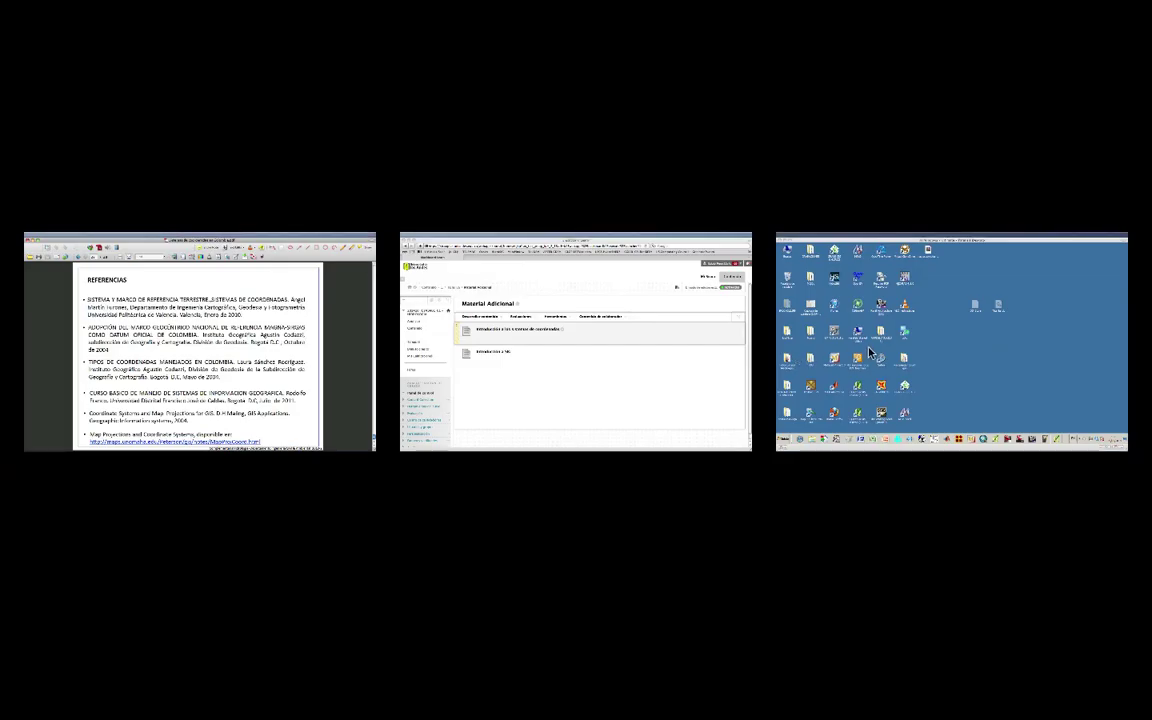
- Switch to the Windows 7 virtual machine, launch HidroSIG and dismiss the MapWindow welcome dialog
left_click(781, 312)
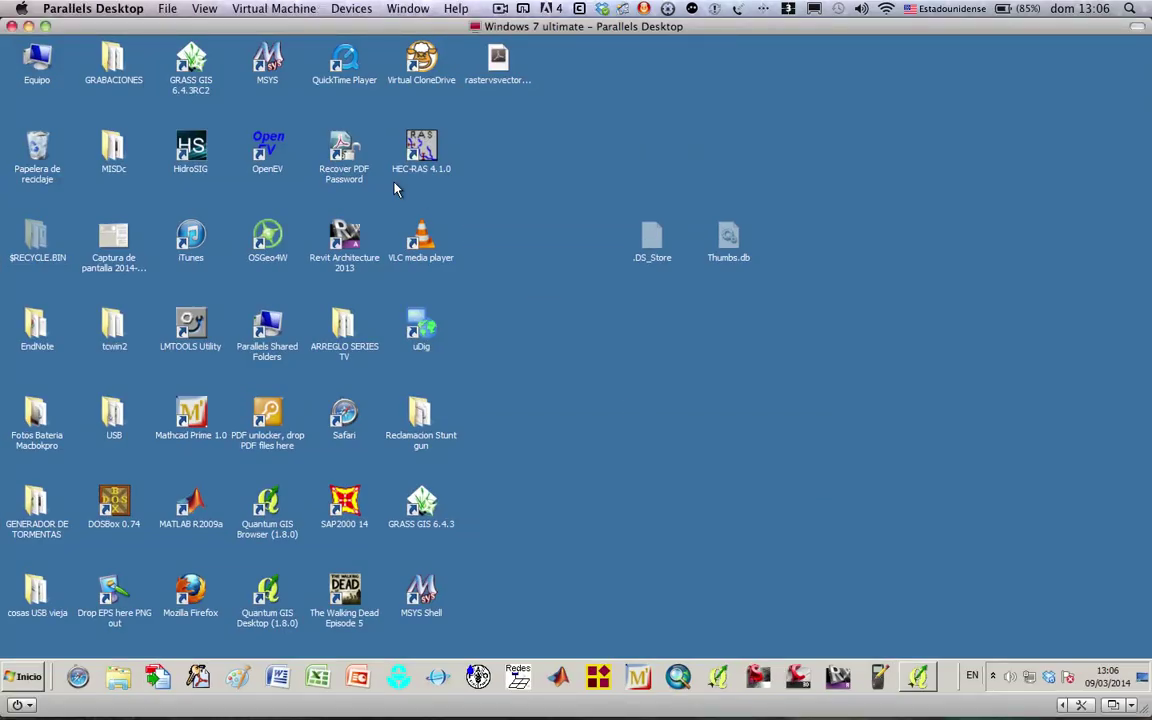
left_click(188, 148)
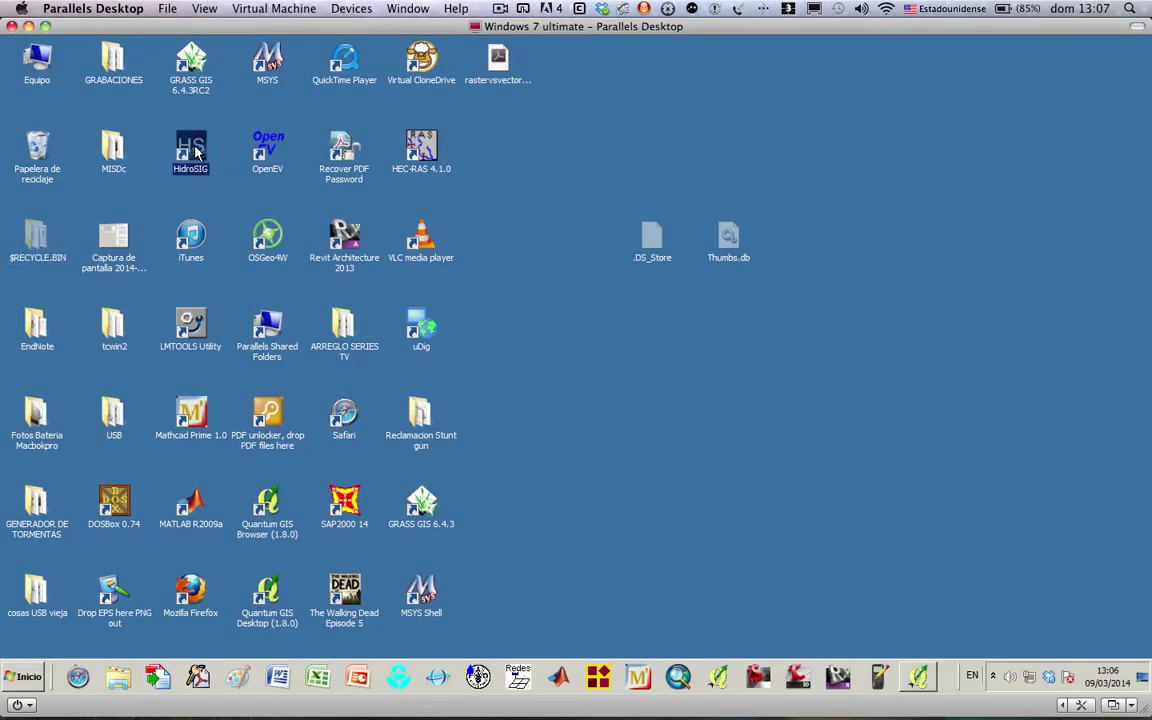
double_click(195, 149)
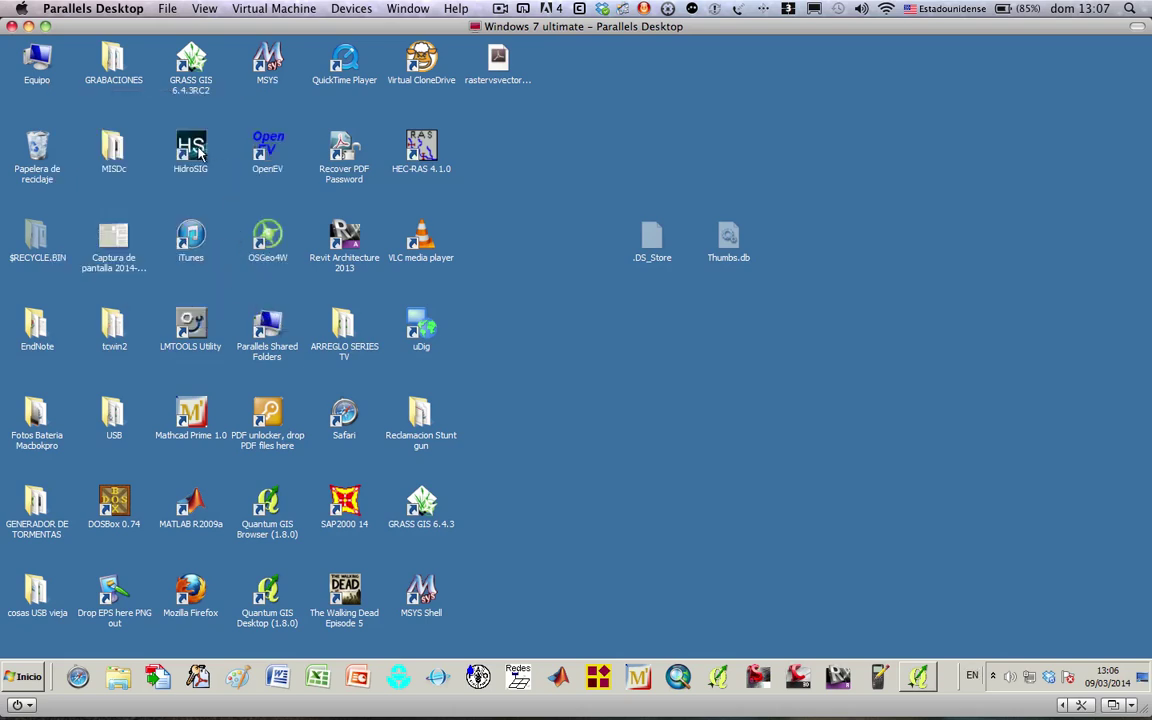
left_click(498, 117)
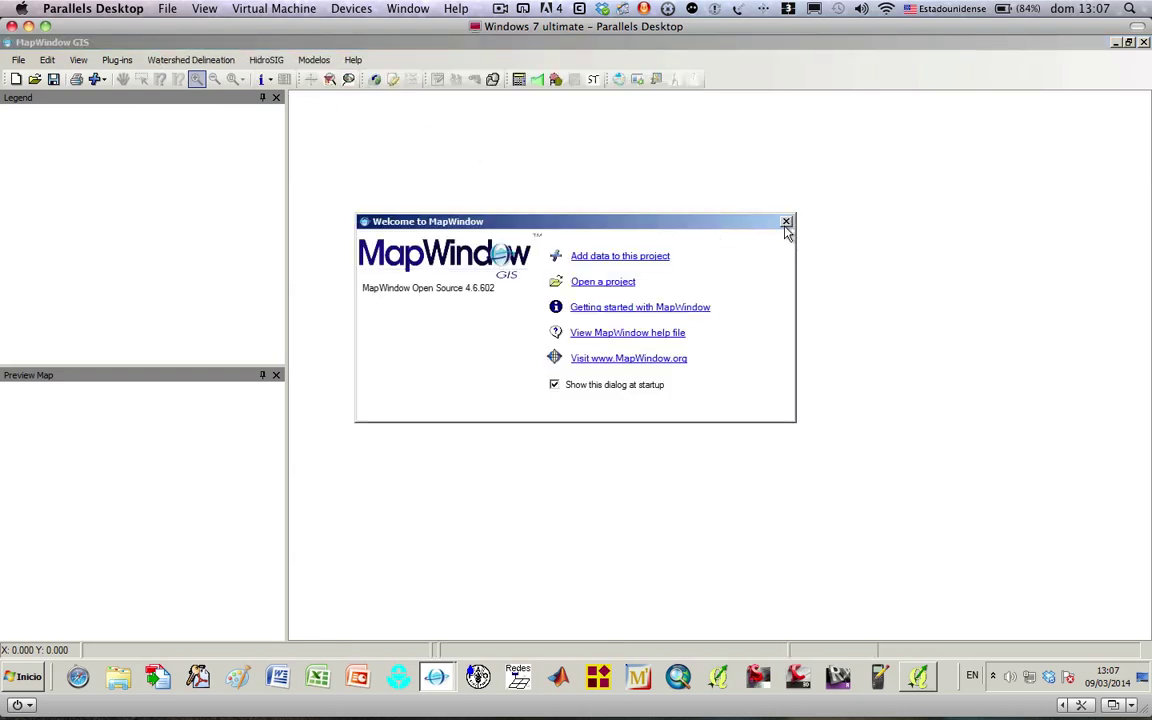
left_click(786, 222)
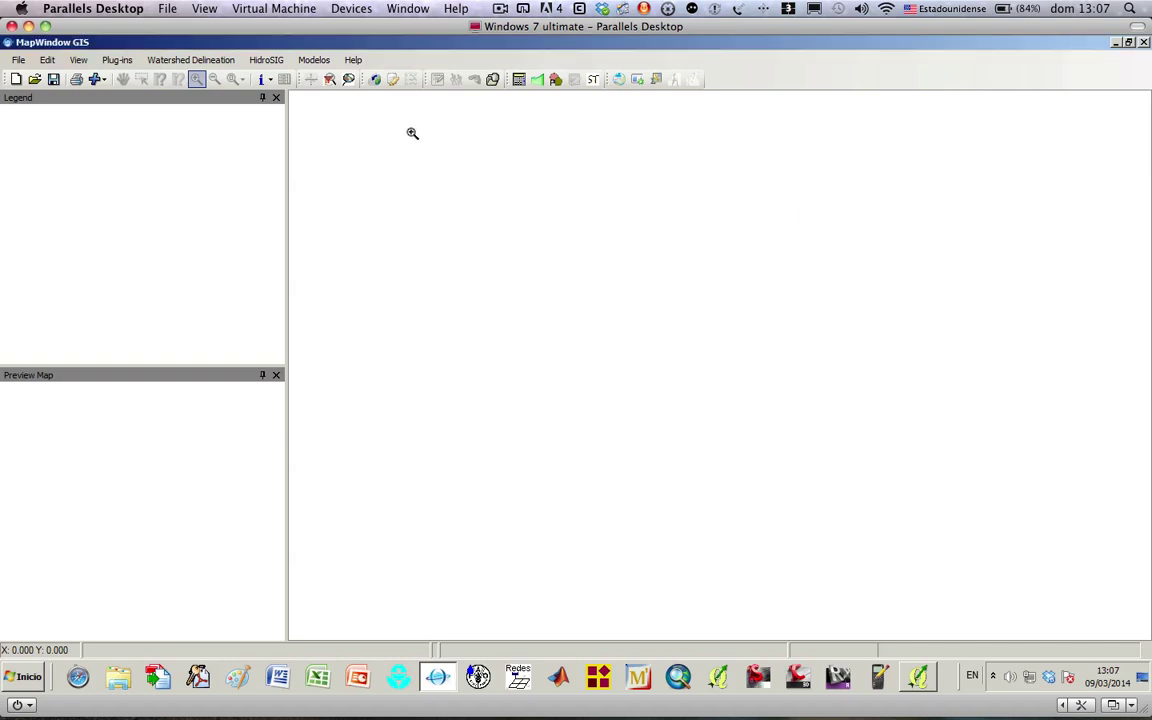
- Show HidroSIG's database explorer and open the dialog for connecting to a new data source
left_click(268, 60)
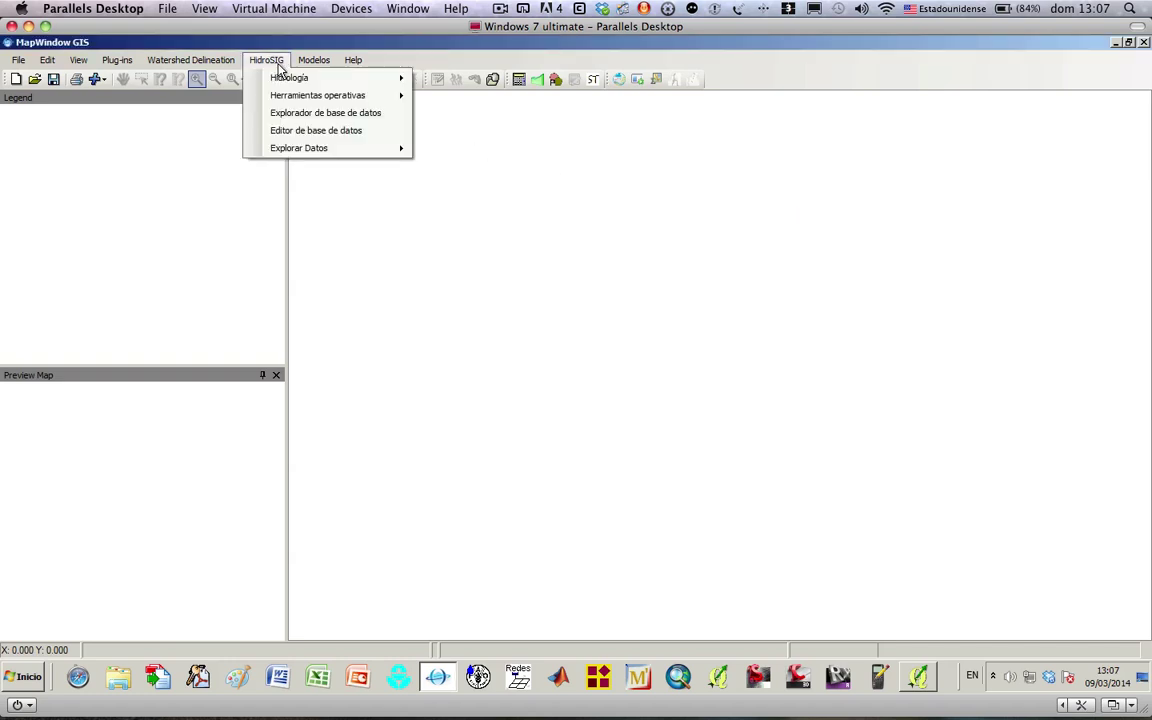
left_click(341, 120)
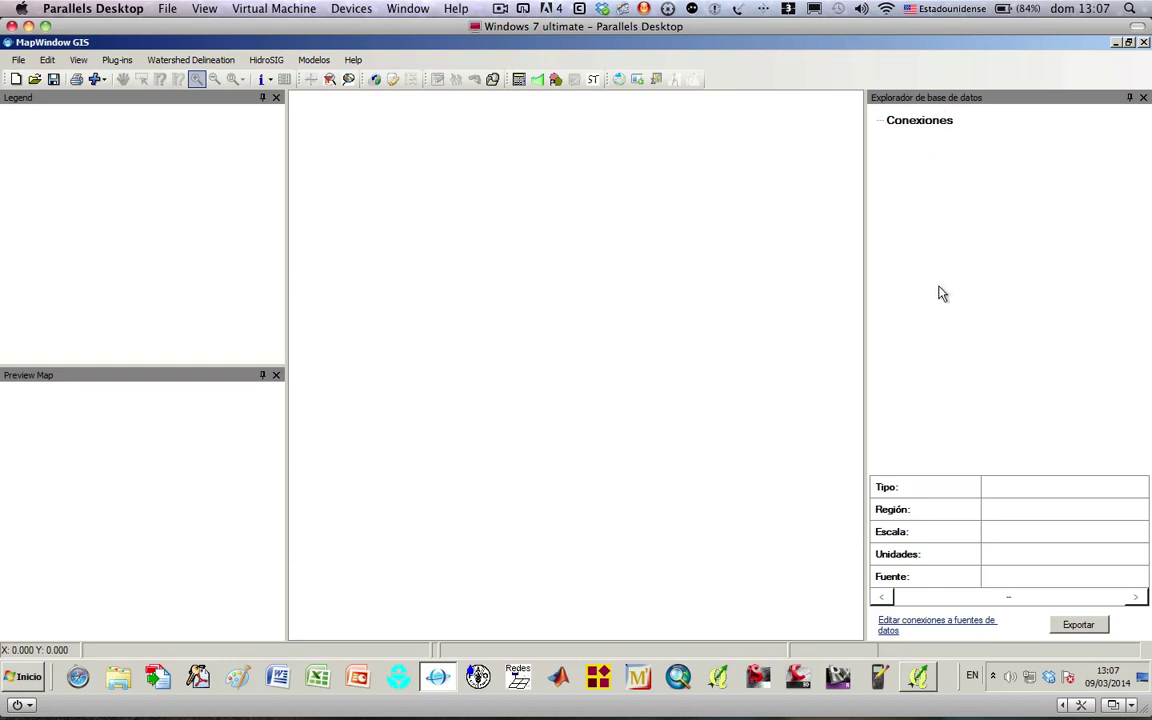
left_click(930, 626)
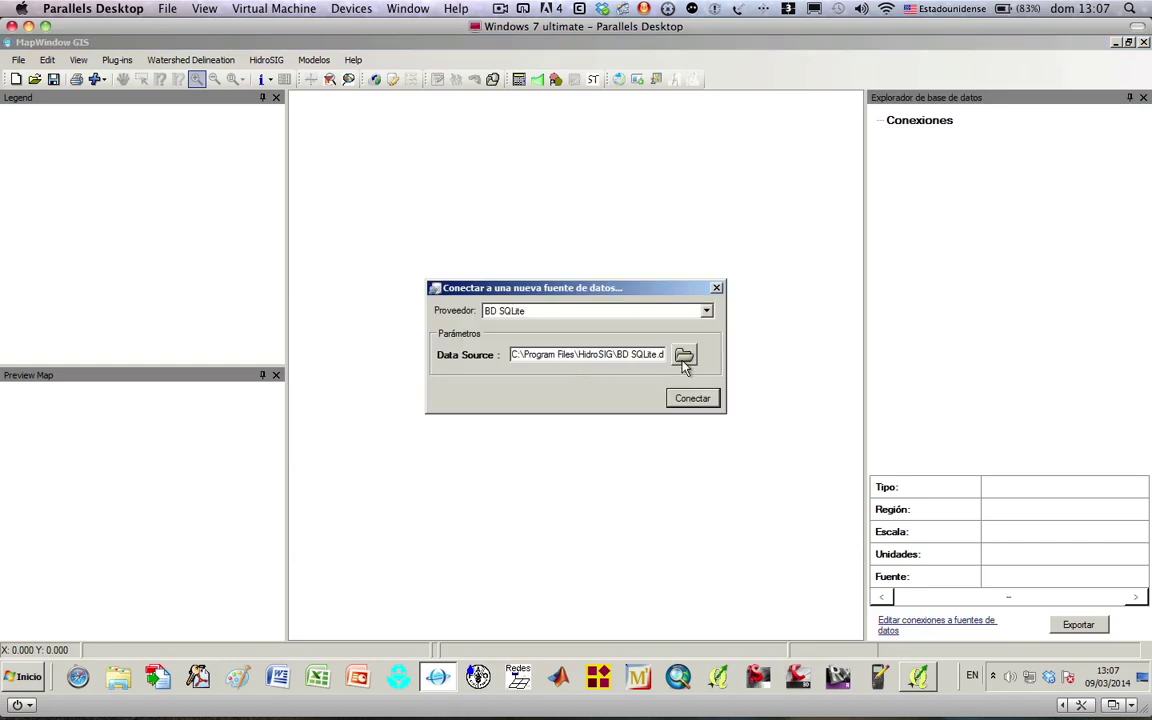
- Browse for the data source in Dropbox down to 01 UNIVERSIDAD, HIDROLOGIA 20141, TALLERES, 06 SIG EN HIDROLOGIA, Material punto 01, 01_Exploracion
left_click(684, 360)
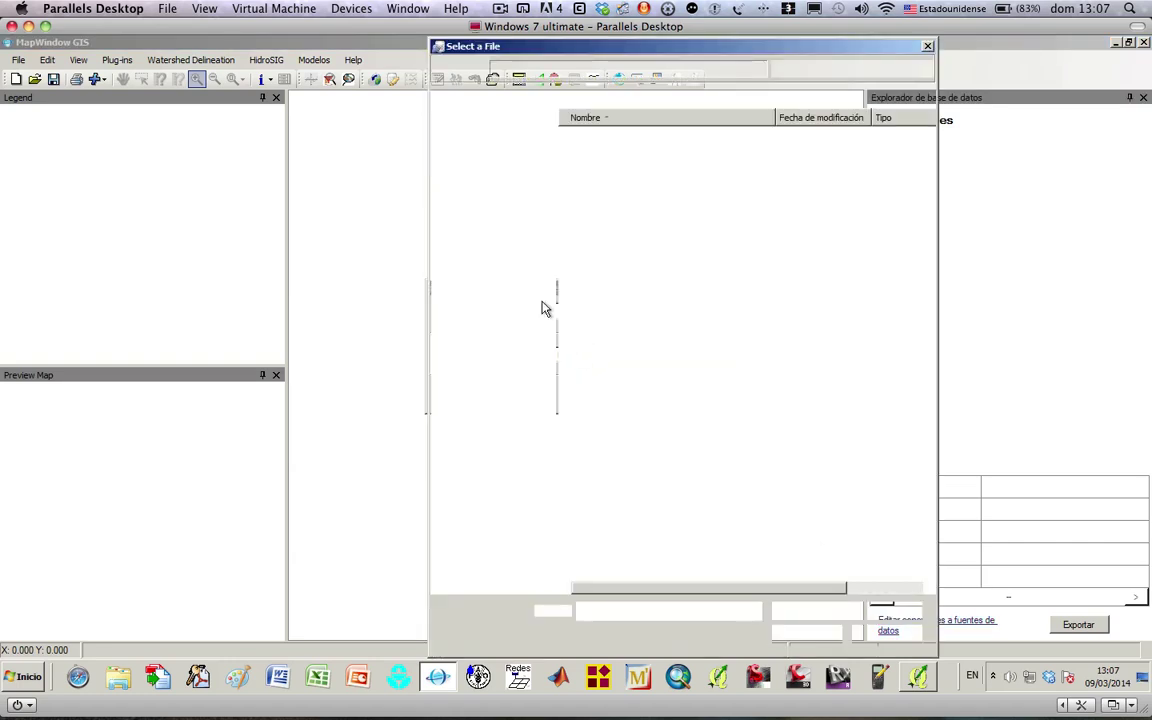
left_click(496, 184)
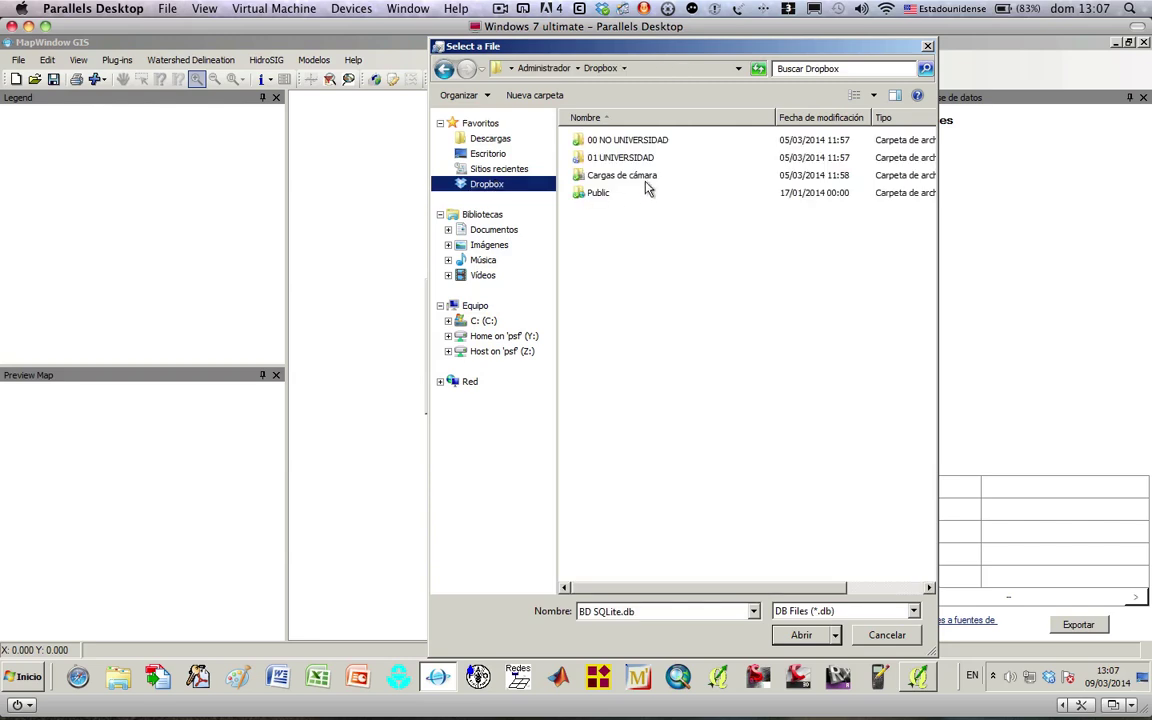
double_click(590, 157)
double_click(600, 192)
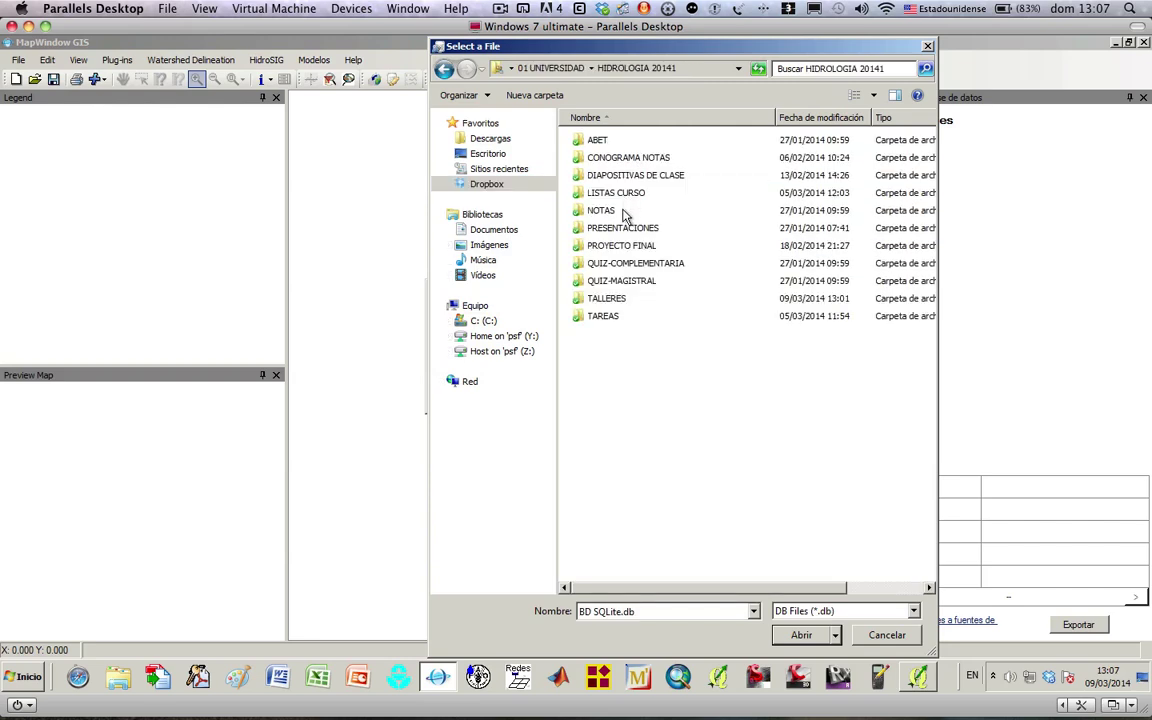
double_click(614, 300)
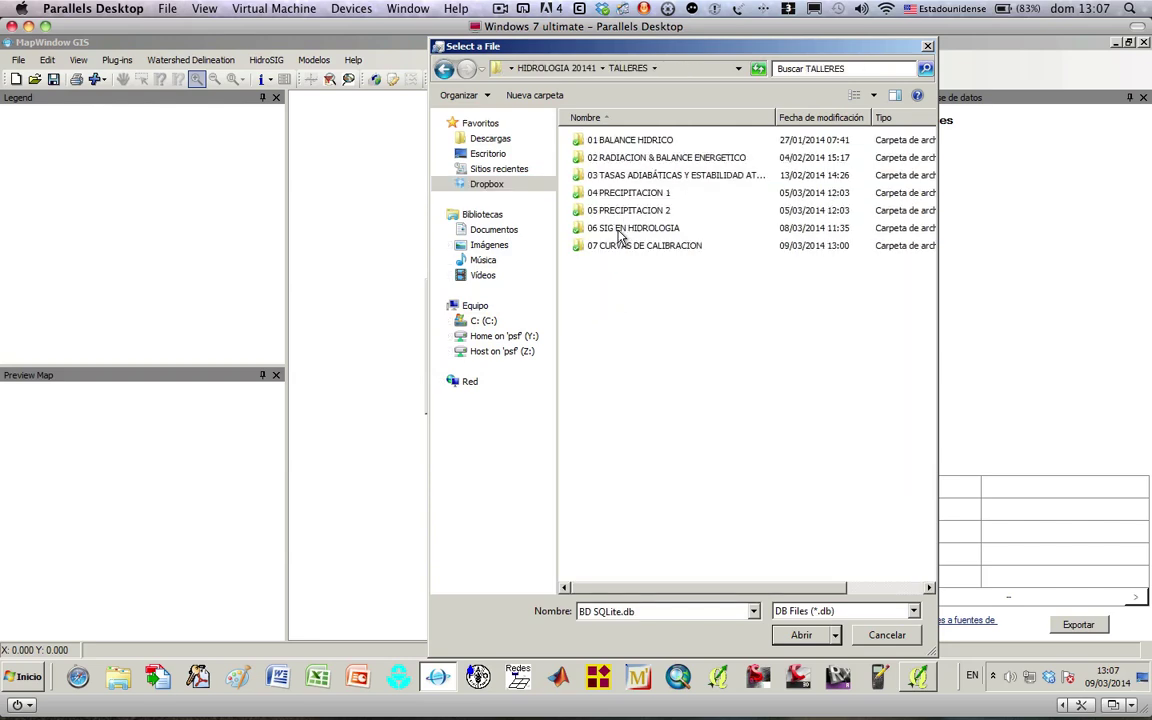
double_click(618, 228)
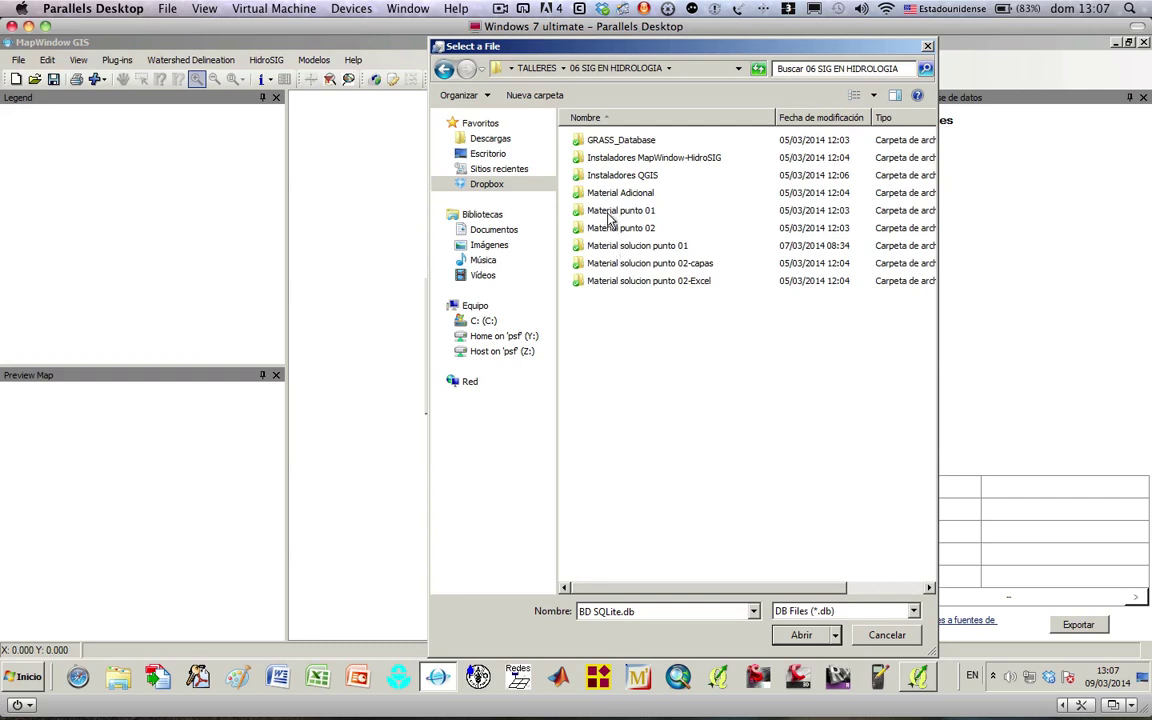
left_click(610, 212)
double_click(610, 214)
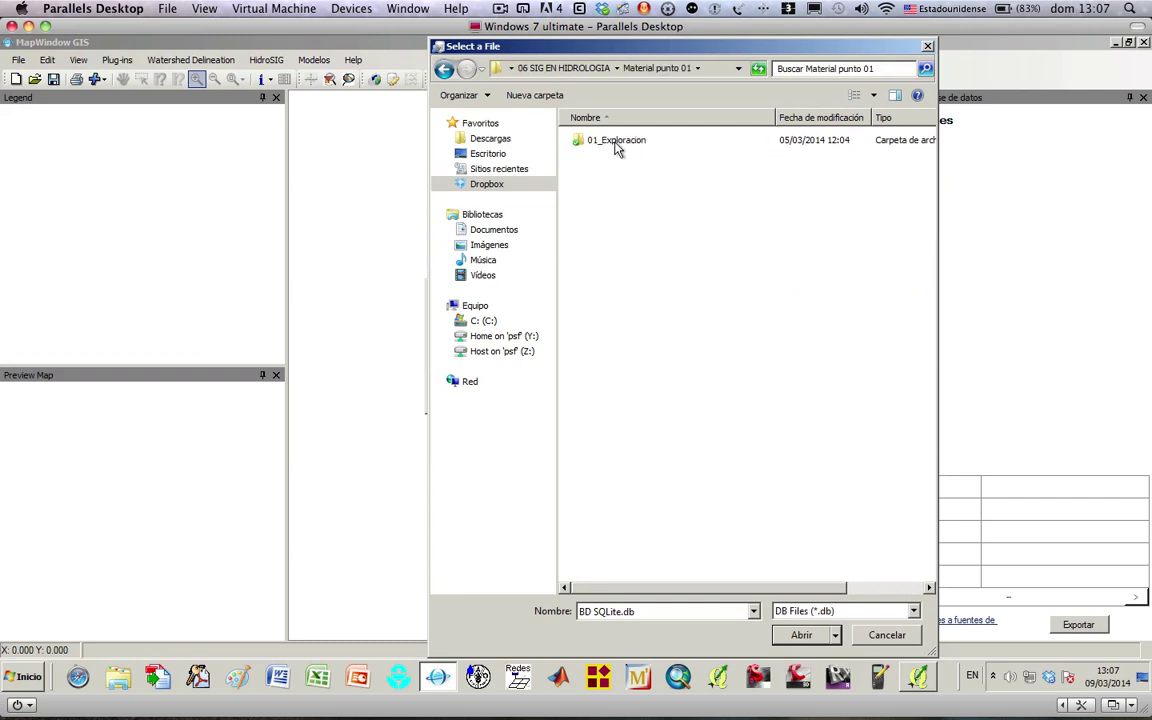
double_click(616, 145)
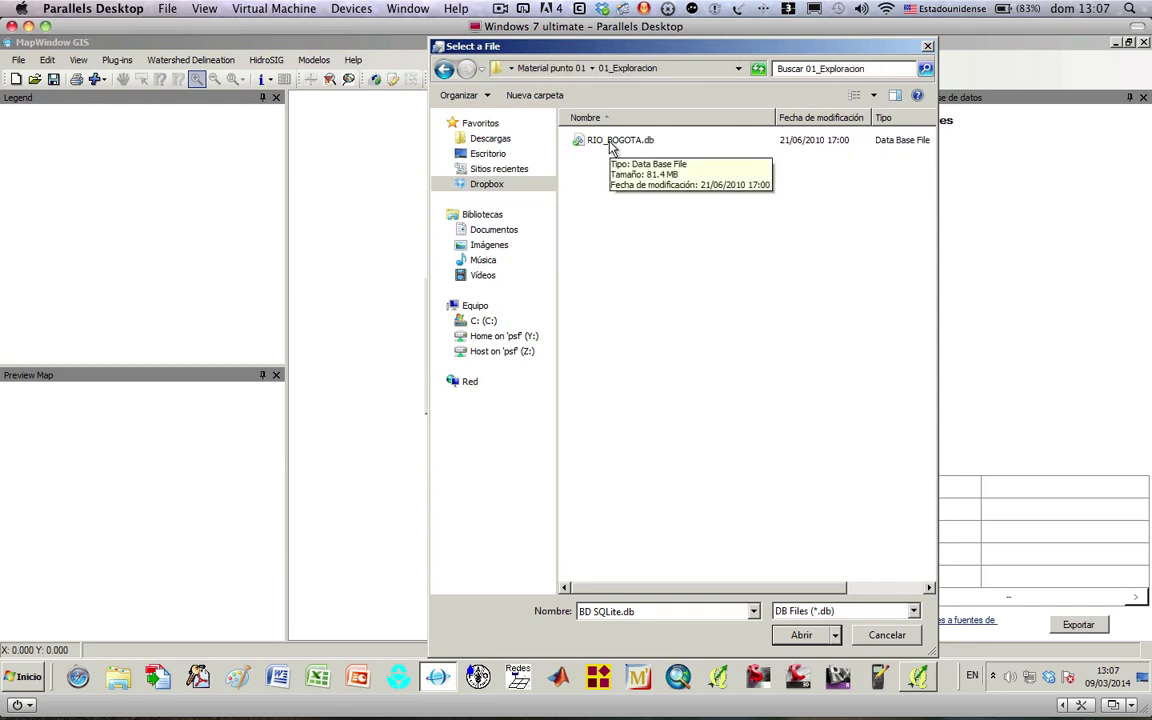
- Choose RIO_BOGOTA.db as the data source for the BD SQLite provider and connect to it
left_click(614, 147)
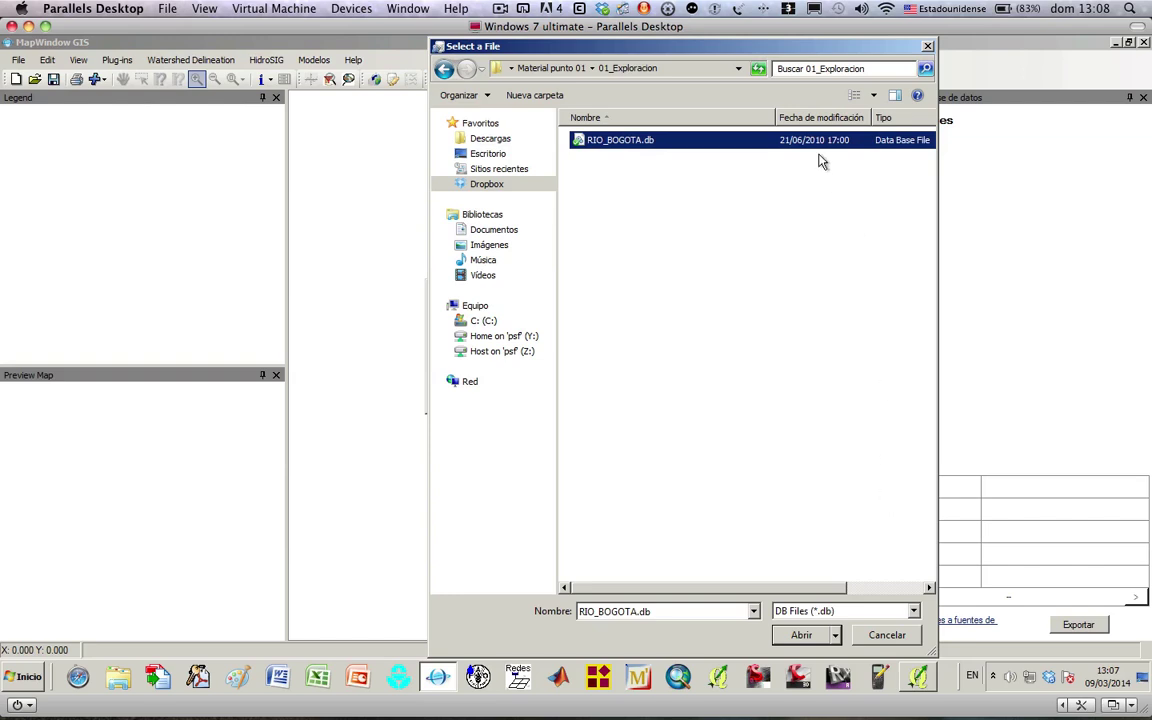
left_click_drag(813, 54, 672, 94)
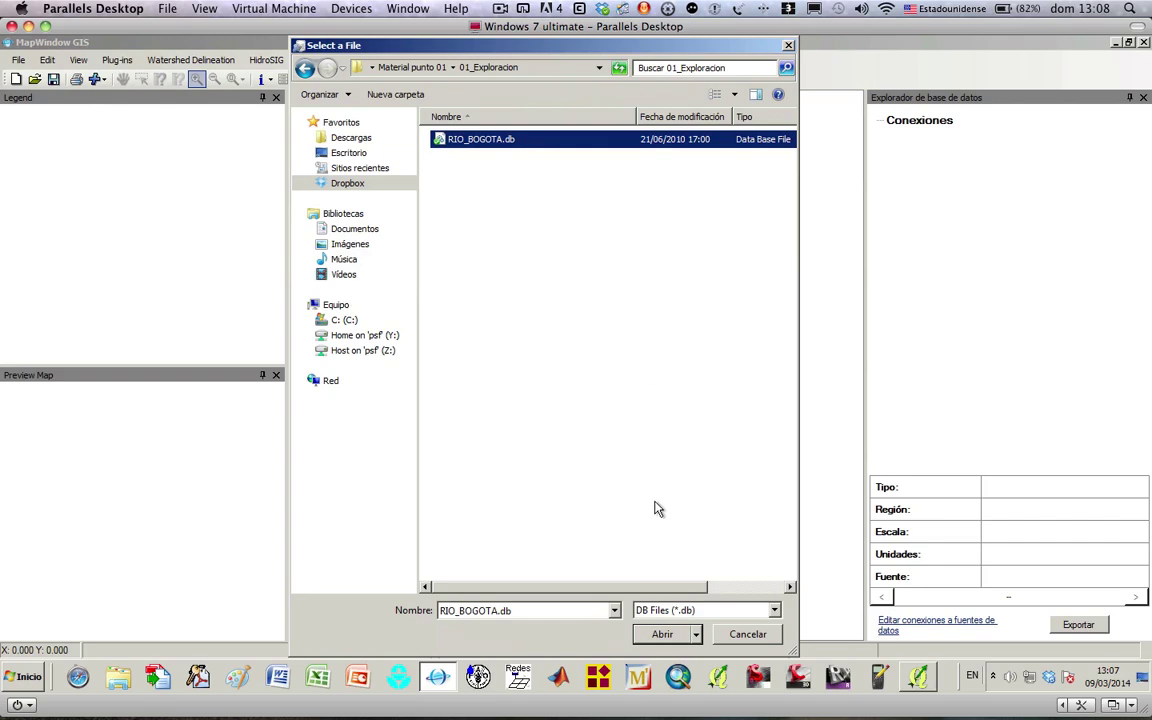
left_click(673, 638)
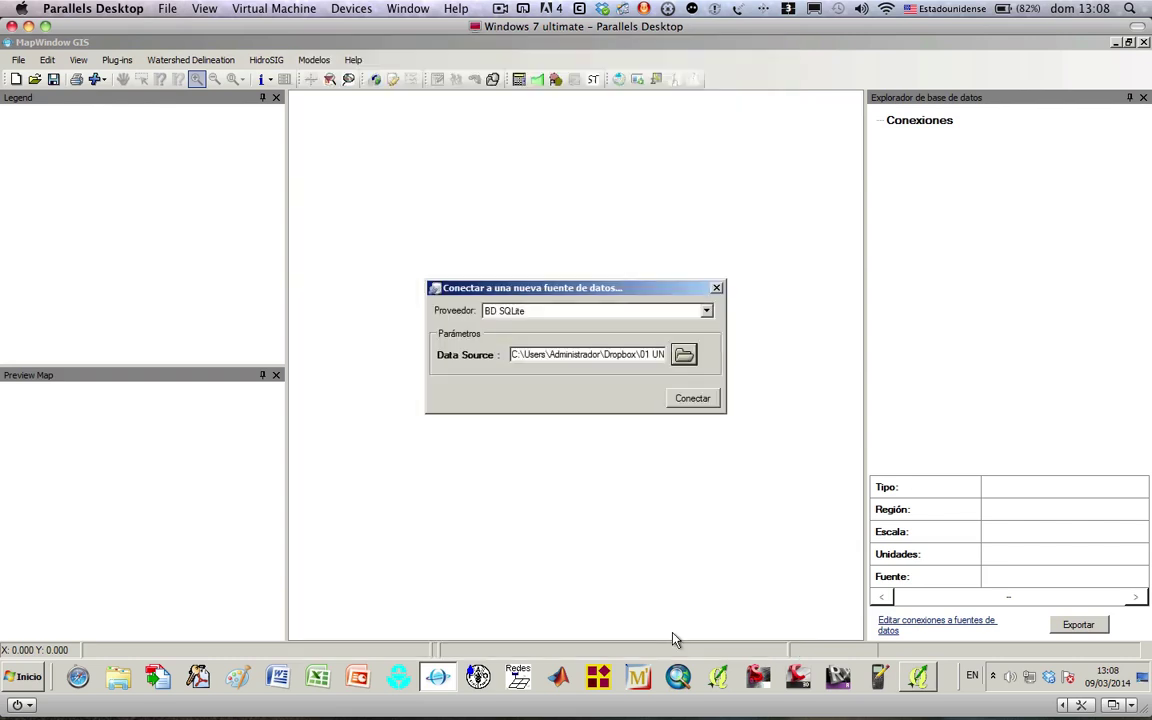
left_click(709, 398)
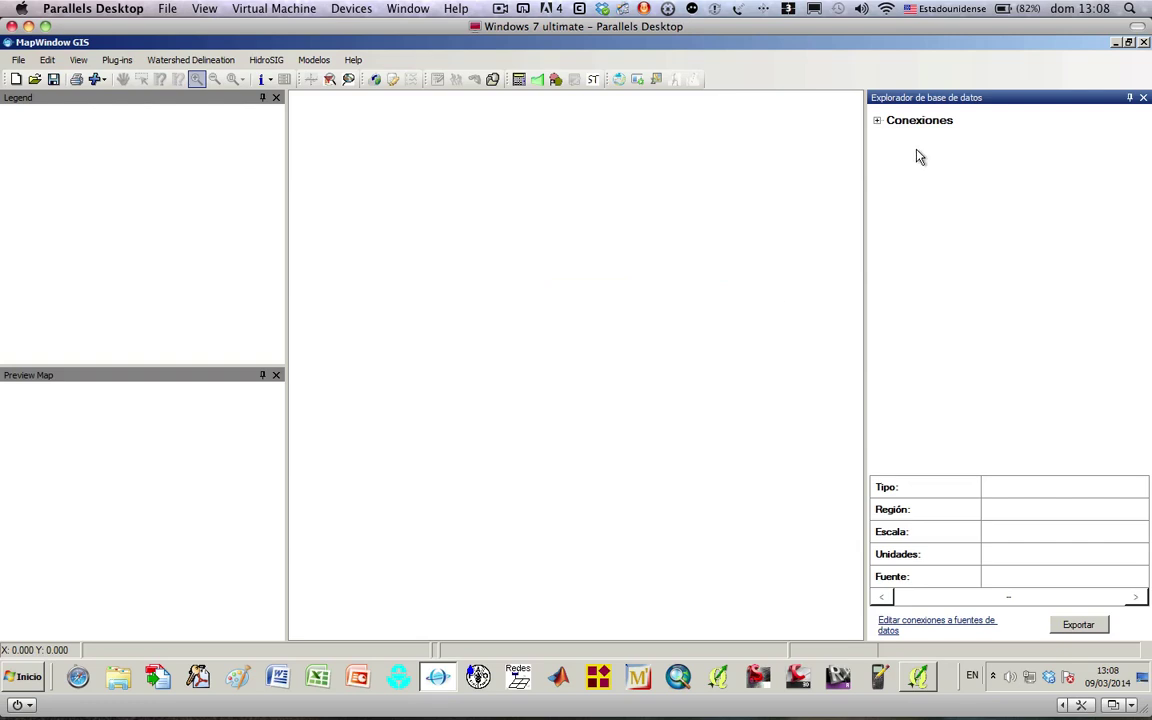
- Expand the PROYECTO RIO BOGOTA connection with its Físicos, Climáticos and Recurso hídrico categories
left_click(878, 121)
left_click(892, 136)
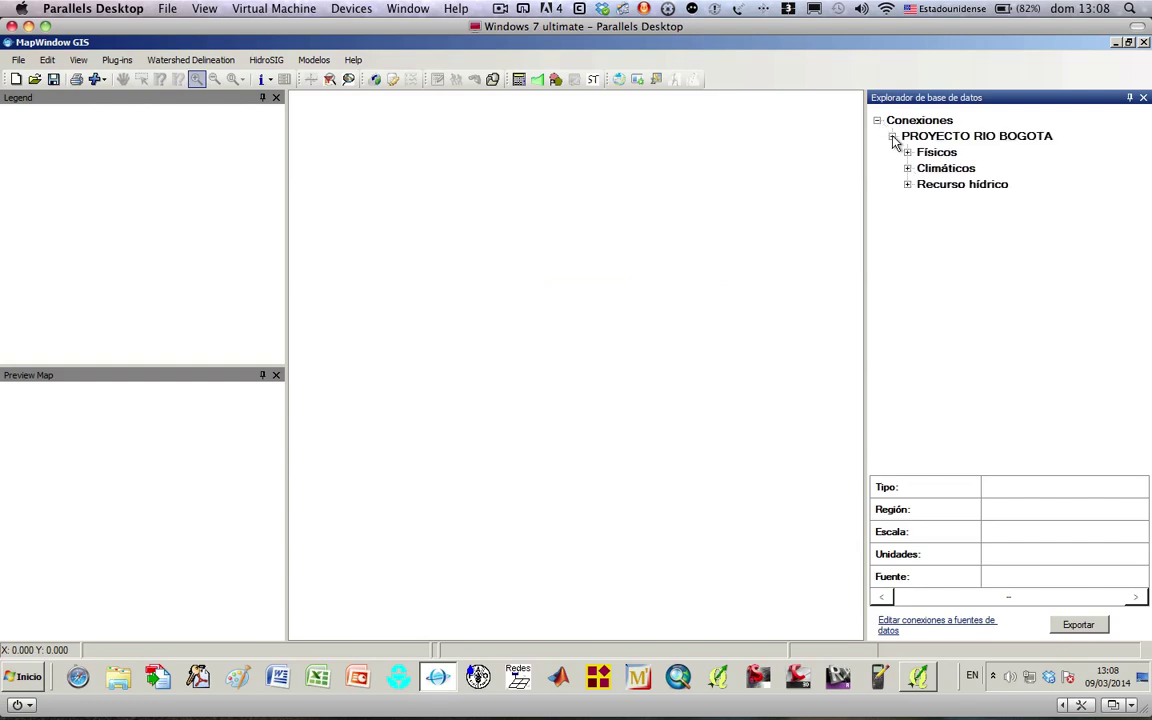
left_click(907, 152)
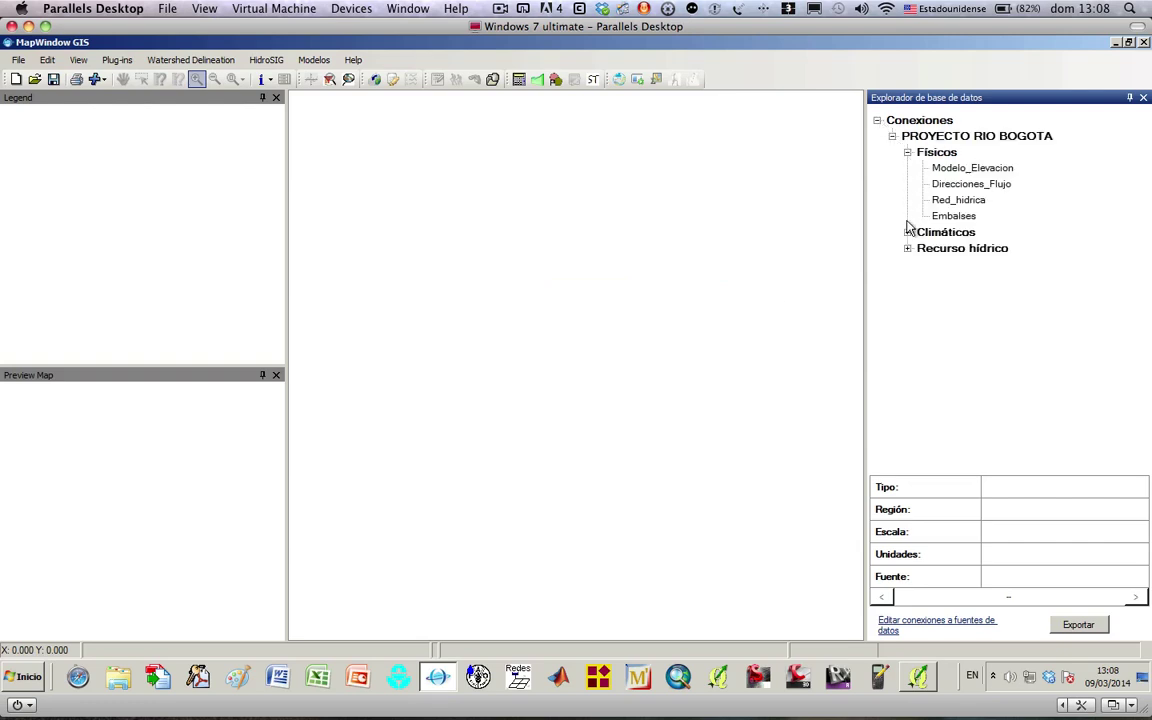
left_click(907, 232)
left_click(907, 296)
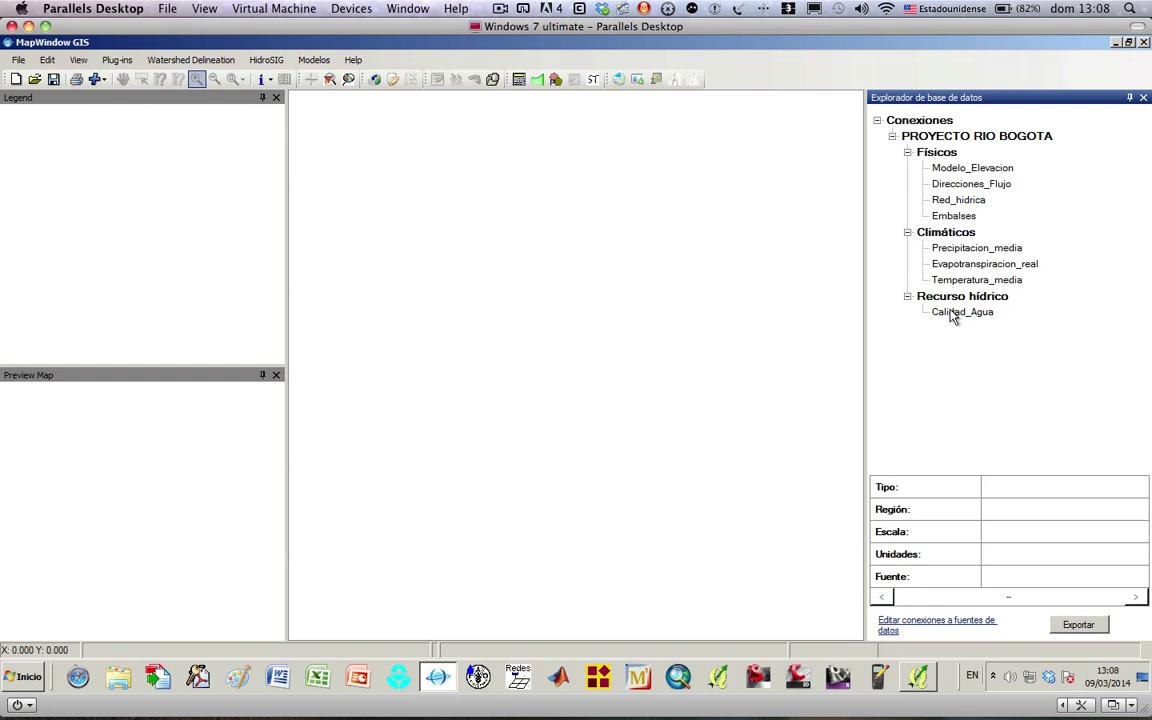
- Load the Modelo_Elevacion grid from Físicos into the map and toggle the layer's visibility off and back on
left_click(966, 170)
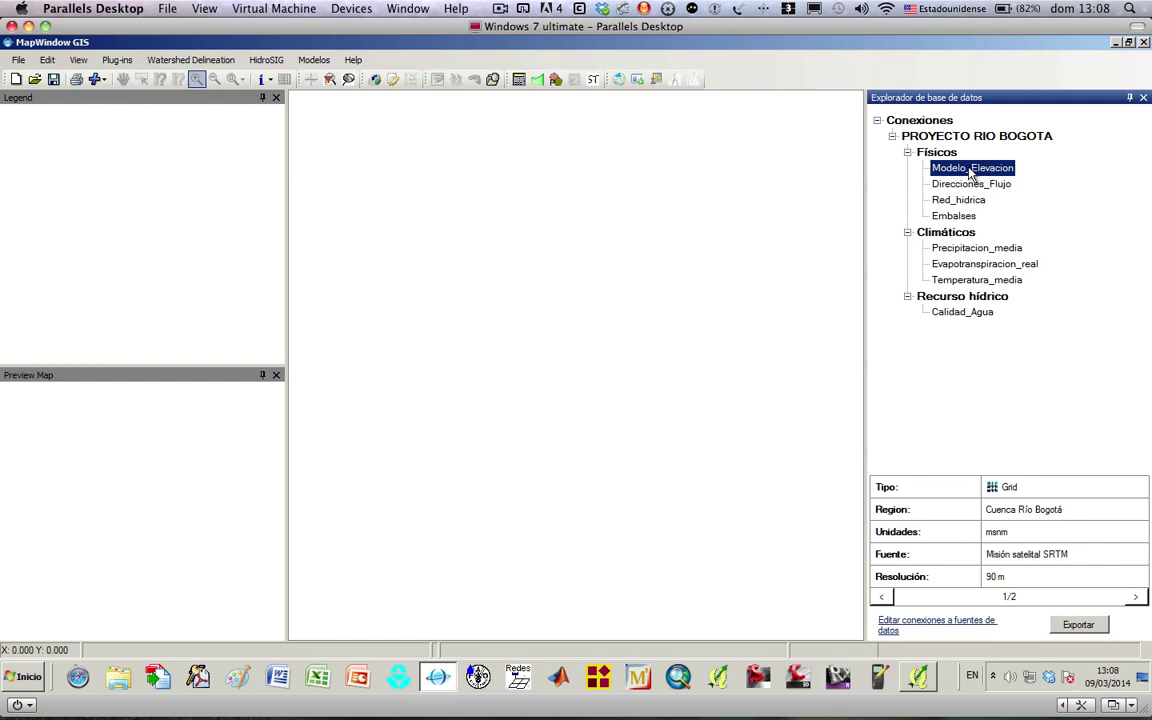
double_click(969, 170)
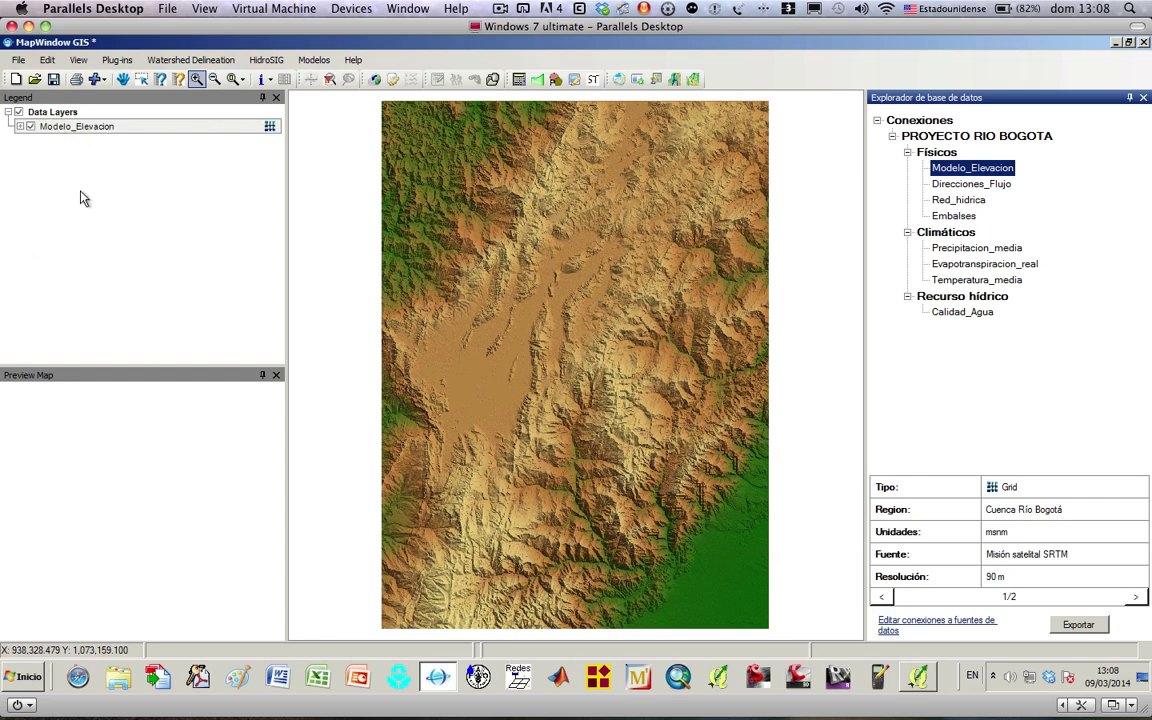
left_click(31, 130)
left_click(31, 130)
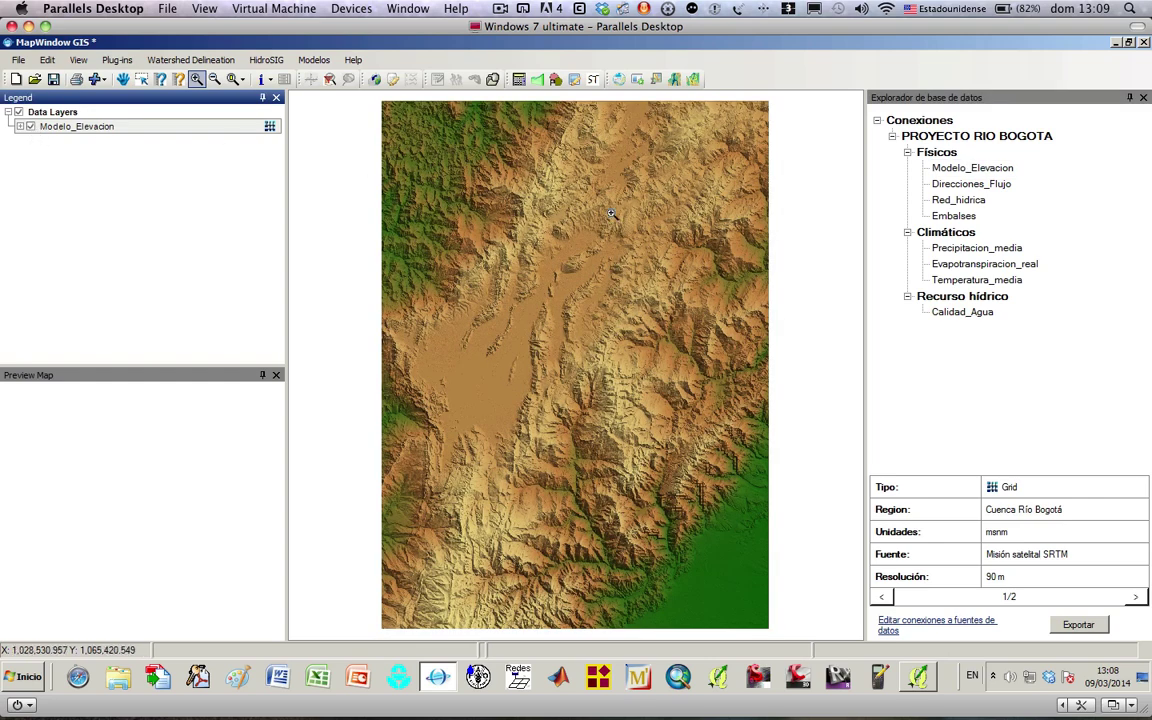
- Add the Direcciones_Flujo, Precipitacion_media and Evapotranspiracion_real grids from the database to the map
left_click(984, 187)
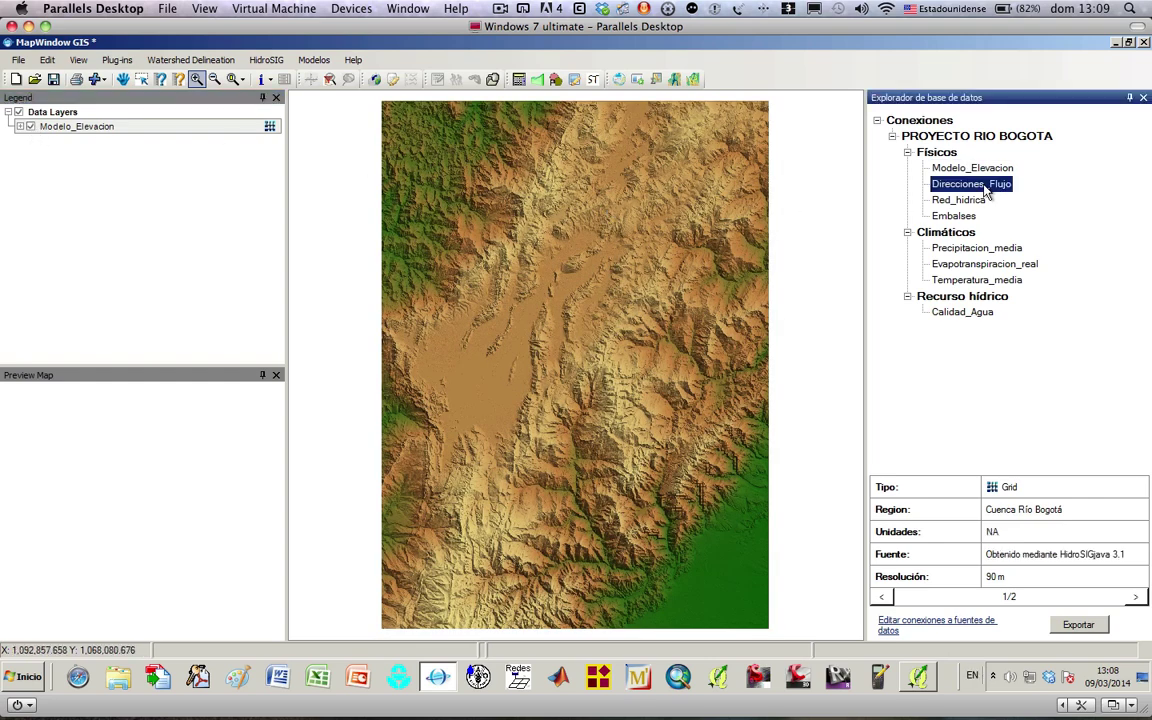
double_click(985, 190)
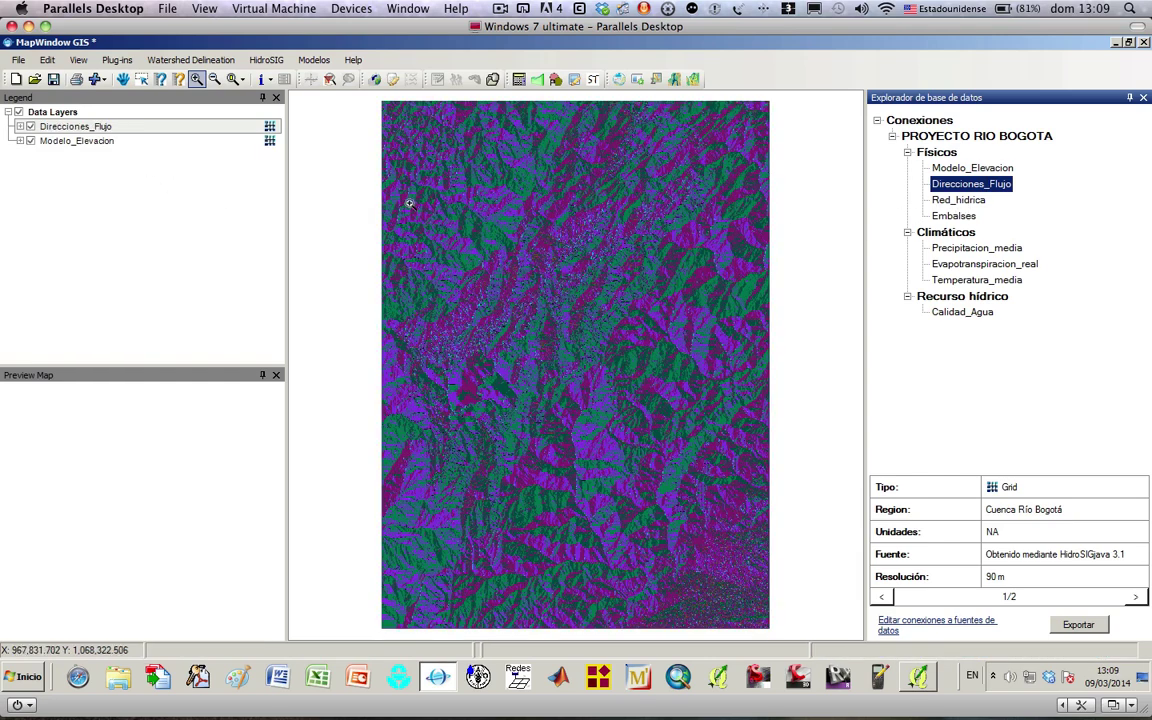
left_click(954, 250)
double_click(954, 250)
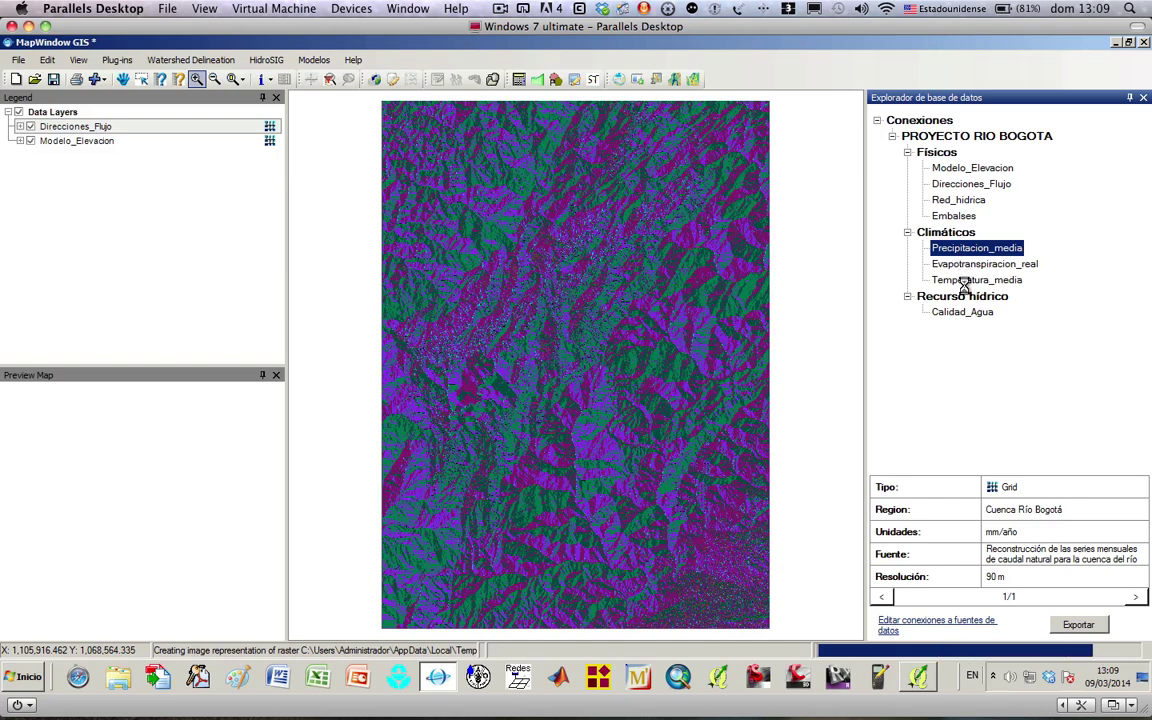
left_click(966, 265)
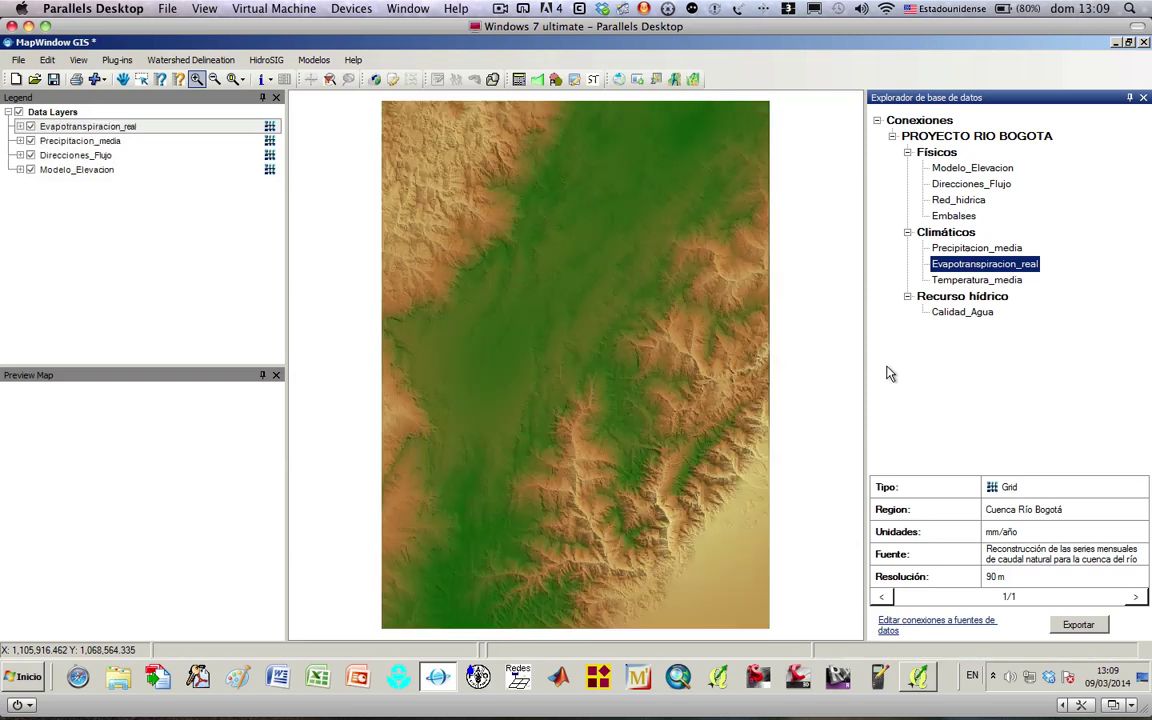
- Move the Modelo_Elevacion layer above all other data layers and keep it selected
left_click(92, 171)
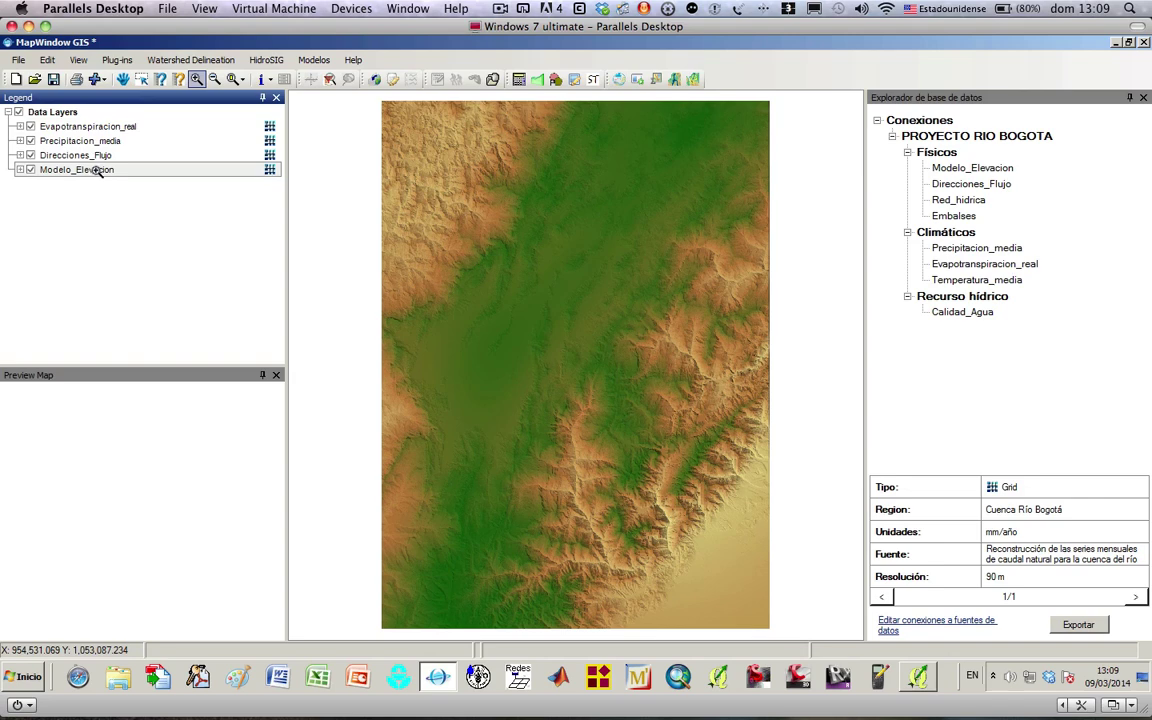
left_click_drag(97, 172, 93, 122)
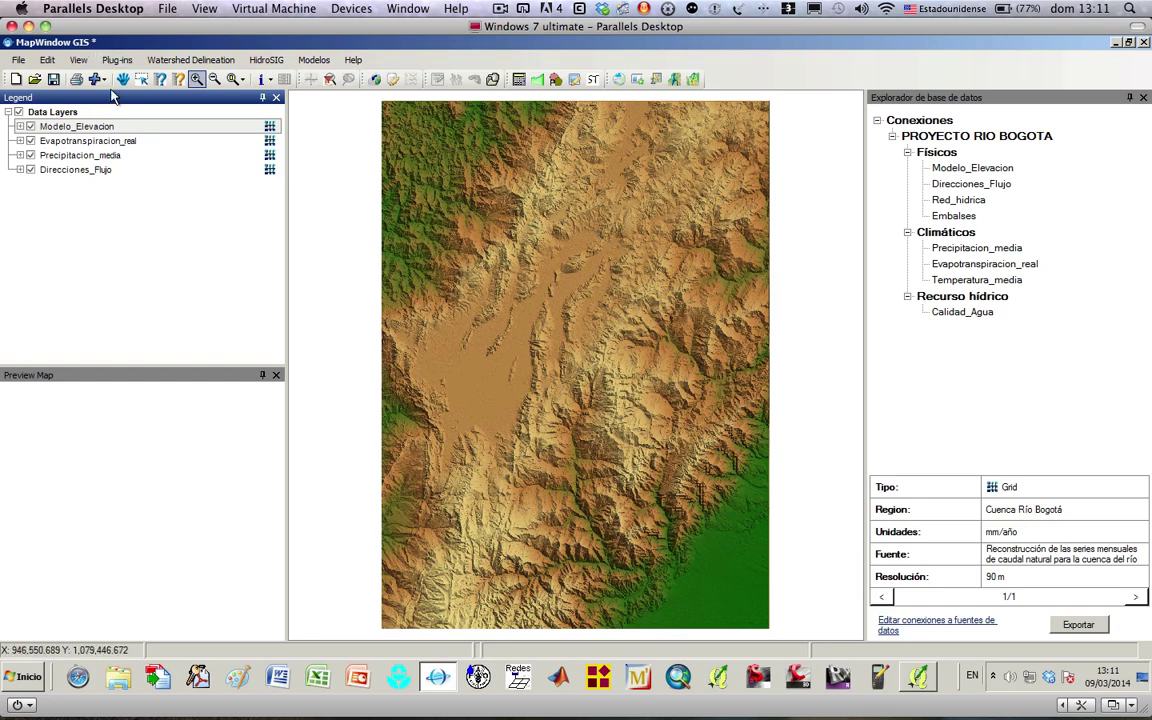
left_click(127, 140)
left_click(122, 132)
- Start a stream trace (Trazar Corriente) from a point at about X 1,025,629, Y 1,058,407 in the northern valley of the elevation model
left_click(267, 61)
mouse_move(285, 77)
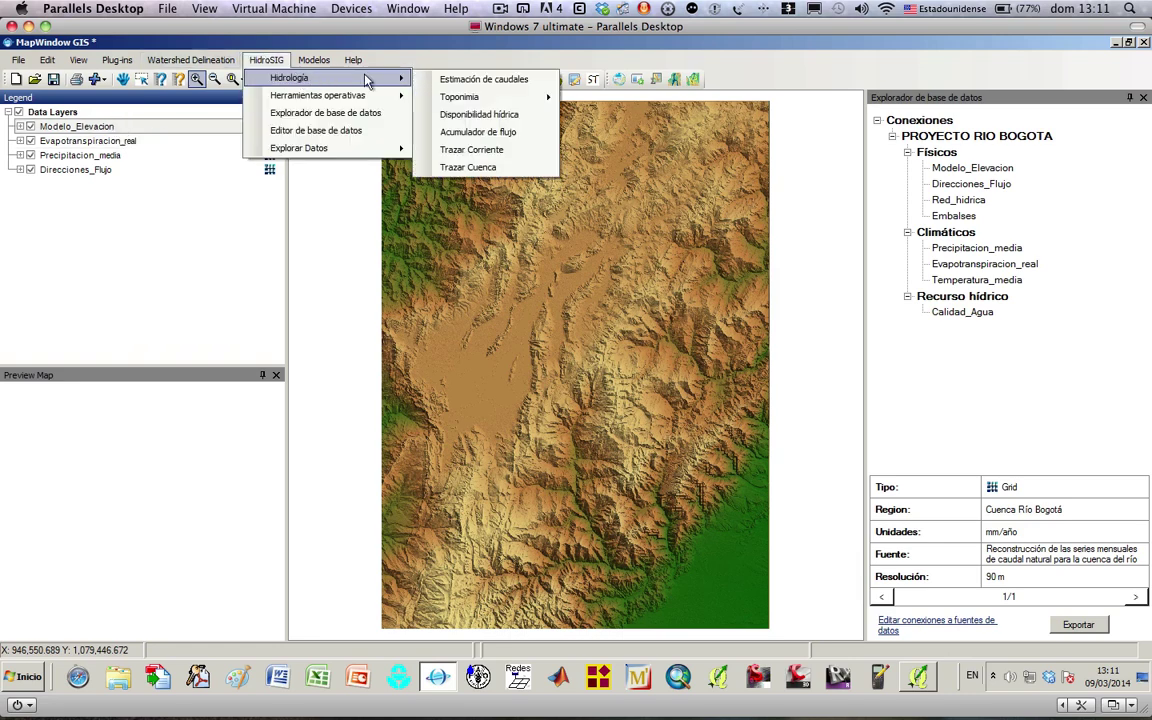
left_click(481, 150)
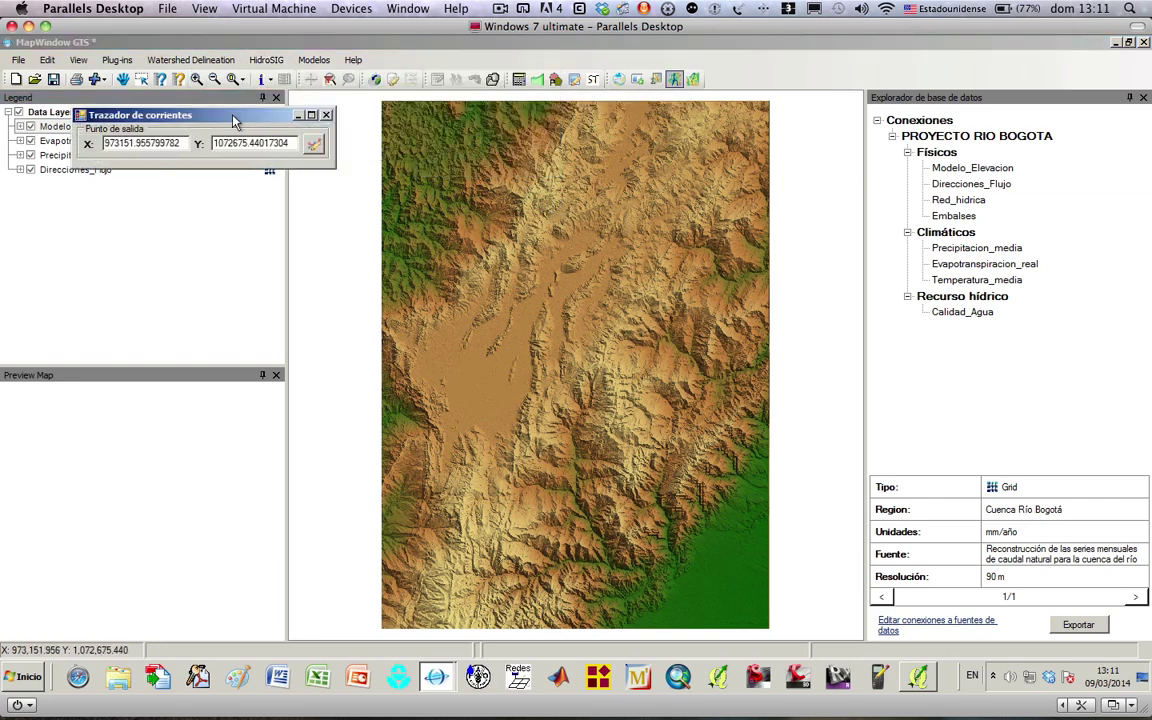
left_click_drag(248, 122, 255, 220)
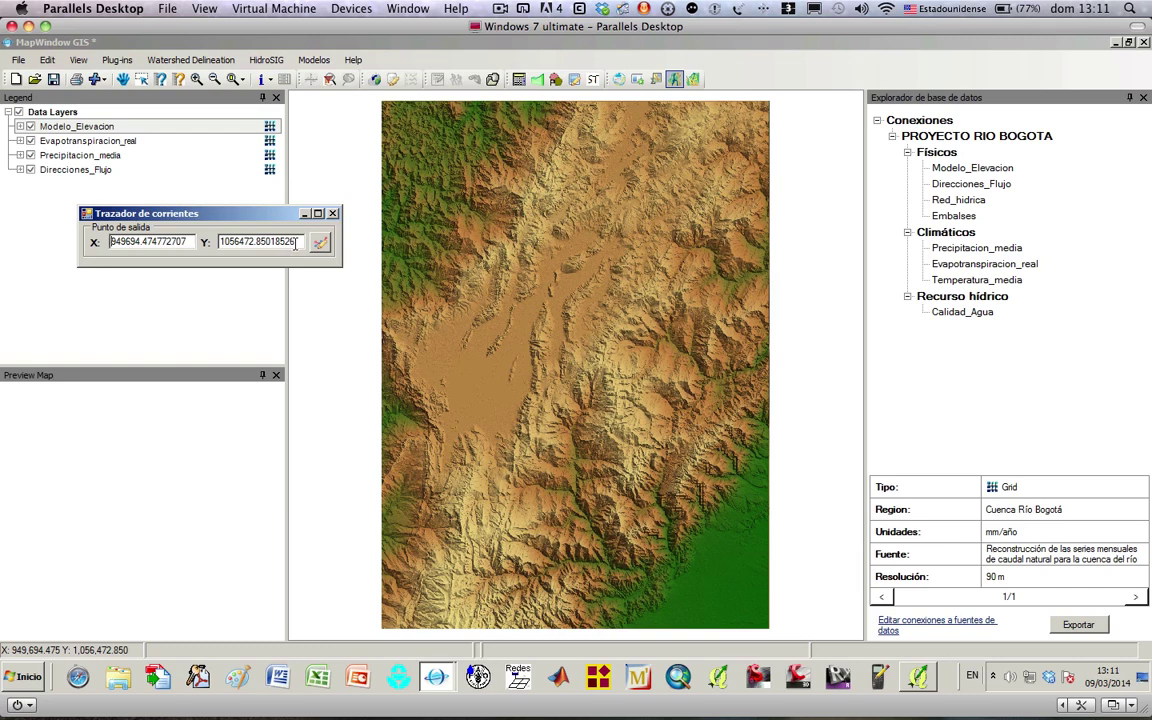
left_click_drag(296, 243, 136, 243)
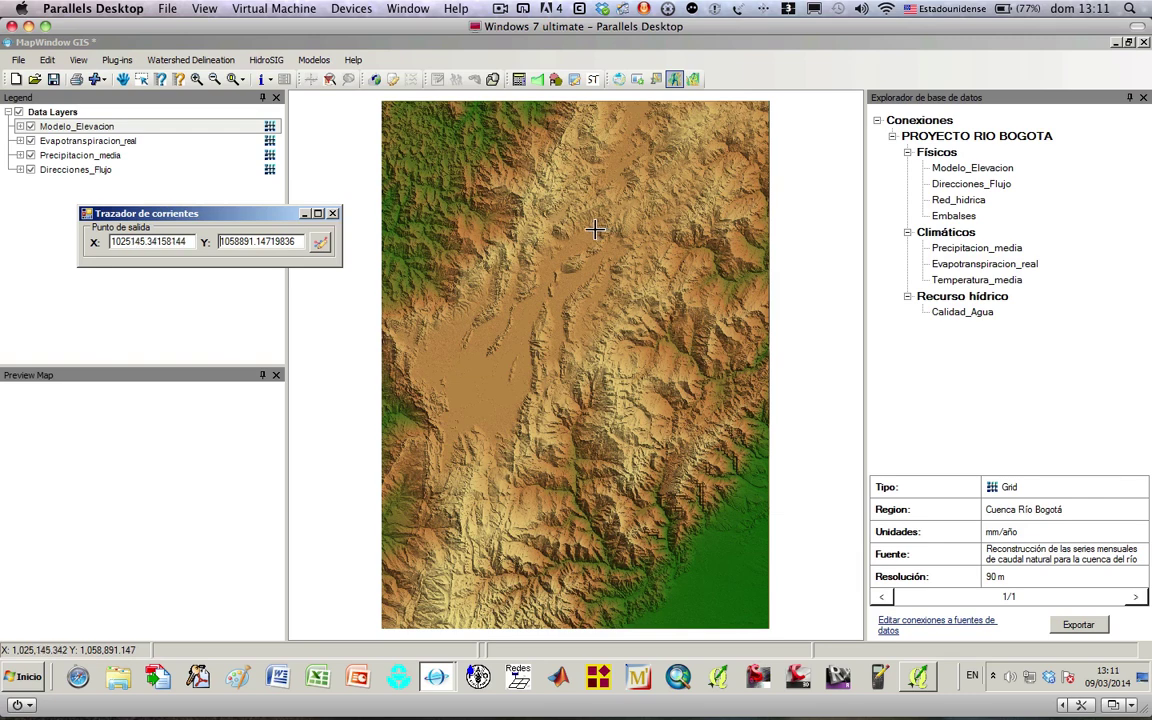
left_click(597, 237)
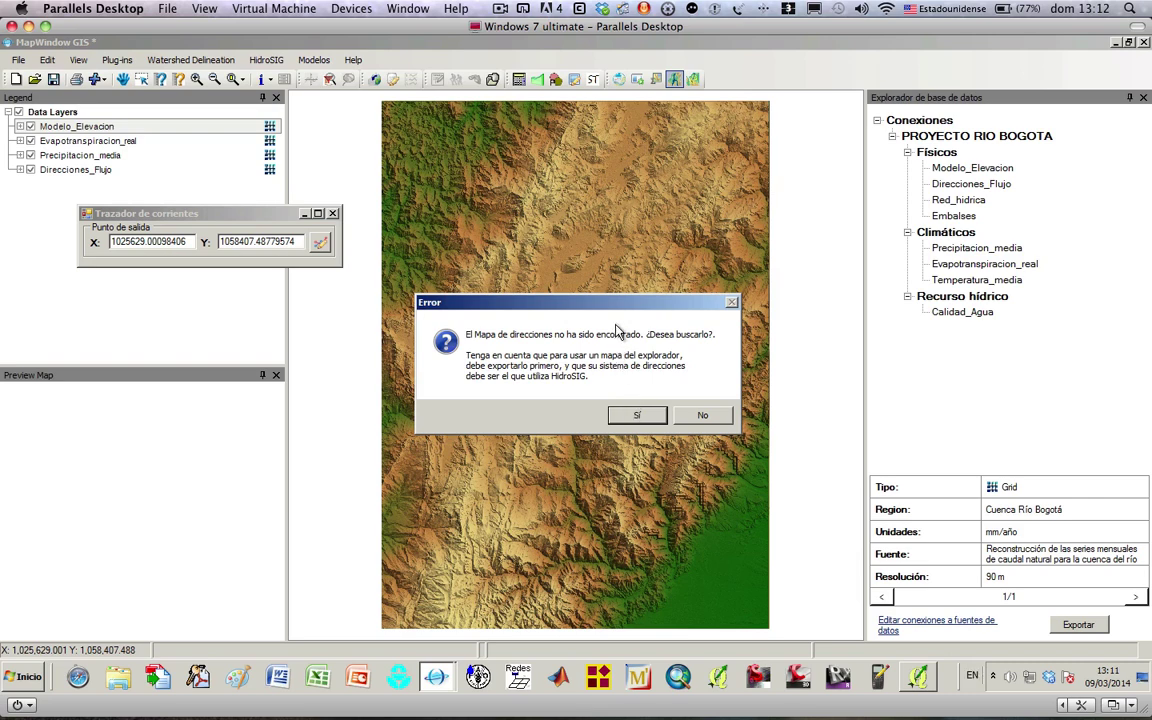
- Choose to look for the missing drainage direction map and assign the Direcciones_Flujo layer as that map
left_click(635, 421)
left_click(636, 419)
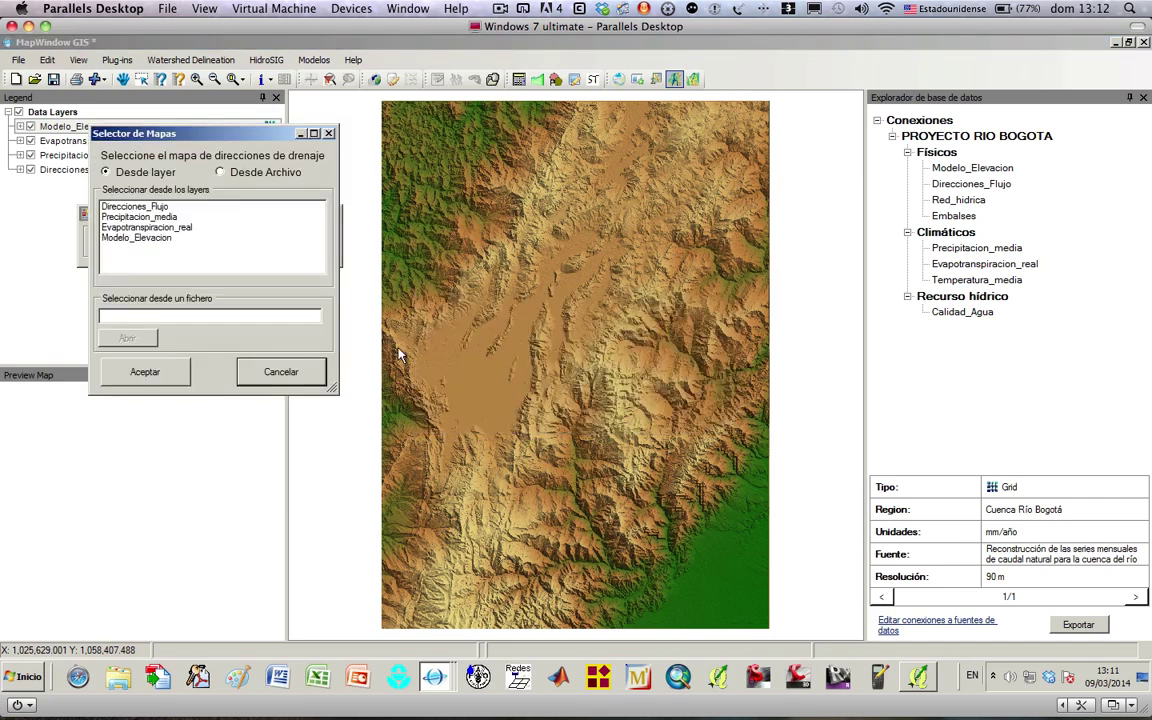
left_click(145, 209)
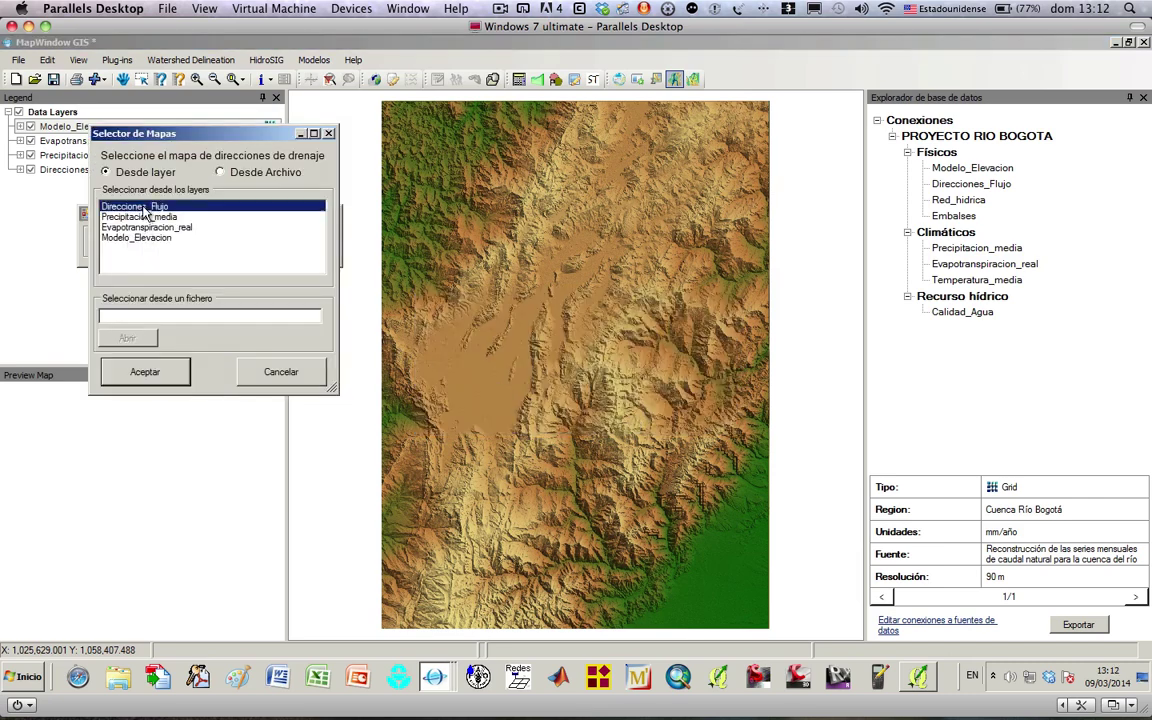
left_click(155, 376)
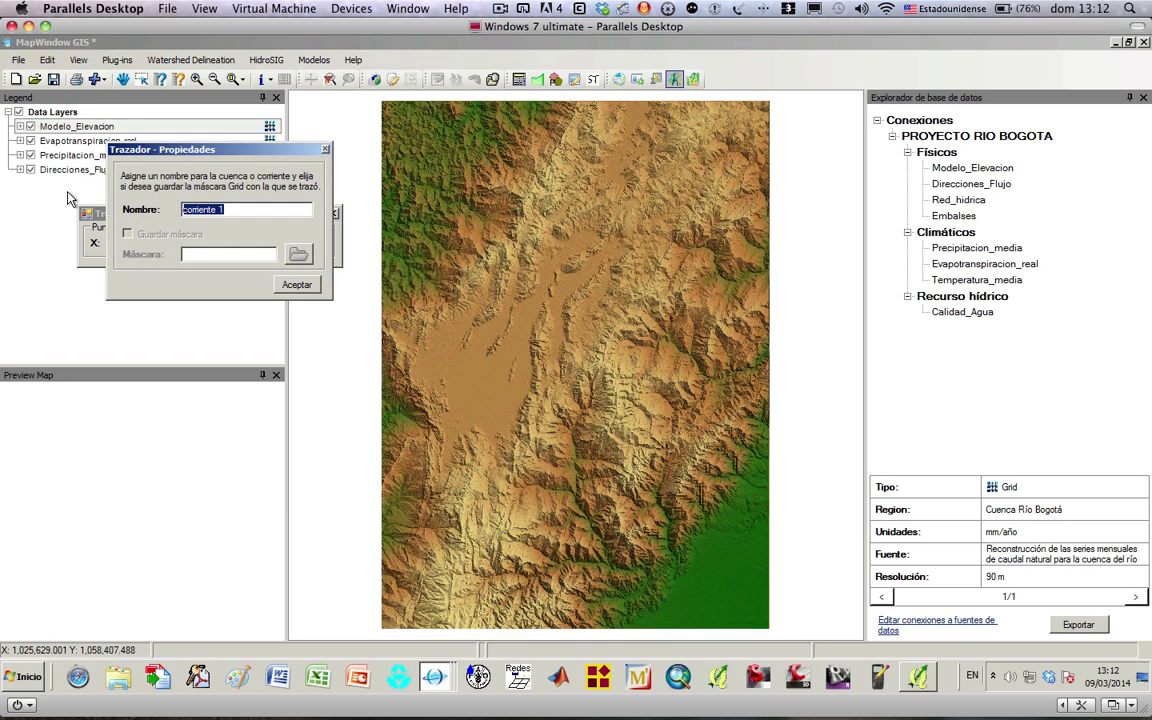
- Name the stream RIOBOGOTA and generate its trace on the map
type("RiO")
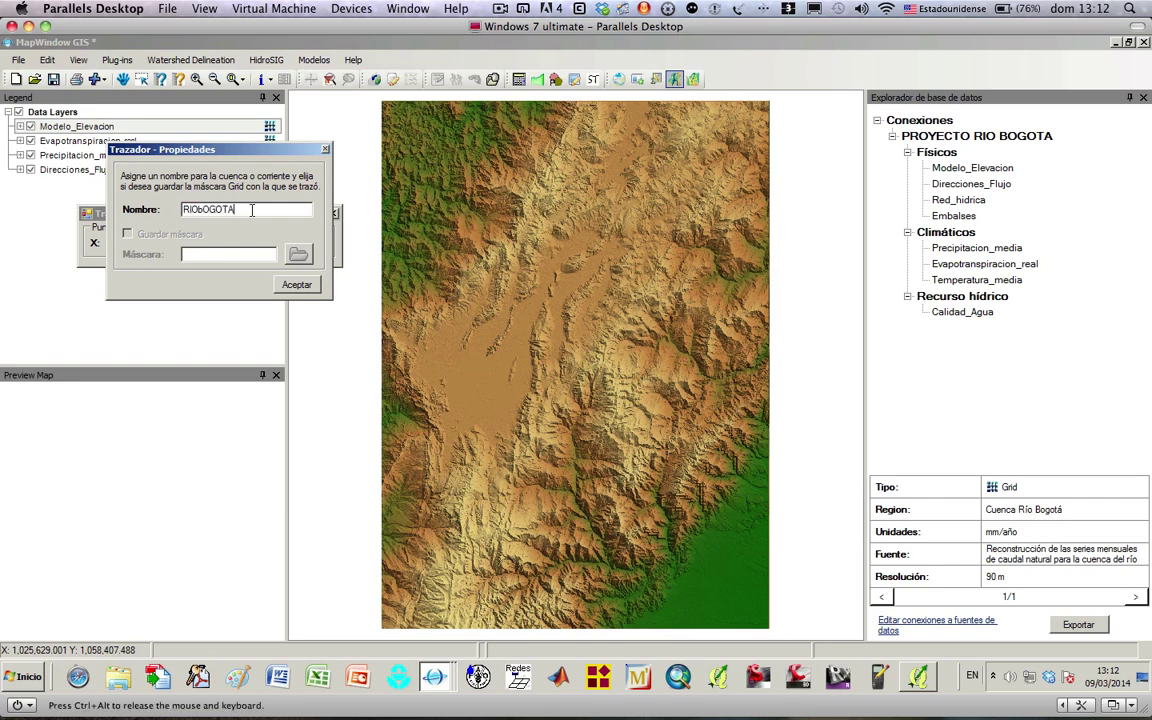
left_click_drag(237, 209, 108, 216)
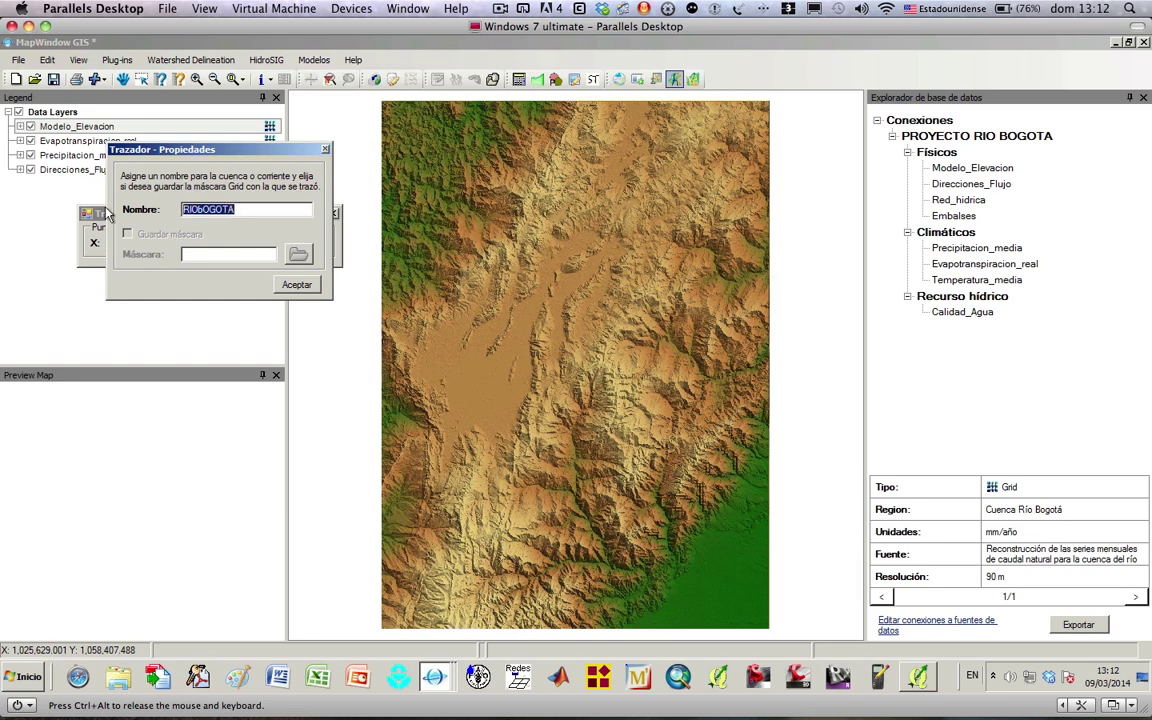
type("RIOBO")
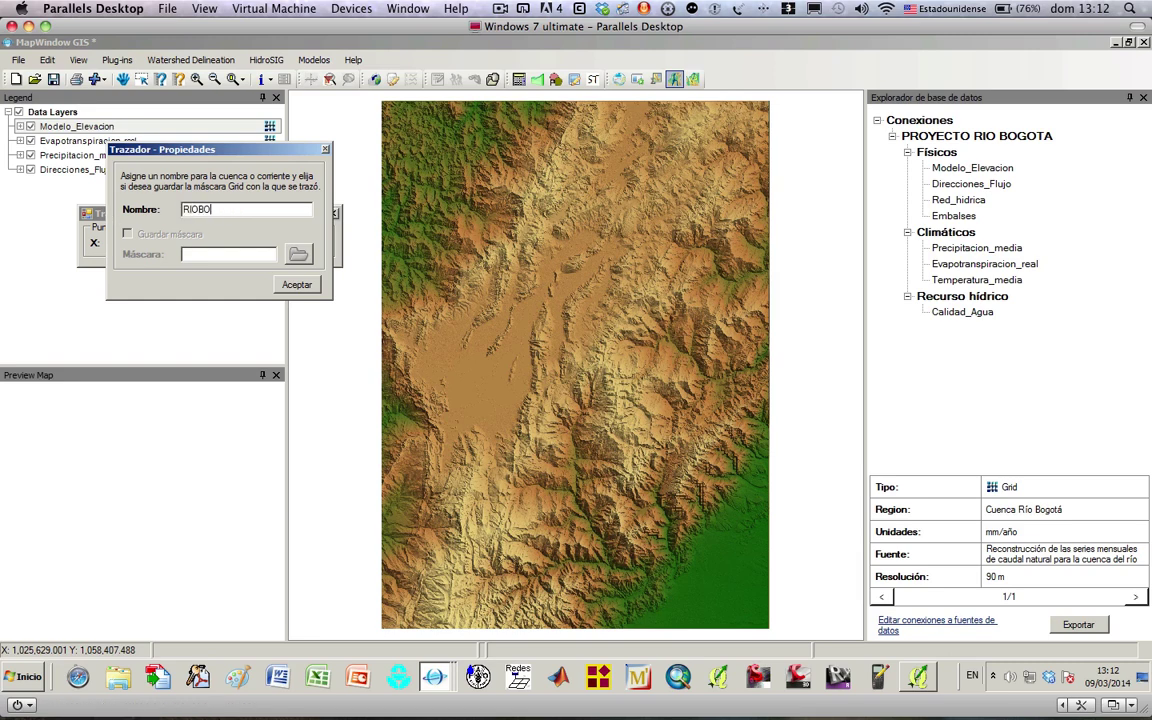
type("GOTA")
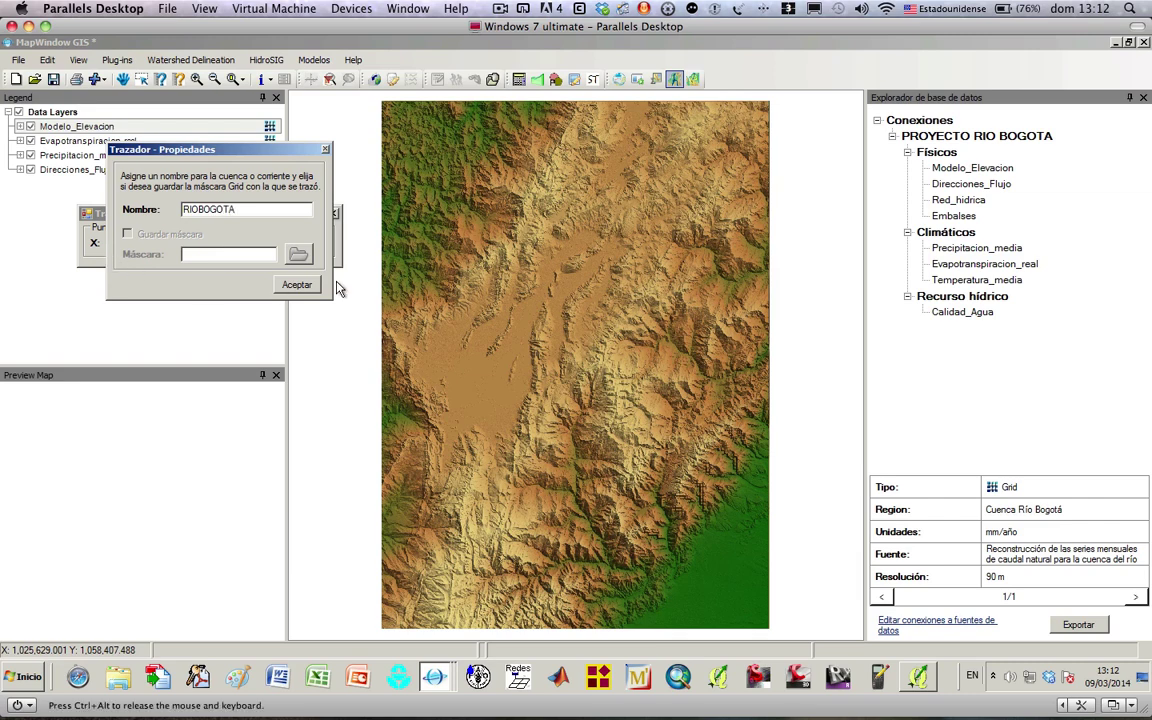
left_click(297, 286)
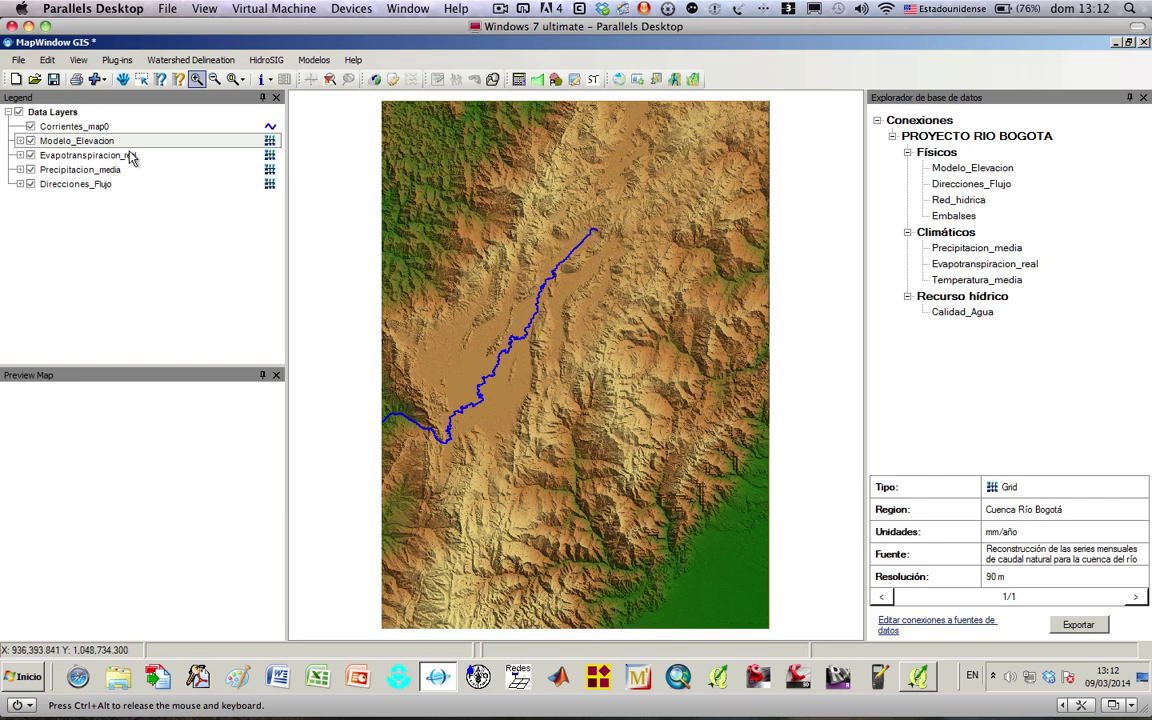
- With Modelo_Elevacion active, trace a tributary stream named RIOFUCHA from about X 1,000,842, Y 997,208, southeast of the main river
left_click(98, 127)
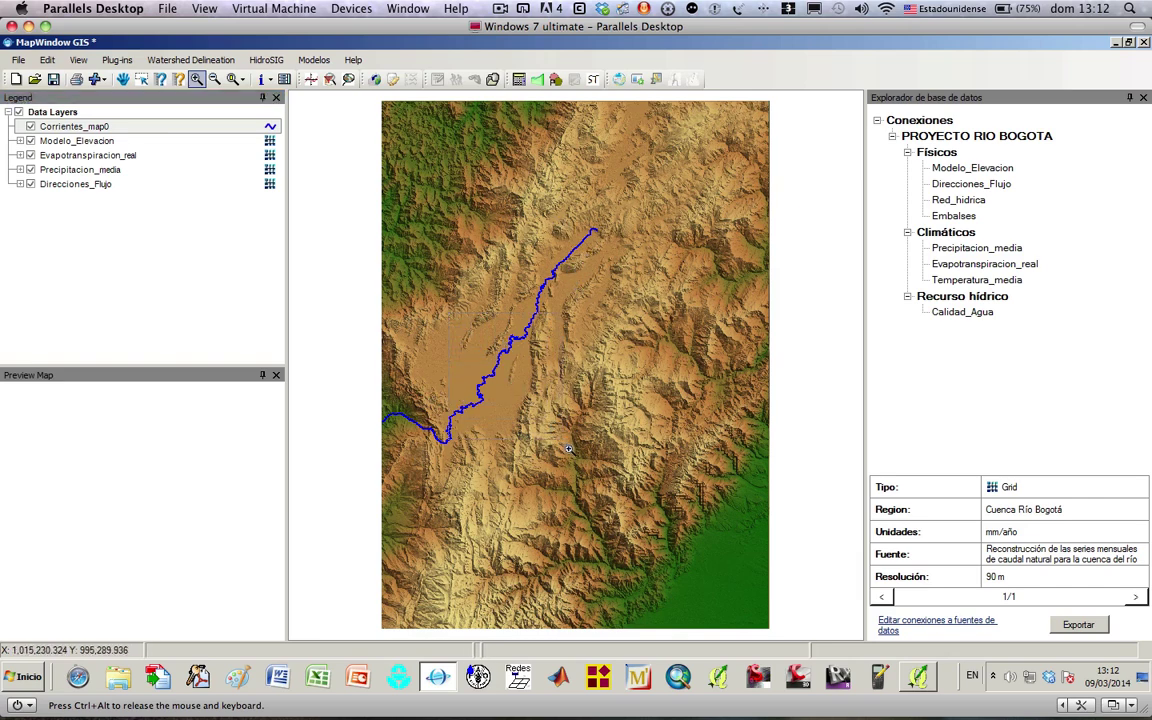
left_click(526, 398)
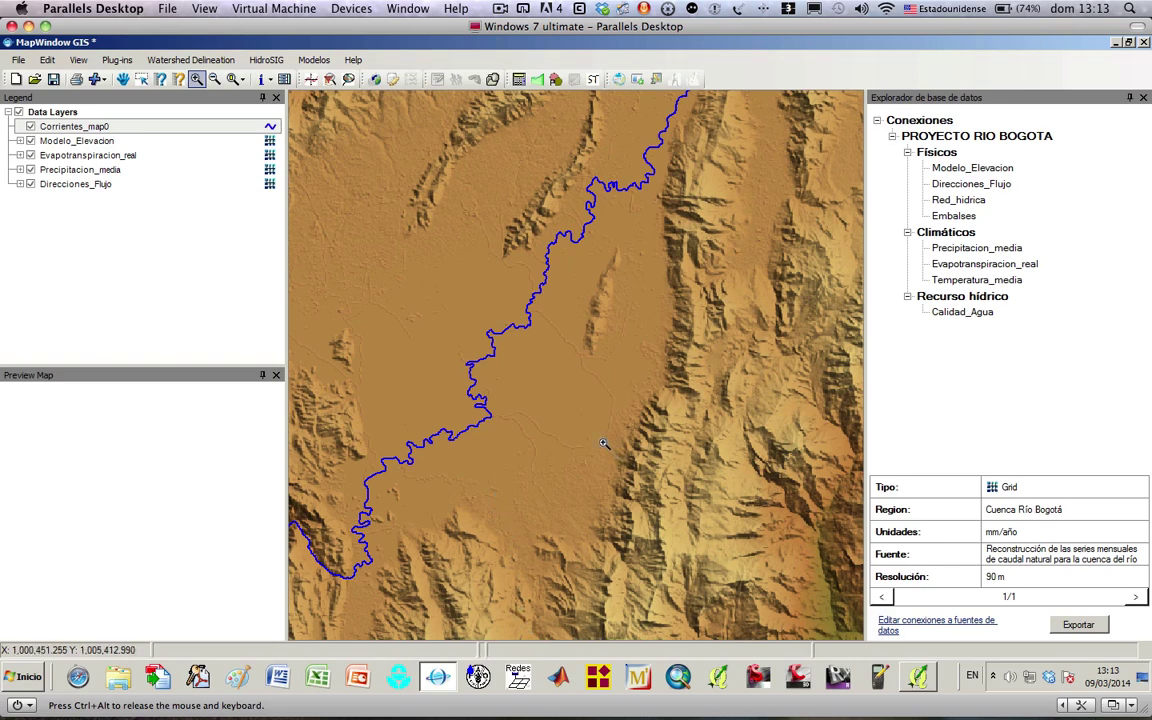
left_click(114, 141)
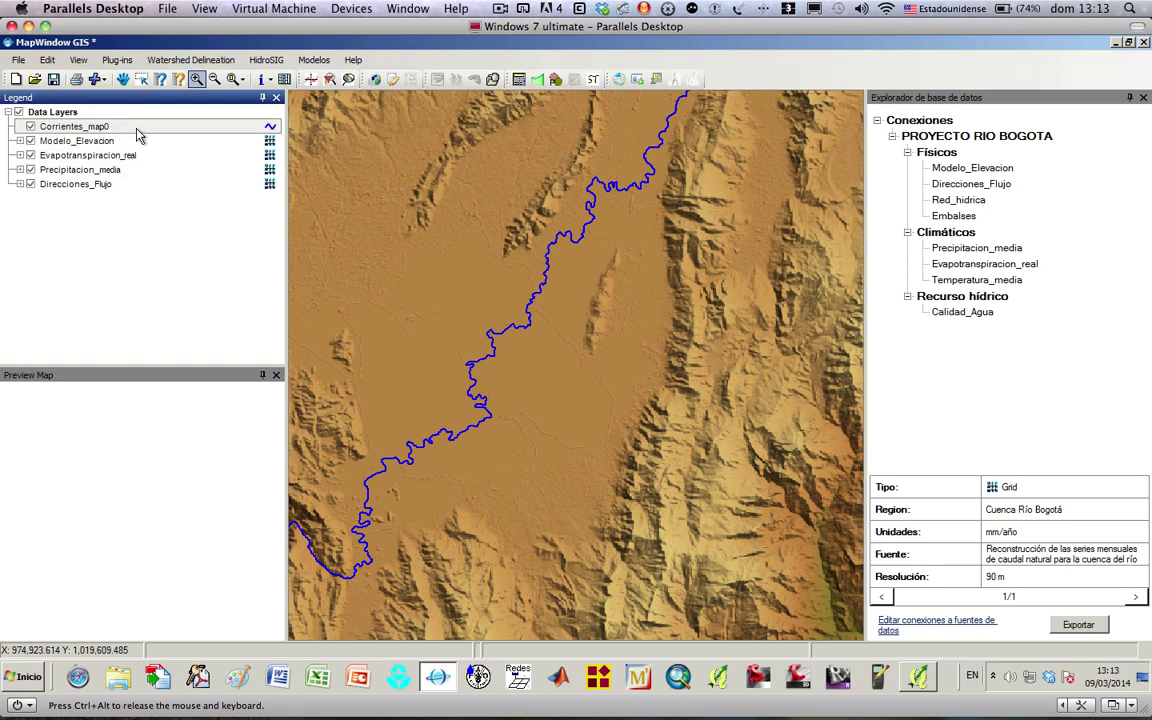
left_click(266, 62)
mouse_move(279, 78)
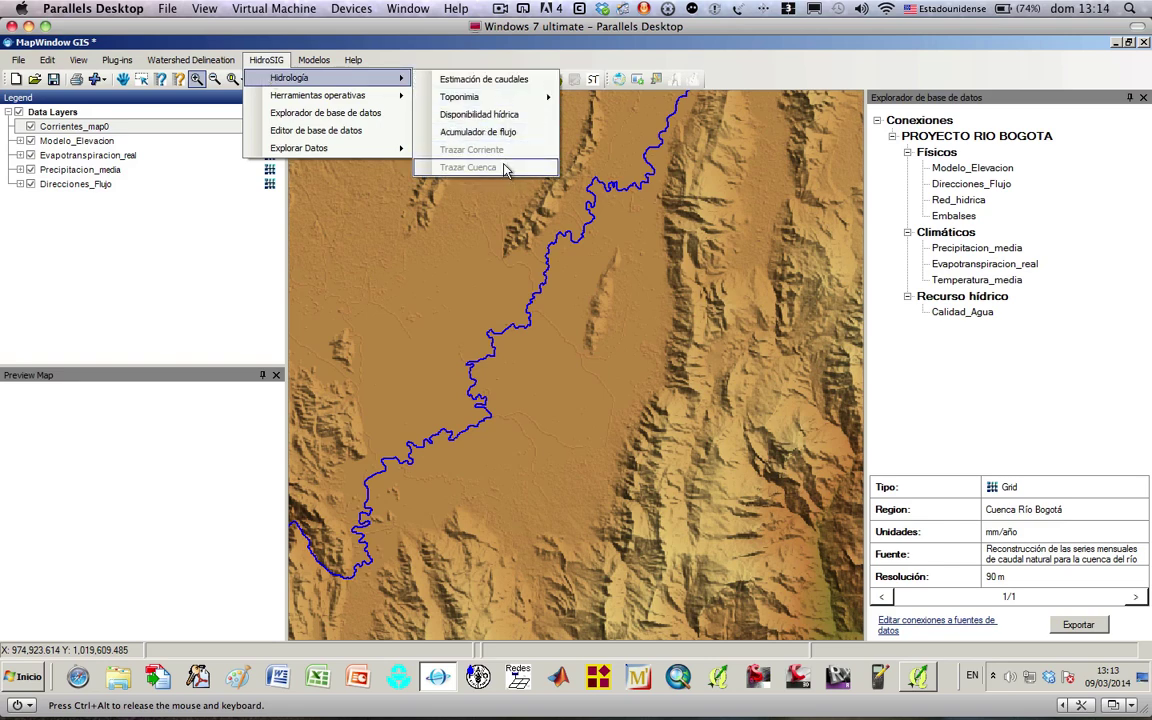
left_click(45, 141)
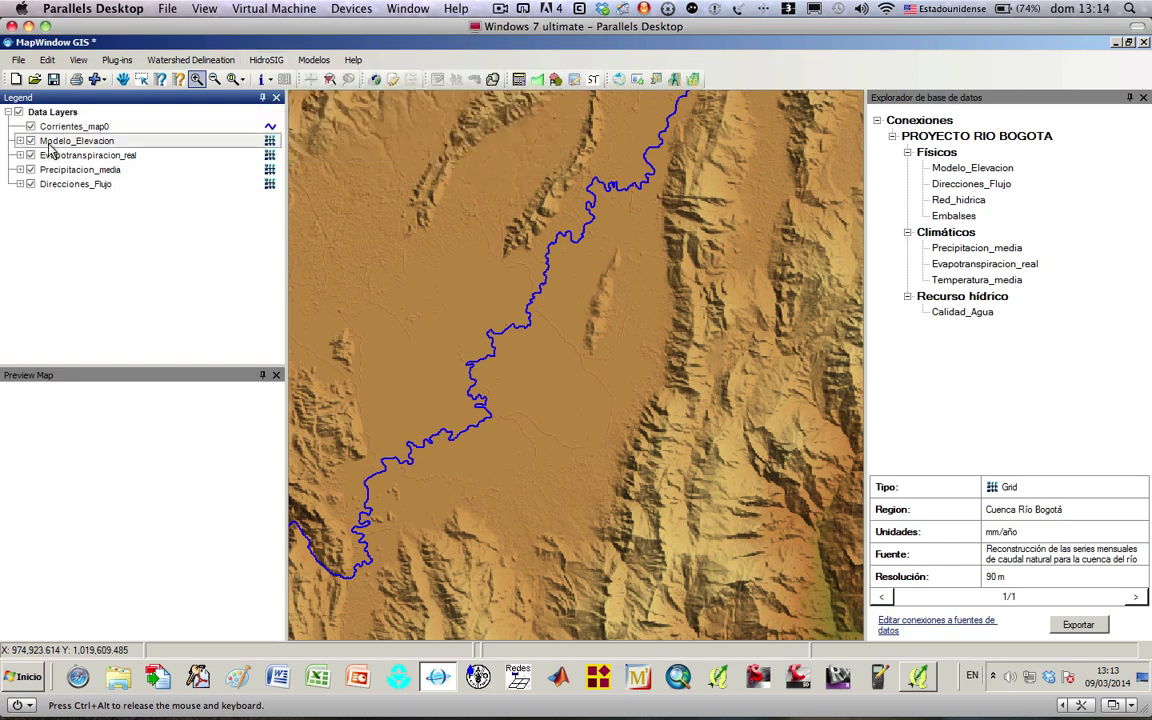
left_click(266, 62)
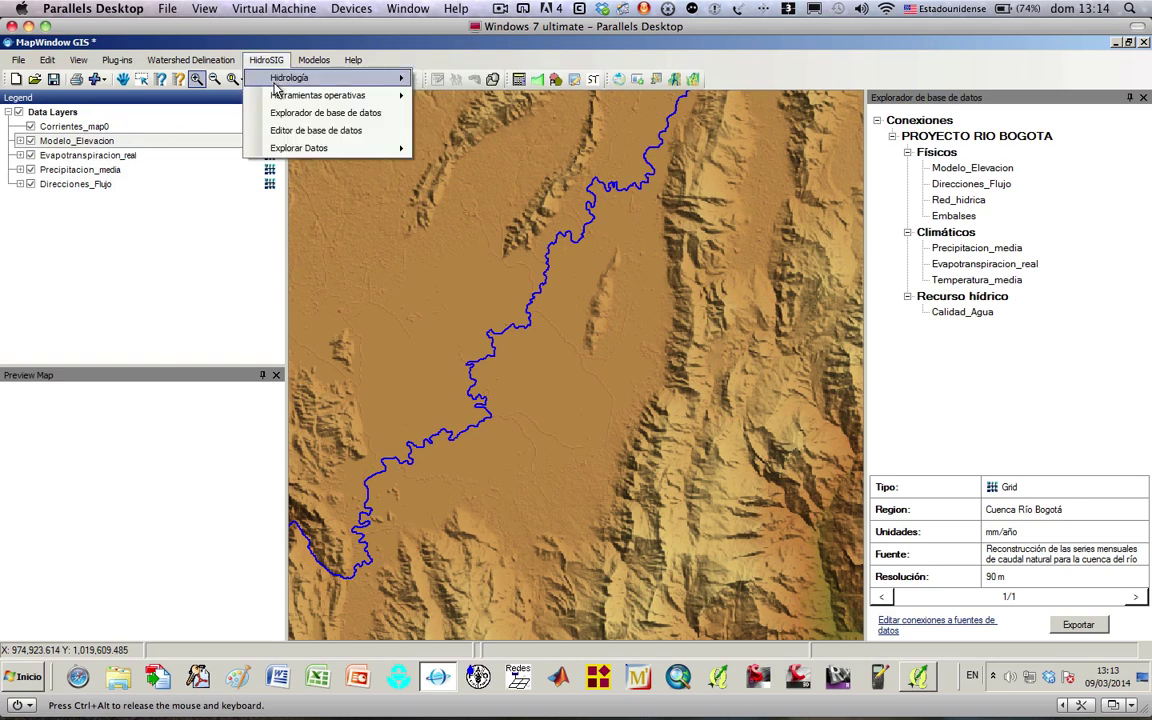
mouse_move(268, 78)
left_click(440, 147)
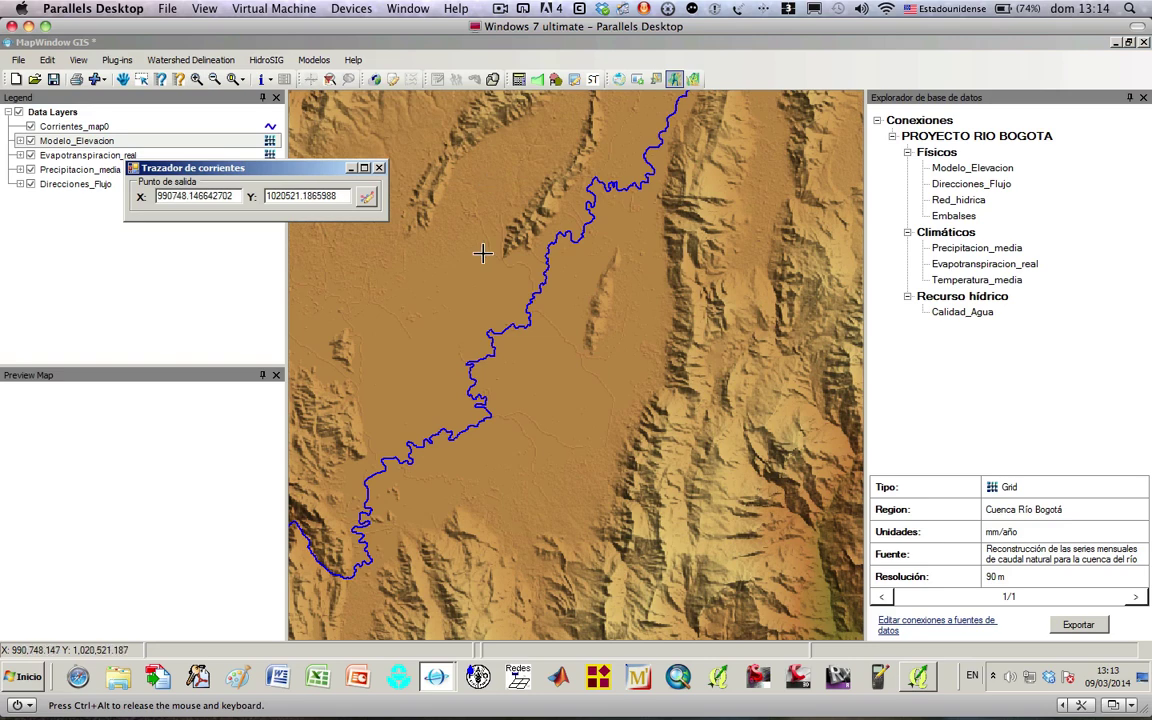
left_click(607, 540)
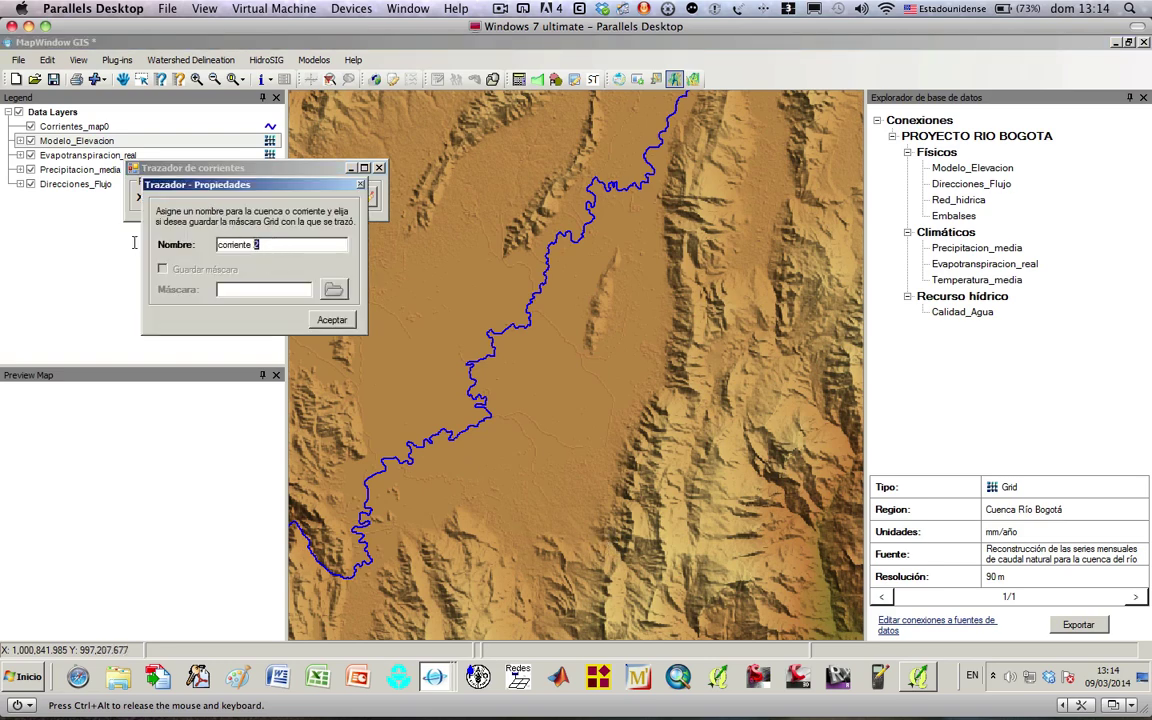
type("RIOFUCHA")
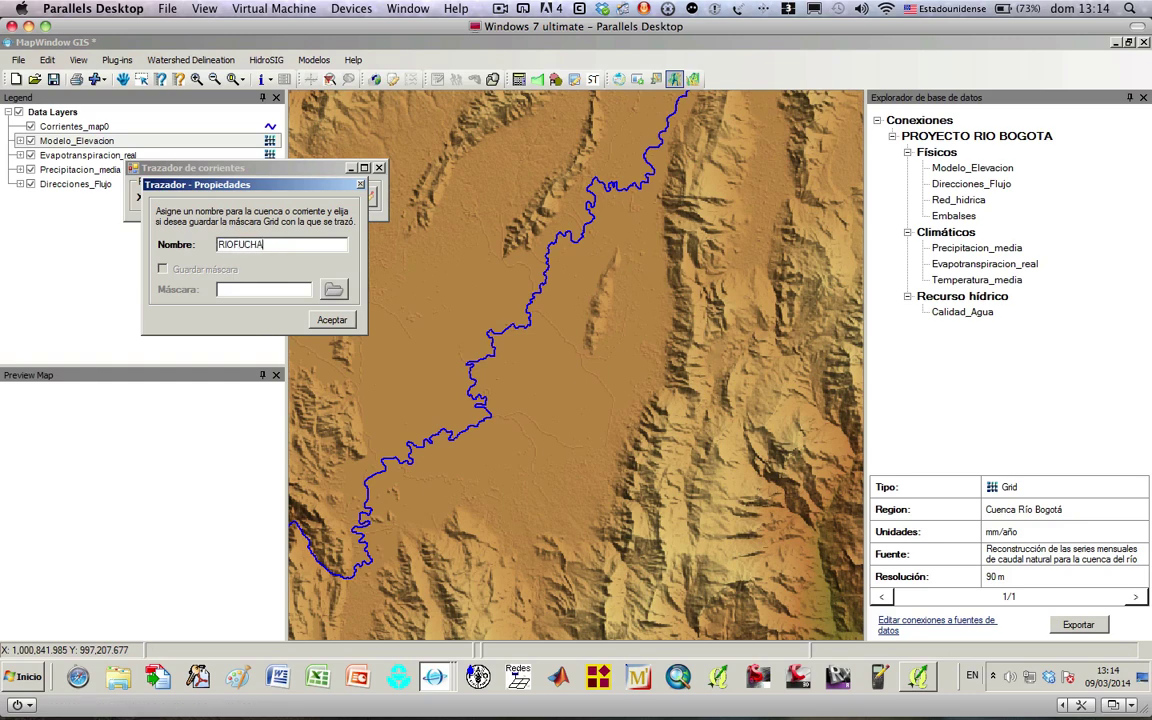
left_click(332, 319)
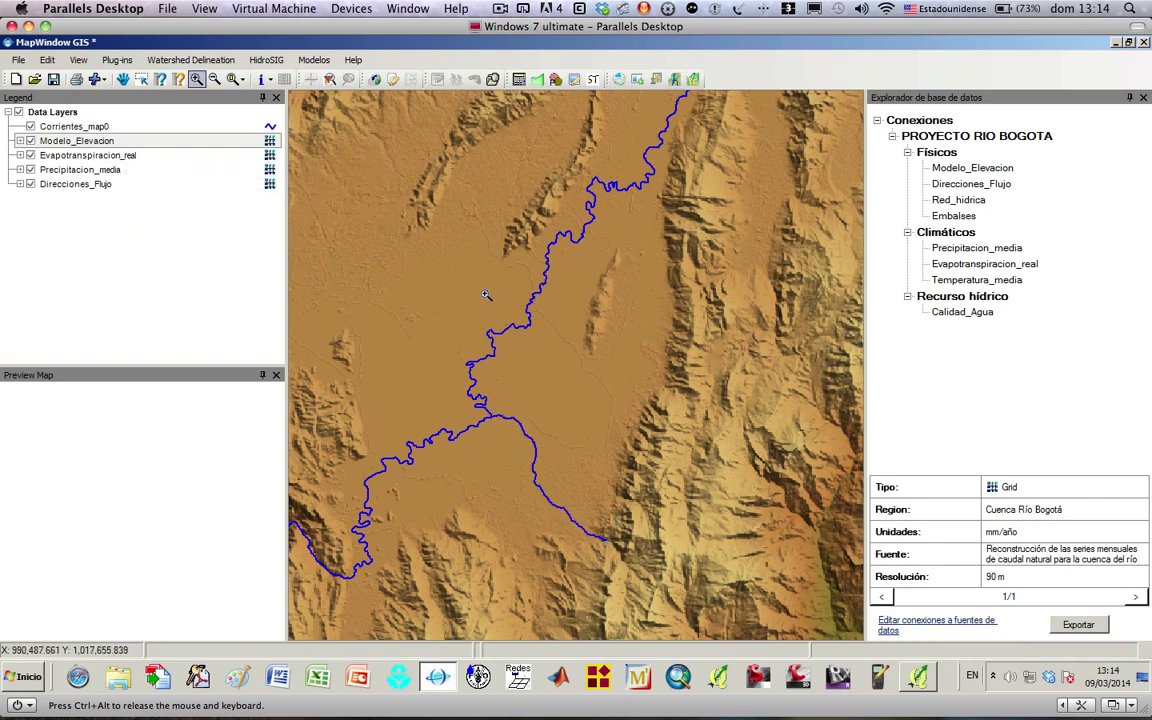
- Start a basin trace (Trazar Cuenca) on Modelo_Elevacion with its outlet on the main river's southern bend, at about X 979,486, Y 994,008
left_click(216, 82)
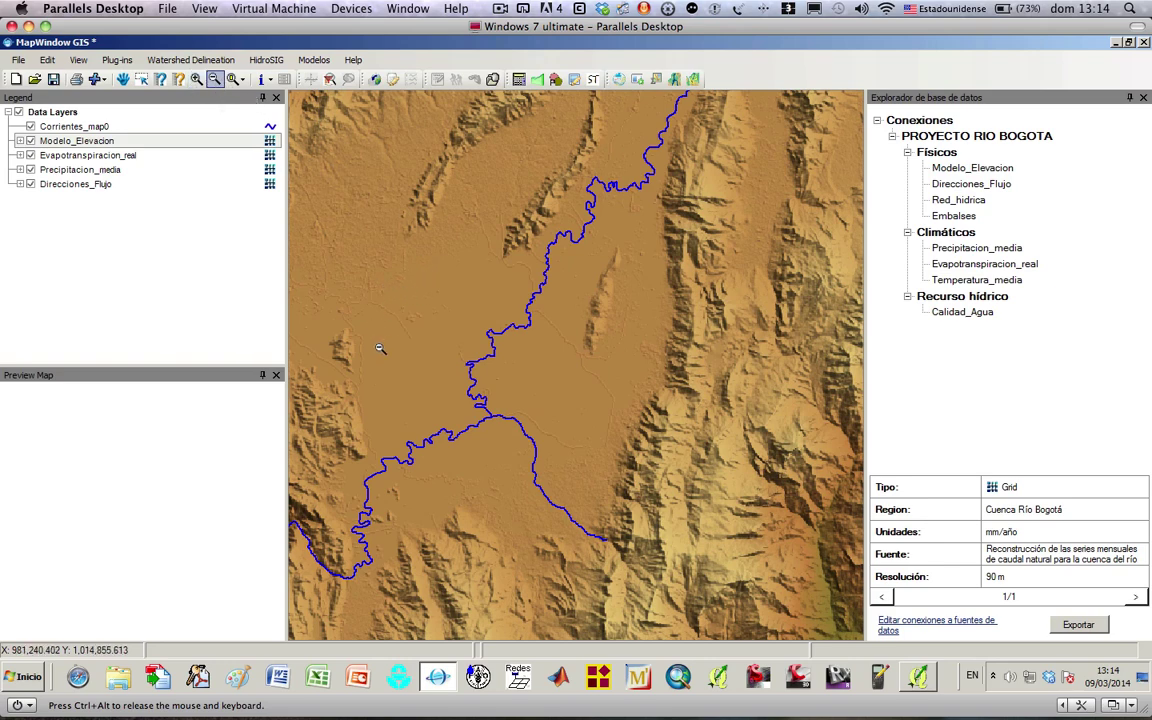
left_click(342, 316)
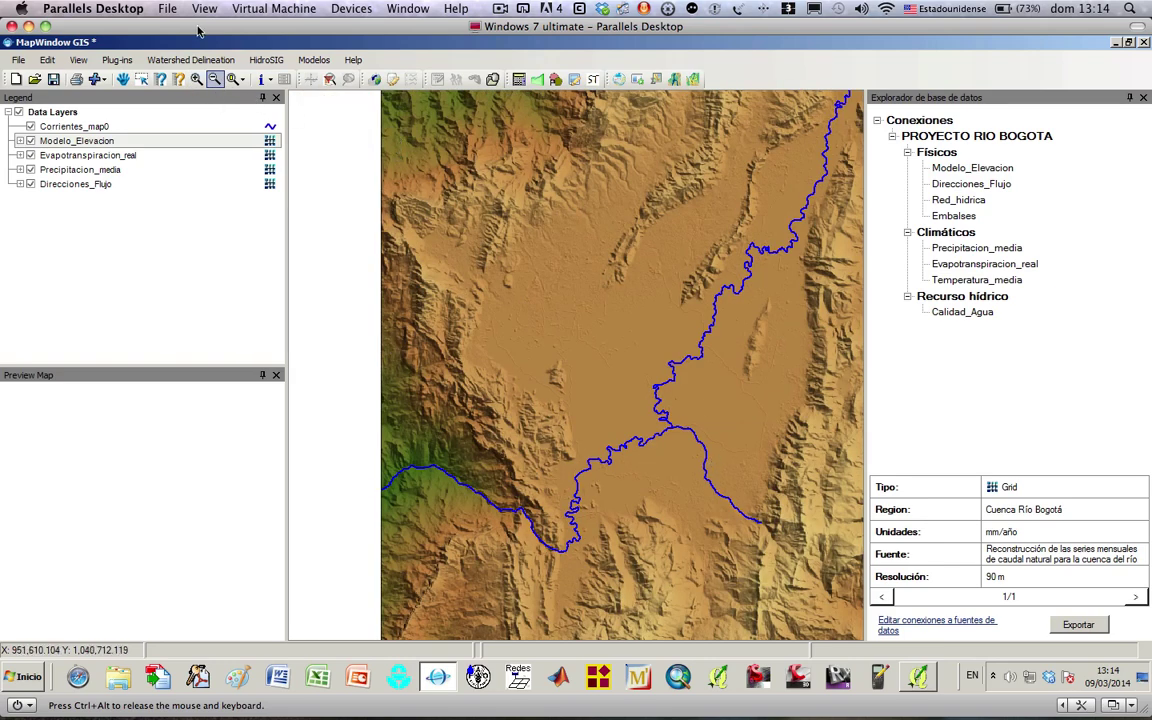
left_click(123, 79)
left_click_drag(615, 408, 478, 288)
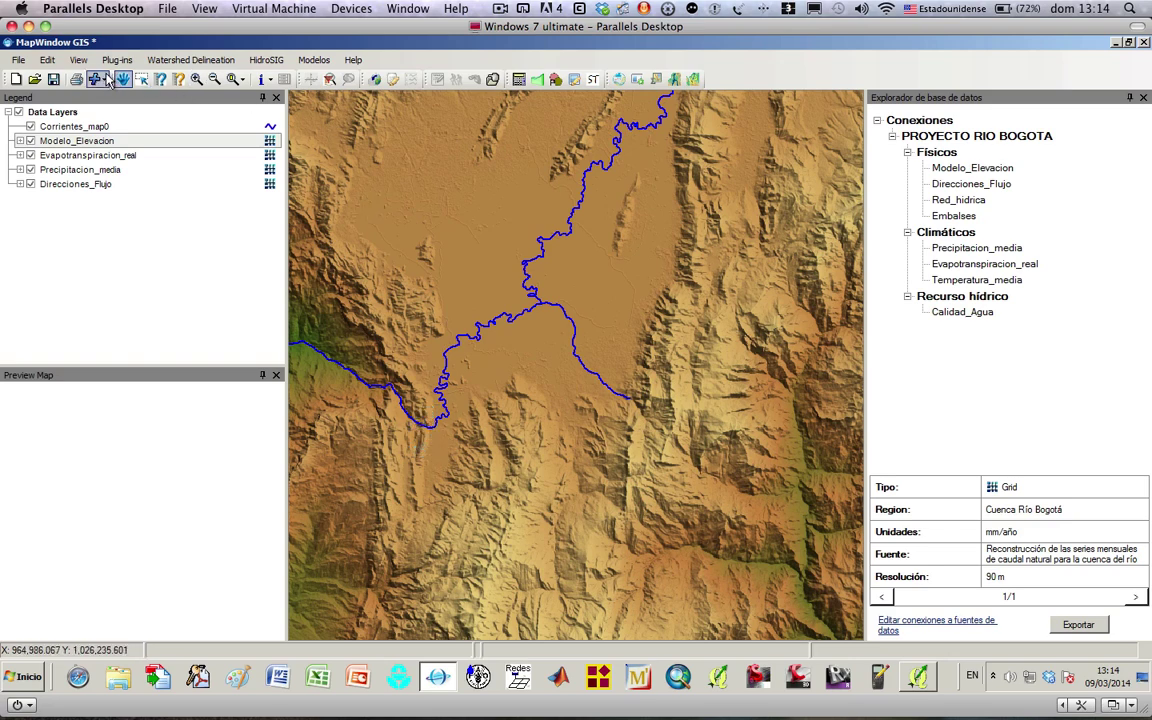
left_click(197, 80)
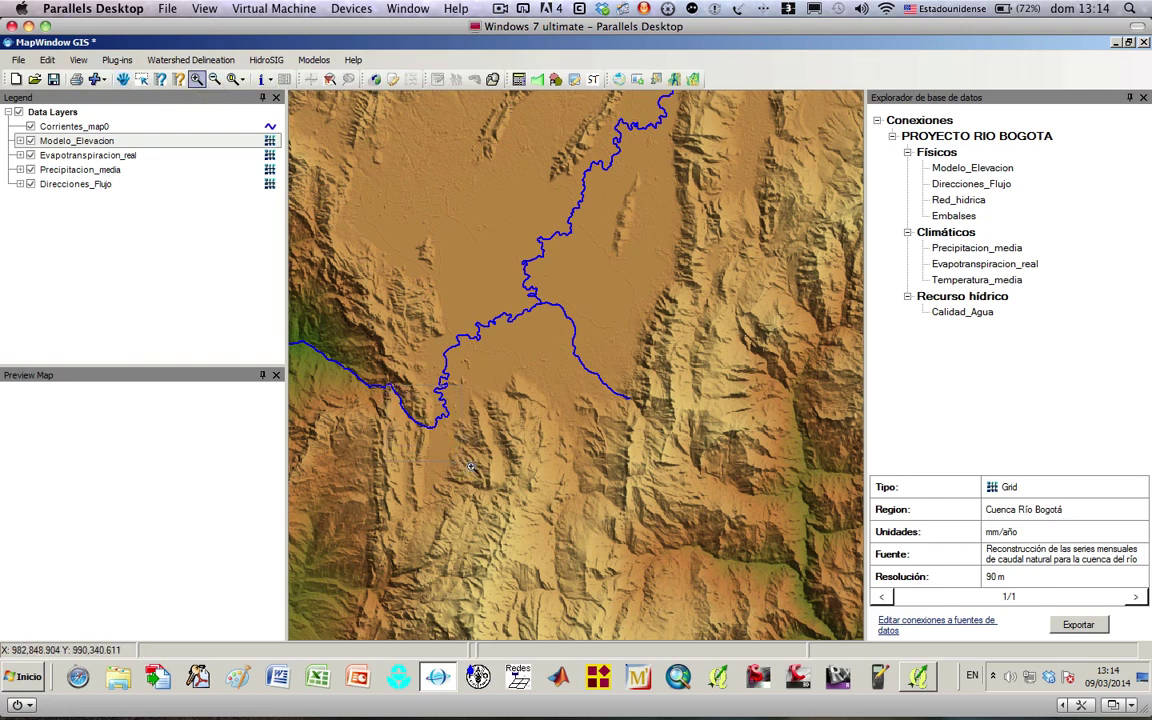
left_click(471, 466)
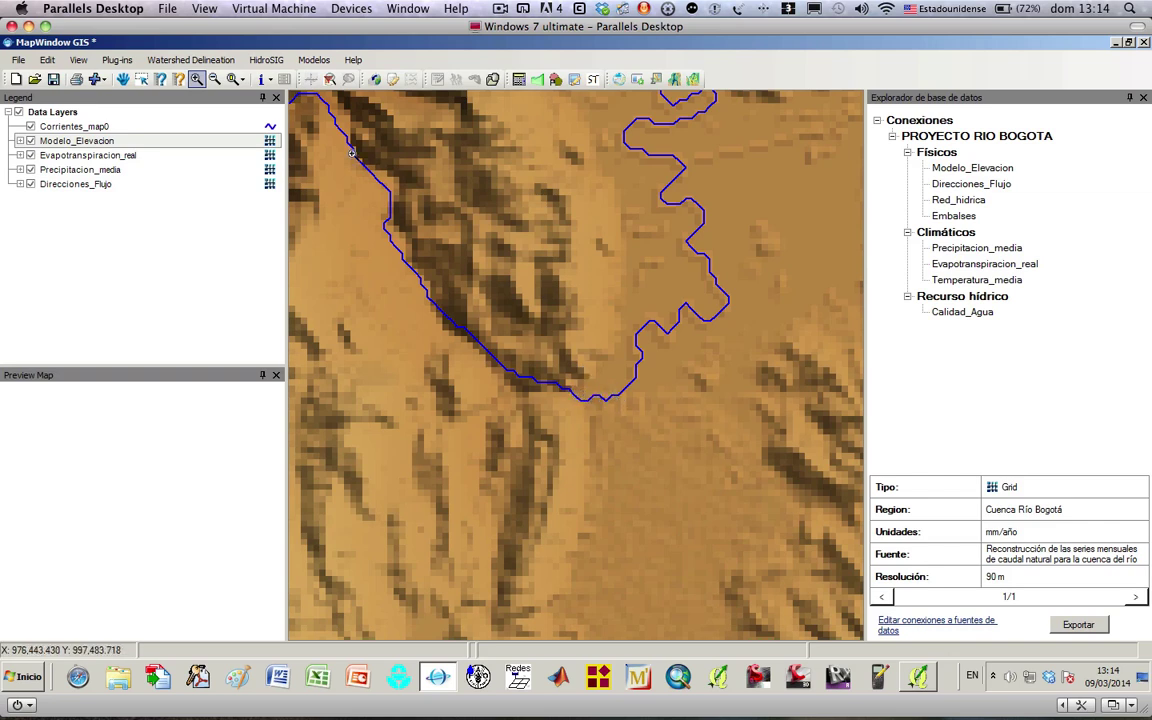
left_click(130, 143)
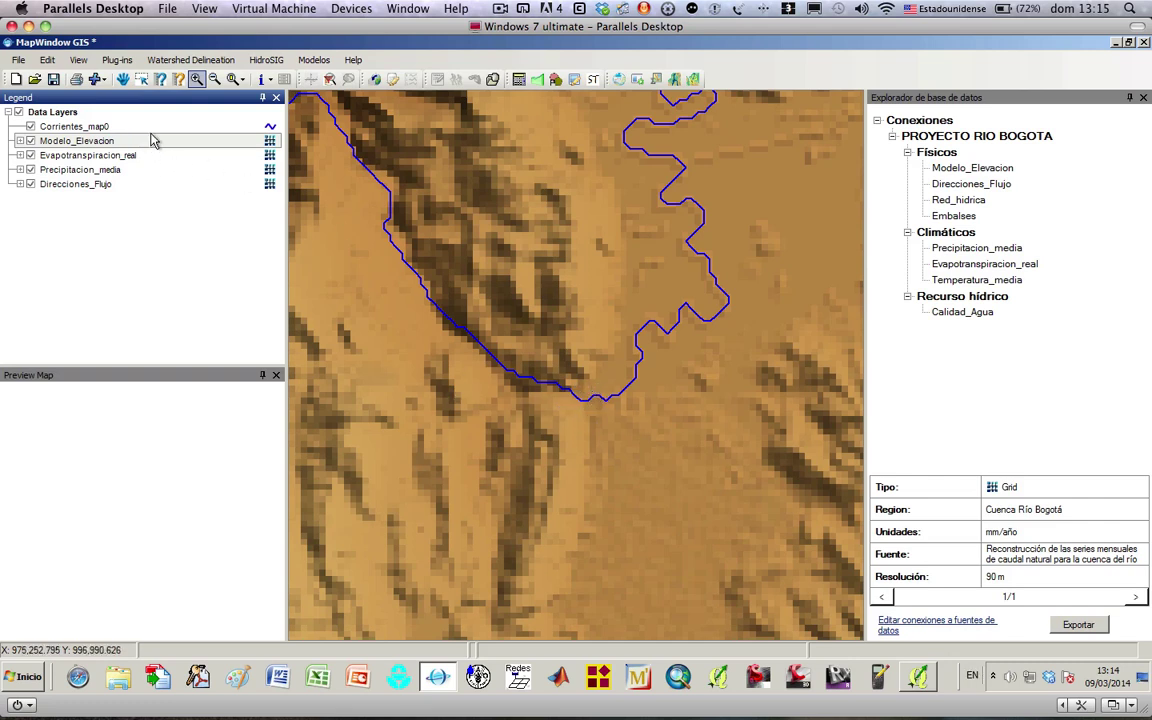
left_click(266, 60)
mouse_move(404, 80)
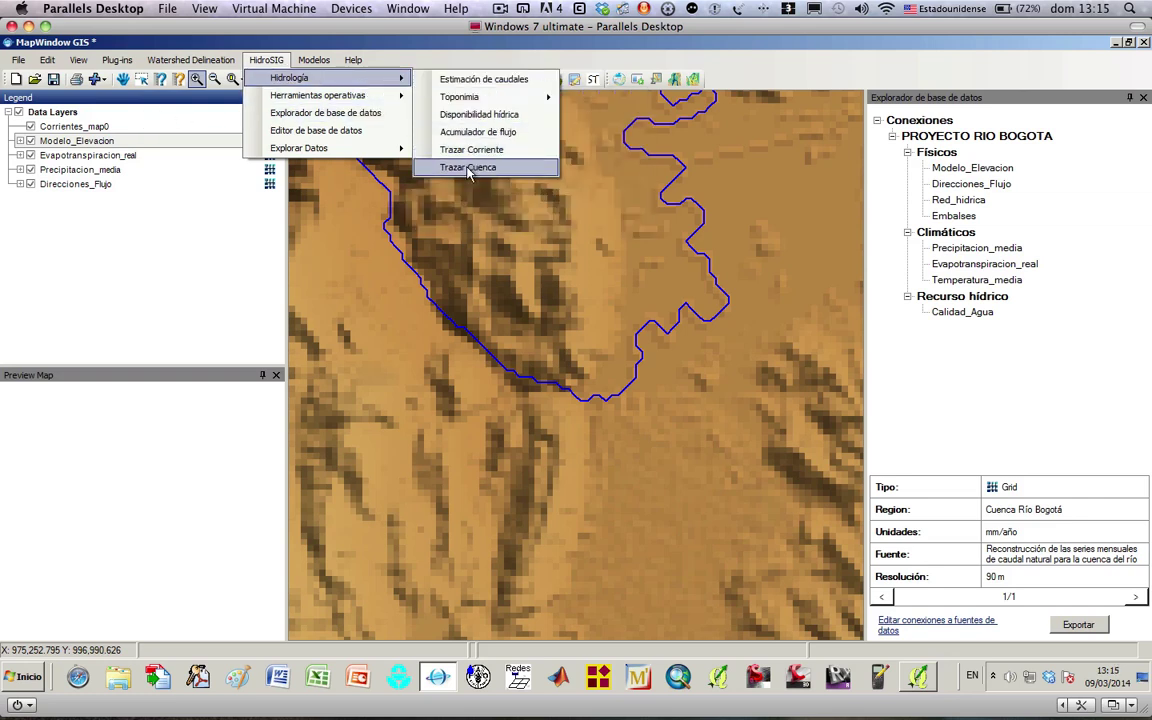
left_click(468, 167)
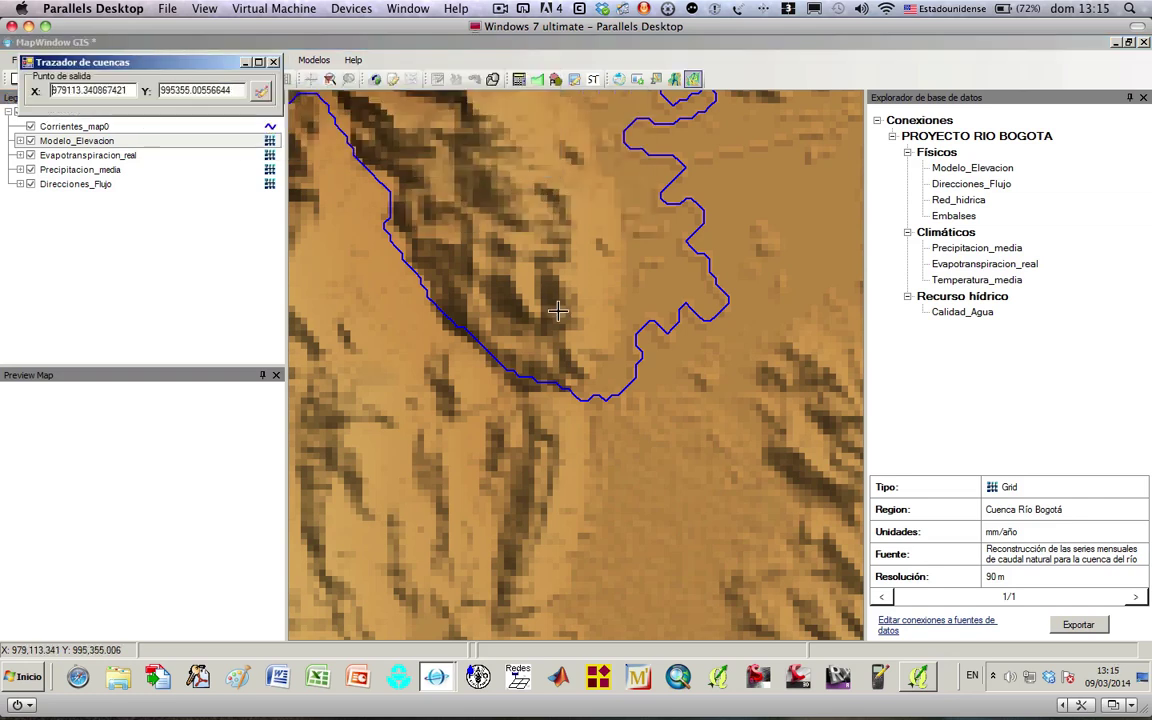
left_click(582, 399)
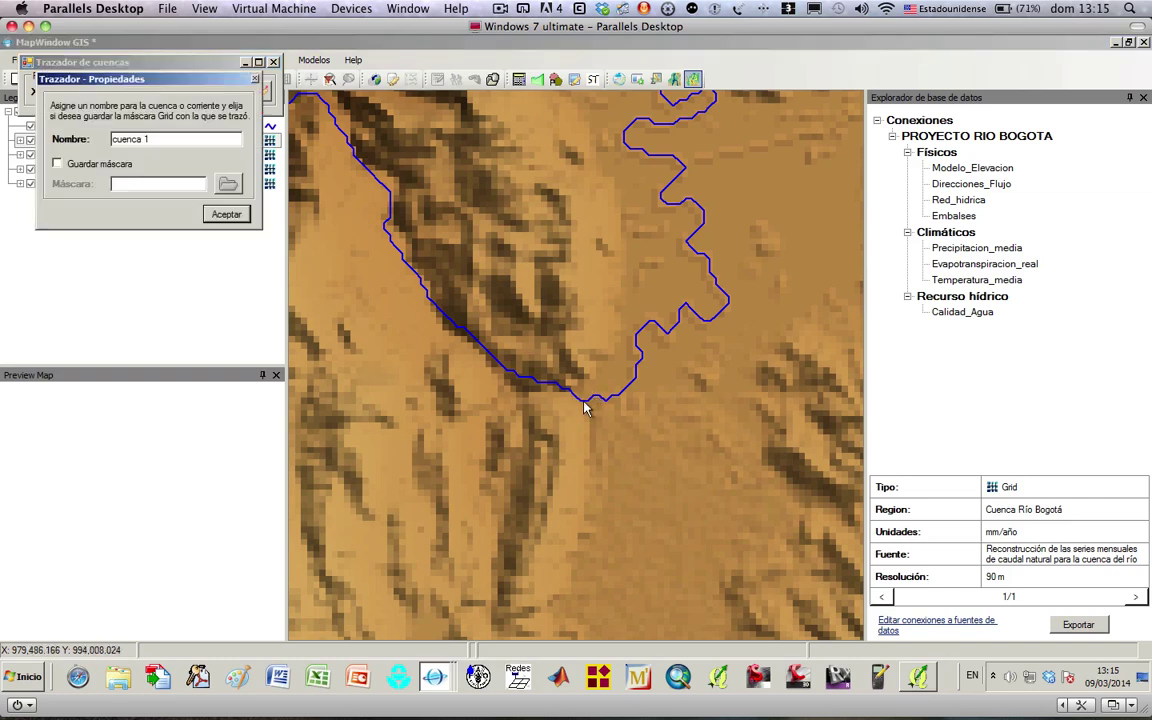
- Name the basin cuencaBOGOTA and generate its boundary without saving the grid mask
left_click(162, 138)
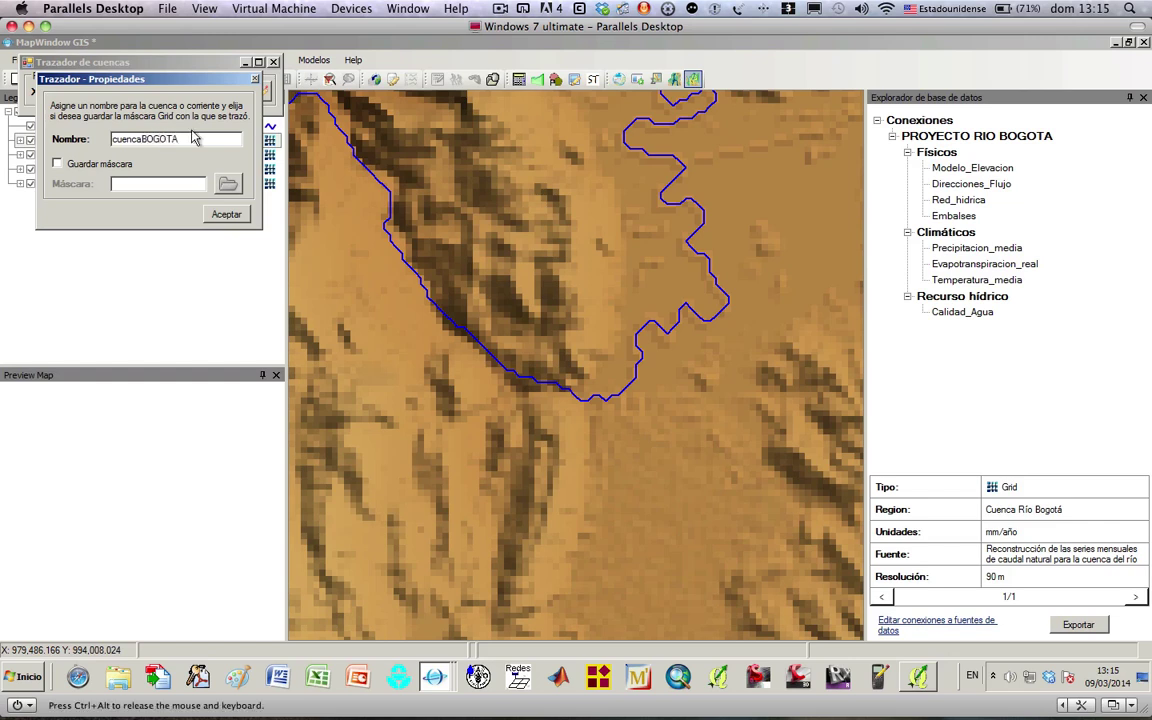
left_click(226, 215)
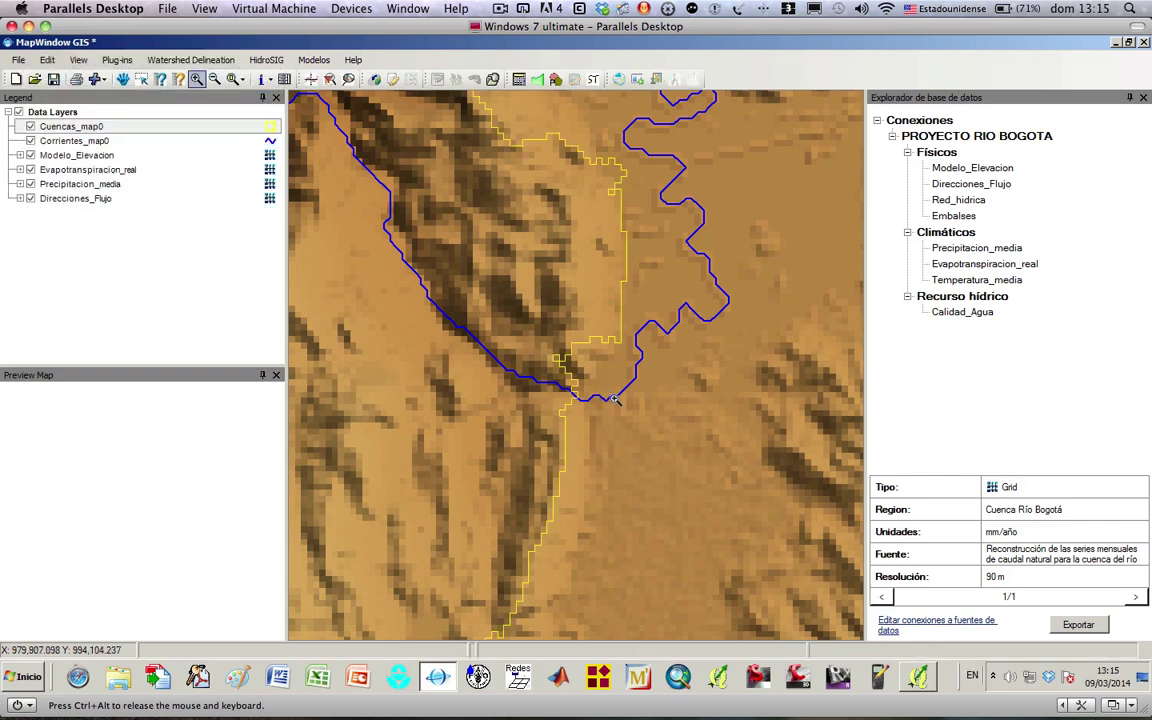
left_click(214, 80)
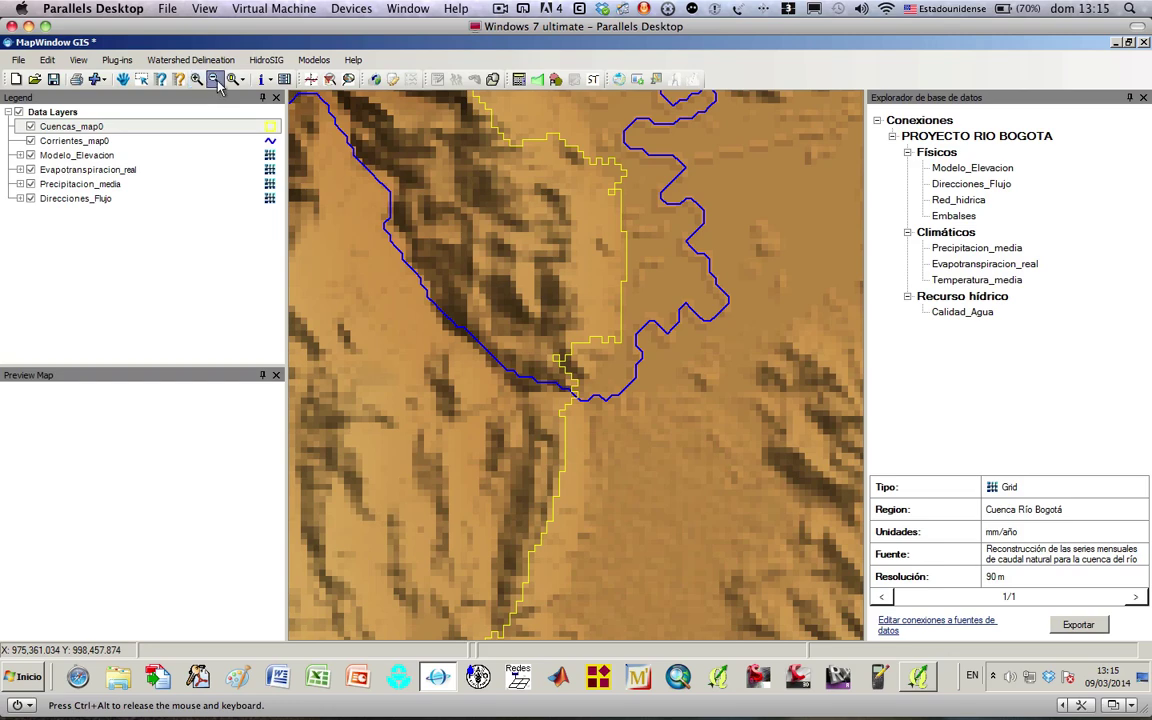
- Examine the full extent of the delineated Bogotá basin boundary together with the traced streams on the terrain map
left_click(576, 340)
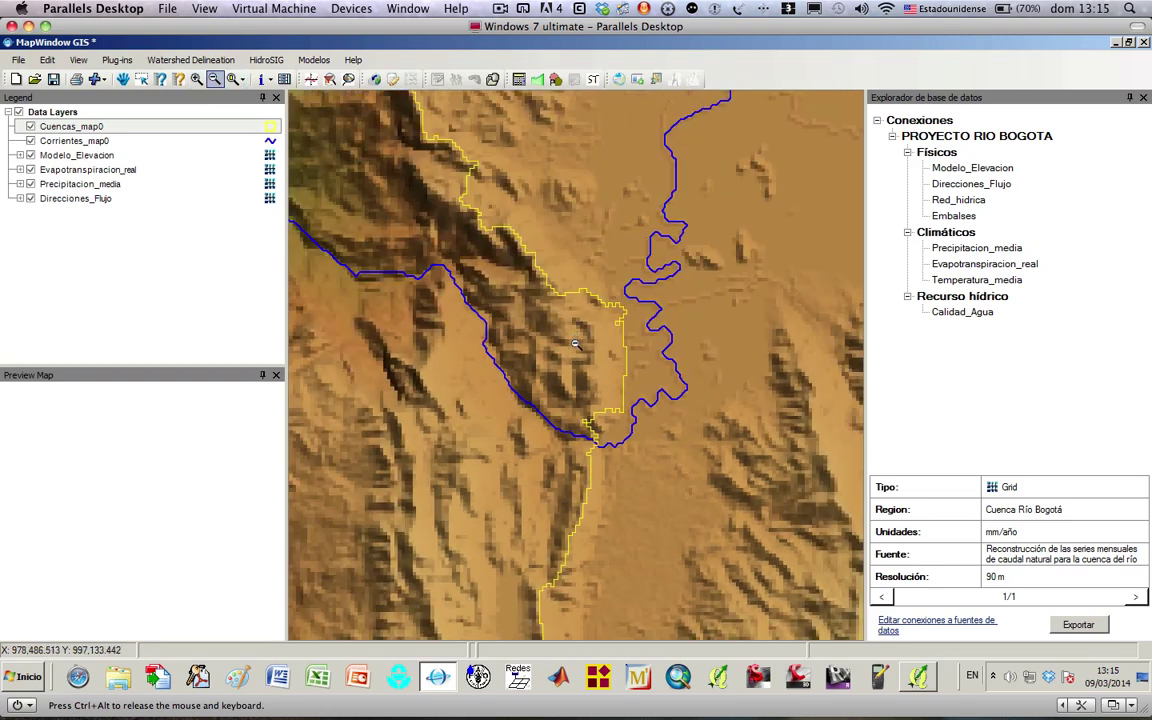
left_click(575, 343)
left_click(579, 370)
left_click(581, 391)
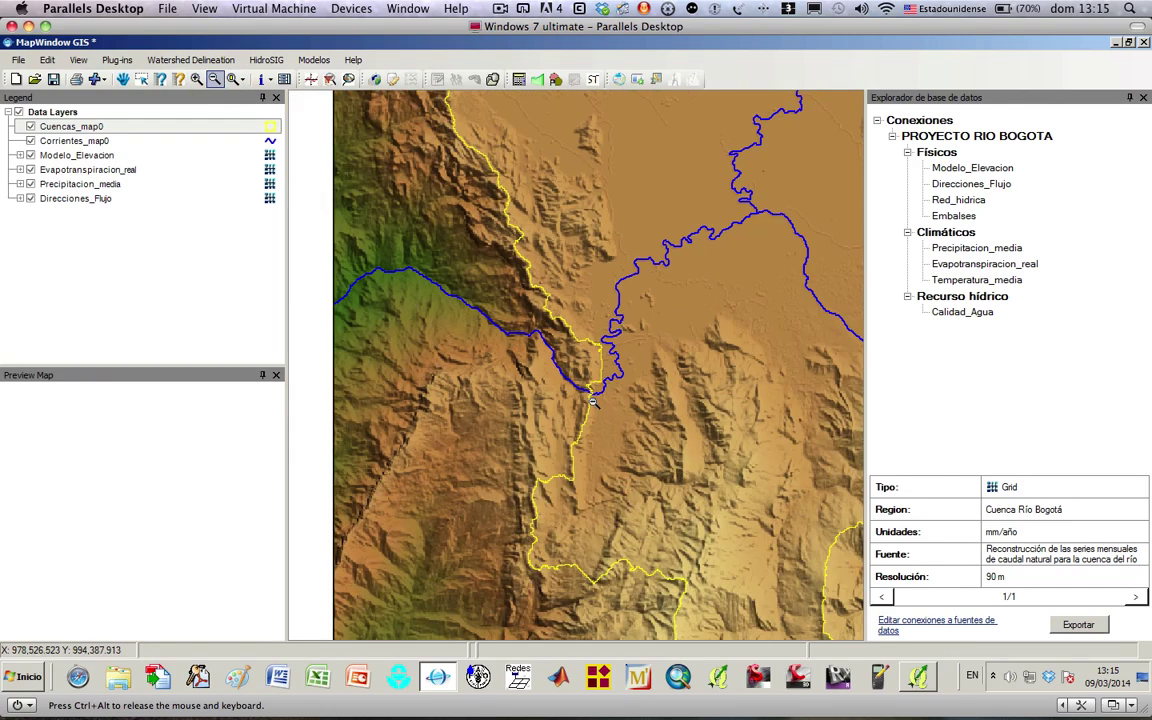
left_click(593, 400)
left_click(593, 385)
left_click(594, 369)
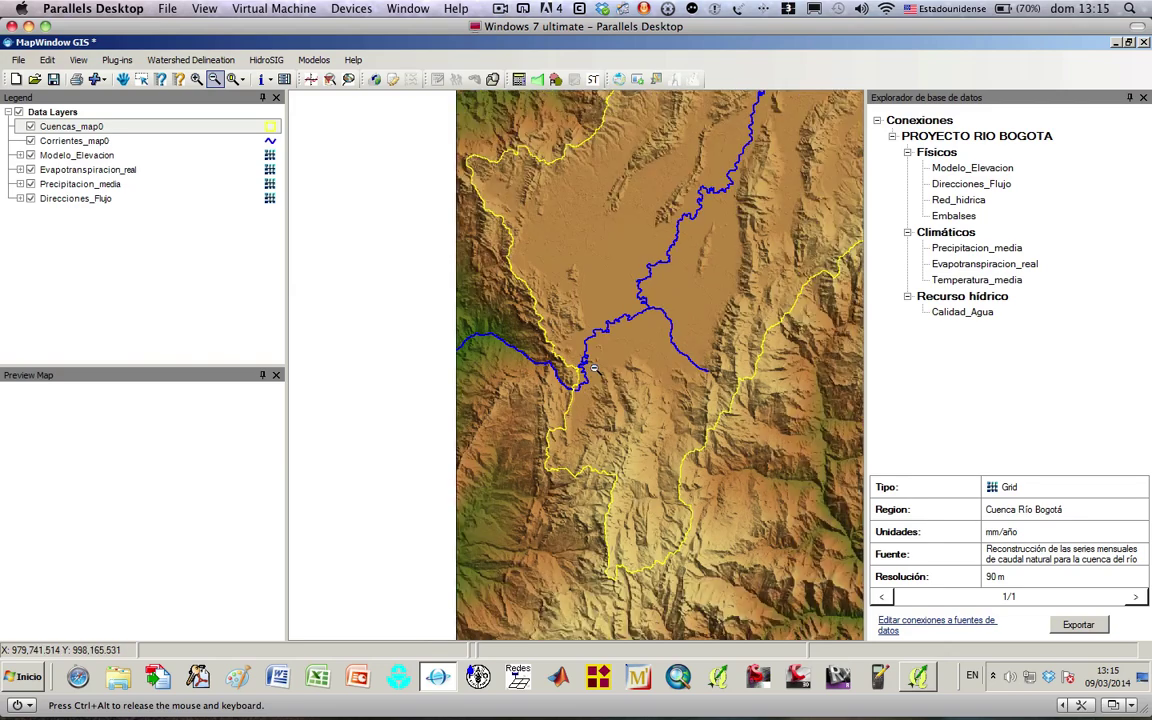
left_click(530, 325)
left_click(522, 255)
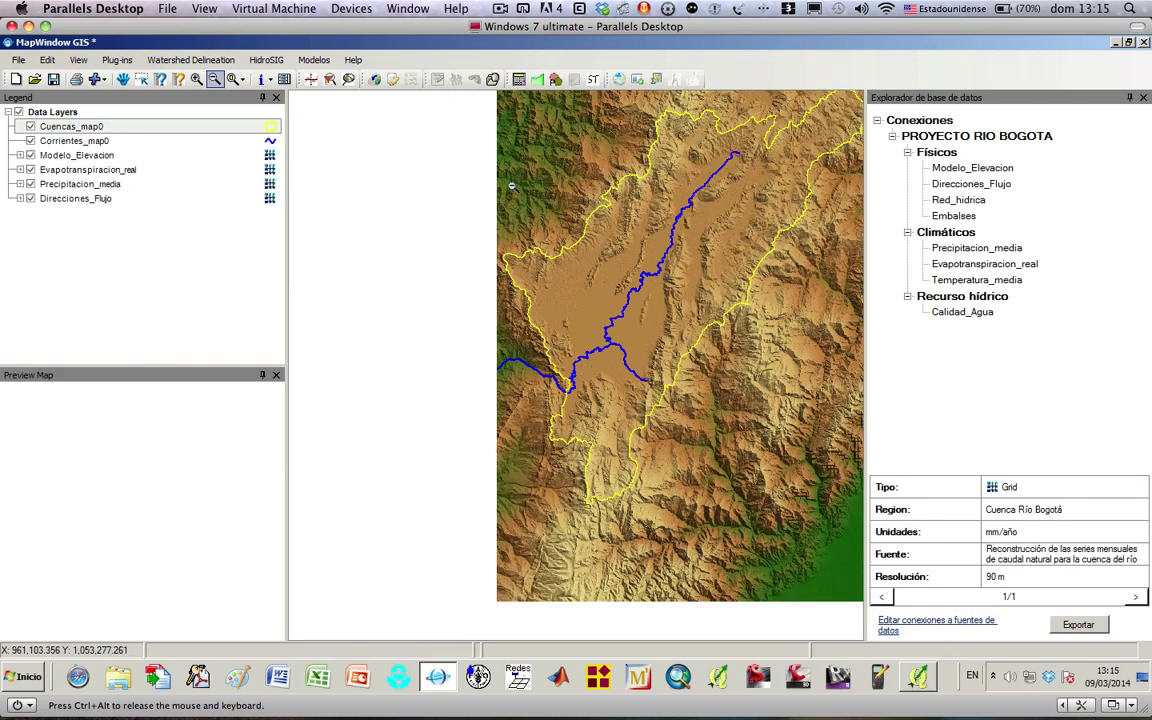
left_click(123, 79)
left_click_drag(651, 309, 477, 350)
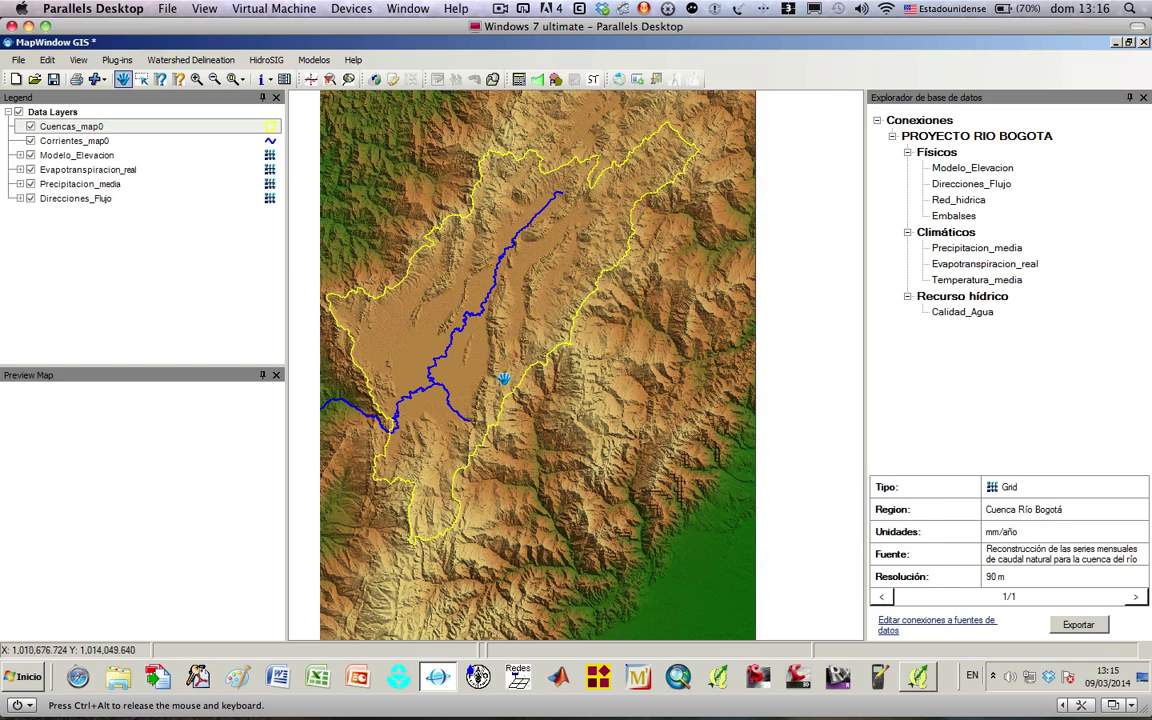
mouse_move(451, 347)
left_mouse_down()
mouse_move(491, 337)
mouse_move(455, 335)
left_mouse_up()
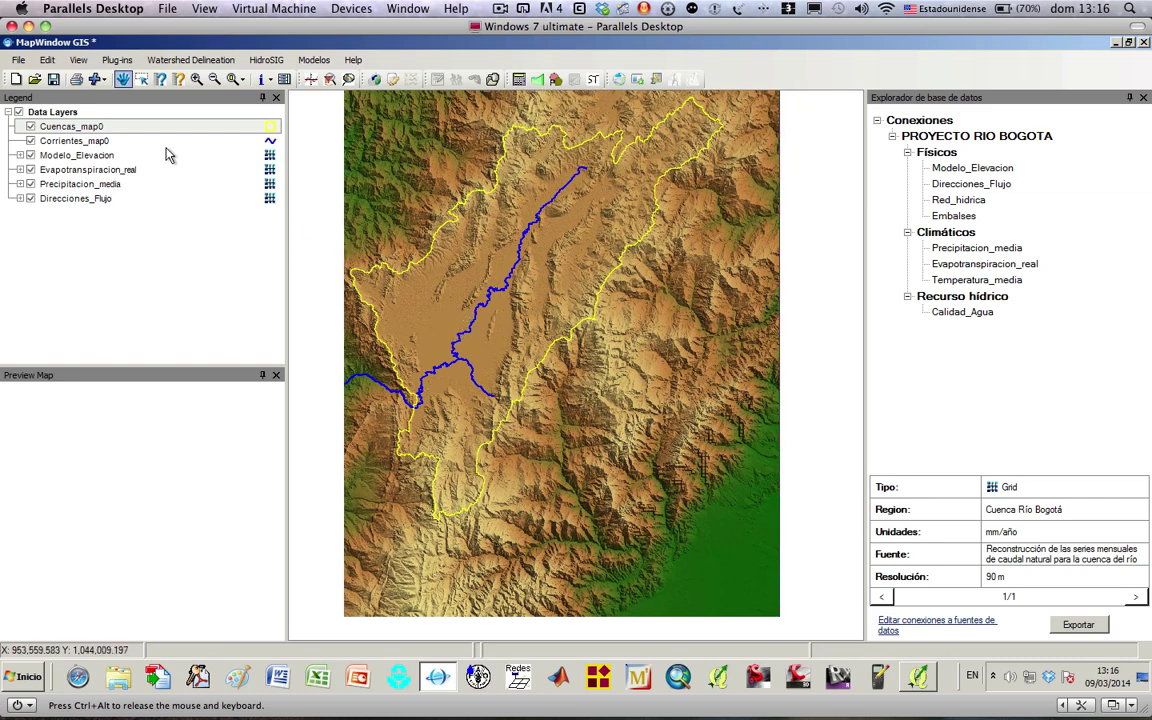
- Open the properties of the Cuencas_map0 layer and copy the folder path from its file name
left_click(101, 129)
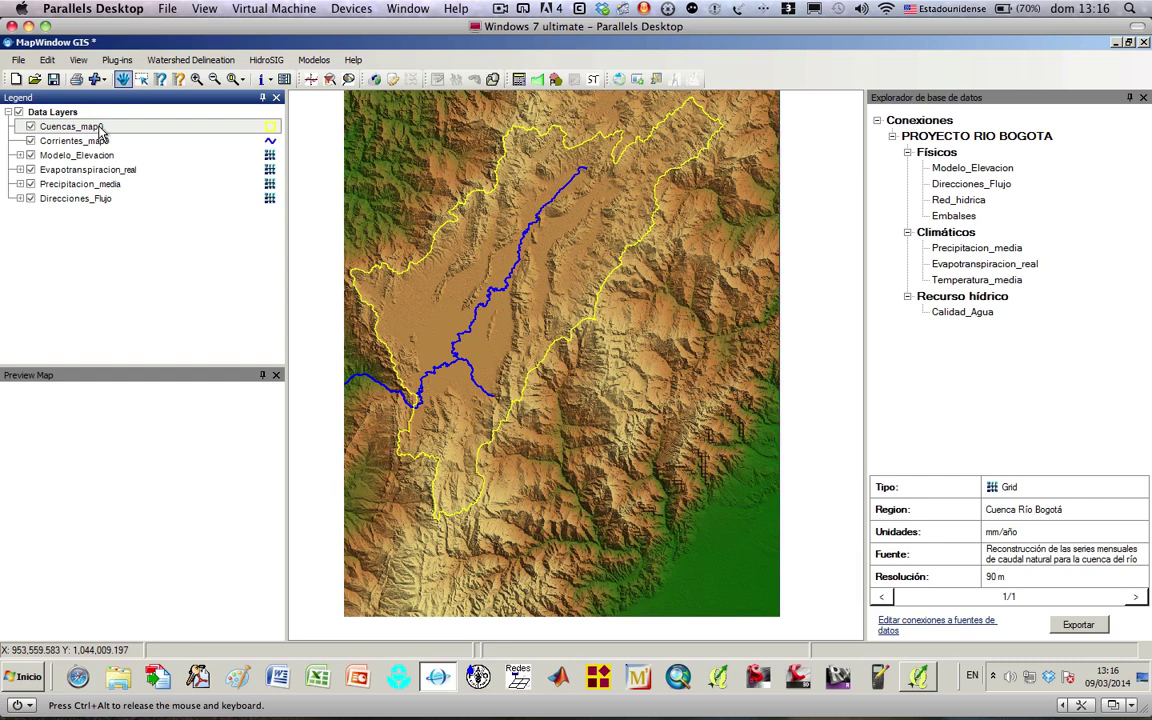
right_click(101, 131)
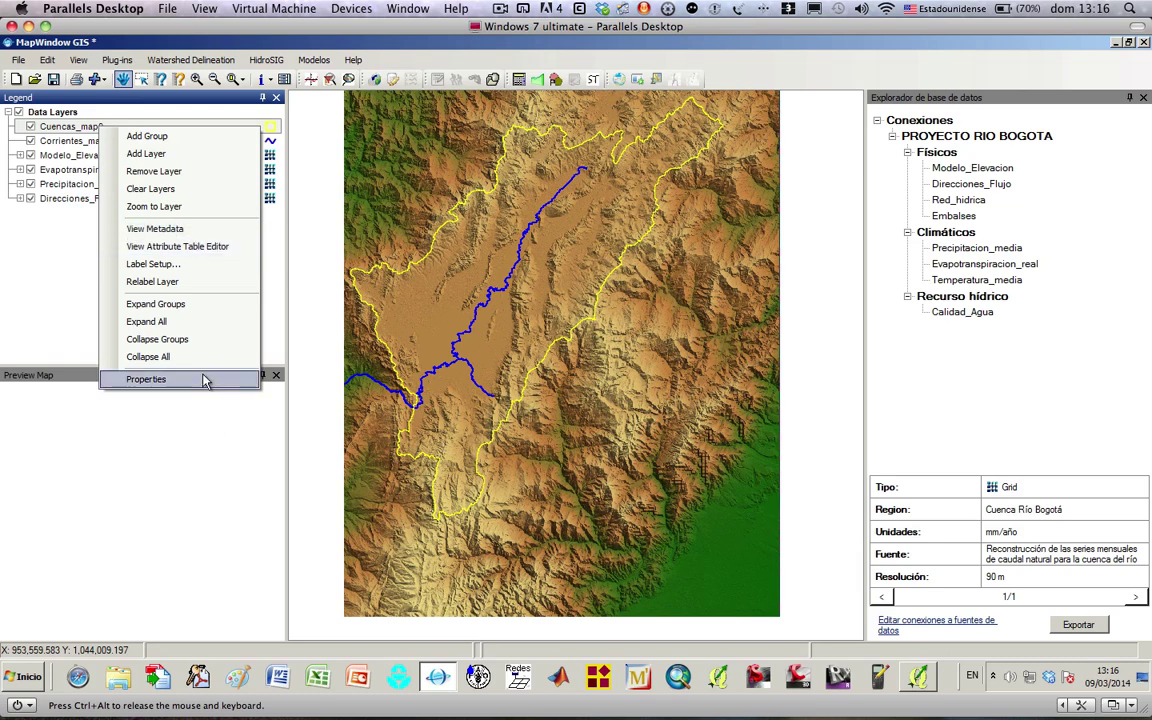
left_click(165, 386)
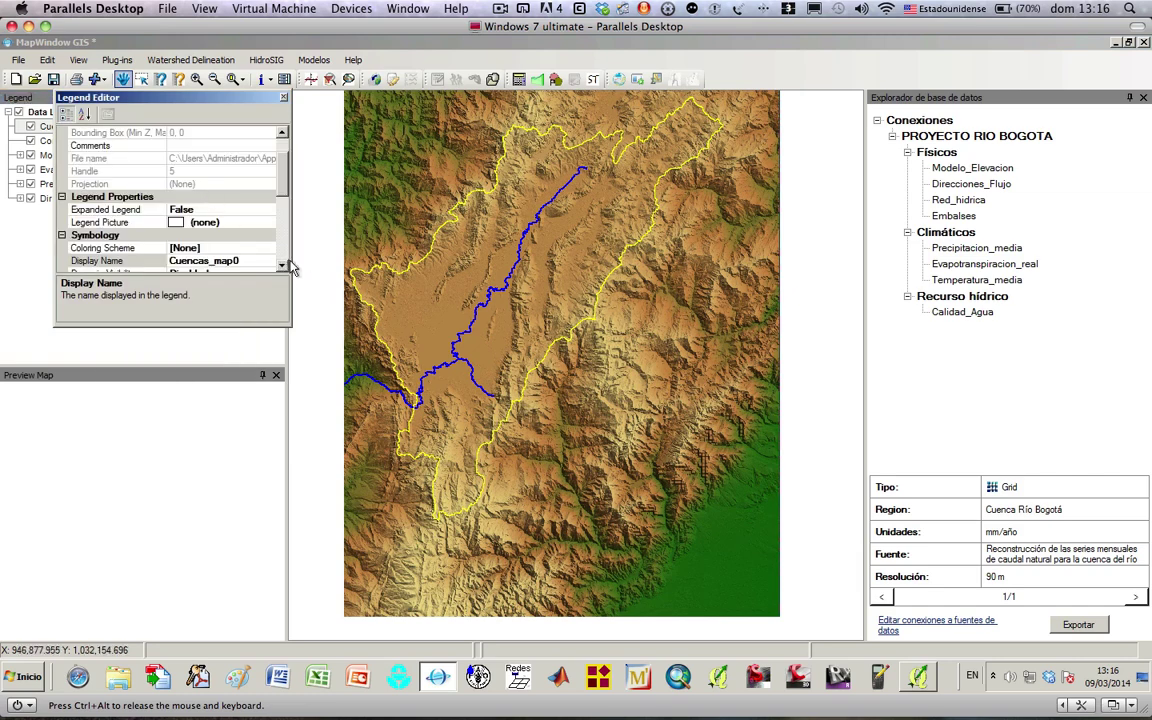
left_click_drag(289, 262, 566, 260)
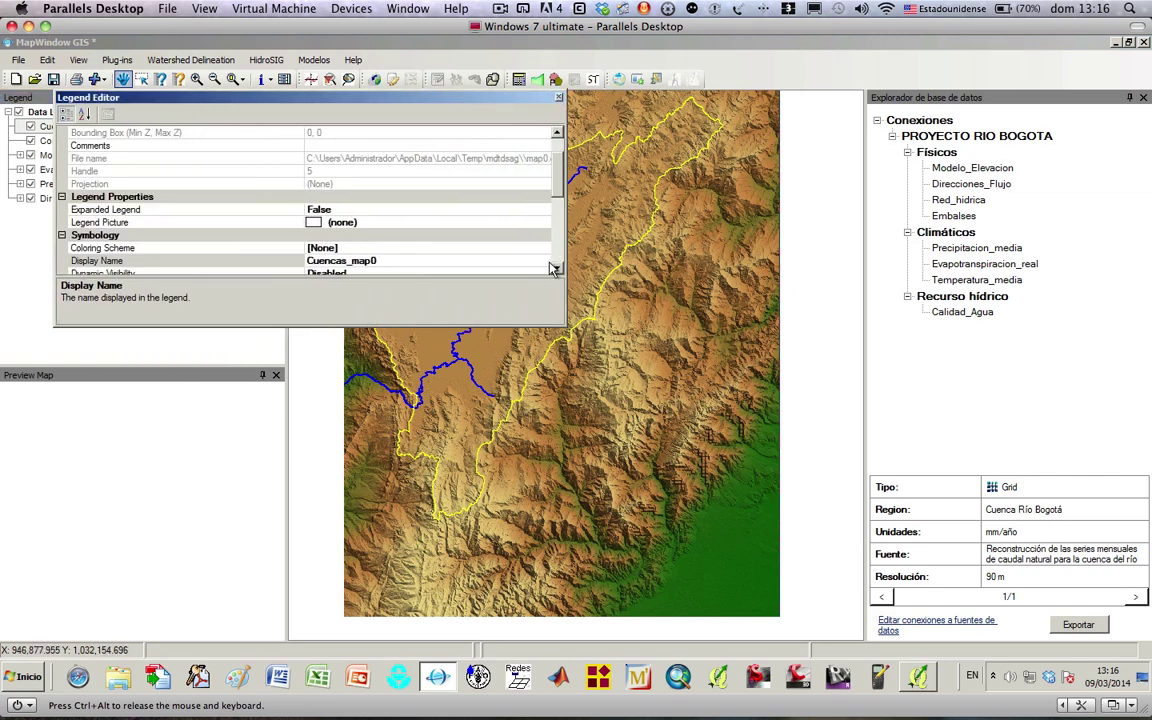
left_click(344, 158)
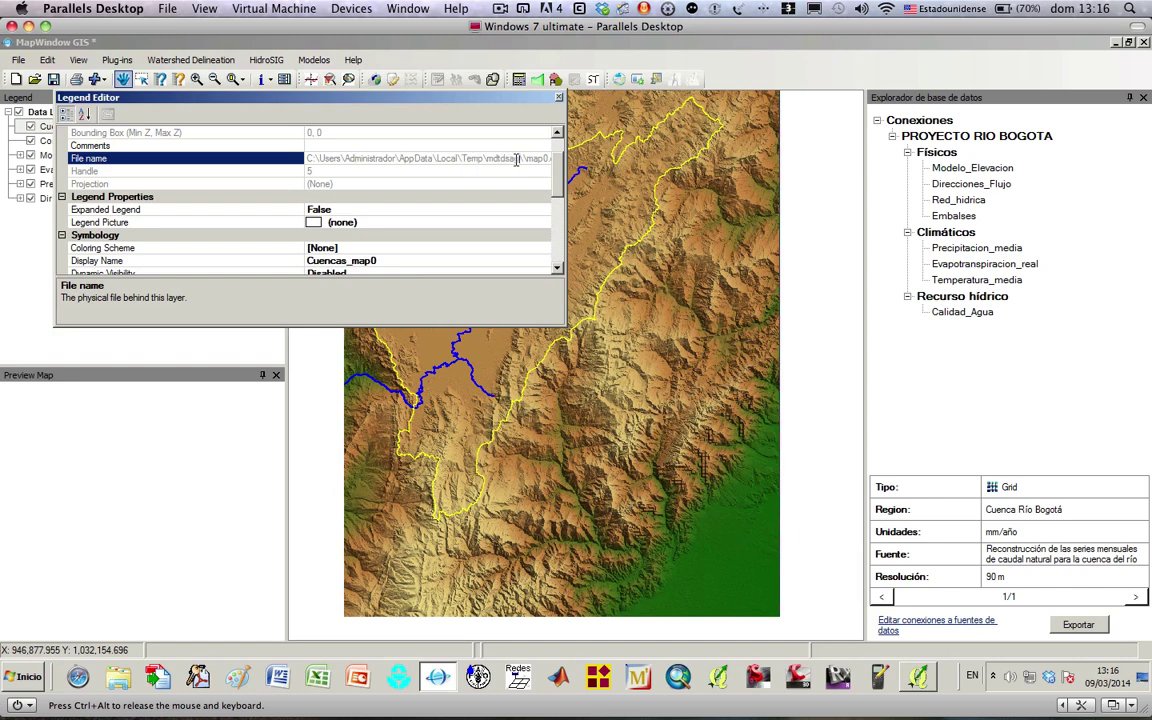
left_click_drag(516, 160, 306, 160)
key("ctrl+c")
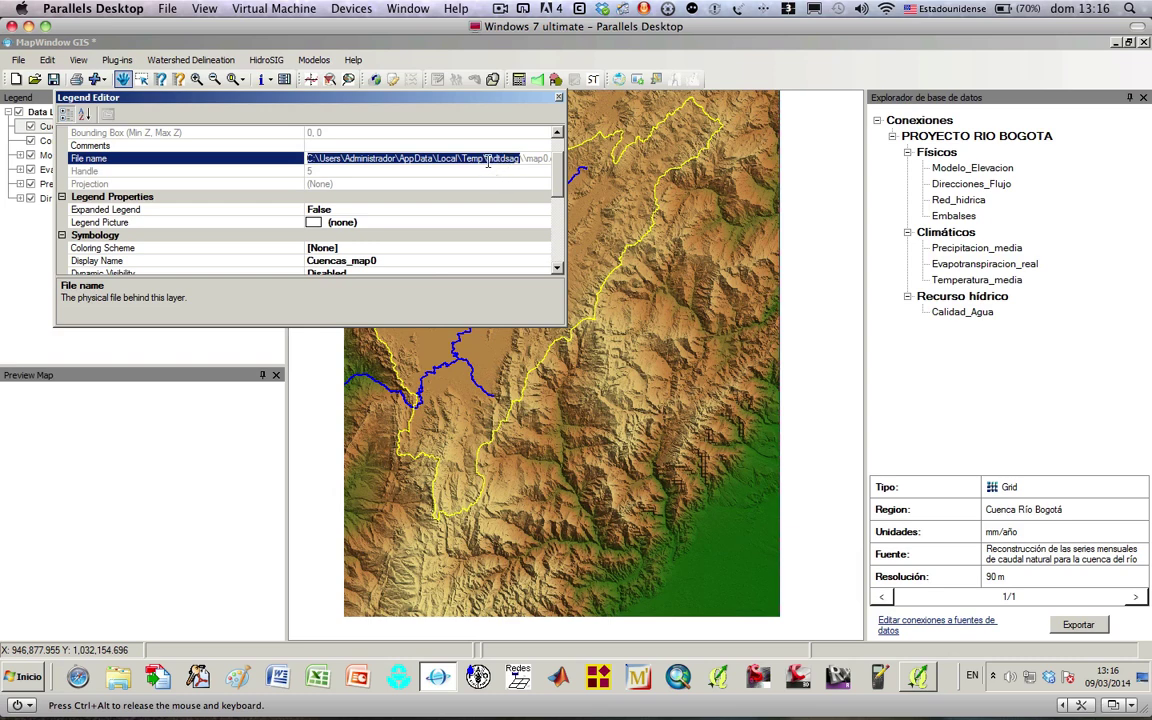
- Open the layer's temporary folder mdtdsag in Windows Explorer using the copied path, keeping the layer properties open
left_click(5, 683)
left_click(235, 395)
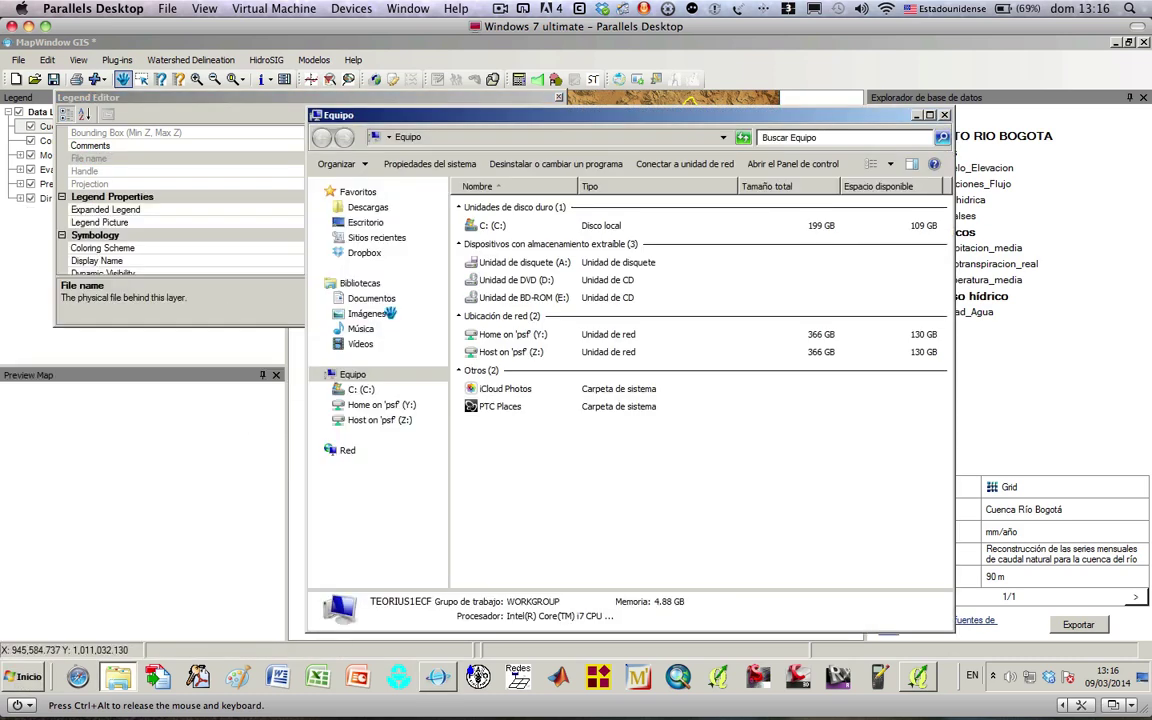
left_click(452, 138)
key("BackSpace")
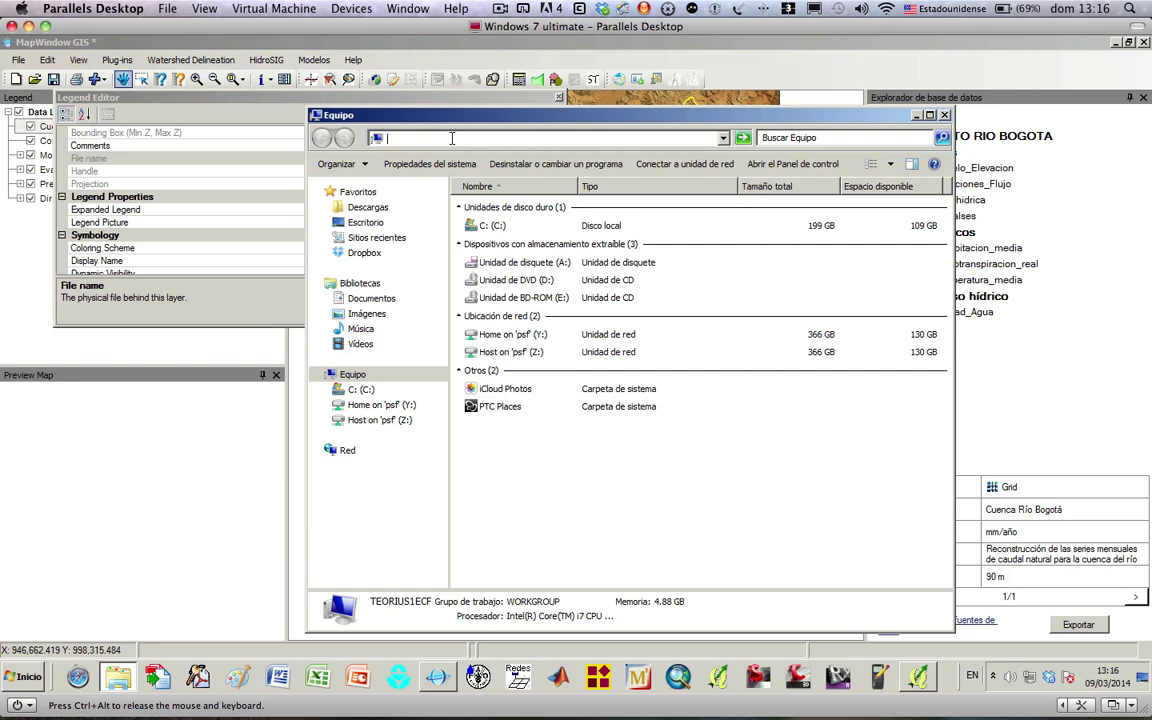
key("ctrl+v")
key("Return")
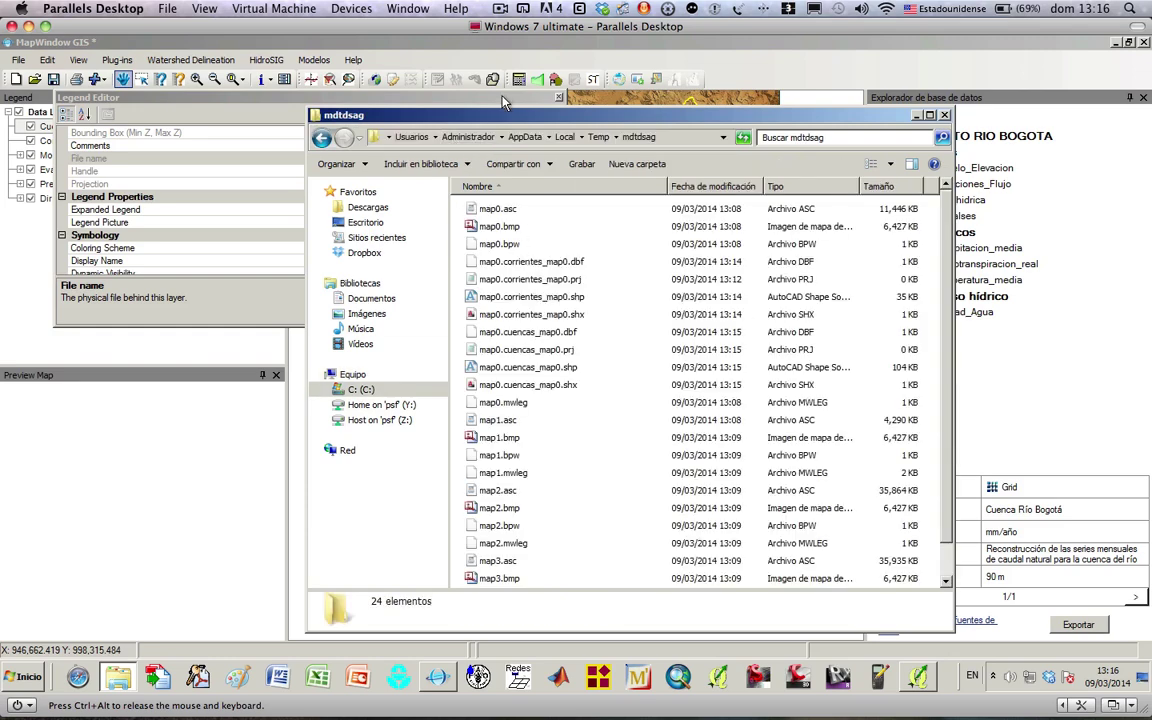
left_click_drag(456, 112, 666, 119)
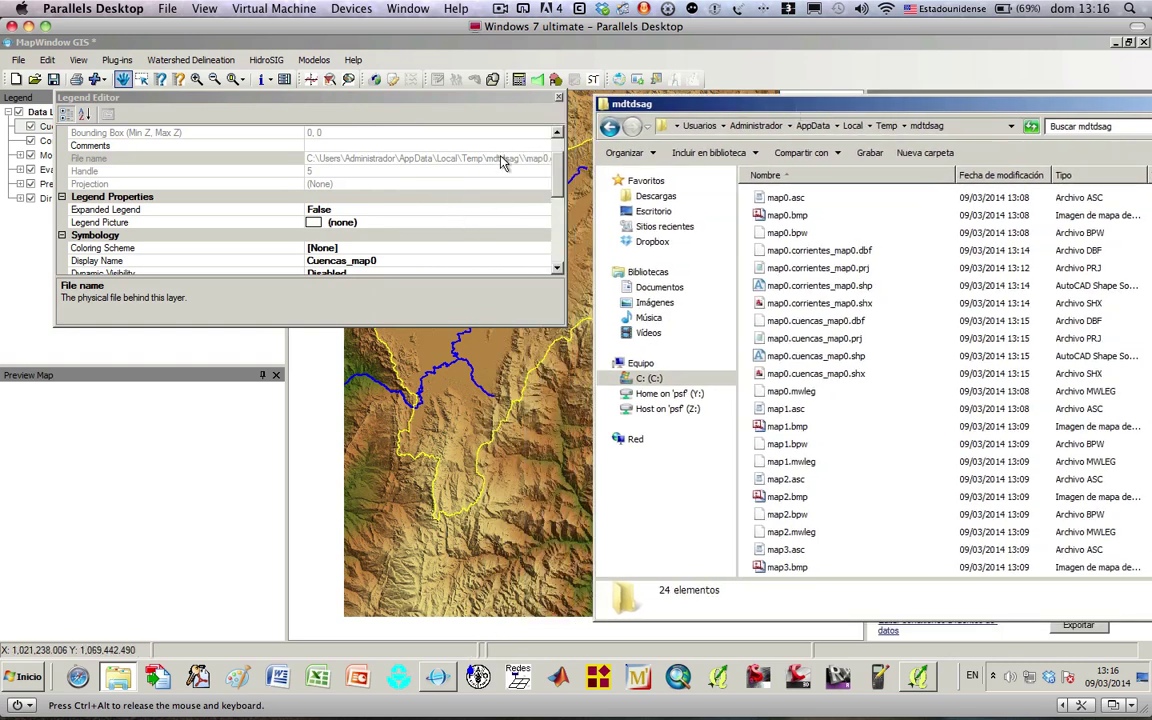
left_click_drag(197, 103, 188, 196)
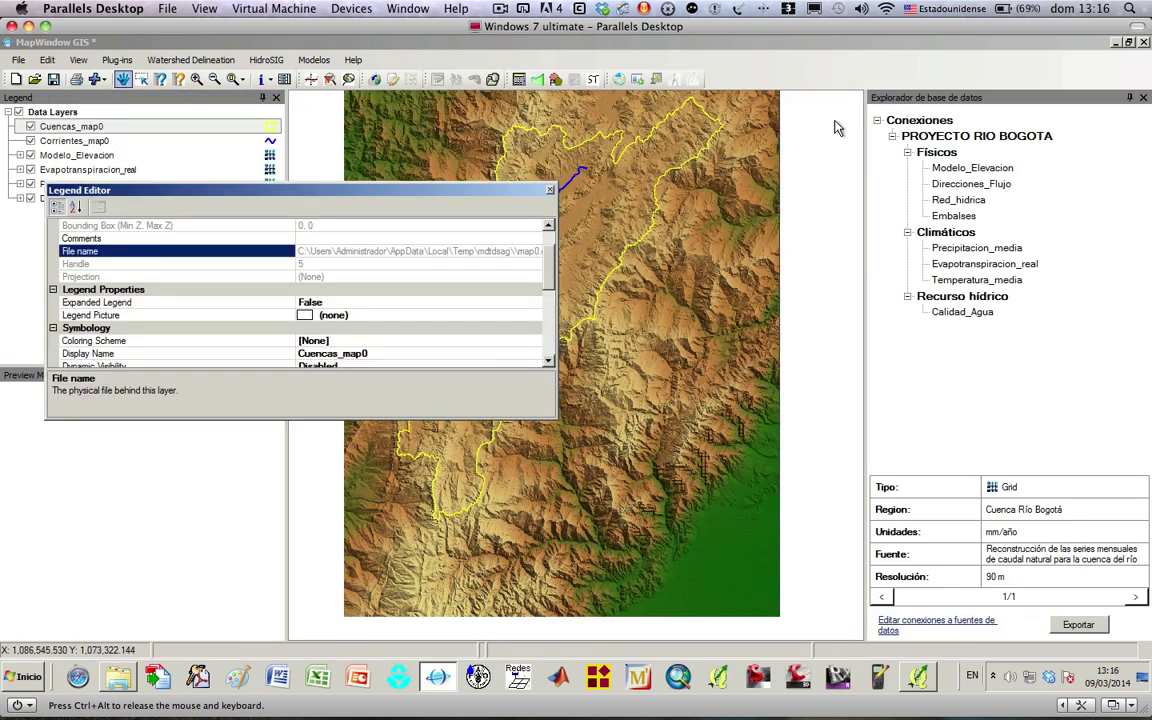
key("alt+Tab")
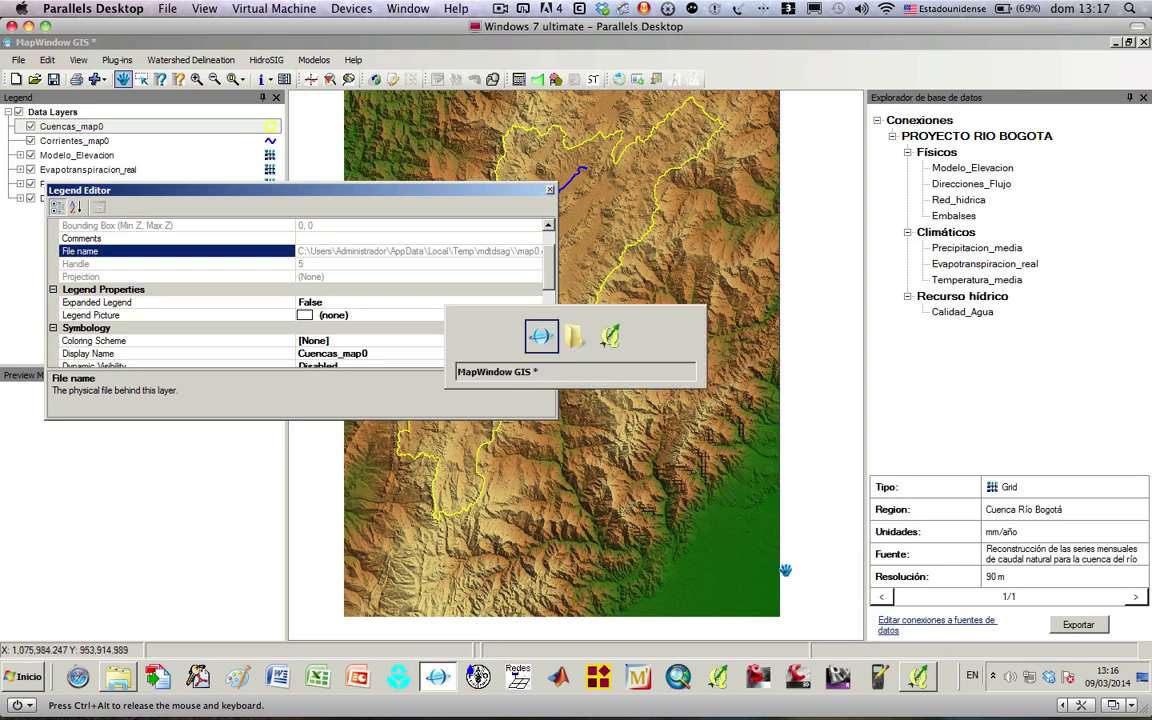
key("alt+Tab")
key("alt+Tab")
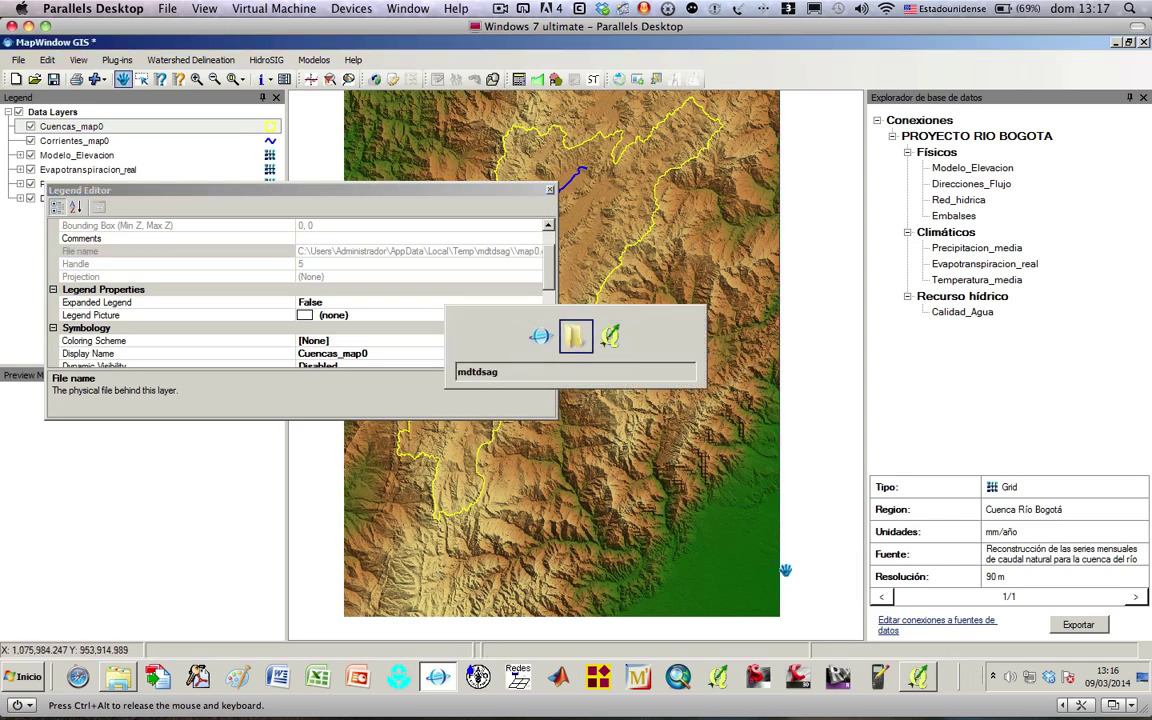
- Copy the four map0.cuencas_map0 files (dbf, prj, shp and shx) from the mdtdsag folder
left_click_drag(740, 104, 355, 84)
left_click(428, 230)
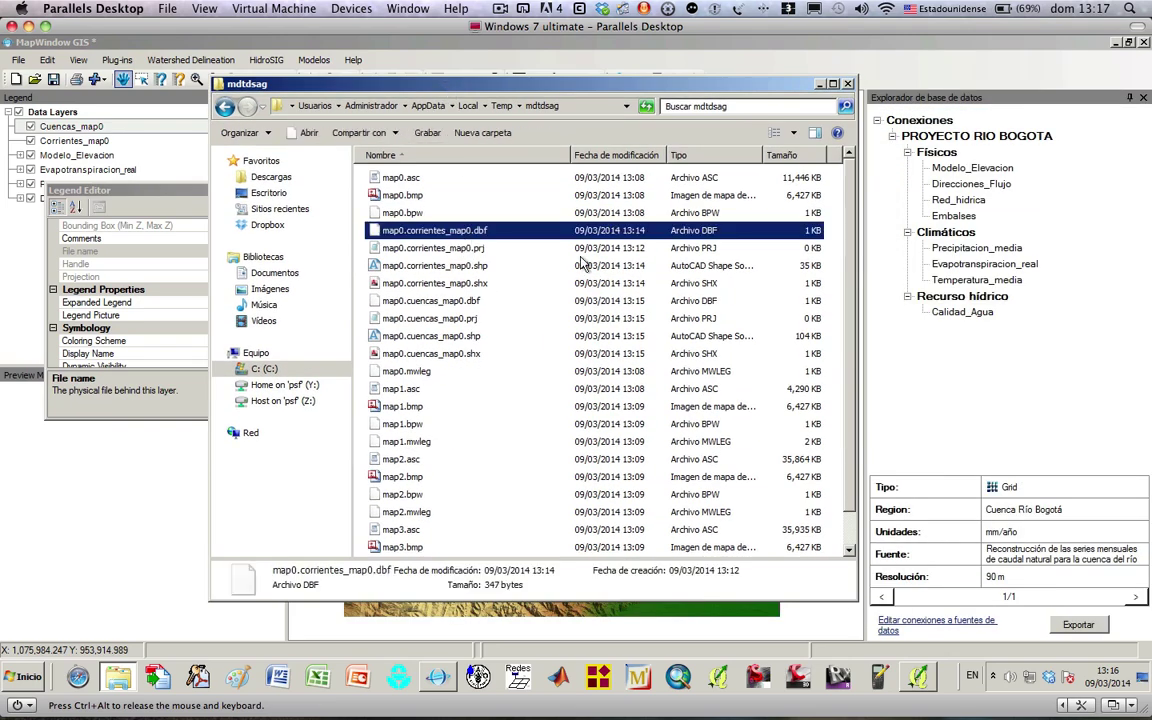
key("Down")
key("Down")
key("Down")
key("Down")
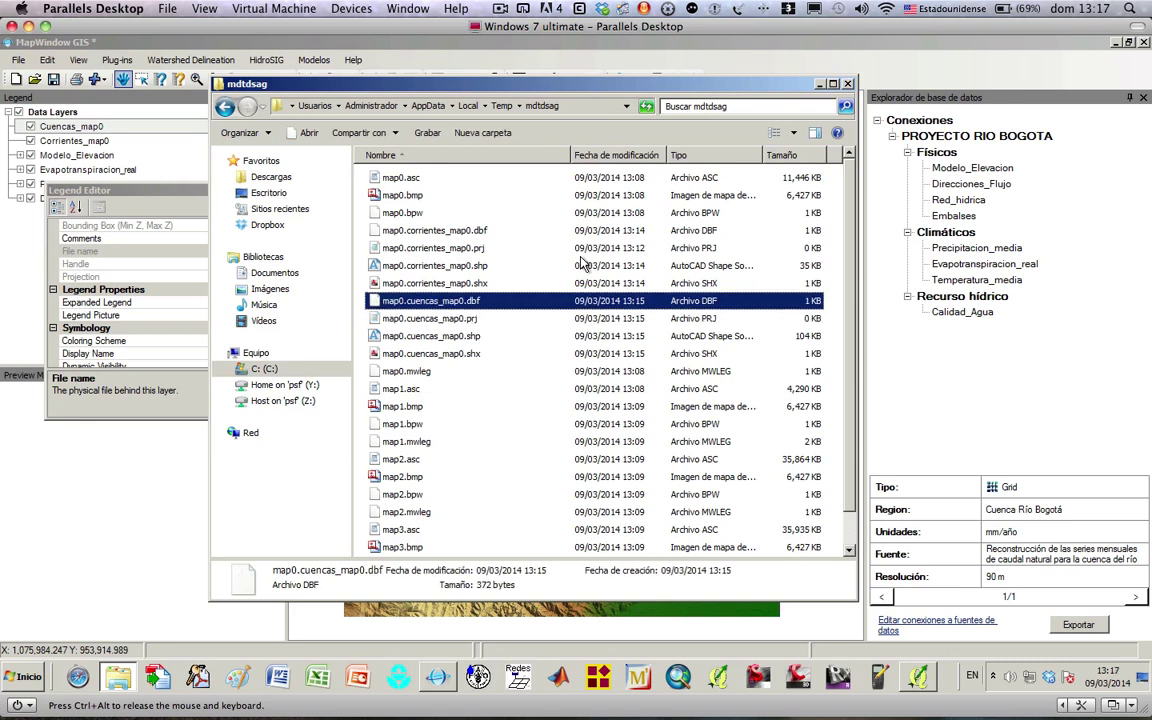
key("shift+Down")
key("shift+Down")
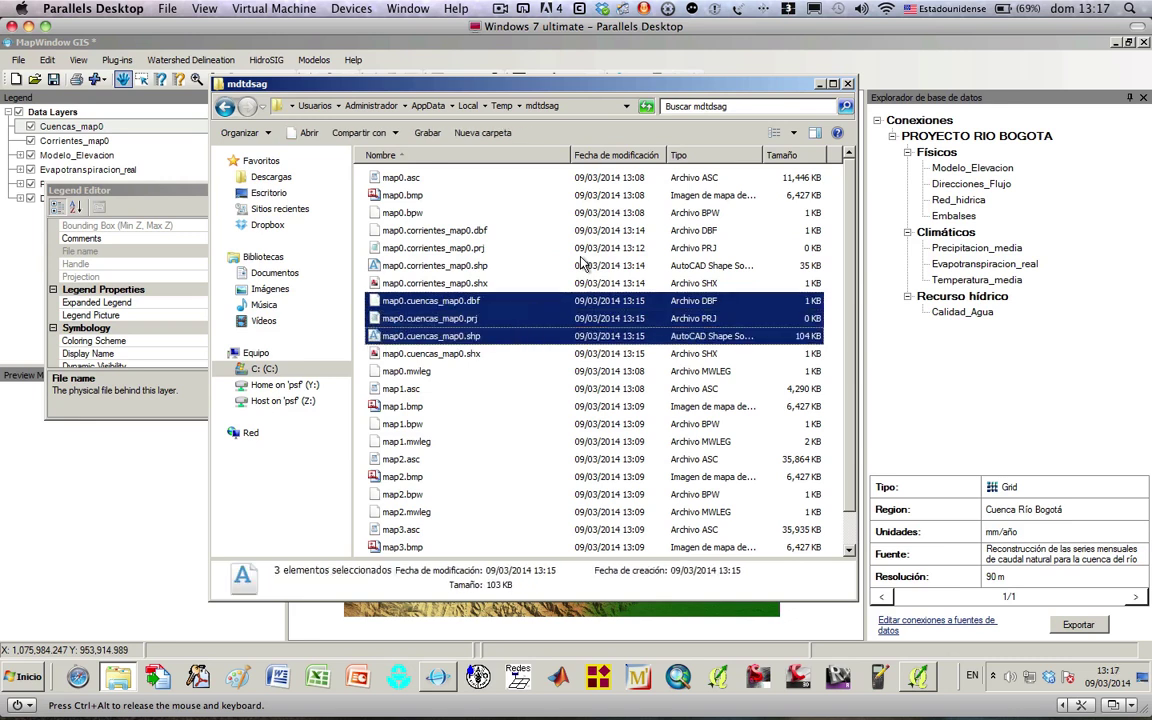
key("shift+Down")
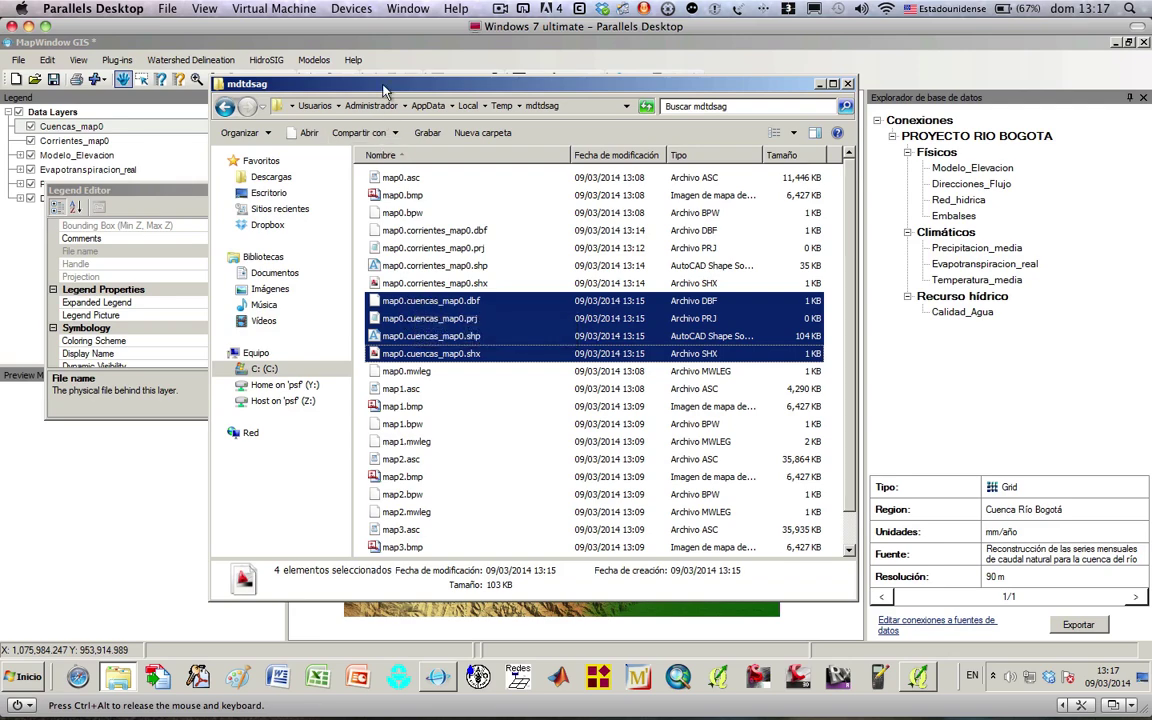
left_click_drag(350, 84, 267, 120)
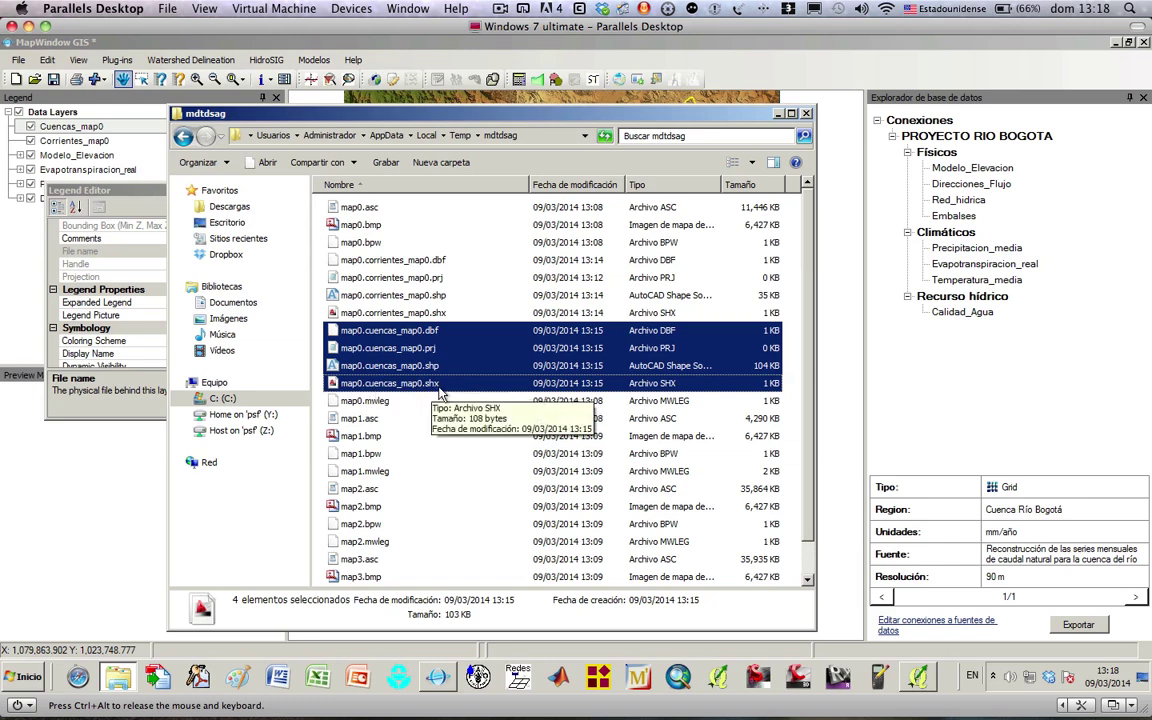
left_click_drag(405, 113, 918, 239)
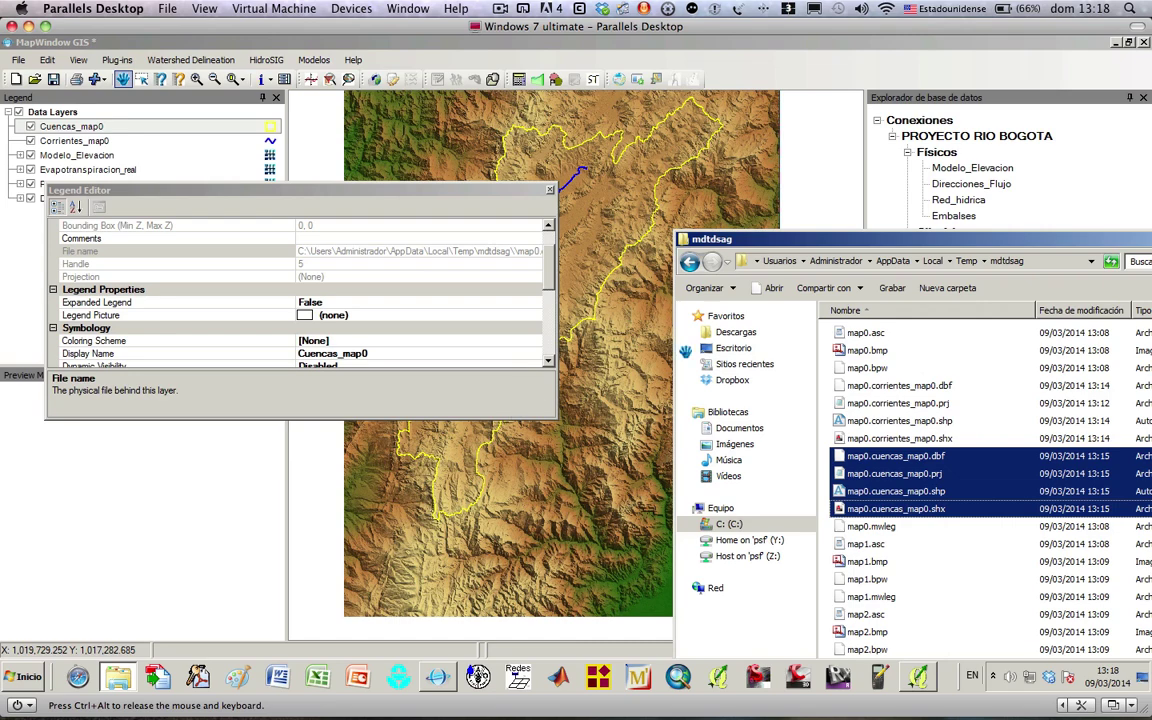
left_click_drag(748, 239, 181, 120)
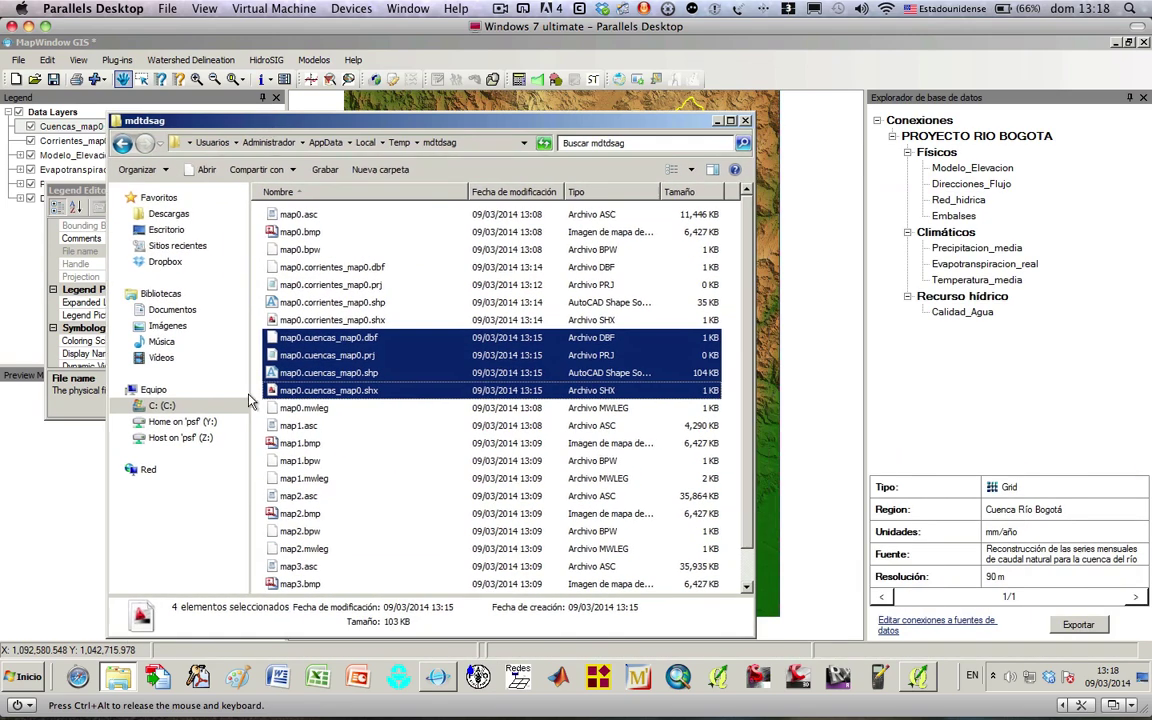
right_click(353, 346)
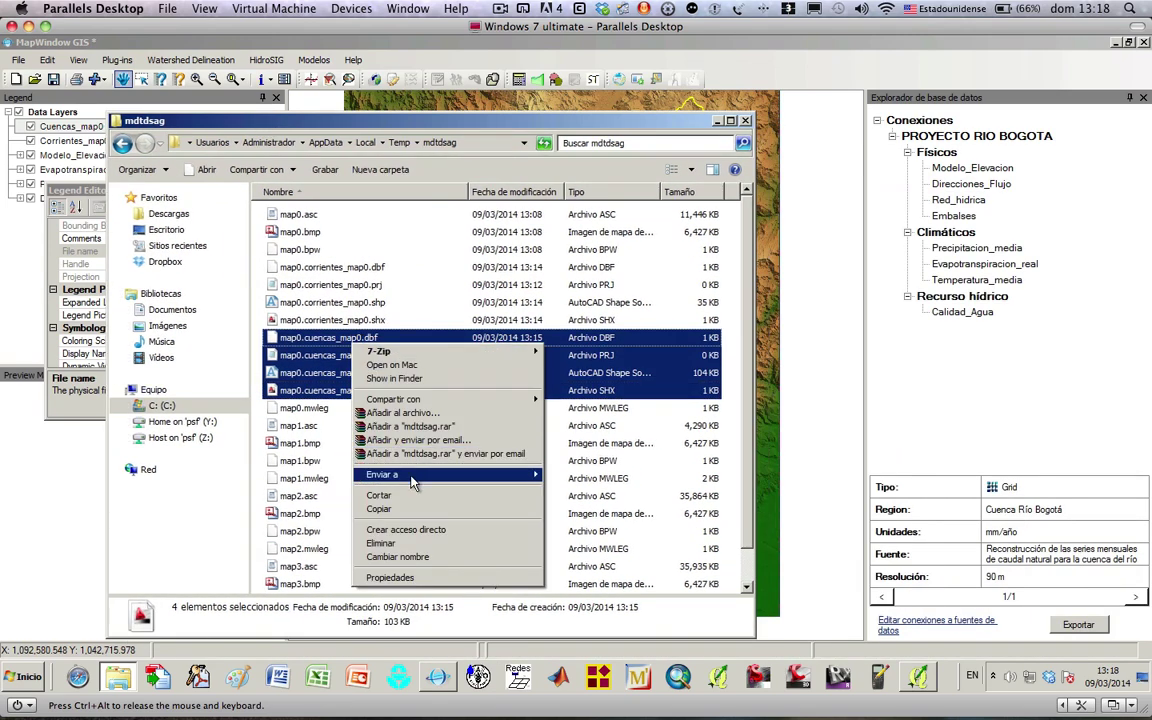
left_click(417, 514)
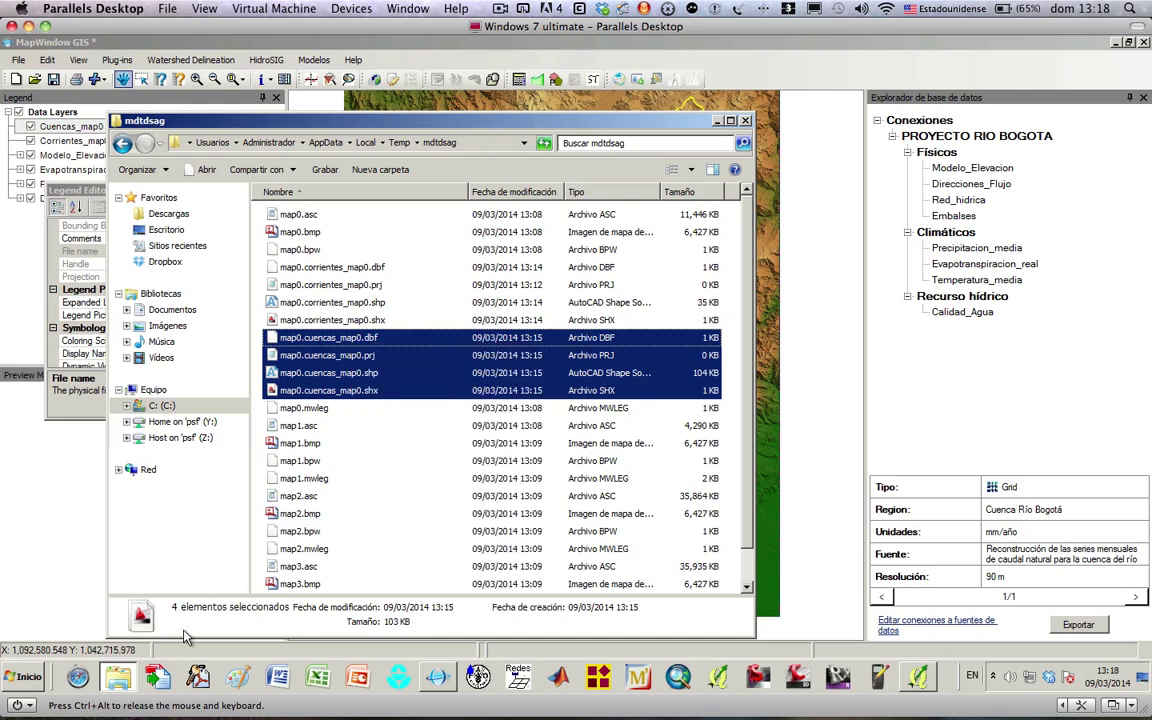
- Create a new folder named CUENCABOGOTA on the Windows desktop (Escritorio)
left_click(22, 677)
left_click(293, 410)
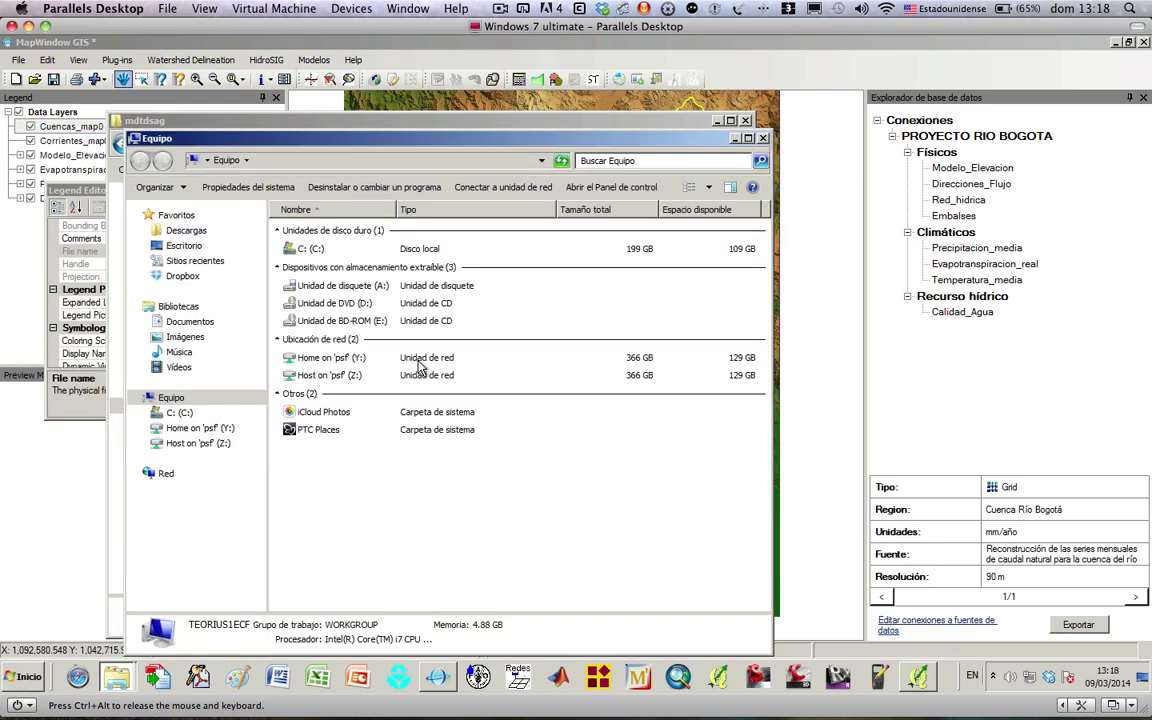
left_click(186, 246)
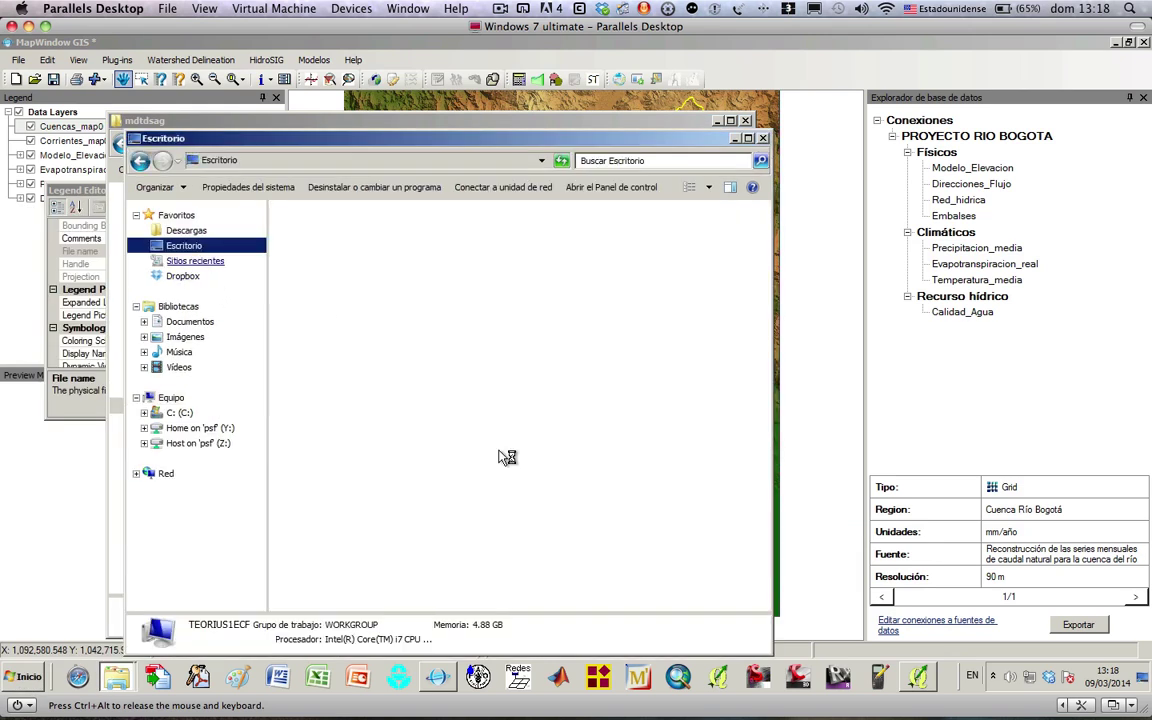
right_click(735, 415)
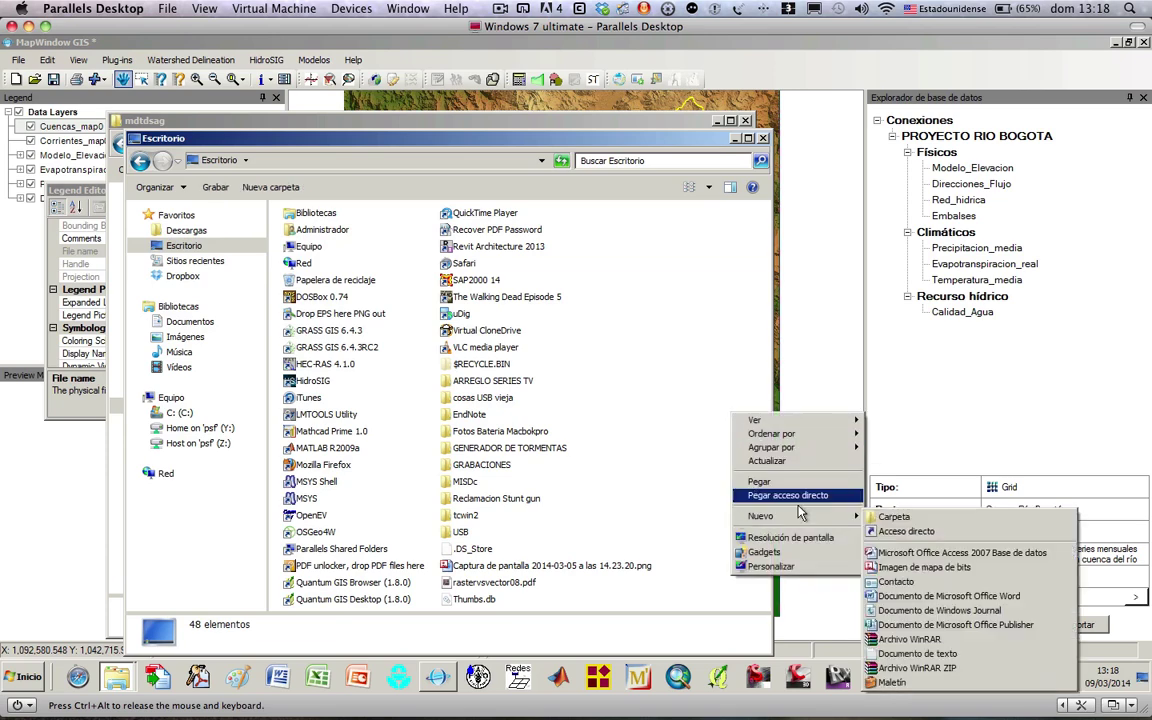
left_click(883, 522)
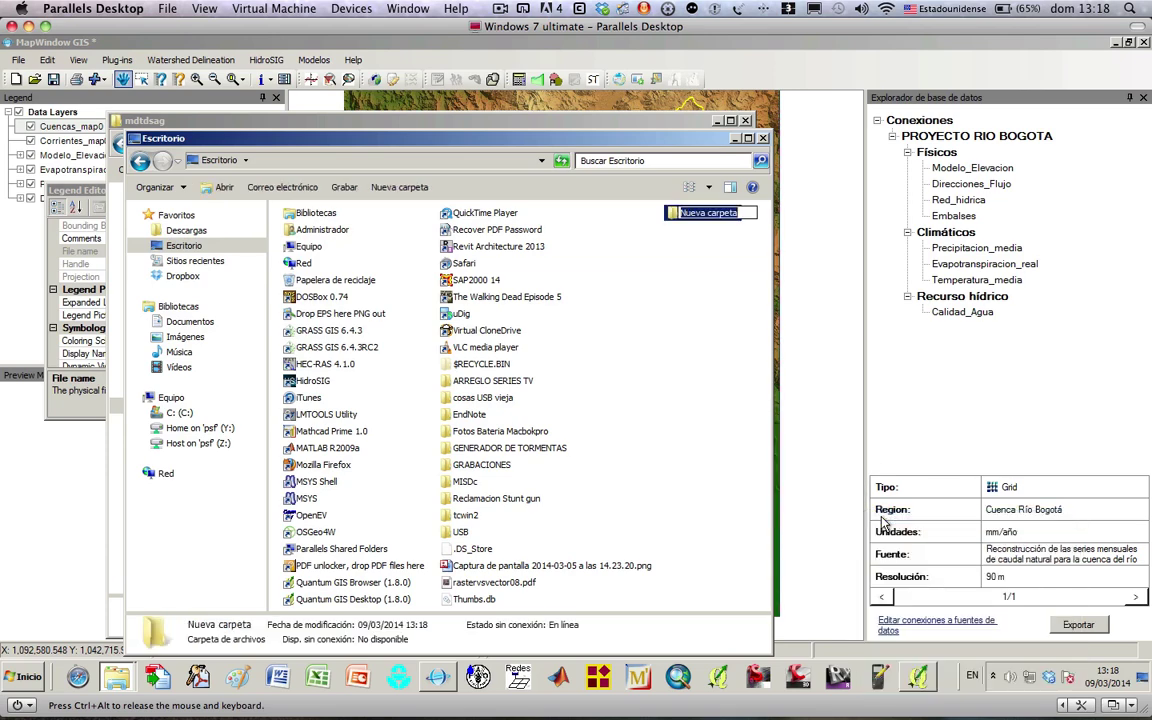
type("CUENCA")
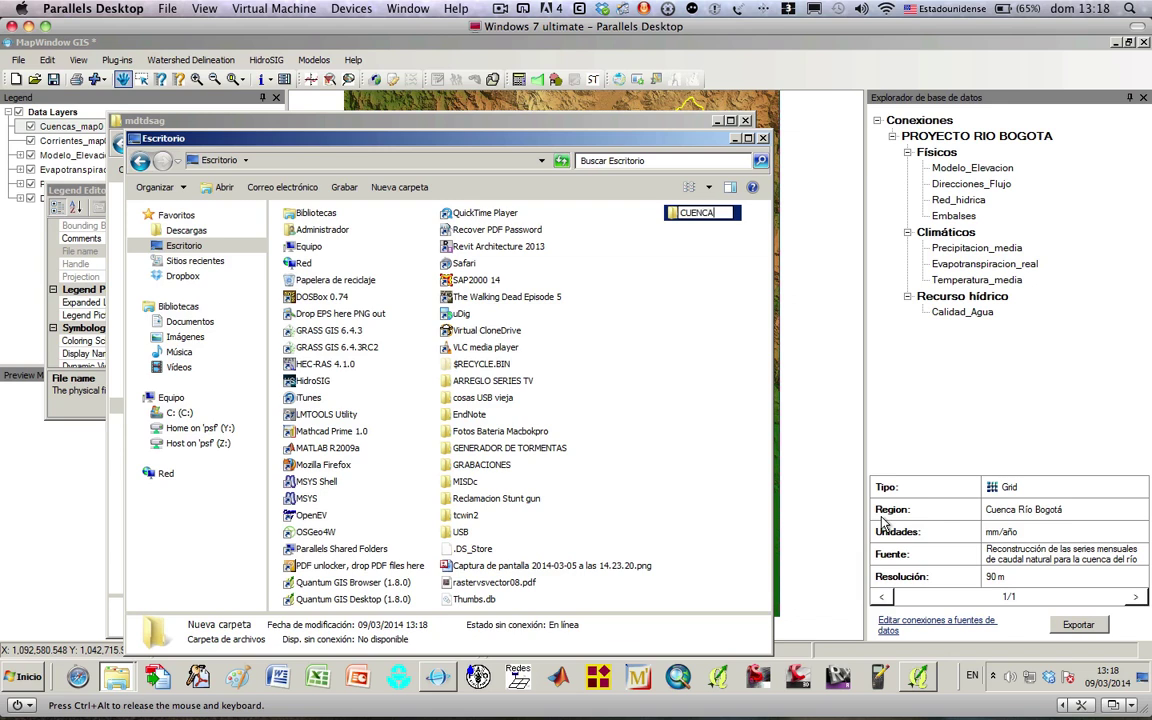
type("BOGOTA")
key("Return")
- Paste the copied basin shapefile files into the CUENCABOGOTA folder
key("Return")
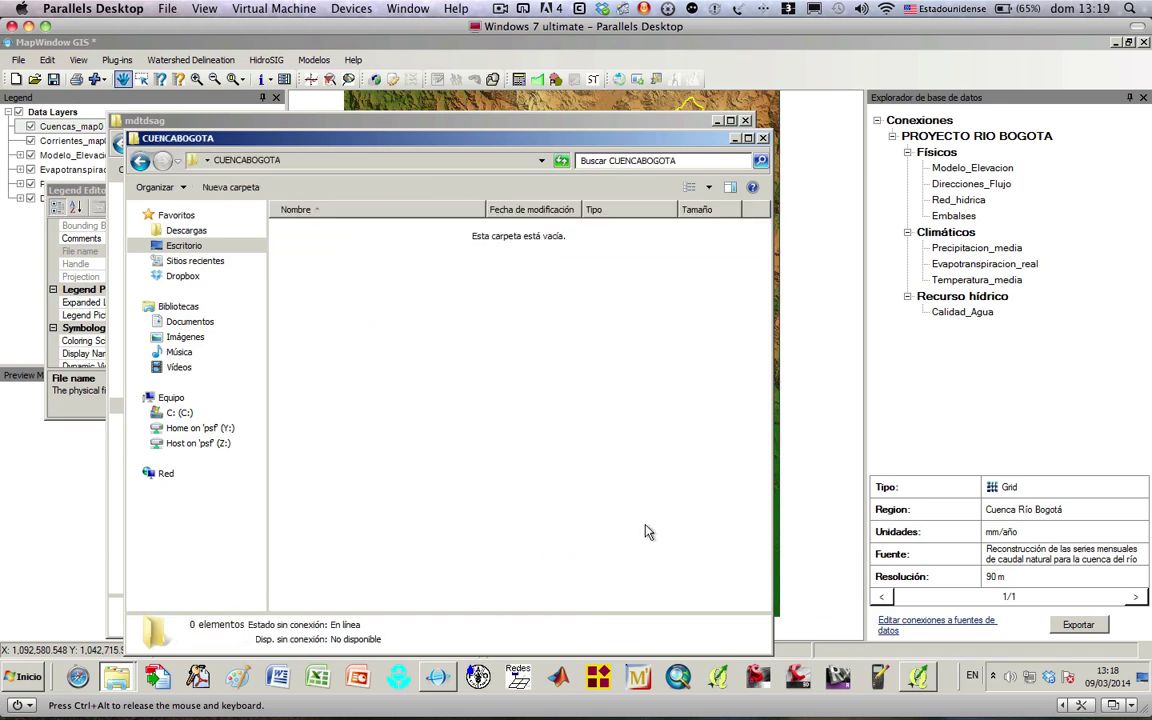
right_click(390, 338)
left_click(443, 418)
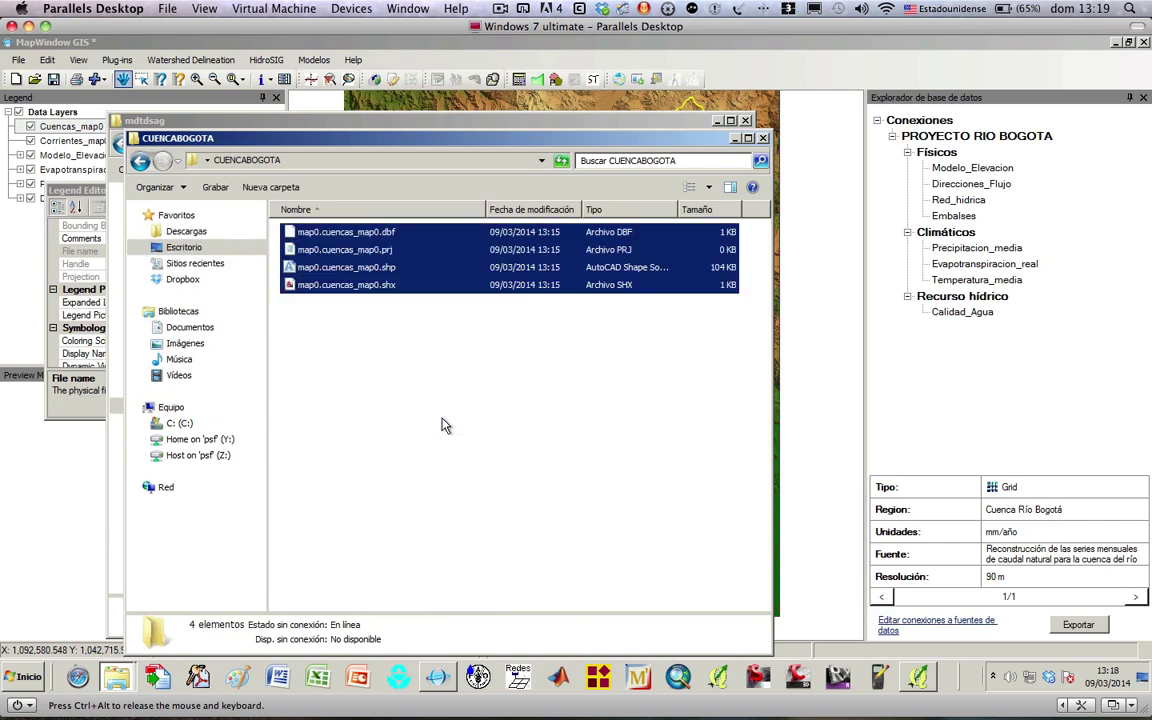
- Examine the dbf, prj, shp and shx files that make up the basin shapefile in the CUENCABOGOTA folder
left_click(347, 337)
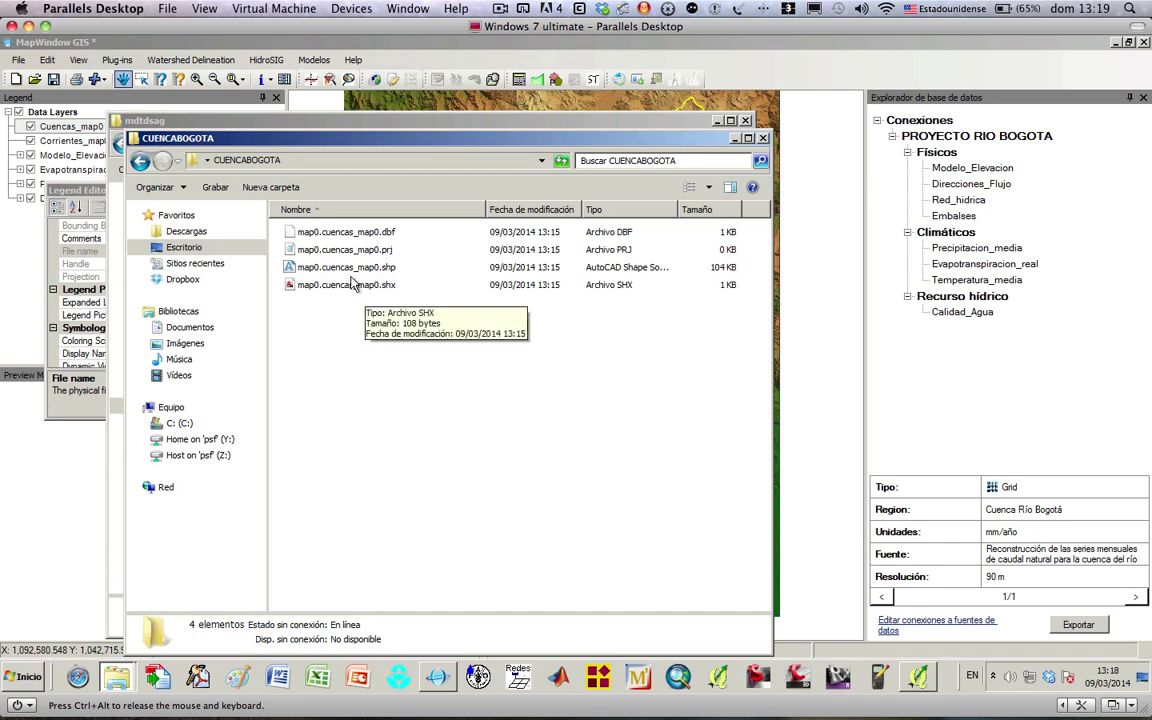
left_click(335, 267)
key("Up")
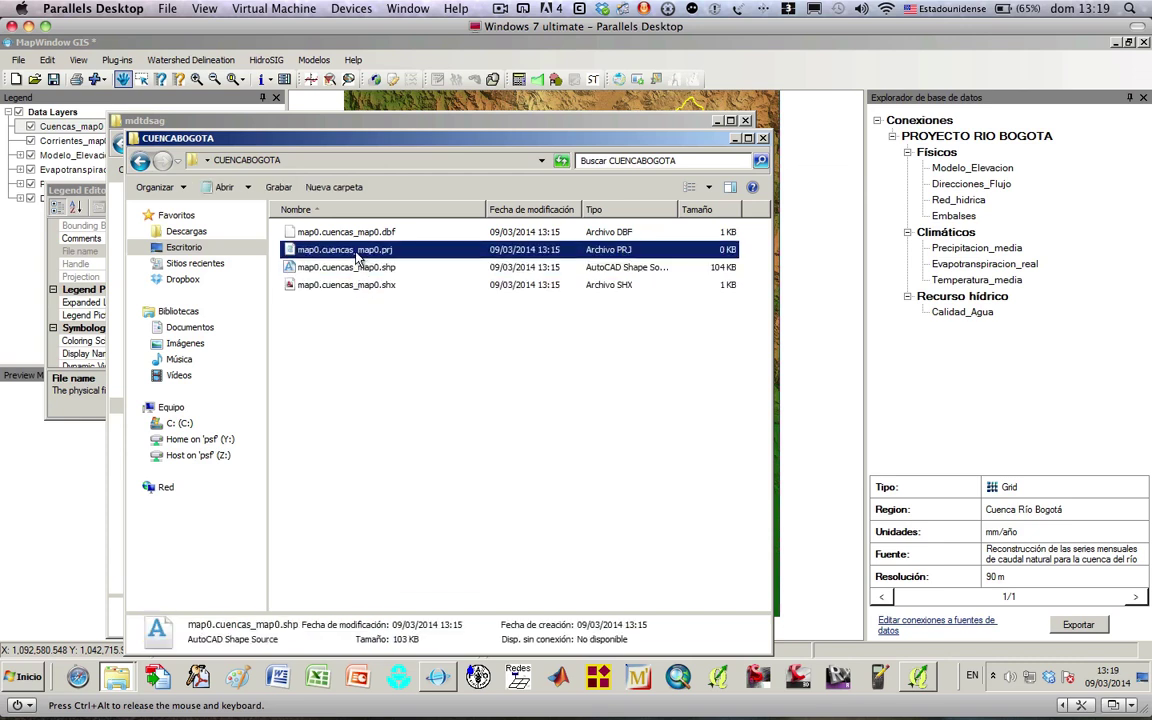
key("Up")
key("Down")
key("Down")
key("Down")
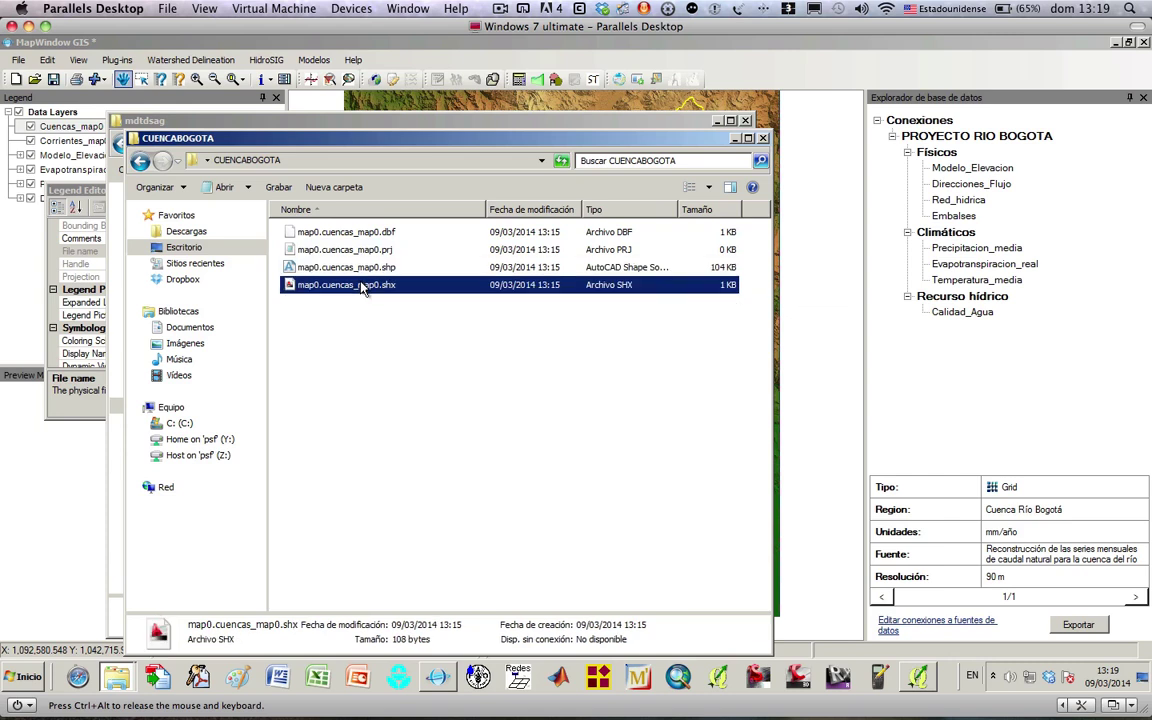
left_click(362, 332)
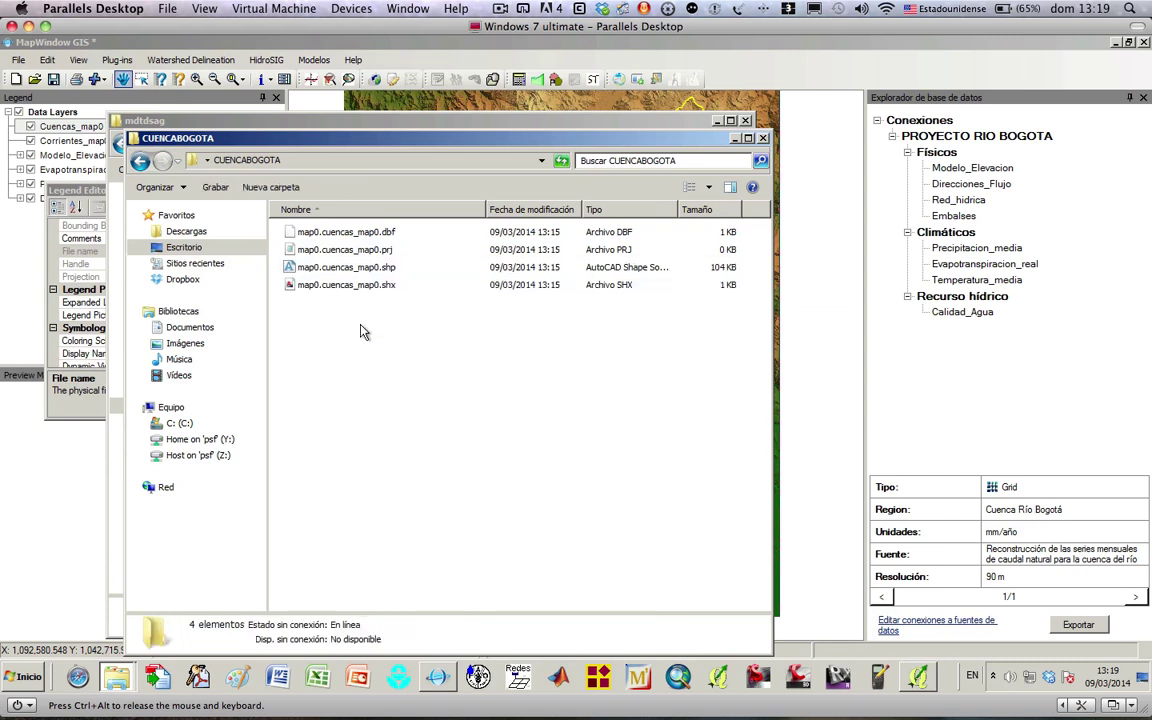
left_click(346, 269)
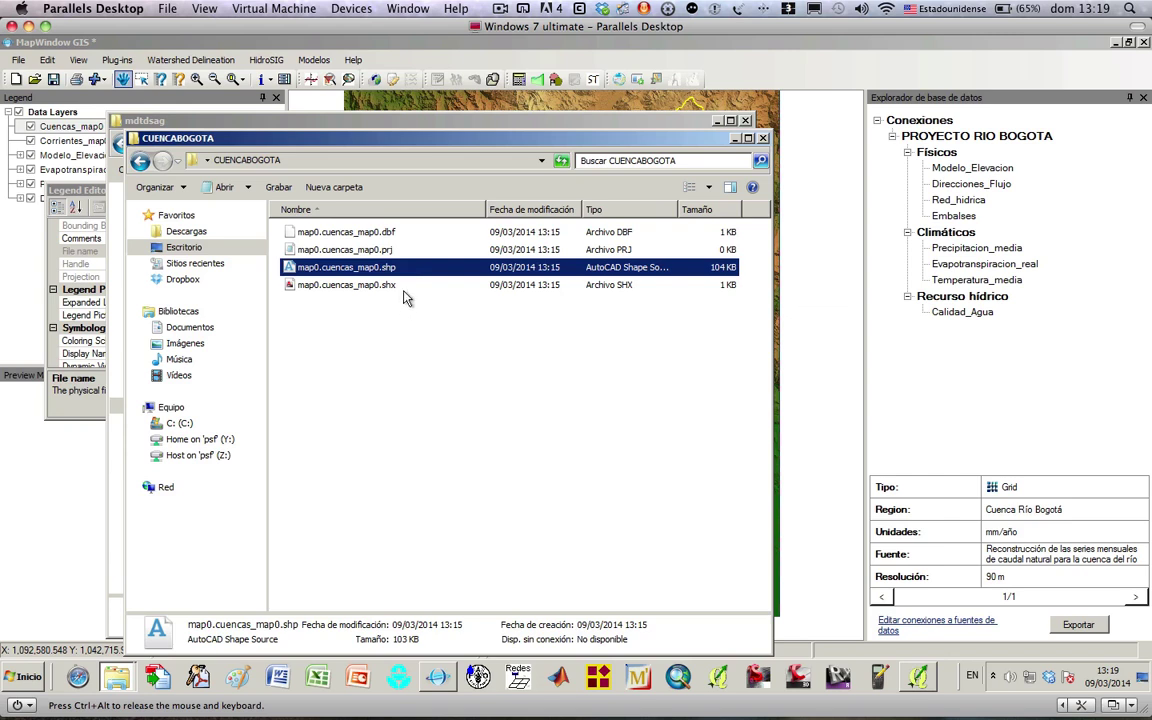
left_click(360, 319)
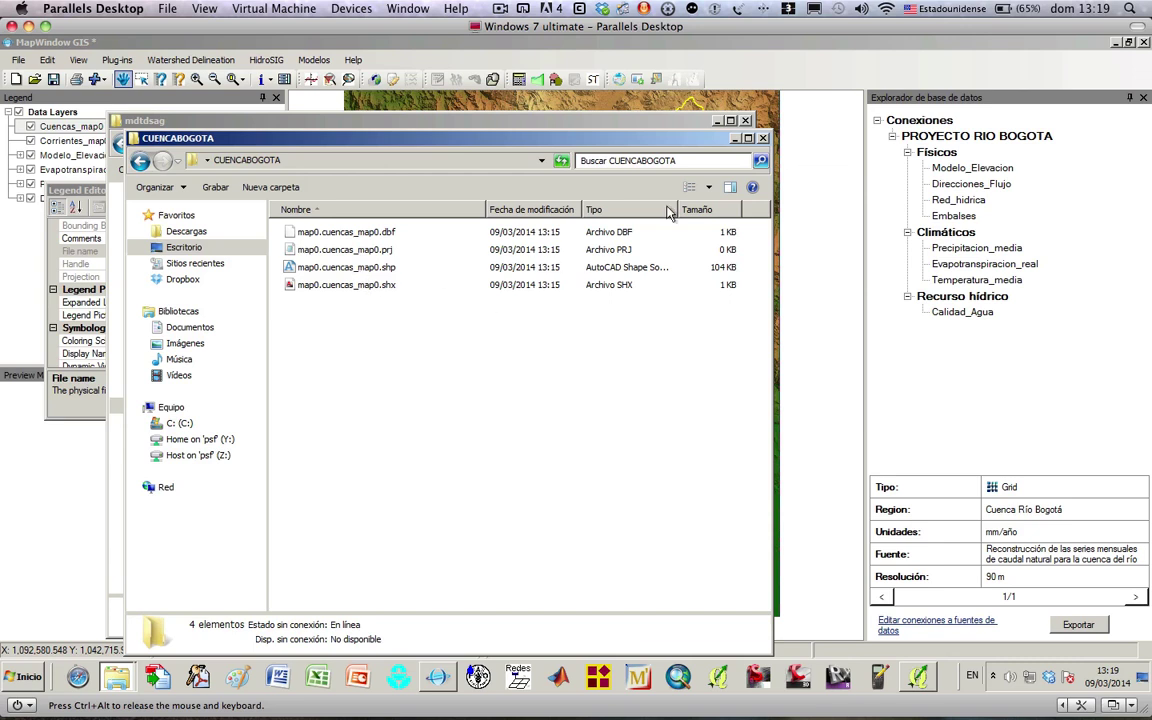
- Minimize the CUENCABOGOTA folder window, return to the MapWindow GIS map and close the basin layer's properties editor
left_click(737, 139)
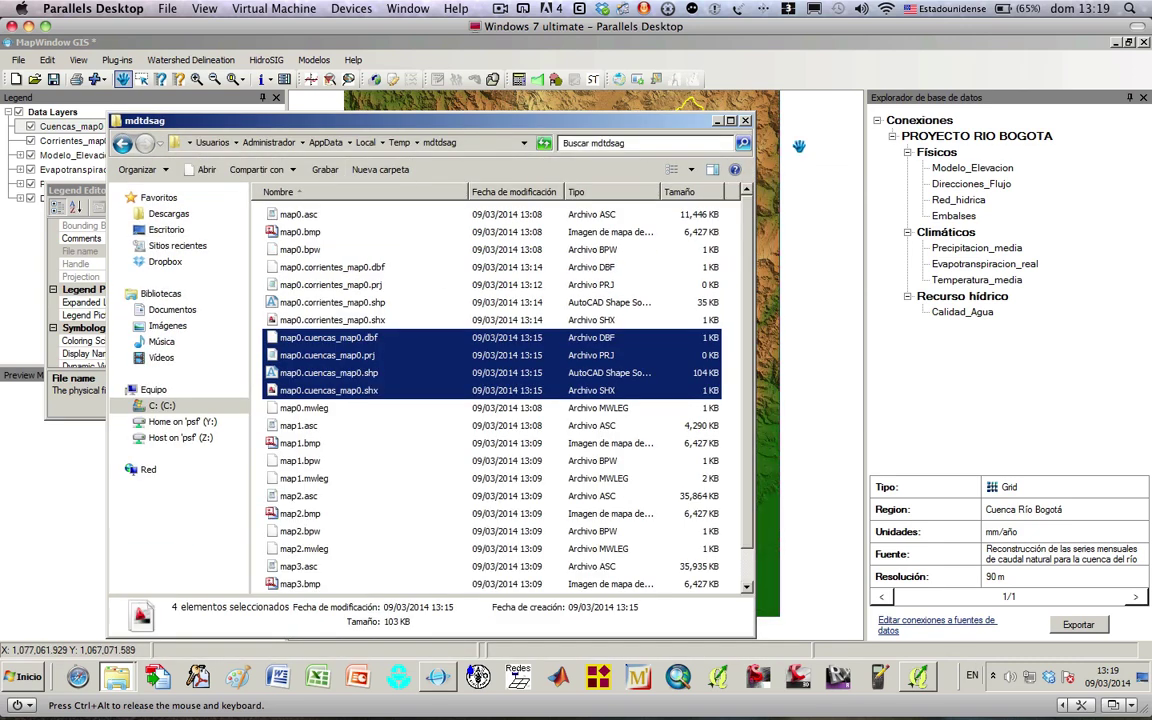
left_click(642, 104)
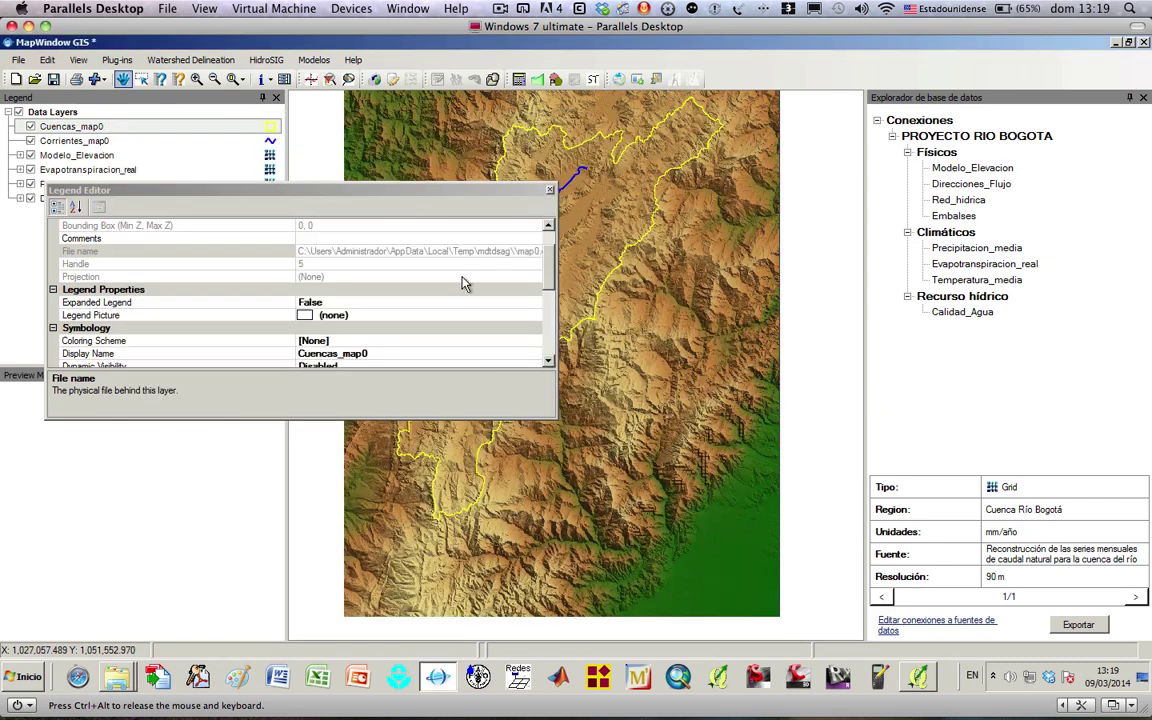
left_click(470, 192)
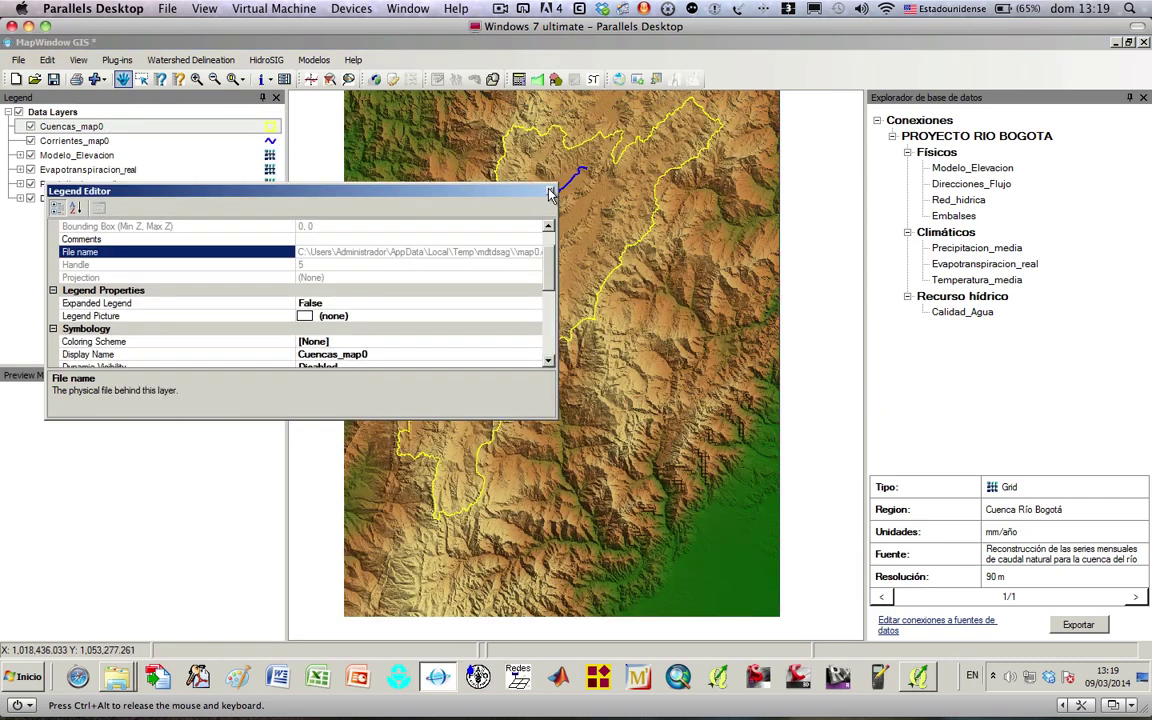
left_click(548, 191)
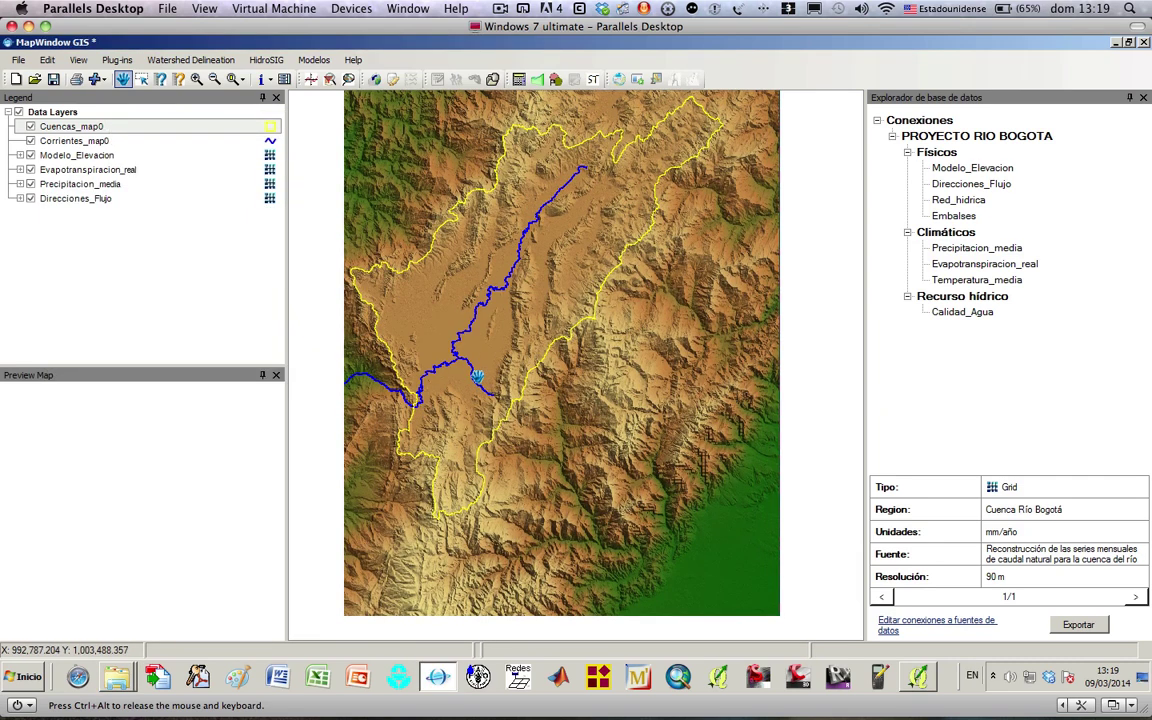
- Delineate the Fucha basin on Modelo_Elevacion from an outlet on the Fucha stream just upstream of its Bogotá confluence, naming it cuencaFUCHA
left_click_drag(465, 364, 469, 311)
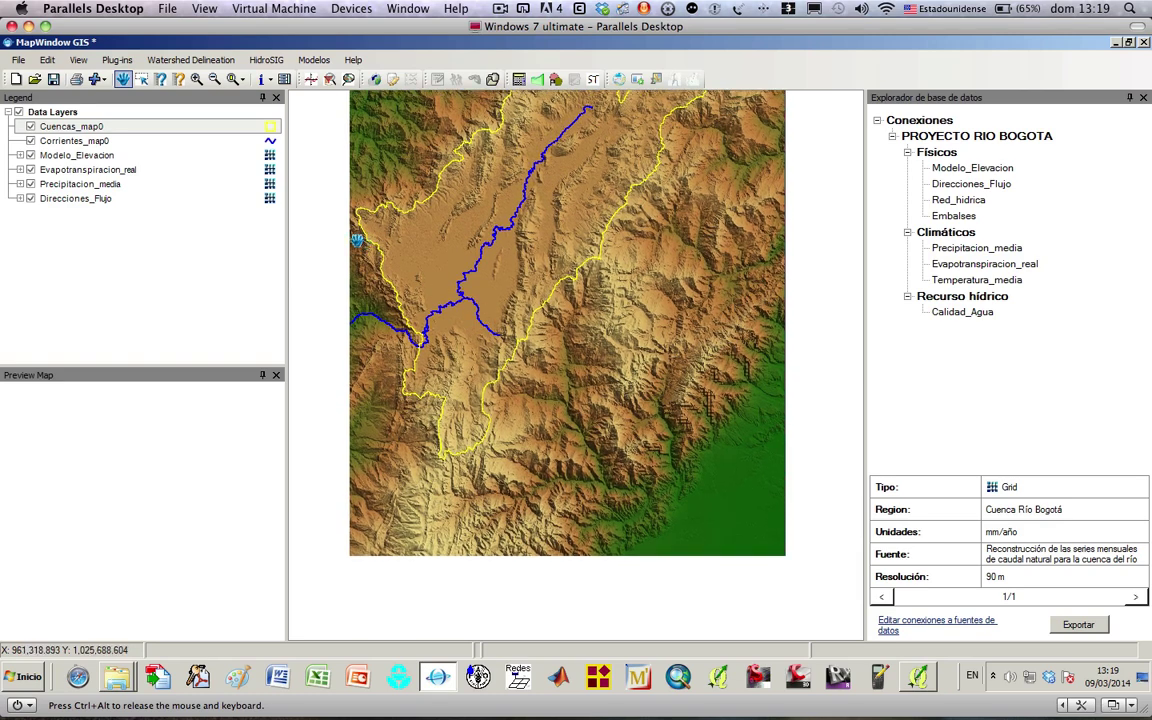
left_click(197, 79)
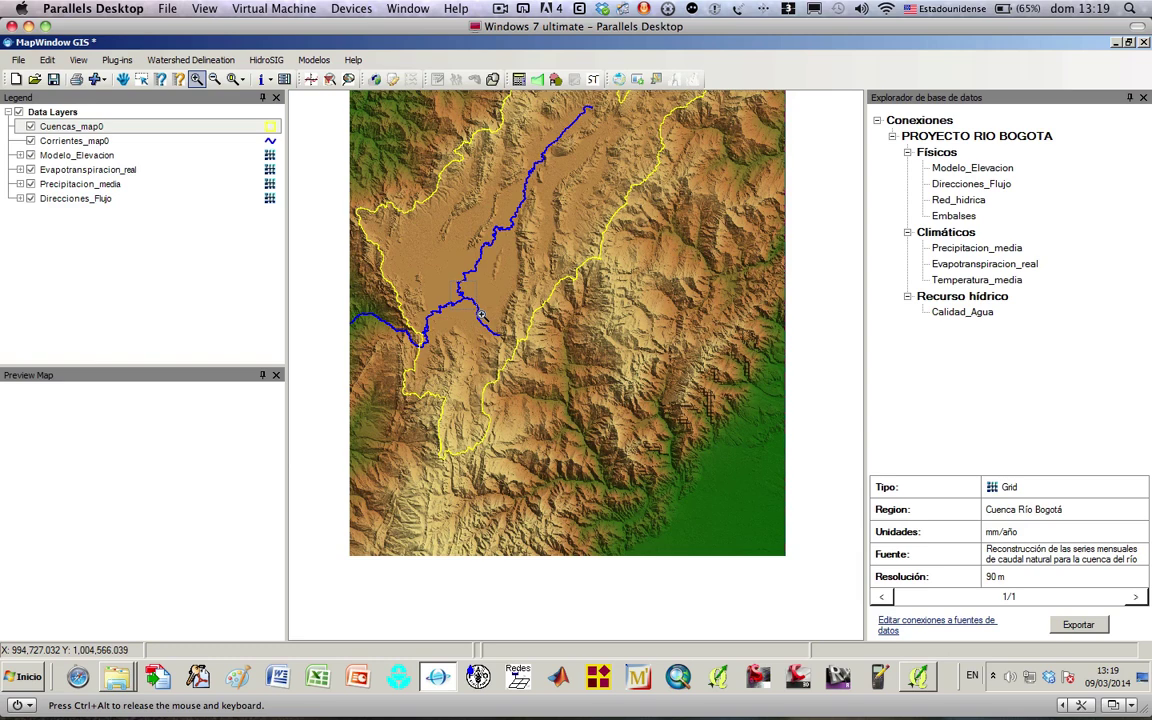
left_click(481, 316)
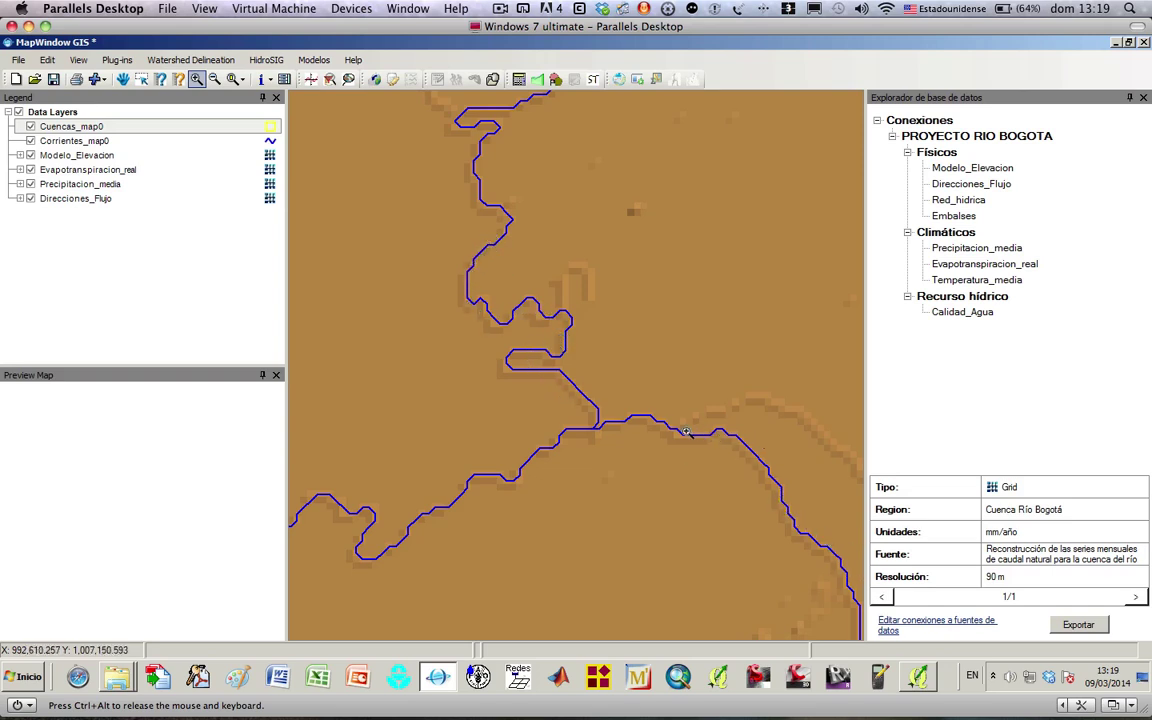
left_click(102, 155)
left_click(284, 62)
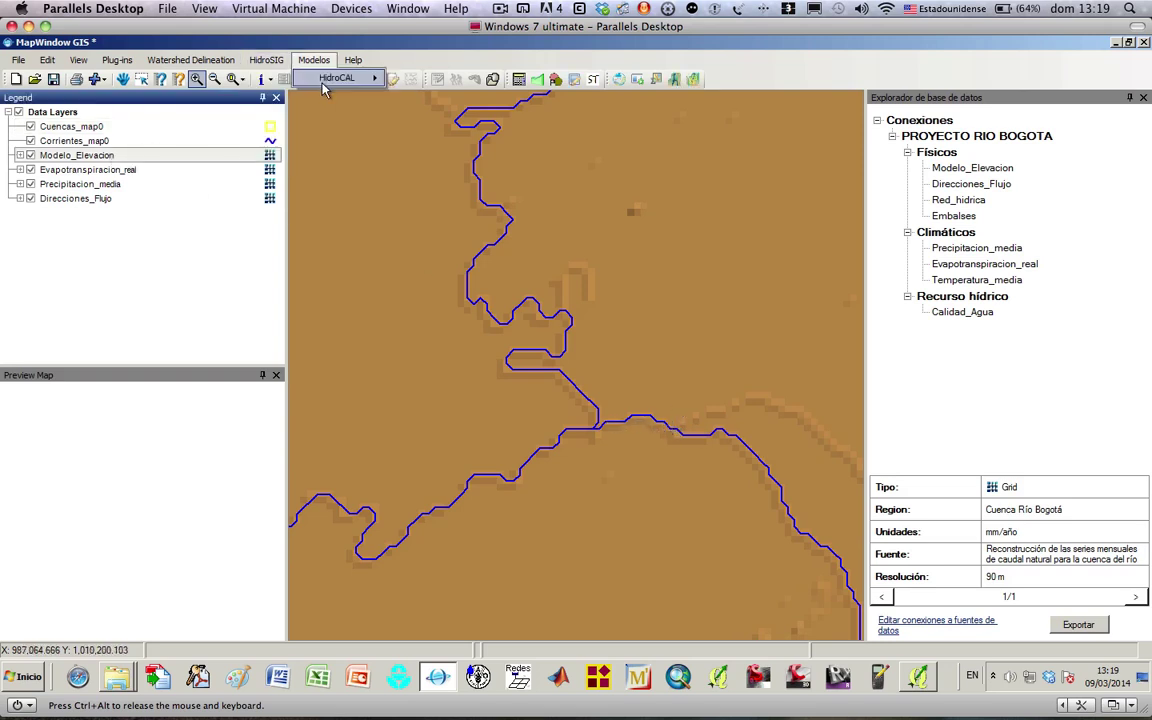
mouse_move(300, 78)
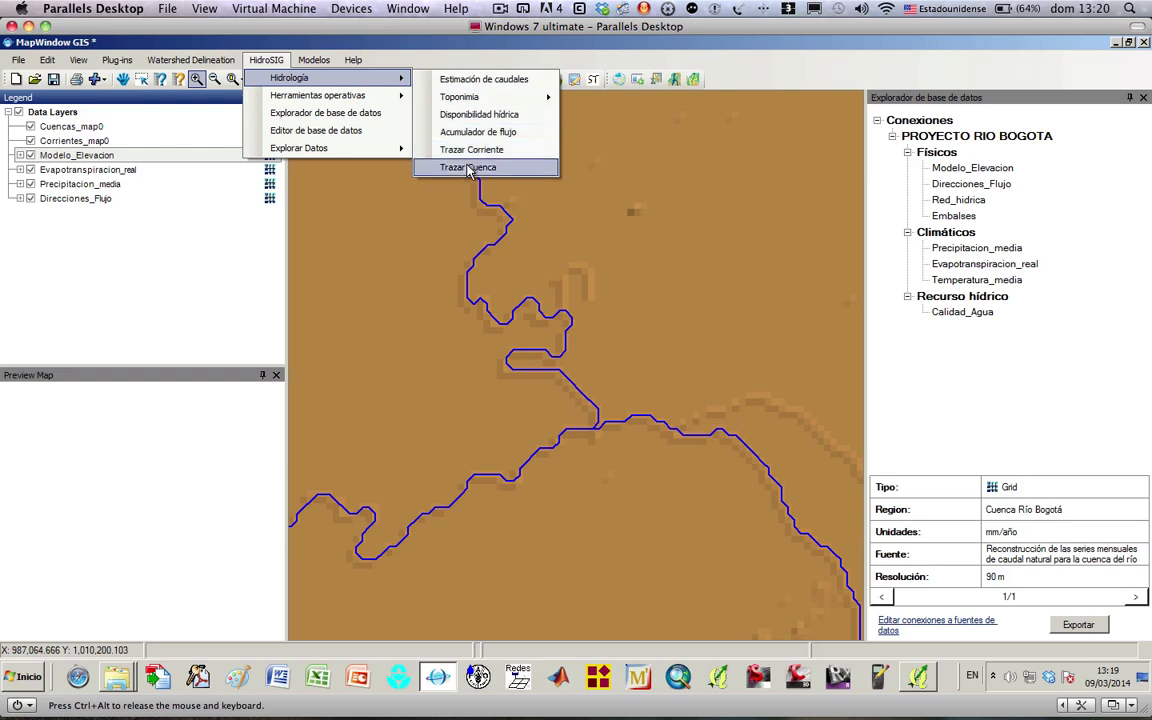
left_click(469, 167)
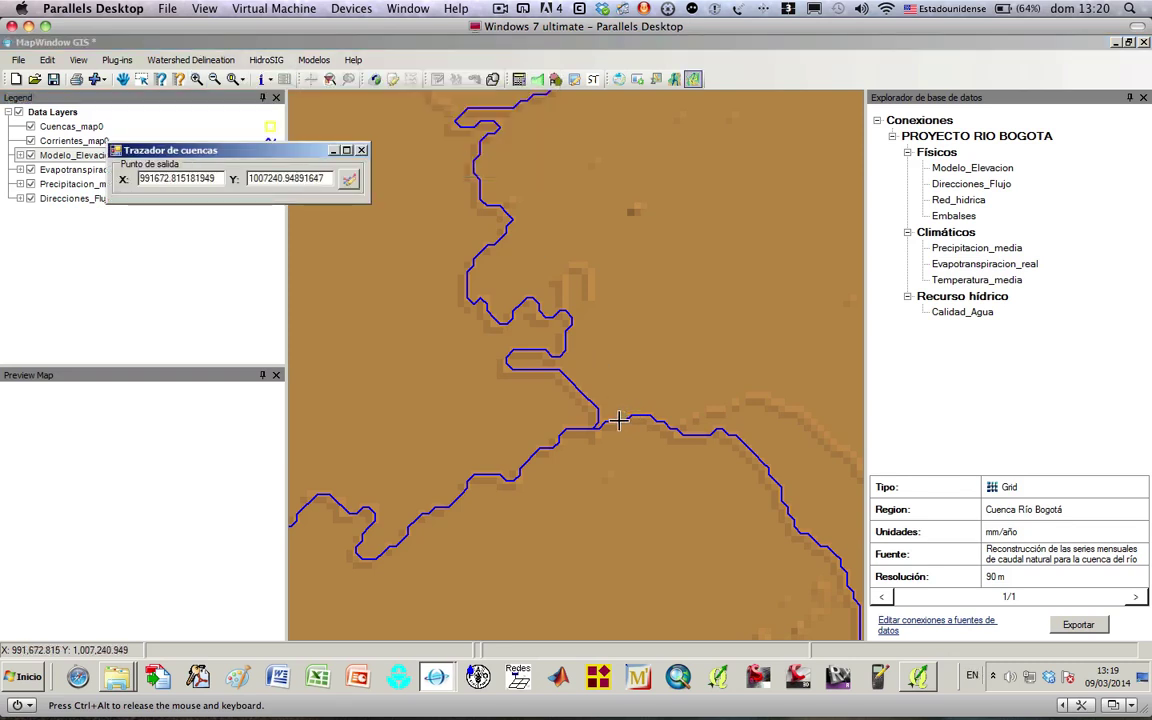
left_click(618, 420)
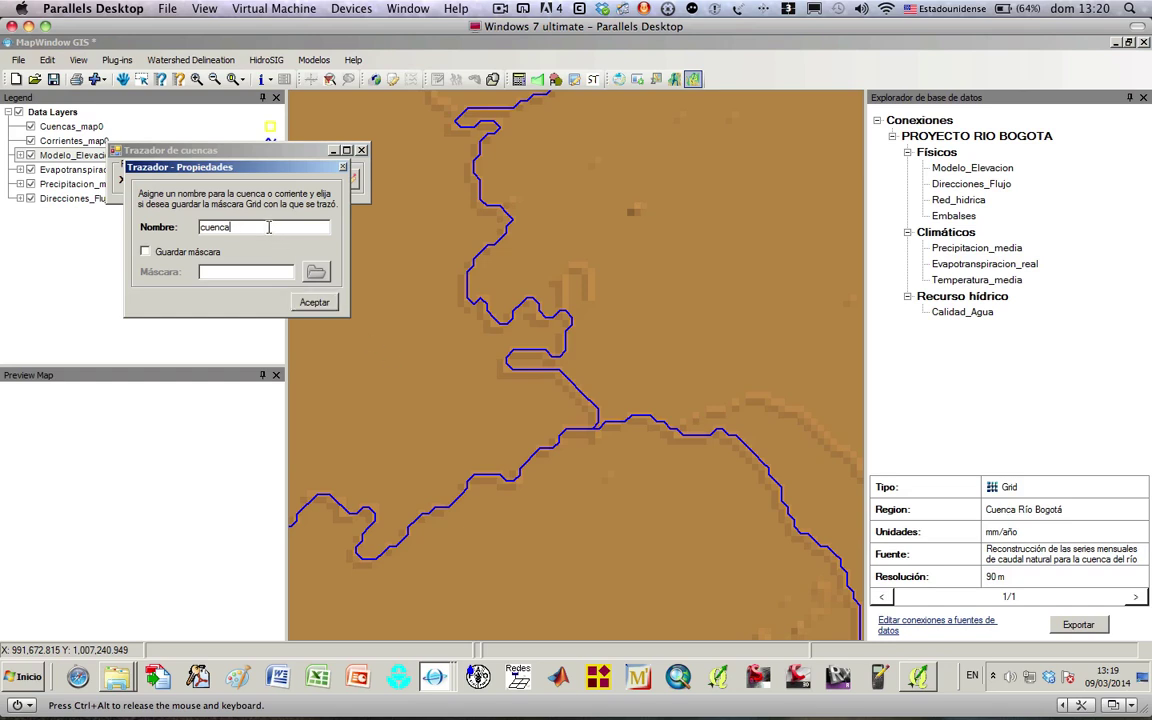
type("F")
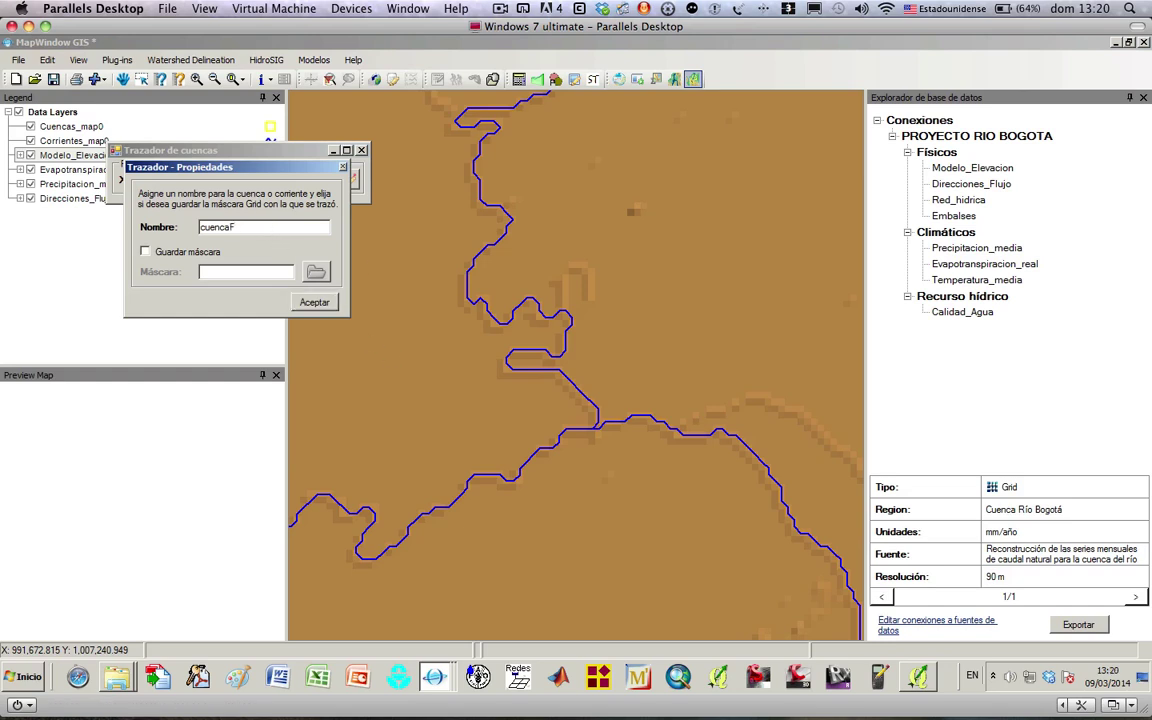
type("UCHA")
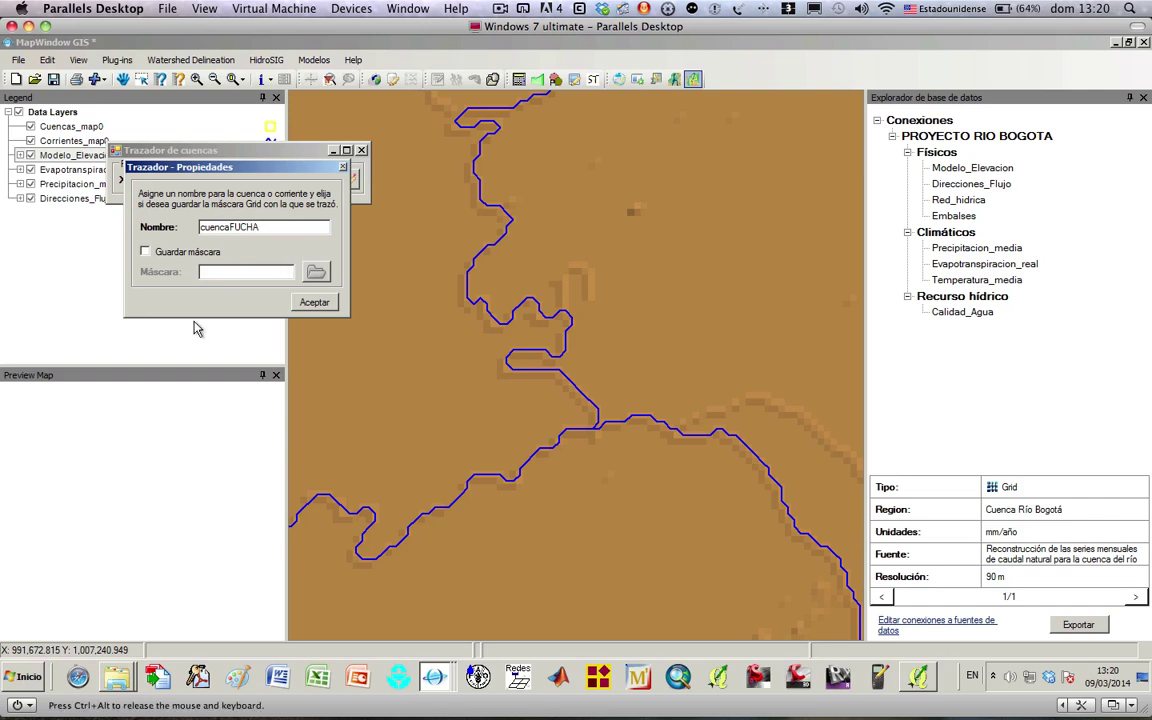
left_click(314, 302)
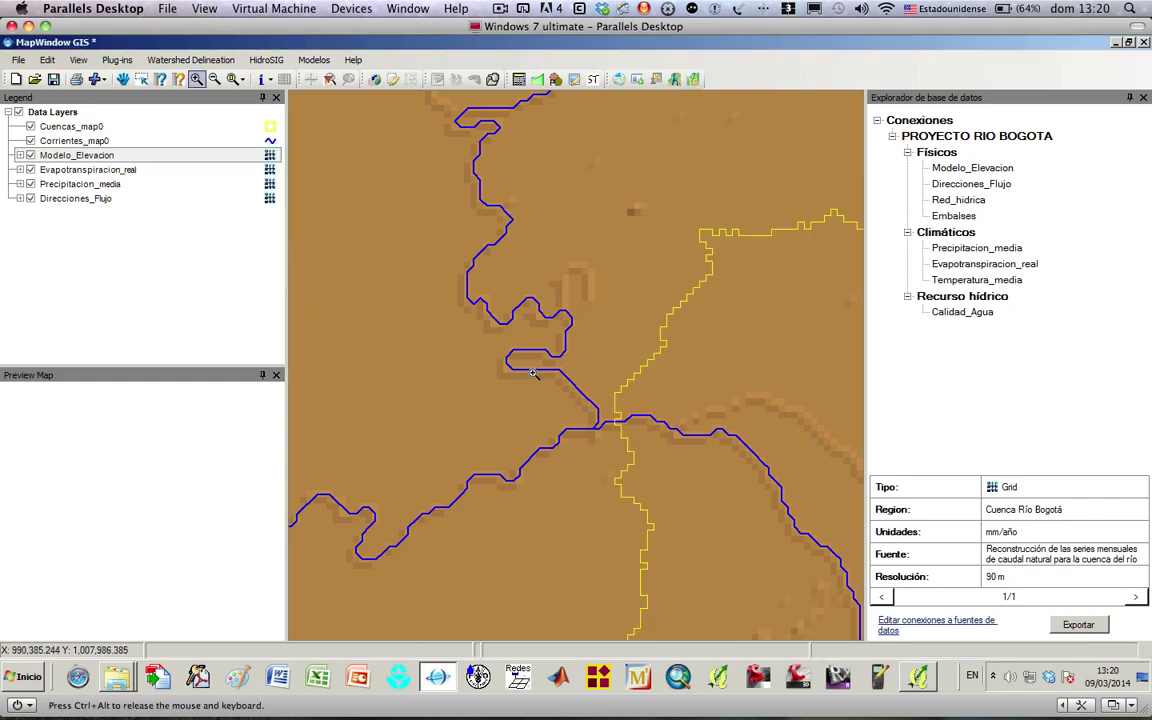
- Trace another basin on Modelo_Elevacion from an outlet point off the streams, just south of the Bogotá–Fucha confluence, keeping the default name
left_click(215, 80)
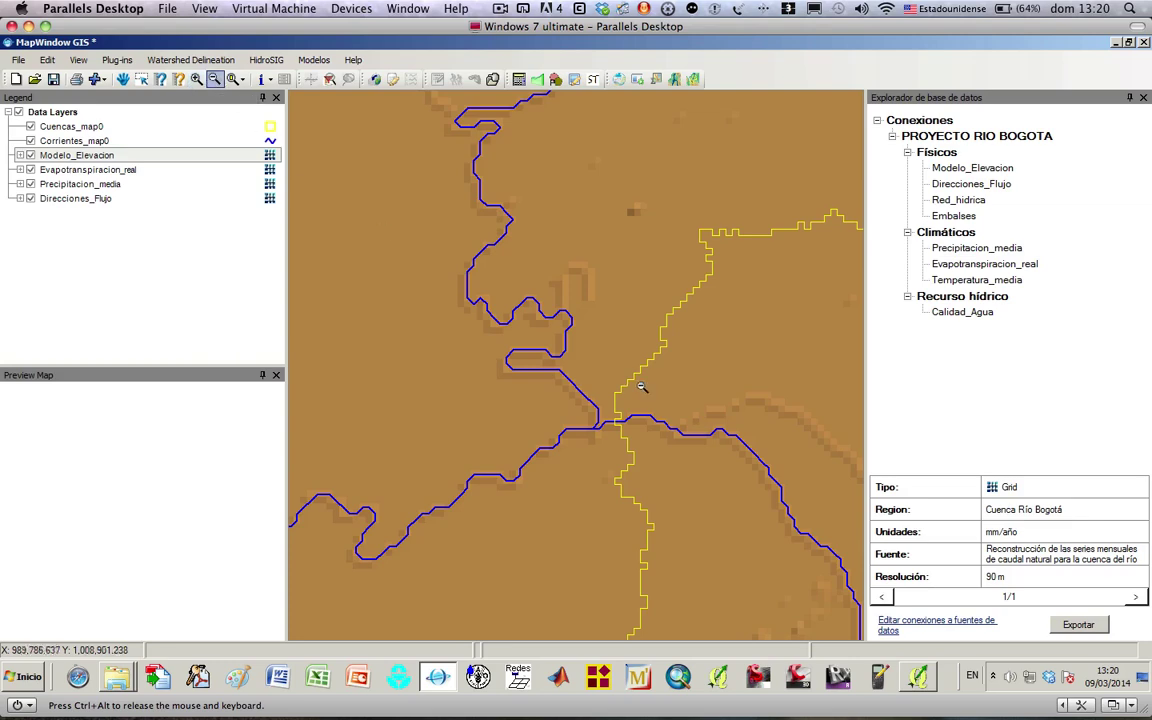
left_click(643, 390)
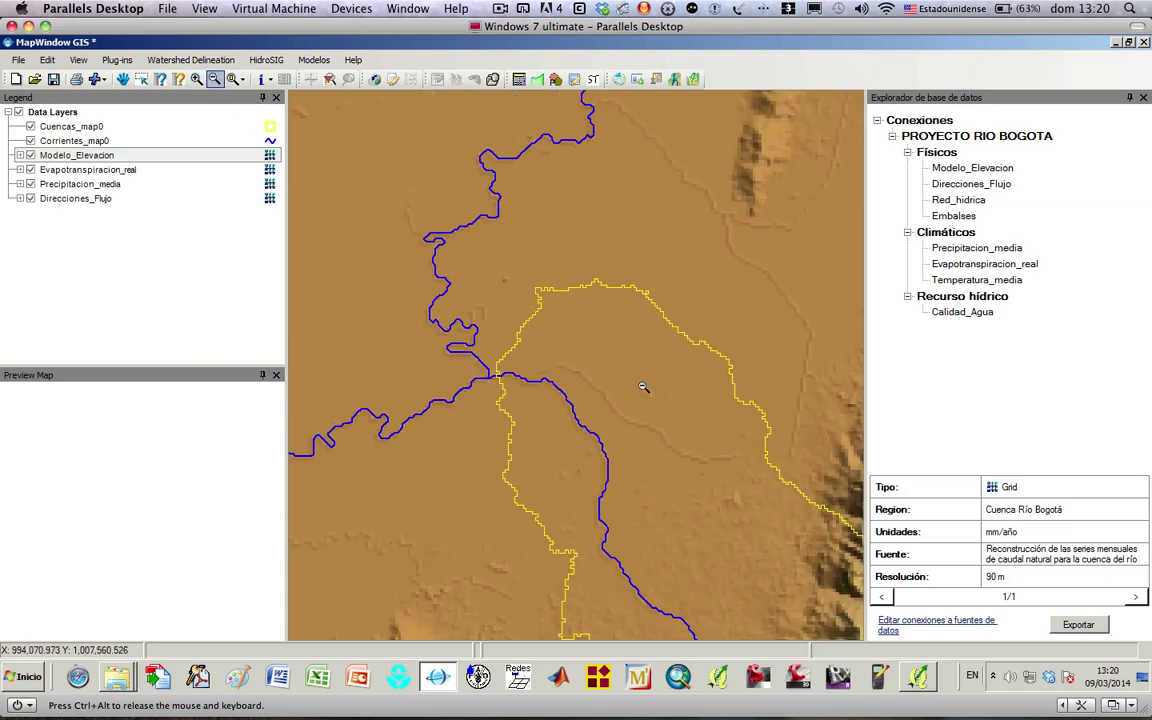
left_click(643, 387)
left_click(643, 387)
left_click(643, 387)
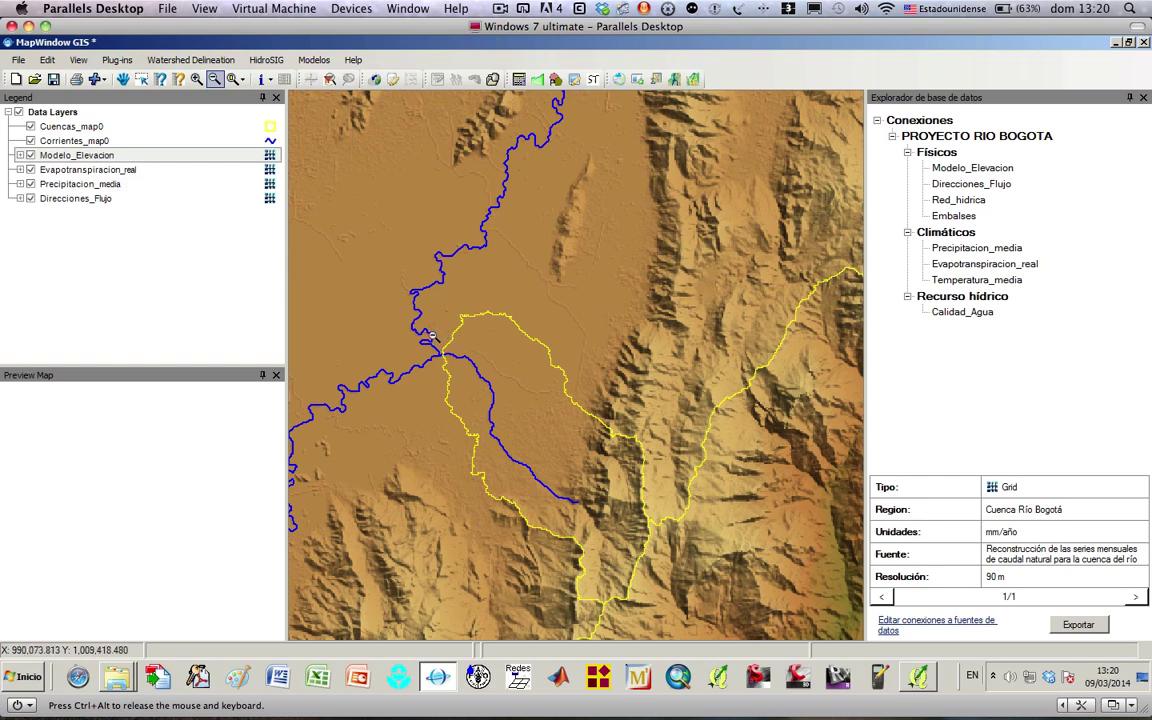
left_click(90, 154)
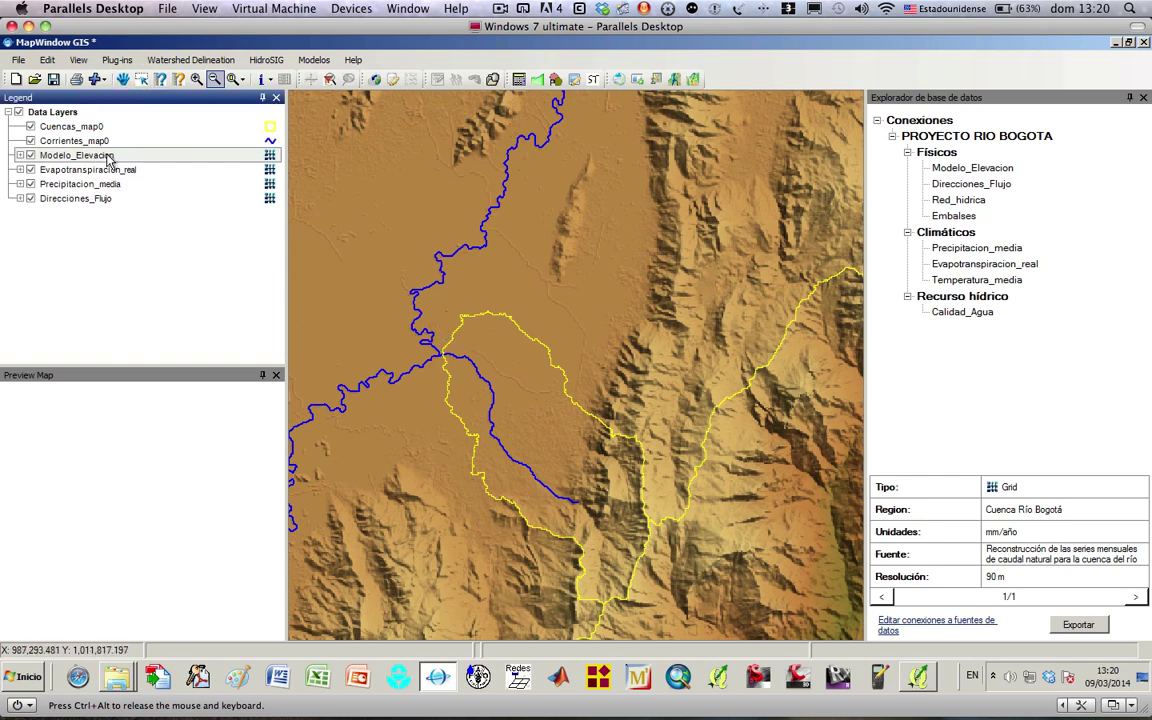
left_click(262, 60)
mouse_move(251, 78)
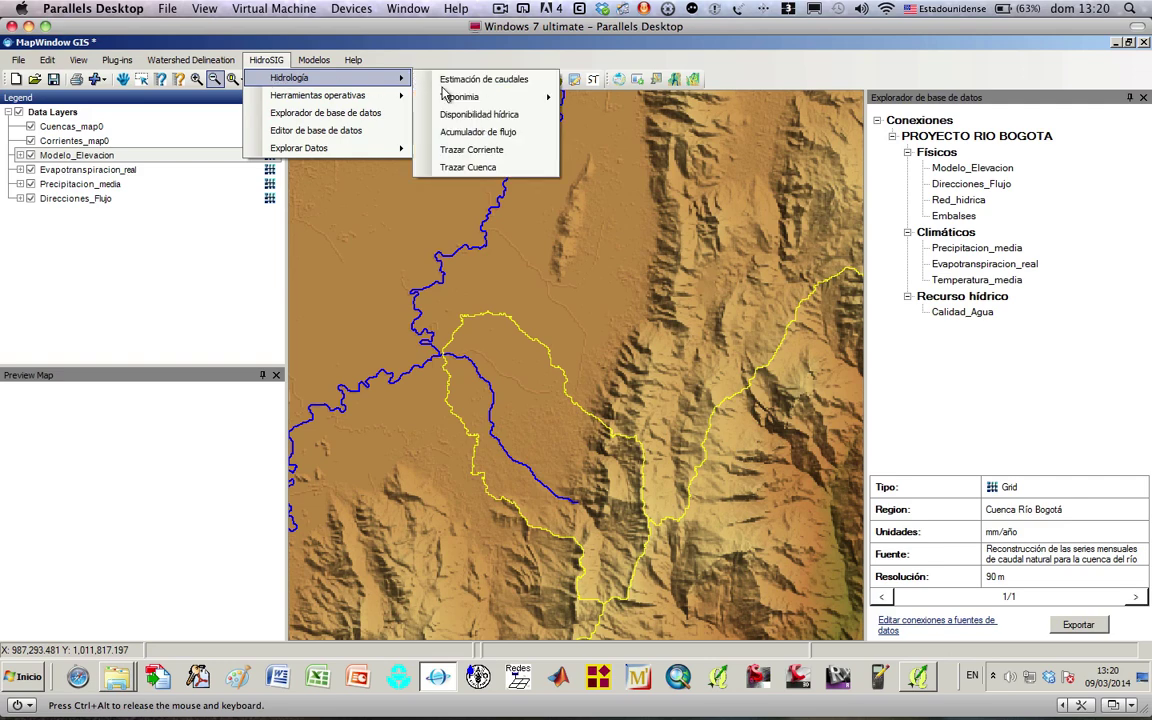
left_click(468, 167)
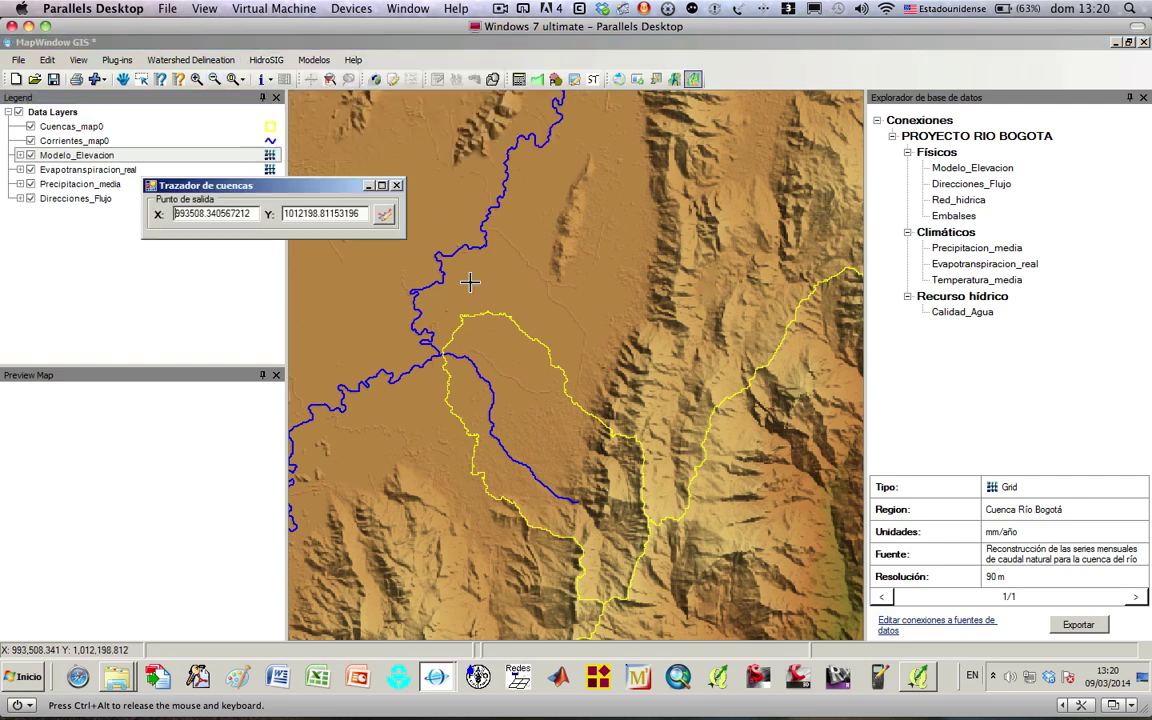
left_click(437, 372)
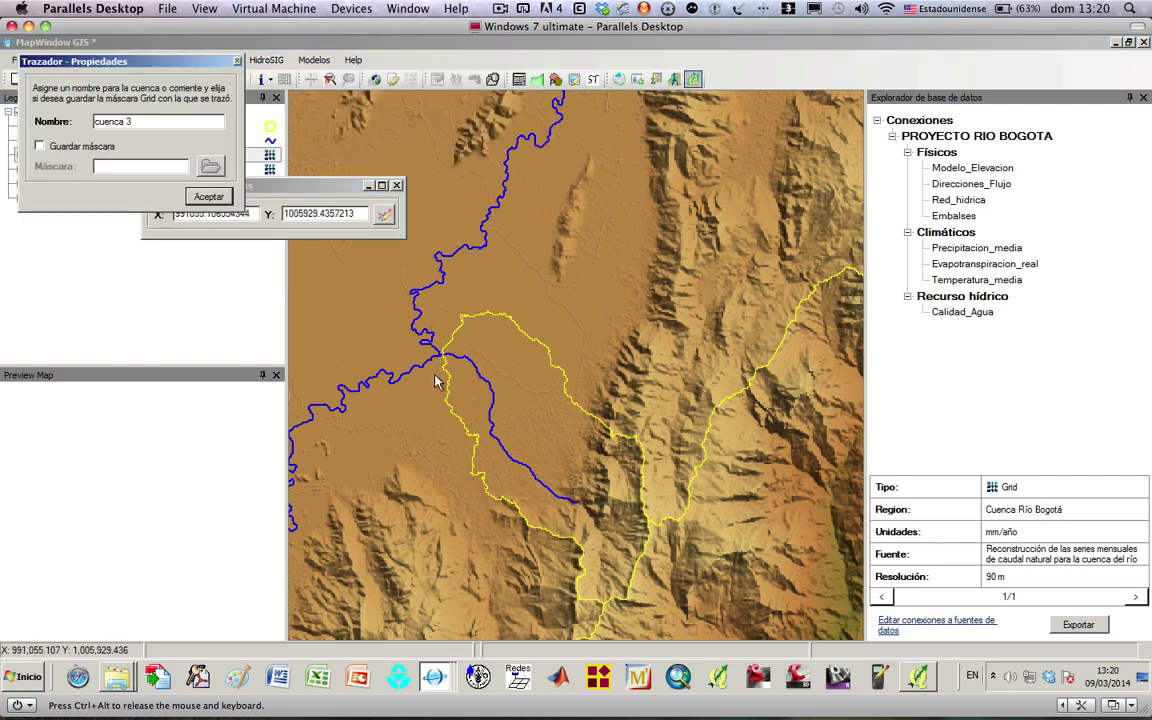
left_click(222, 201)
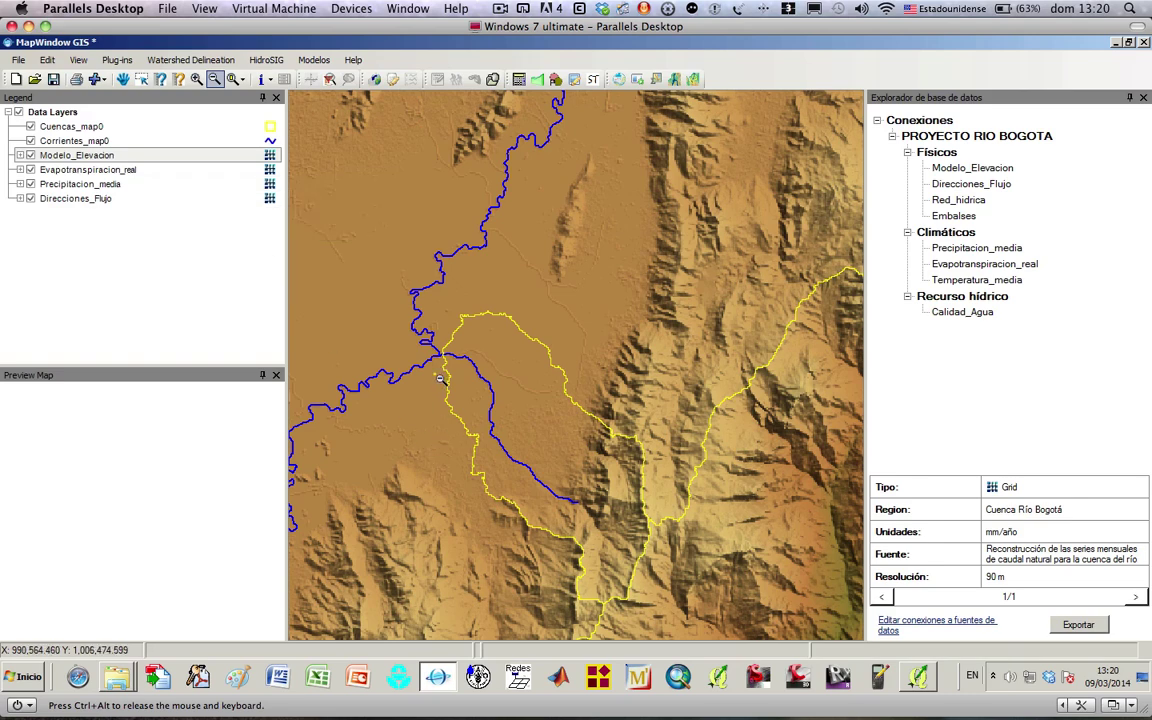
- Examine the basin outline produced by the off-stream outlet and its position relative to the stream confluence and Fucha basin
left_click(196, 79)
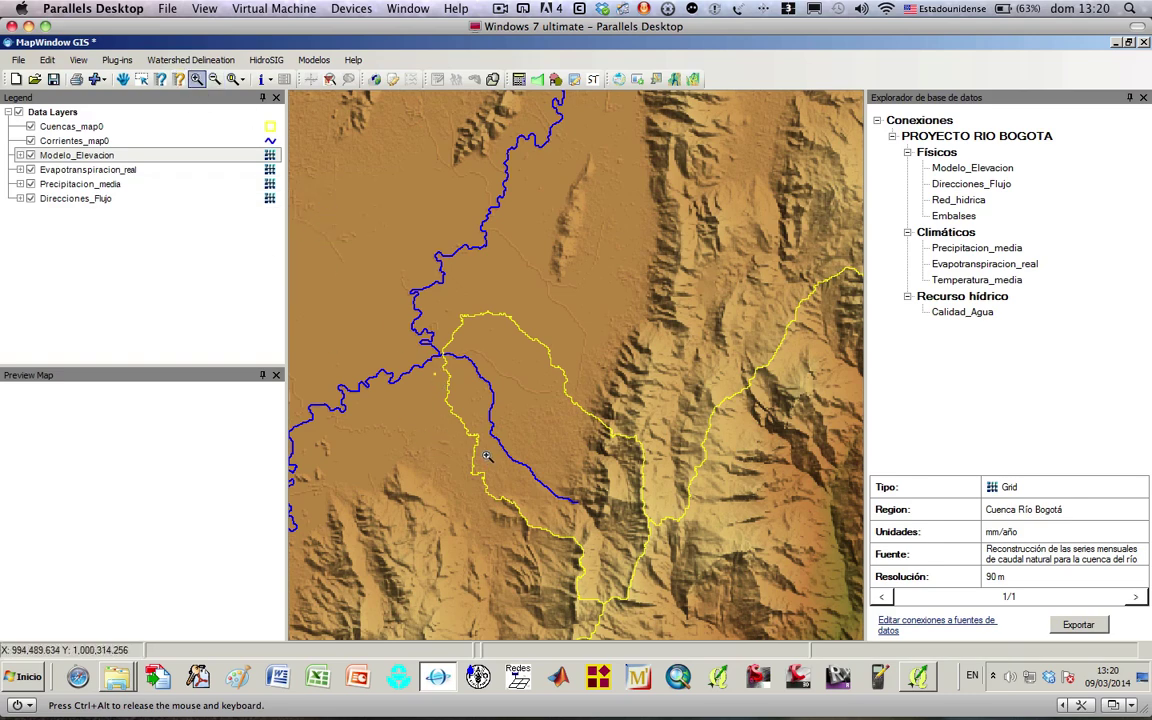
left_click_drag(426, 362, 447, 390)
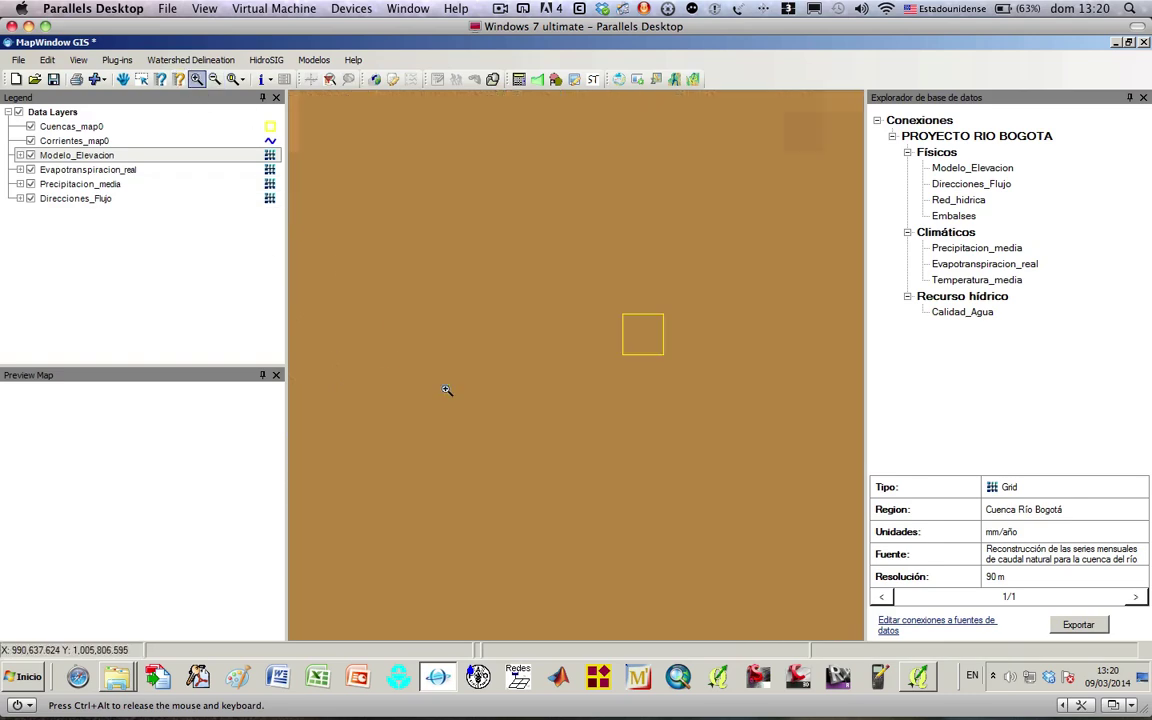
left_click(214, 80)
left_click(424, 268)
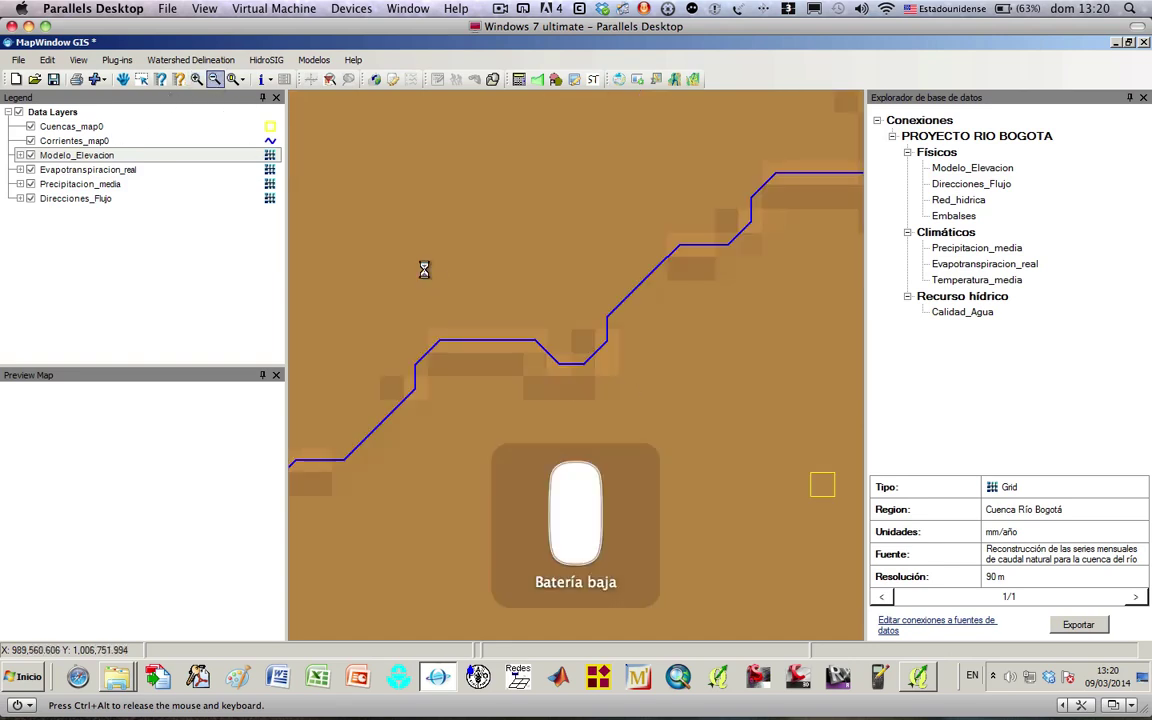
left_click(424, 270)
left_click(694, 463)
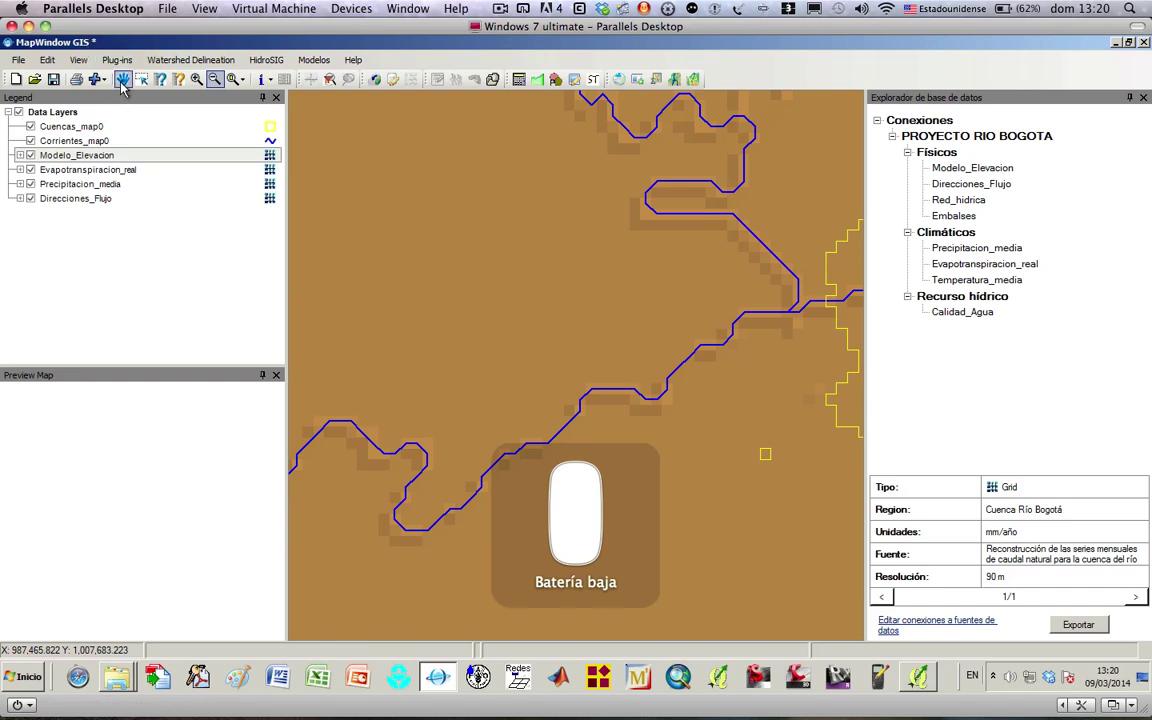
left_click(122, 80)
left_click_drag(794, 399, 516, 298)
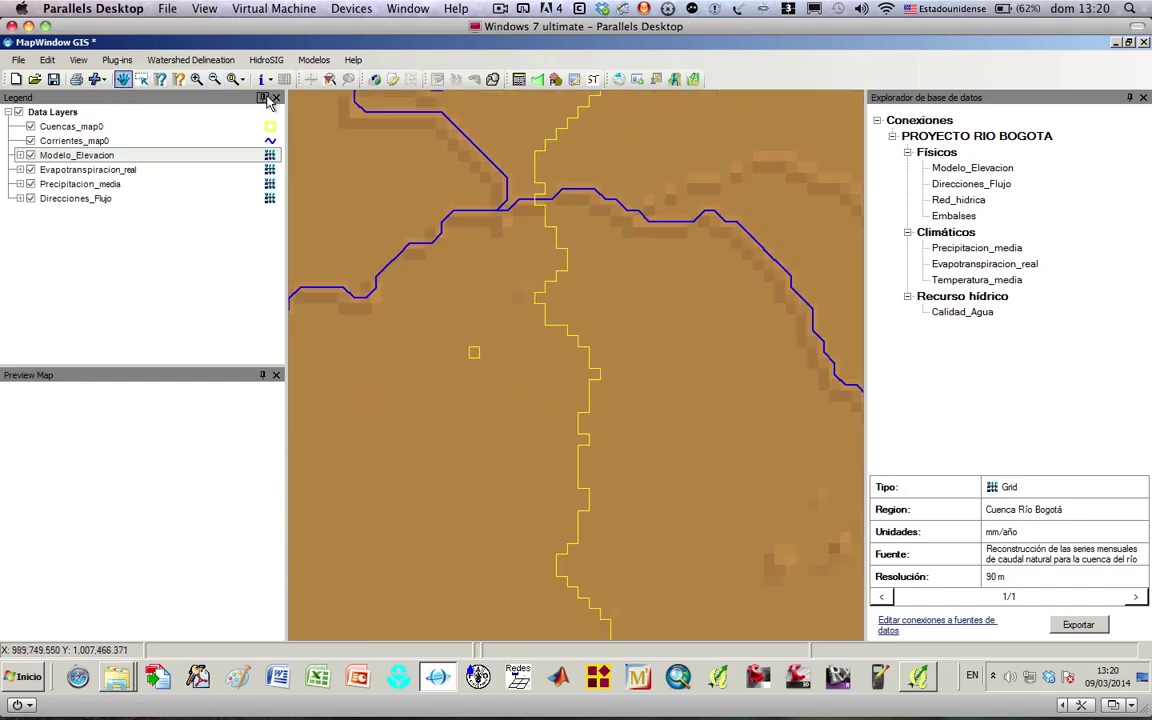
left_click(214, 79)
left_click(500, 325)
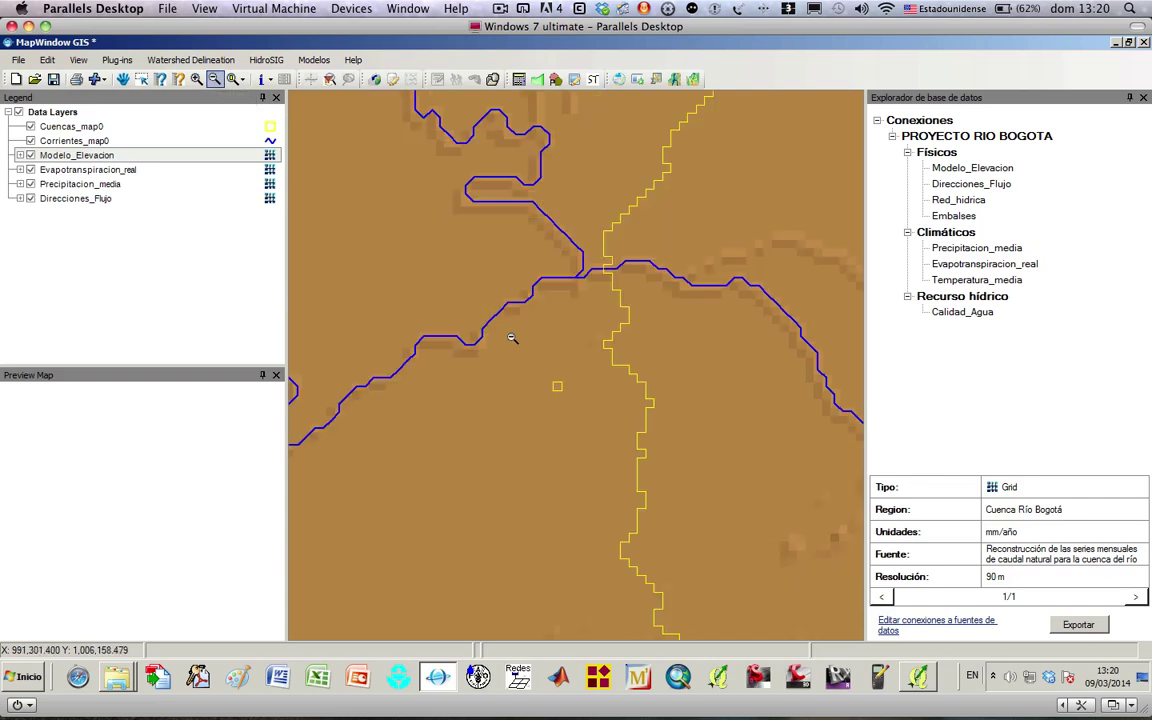
left_click(514, 337)
left_click(557, 375)
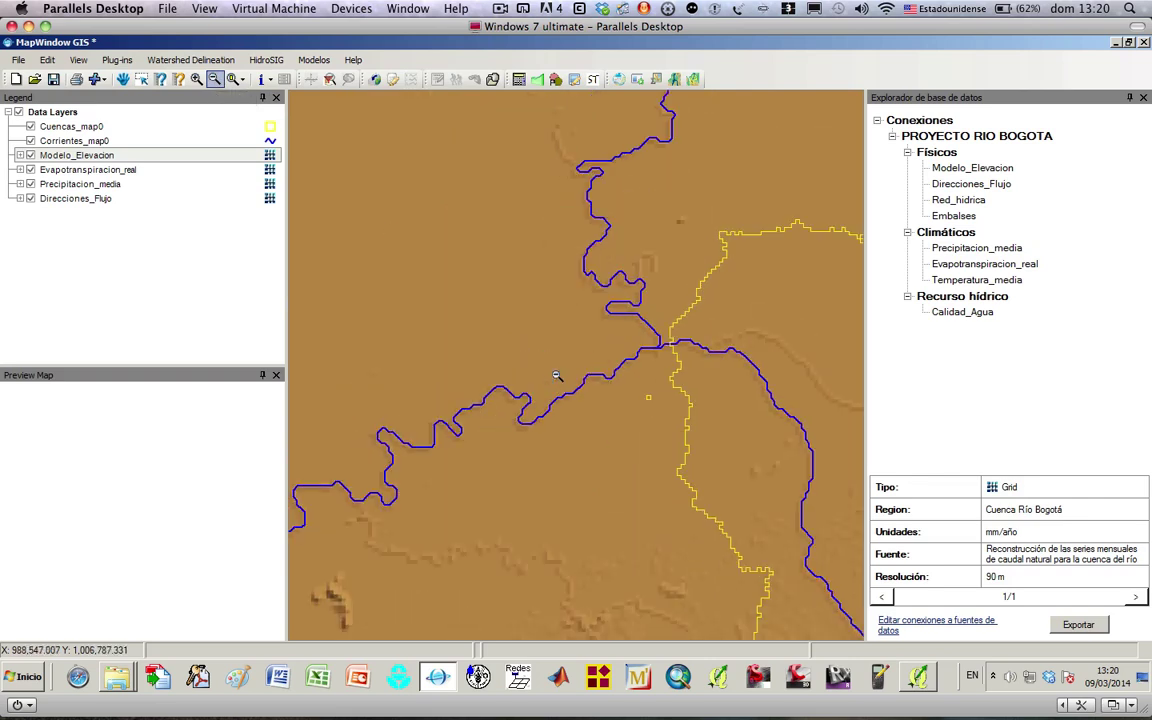
- Examine the delineated Bogotá and Fucha basins and their streams together at a wider map extent
left_click(557, 375)
left_click(557, 375)
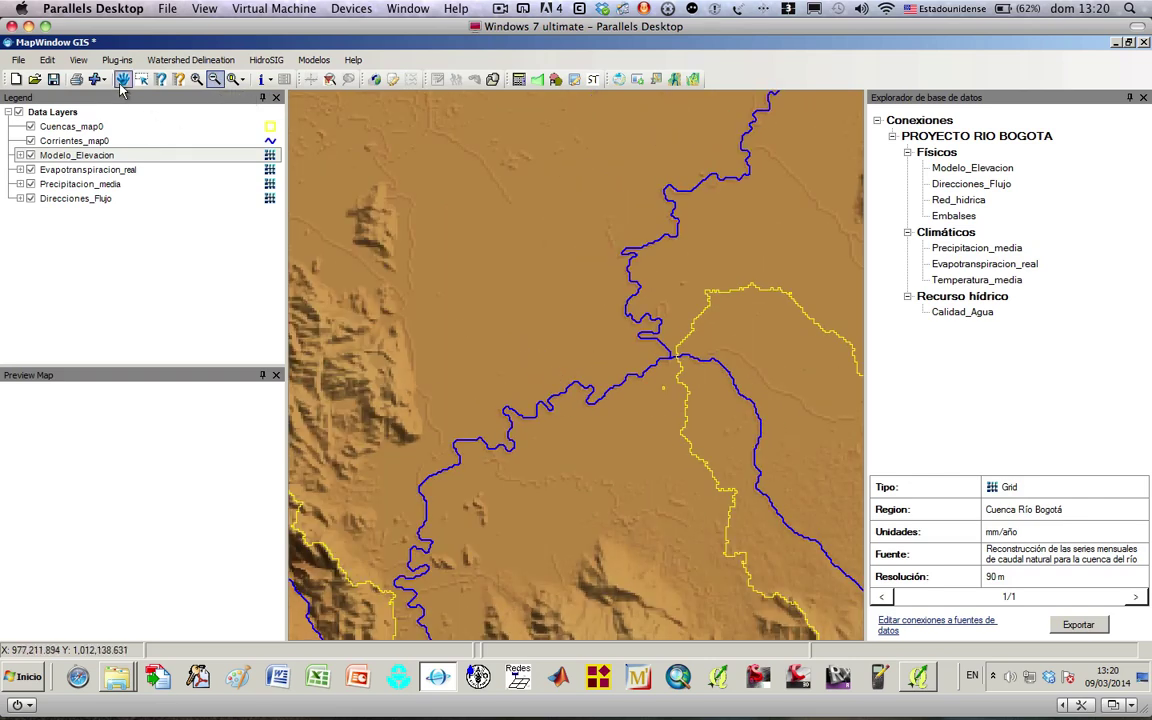
left_click(123, 79)
left_click_drag(700, 311, 456, 201)
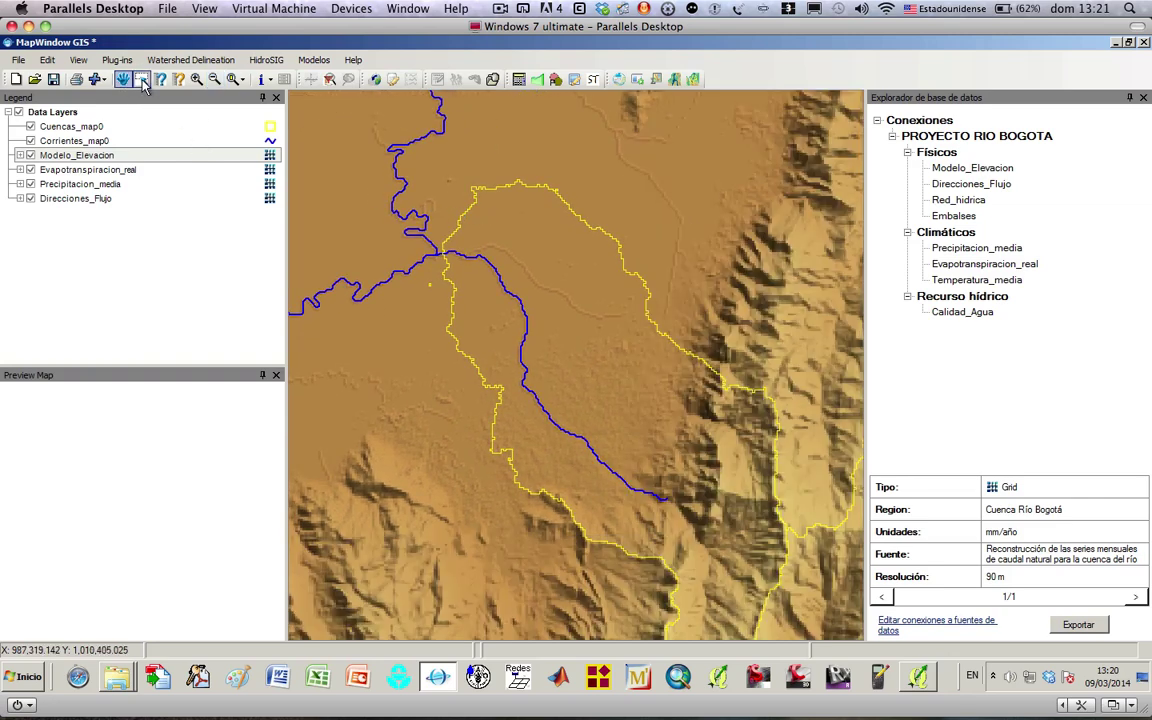
left_click(214, 79)
left_click(445, 312)
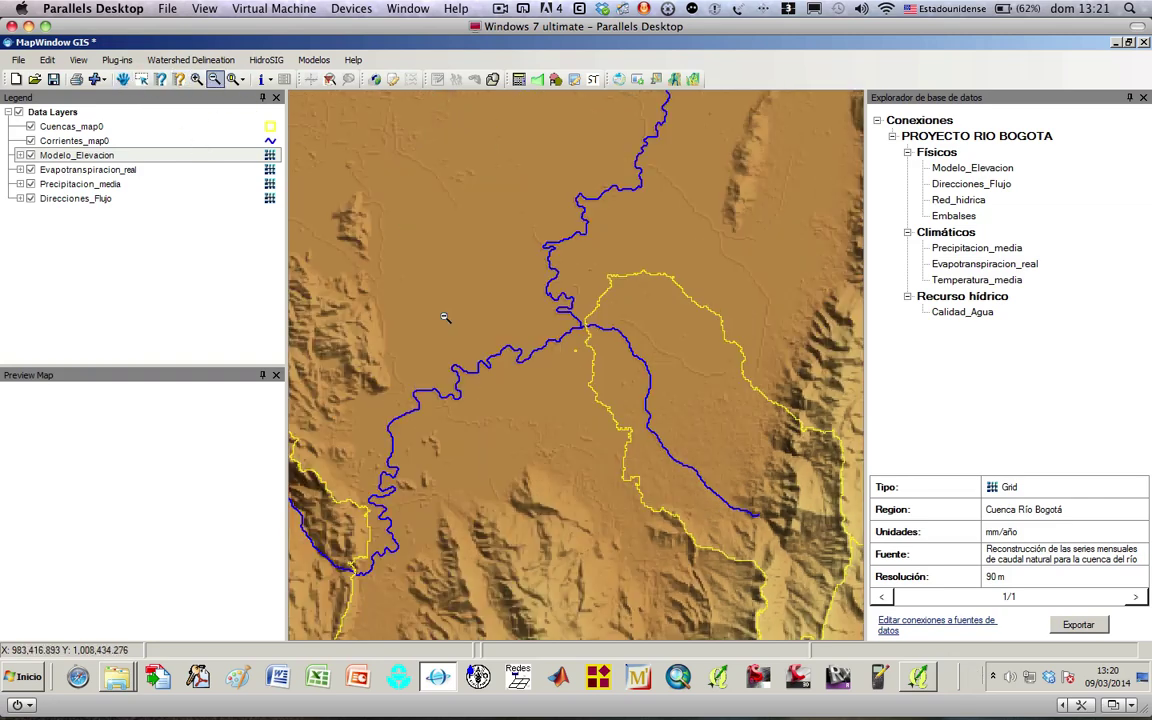
left_click(561, 340)
left_click(580, 348)
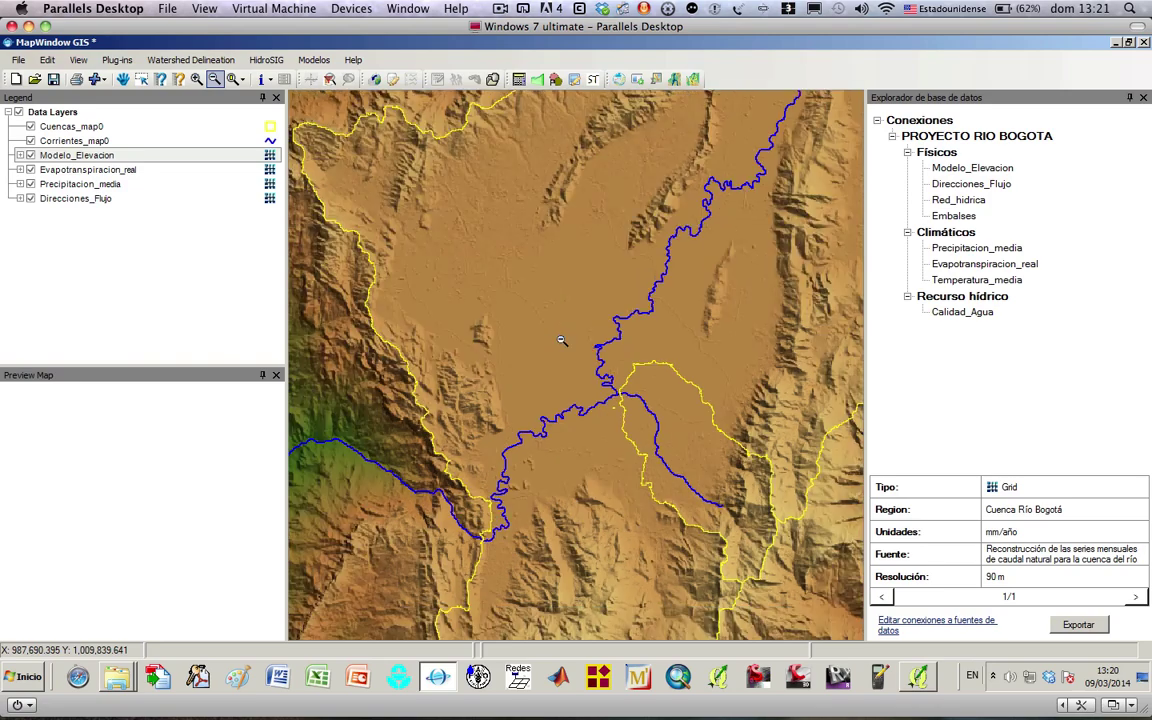
left_click(599, 356)
left_click(123, 79)
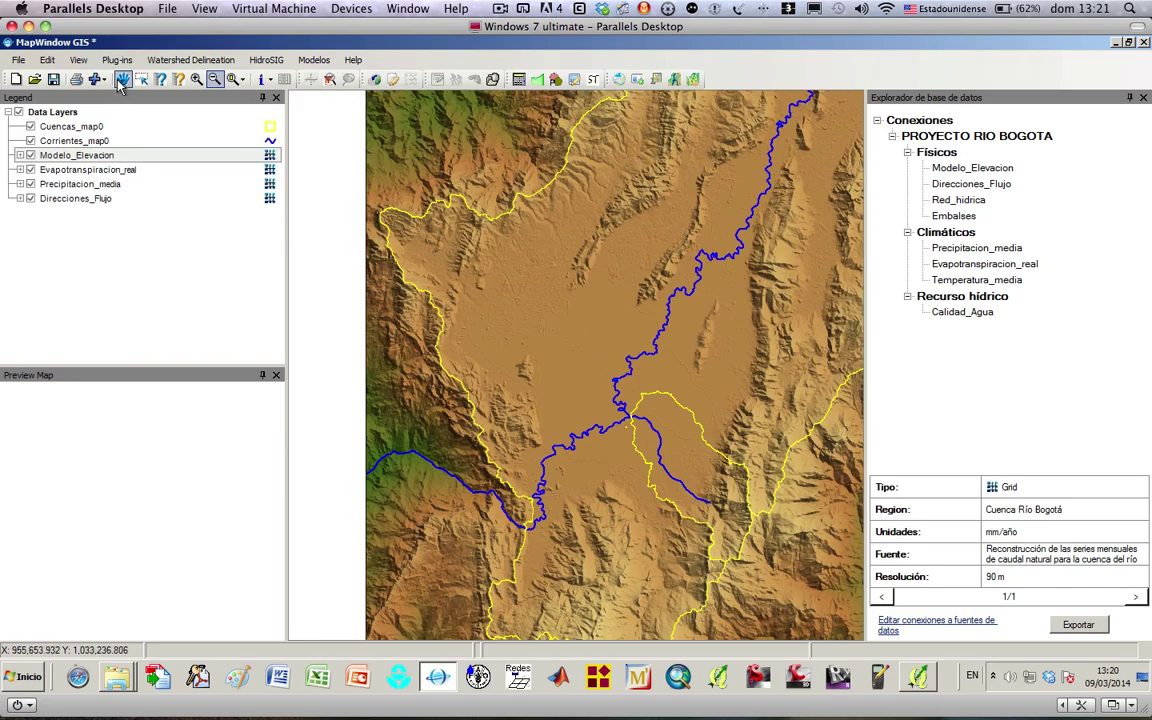
left_click_drag(617, 342, 510, 314)
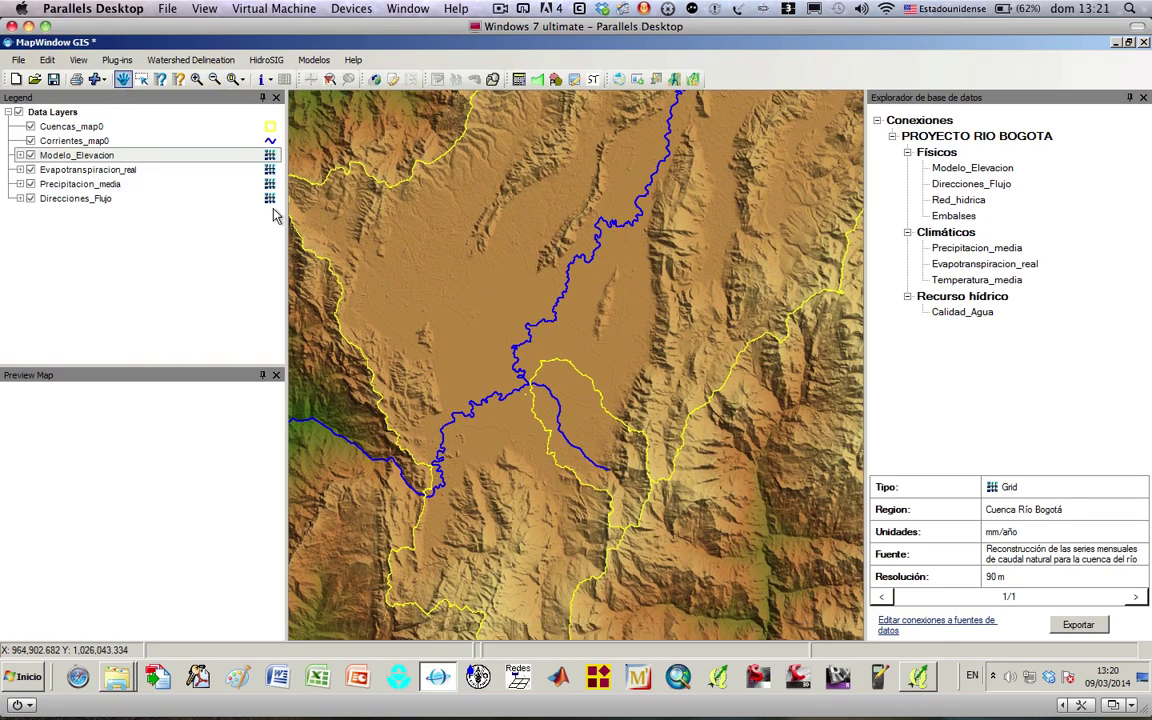
- Open the attribute table of the Cuencas_map0 layer beside the basins and widen its name column to show the full basin names
left_click(114, 141)
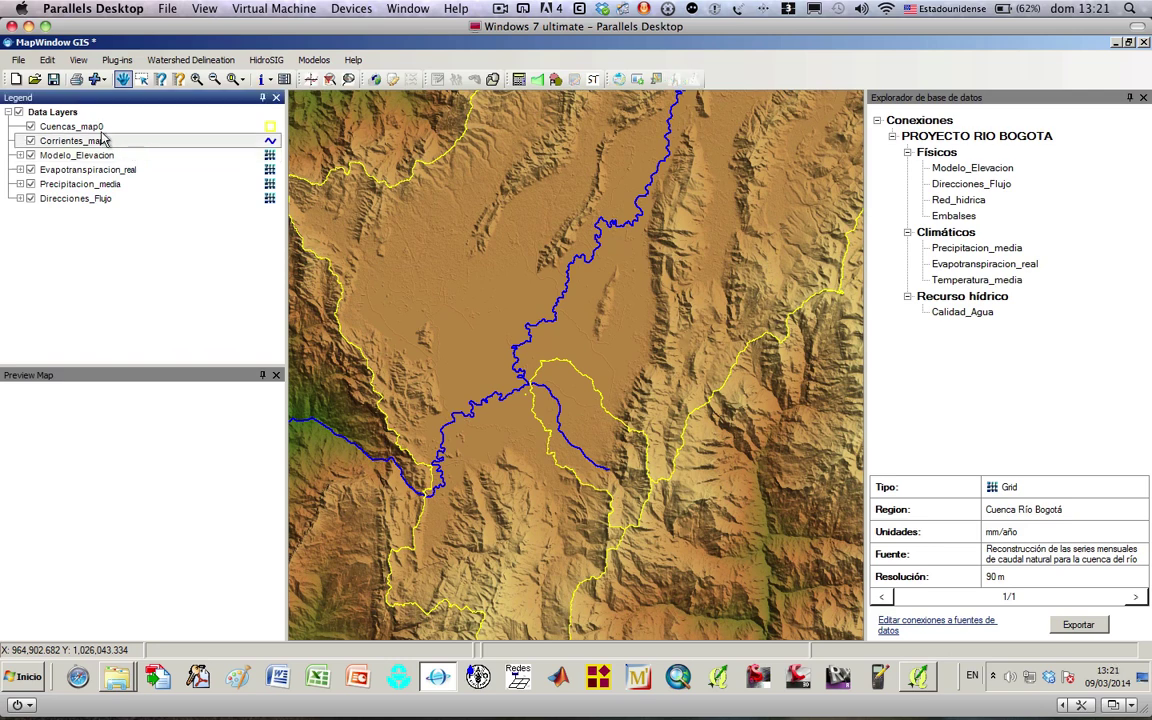
left_click(105, 128)
right_click(100, 131)
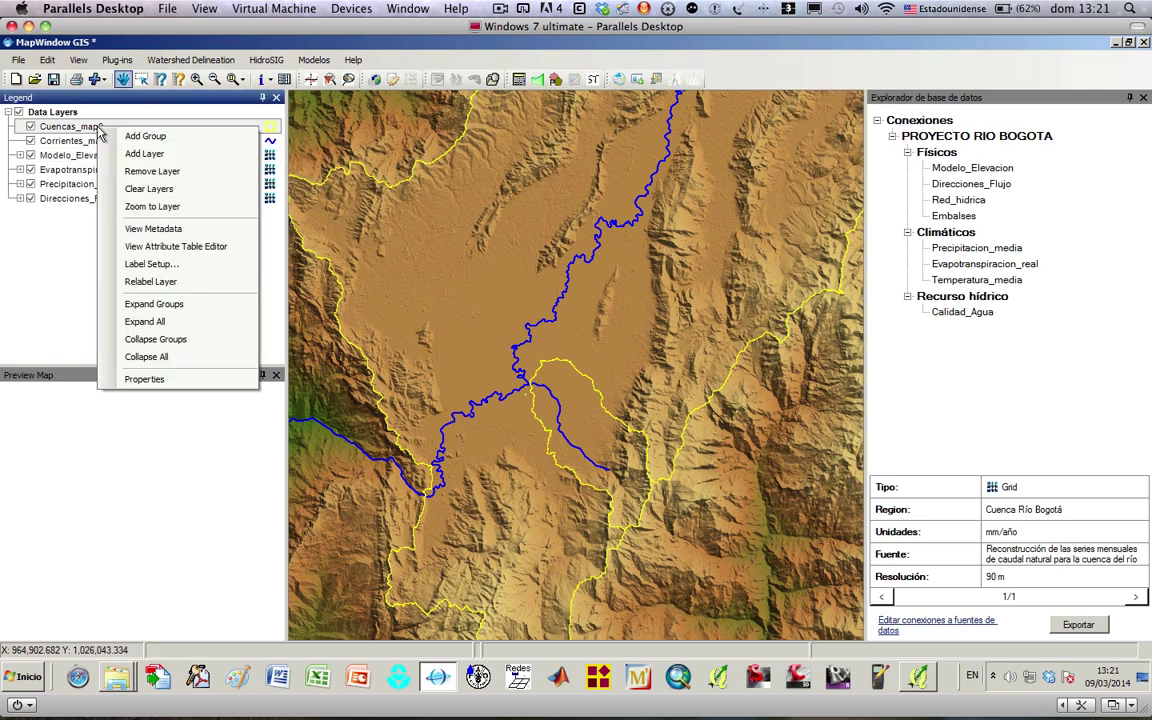
left_click(200, 247)
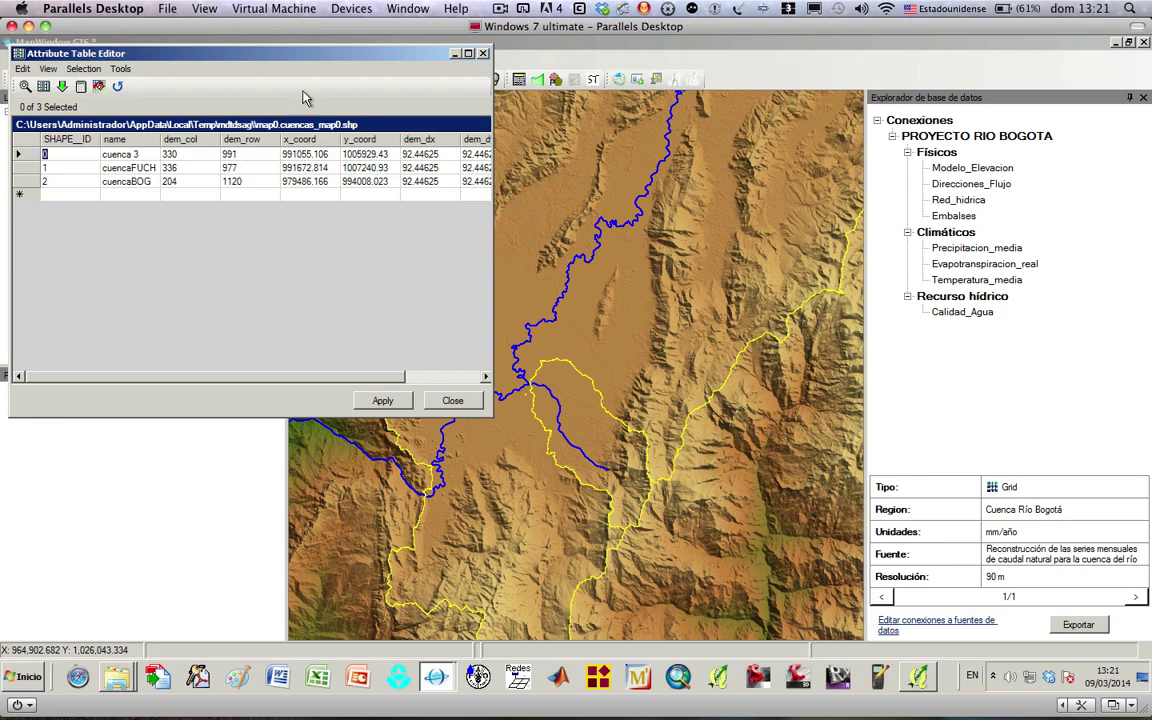
left_click_drag(283, 61, 866, 175)
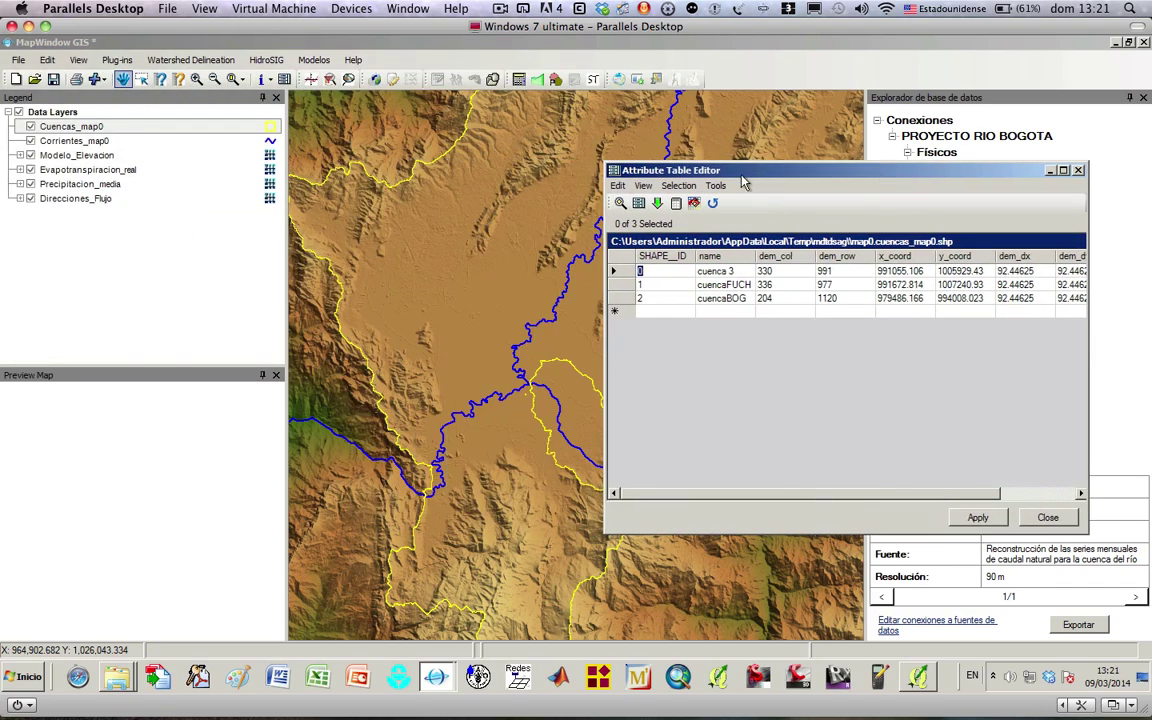
left_click(698, 262)
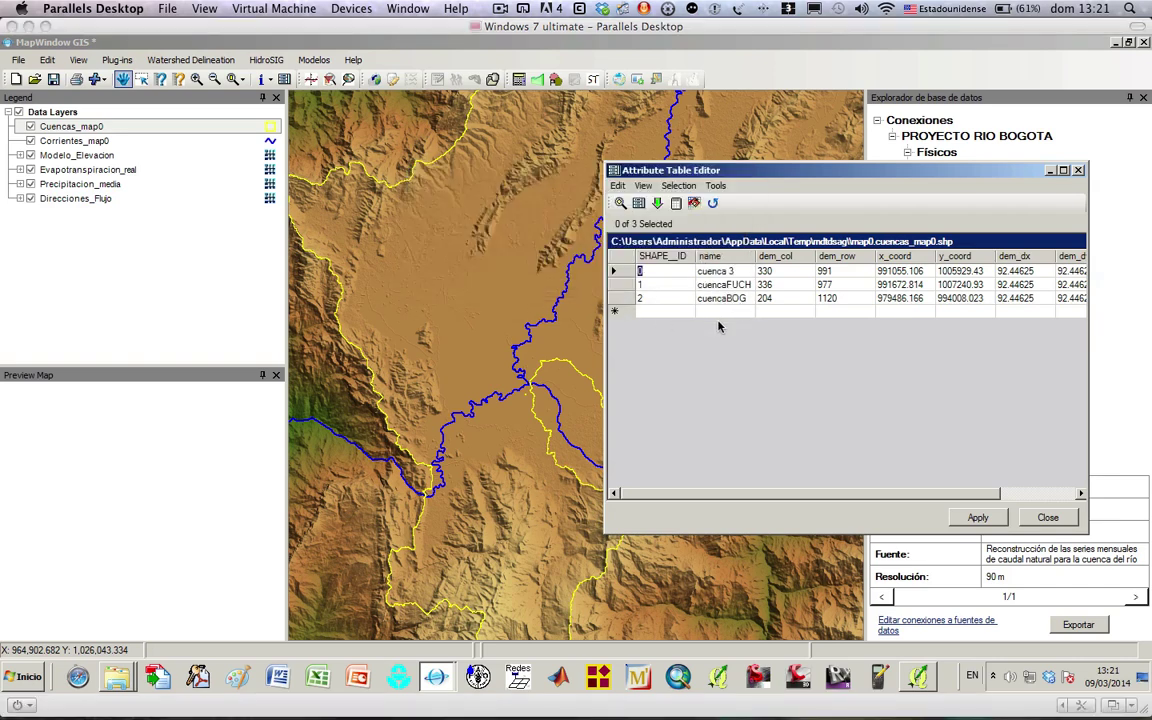
left_click_drag(700, 175, 755, 177)
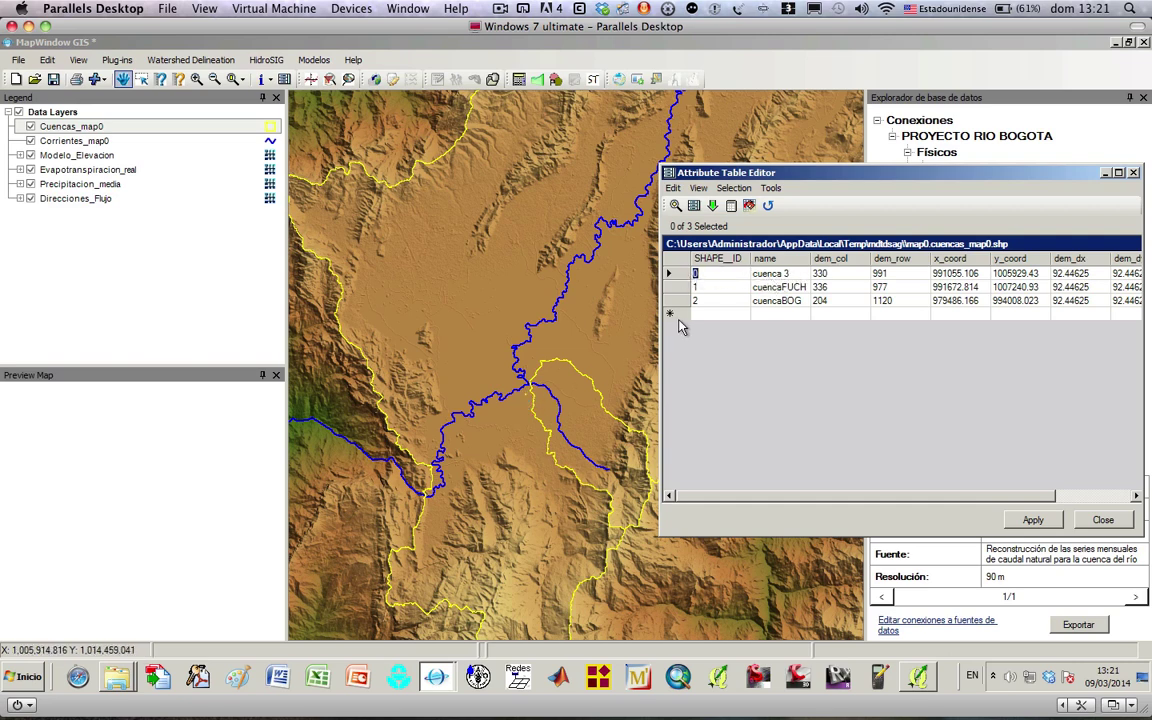
left_click_drag(810, 259, 852, 261)
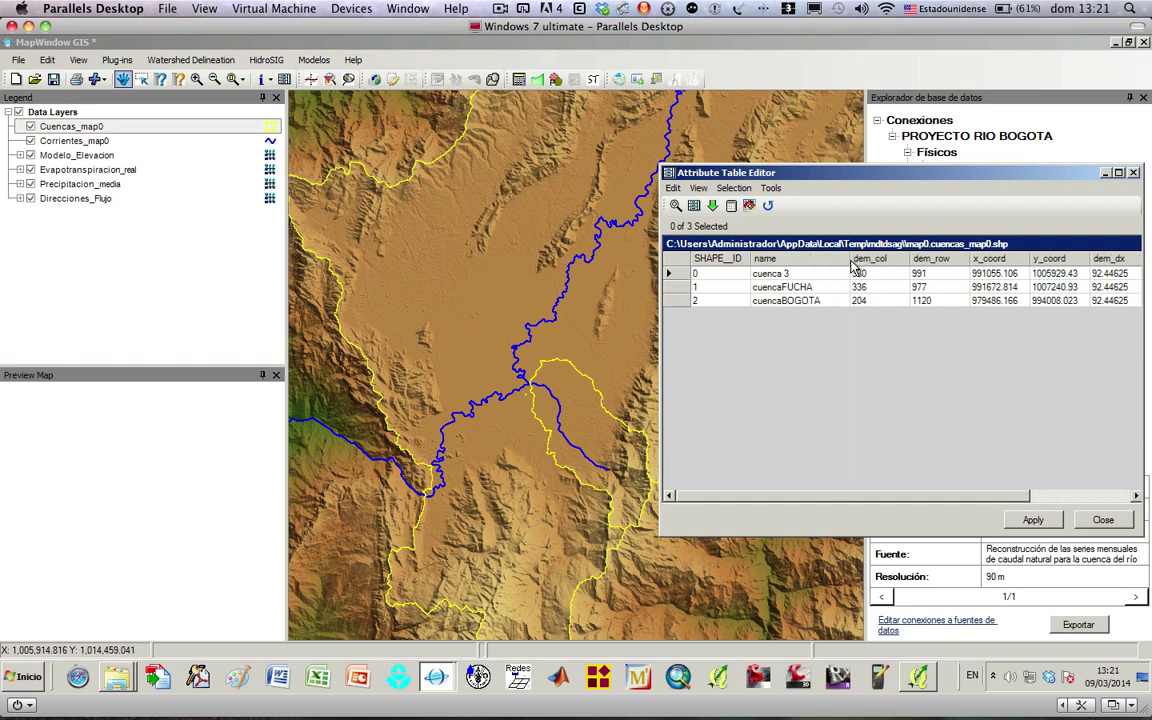
- Highlight the cuencaFUCHA record's basin on the map, and switch the selection to the cuencaBOGOTA record
left_click(690, 289)
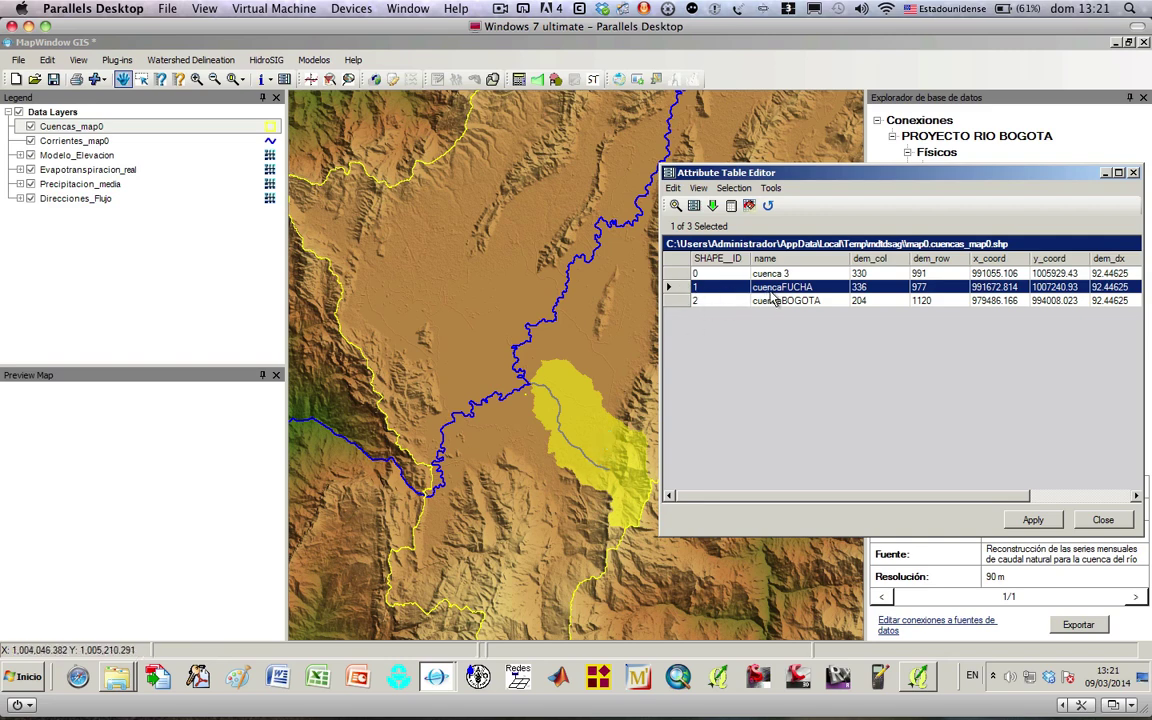
left_click(685, 302)
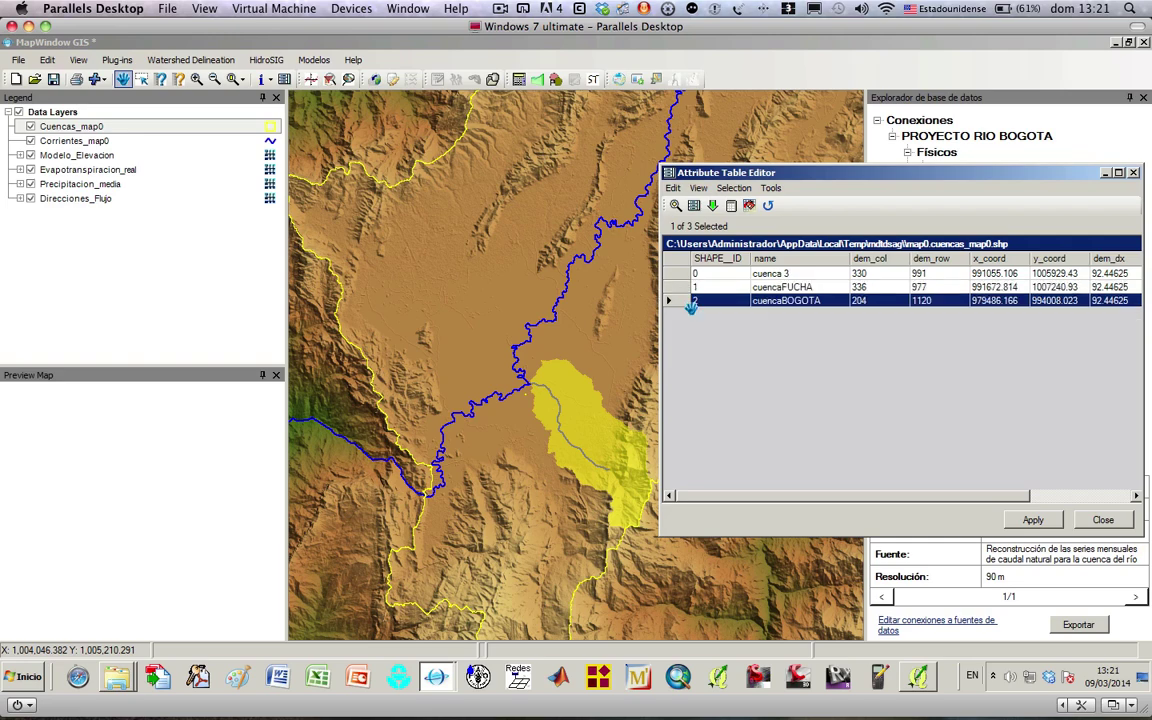
left_click(672, 300)
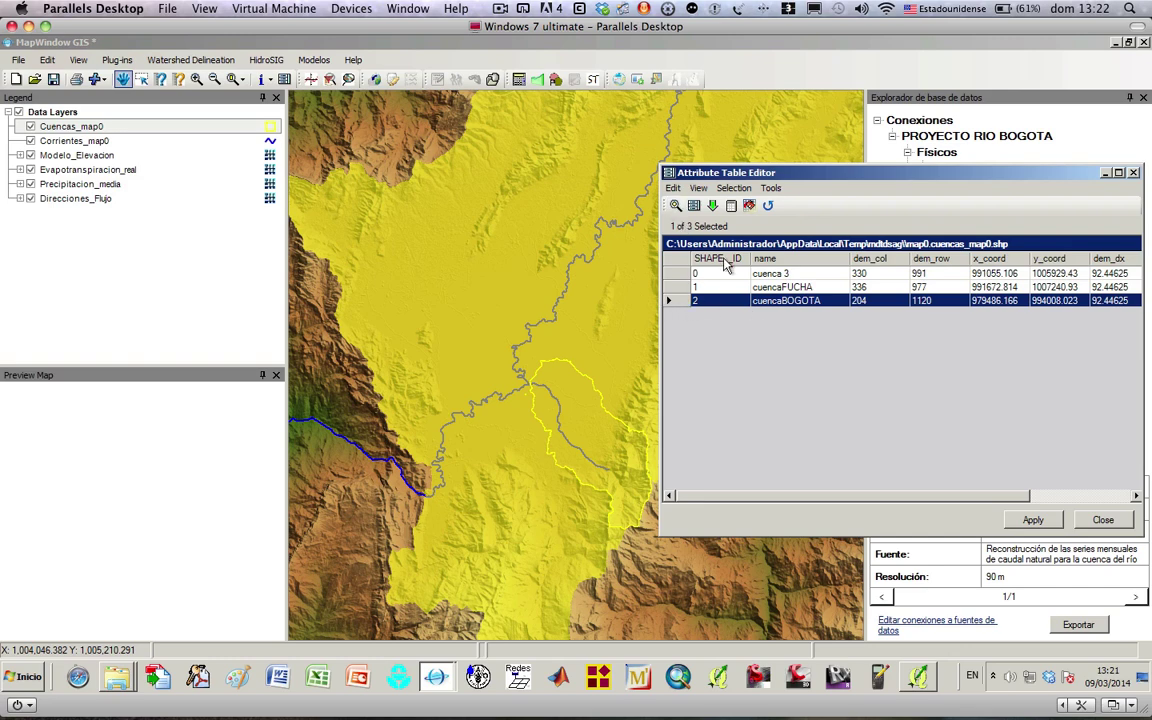
- Start exporting the selected Bogotá basin feature and choose the desktop folder CUENCABOGOTA as the destination
left_click(674, 189)
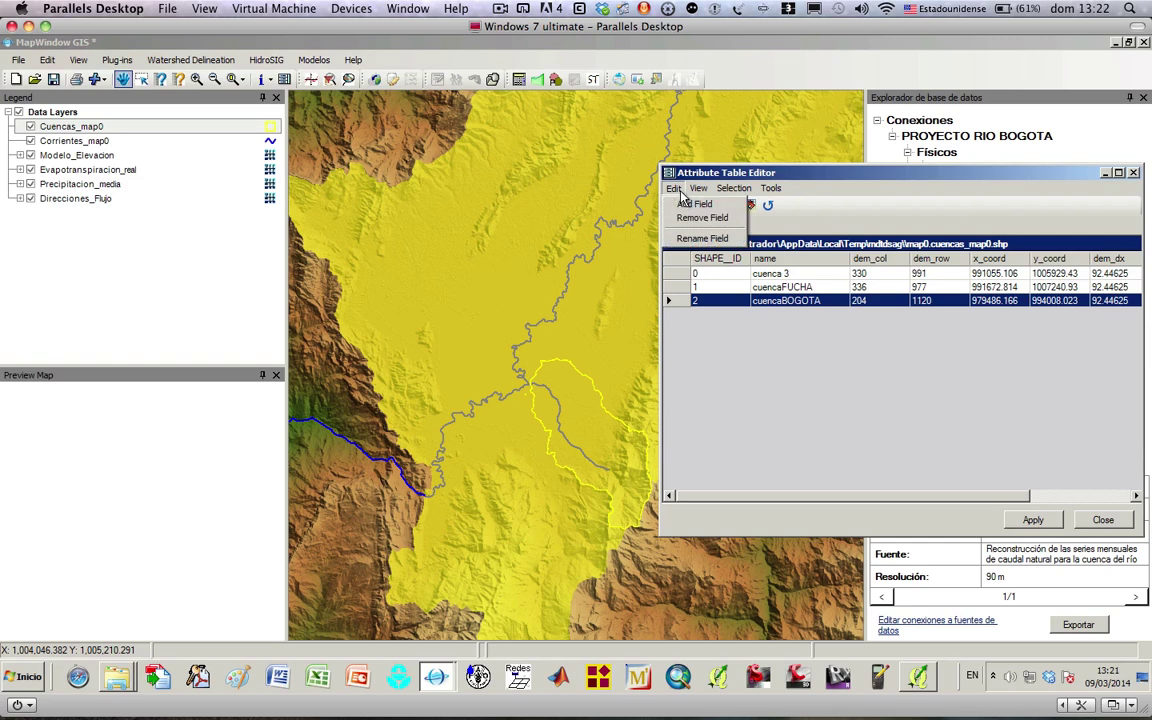
mouse_move(705, 194)
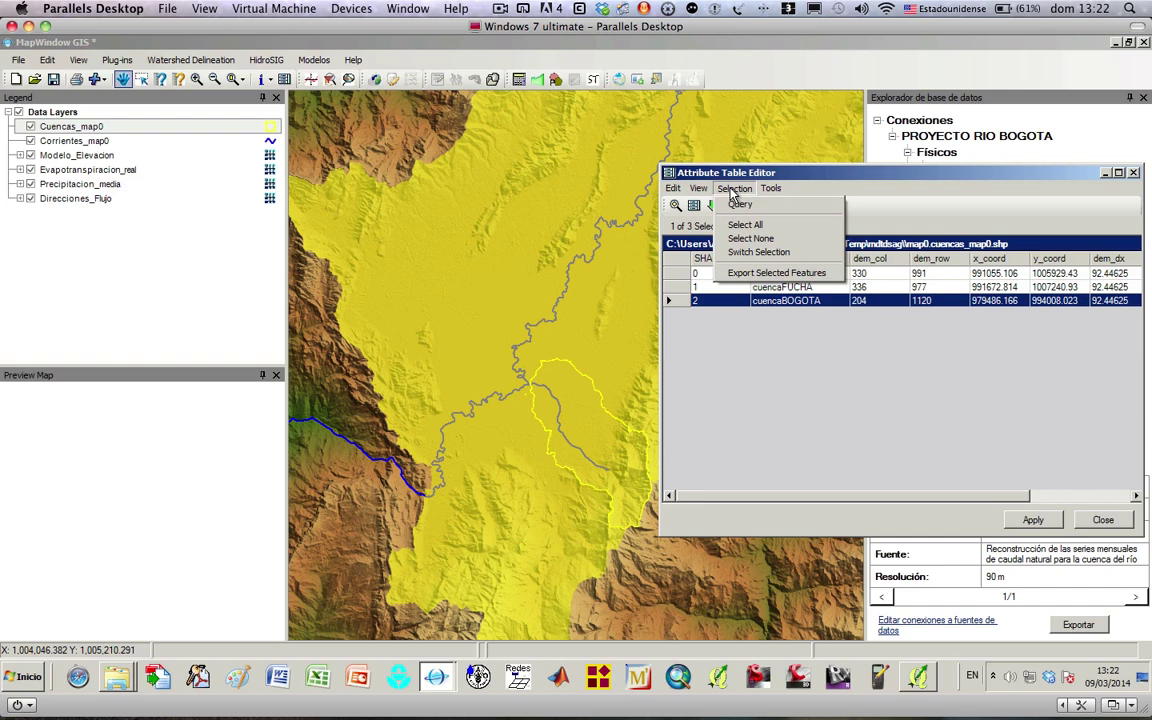
left_click(775, 277)
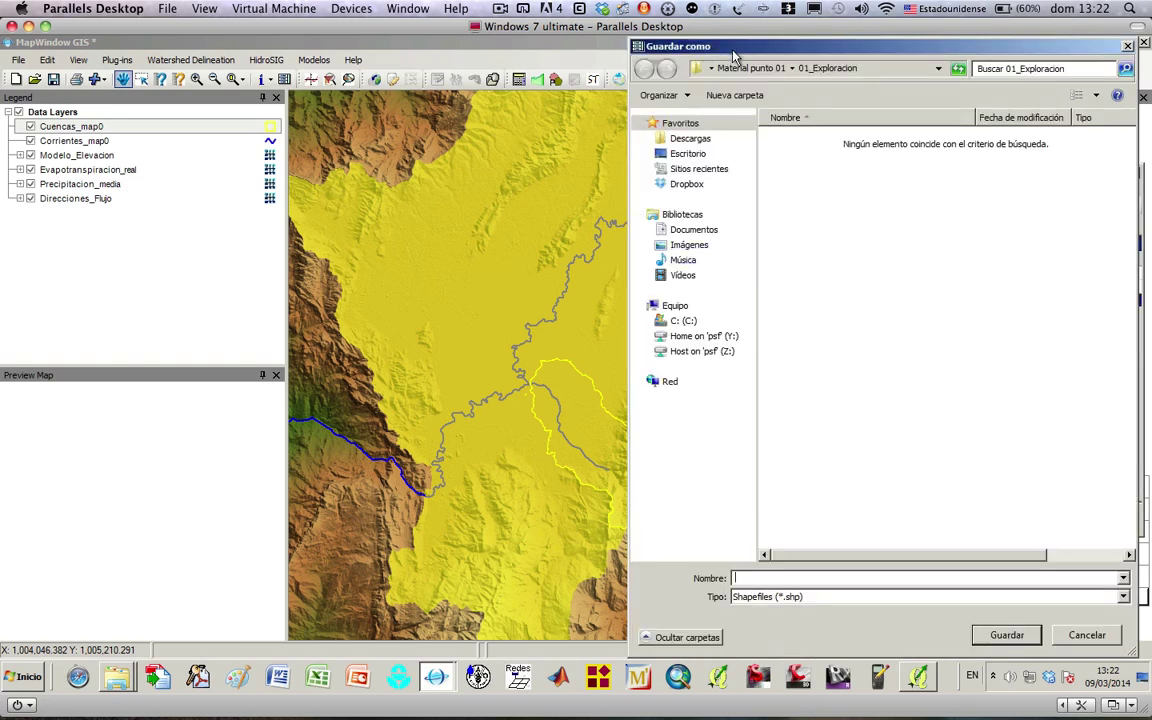
left_click_drag(735, 52, 451, 52)
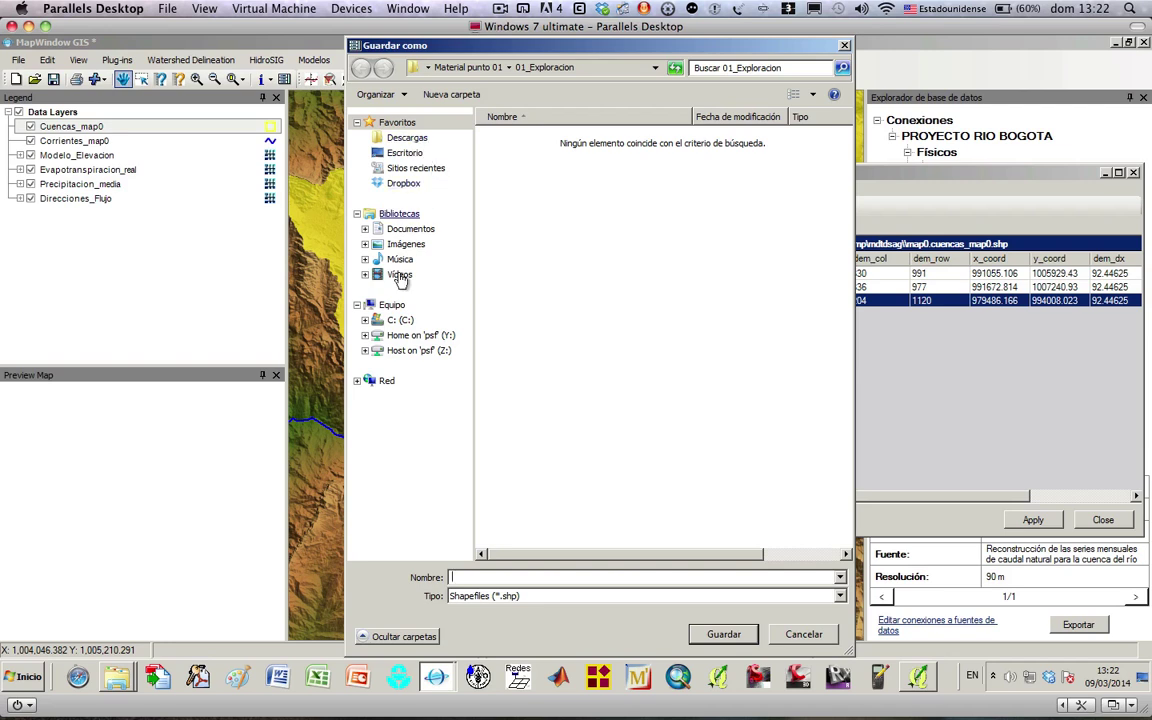
left_click(370, 152)
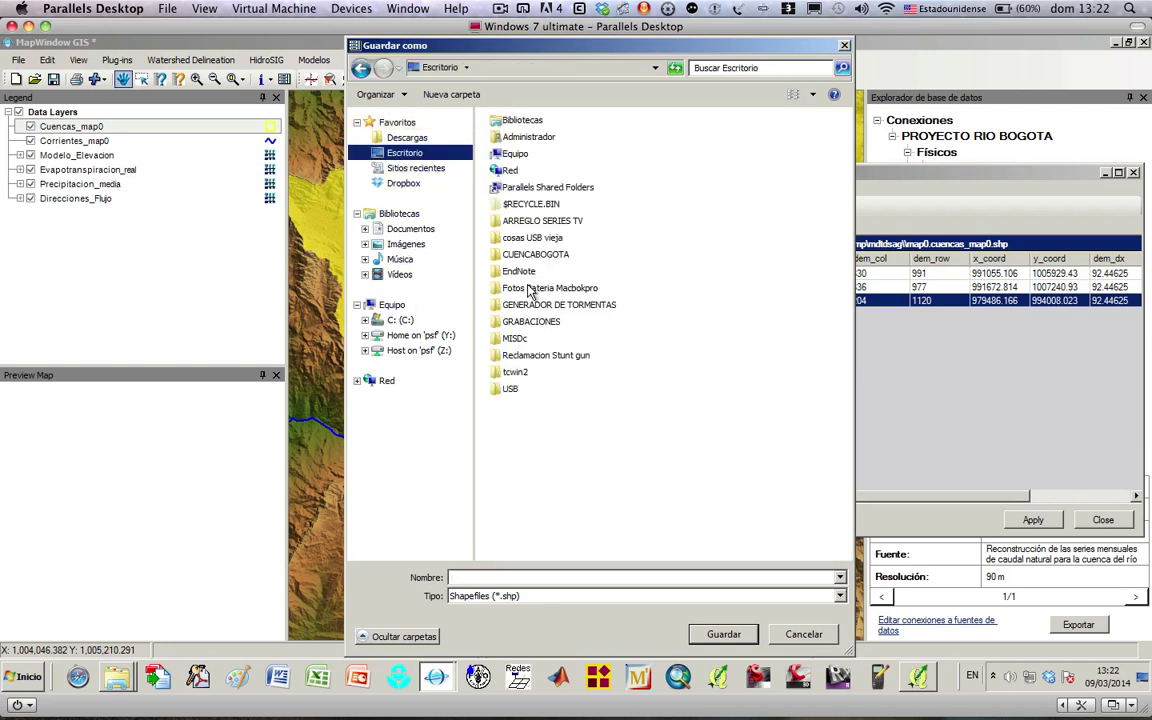
double_click(530, 254)
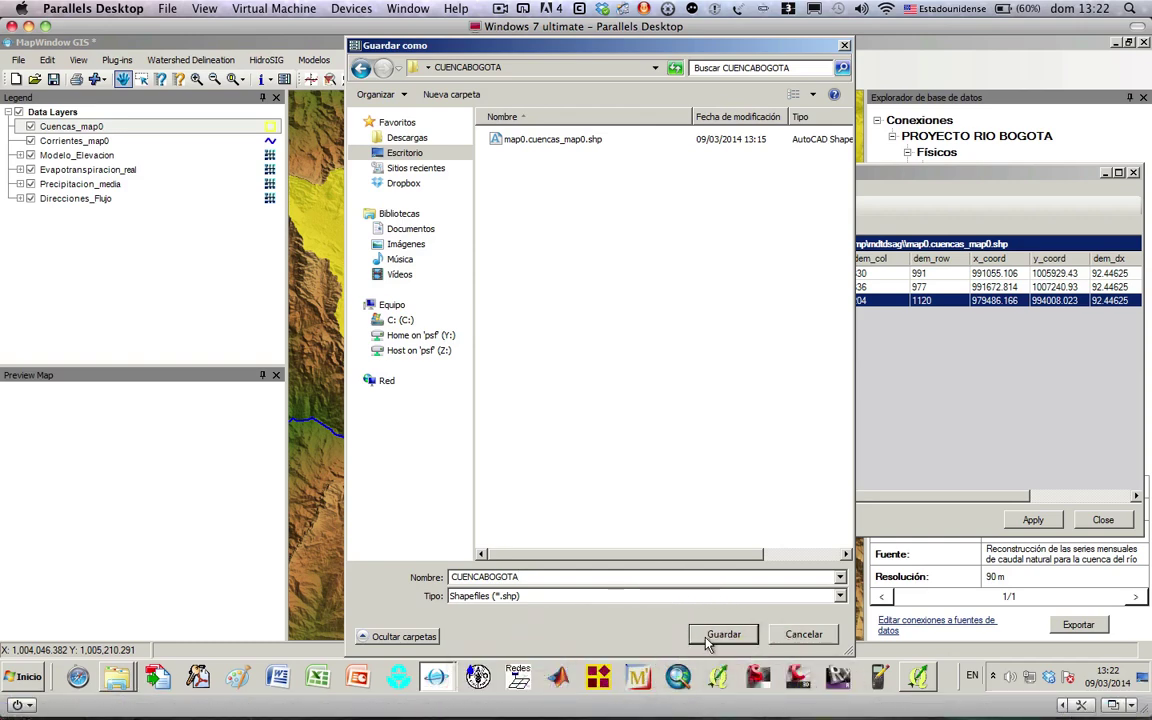
- Save the exported basin as the shapefile CUENCABOGOTA without loading it into the map, and close the attribute table
left_click_drag(522, 577, 435, 577)
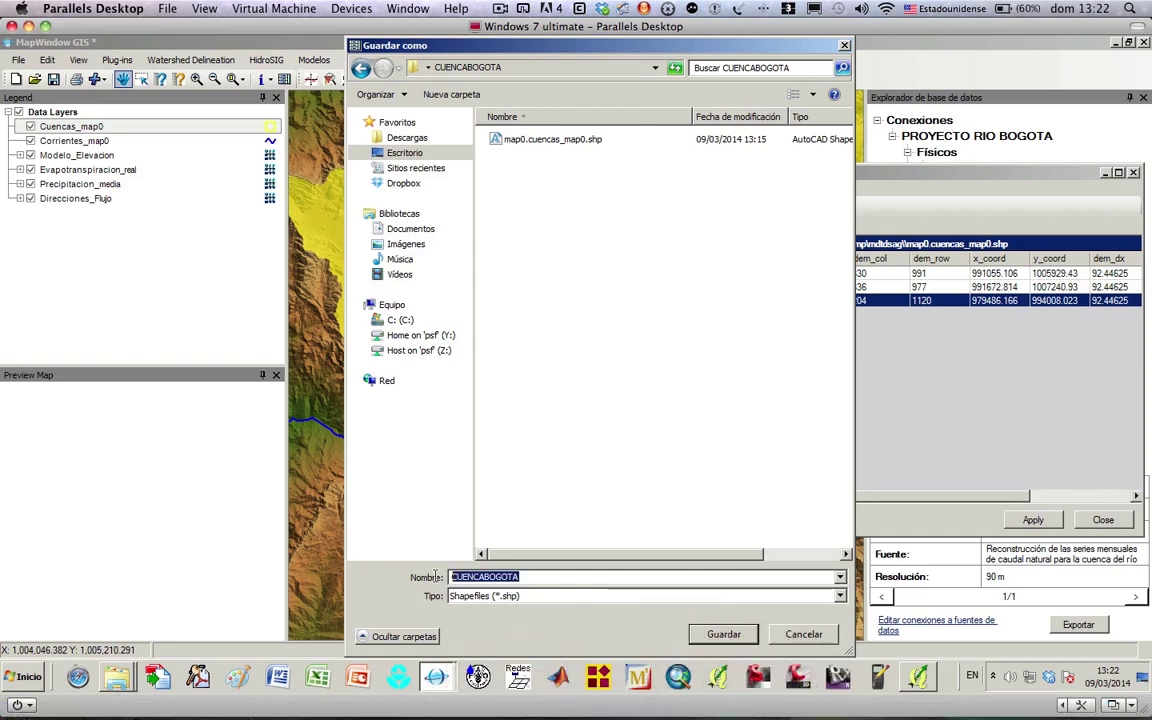
left_click(565, 582)
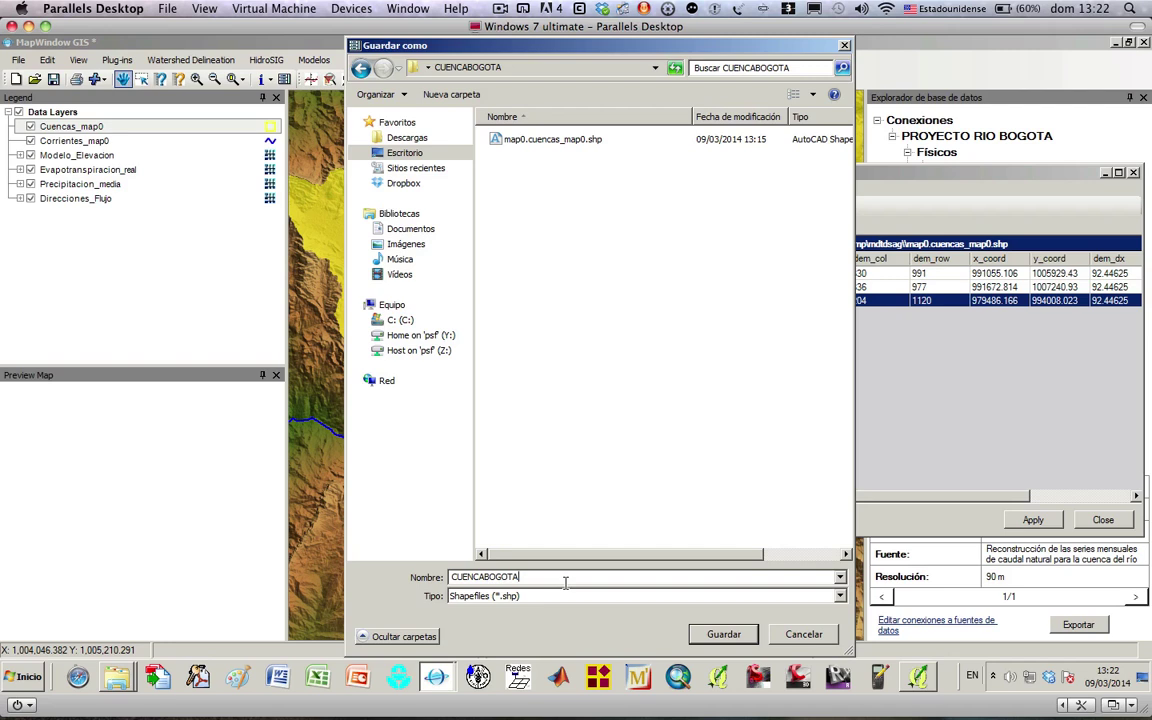
double_click(488, 578)
left_click(521, 578)
left_click(722, 634)
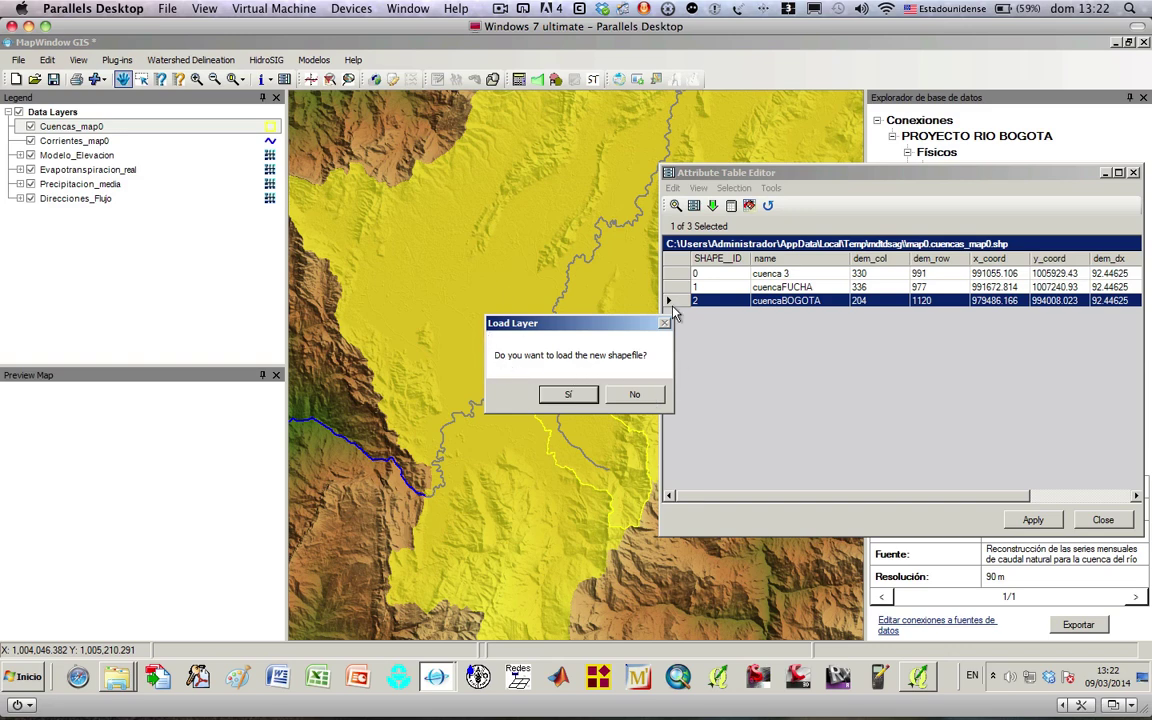
left_click(636, 396)
left_click_drag(870, 172, 446, 173)
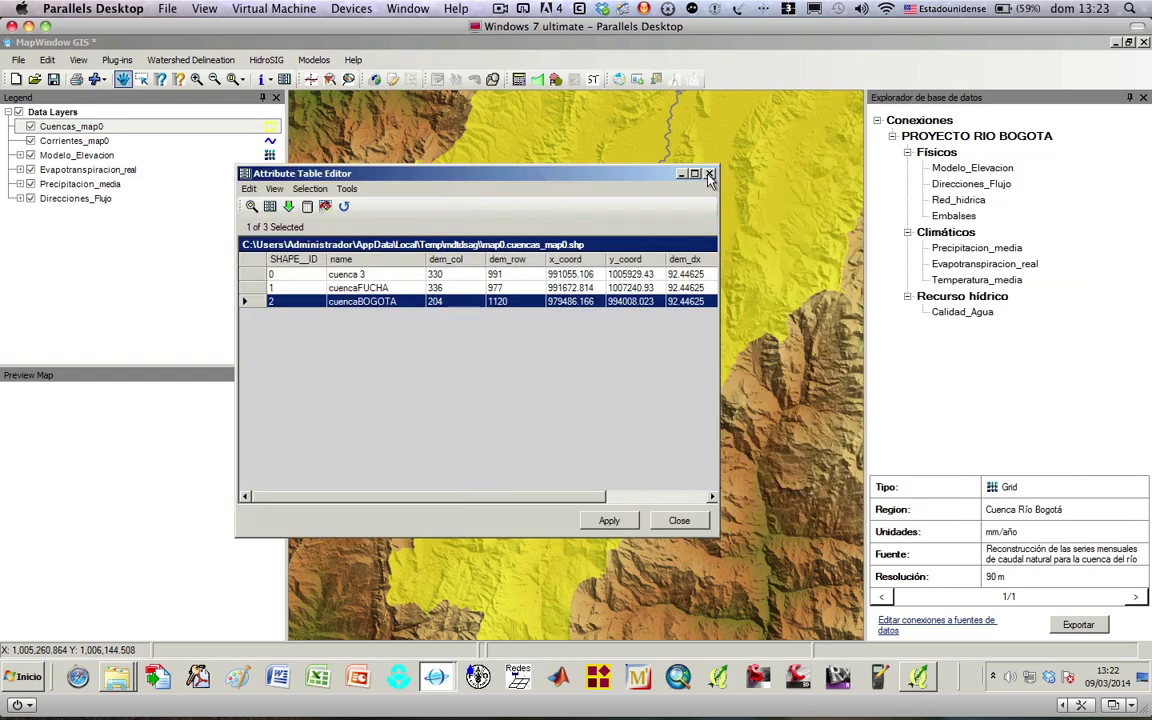
left_click(709, 175)
- Reopen the desktop folder CUENCABOGOTA to check the exported CUENCABOGOTA shapefile components, and close the folder window
mouse_move(120, 666)
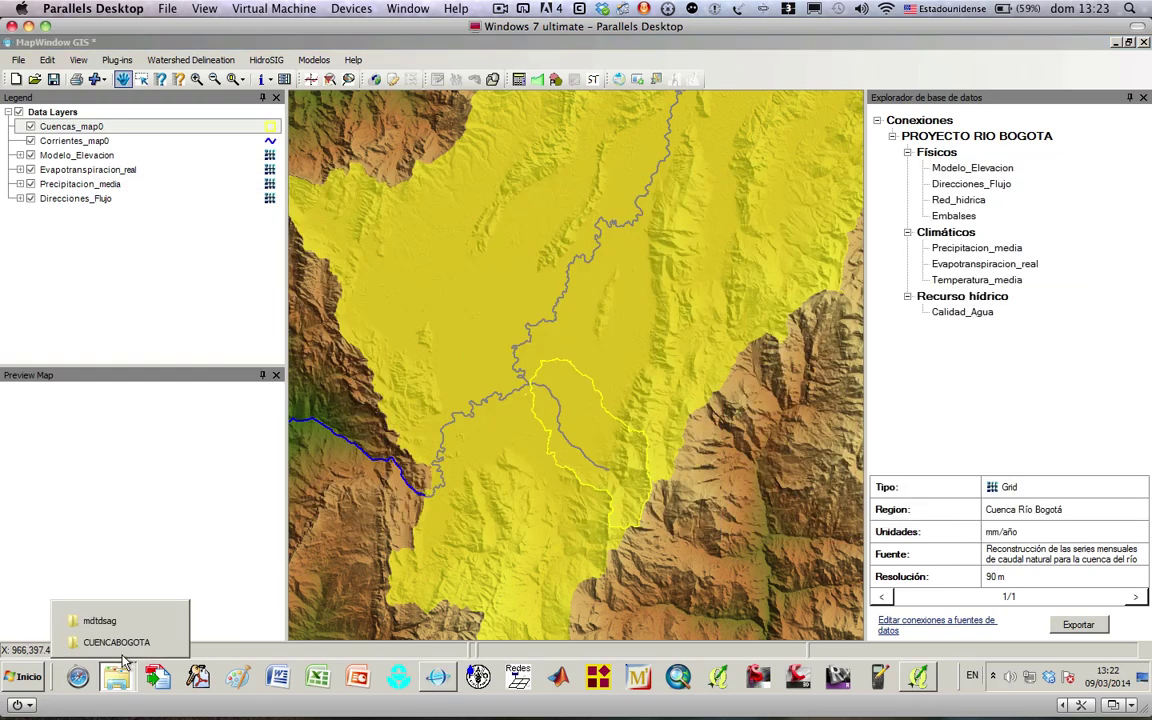
left_click(120, 643)
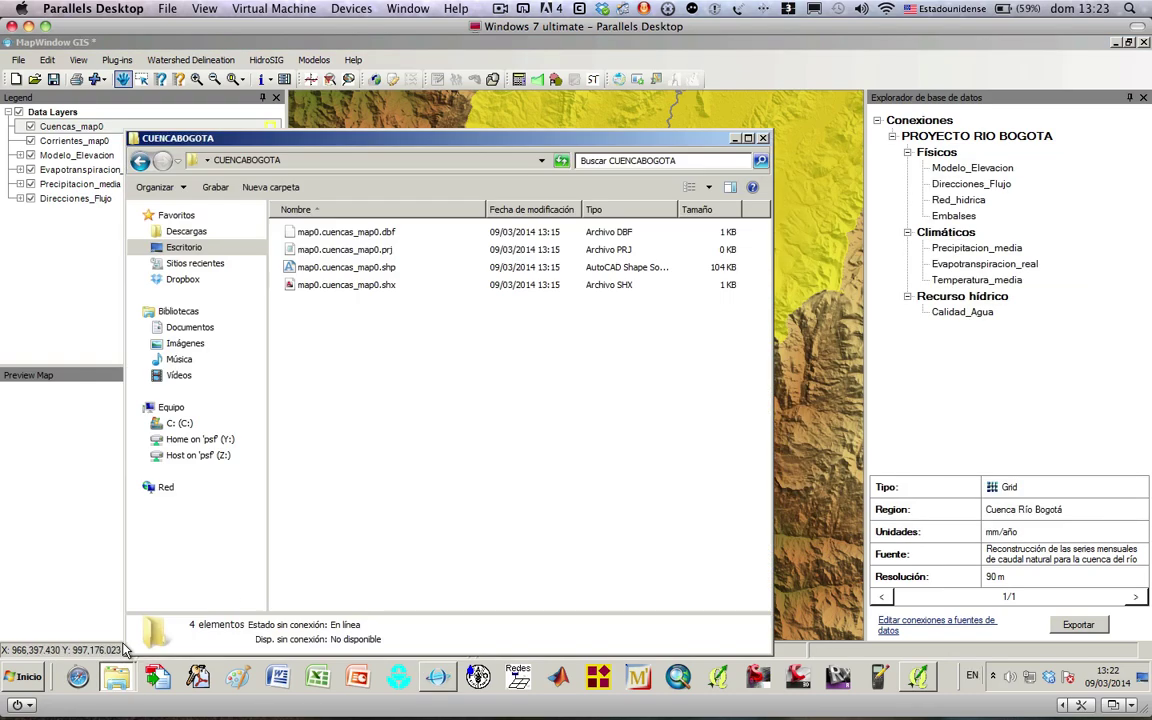
left_click(116, 677)
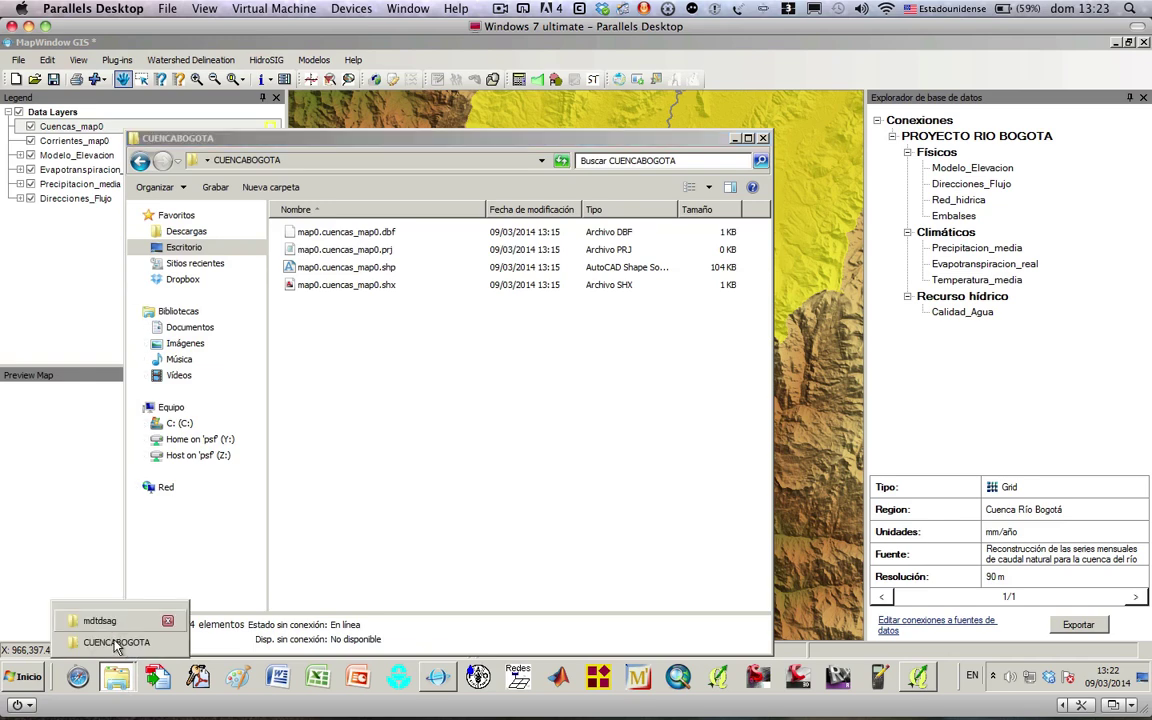
left_click(140, 161)
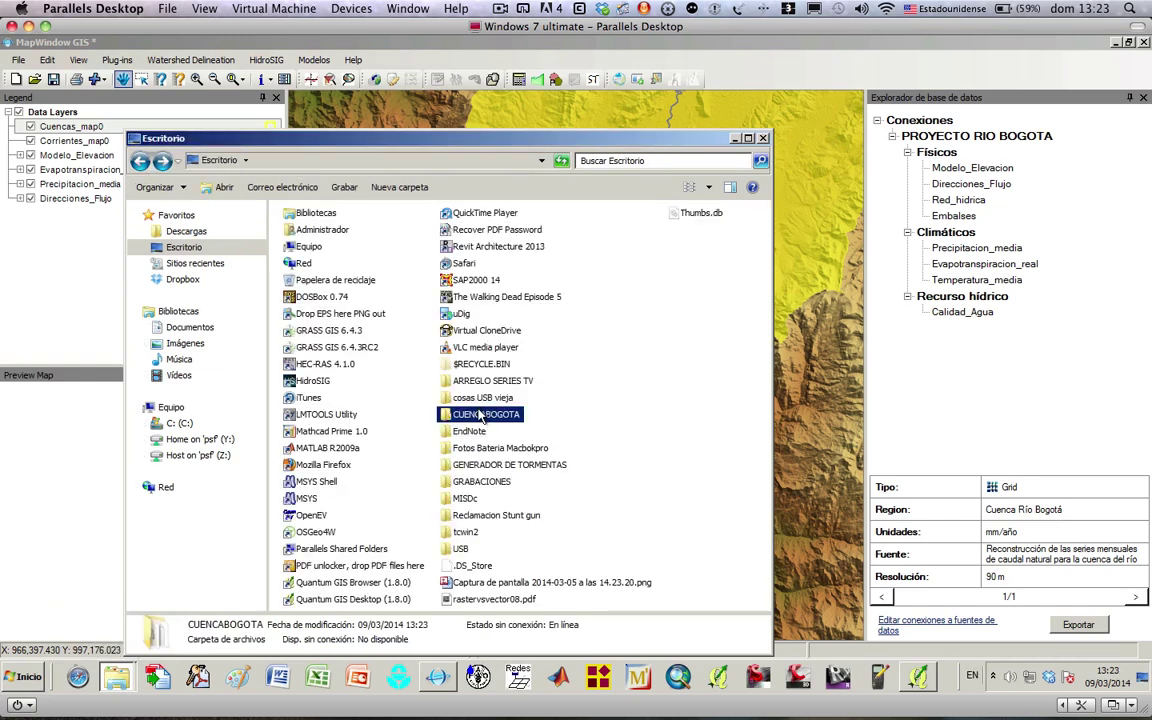
double_click(481, 416)
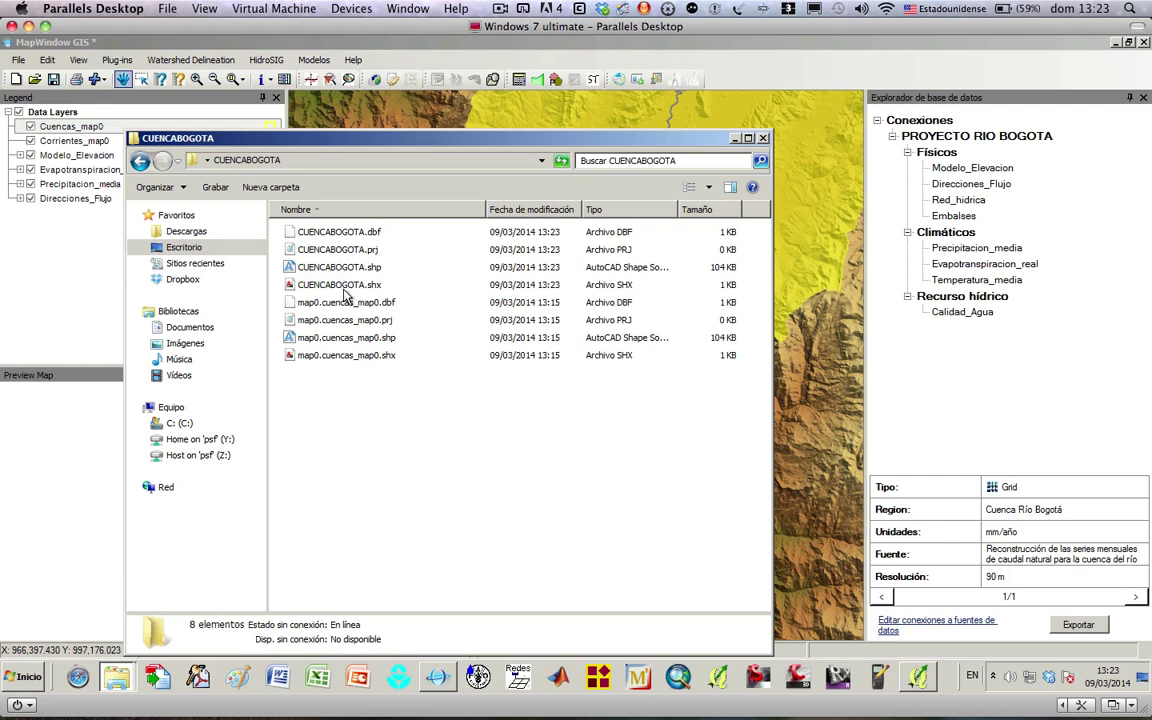
left_click(340, 234)
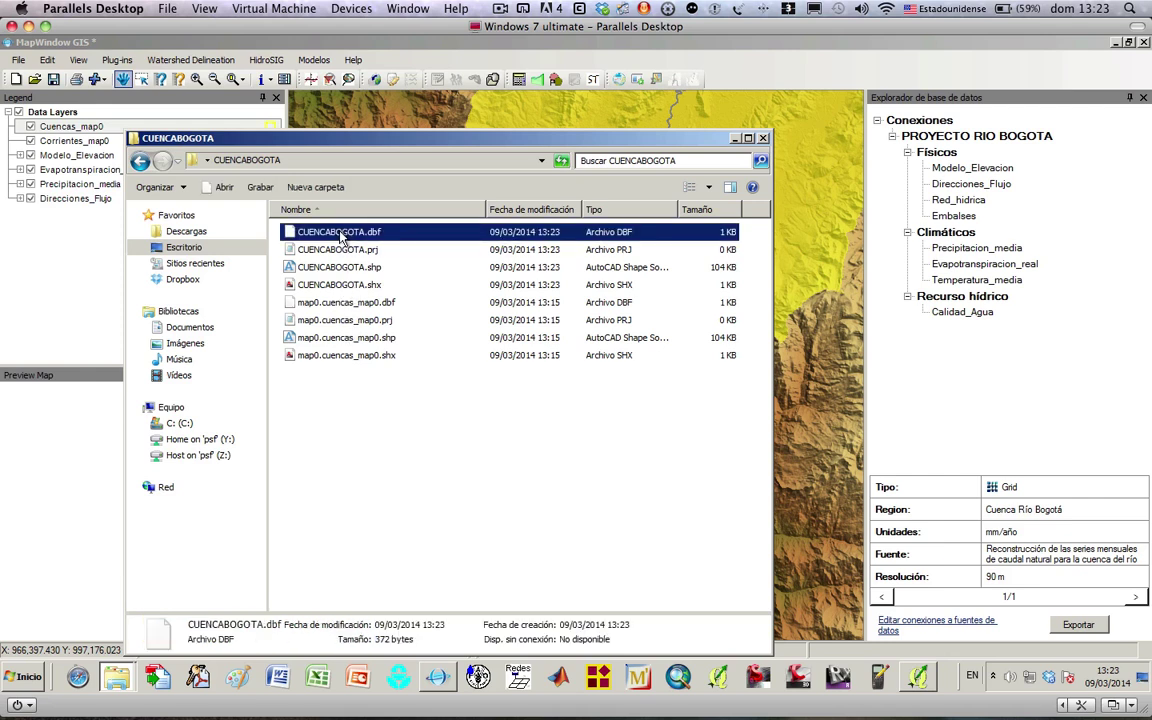
key("shift+Down")
key("shift+Down")
key("shift+Down")
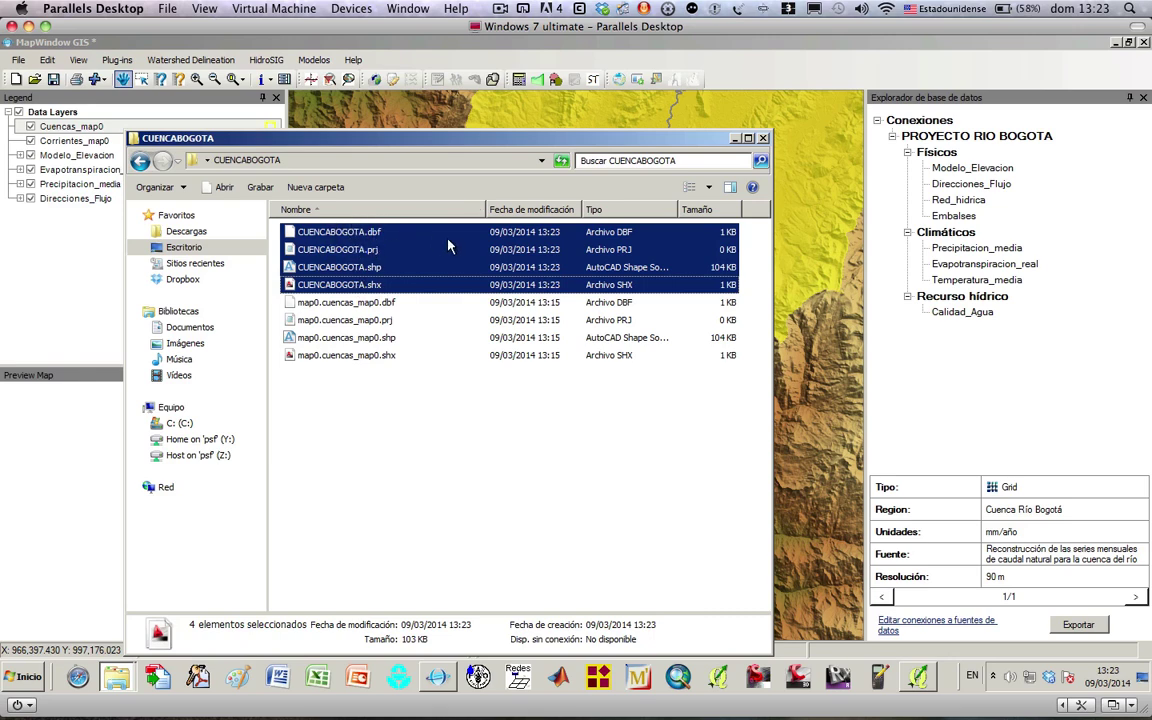
left_click(763, 139)
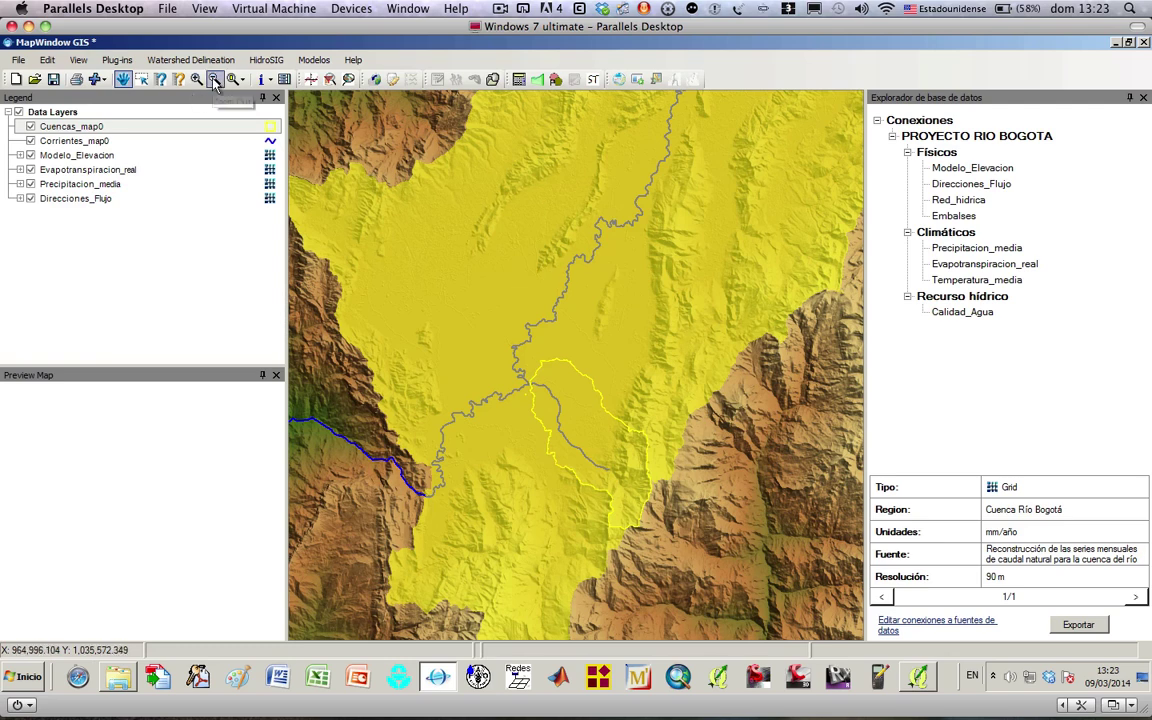
- Clear the highlighted Bogotá basin selection on the map and make Cuencas_map0 the active layer
left_click(61, 66)
mouse_move(86, 71)
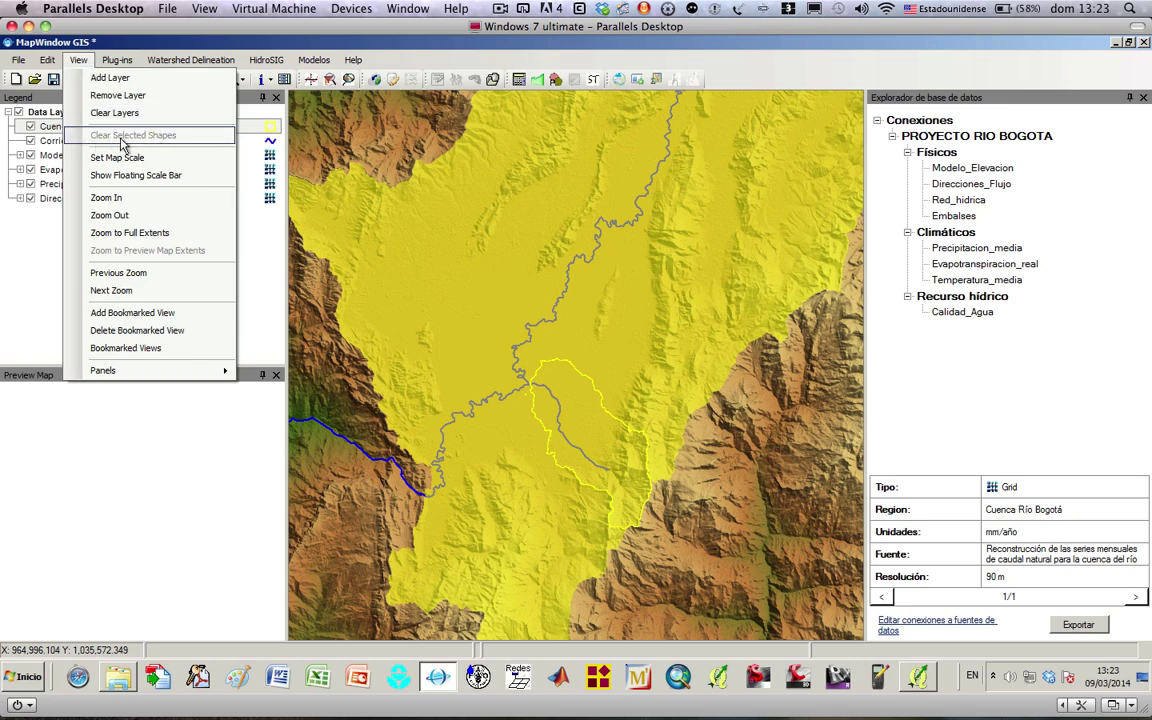
left_click(44, 267)
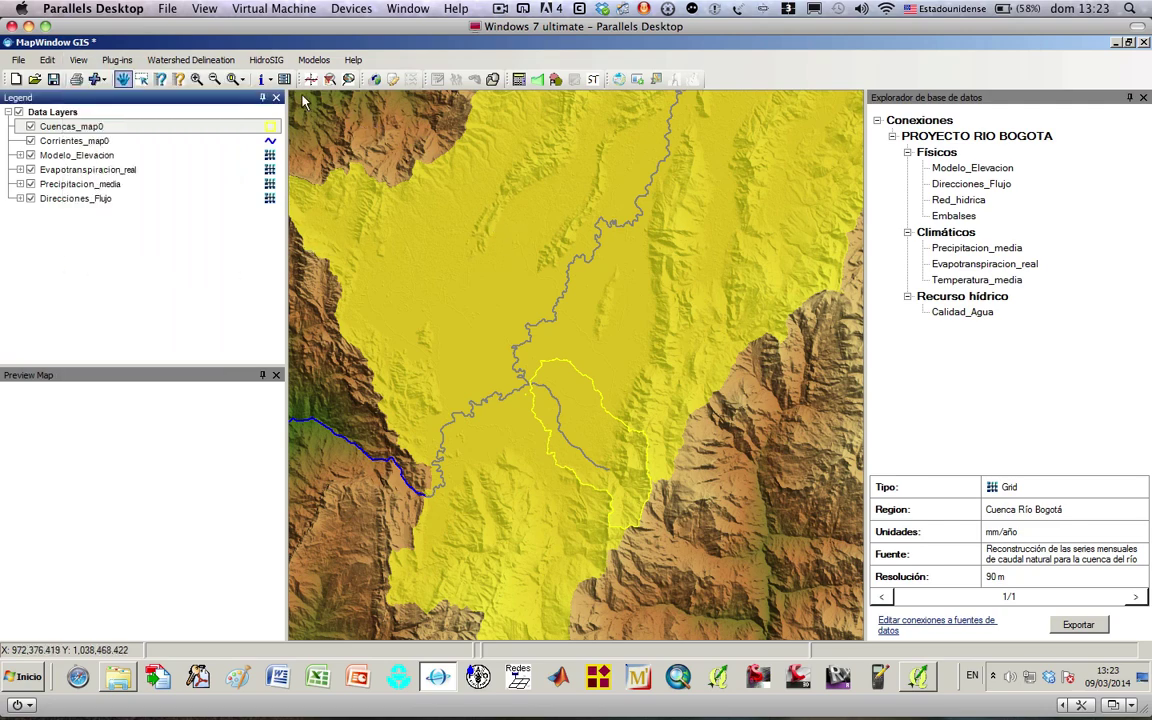
left_click(214, 79)
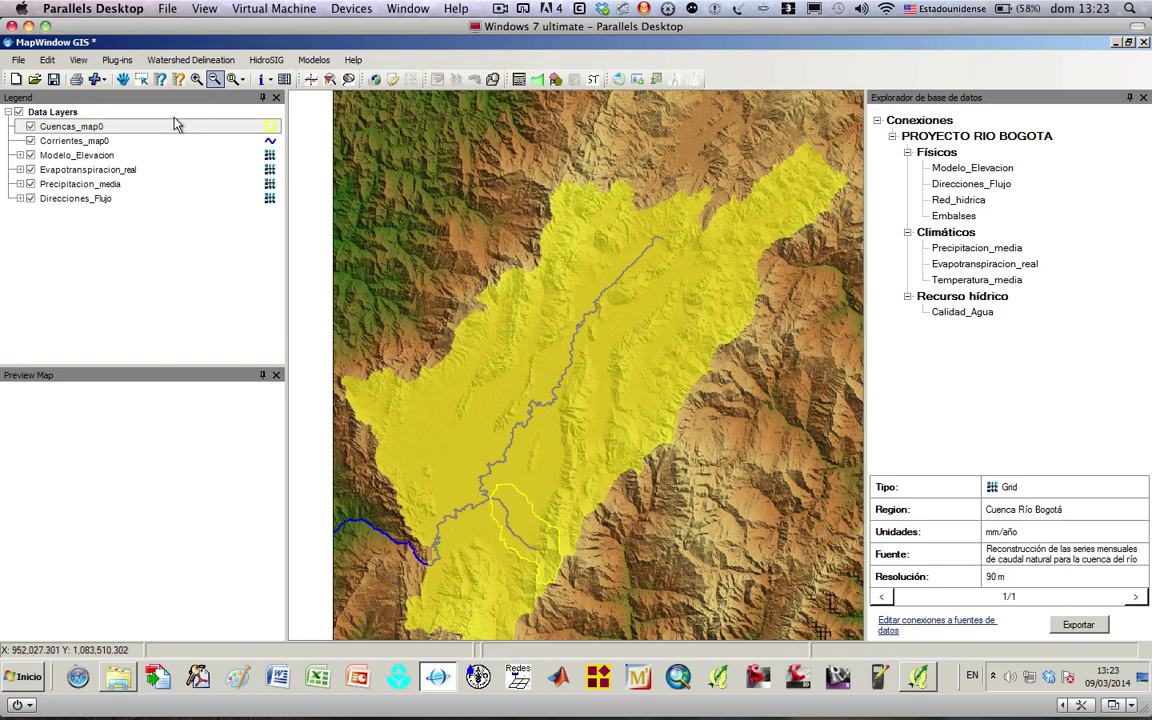
left_click(149, 154)
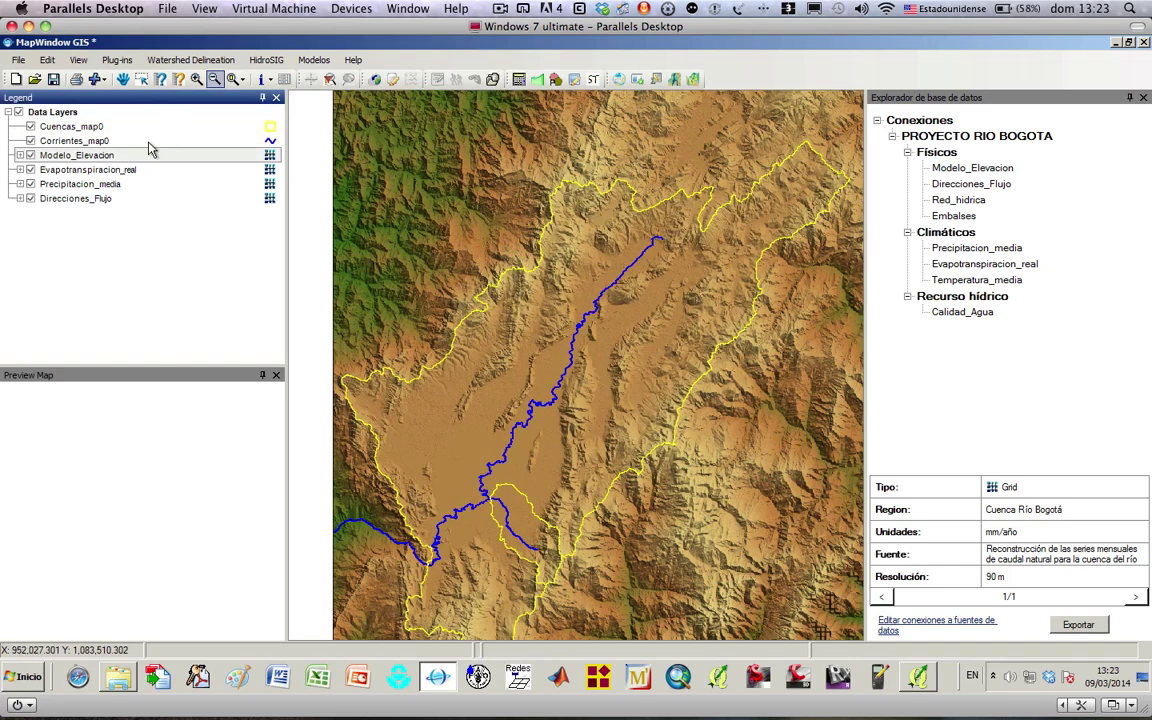
left_click(122, 138)
left_click(120, 125)
- Open HidroSIG's Estimación de caudales tool and choose the cuencaBOGOTA basin from the Cuencas_map0 layer
left_click(255, 62)
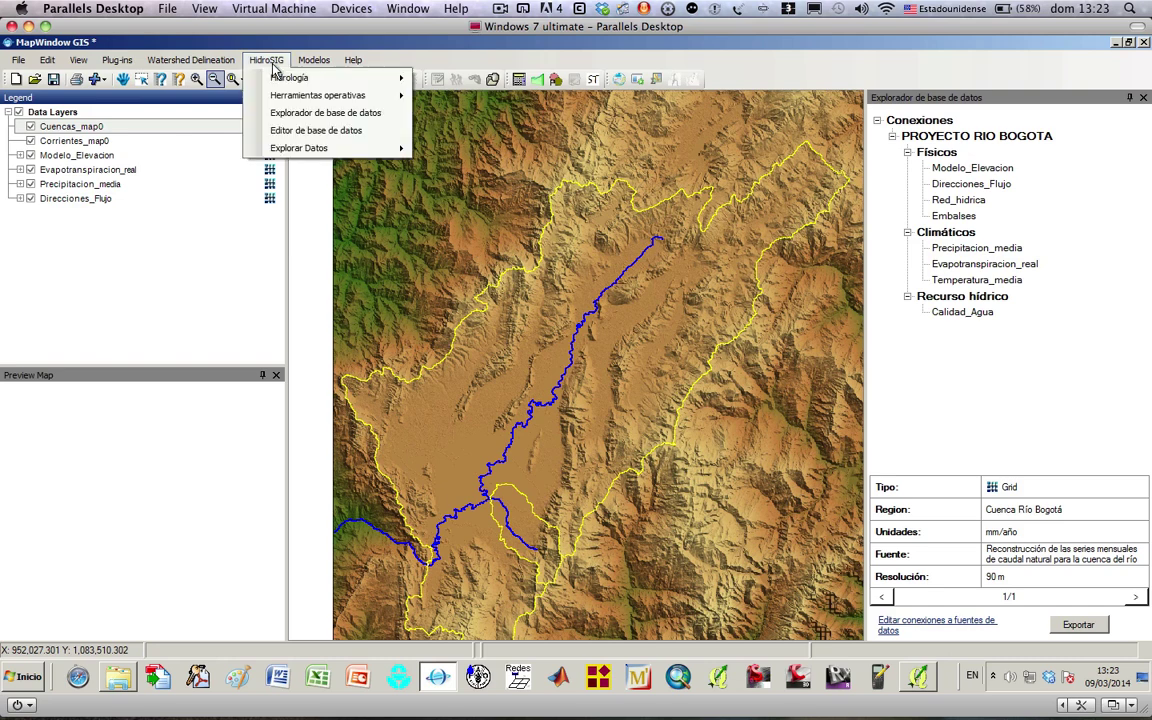
mouse_move(390, 77)
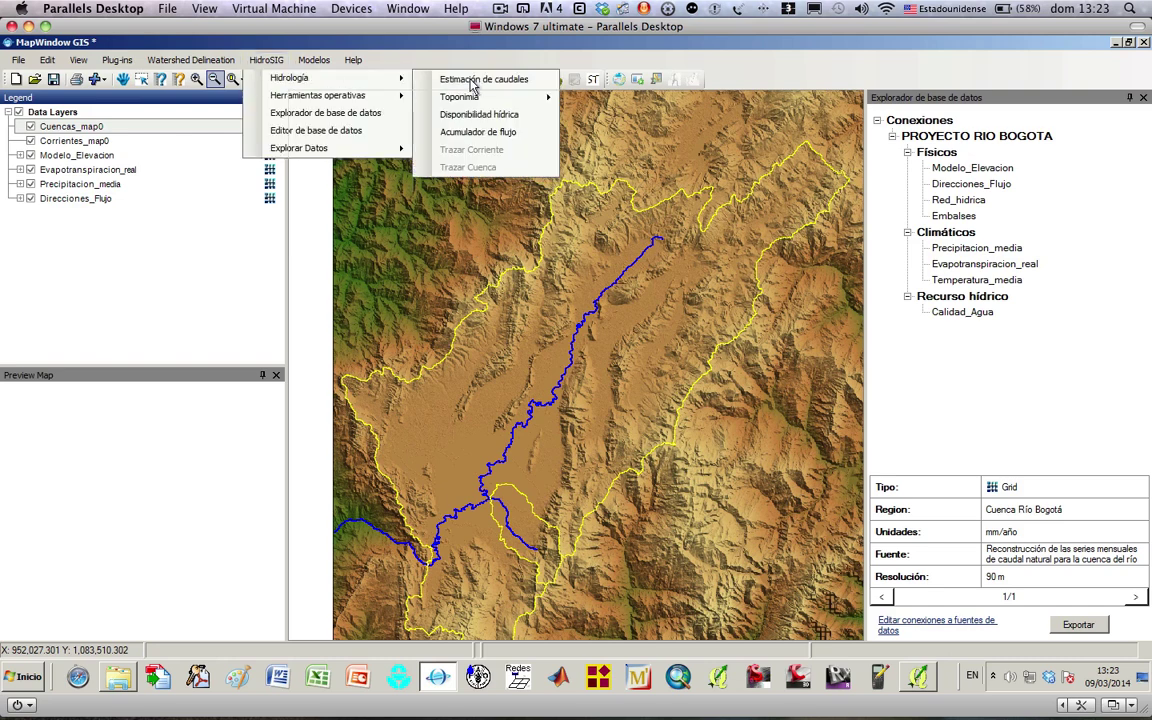
left_click(472, 82)
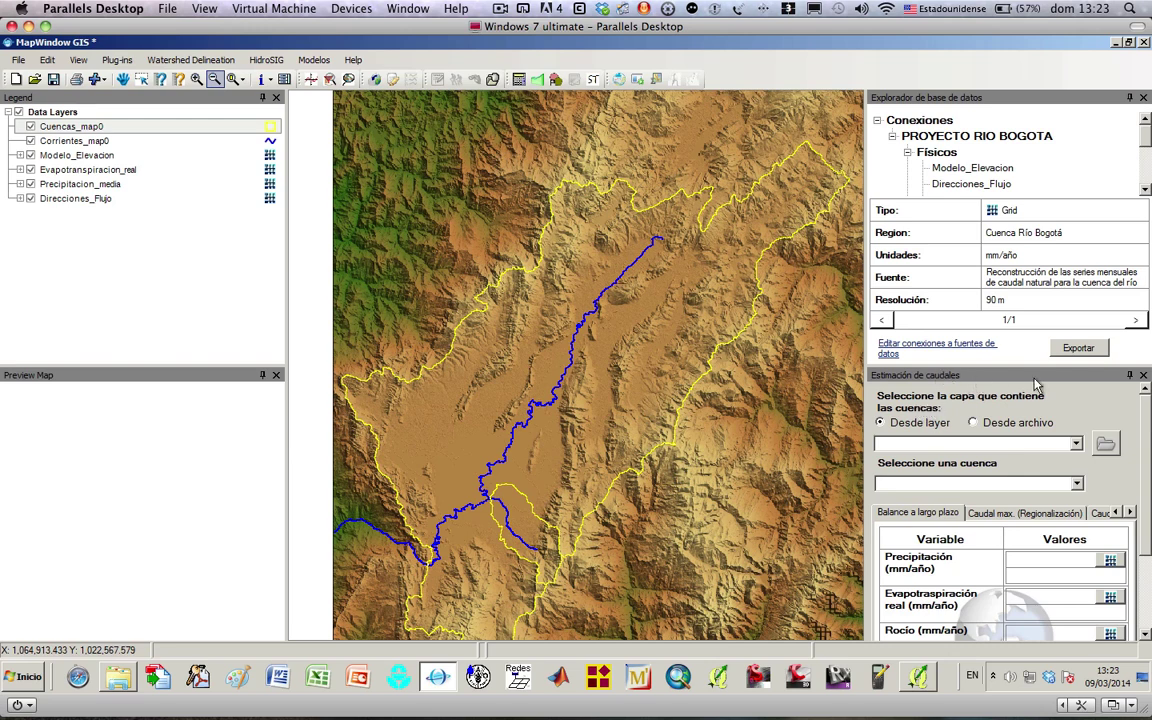
left_click(1076, 446)
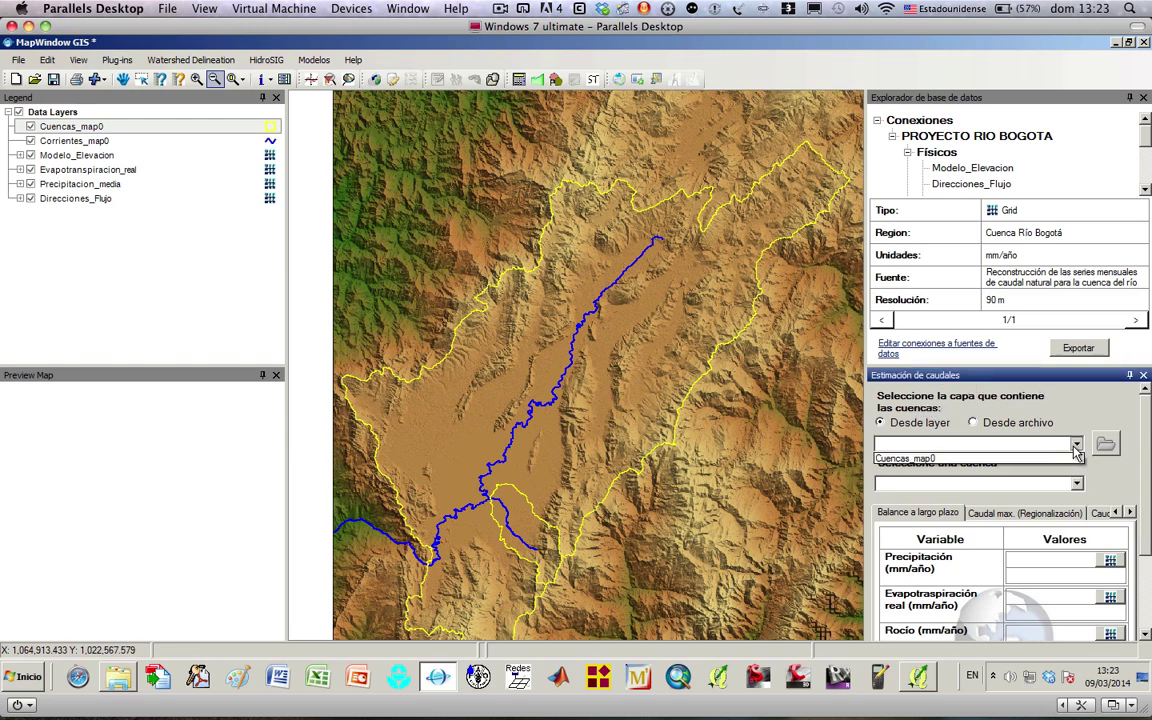
left_click(902, 459)
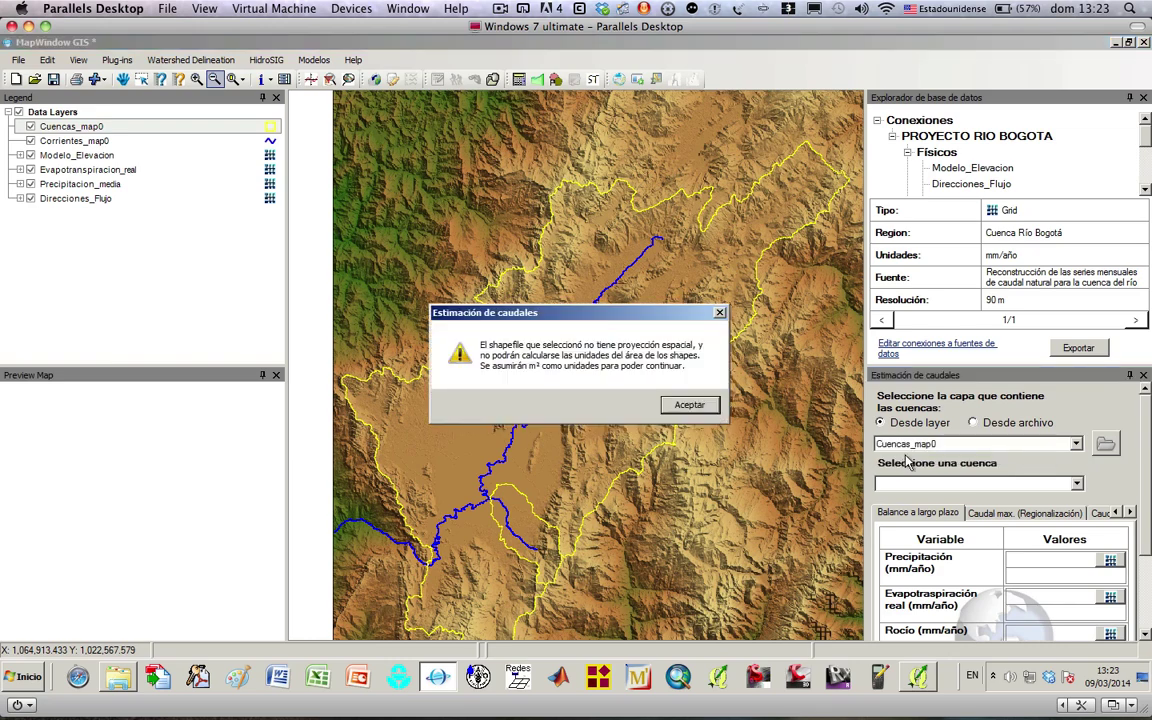
left_click(689, 407)
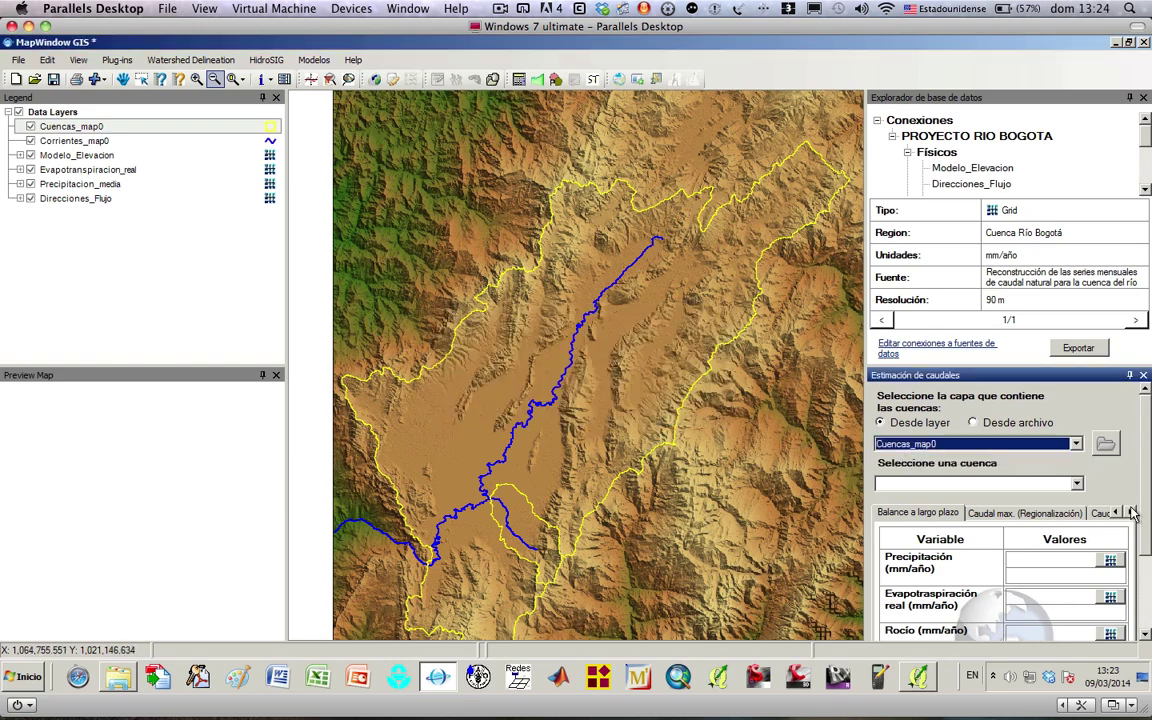
left_click(1077, 485)
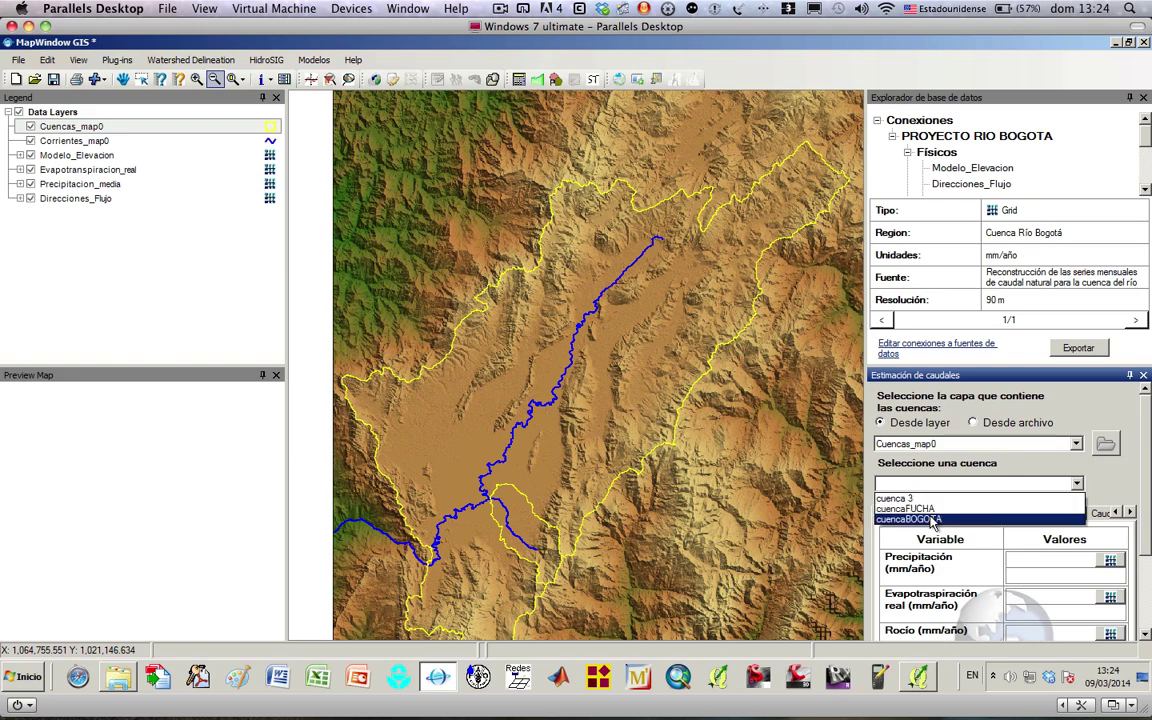
left_click(932, 520)
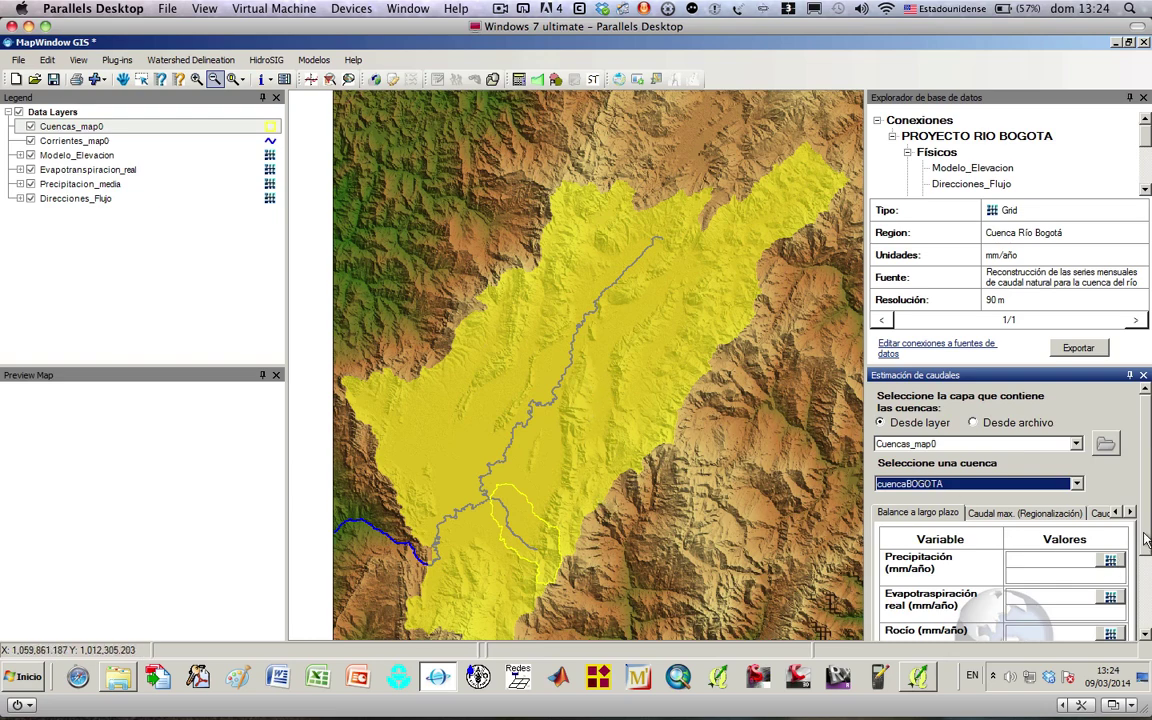
- Assign the Precipitacion_media layer to the precipitation variable of the long-term water balance
scroll(1147, 540, "down", 2)
left_click(1052, 474)
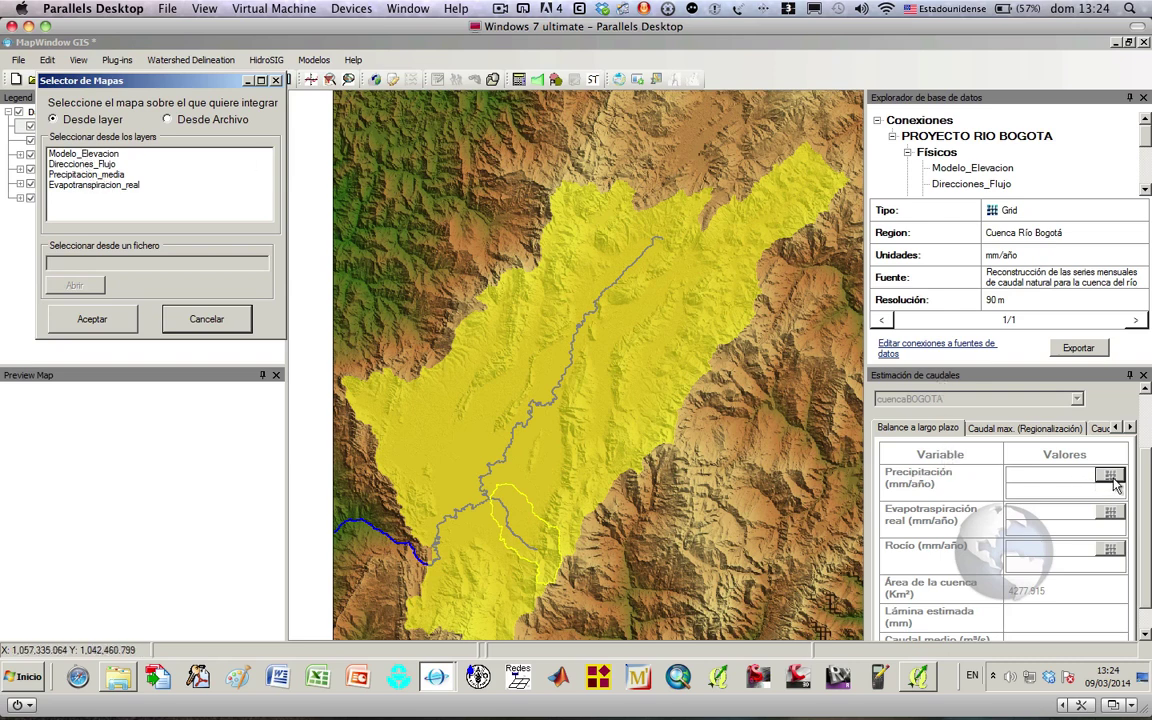
left_click(86, 176)
left_click(111, 320)
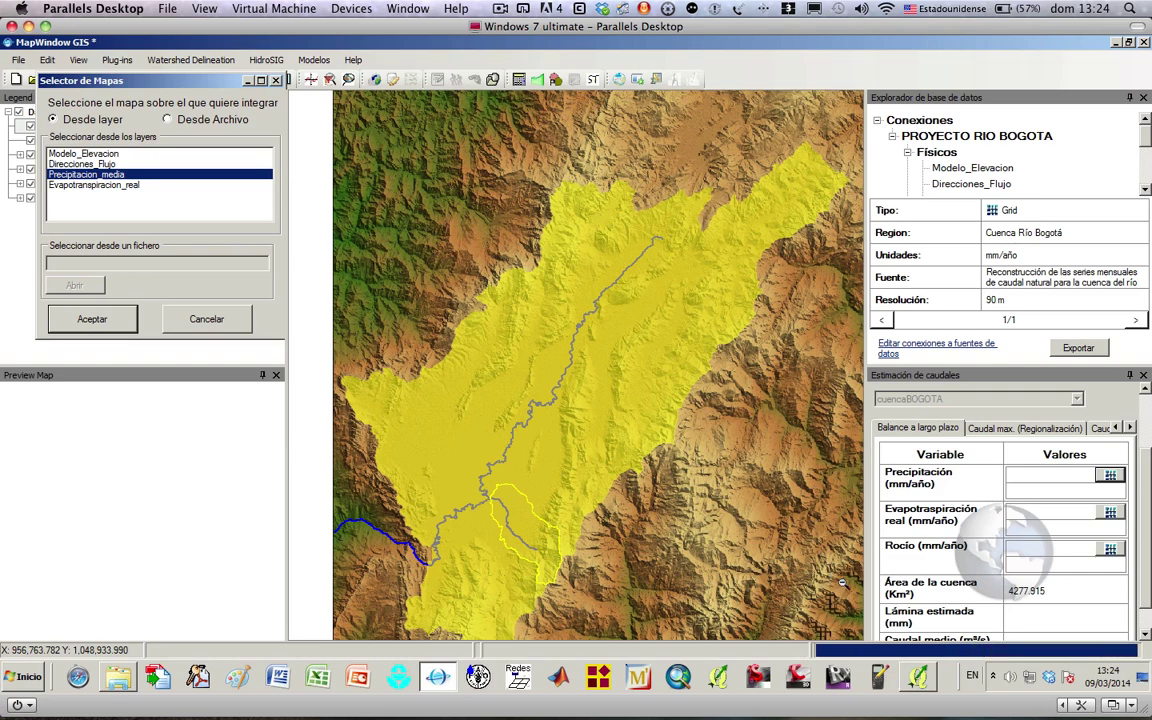
- Assign the Evapotranspiracion_real layer to the real evapotranspiration variable and display the basin's estimated mean flow
left_click(1110, 512)
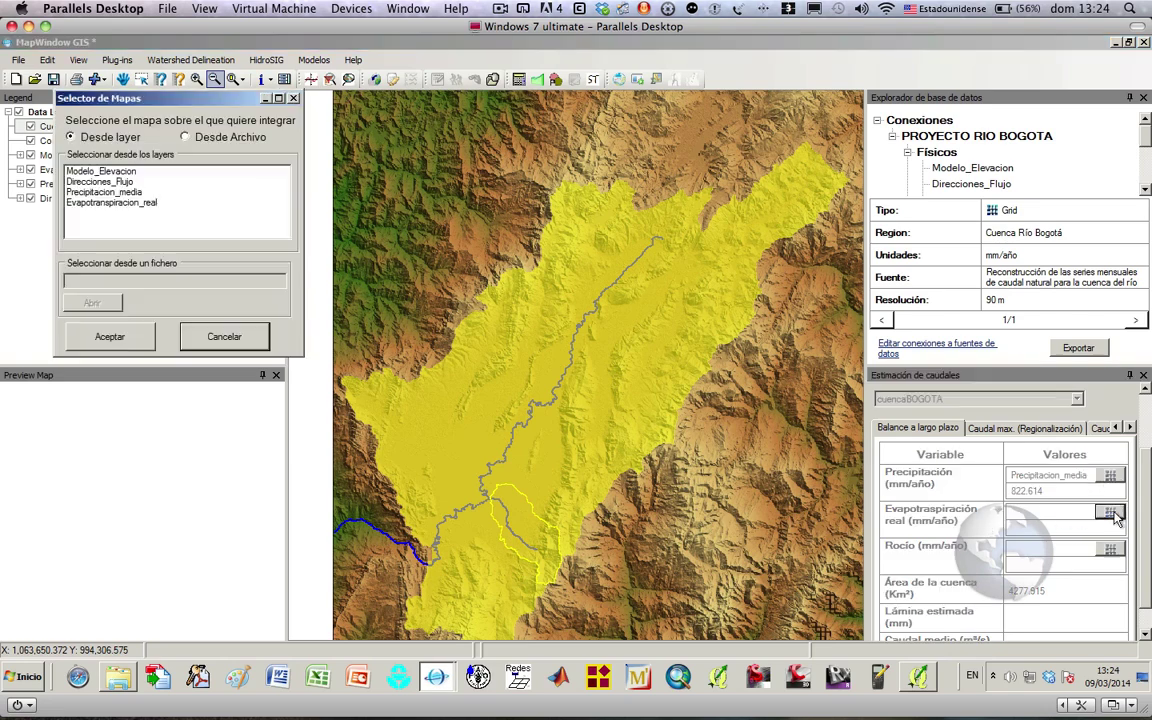
left_click(135, 202)
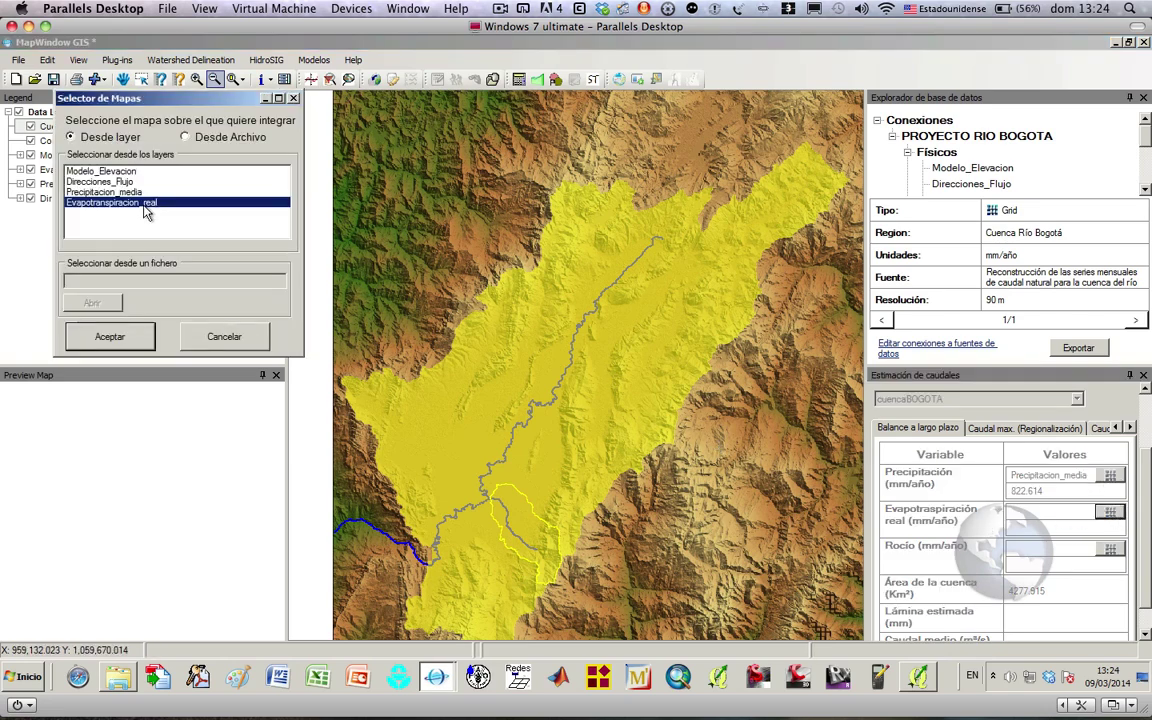
left_click(115, 334)
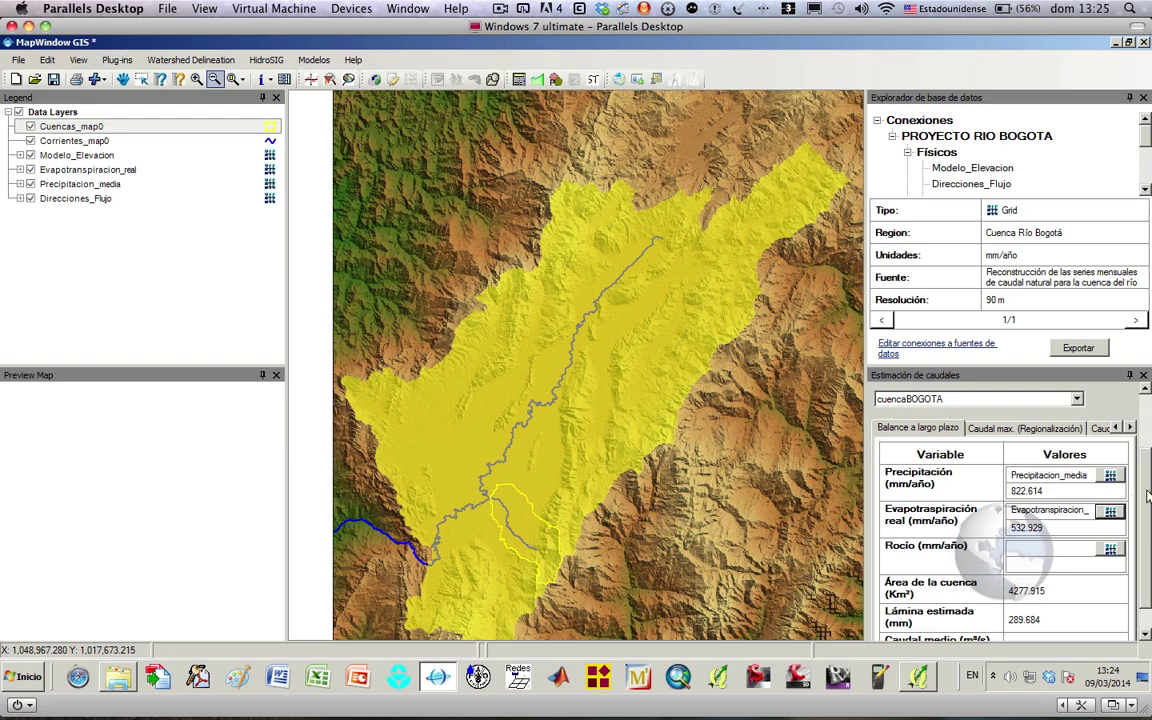
left_click_drag(1147, 495, 1146, 530)
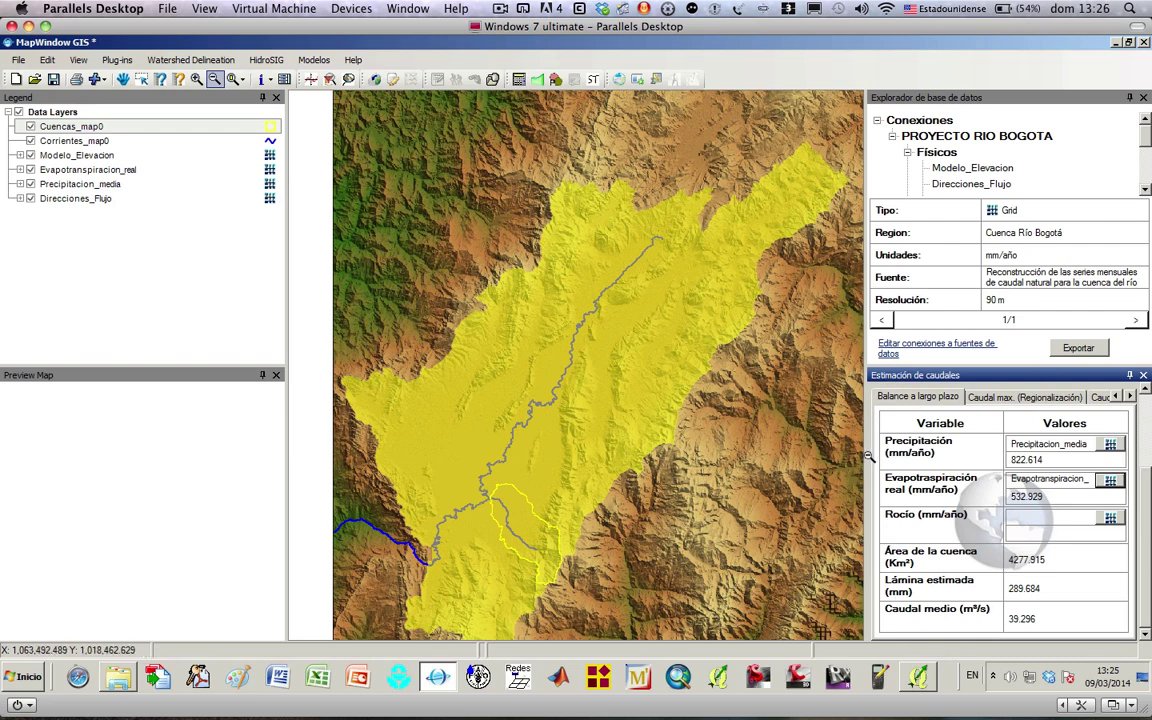
left_click(123, 79)
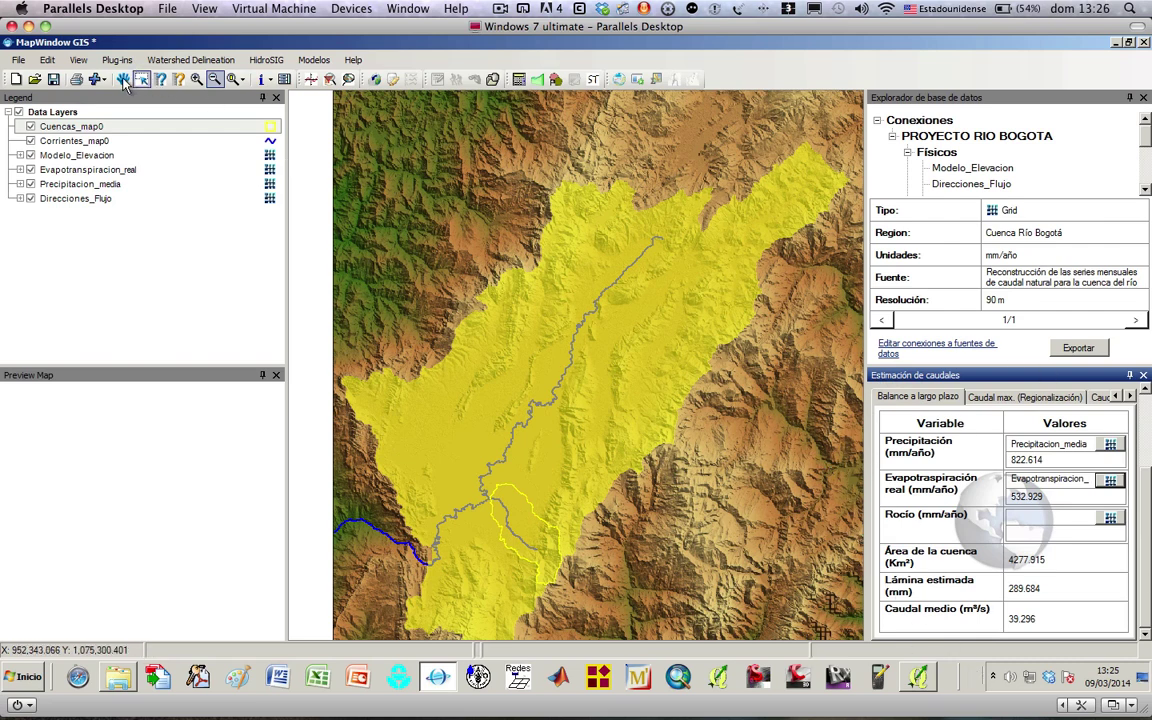
left_click_drag(490, 288, 531, 182)
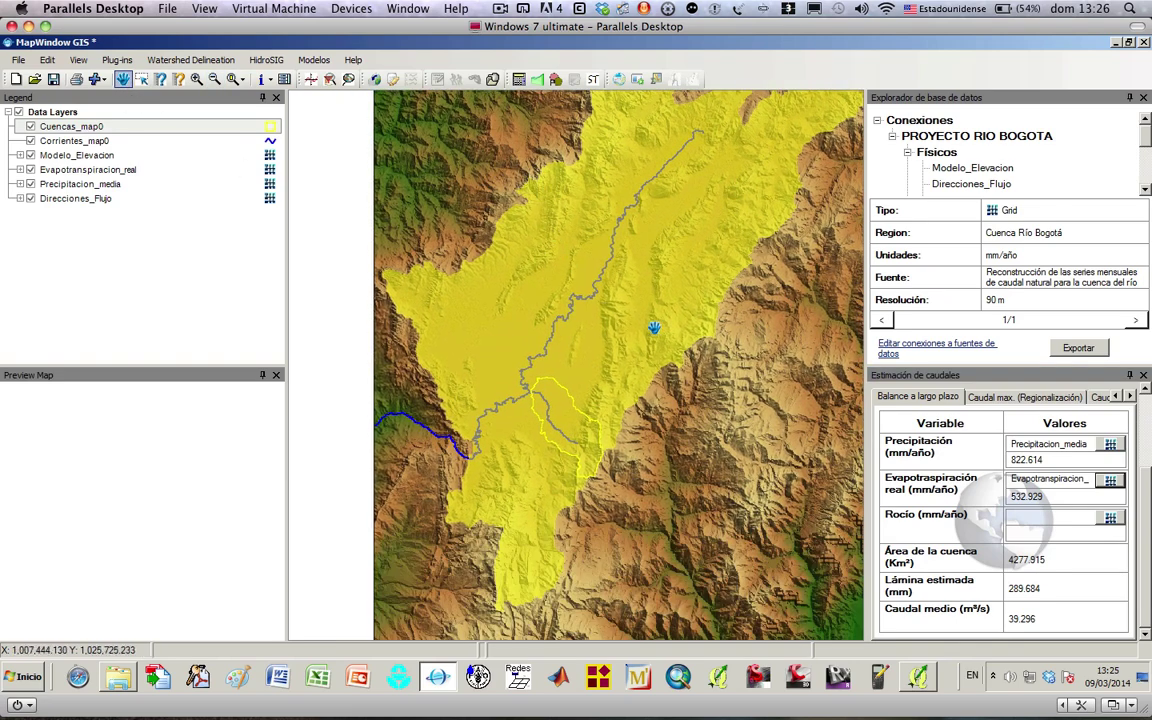
left_click_drag(649, 325, 620, 301)
left_click_drag(597, 398, 571, 424)
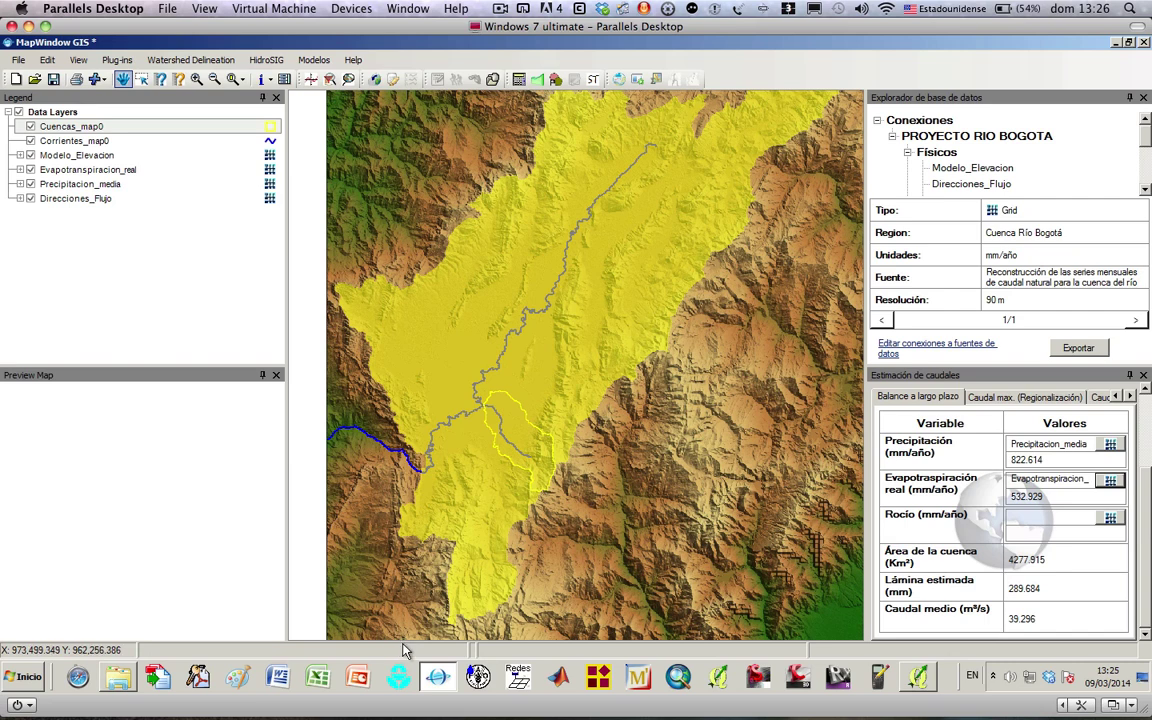
- Minimize MapWindow GIS and switch to the open QGIS 2.2.0-Valmiera window
mouse_move(438, 678)
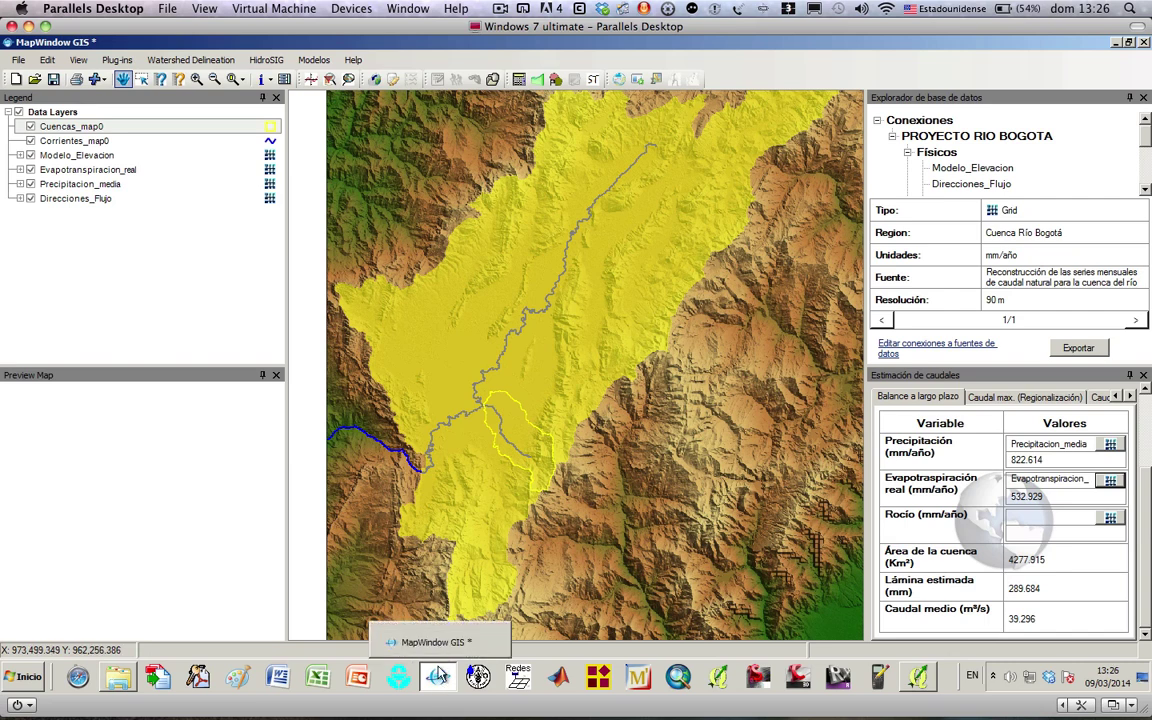
left_click(436, 680)
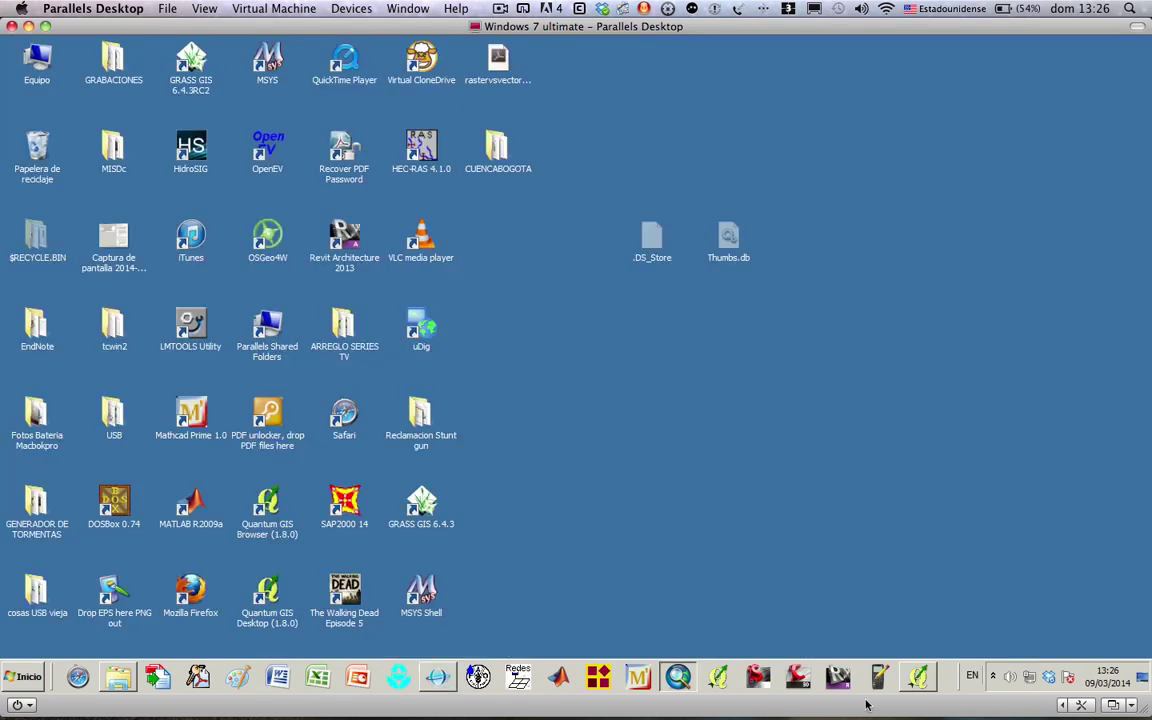
mouse_move(918, 678)
left_click(912, 645)
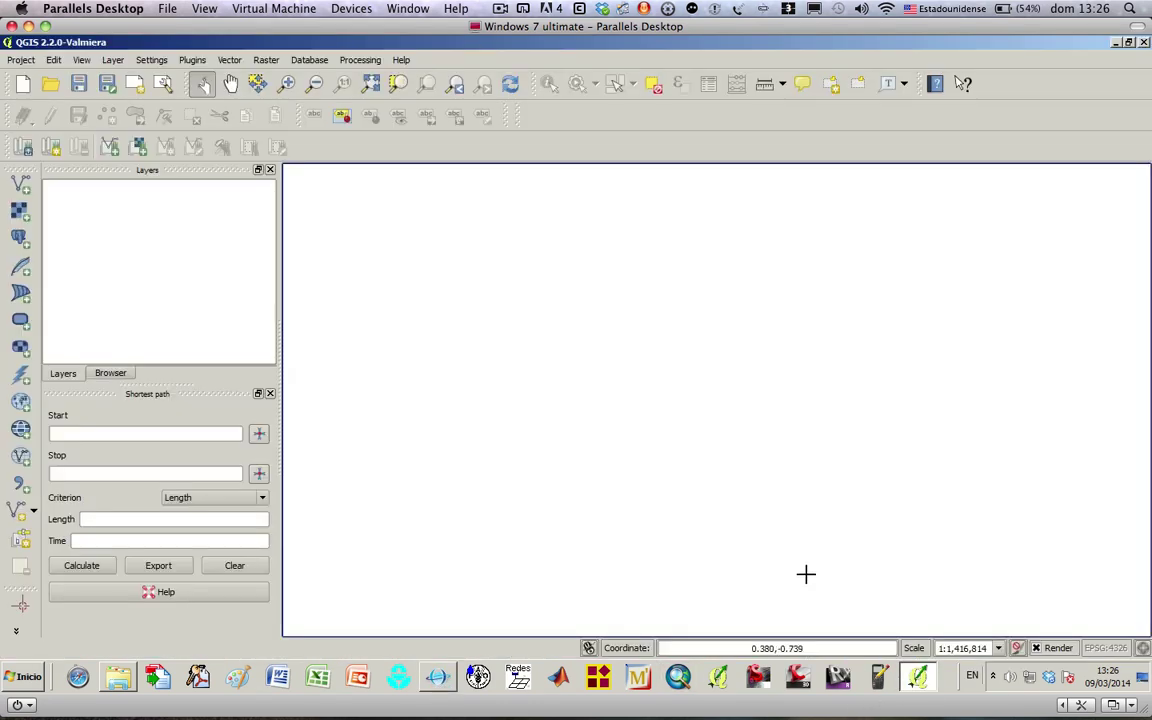
- Minimize QGIS to point out the Quantum GIS Desktop (1.8.0) shortcut on the desktop, and return to QGIS 2.2.0
left_click(1118, 44)
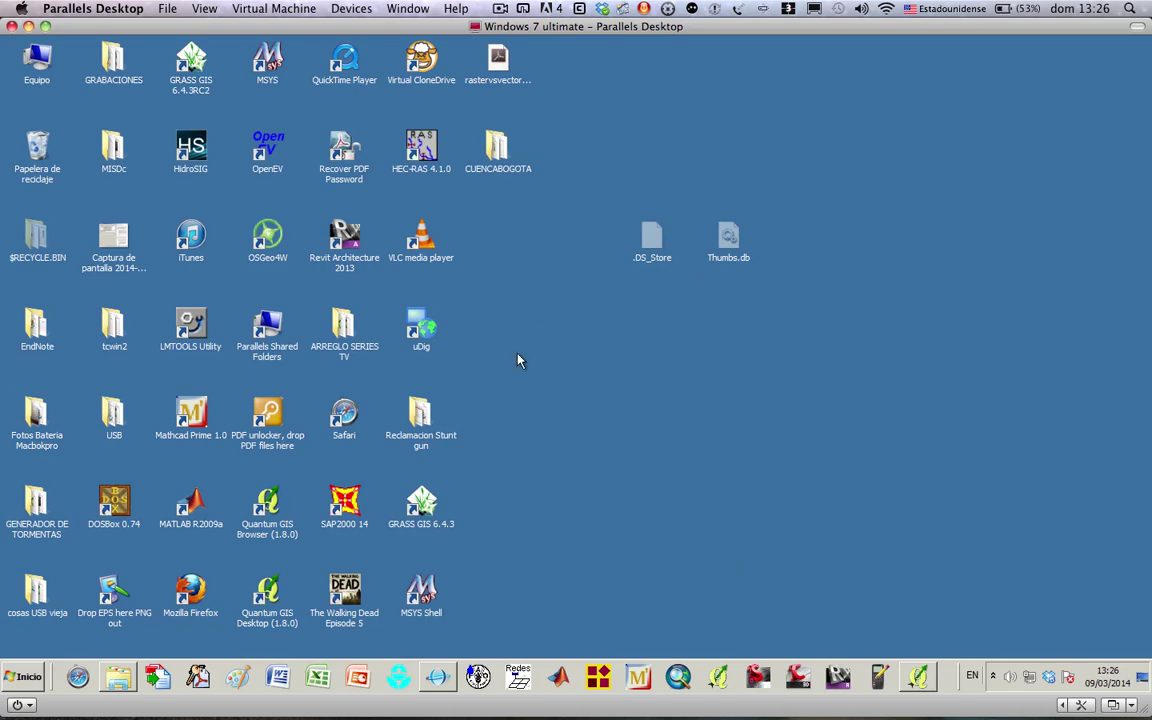
left_click(268, 594)
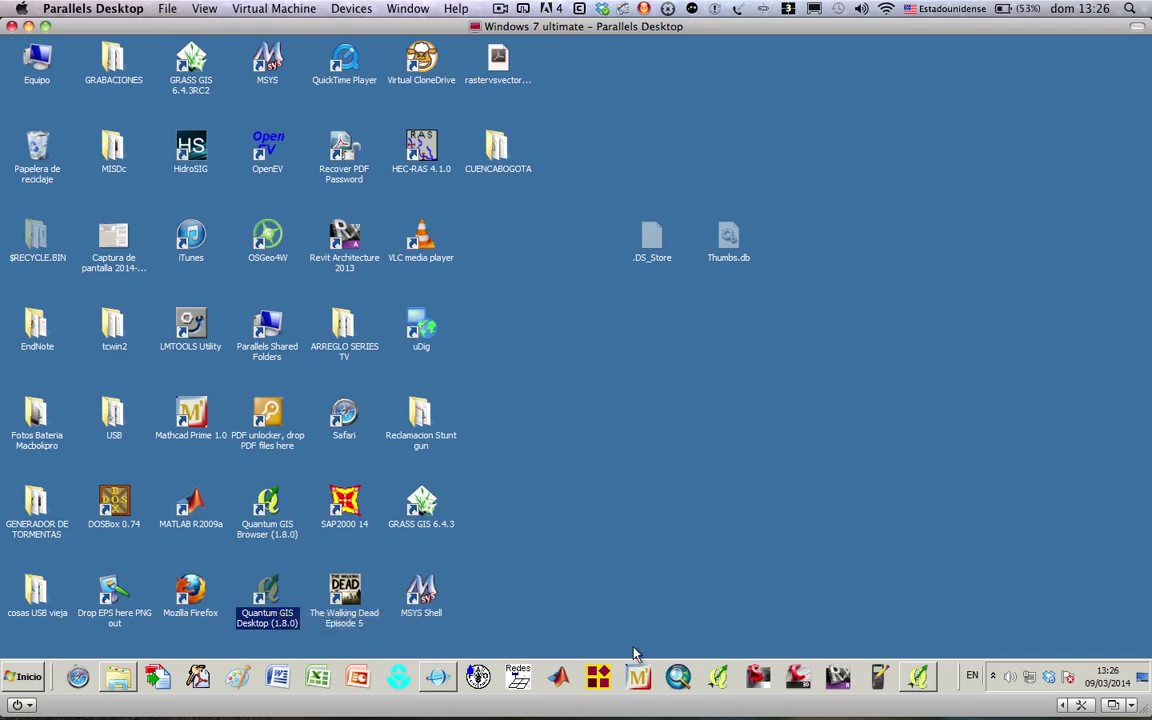
mouse_move(921, 680)
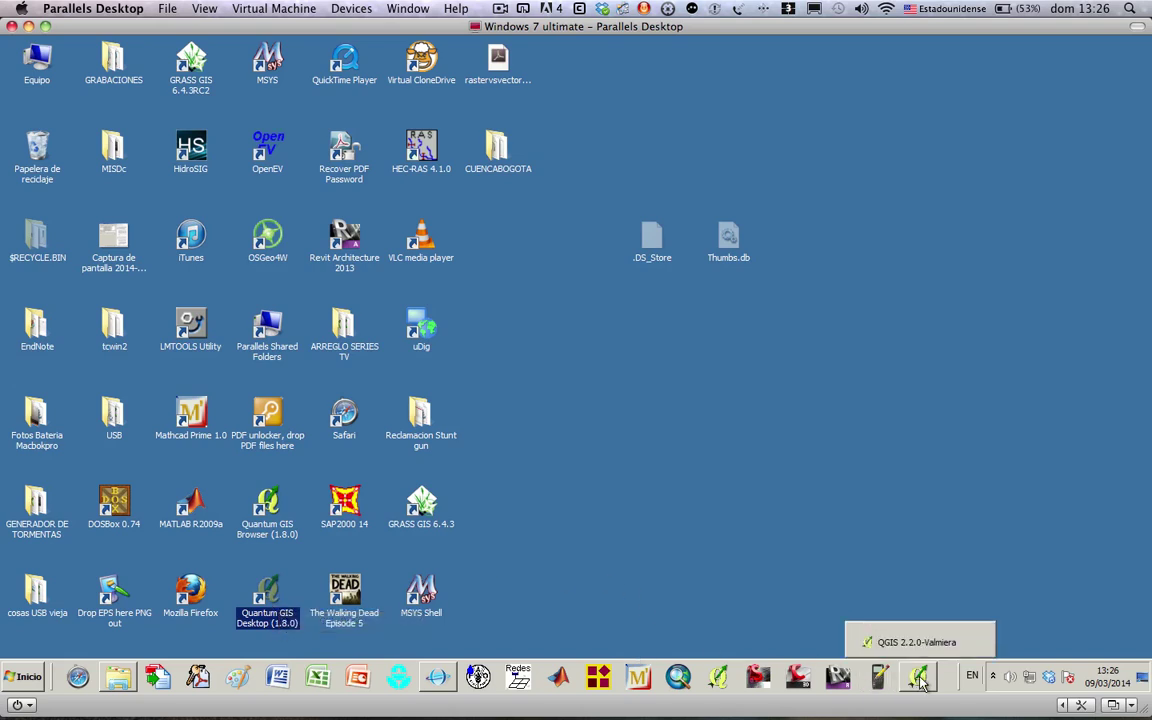
left_click(910, 642)
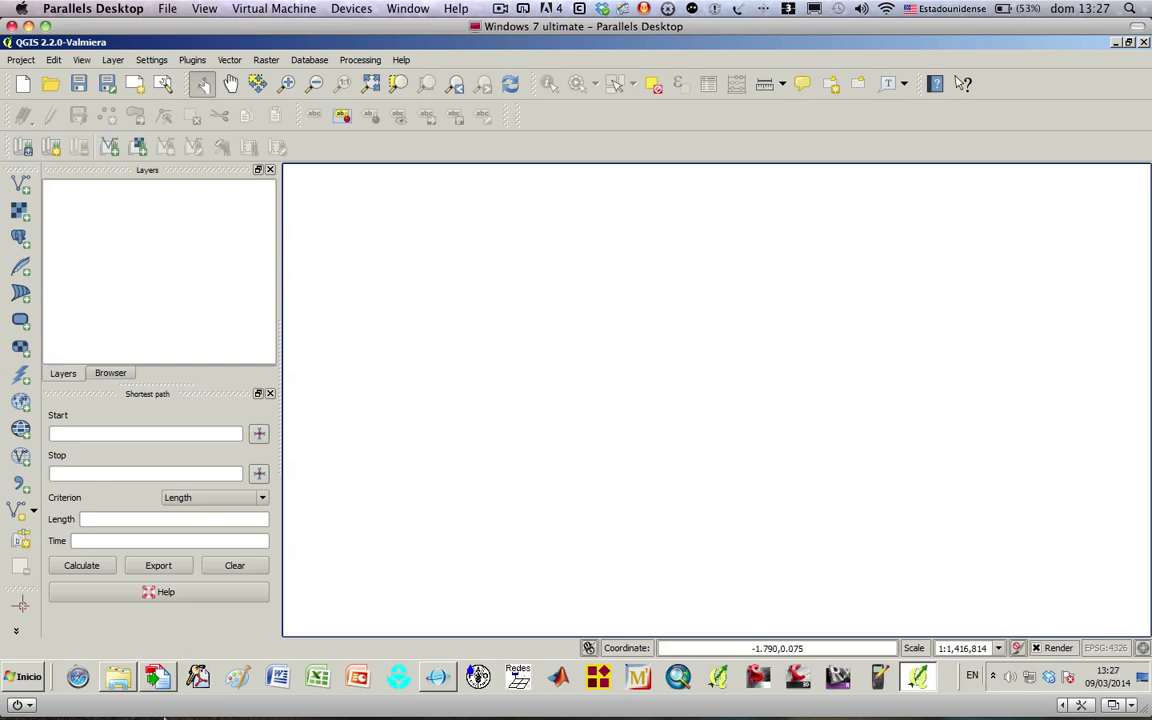
- Switch to Safari, search for CORPORACION AUTONOMA REGIONAL DE CUNDINAMARCA in a new tab and open the BNamericas CAR Cundinamarca result
mouse_move(120, 690)
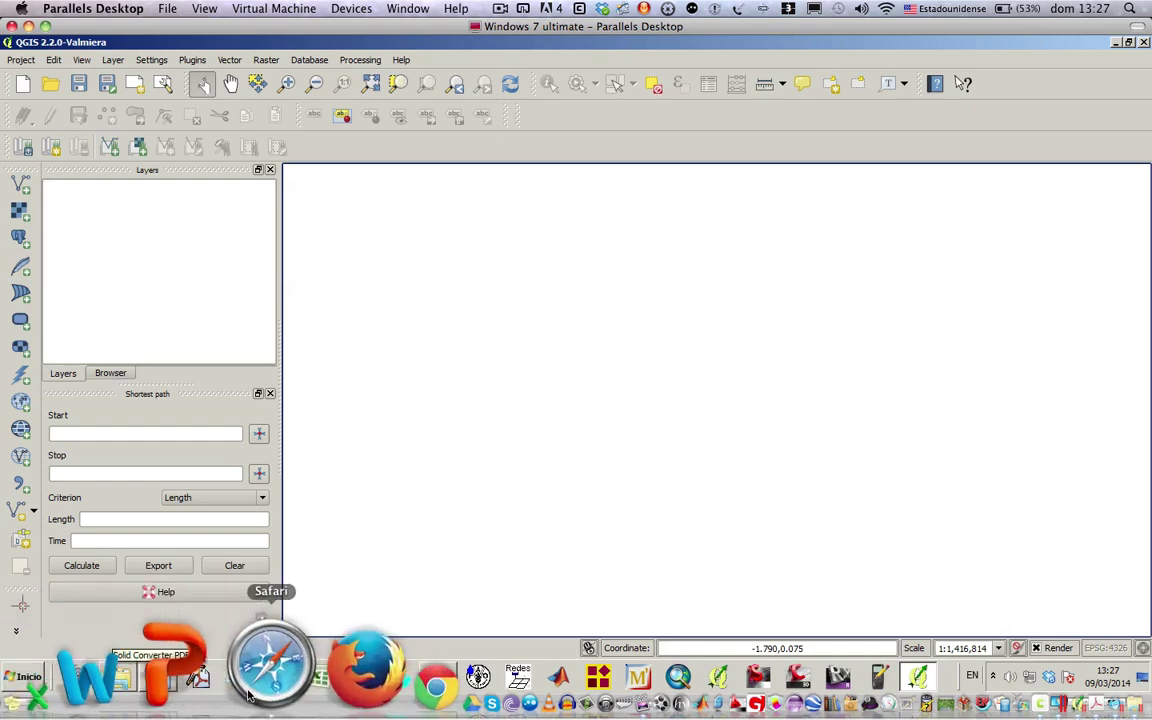
left_click(248, 690)
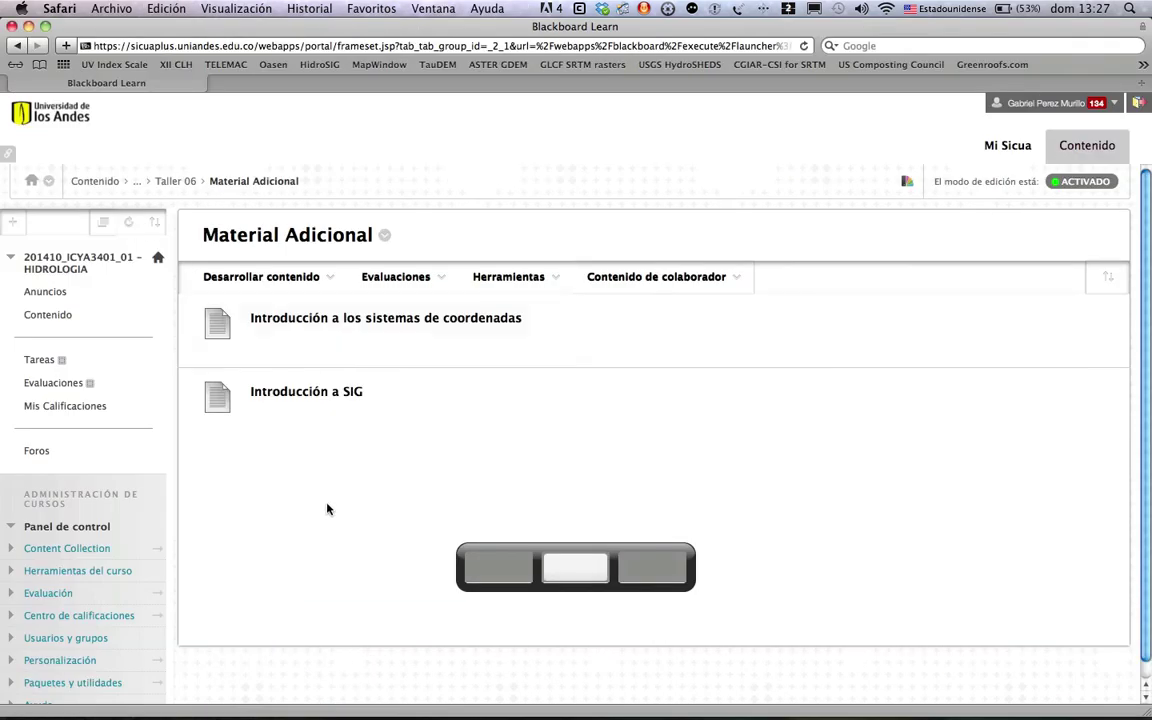
right_click(248, 92)
left_click(254, 95)
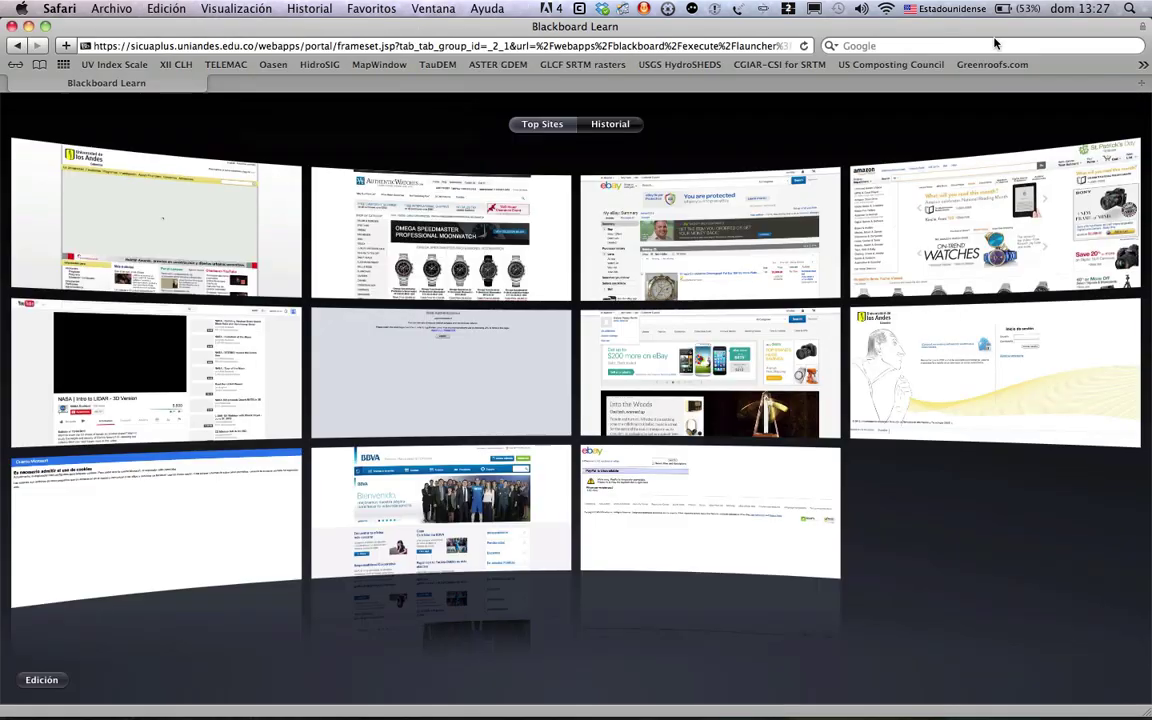
type("CORPORAC")
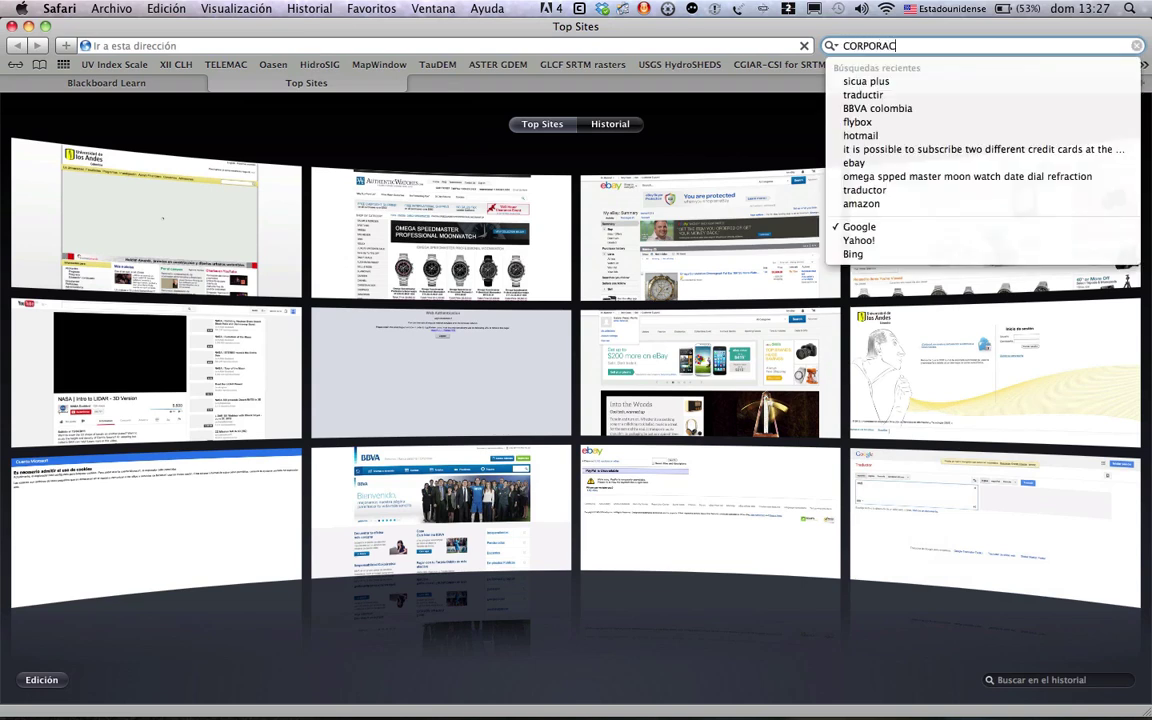
type("ION  AUTONOMA REGIONAL D")
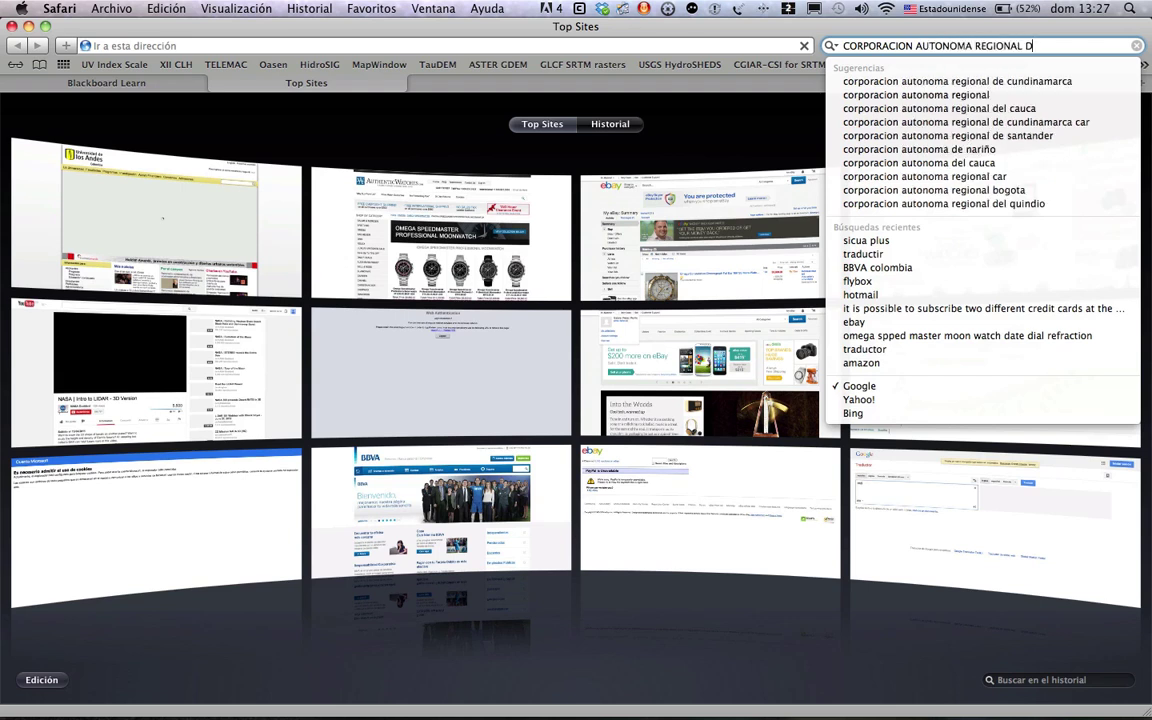
type("E CUNDINAMARCA")
key("Return")
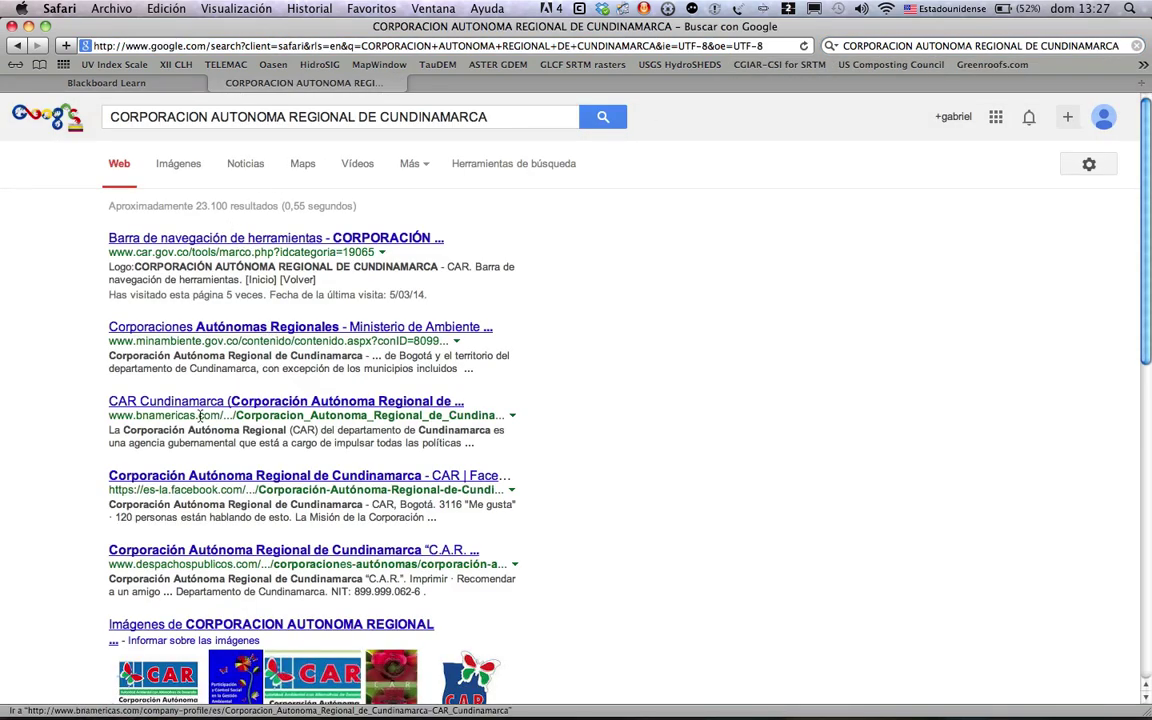
left_click(211, 402)
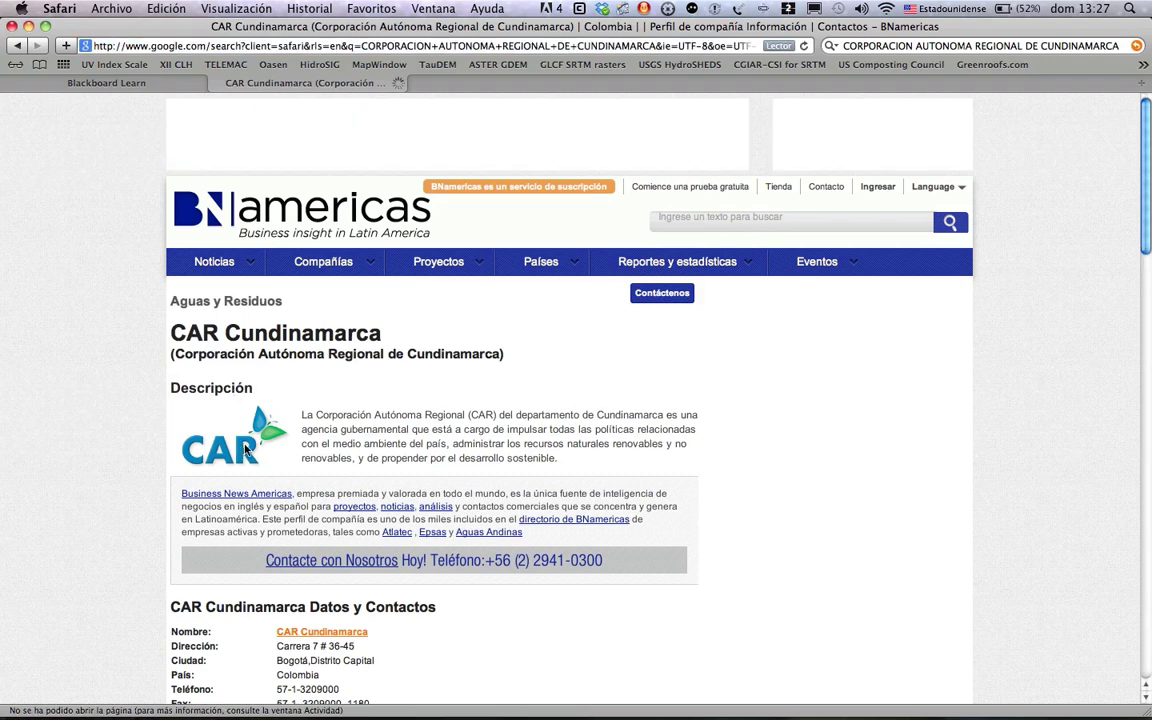
- Return to the Google results, open the car.gov.co result and go to the CAR home page
key("super+bracketleft")
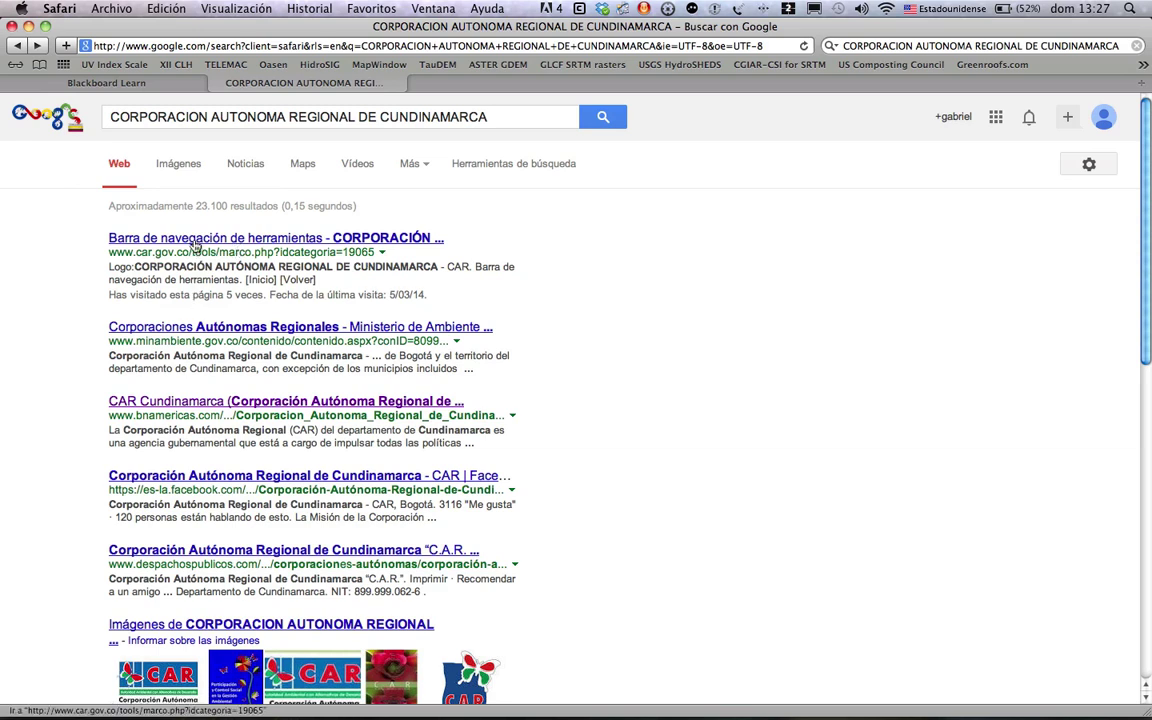
left_click(186, 238)
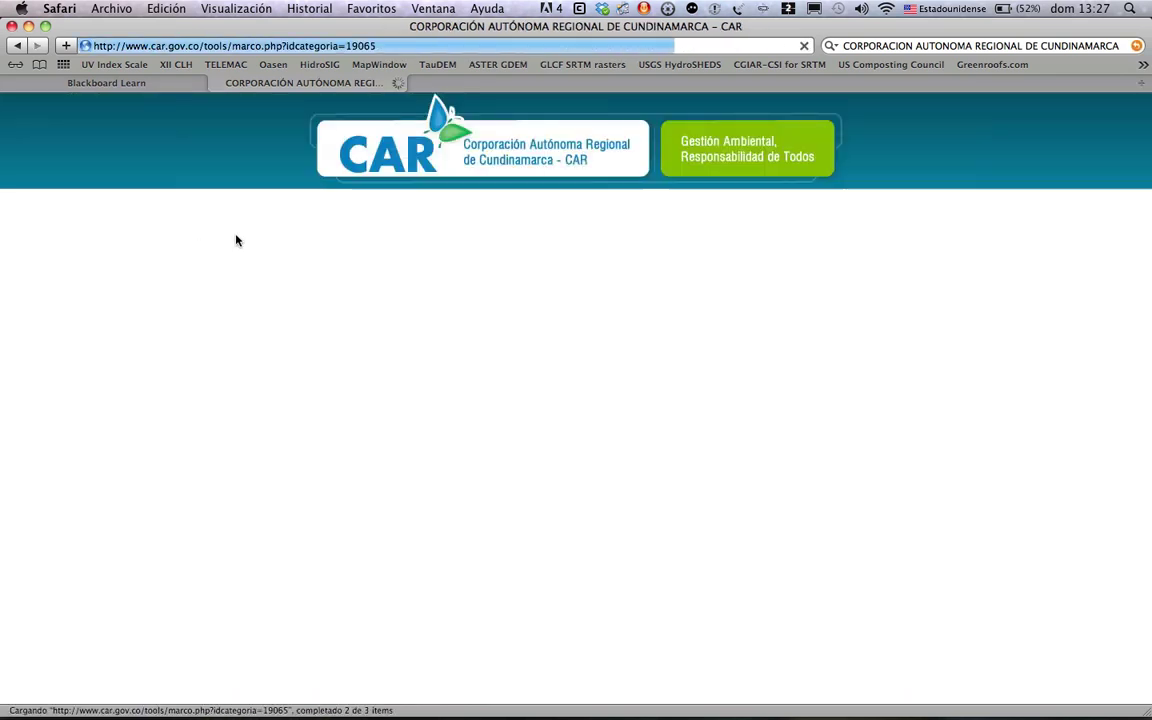
left_click(404, 157)
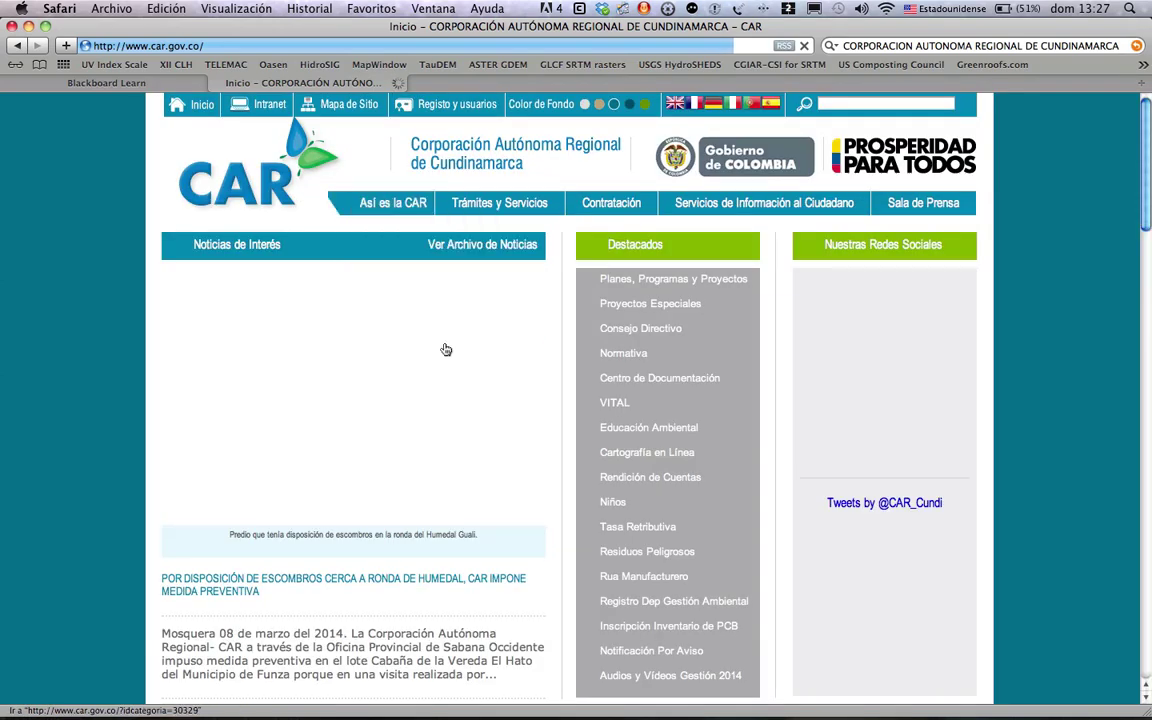
- Open Información Ambiental under Así es la CAR and go to the Centro de Monitoreo links
mouse_move(370, 200)
left_click(396, 333)
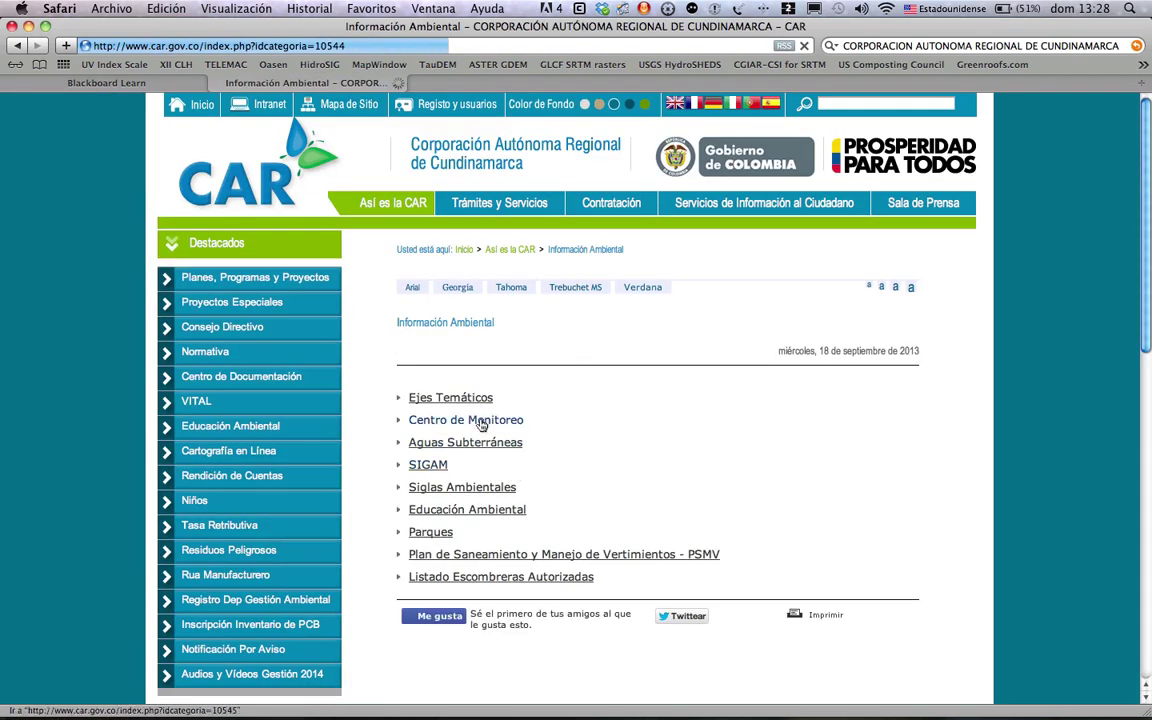
left_click(488, 426)
scroll(489, 429, "down", 1)
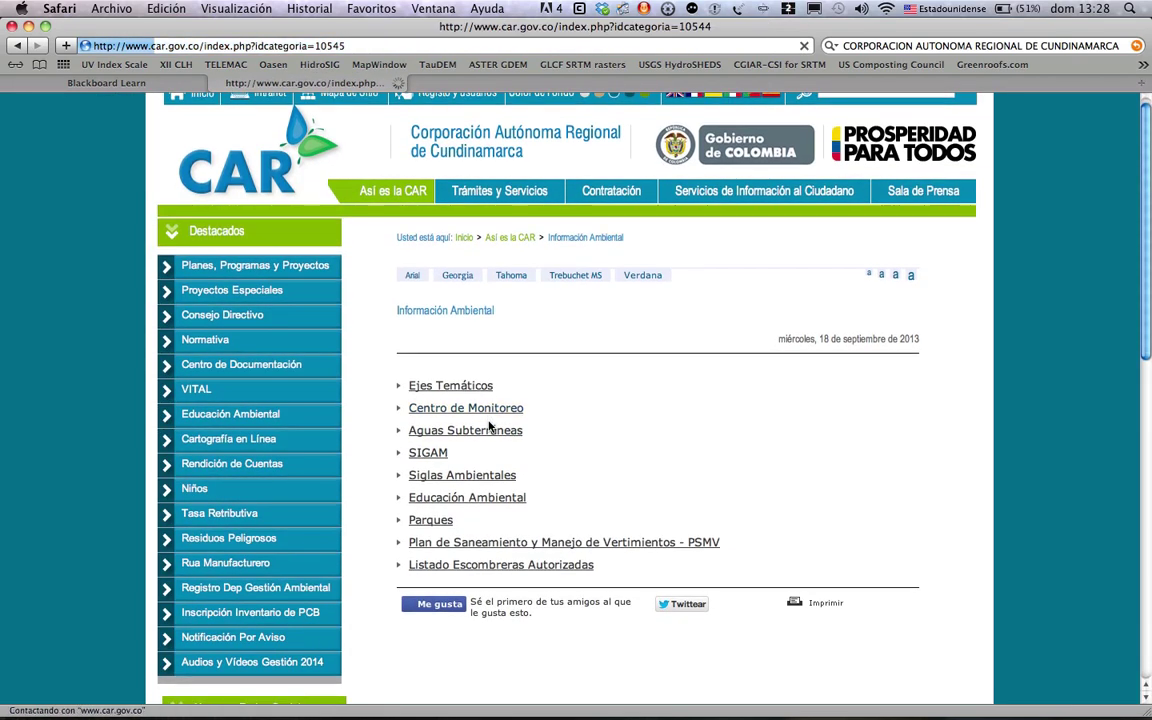
scroll(480, 430, "down", 5)
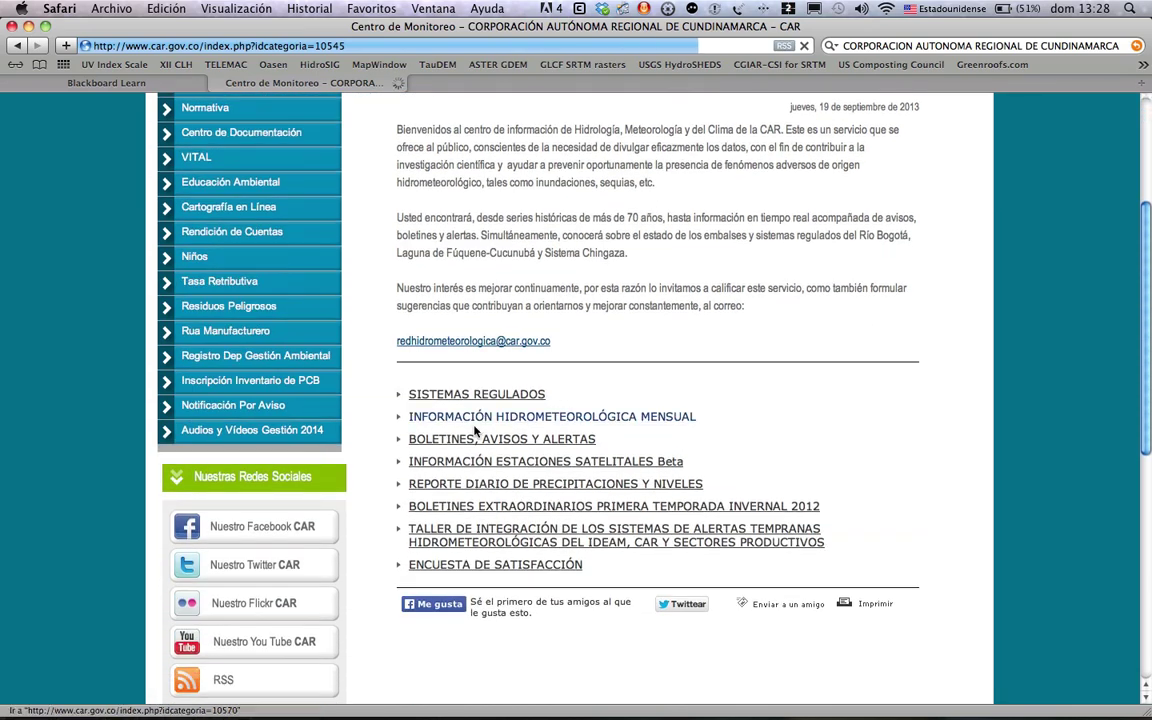
scroll(483, 424, "down", 1)
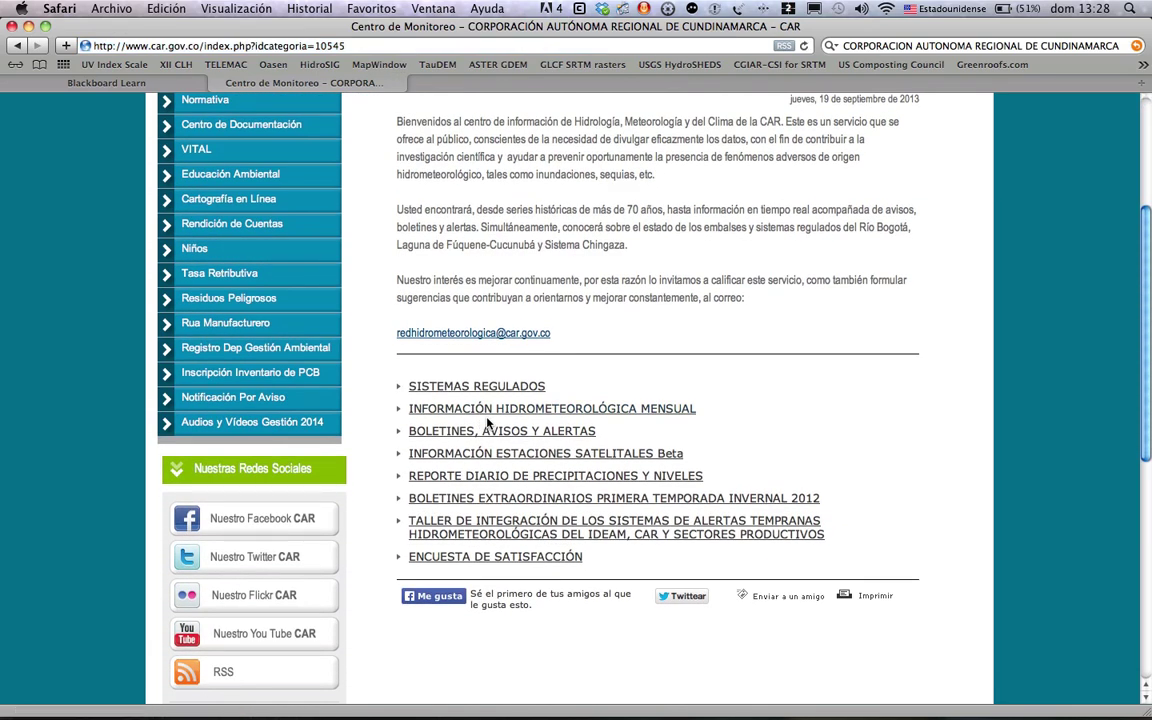
- Open the monthly Información Hidrometeorológica page and download PRECIPITACION TOTALES MENSUALES.xlsx from Precipitación Totales Mensuales
left_click(627, 410)
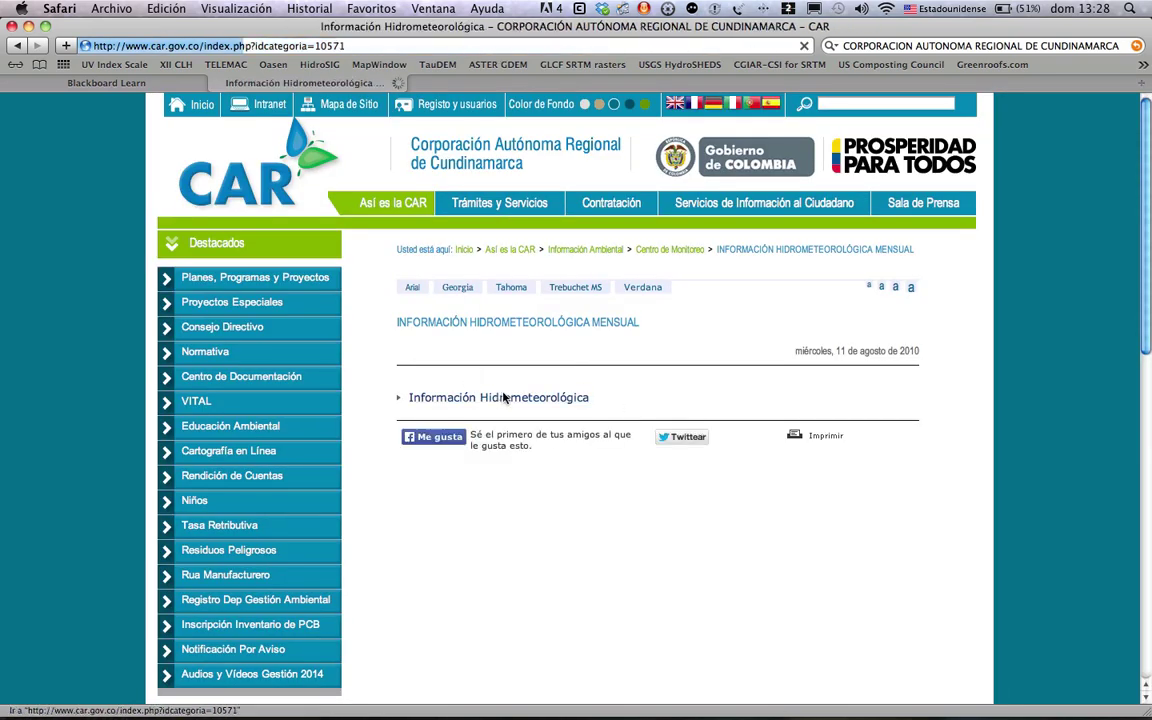
scroll(503, 396, "down", 5)
scroll(503, 396, "down", 2)
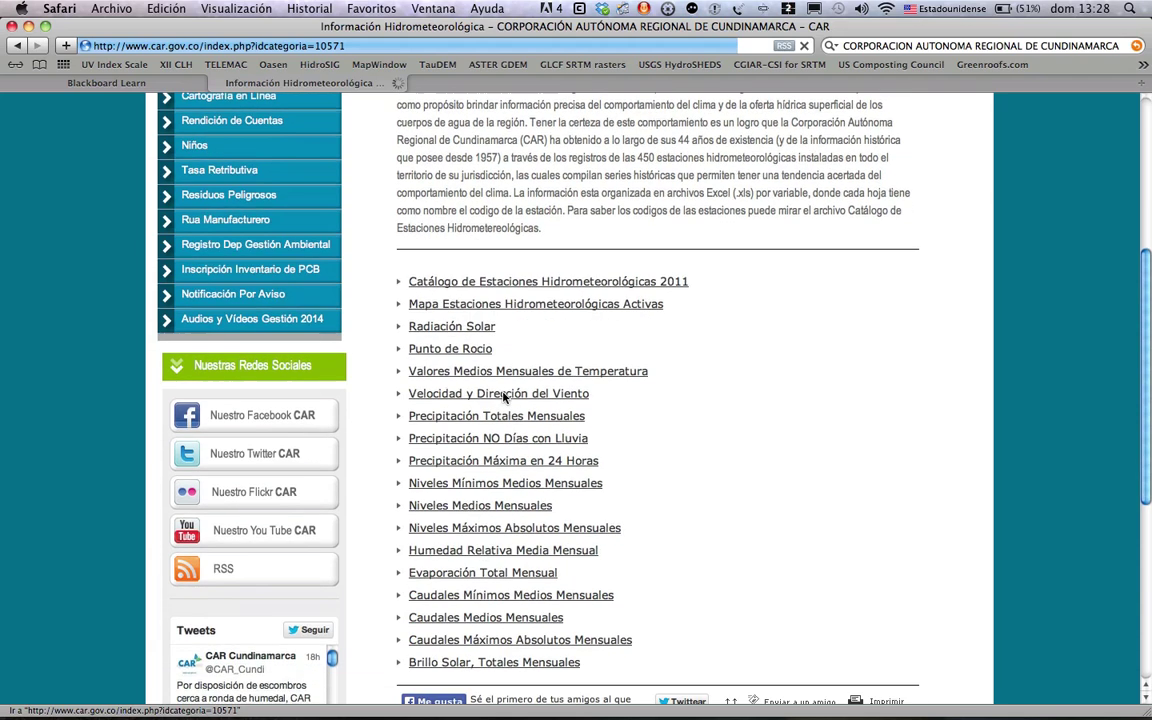
left_click(612, 262)
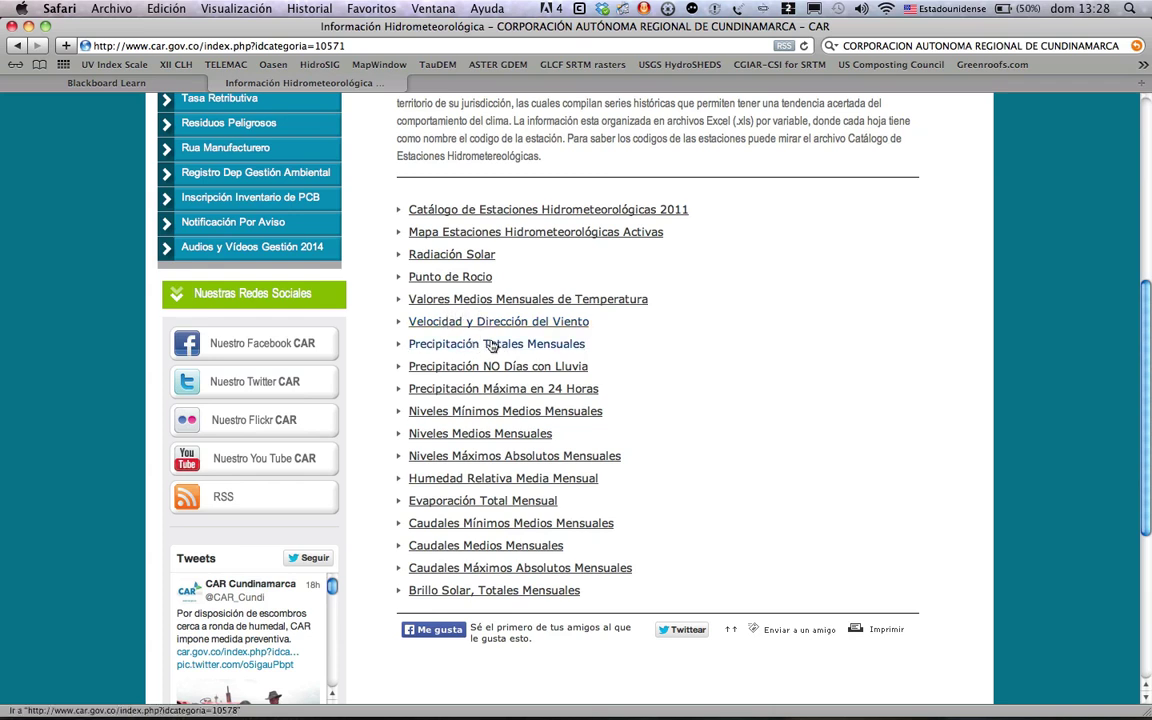
left_click(535, 345)
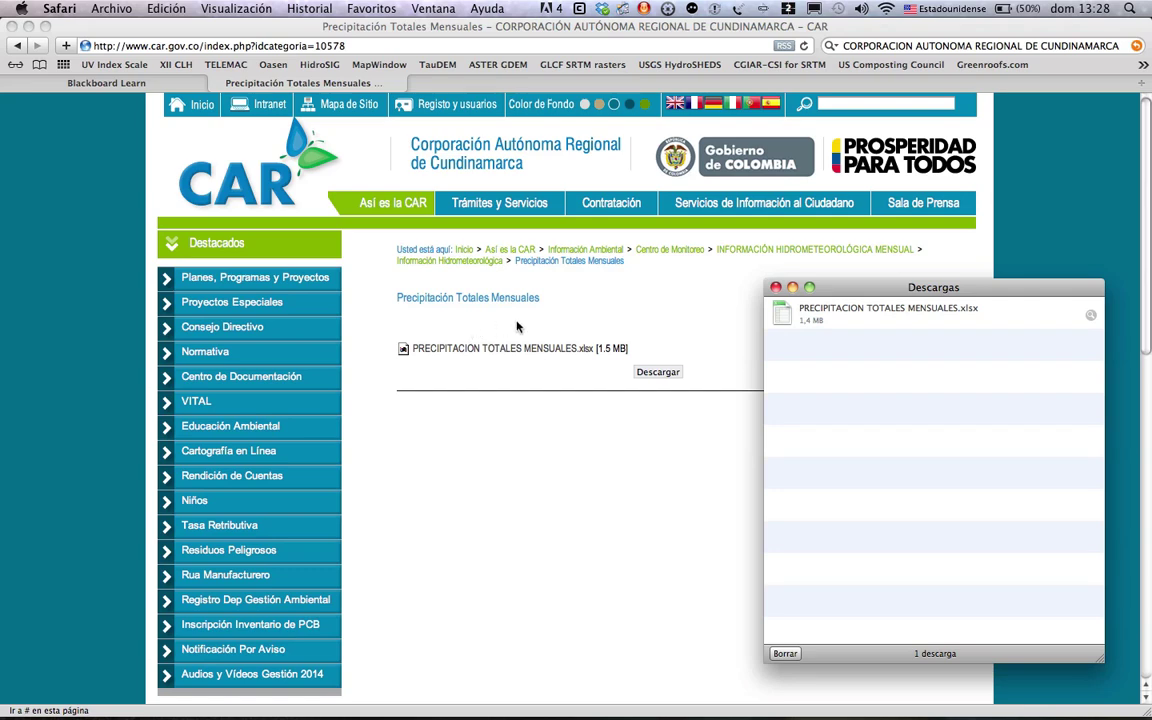
- Switch to Finder, browse to the Material solucion punto 02-Excel folder and open PRECIPITACION TOTALES MENSUALES.xlsx in an enlarged Excel window
key("super+Tab")
key("super+Tab")
key("super+Tab")
key("super+Tab")
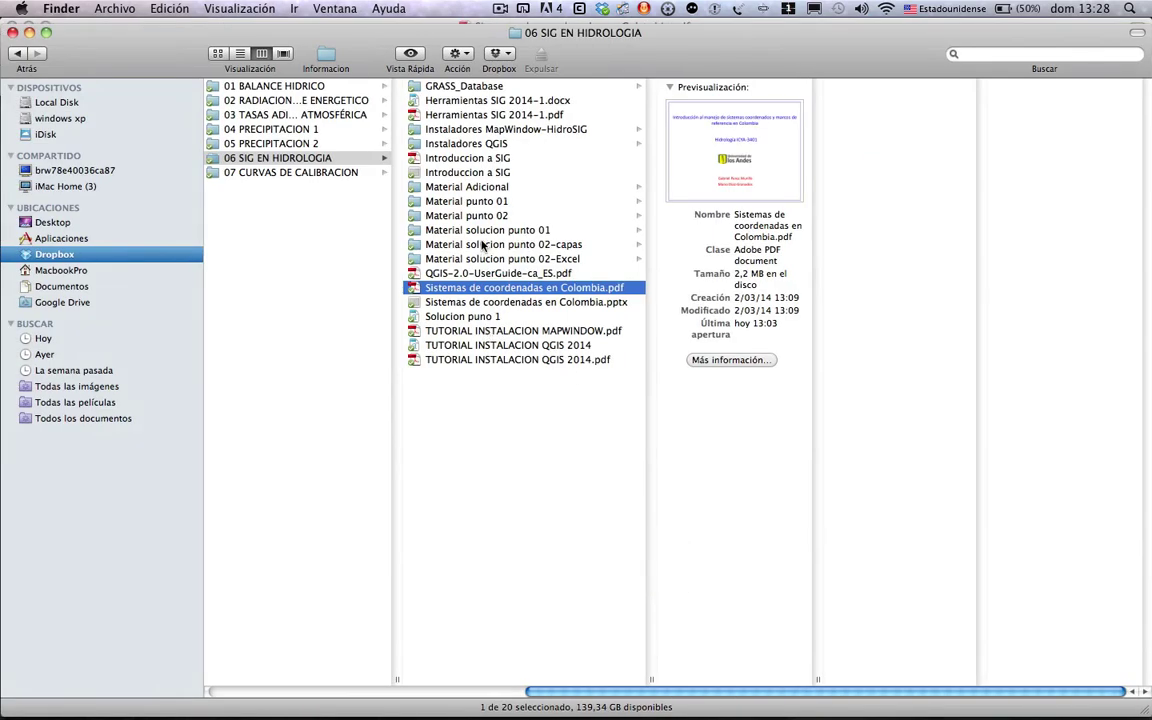
left_click(492, 246)
key("Down")
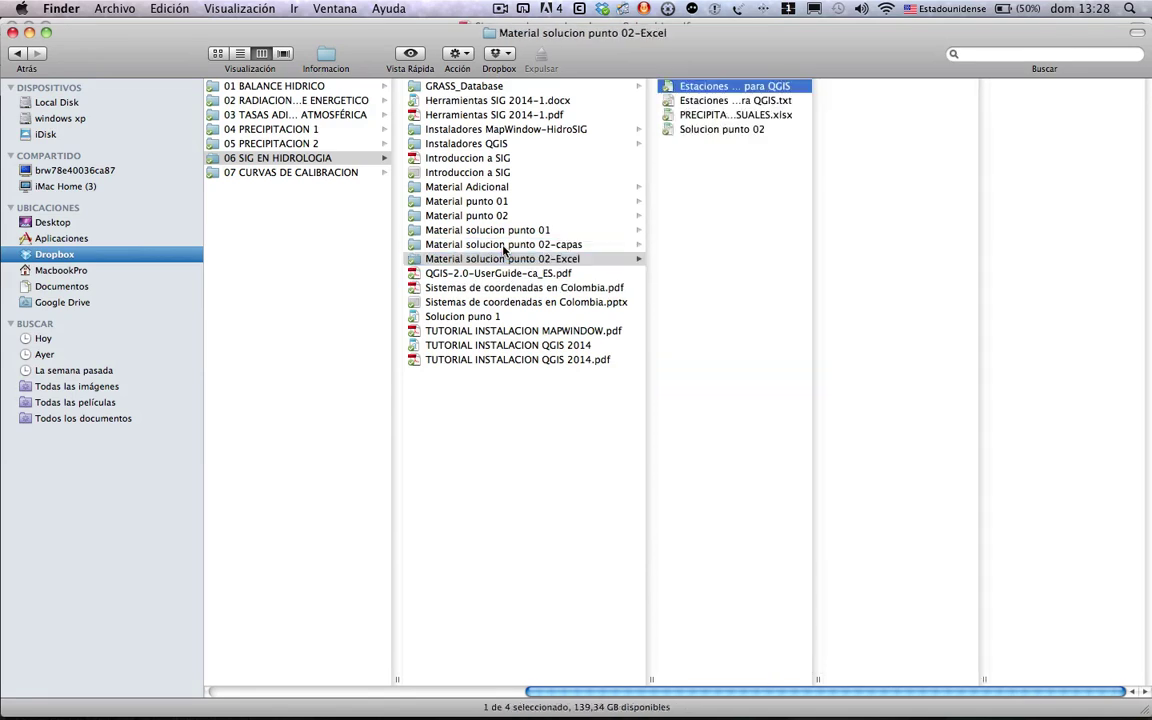
left_click_drag(817, 682, 944, 658)
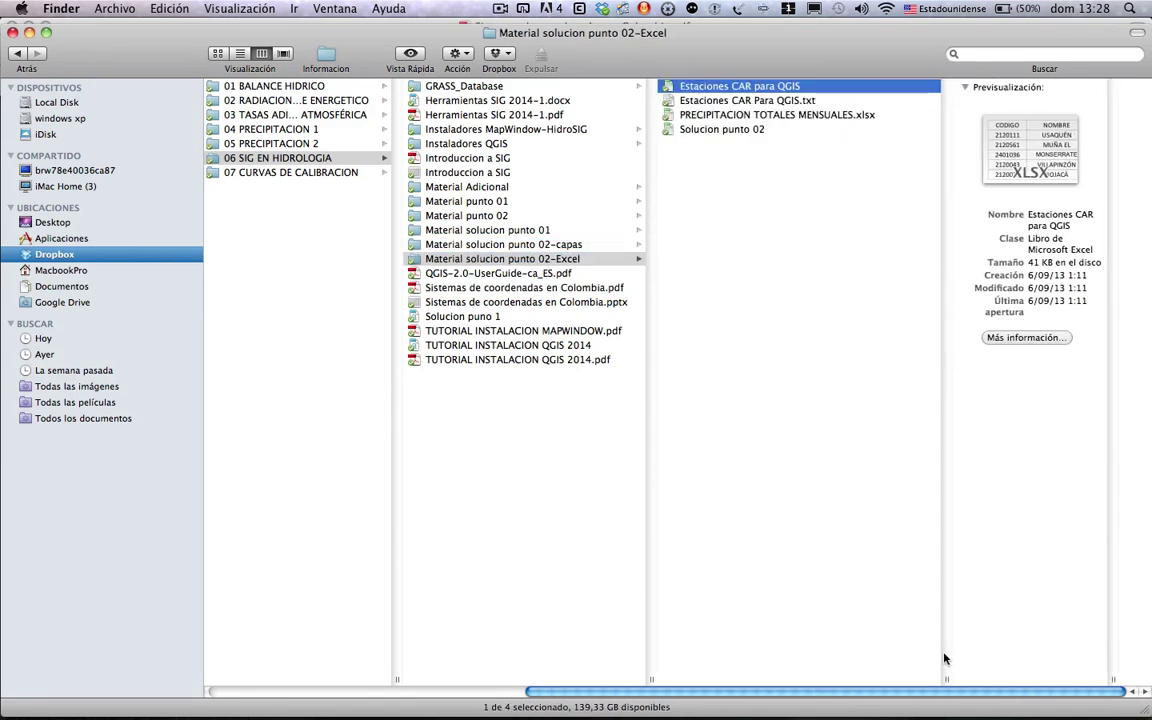
left_click(759, 115)
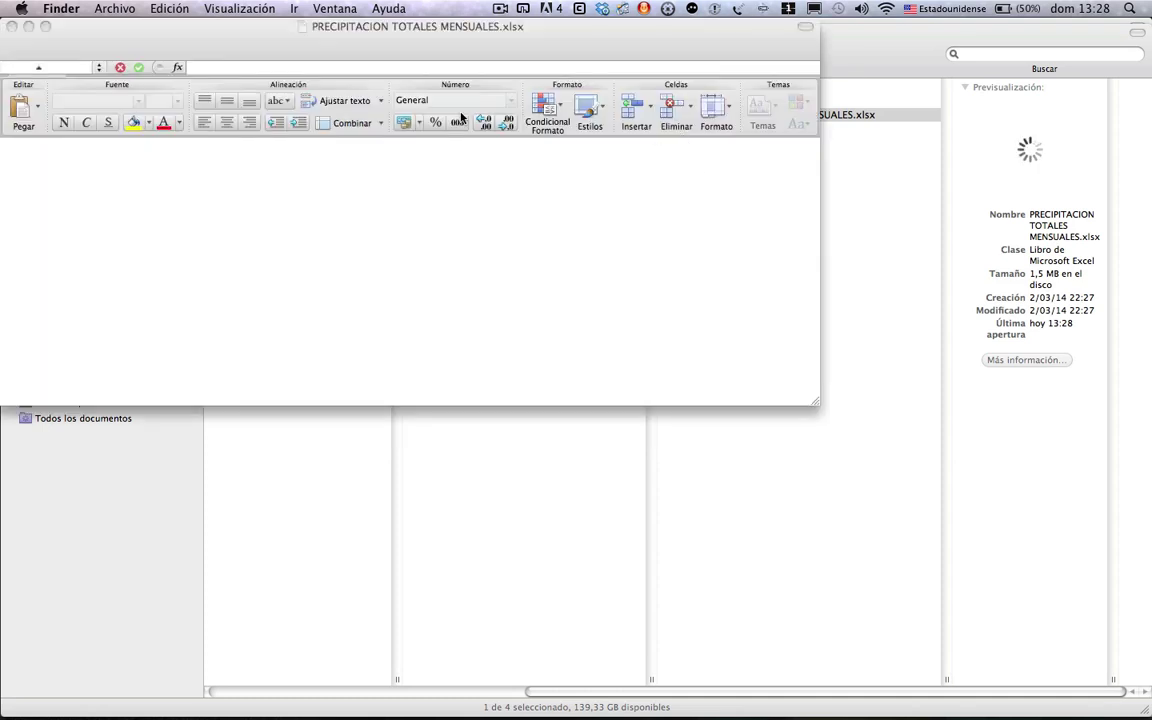
left_click(45, 26)
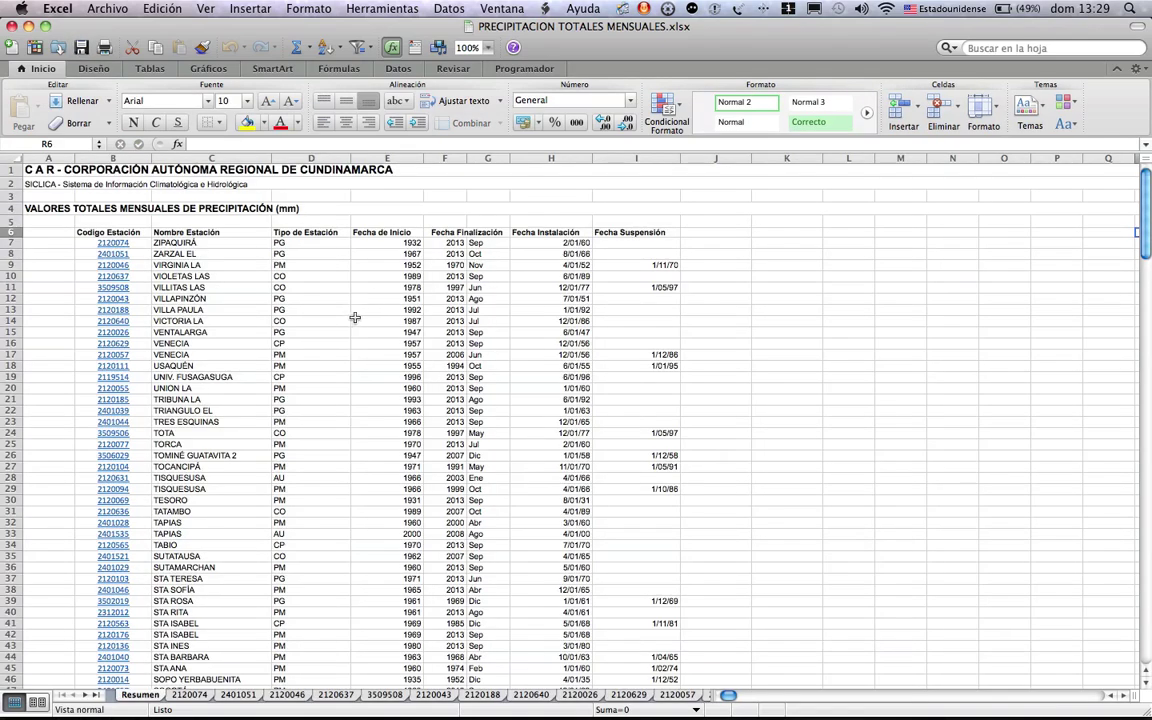
- Open Herramientas SIG 2014-1.pdf from Finder and highlight the station list from EL MUÑA to VILLAPINZON on page 2
key("F9")
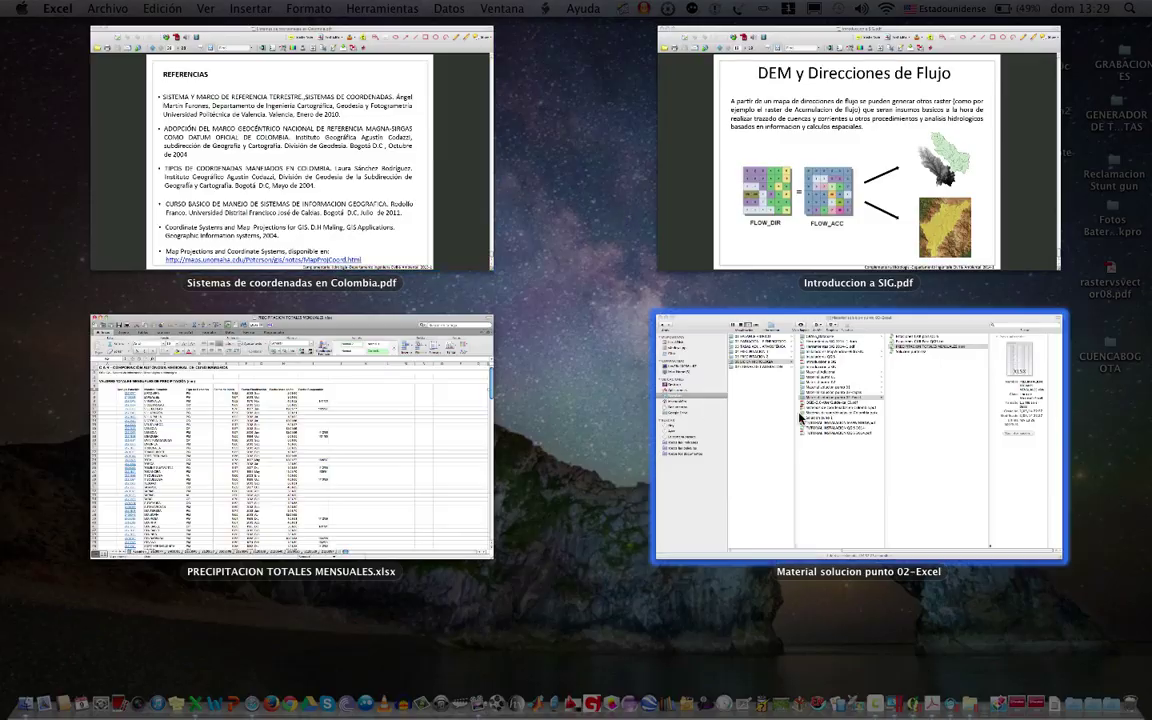
left_click(655, 335)
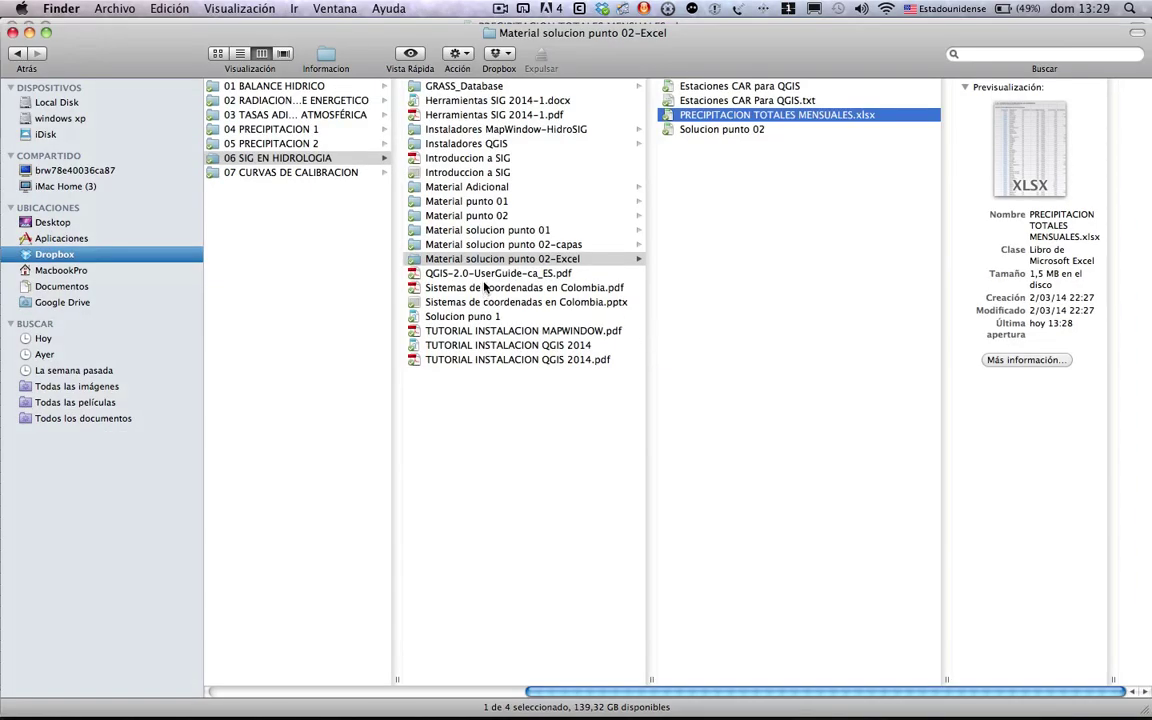
double_click(520, 115)
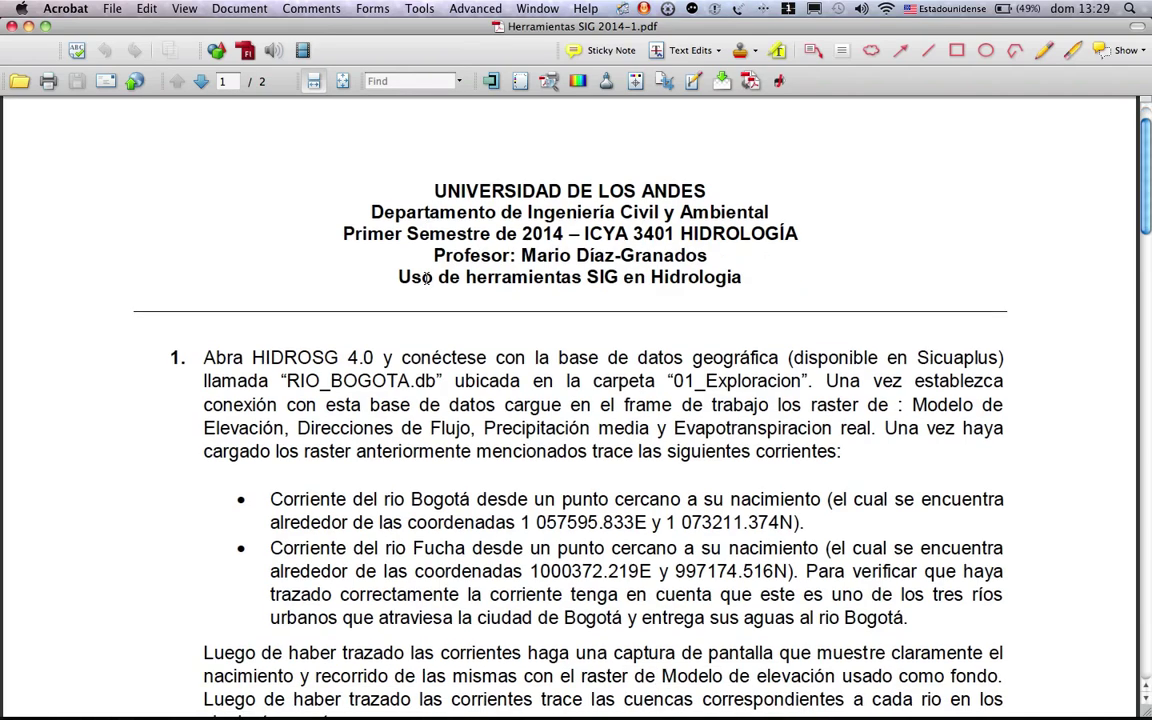
scroll(426, 278, "down", 8)
scroll(426, 278, "down", 20)
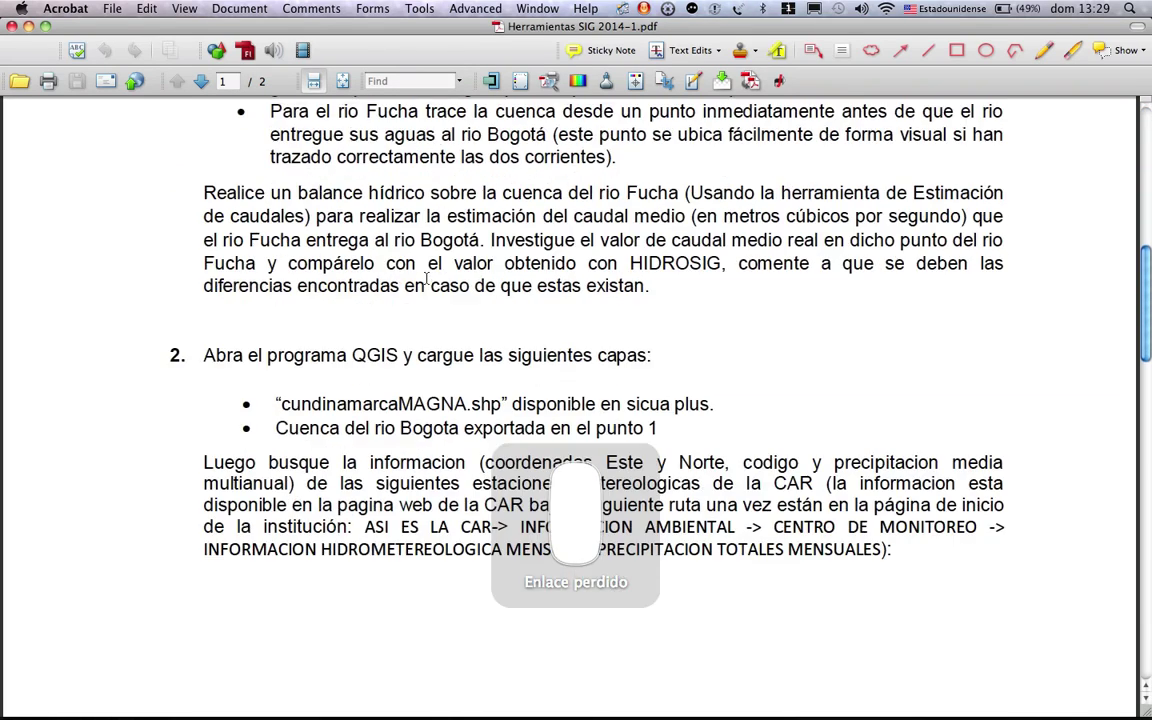
scroll(426, 283, "up", 3)
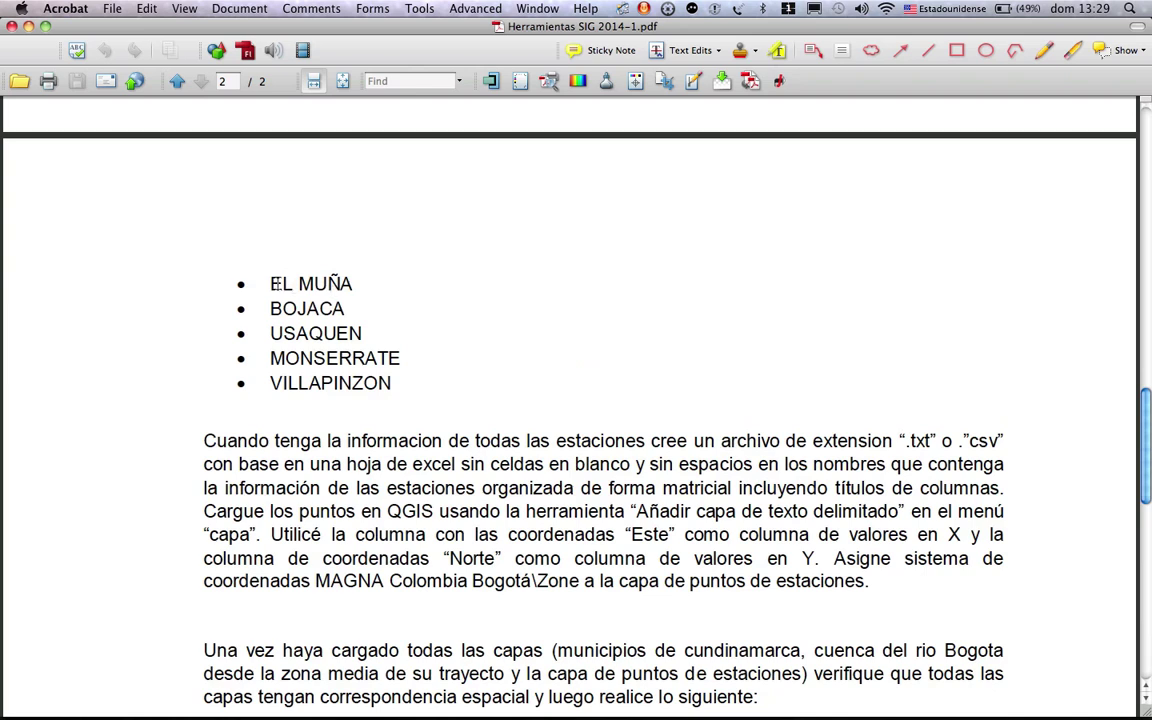
left_click_drag(270, 284, 395, 383)
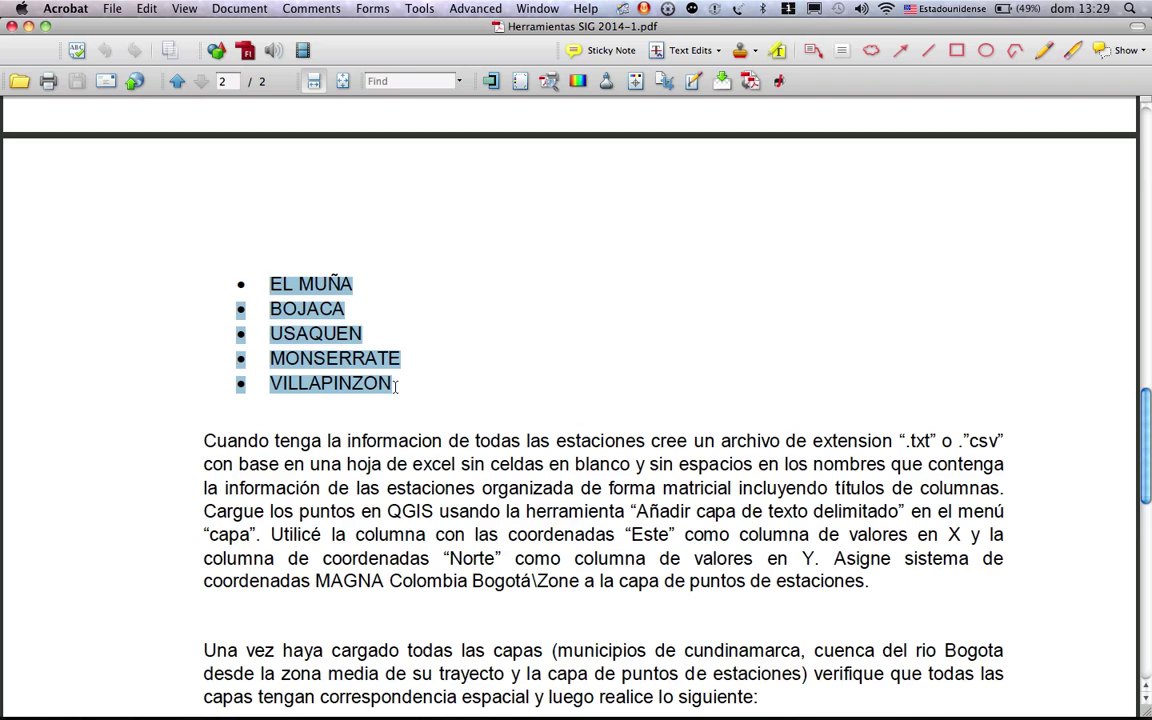
- Switch back to the precipitation workbook in Excel, open the USAQUÉN station sheet (2120111) from the Resumen list and review its monthly records
key("super+Tab")
key("super+Tab")
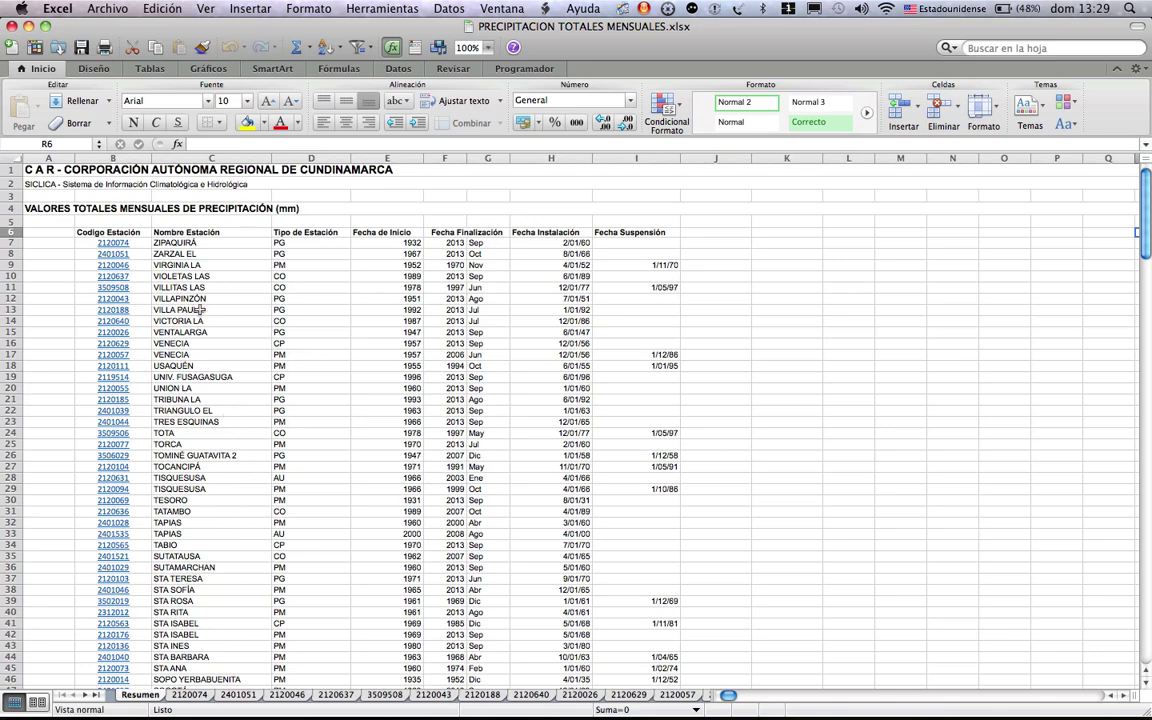
scroll(201, 310, "down", 5)
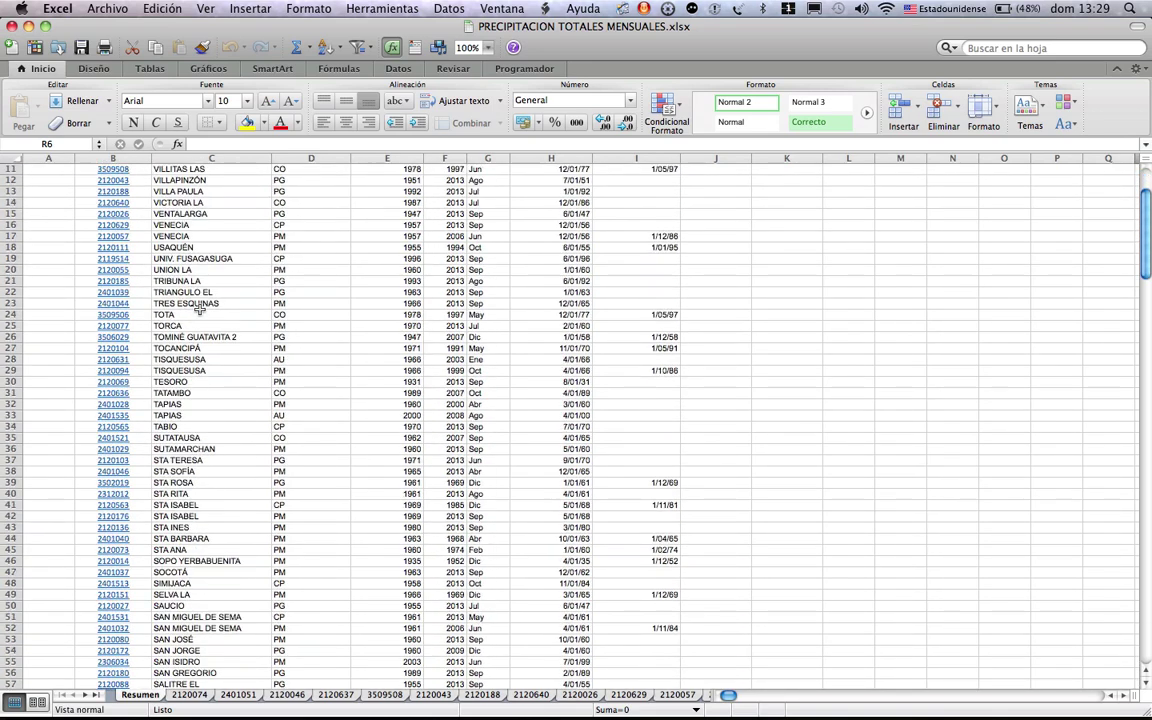
scroll(199, 310, "up", 5)
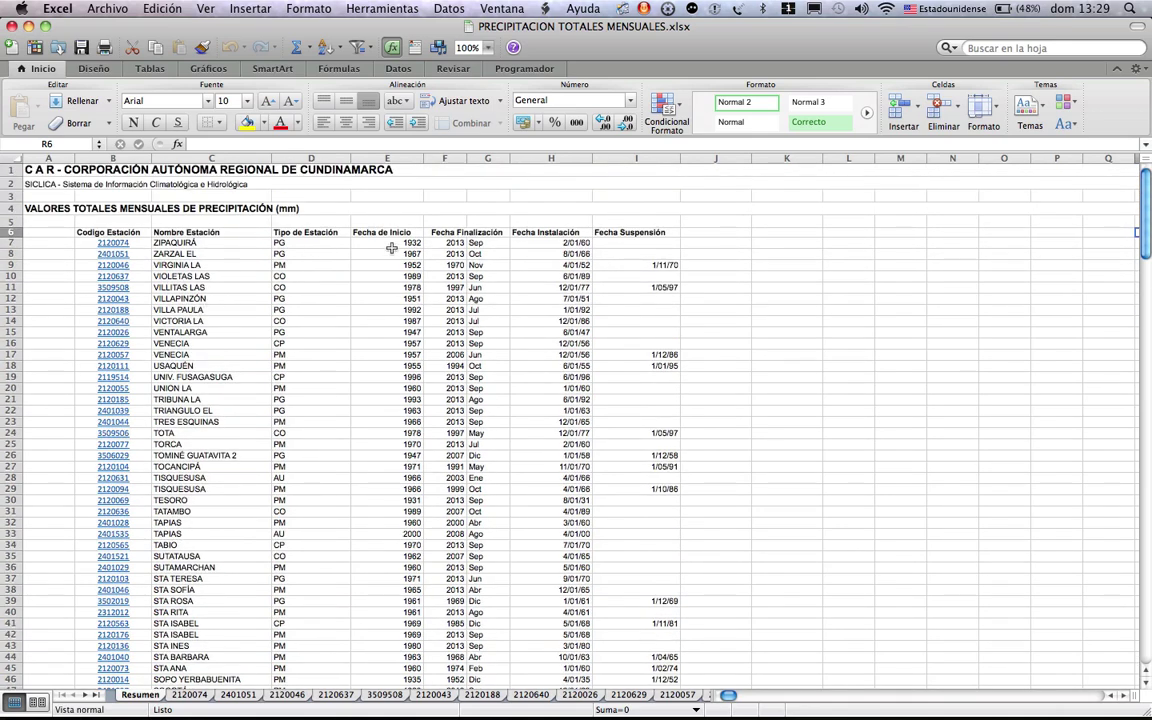
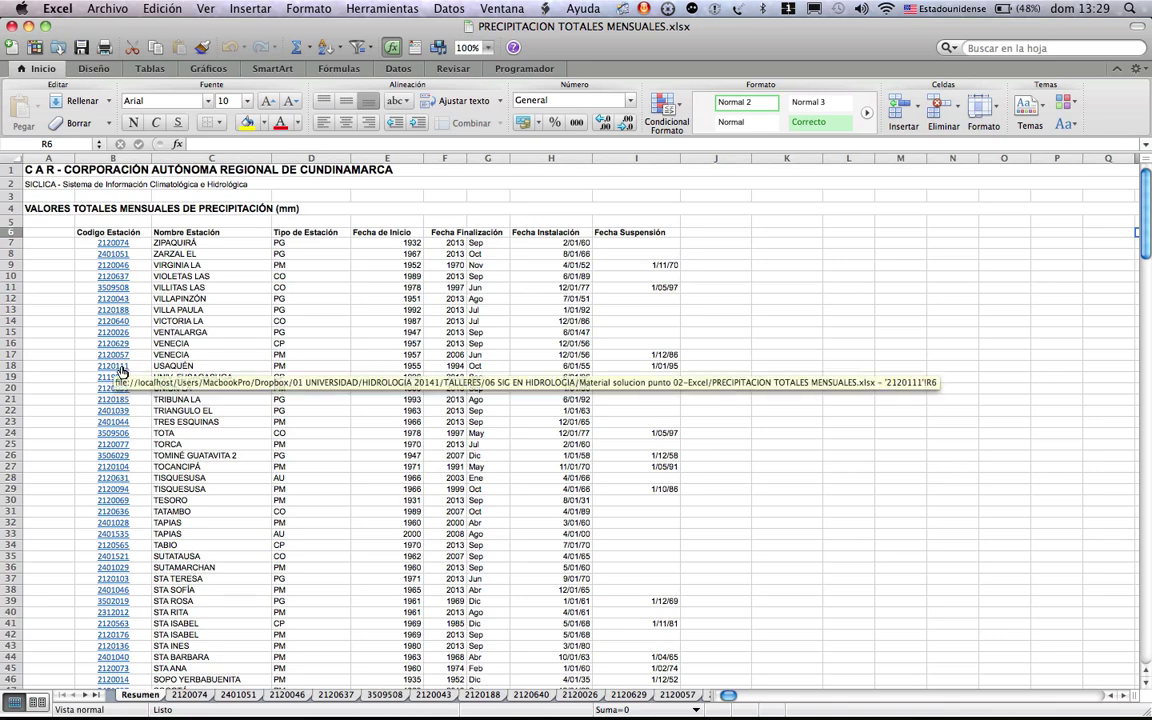
left_click(119, 367)
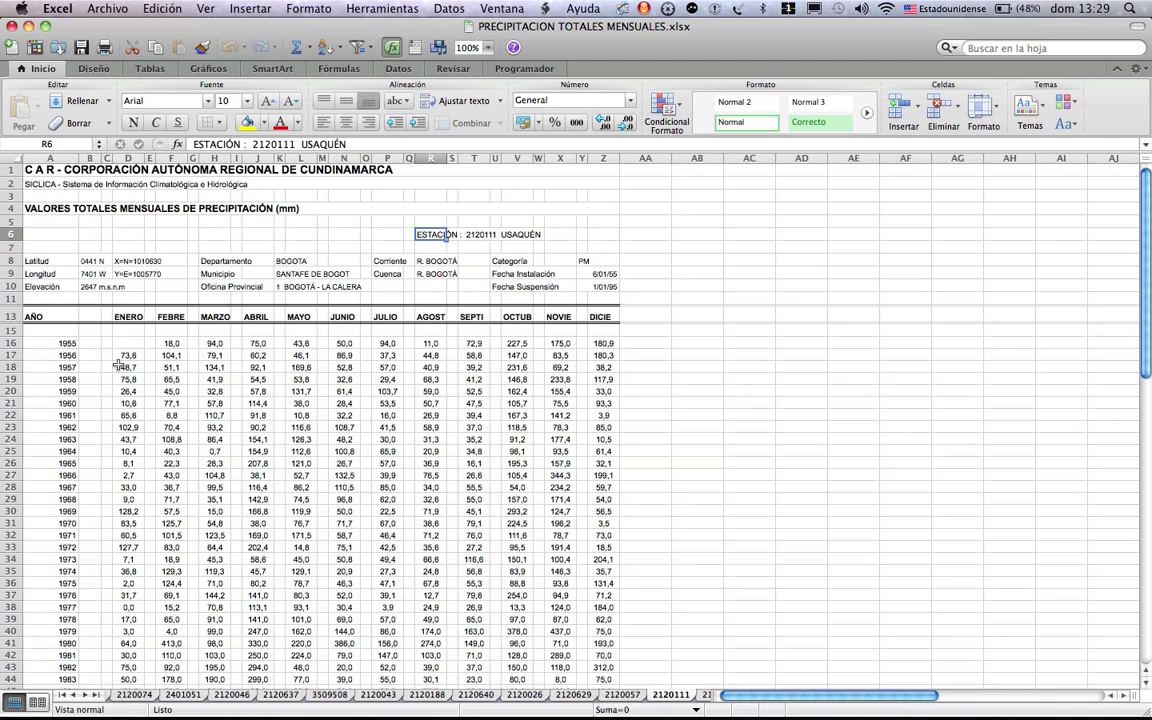
scroll(88, 355, "down", 3)
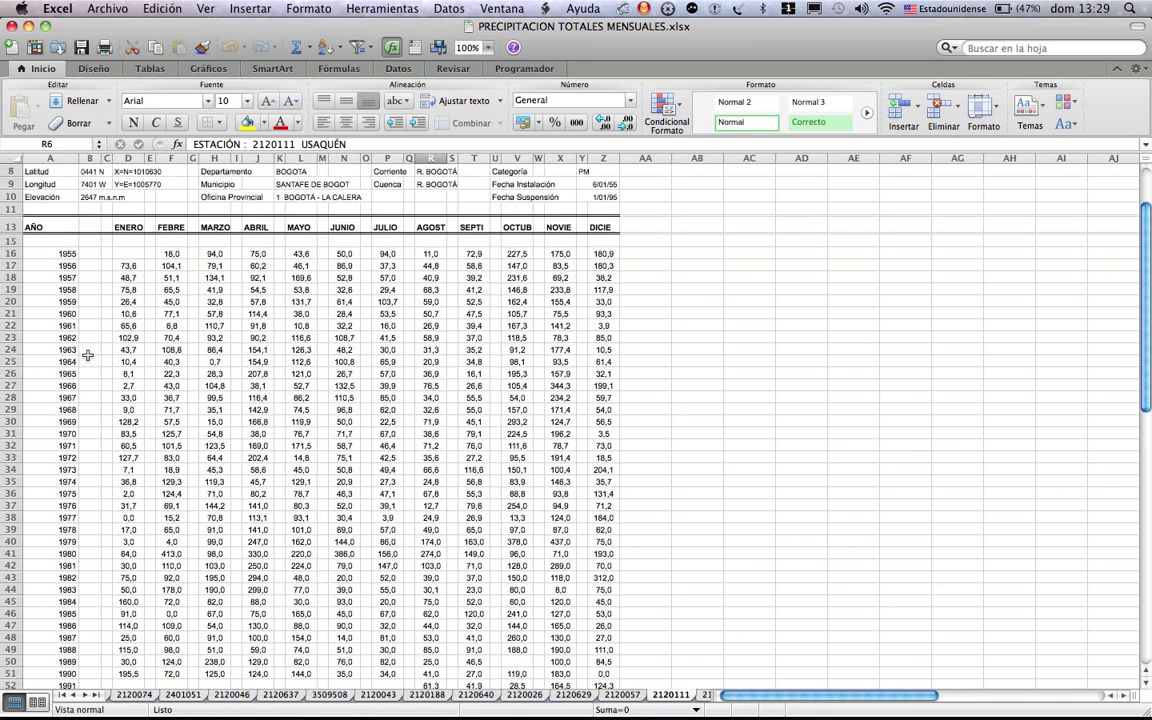
scroll(88, 355, "up", 3)
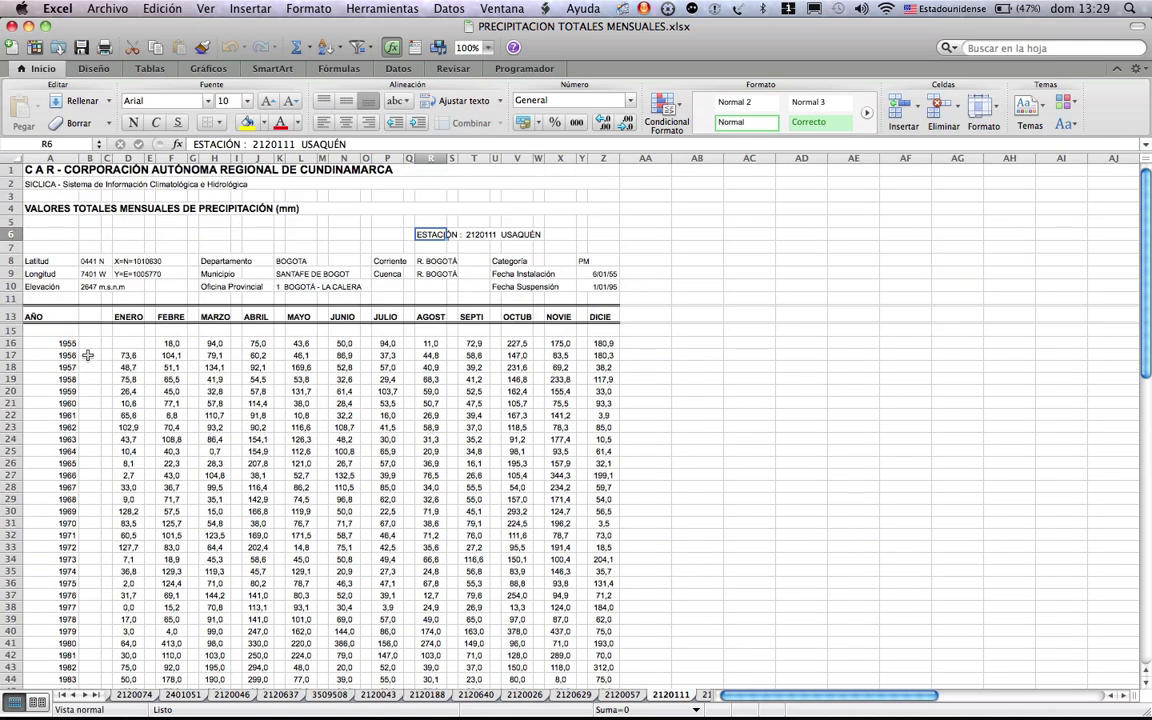
- Select the USAQUÉN station's north and east coordinate cells D8:D9 to point them out
left_click(116, 257)
left_click_drag(113, 260, 160, 272)
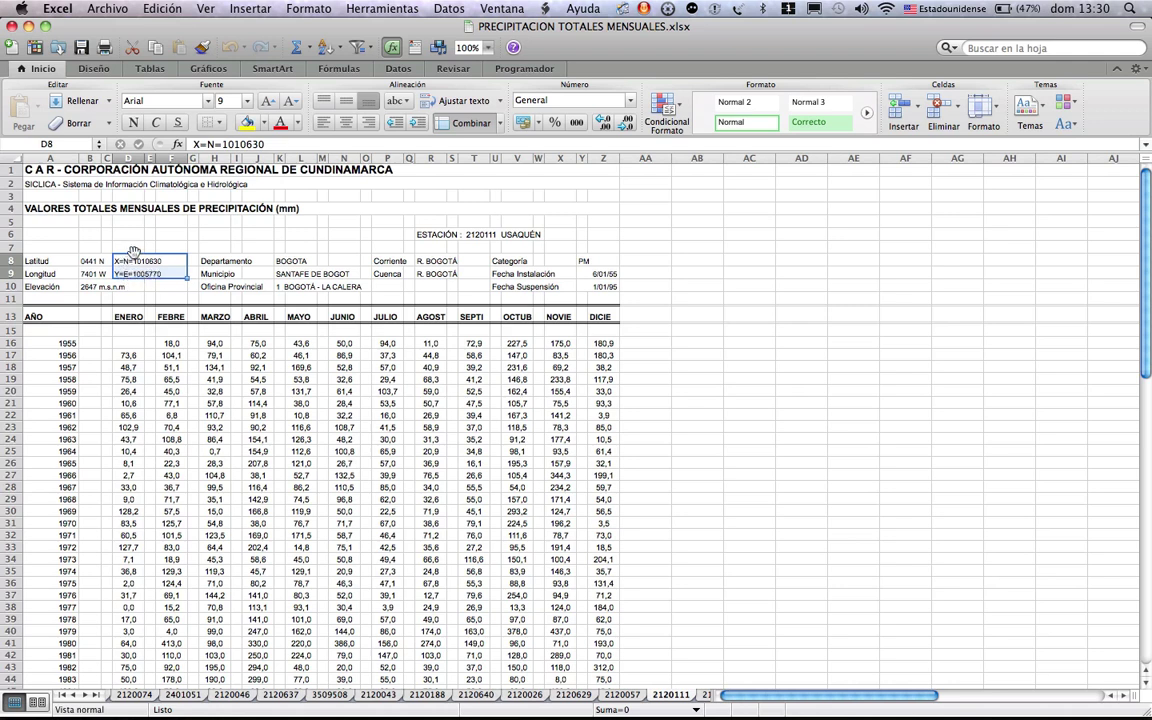
left_click(124, 233)
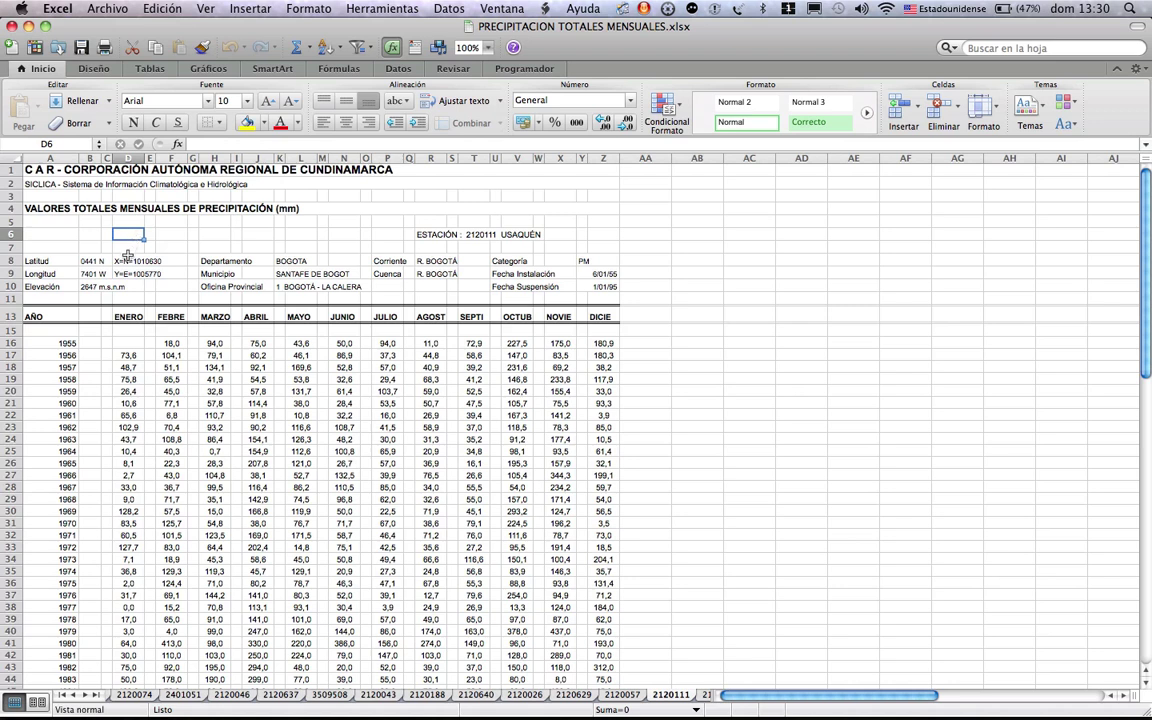
- Relabel the USAQUÉN north coordinate in cell D8 as Y=N=1010630
left_click(118, 261)
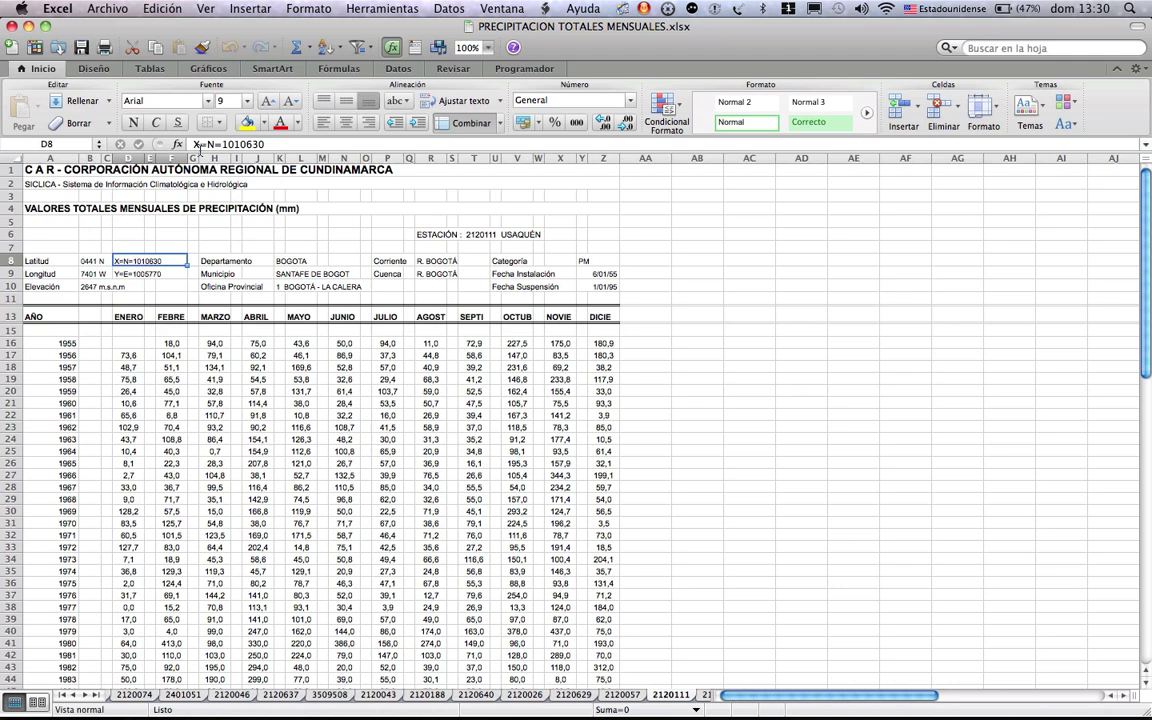
key("Down")
left_click(197, 144)
key("BackSpace")
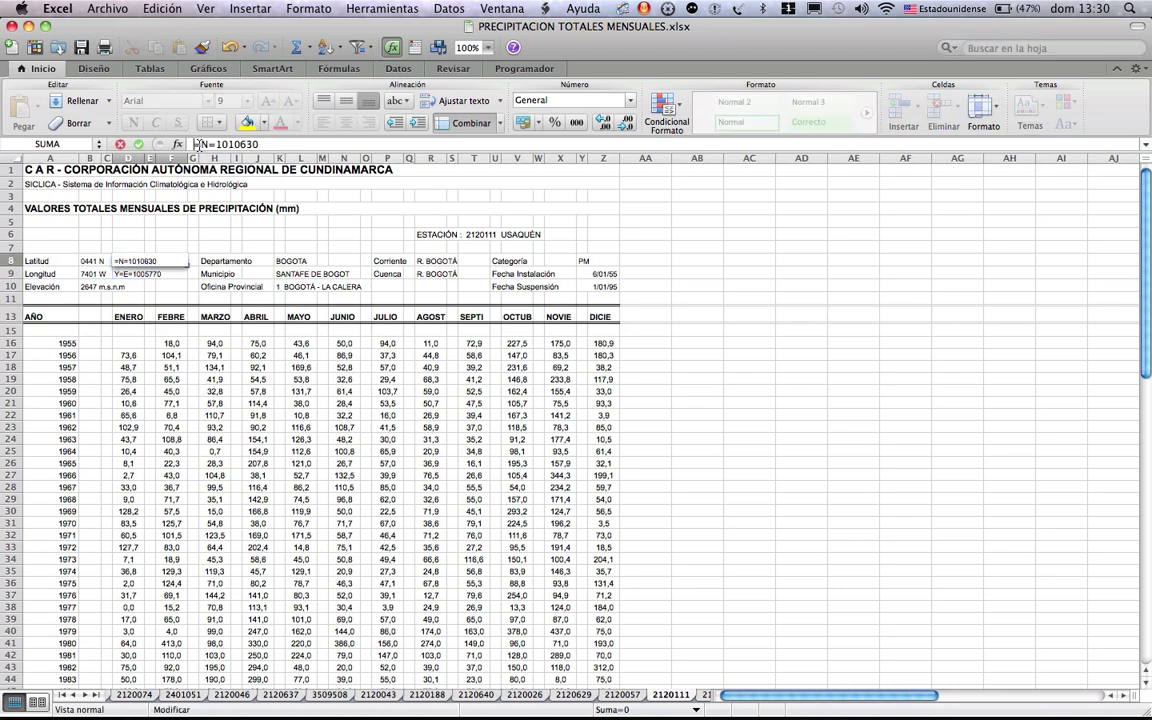
type("Y")
key("Return")
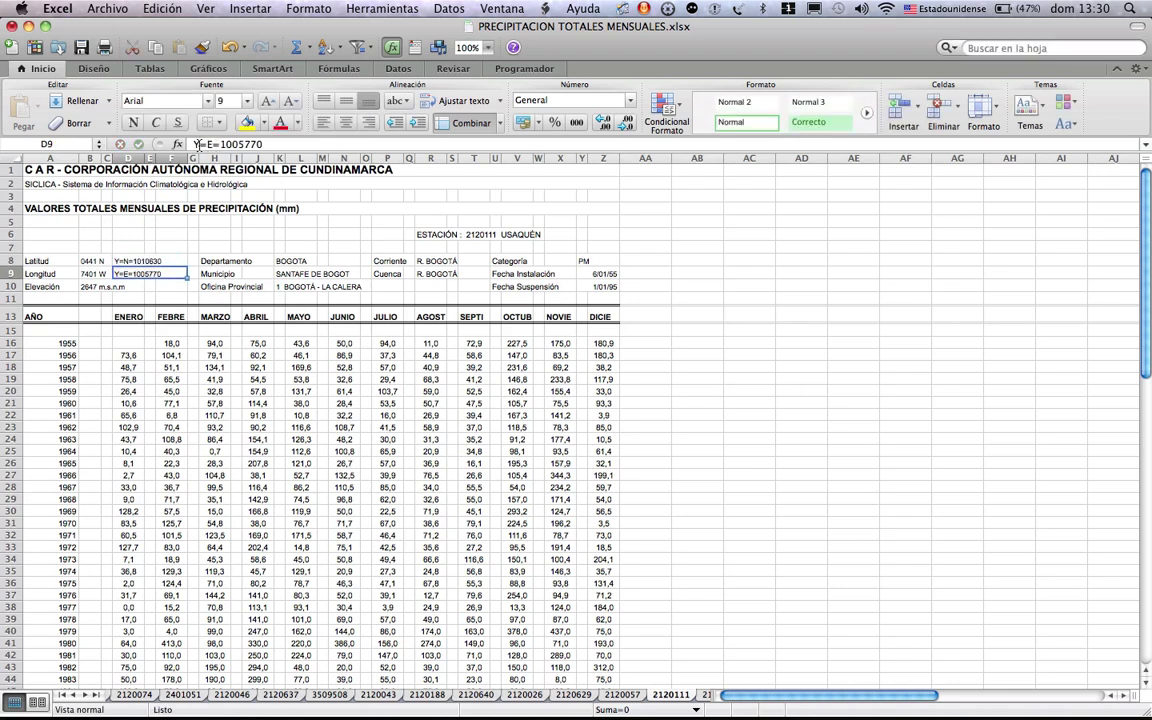
- Relabel the USAQUÉN east coordinate in cell D9 as X=E=1005770
left_click(197, 144)
key("BackSpace")
type("X")
key("Return")
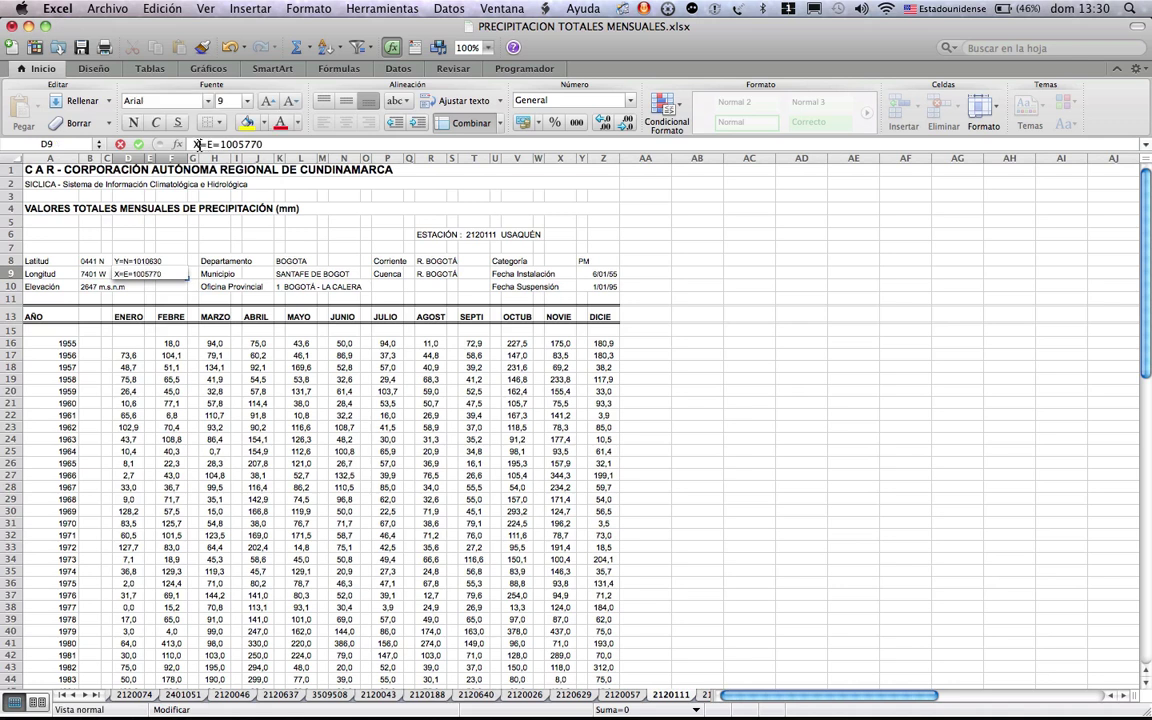
- Commit the relabelled east coordinate in D9, review both coordinate cells, and select the station code in row 6
key("Up")
key("Up")
key("Down")
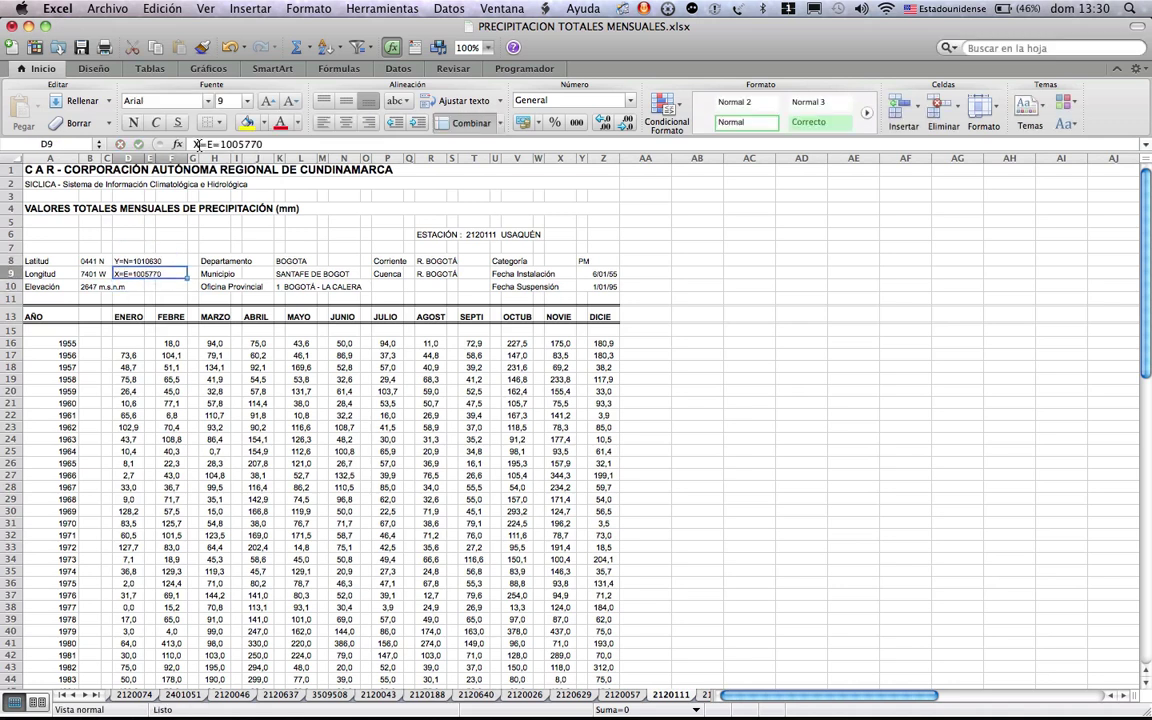
key("Up")
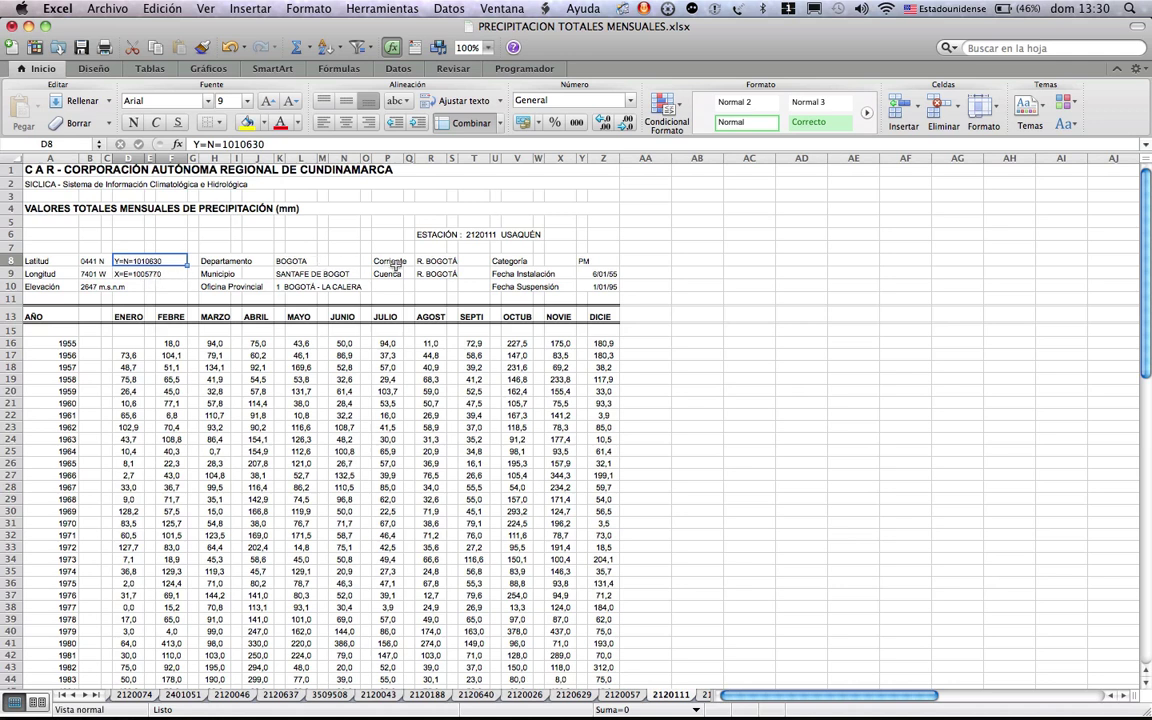
left_click(517, 234)
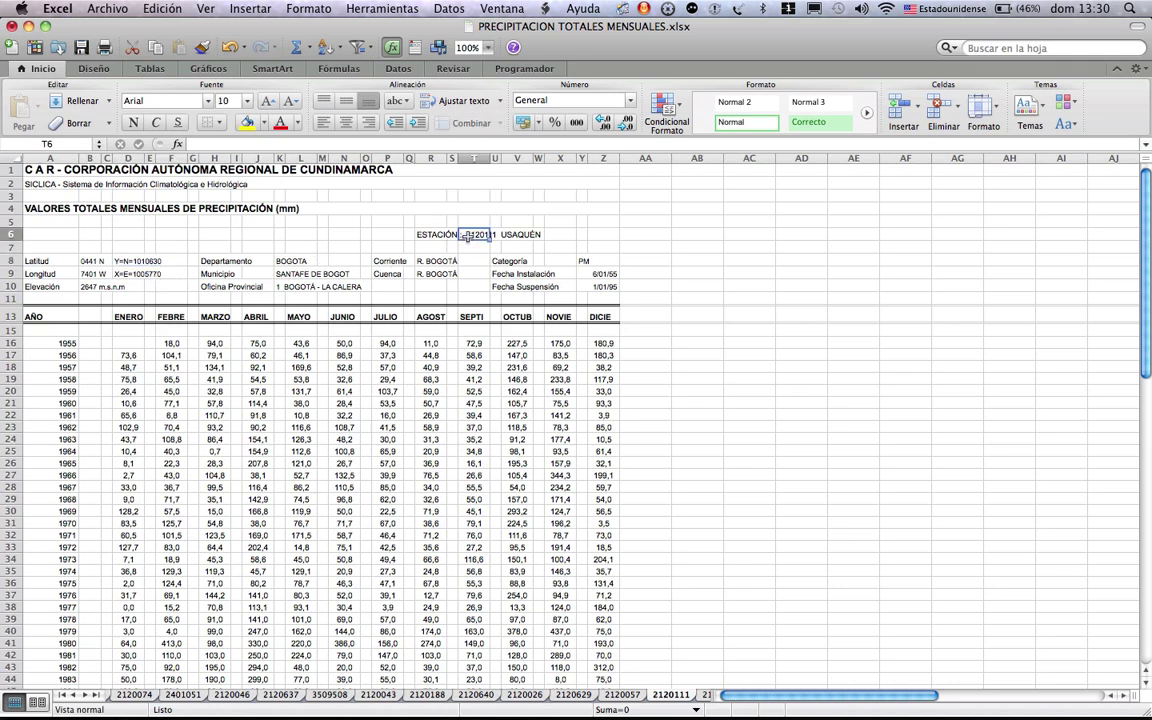
- Total the 1955 monthly precipitation in AA16 with =SUMA(D16:Z16) and fill the formula down column AA to 1993
key("Down")
key("Down")
key("Down")
key("Down")
key("Down")
key("Down")
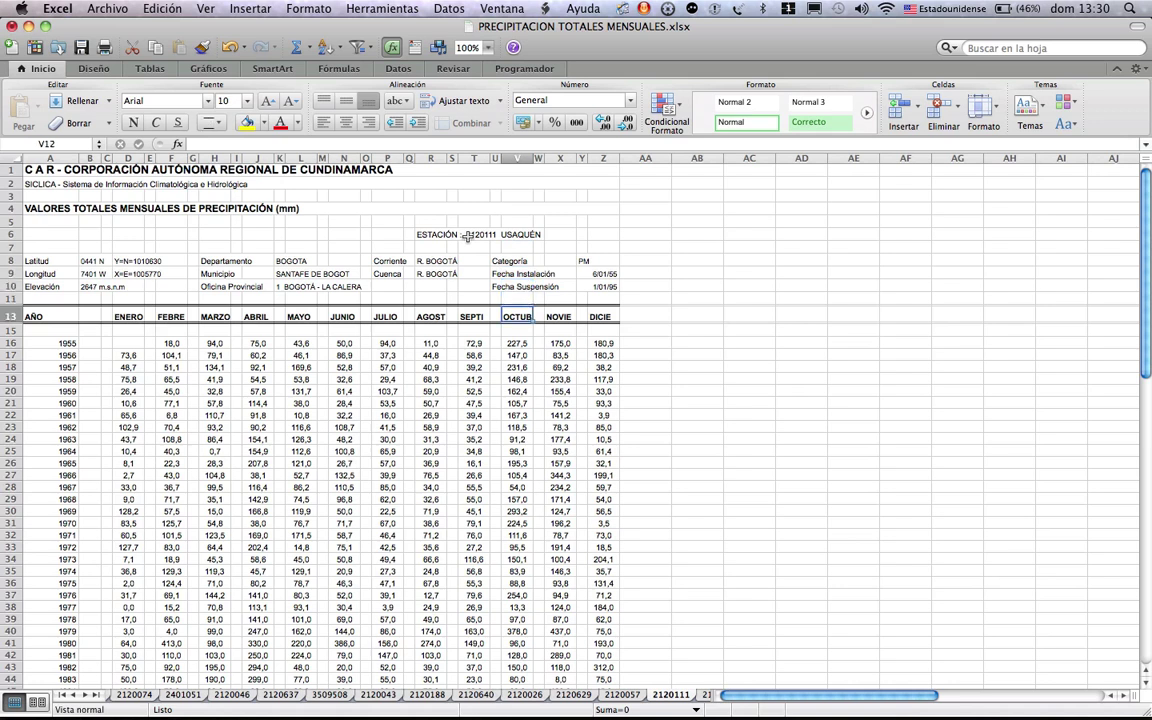
key("Right")
key("Right")
key("Right")
key("Right")
key("Right")
key("Right")
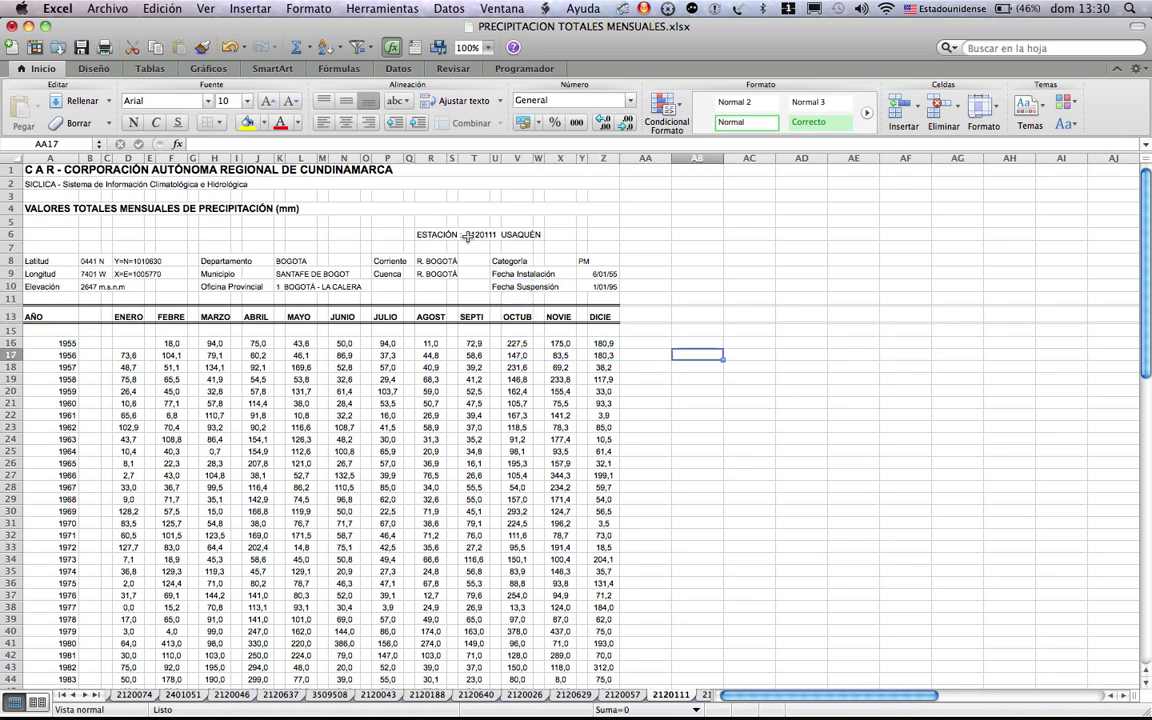
key("Left")
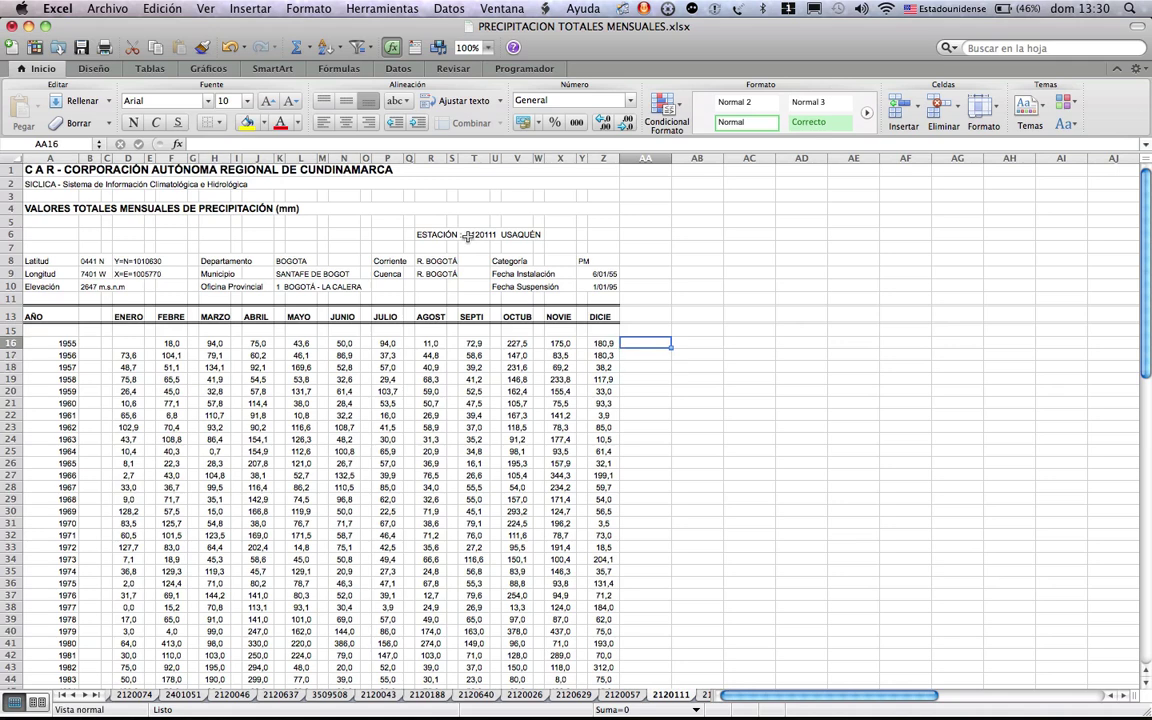
type("=")
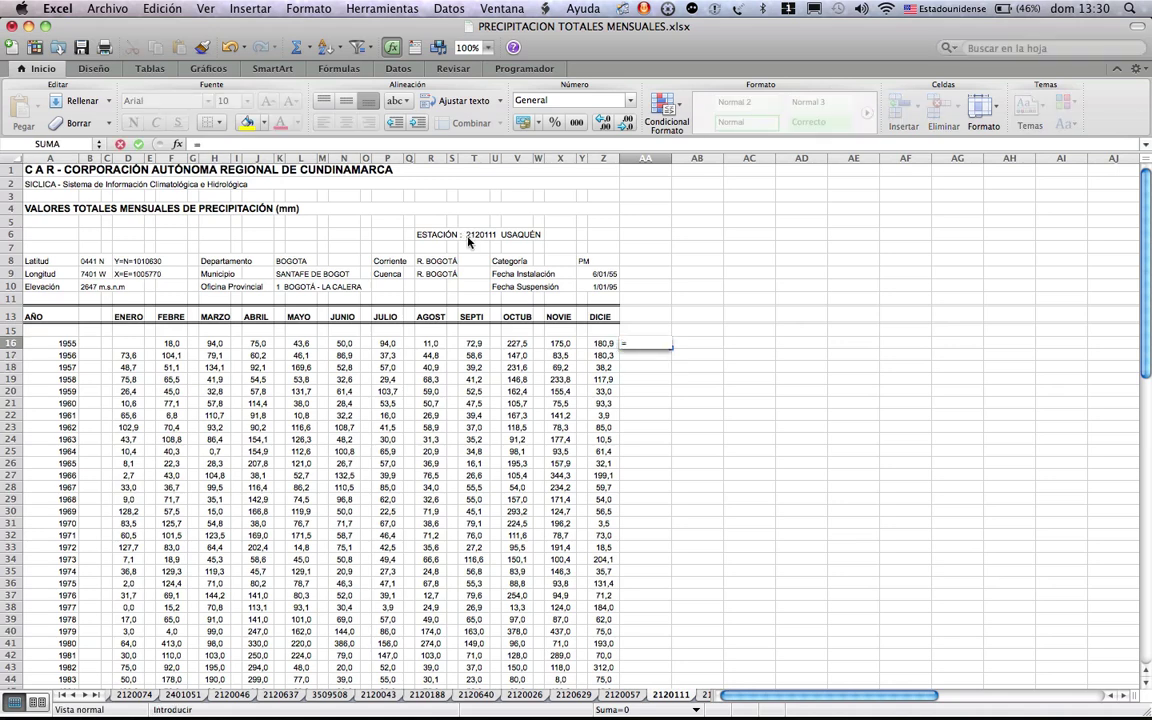
type("SUMA")
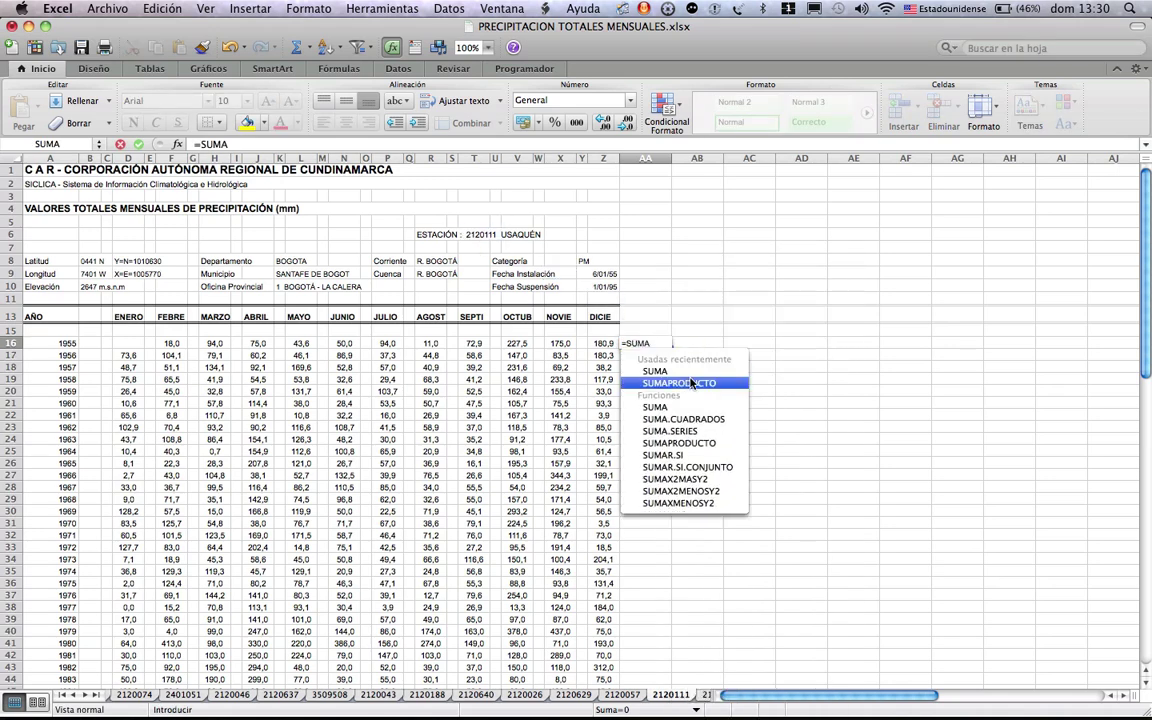
double_click(655, 371)
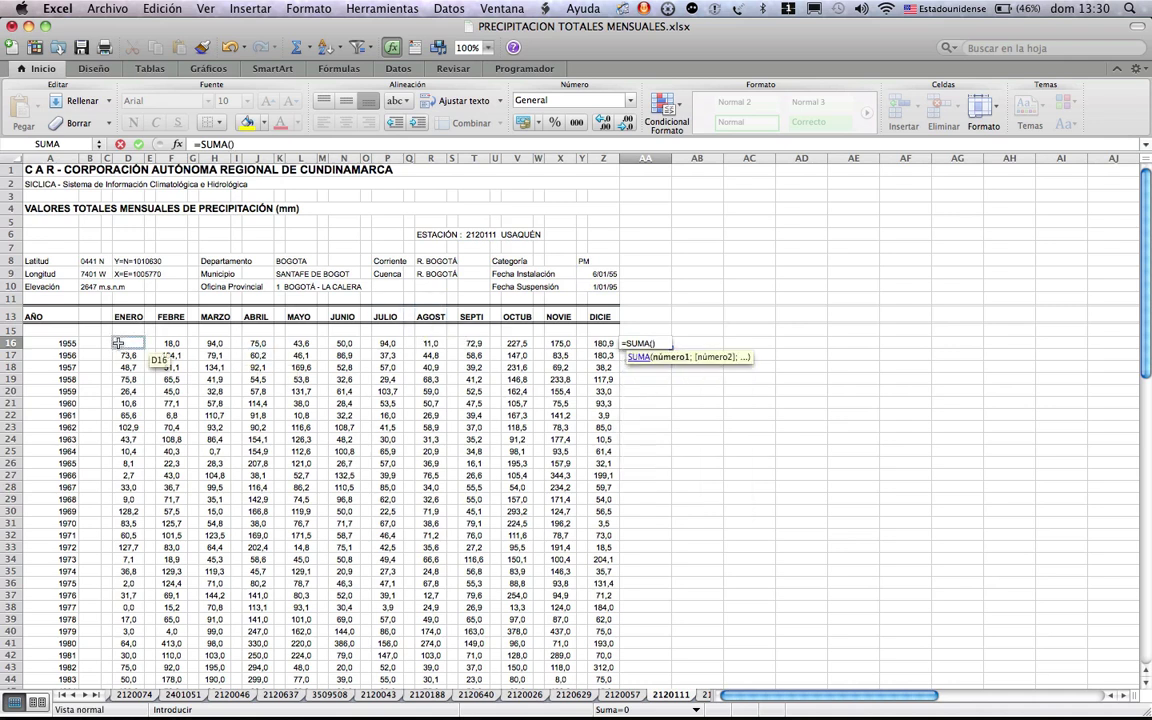
left_click_drag(118, 344, 598, 344)
key("Return")
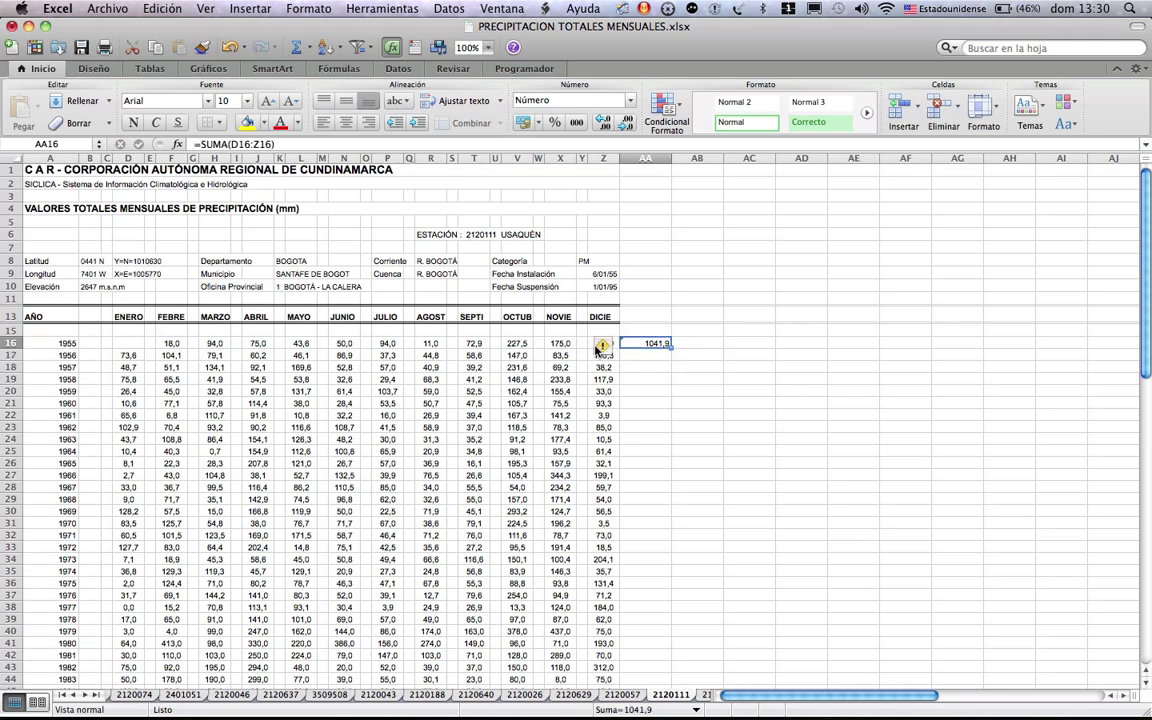
double_click(670, 348)
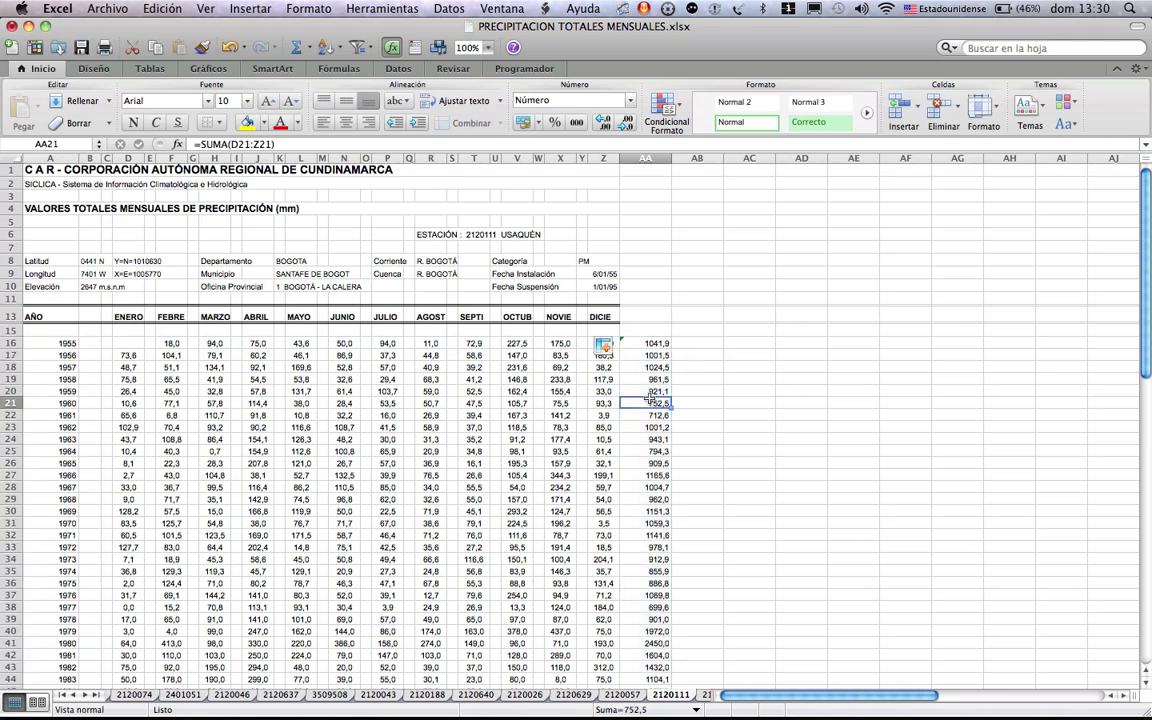
- Average the annual precipitation totals in cell AA56 with =PROMEDIO(AA16:AA54)
key("super+Down")
key("Down")
key("Down")
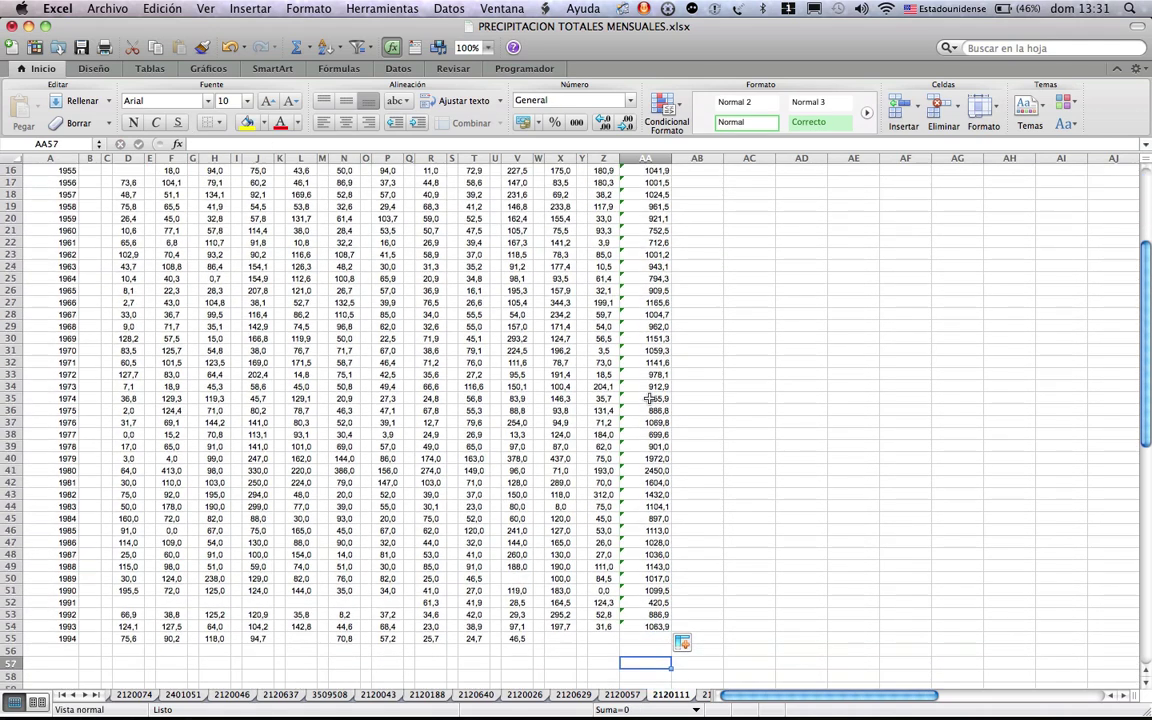
type("=")
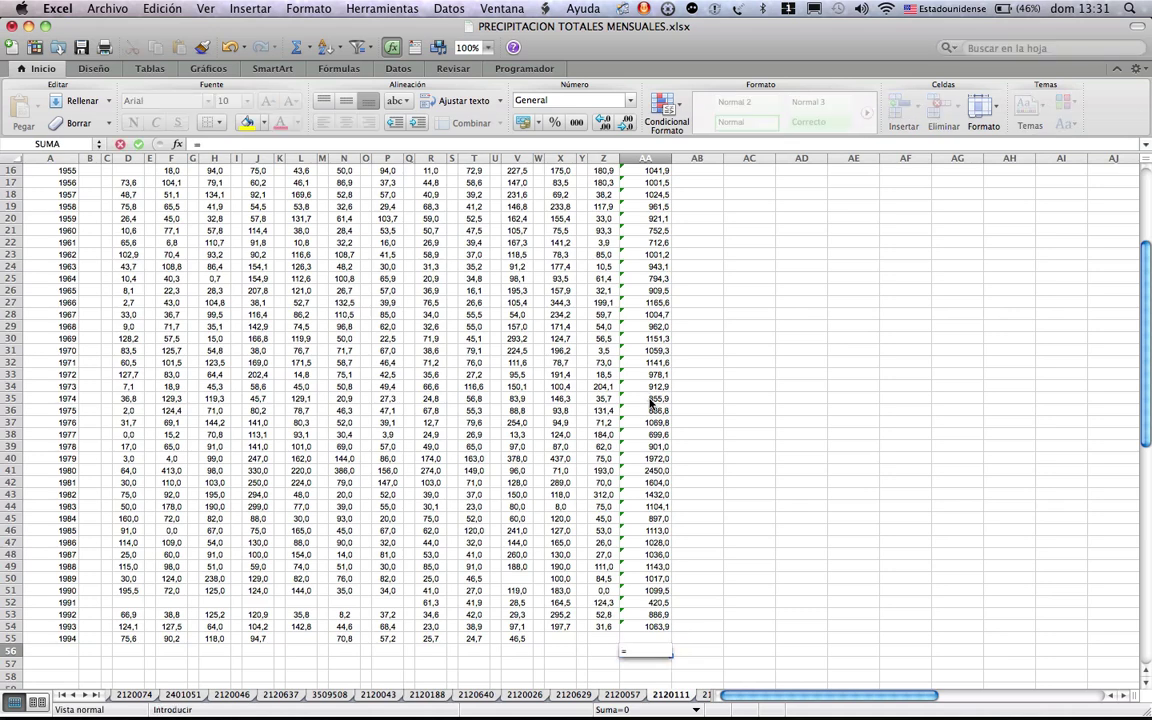
type("suma")
key("BackSpace")
key("BackSpace")
key("BackSpace")
key("BackSpace")
type("prom")
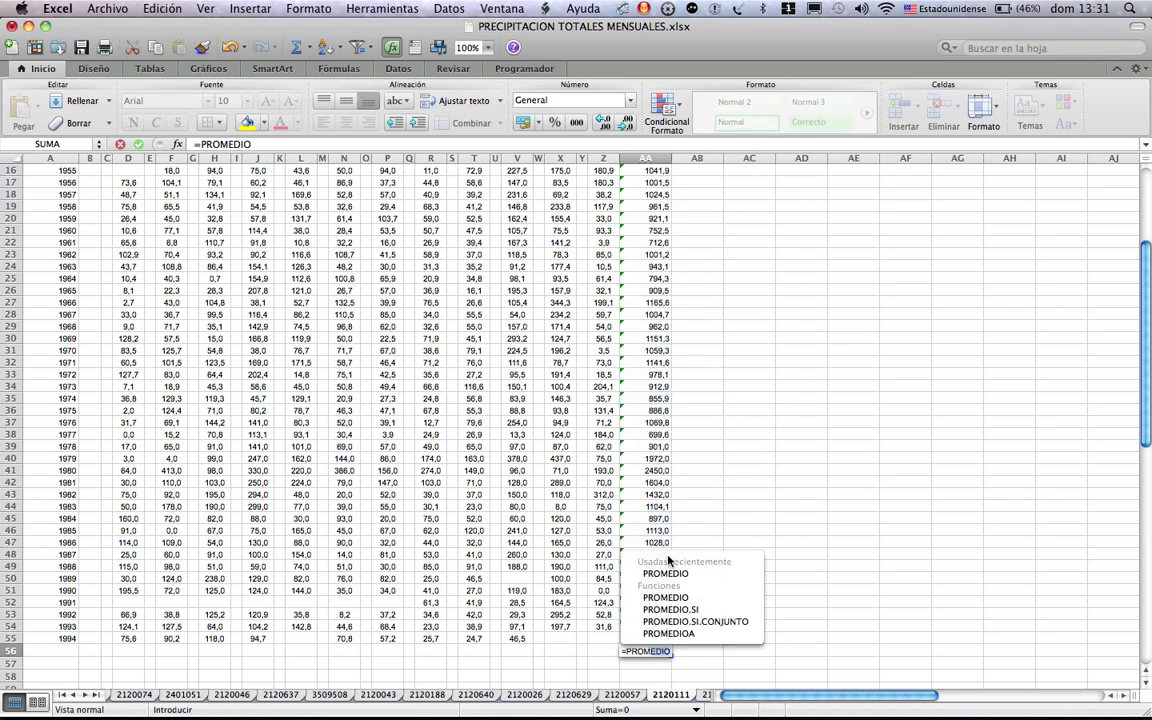
double_click(665, 573)
left_click(658, 627)
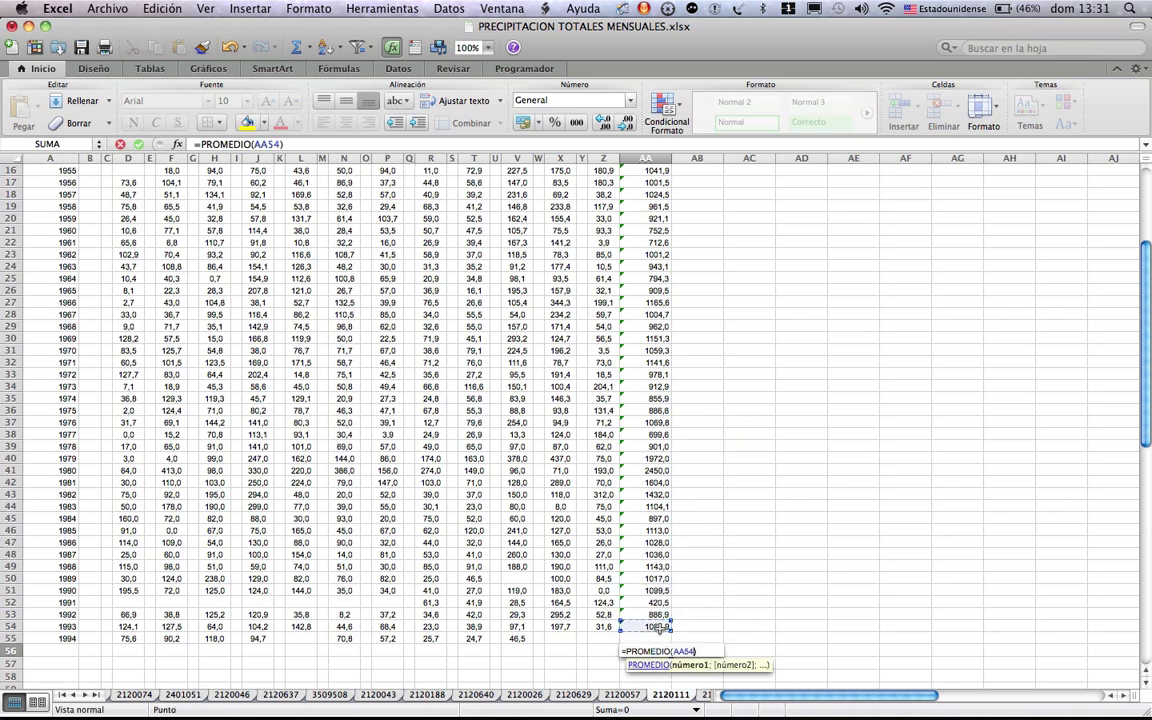
key("super+shift+Up")
key("super+shift+Up")
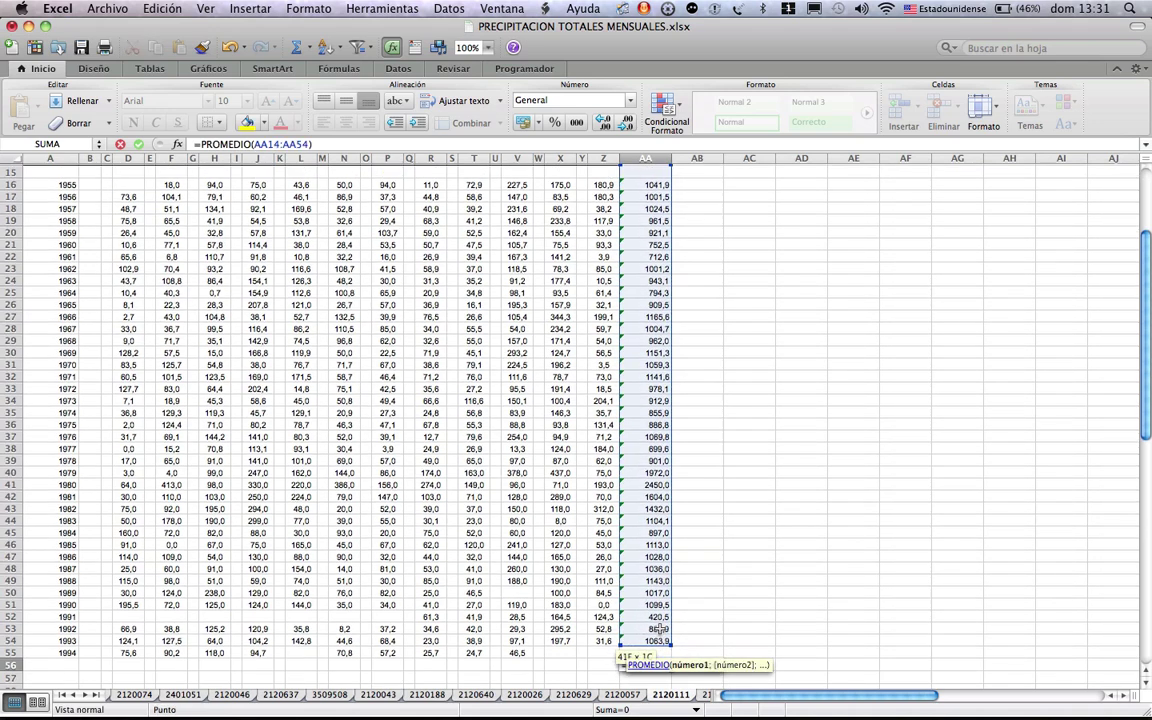
key("Return")
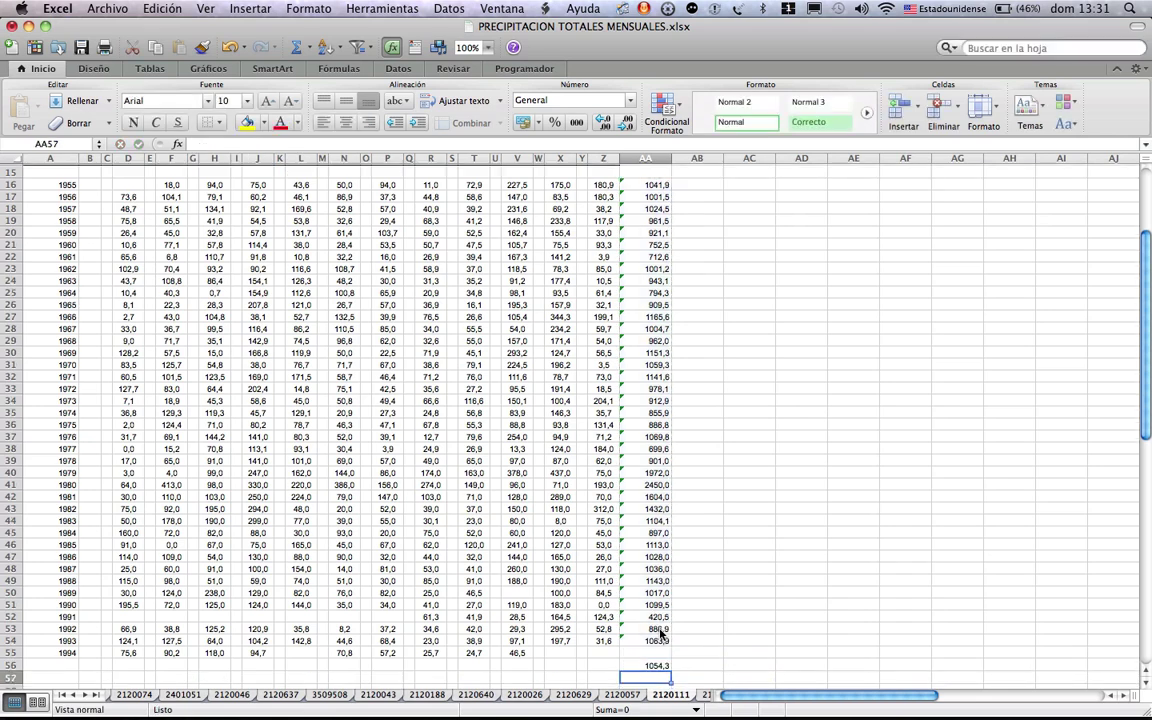
- Highlight the missing records in yellow: October 1989 (V50) and January to July 1991 (D52:P52)
key("Up")
key("Up")
key("Up")
key("Up")
key("Up")
key("Up")
key("Left")
key("Left")
key("Left")
key("Left")
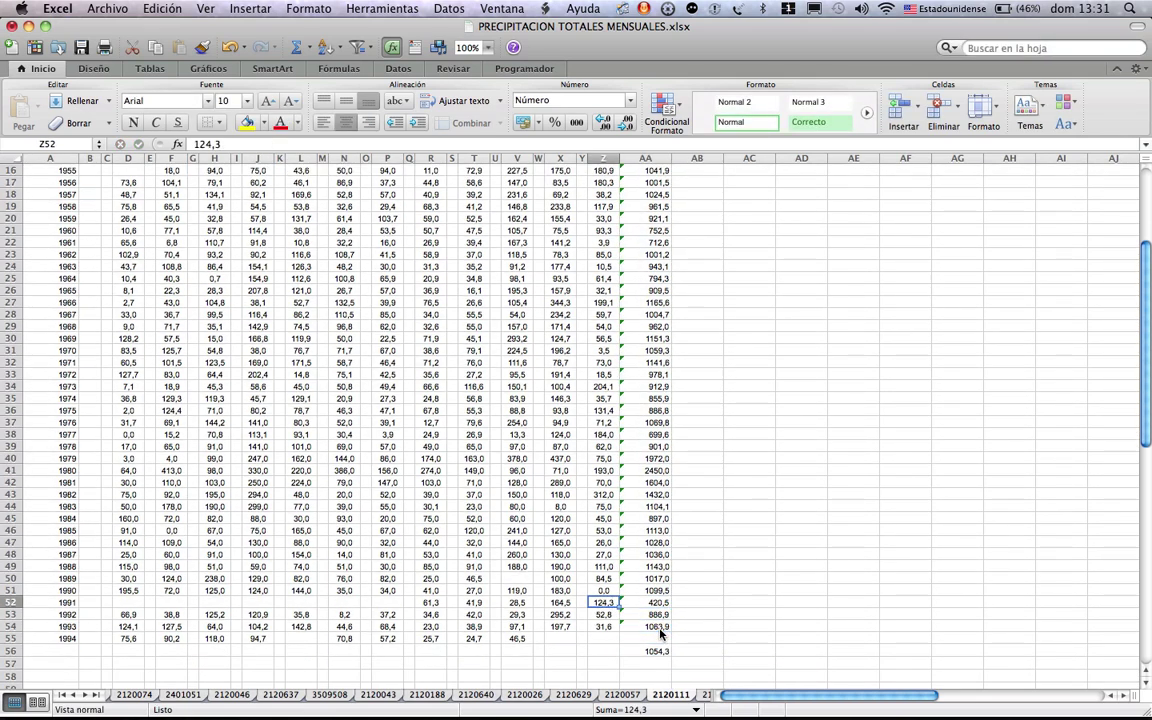
key("Left")
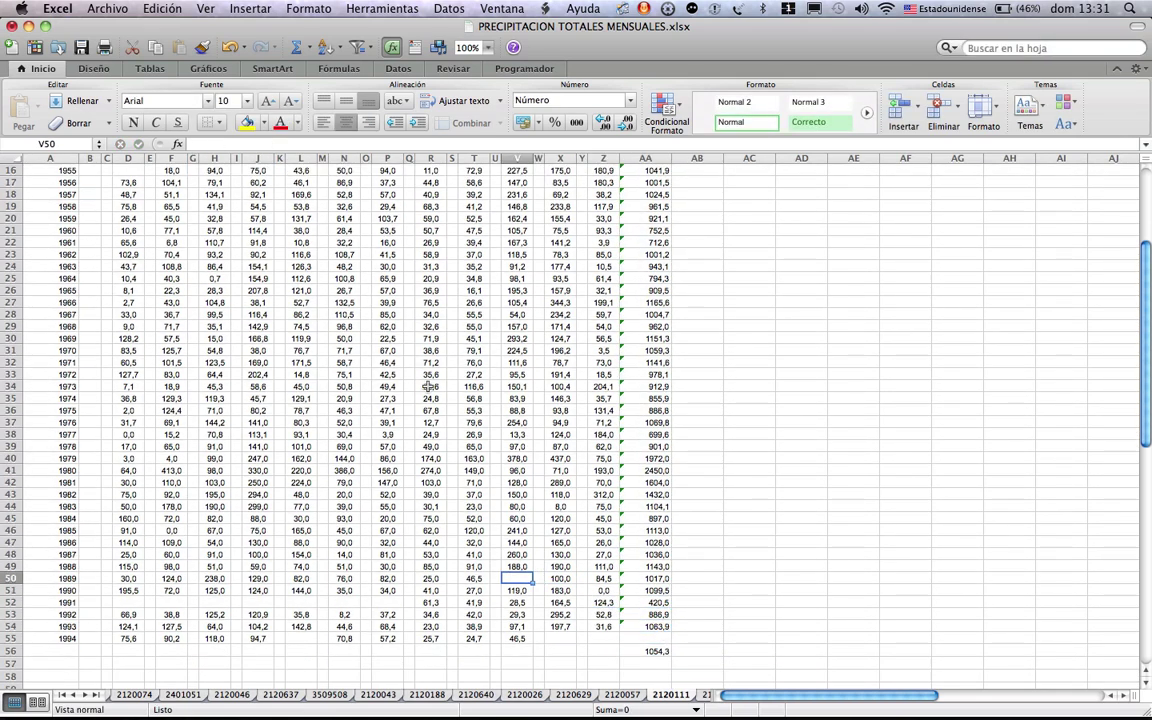
left_click(247, 122)
left_click(133, 600)
left_click_drag(133, 600, 398, 602)
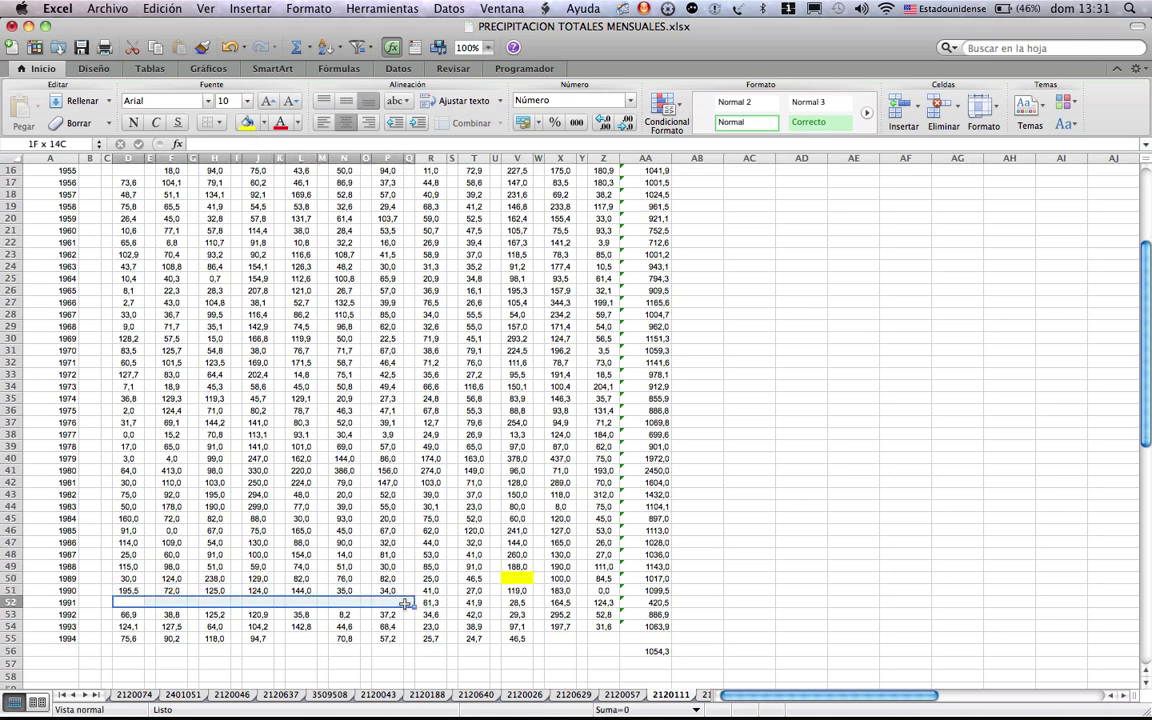
left_click(247, 122)
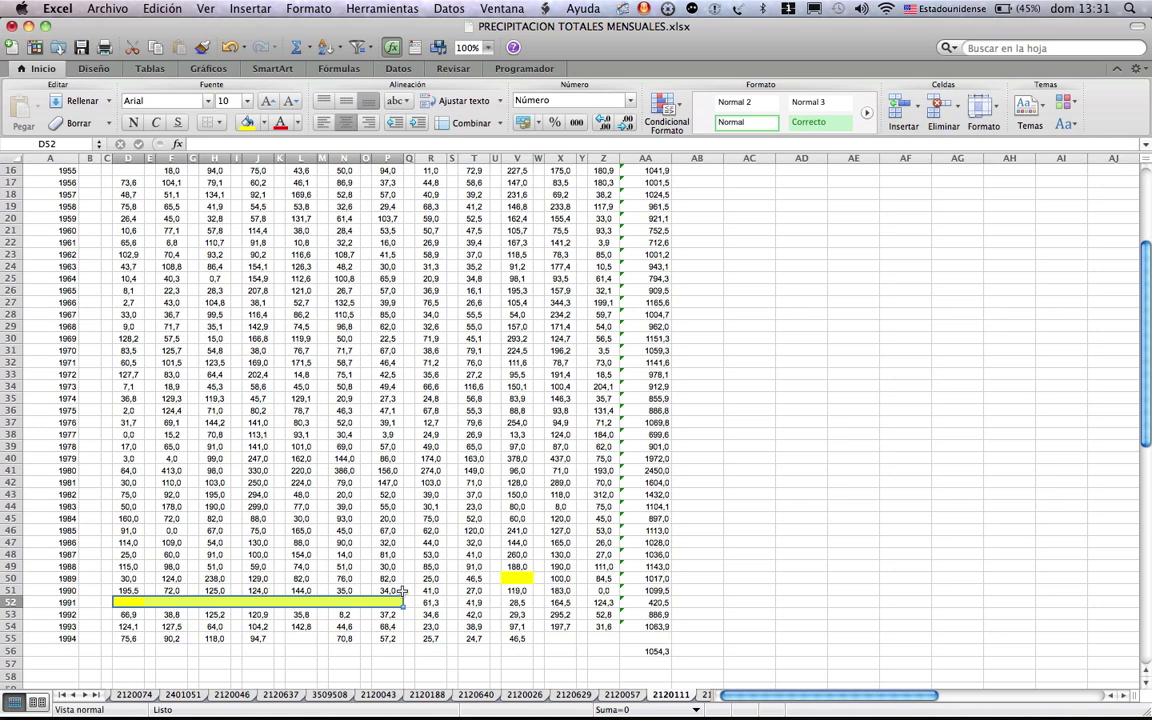
- Fill the multi-year average cell AA56 with green
left_click(655, 650)
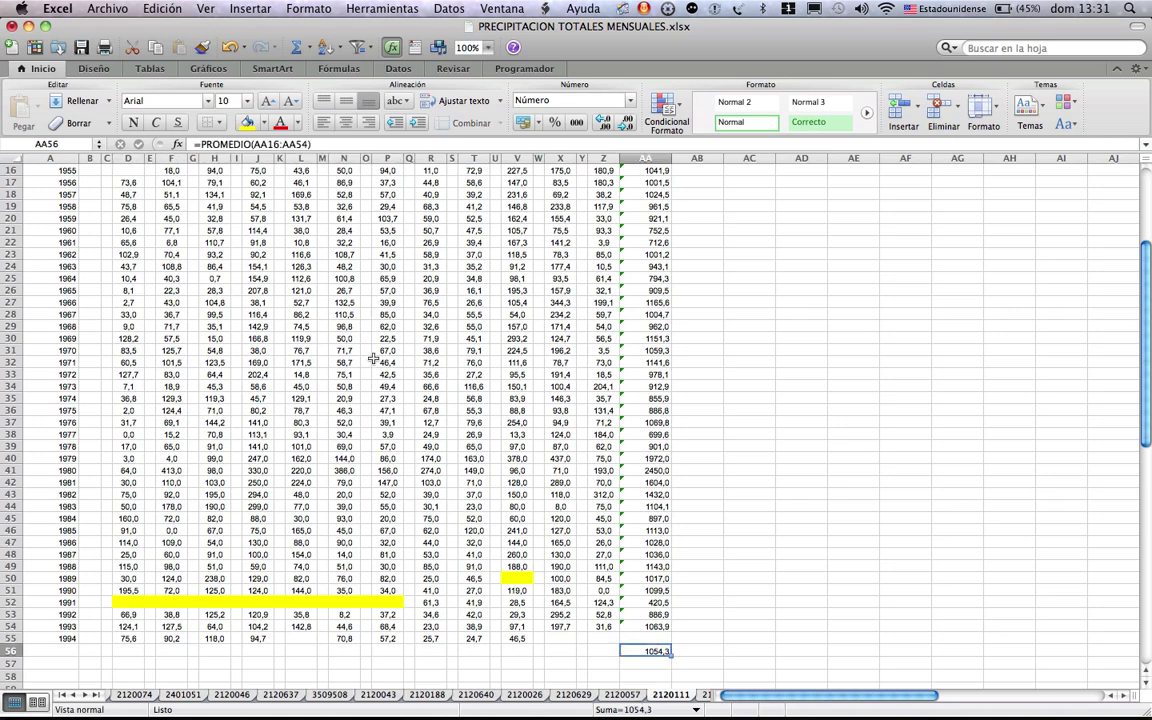
left_click(265, 124)
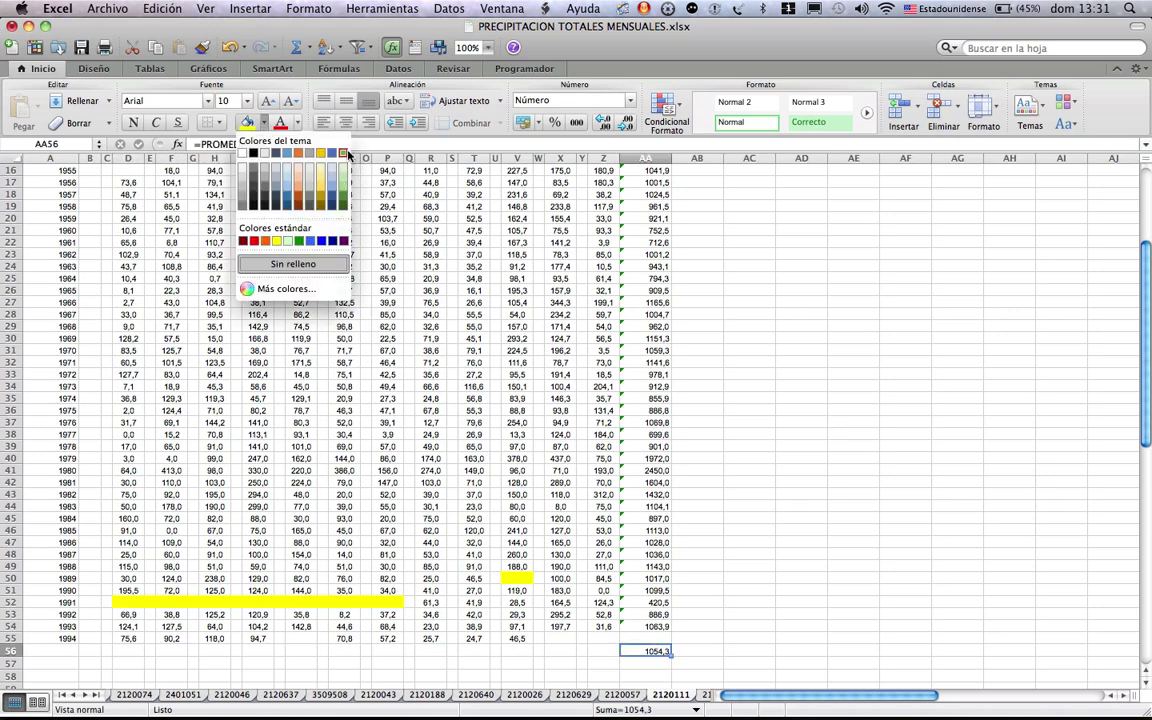
left_click(307, 136)
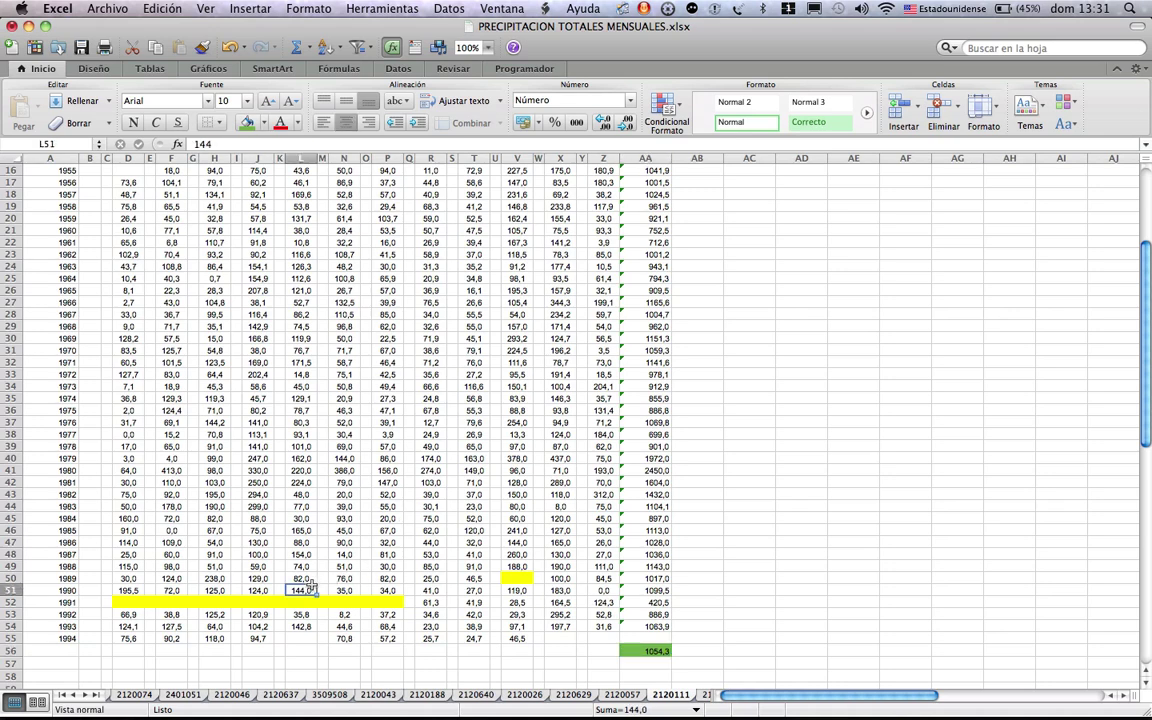
- Begin a formula in the missing January 1991 cell, D52
left_click(237, 614)
key("Up")
key("Left")
key("Left")
key("Left")
key("Left")
key("Left")
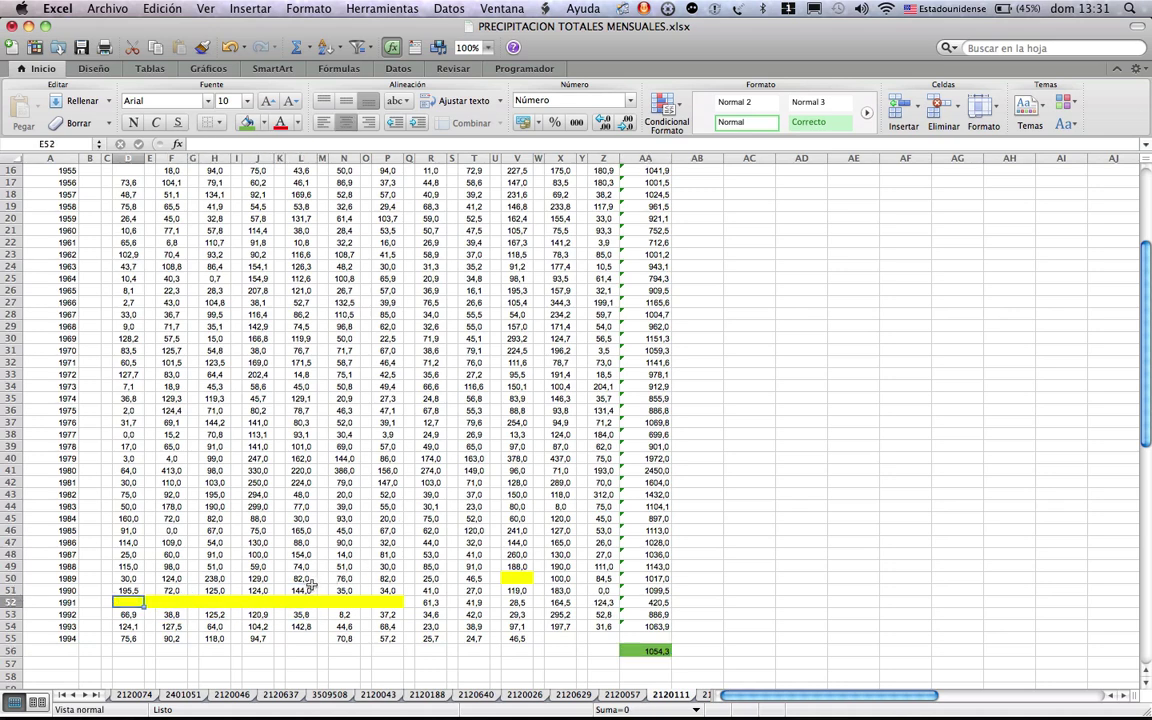
type("=")
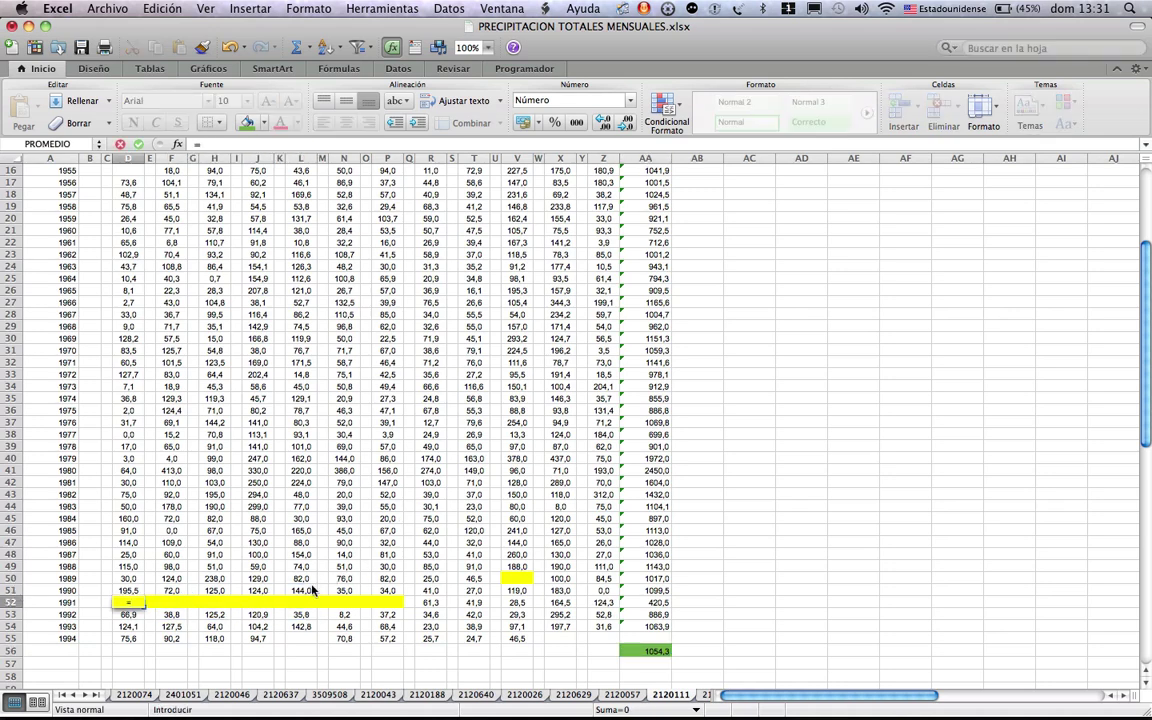
- Fill the missing January 1991 value in D52 with the January average, =PROMEDIO(D18:D51;D53:D55)
type("PROMEDIO")
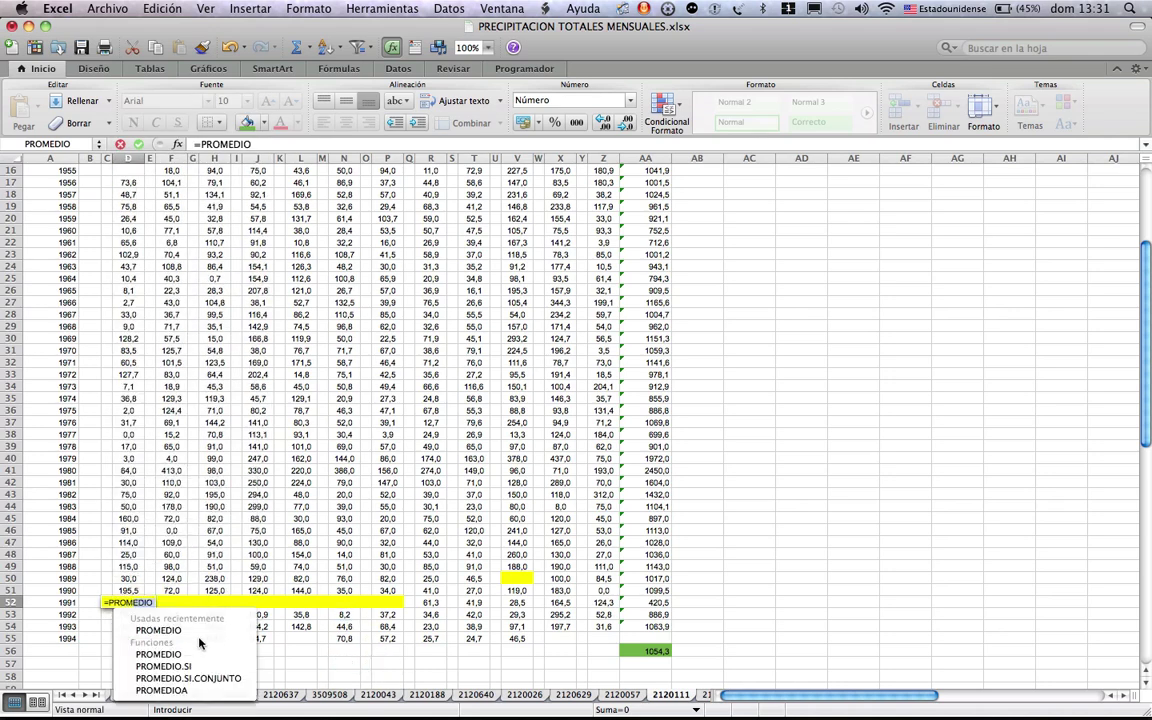
double_click(195, 631)
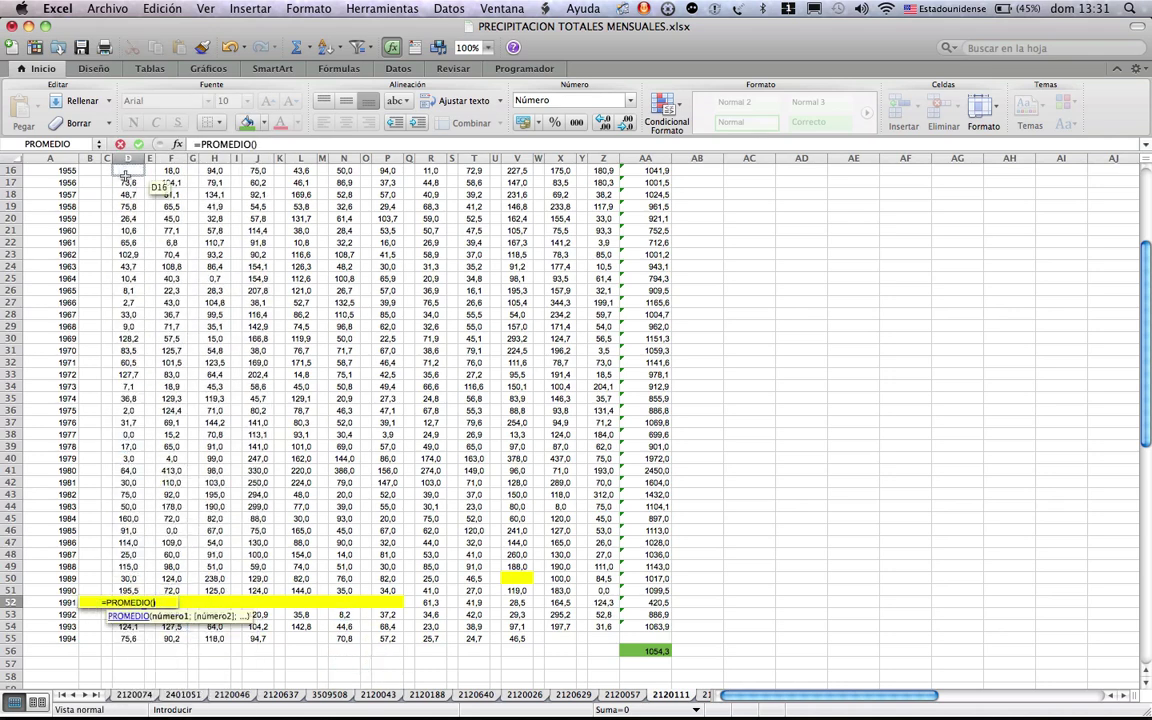
left_click_drag(126, 189, 128, 590)
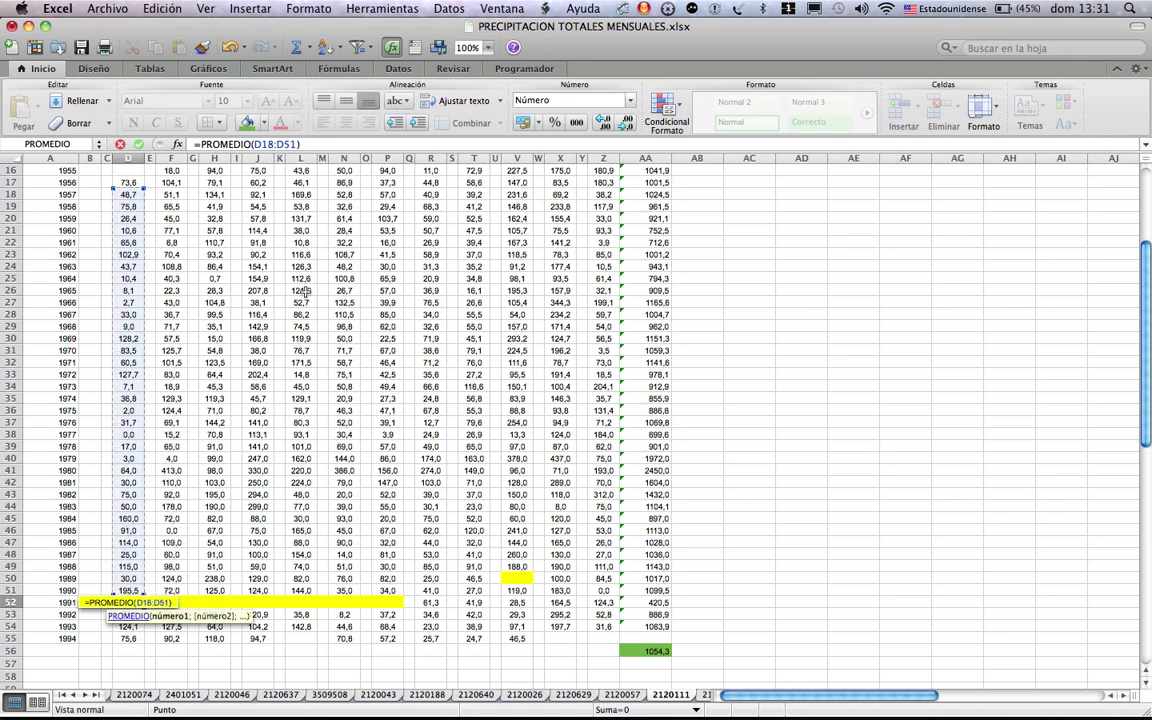
left_click(297, 143)
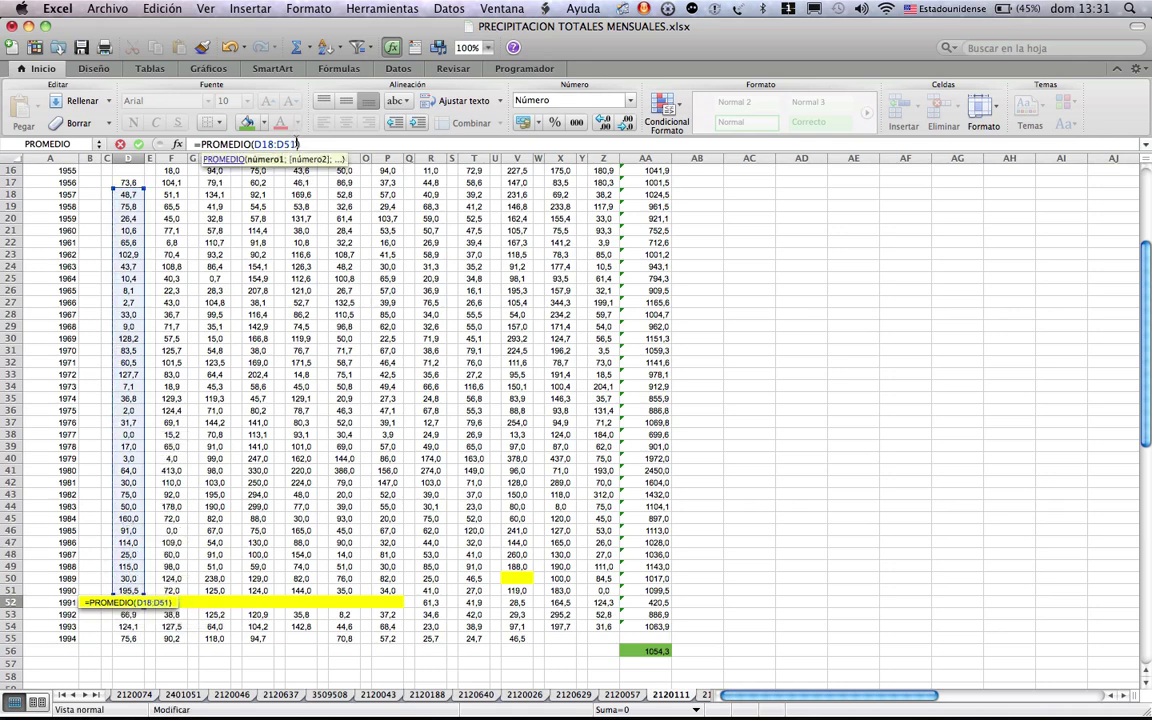
type(";")
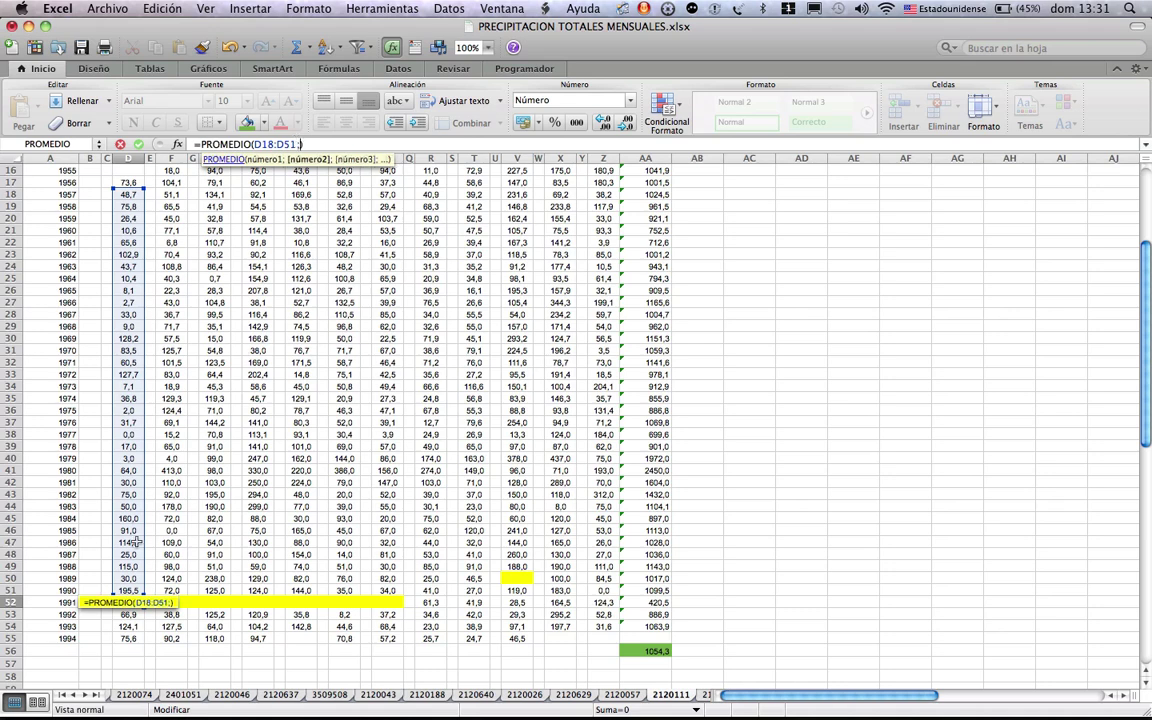
left_click_drag(130, 611, 128, 637)
key("Return")
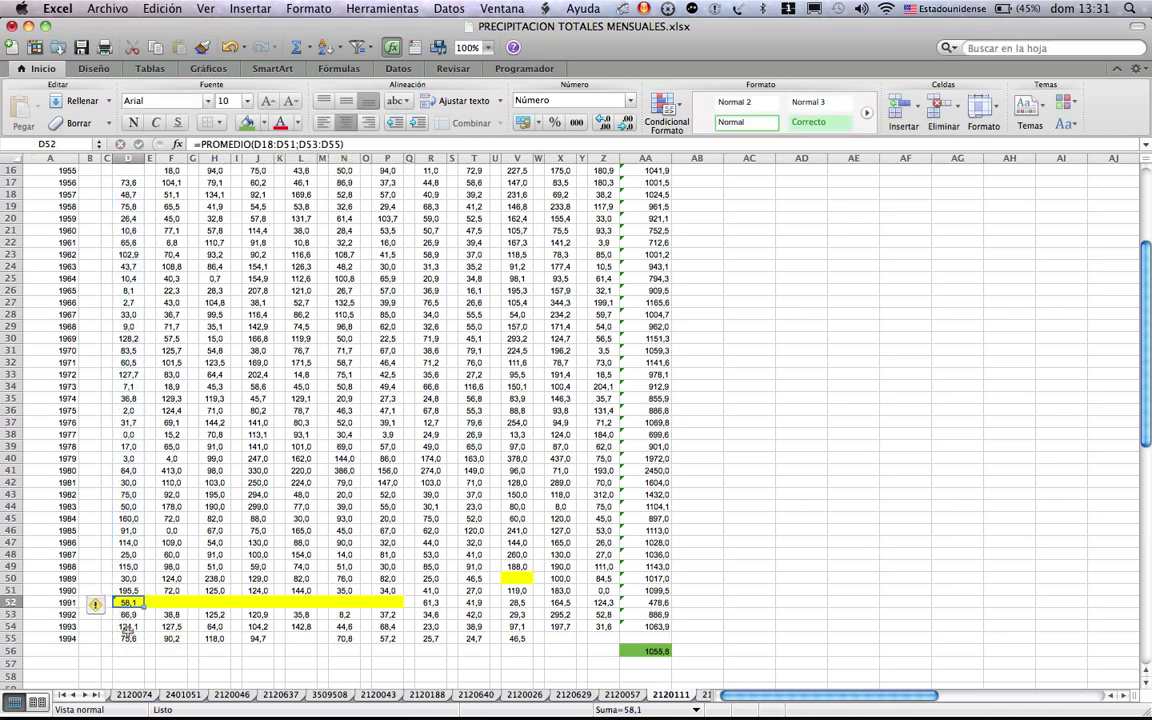
- Look along the 1991 row from January through the remaining months to identify the highlighted cells without data
key("shift+Right")
key("shift+Right")
key("shift+Right")
key("shift+Right")
key("shift+Right")
key("shift+Right")
key("shift+Right")
key("shift+Right")
key("shift+Right")
key("shift+Right")
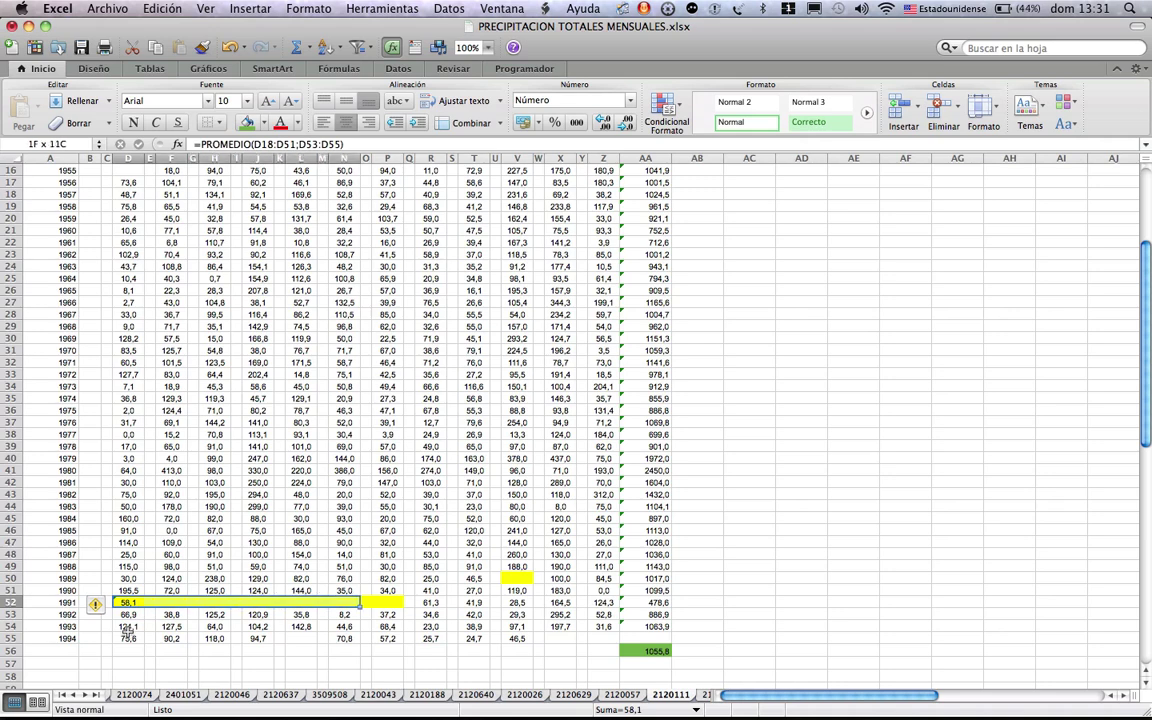
key("shift+Right")
key("shift+Right")
key("shift+Right")
key("shift+Right")
key("shift+Right")
key("shift+Right")
key("shift+Right")
key("shift+Right")
key("shift+Right")
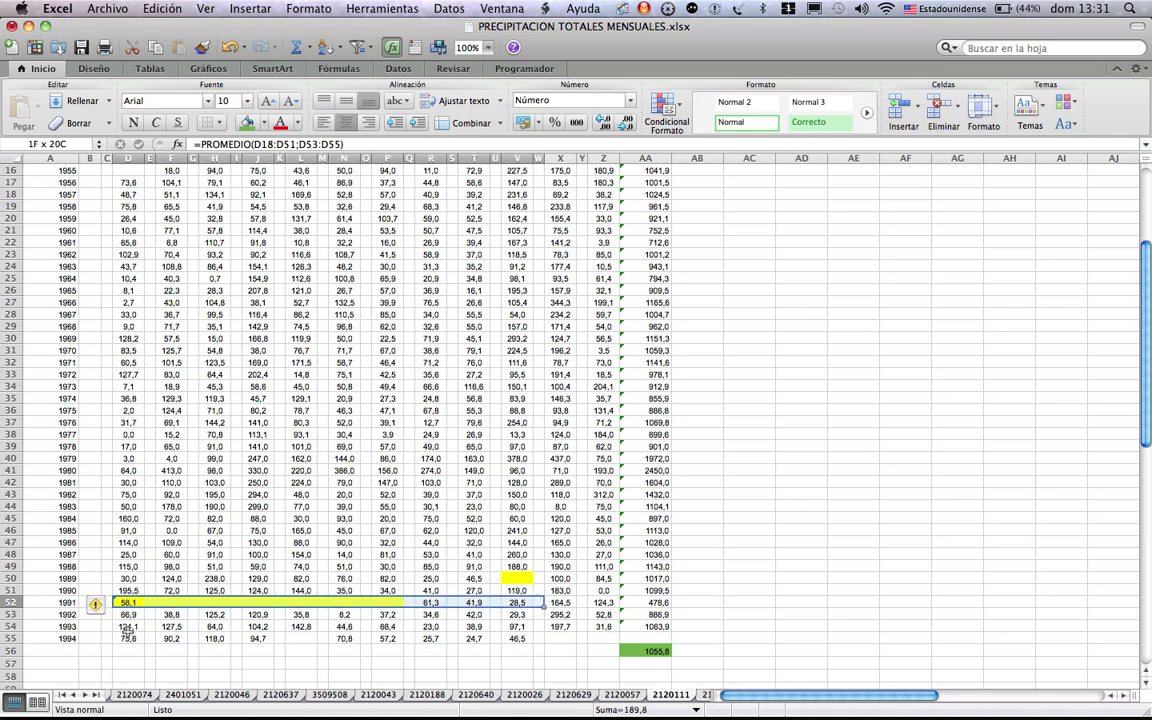
key("Right")
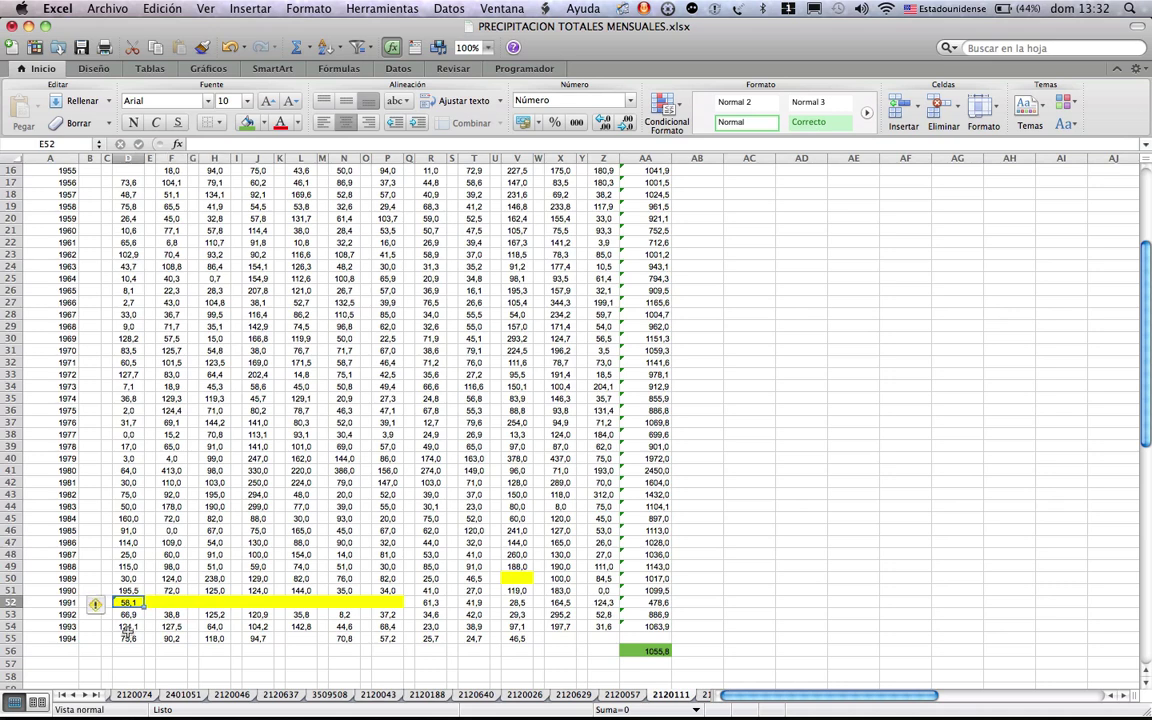
key("Right")
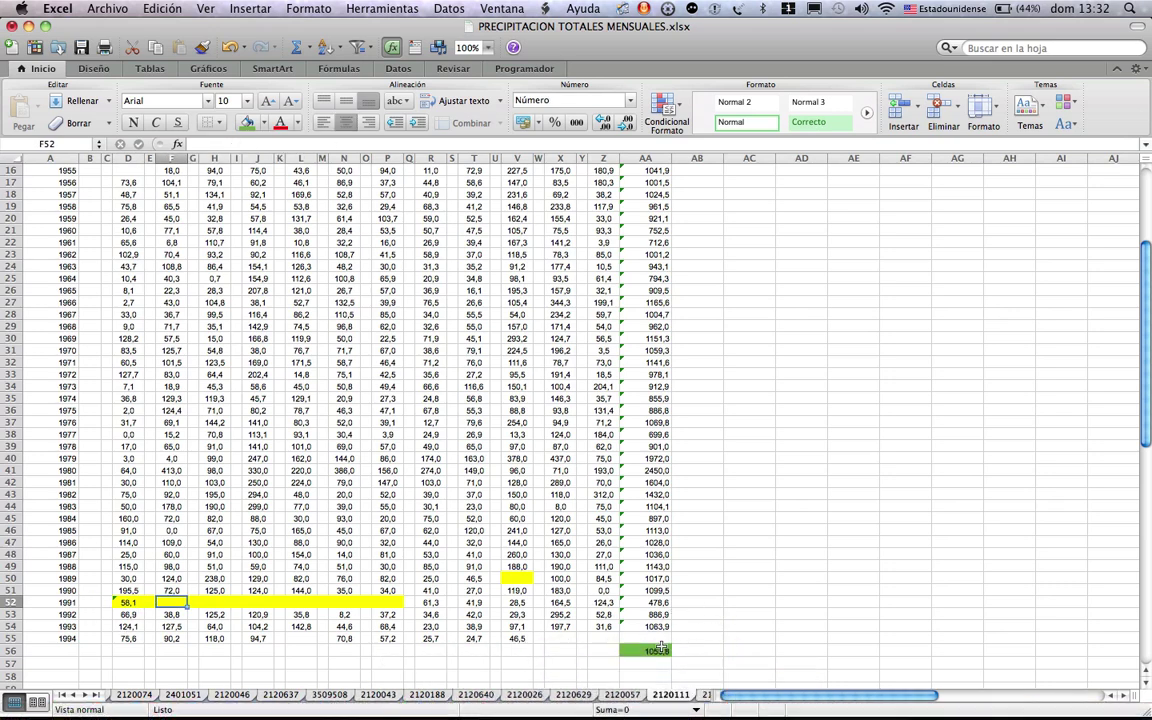
- Inspect the PROMEDIO formula for the annual precipitation totals in AA56 and leave it without editing
left_click(660, 650)
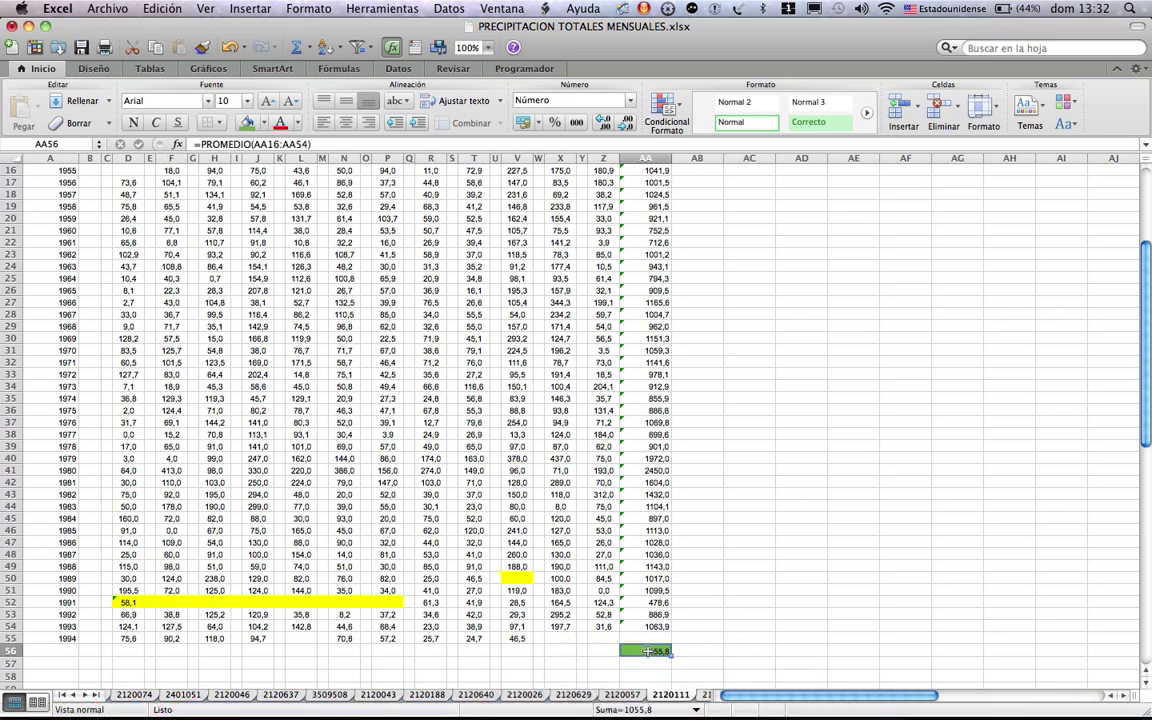
left_click(334, 148)
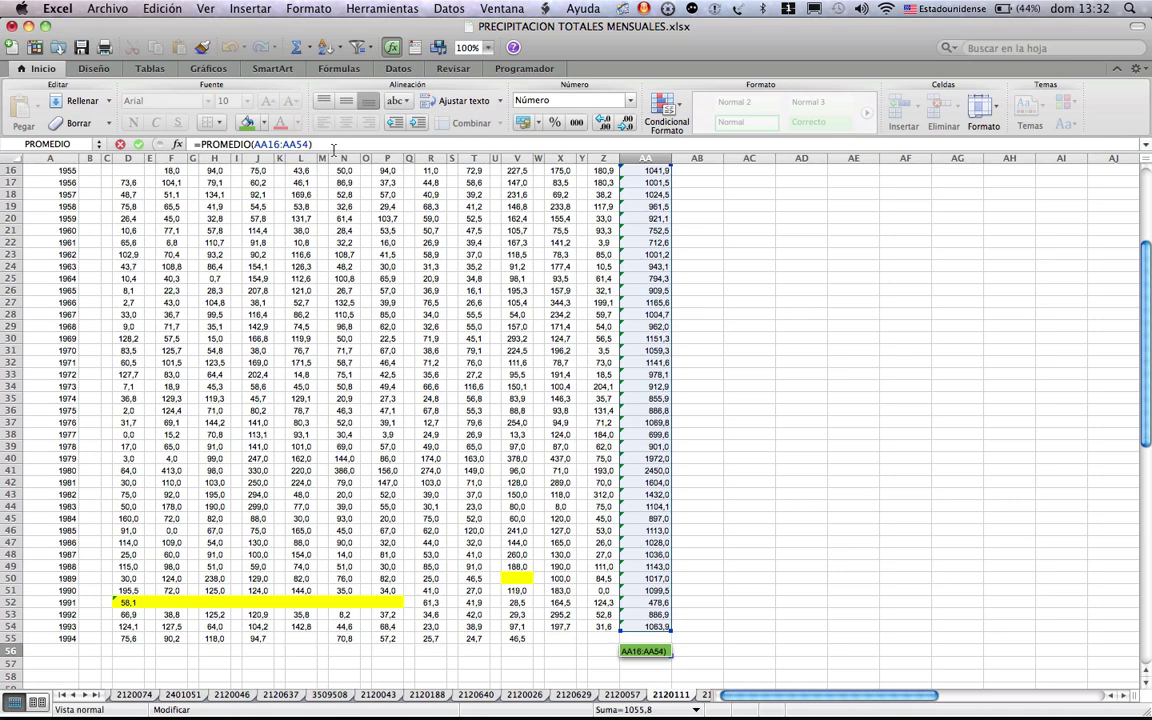
key("Escape")
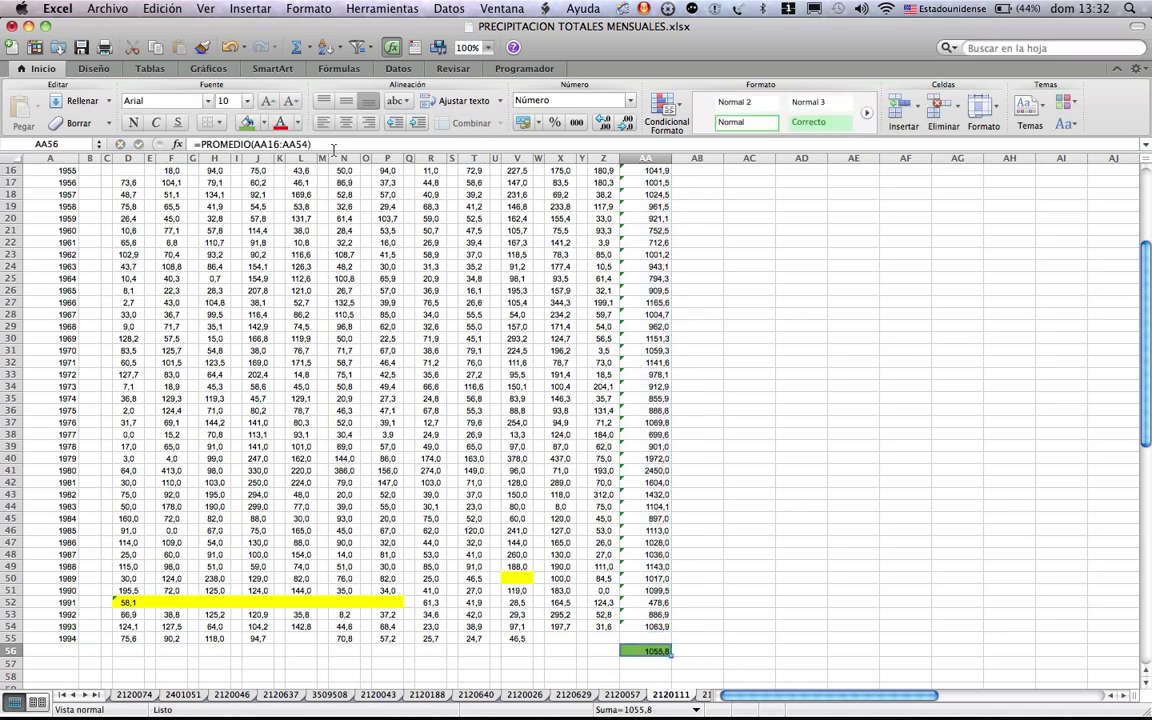
- Review the station's coordinates and name in the sheet header and its average annual precipitation in AA56
scroll(499, 389, "up", 5)
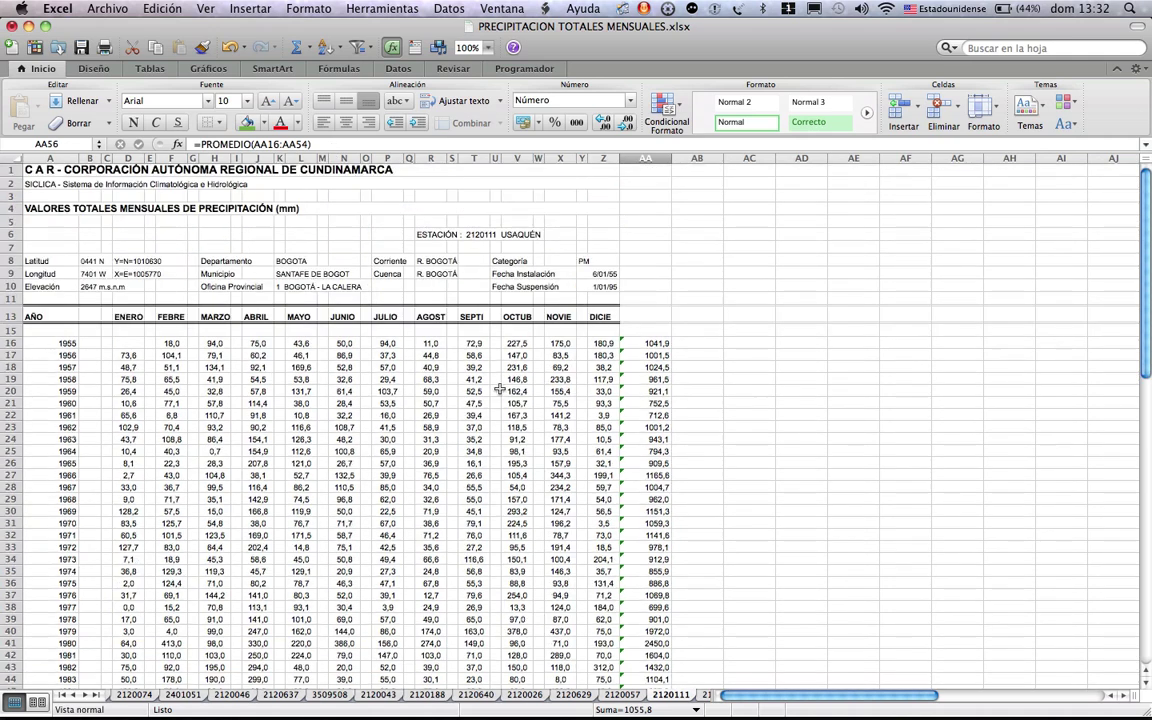
left_click_drag(145, 261, 146, 273)
left_click(426, 247)
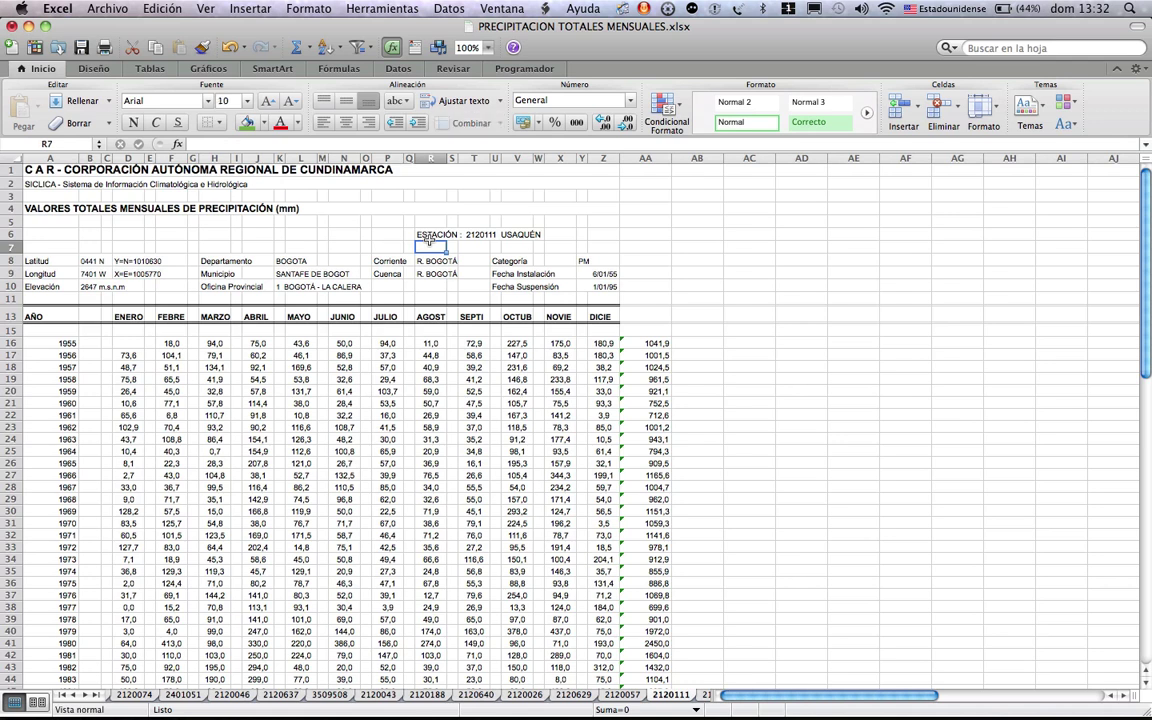
left_click(549, 241)
scroll(640, 420, "down", 8)
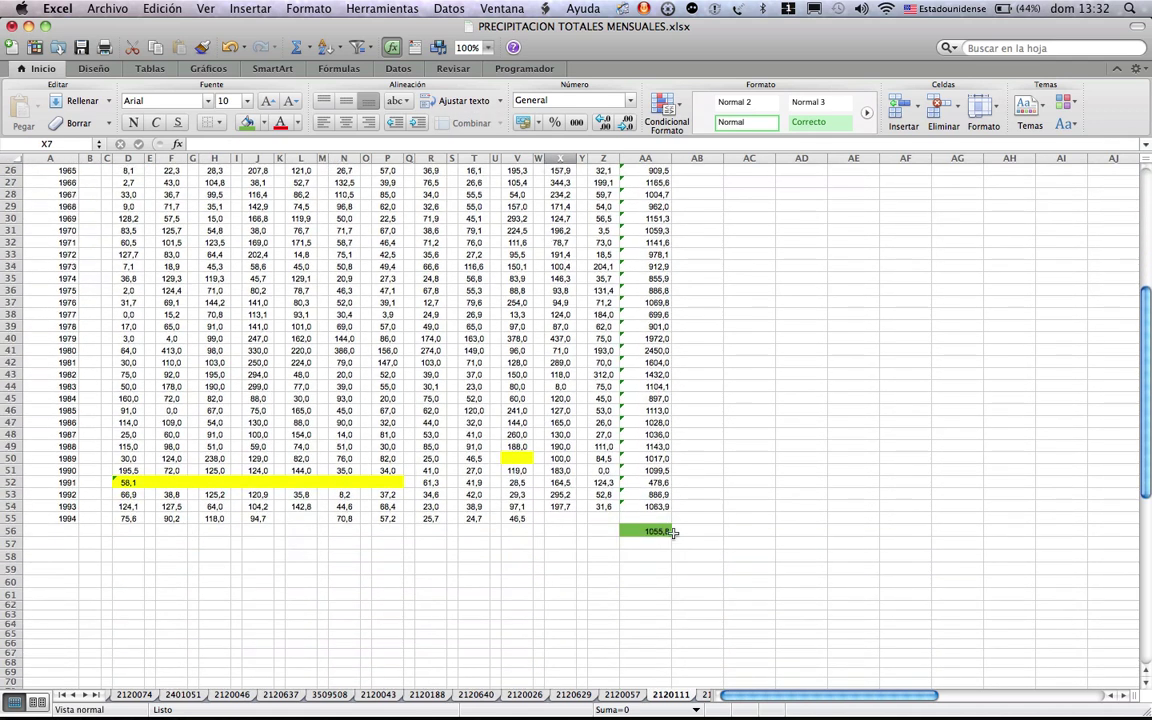
left_click(658, 531)
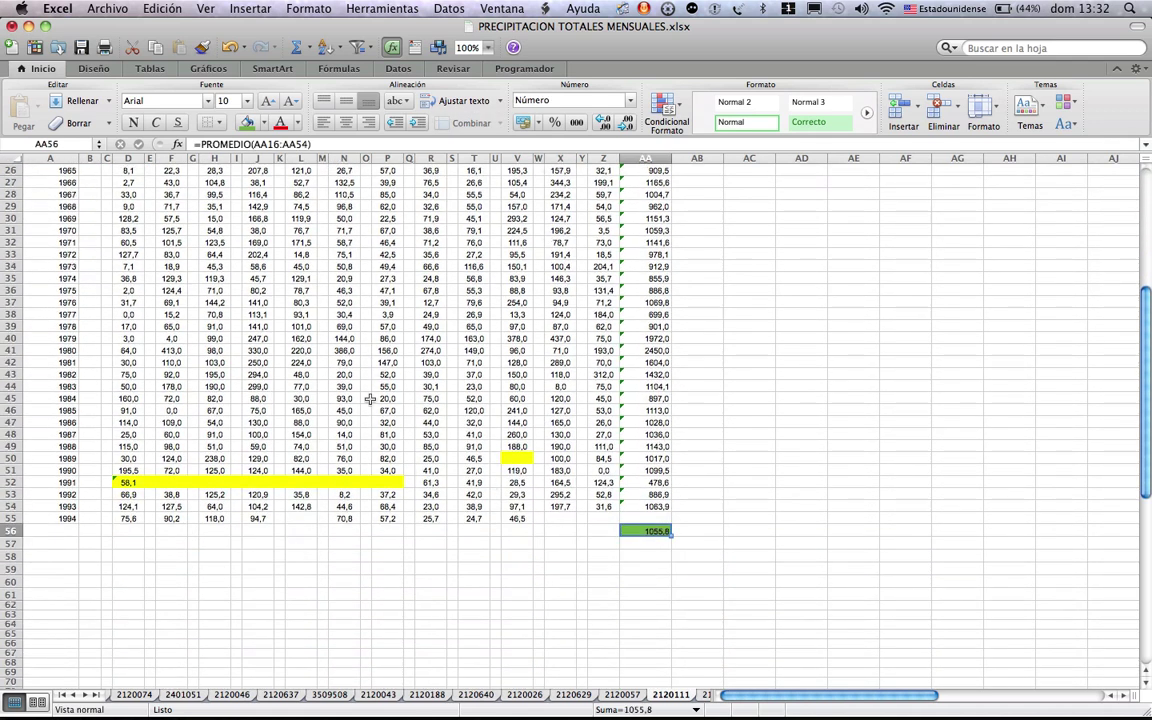
- Switch to the Finder and open "Estaciones CAR Para QGIS.txt" from the "Material solucion punto 02-Excel" folder
key("F3")
left_click(600, 385)
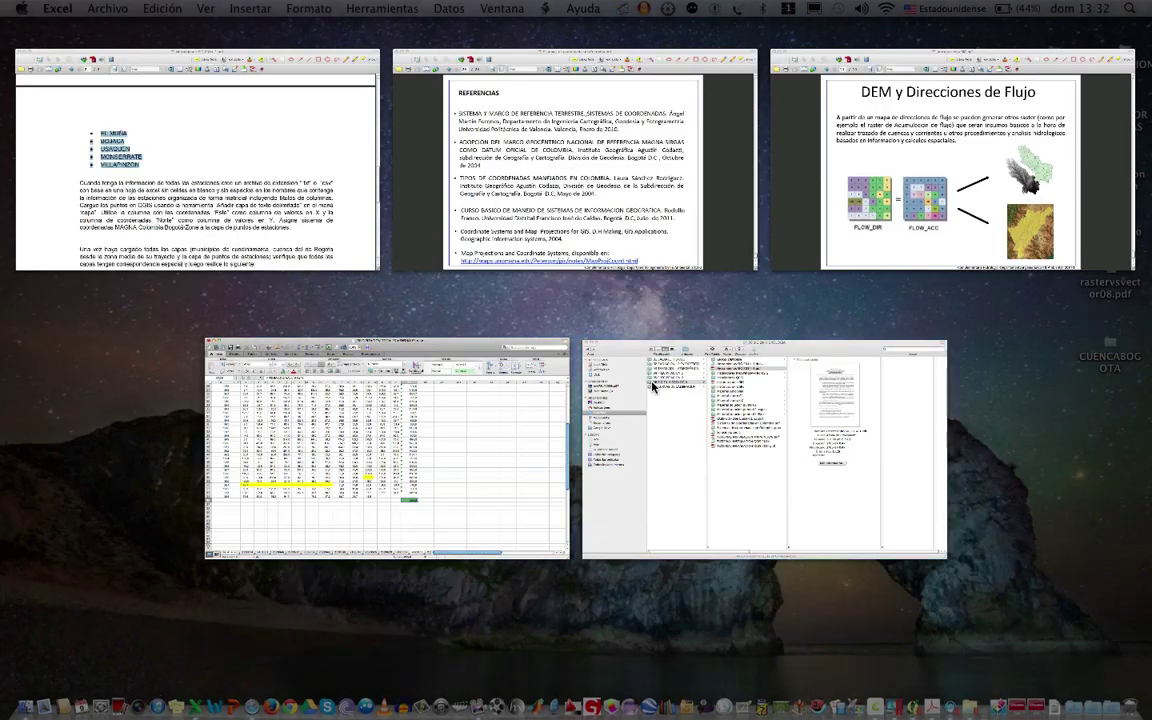
left_click(550, 263)
key("Right")
key("Down")
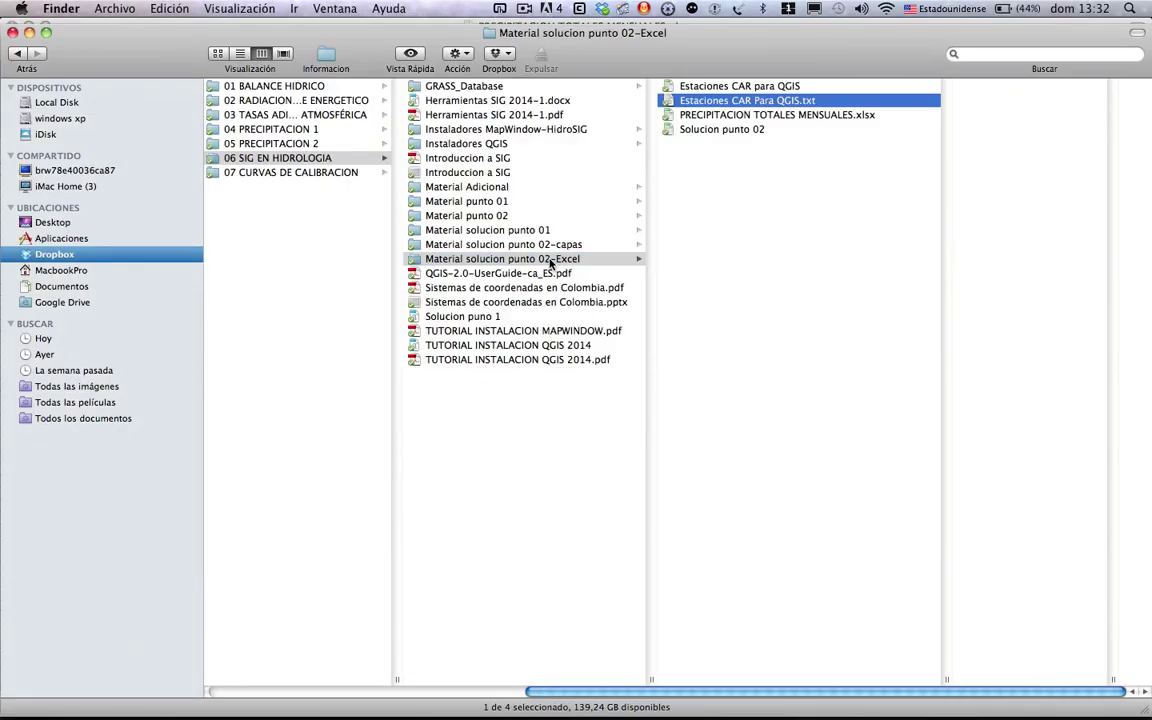
key("super+o")
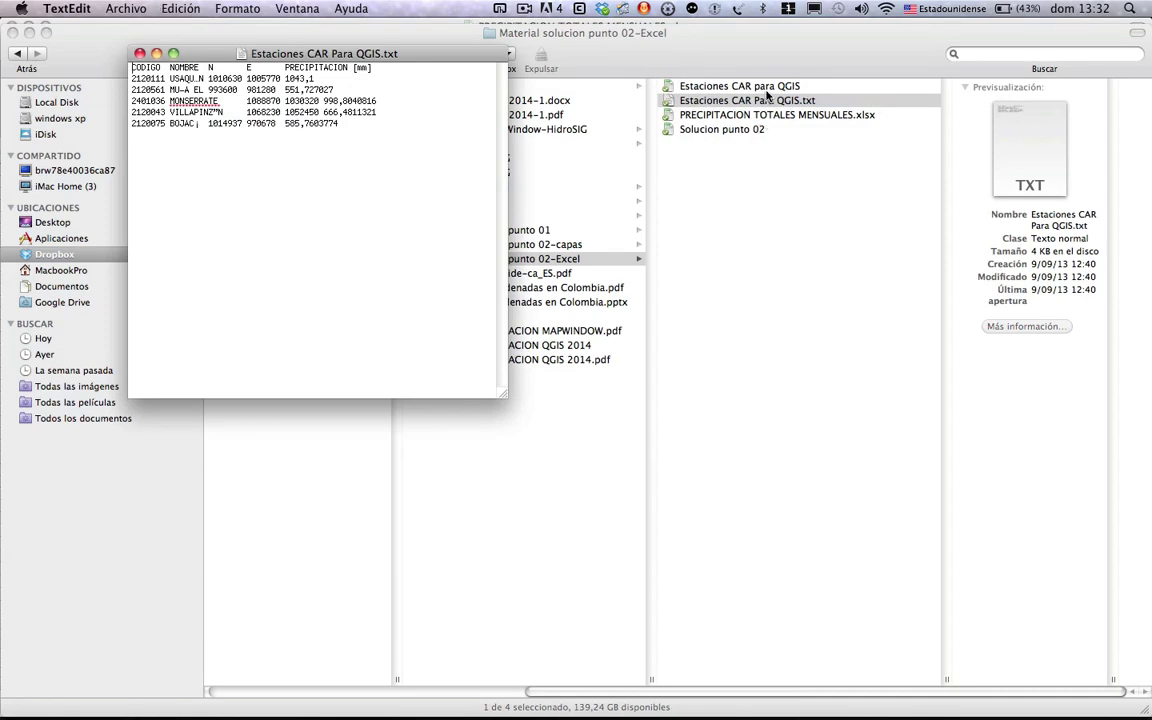
- Quit the text editor and open the "Estaciones CAR para QGIS" Excel workbook from the same folder
key("super+q")
key("Up")
key("super+o")
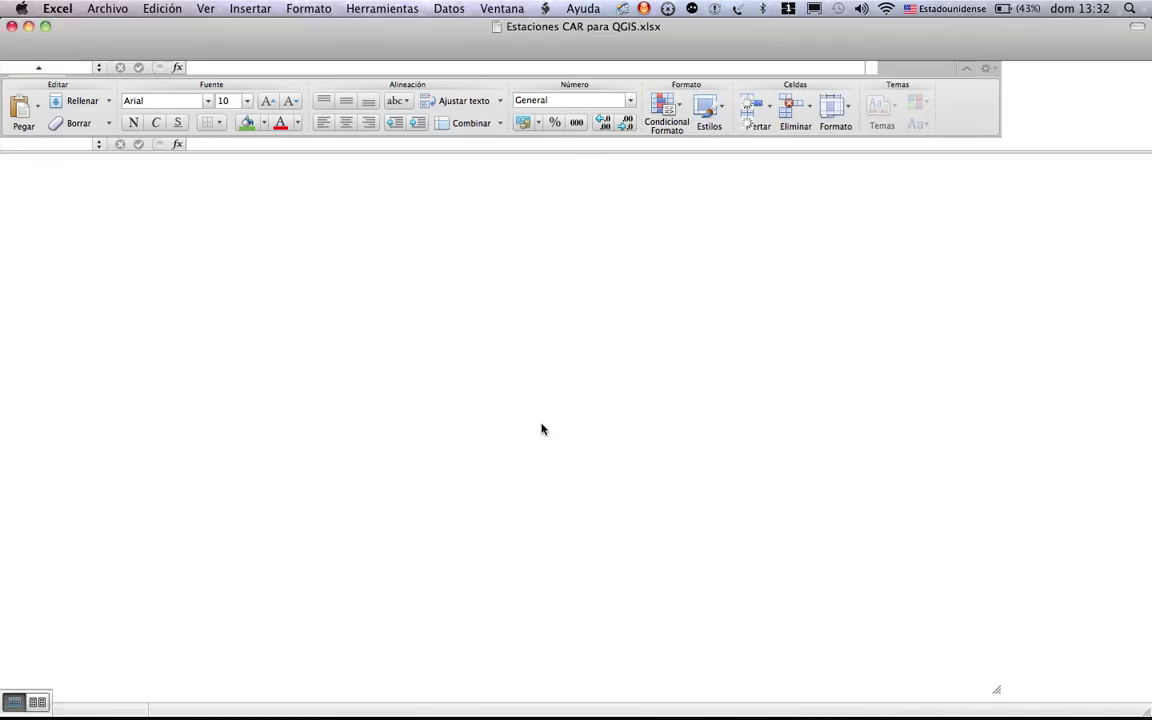
- Look over the station table's header row and its CODIGO, NOMBRE and N columns
left_click(194, 253)
key("Up")
key("Up")
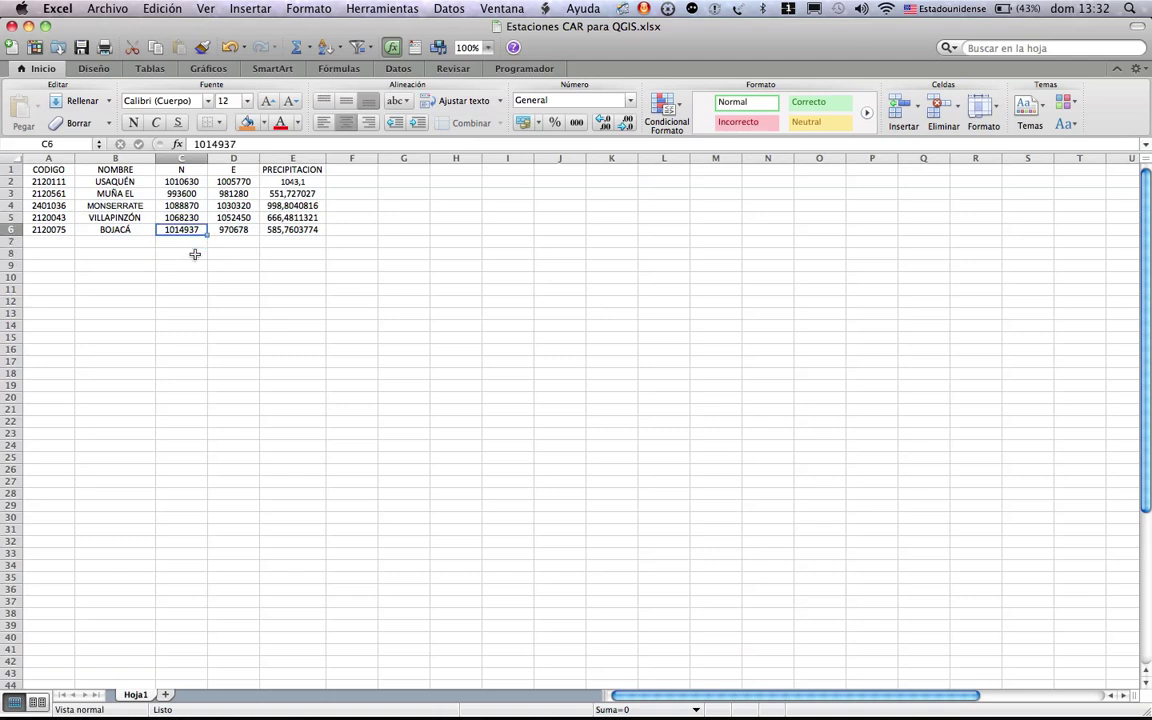
key("Up")
key("Up")
key("Up")
key("Up")
key("Up")
key("Left")
key("Left")
key("Right")
key("Down")
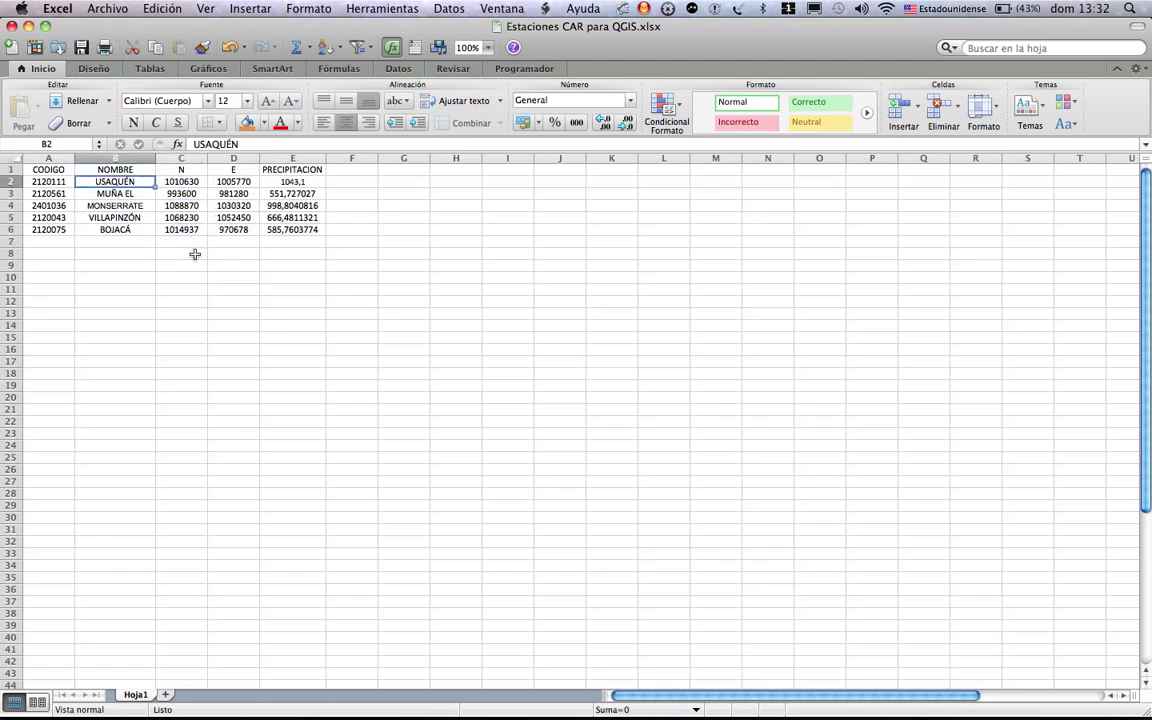
key("Up")
key("Right")
key("Left")
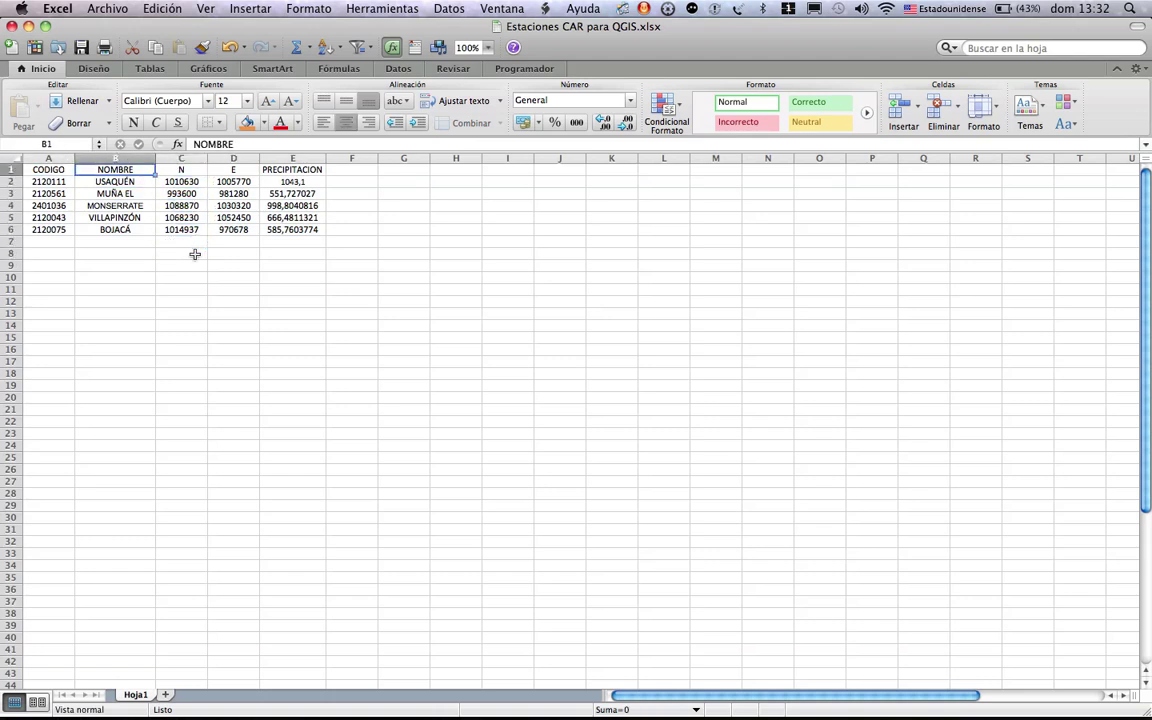
key("Right")
key("Down")
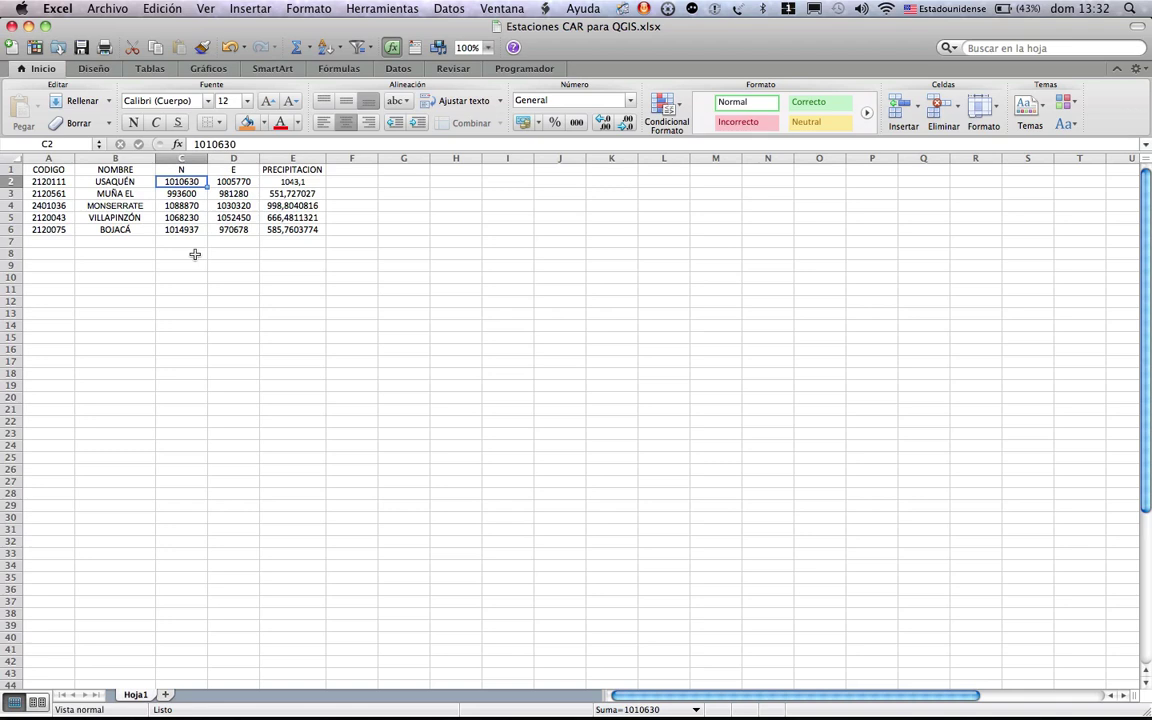
- Examine the N, E and PRECIPITACION values of all the stations in C2:E6
key("shift+Right")
key("shift+Right")
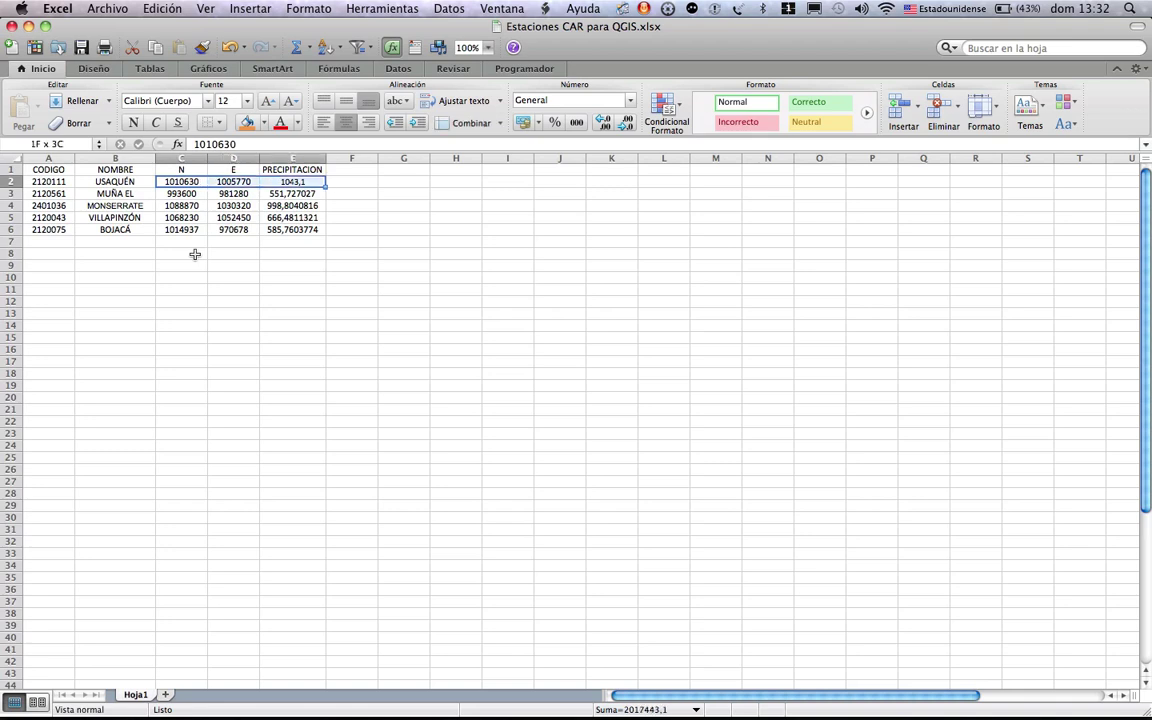
key("shift+Down")
key("shift+Down")
key("shift+Down")
key("shift+Down")
key("Left")
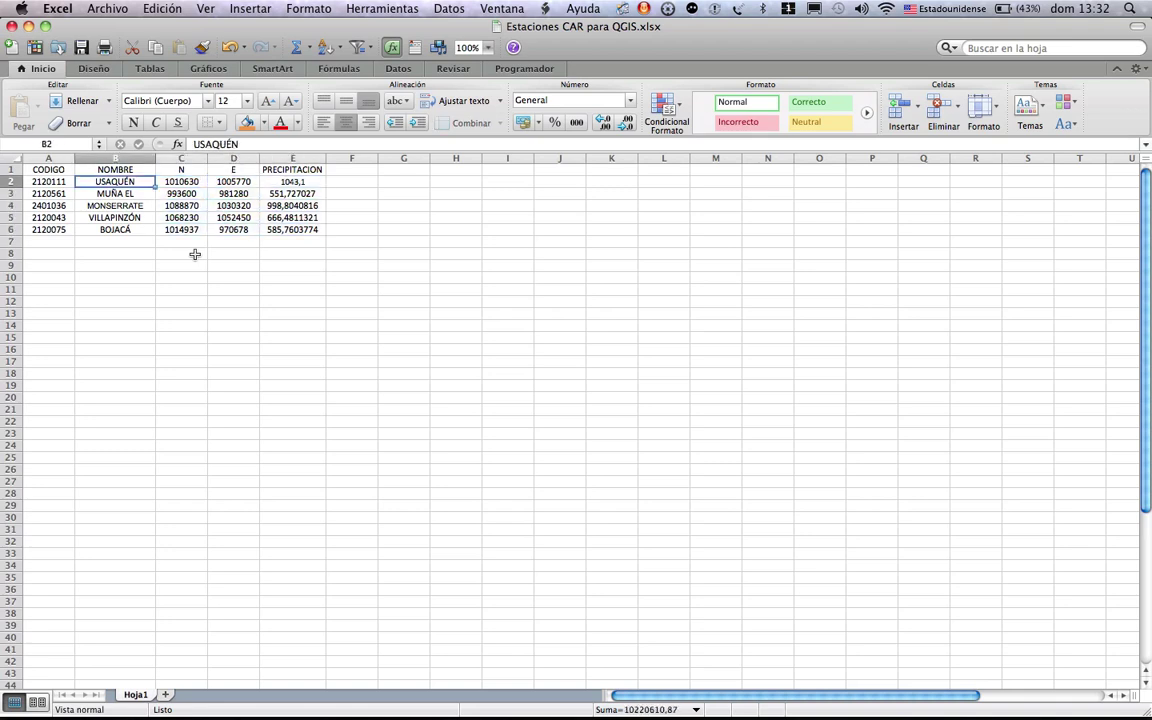
- Check the station rows down to BOJACÁ and the column titles, ending at the CODIGO heading in A1
key("Left")
key("Right")
key("Right")
key("Left")
key("shift+Right")
key("shift+Right")
key("Down")
key("Down")
key("Down")
key("Down")
key("Right")
key("Right")
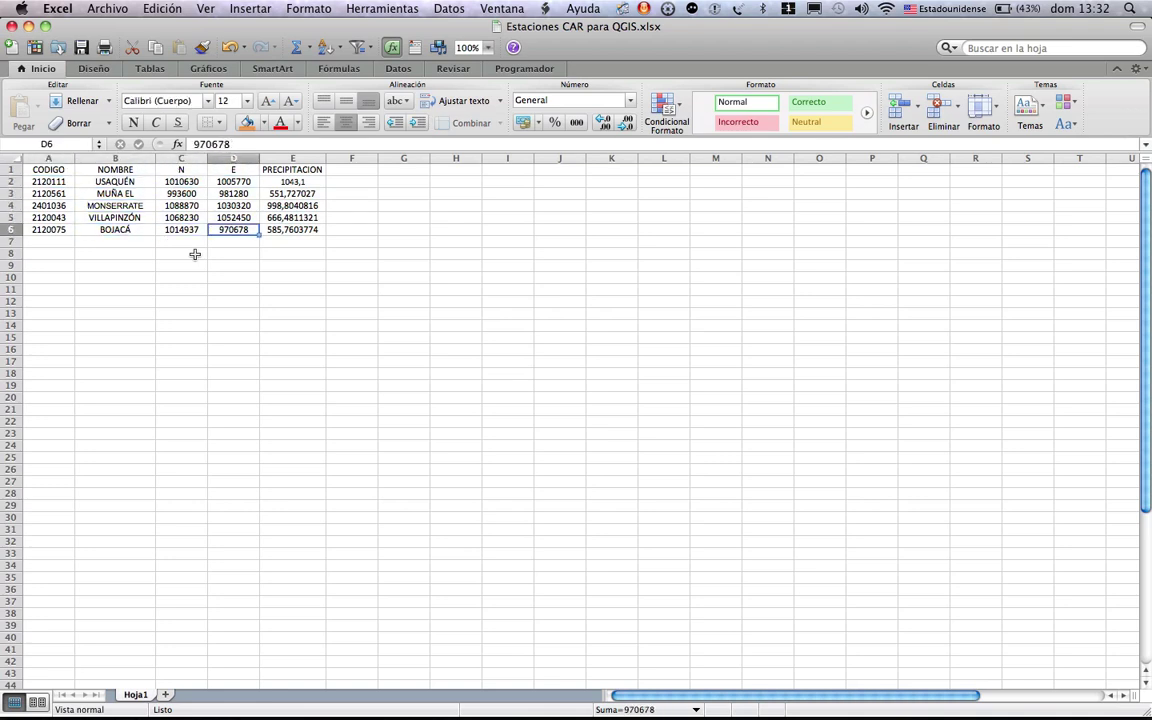
key("Up")
left_click(167, 170)
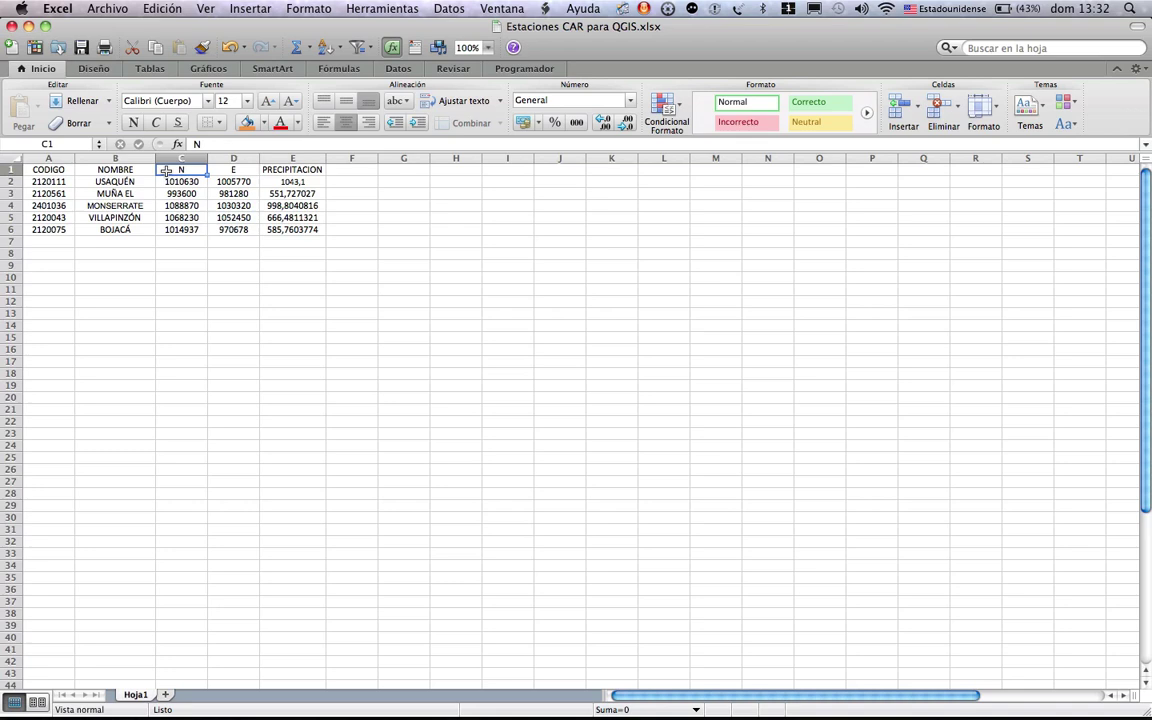
key("Left")
key("Left")
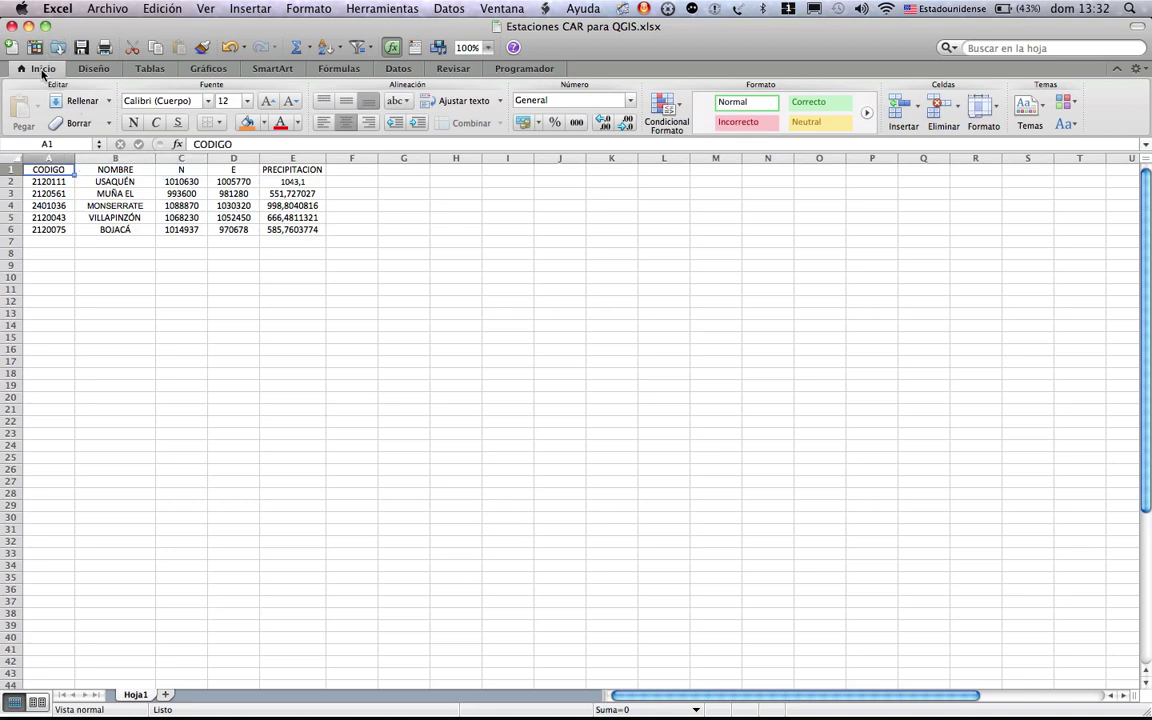
- Examine the file formats offered by Save As for the station workbook, including tab-delimited text (.txt), and cancel without saving
left_click(98, 14)
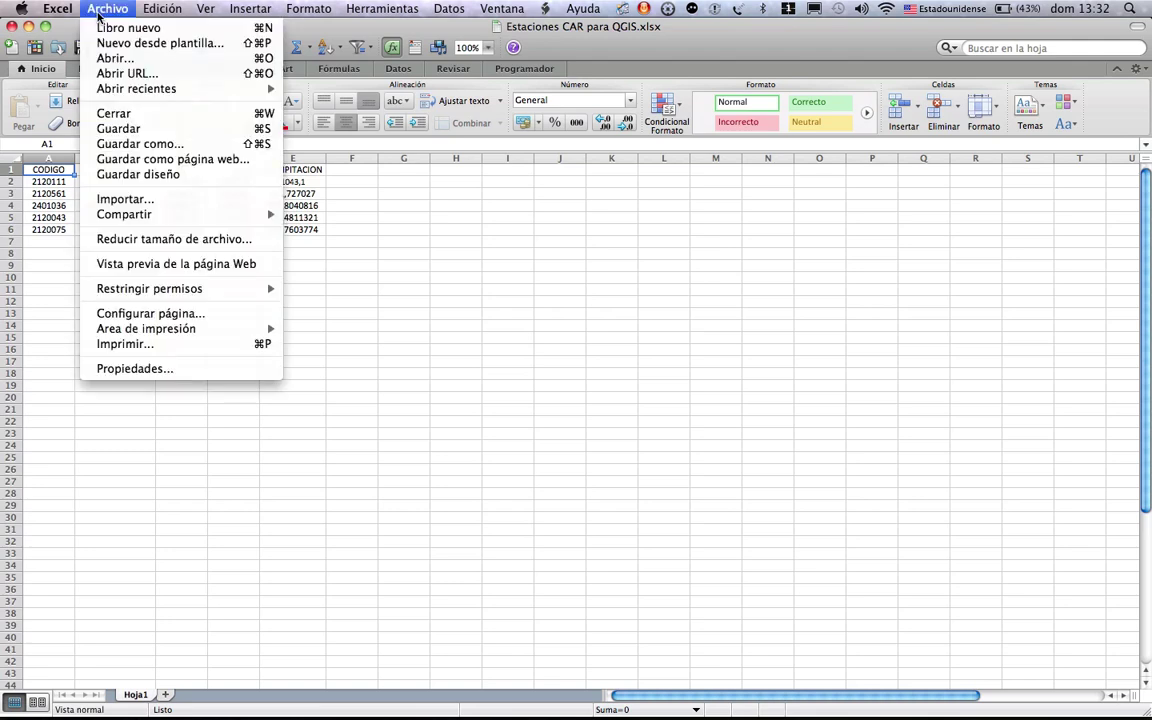
left_click(128, 145)
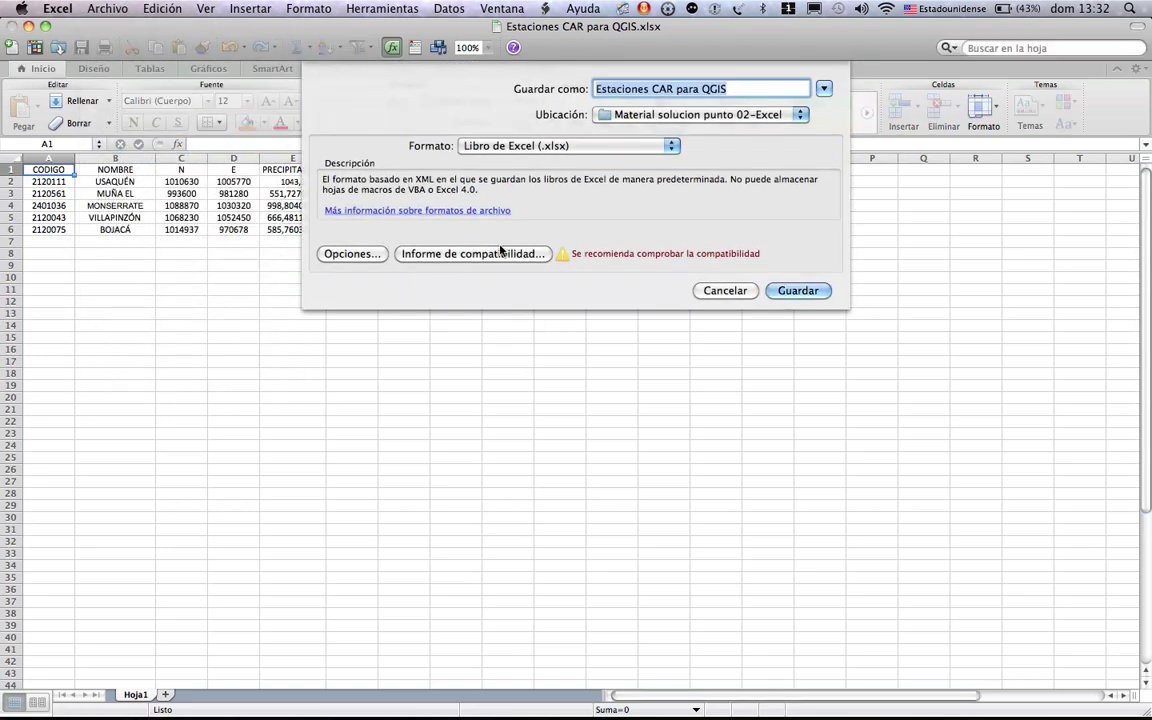
left_click(668, 148)
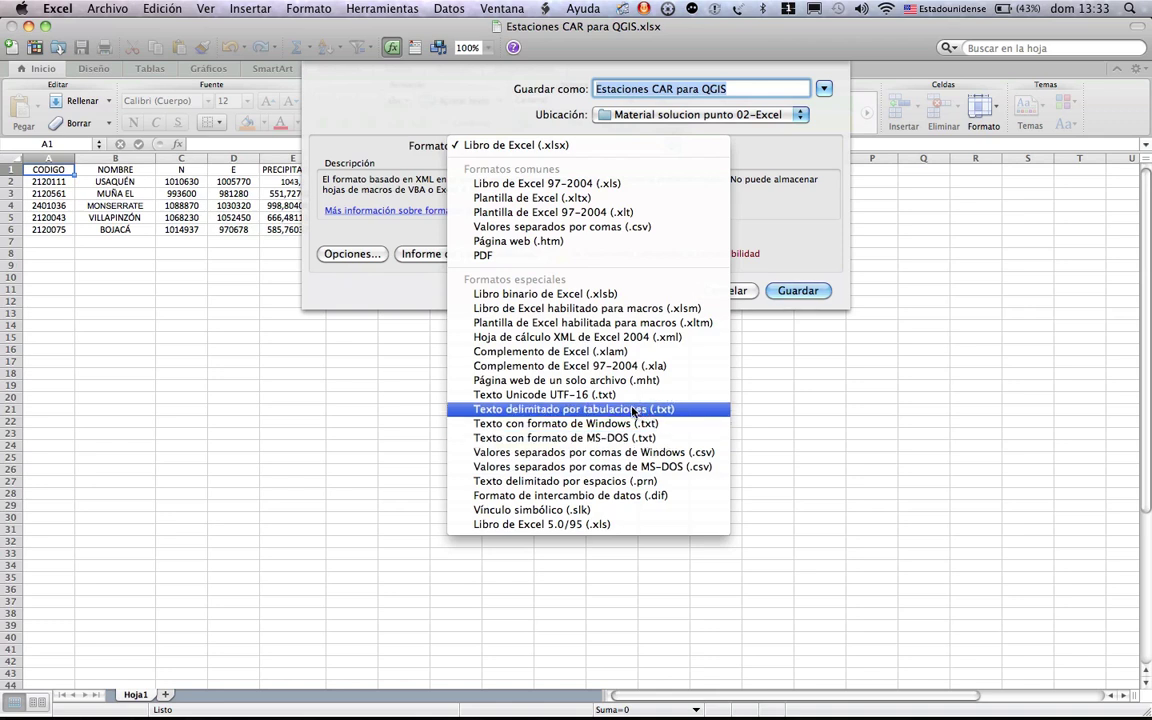
left_click(796, 394)
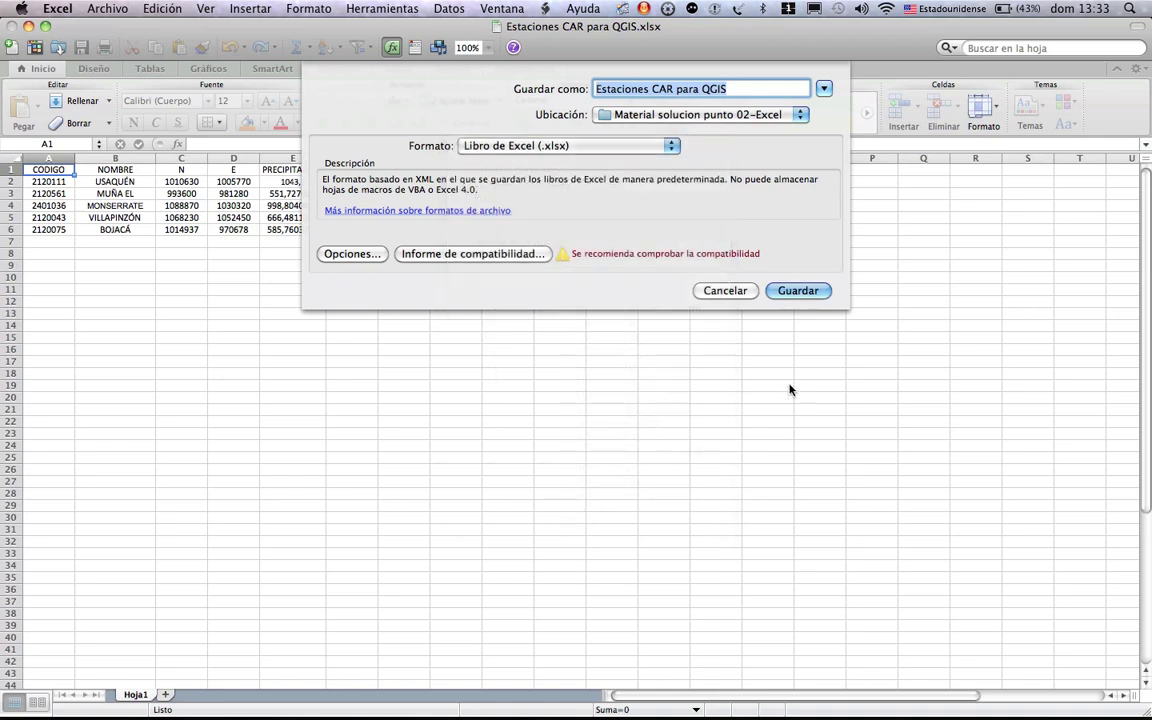
left_click(728, 290)
- Look over the station data in the exported text file Estaciones CAR Para QGIS.txt in TextEdit and close it
key("super+Tab")
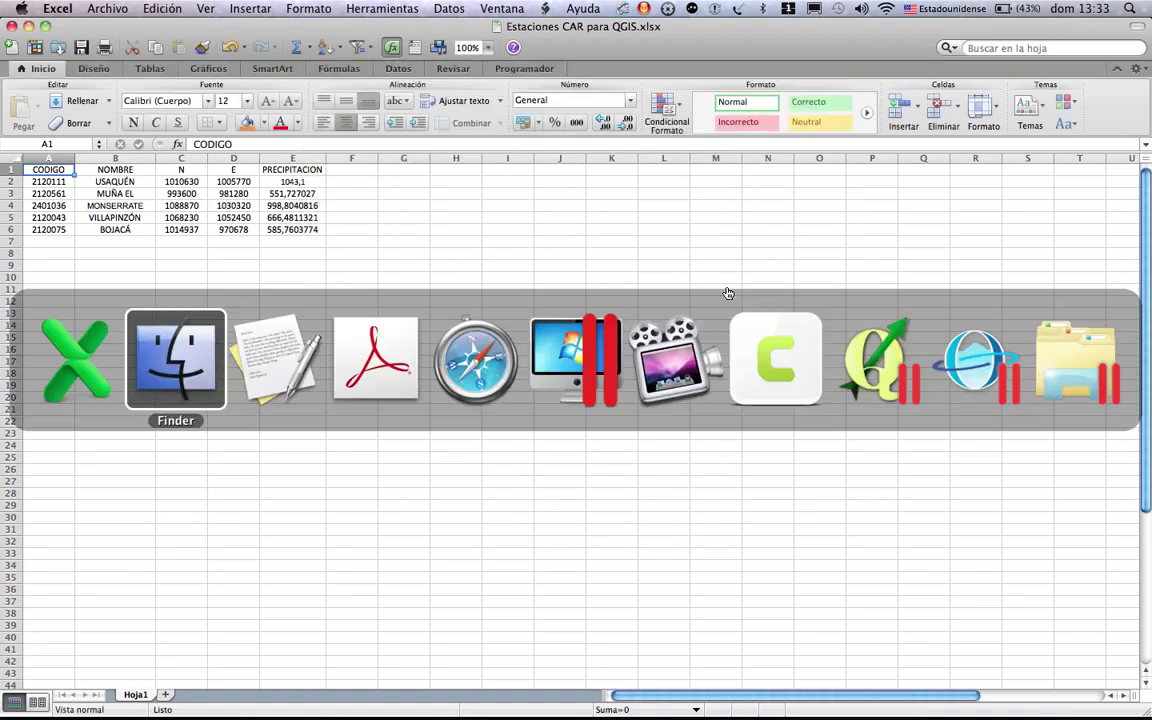
left_click(258, 344)
left_click_drag(207, 53, 480, 188)
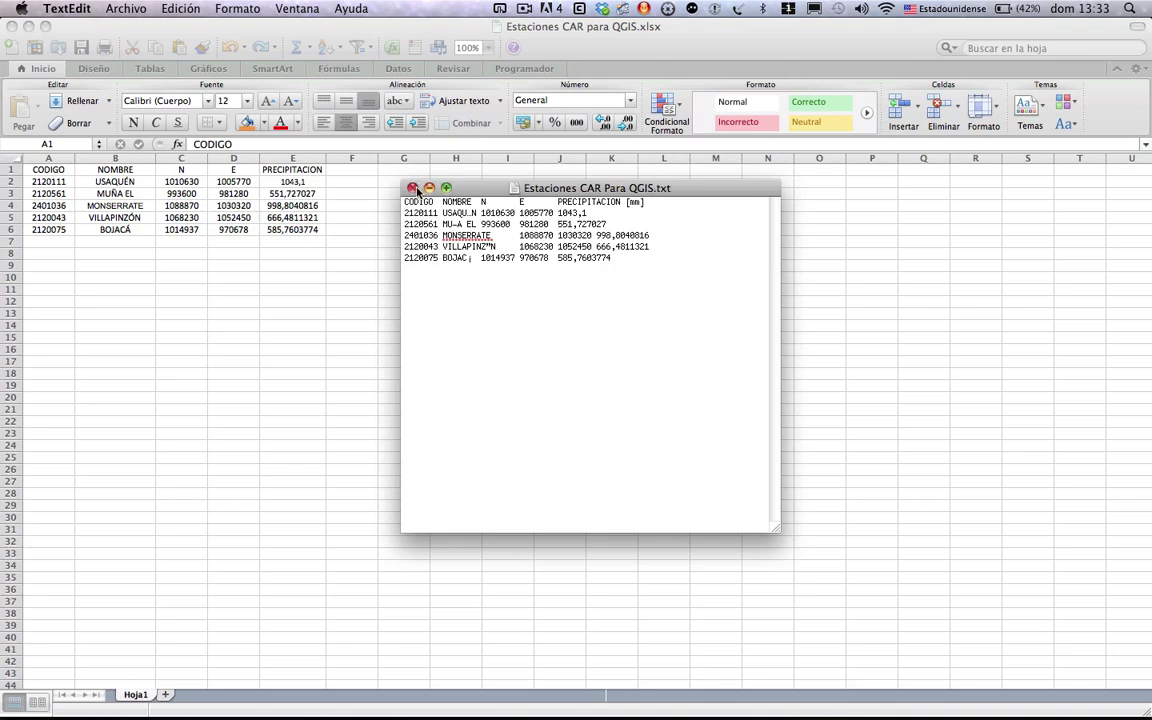
left_click(412, 188)
- Switch to QGIS and start creating a layer from a delimited text file
key("super+Tab")
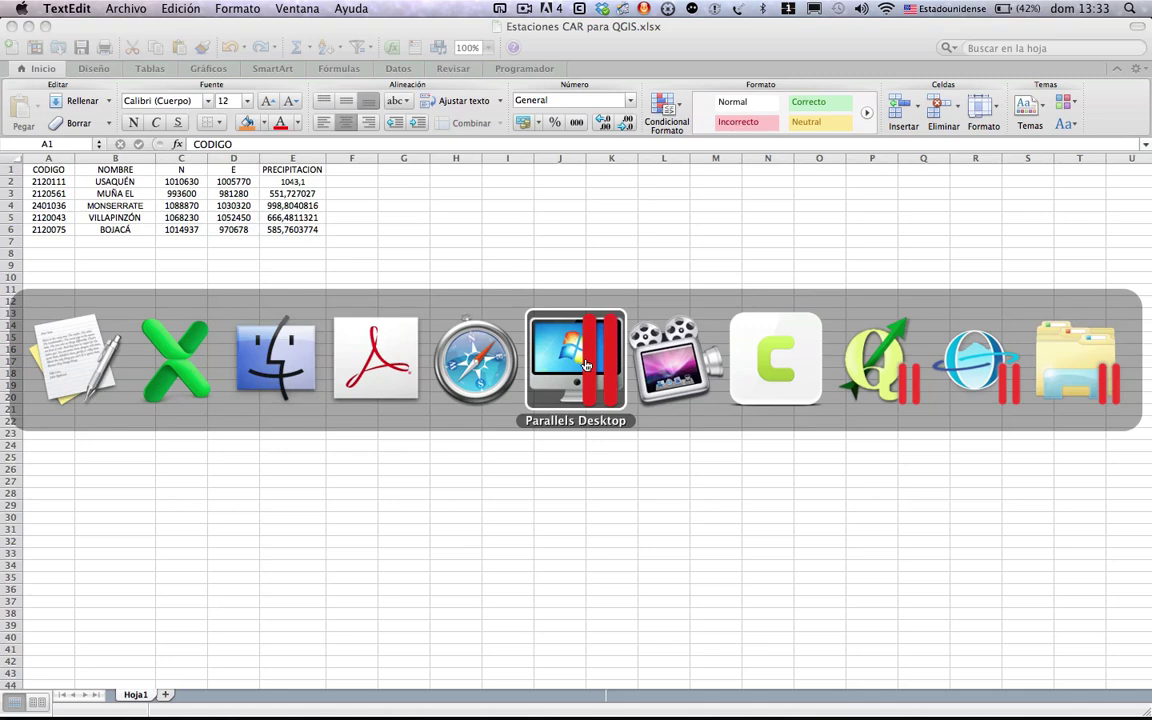
left_click(834, 345)
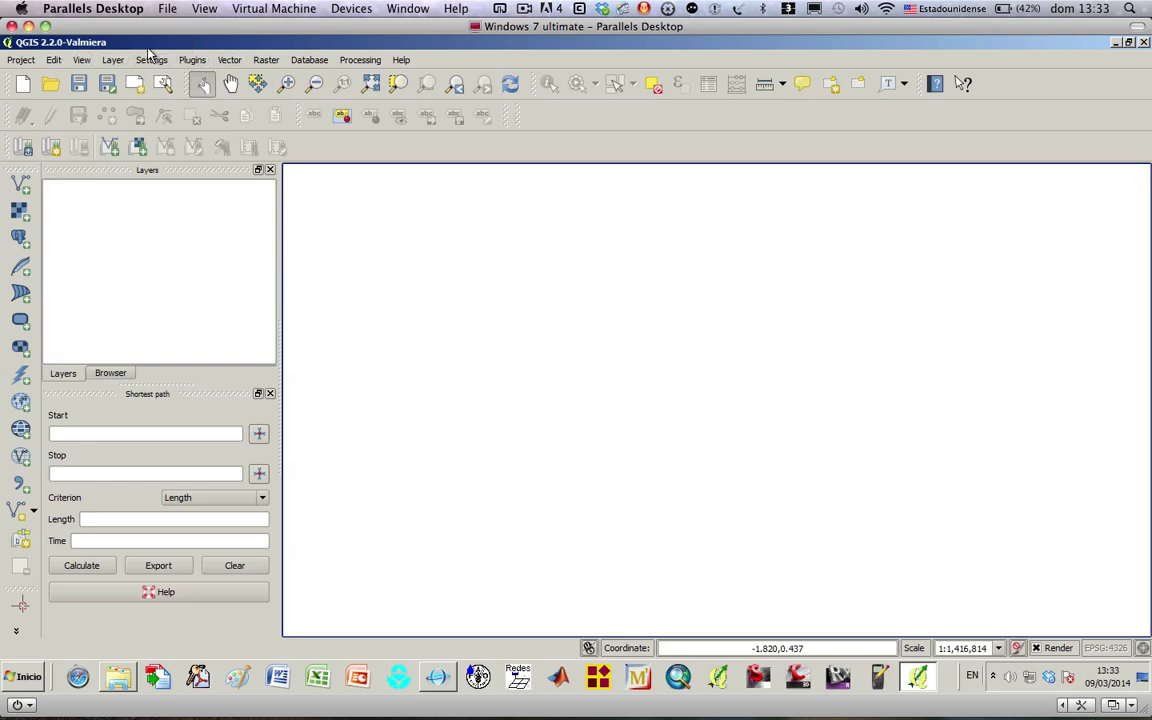
left_click(113, 59)
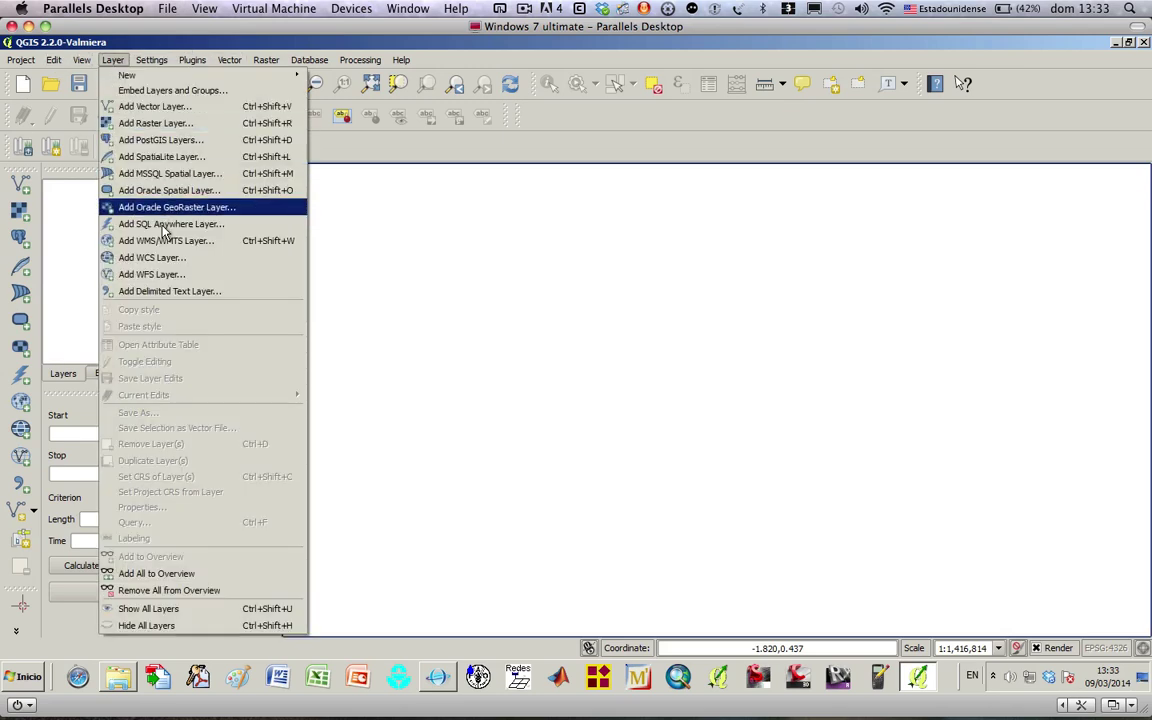
left_click(232, 292)
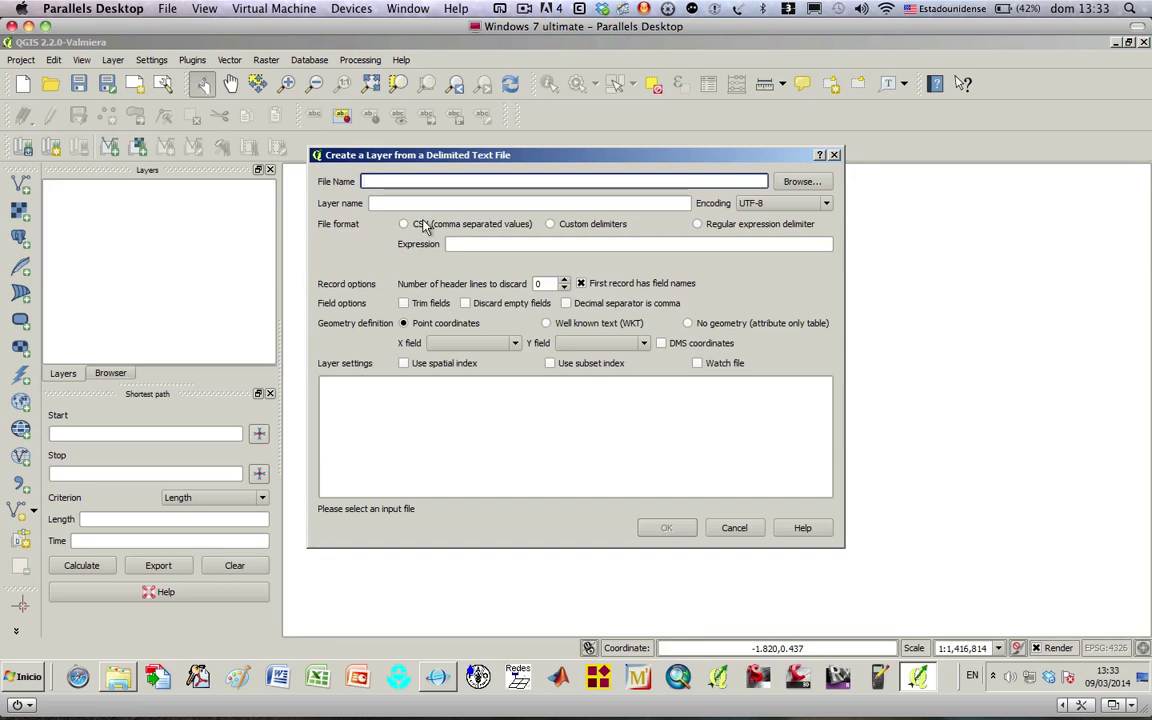
- Load Estaciones CAR Para QGIS.txt from the Dropbox course folder 06 SIG EN HIDROLOGIA/Material solucion punto 02-Excel as the layer's source file
left_click(797, 183)
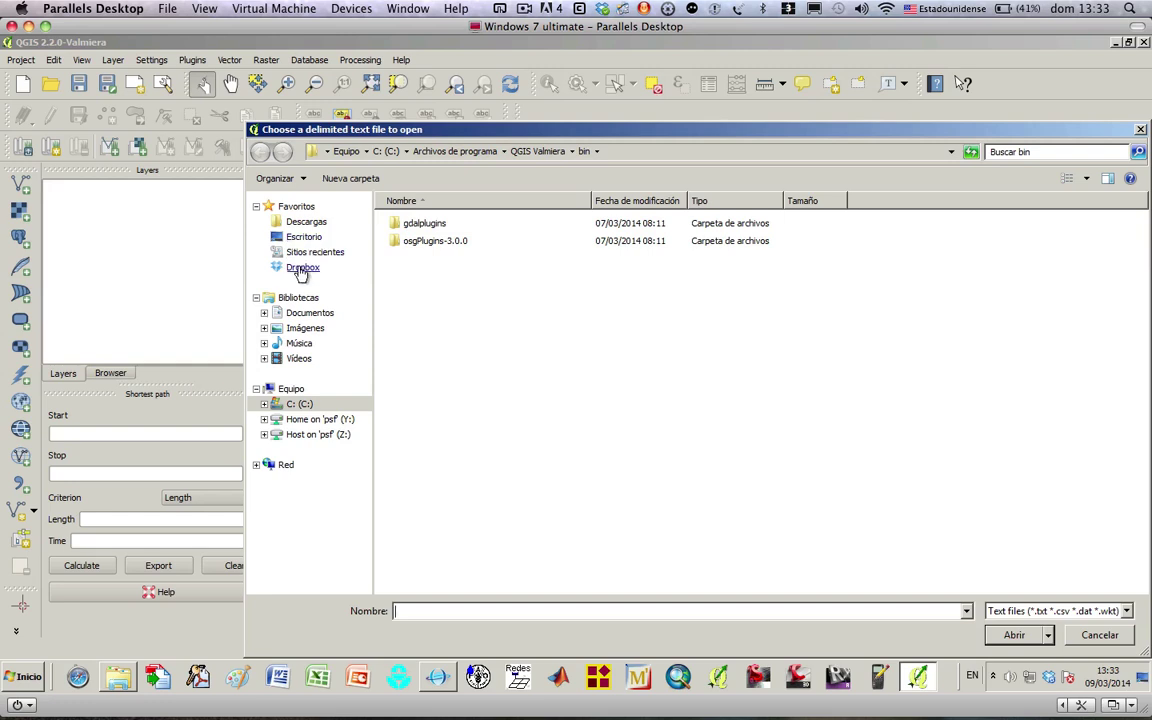
left_click(302, 267)
double_click(433, 243)
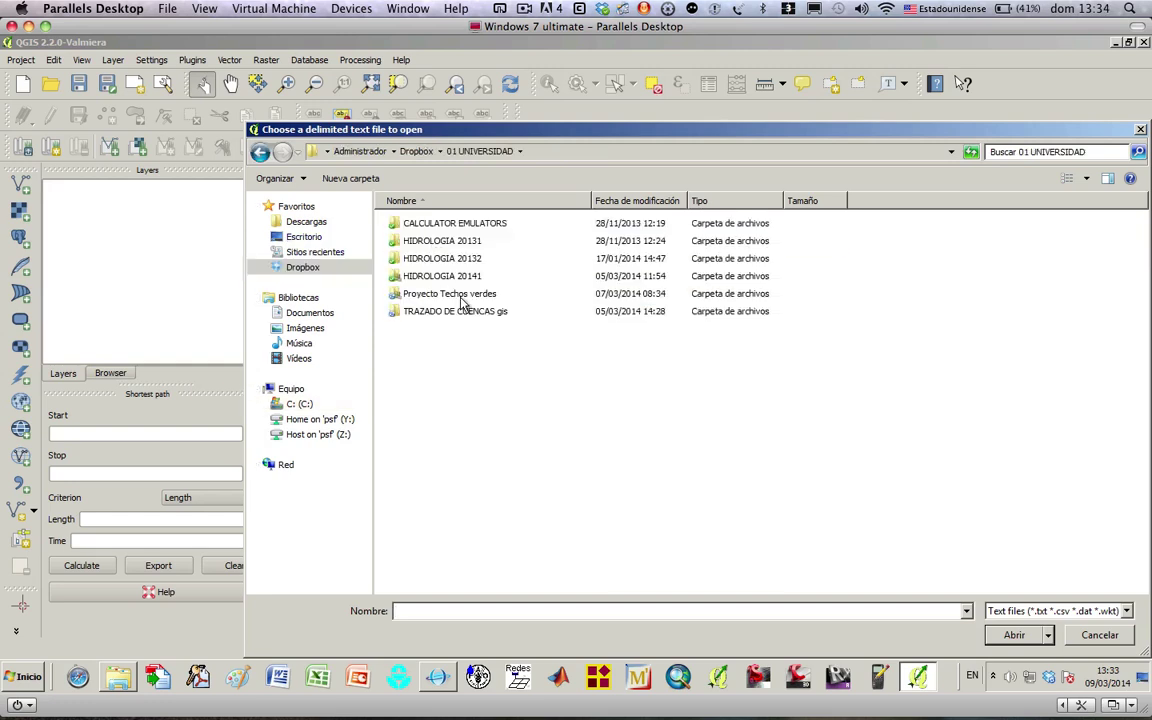
double_click(416, 275)
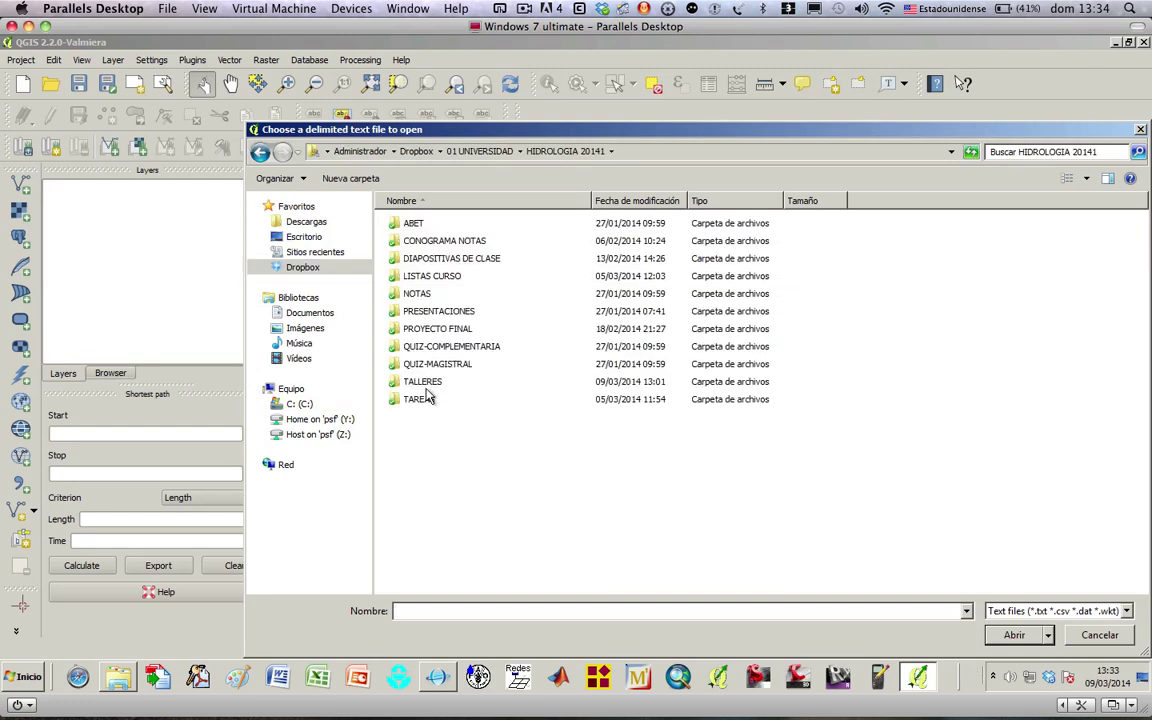
double_click(422, 382)
left_click(434, 314)
double_click(437, 313)
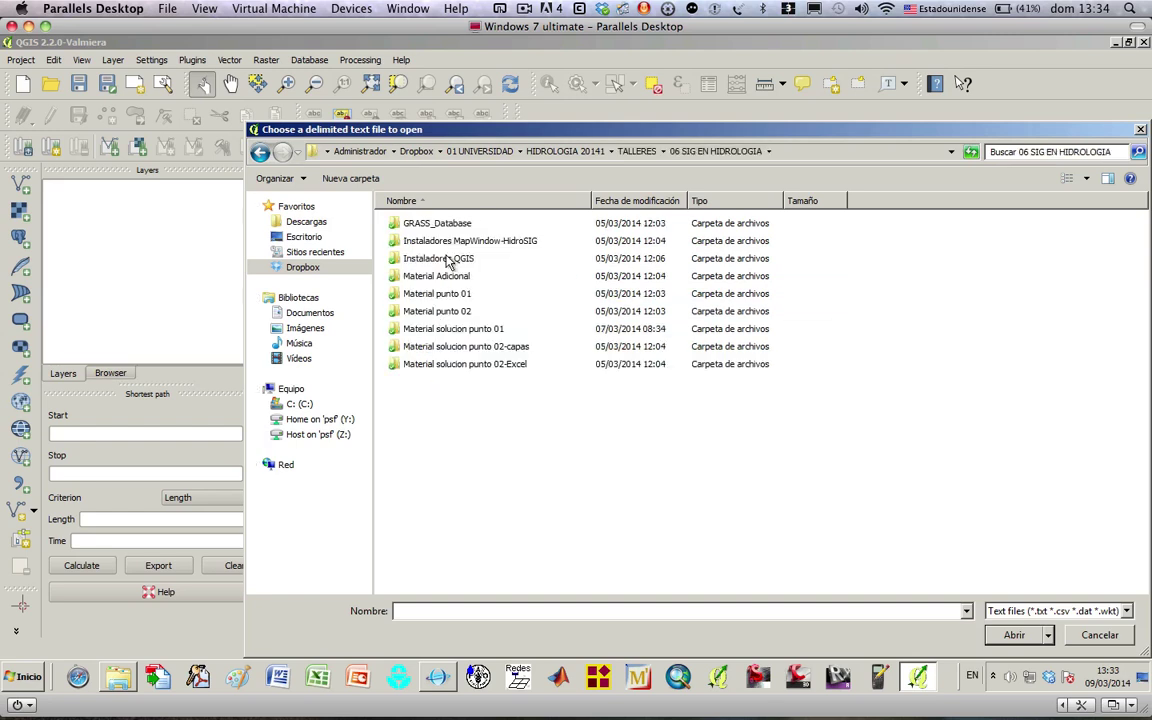
left_click(442, 353)
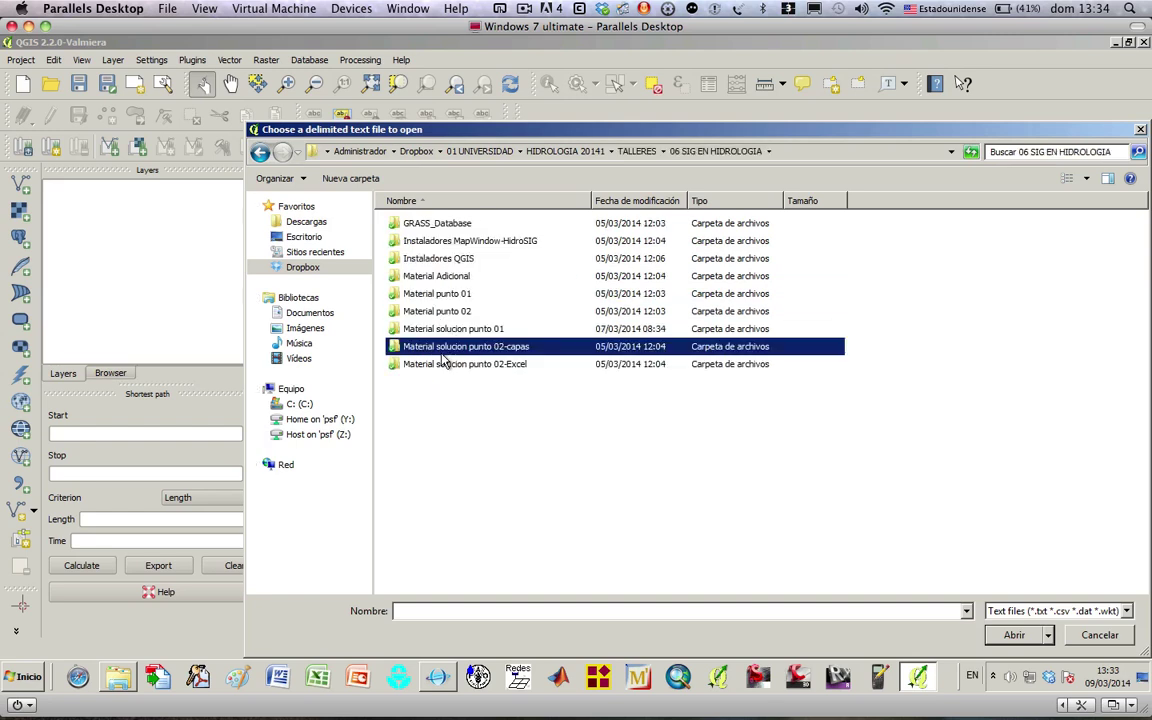
double_click(435, 363)
left_click(429, 227)
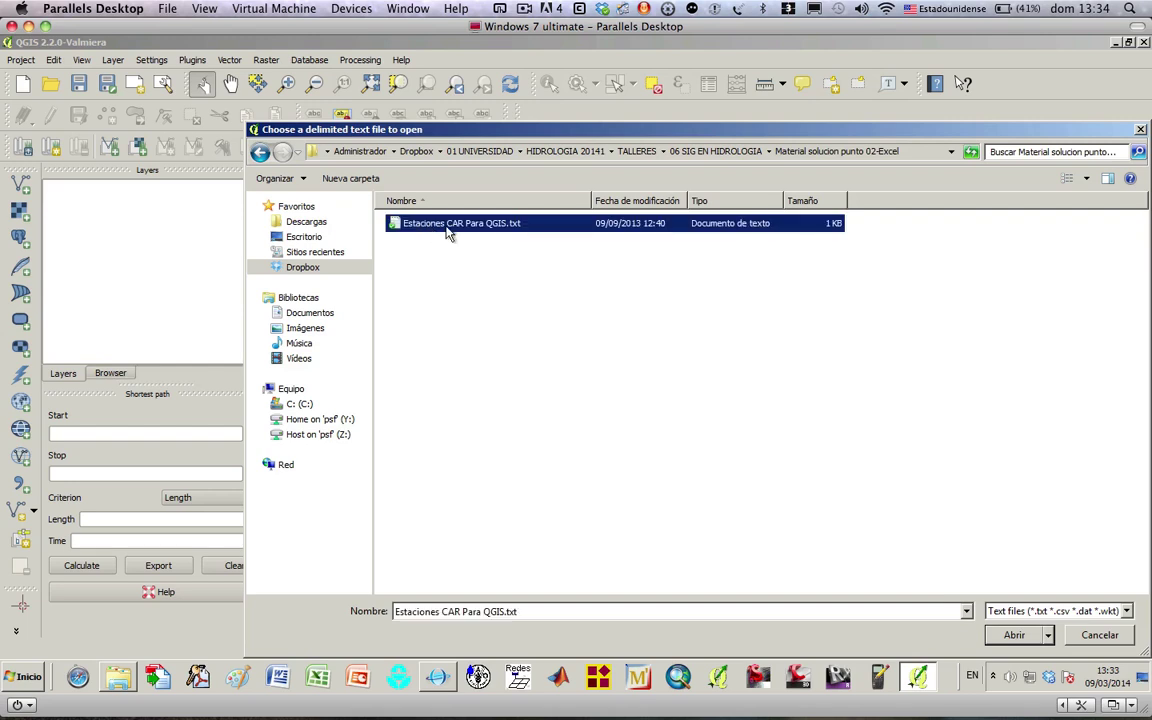
left_click(1016, 635)
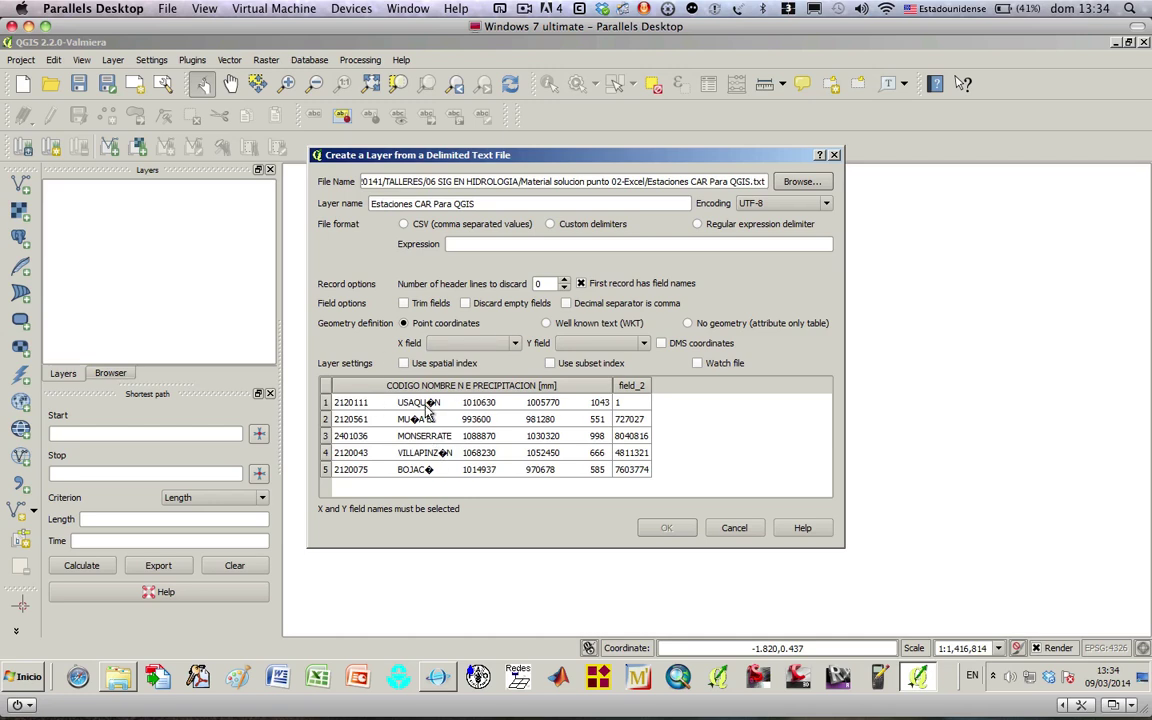
- Parse the file with custom Tab delimiters, keep E as X field and N as Y field, and accept the layer definition
left_click(550, 224)
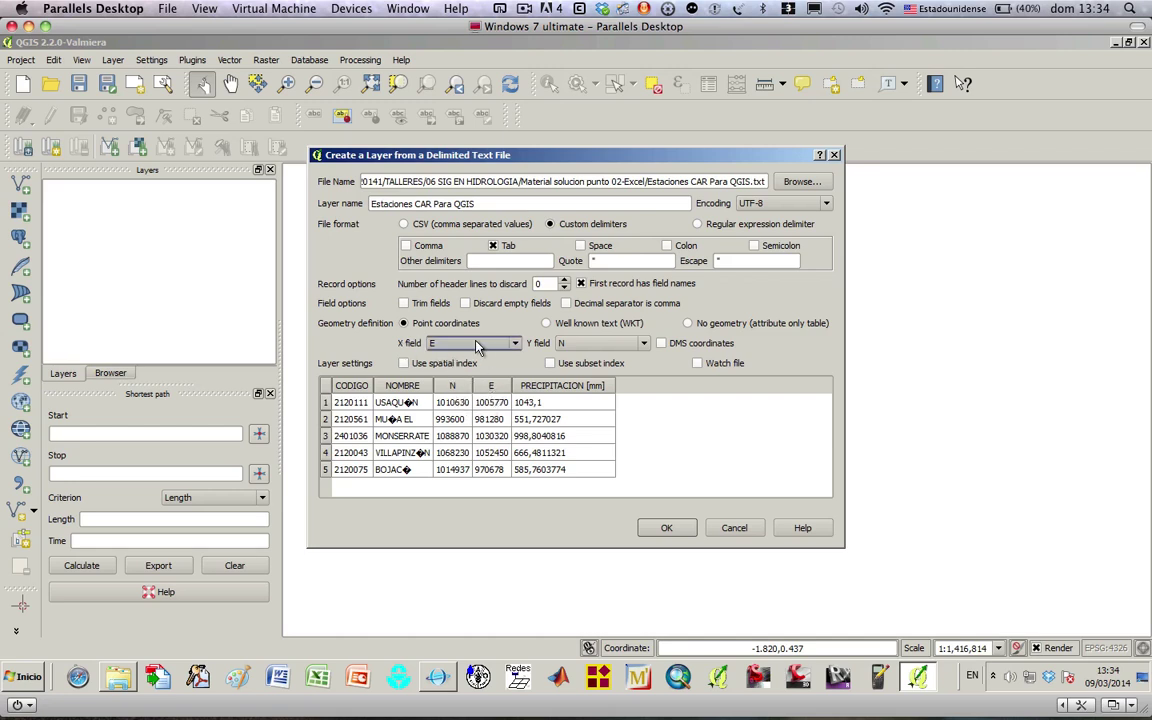
left_click(576, 345)
left_click(576, 345)
left_click(684, 529)
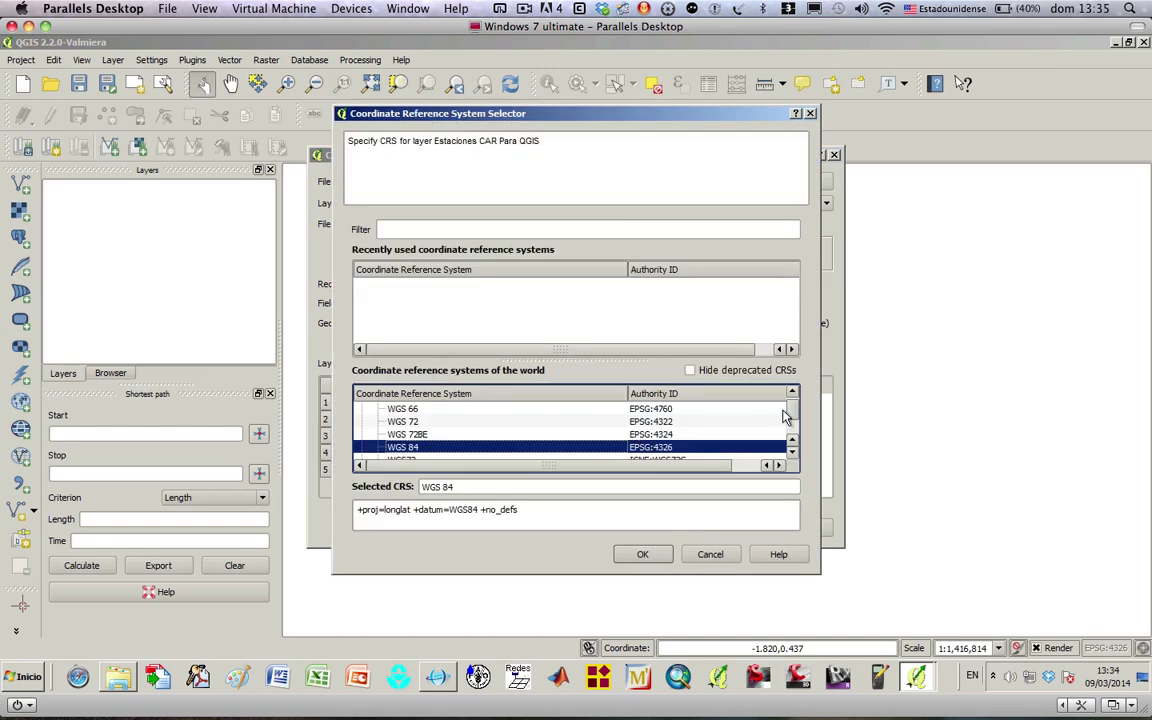
- Collapse the Geographic Coordinate Systems, Albers Equal Area and Azimuthal Equidistant groups in the CRS list, leaving Projected Coordinate Systems expanded
mouse_move(790, 413)
left_mouse_down()
mouse_move(792, 448)
mouse_move(792, 403)
left_mouse_up()
left_click(361, 408)
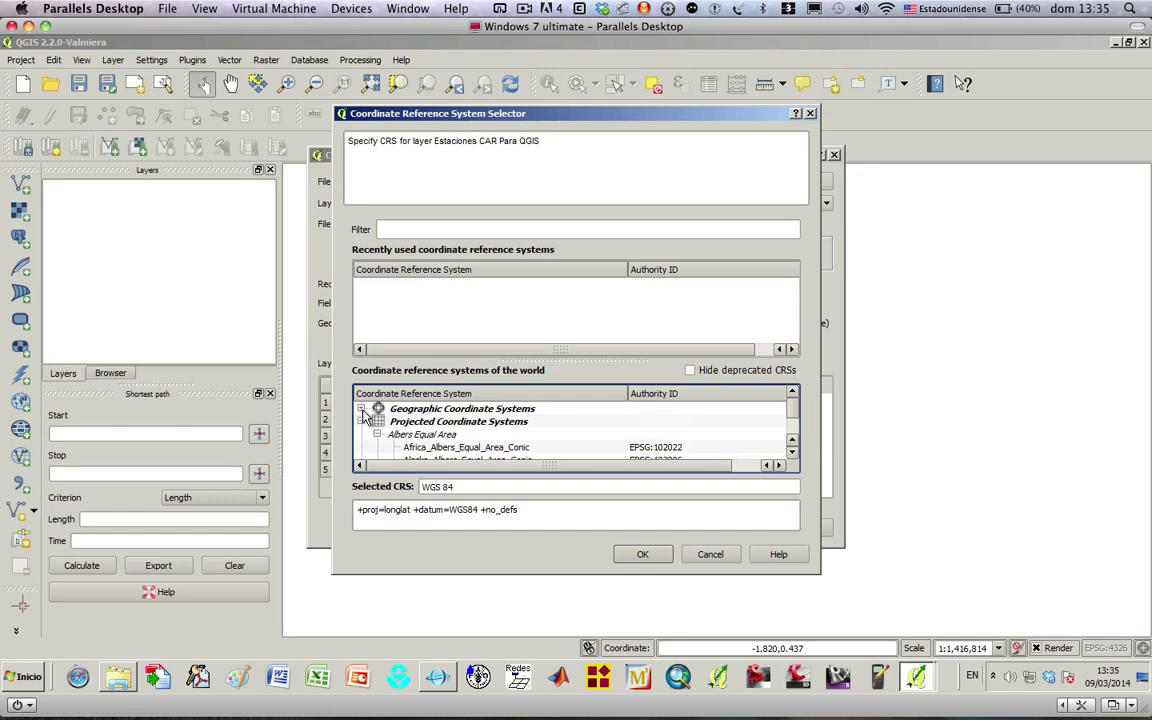
left_click(361, 421)
left_click(365, 423)
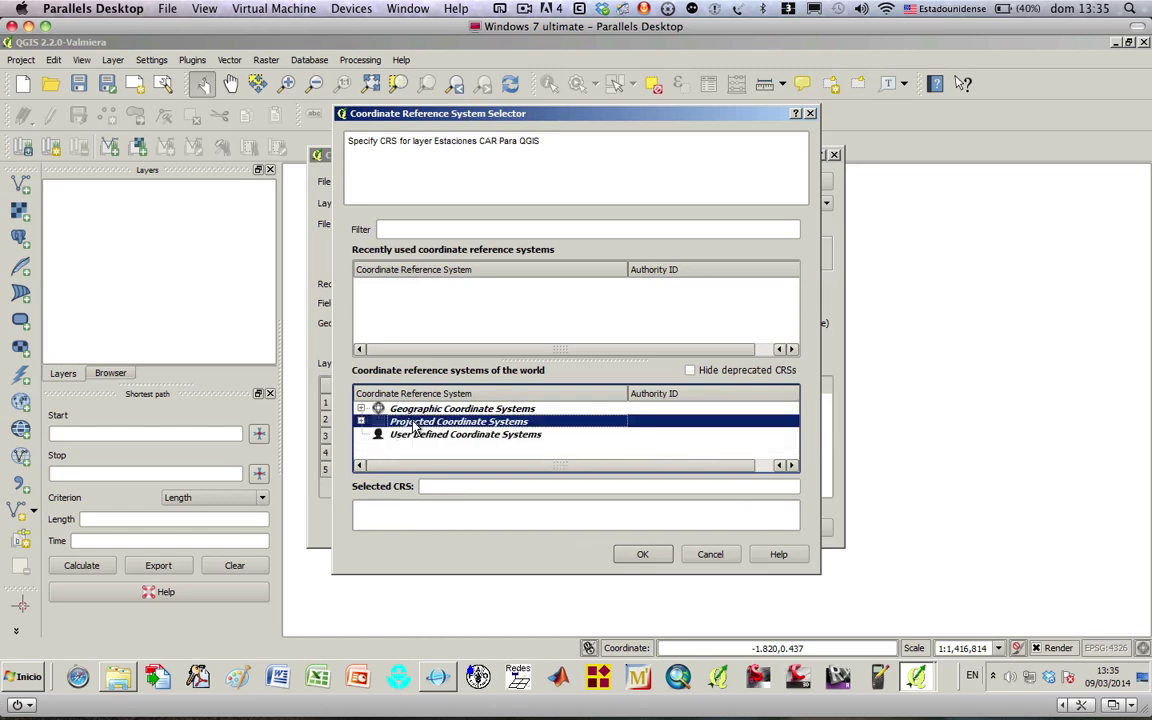
left_click(361, 421)
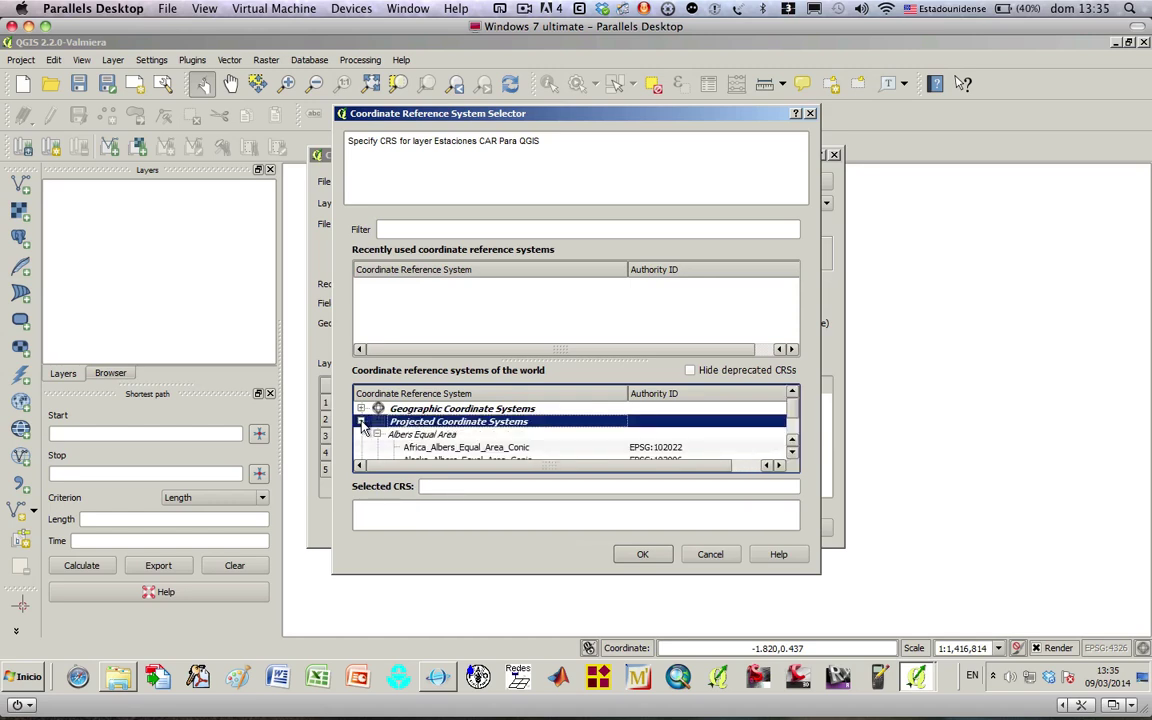
left_click(377, 435)
left_click(377, 447)
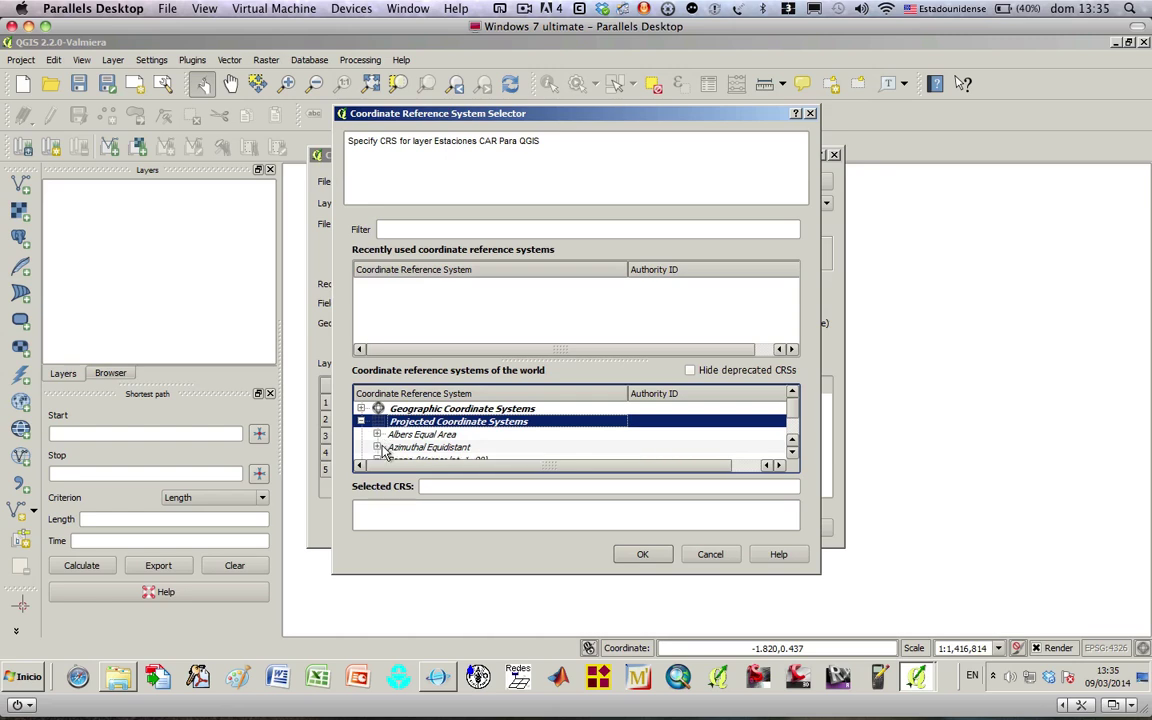
- Enlarge the Coordinate Reference System Selector and collapse the Bonne and Cassini projection groups
left_click_drag(561, 573, 545, 657)
left_click(377, 497)
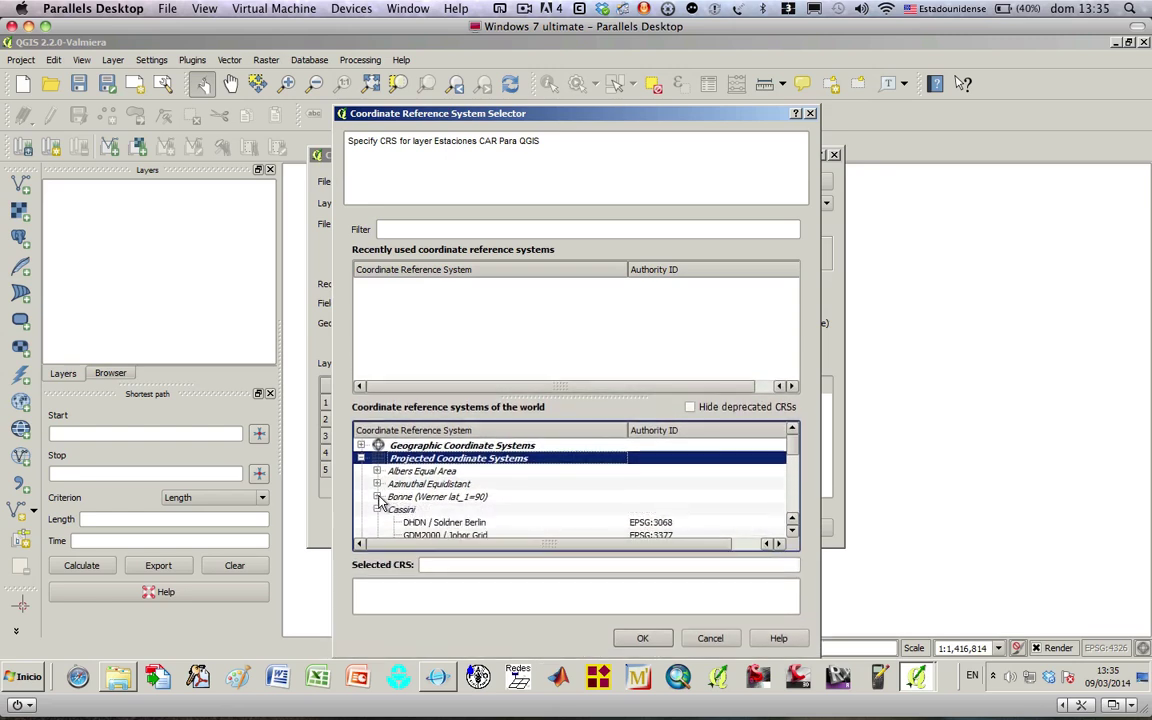
left_click(377, 509)
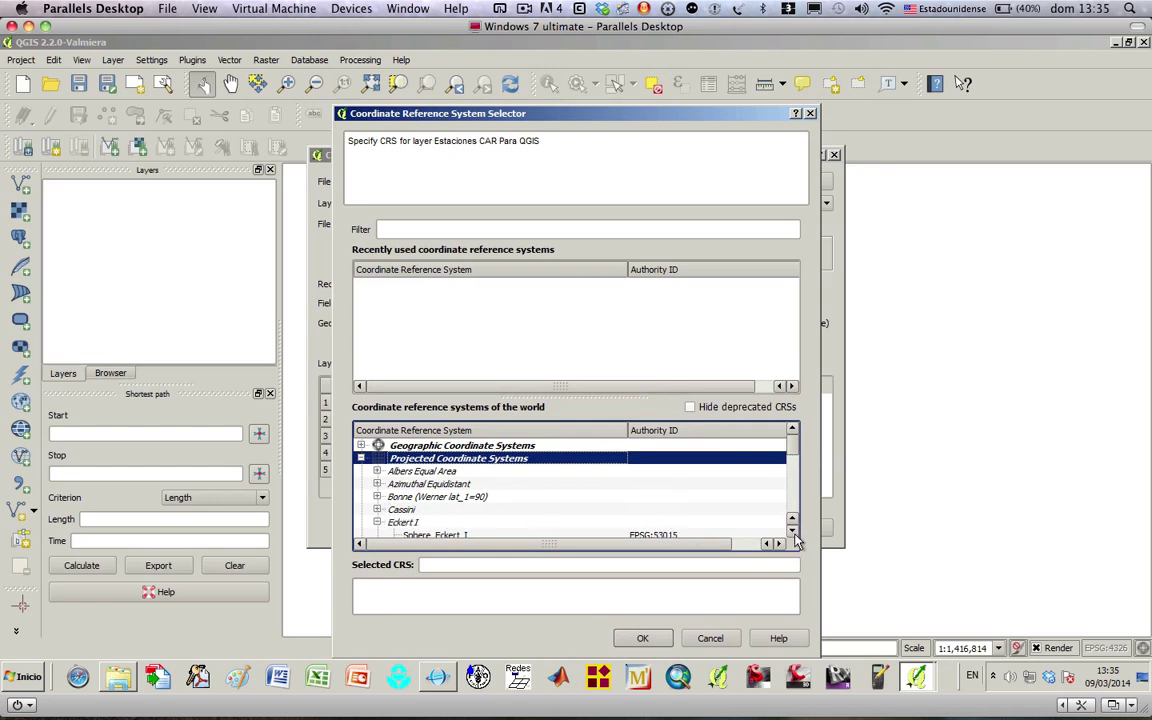
- Collapse the Eckert I through Eckert VI projection groups in the list of coordinate reference systems
left_click(792, 532)
left_click(792, 532)
left_click(792, 532)
left_click(792, 532)
left_click(792, 532)
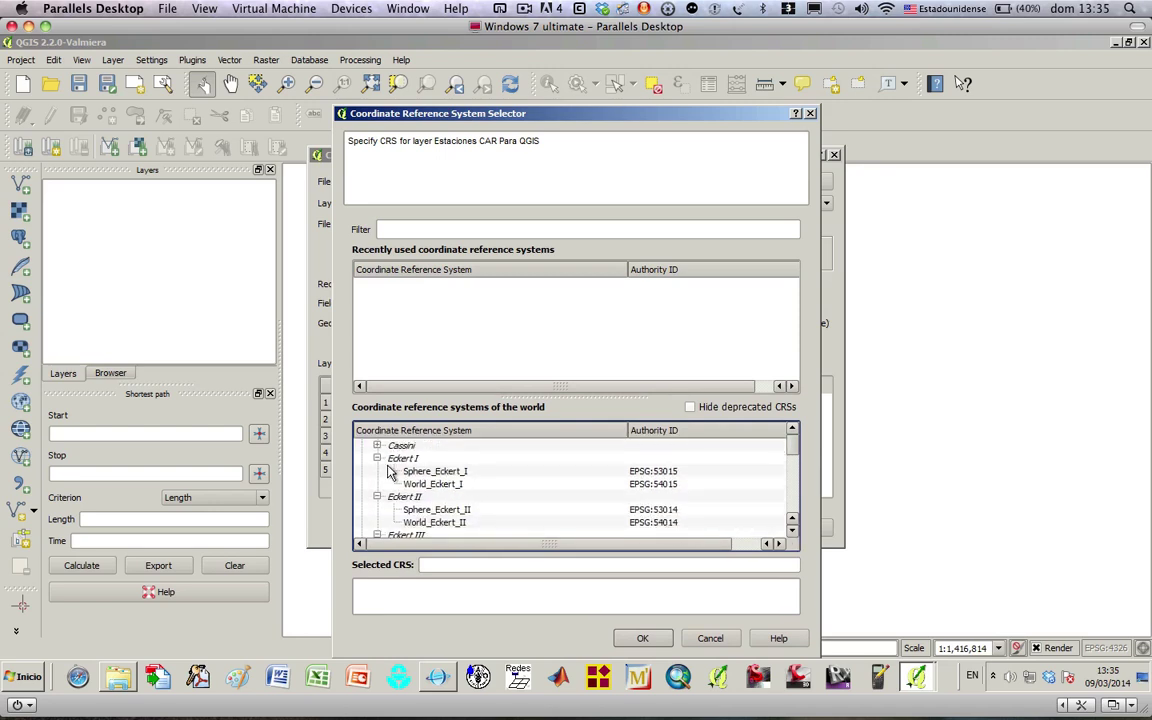
left_click(377, 458)
left_click(377, 471)
left_click(377, 484)
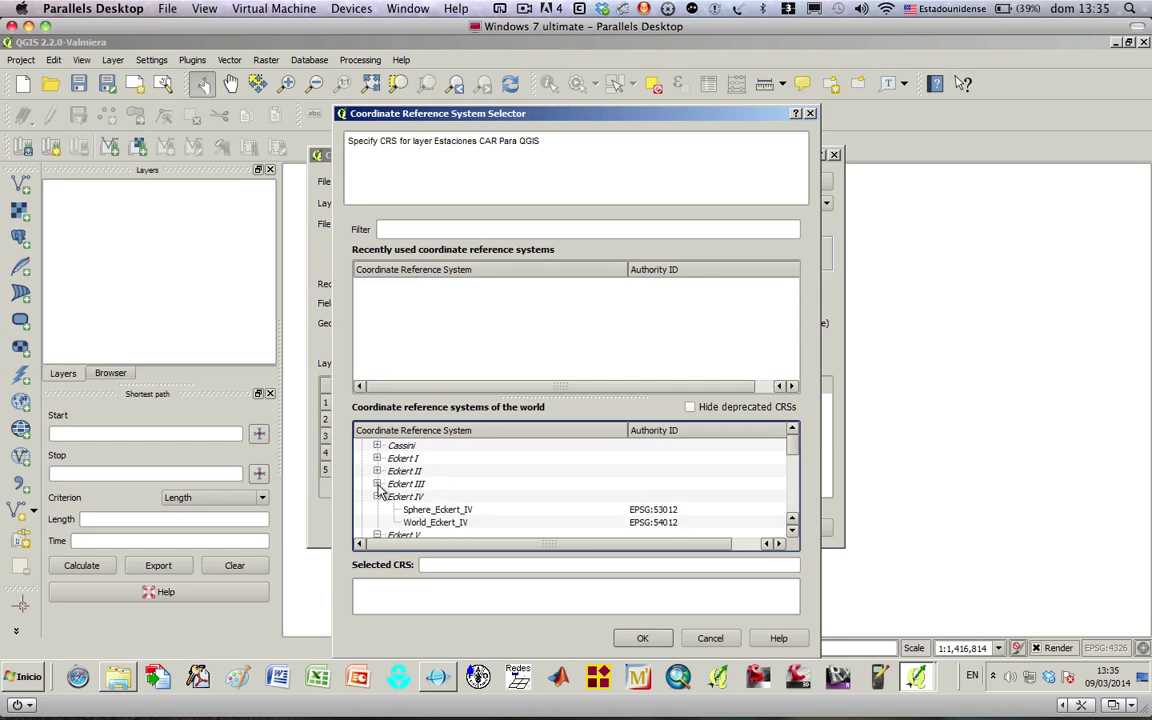
left_click(377, 497)
left_click(377, 510)
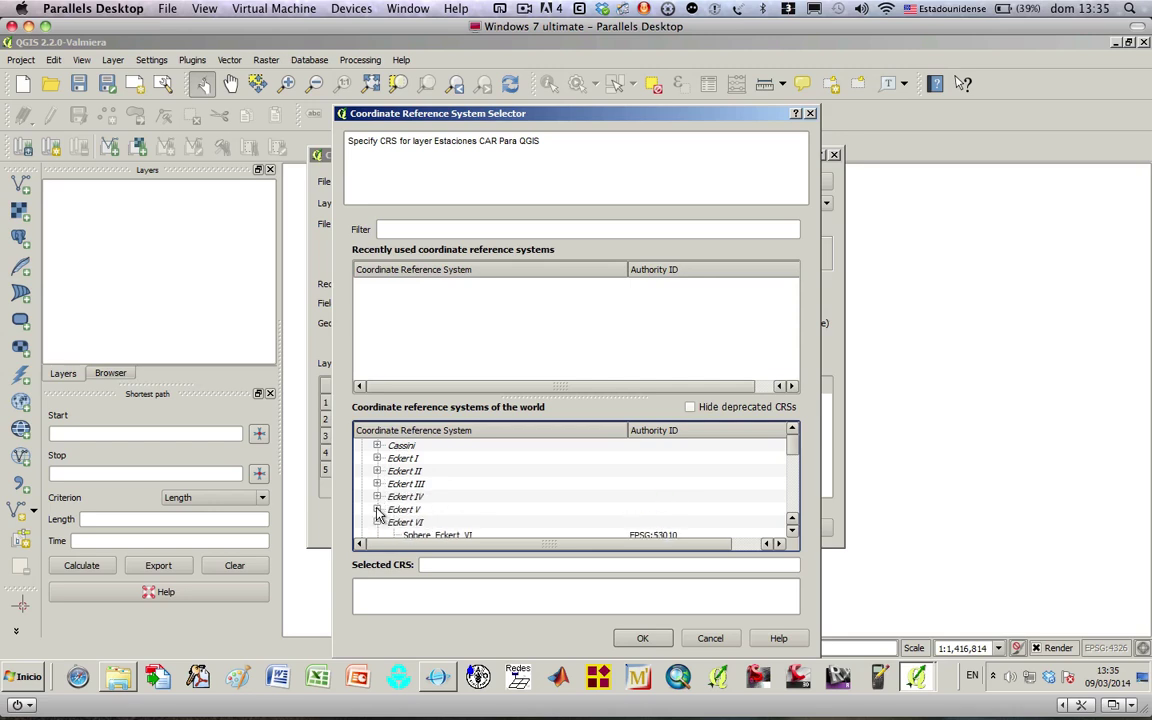
left_click(377, 522)
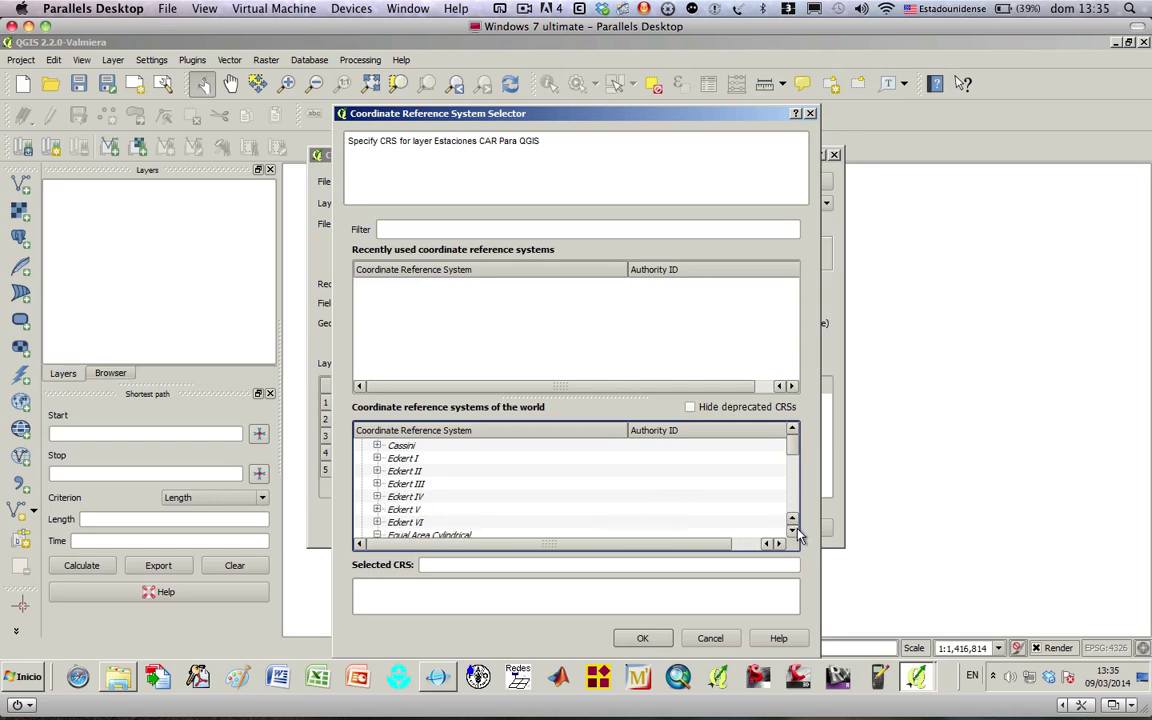
- Collapse the projection groups from Equal Area Cylindrical through Krovak, including Equidistant Conic, Equidistant Cylindrical, Gall and Gauss-Schreiber
left_click(792, 530)
left_click(792, 530)
left_click(792, 530)
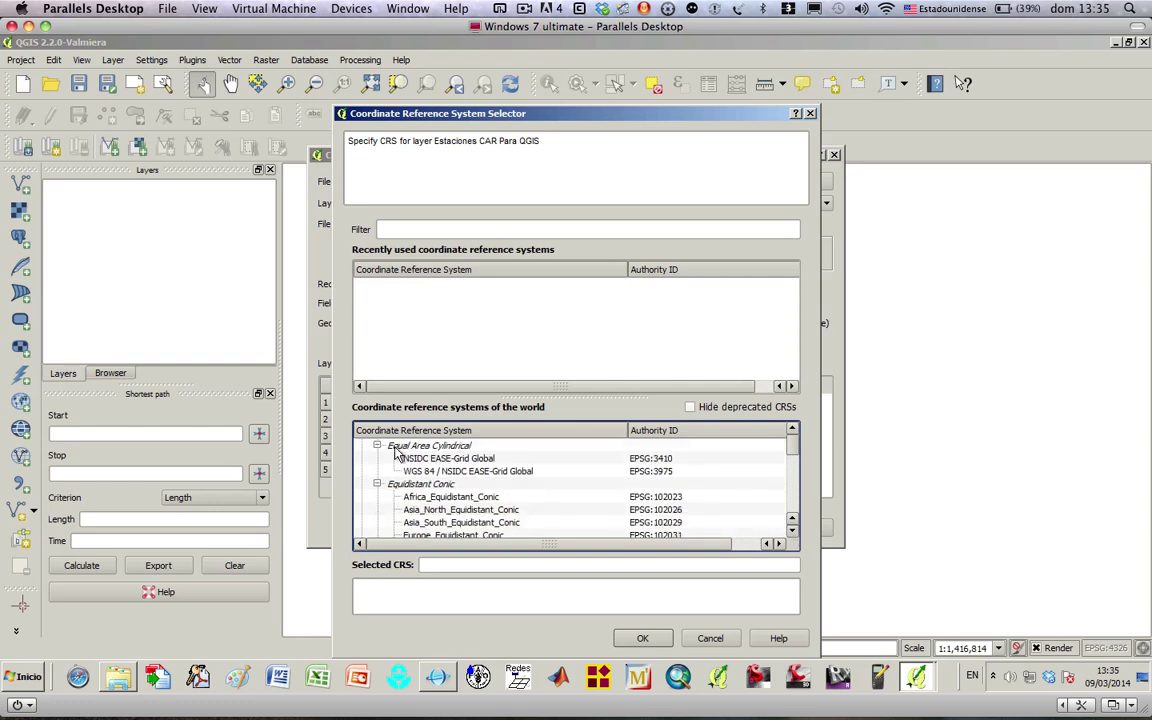
left_click(377, 445)
left_click(378, 459)
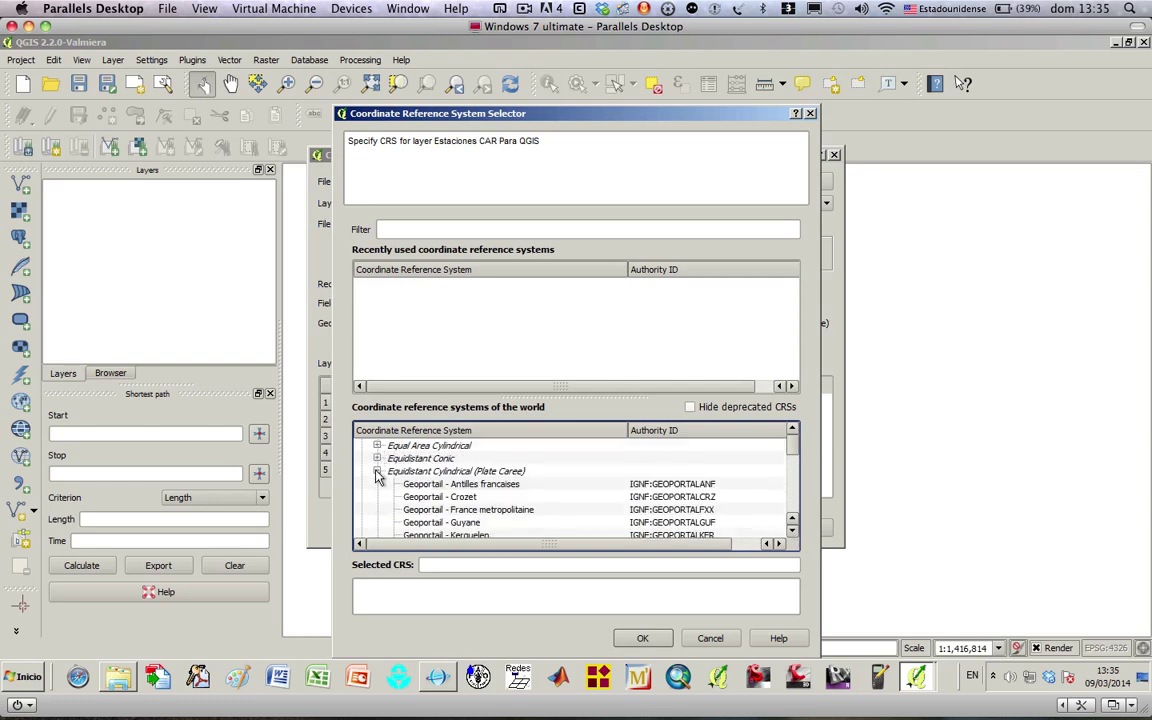
left_click(377, 471)
left_click(377, 484)
left_click(377, 497)
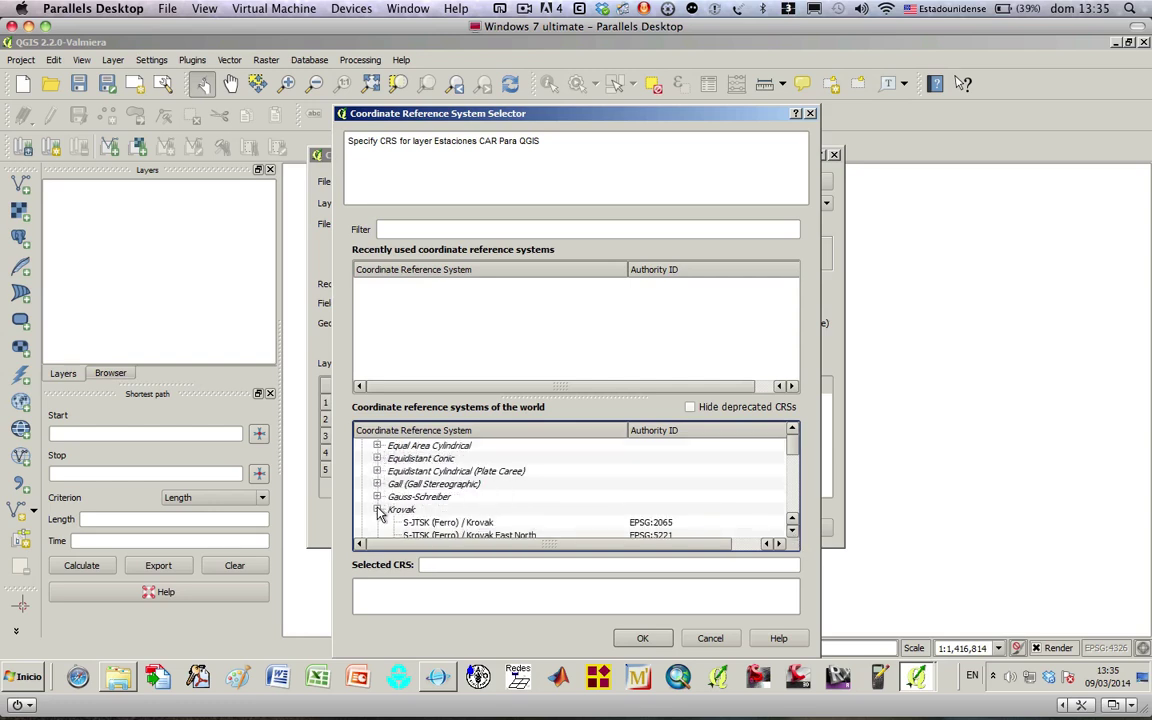
left_click(378, 511)
- Collapse the projection groups from Lambert Azimuthal Equal Area through Oblique Mercator in the CRS list
left_click(792, 535)
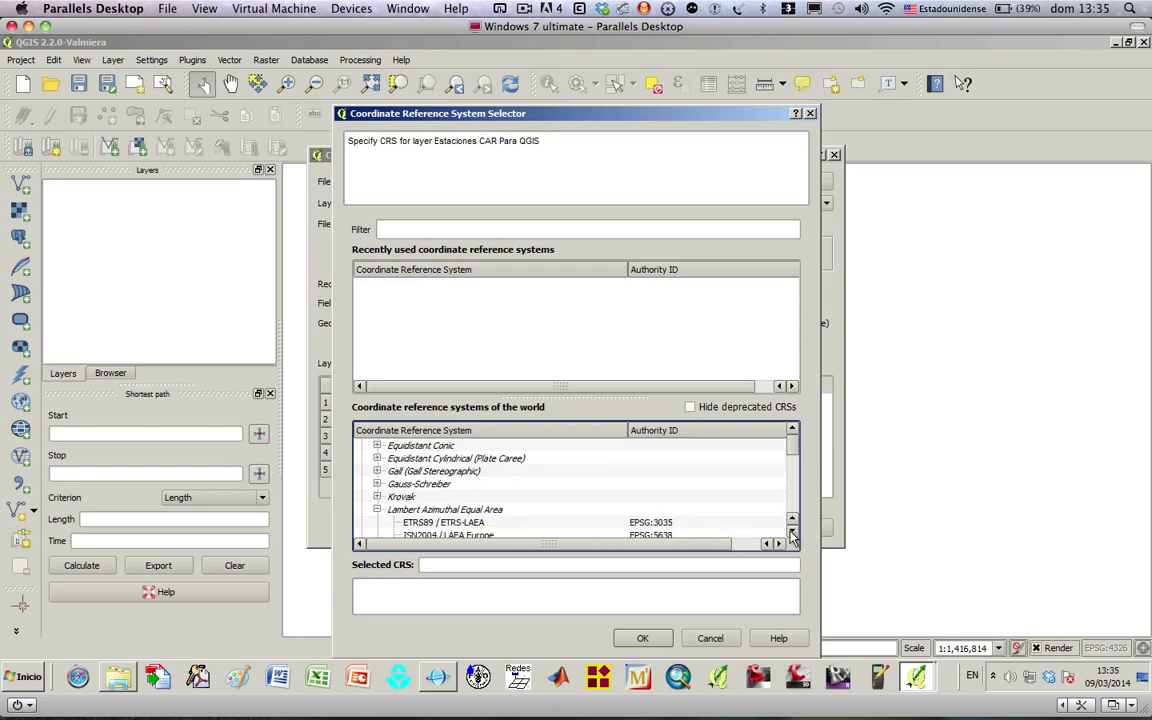
scroll(792, 537, "down", 2)
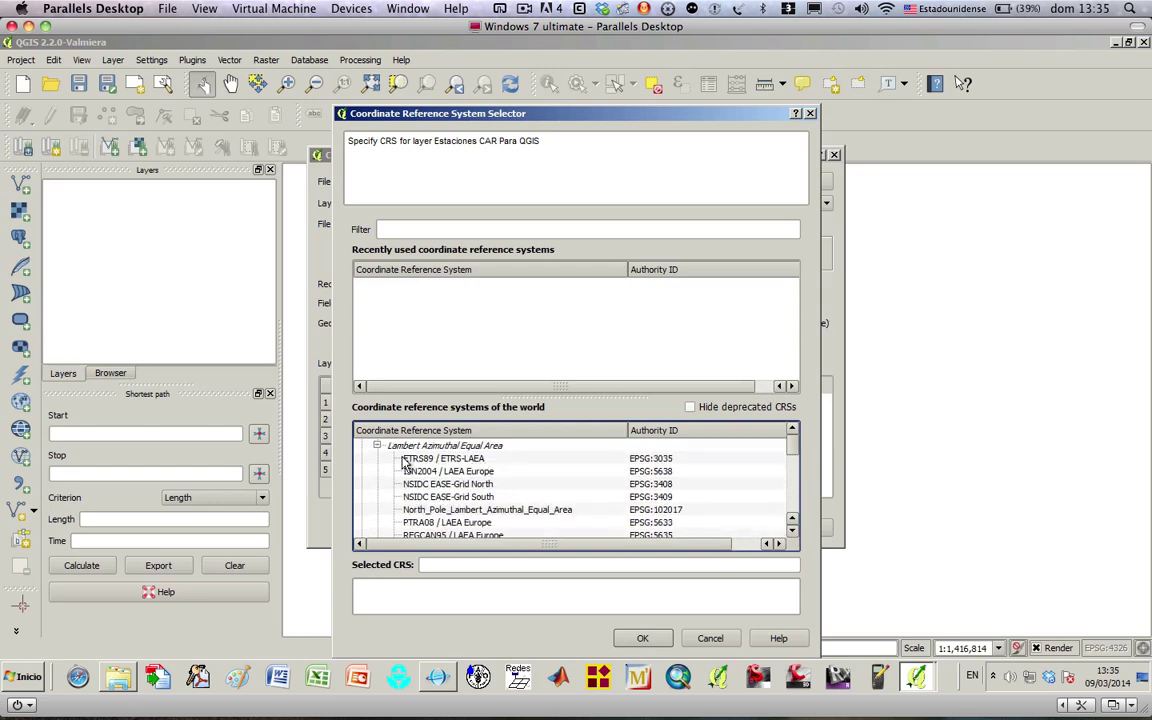
left_click(378, 446)
left_click(378, 459)
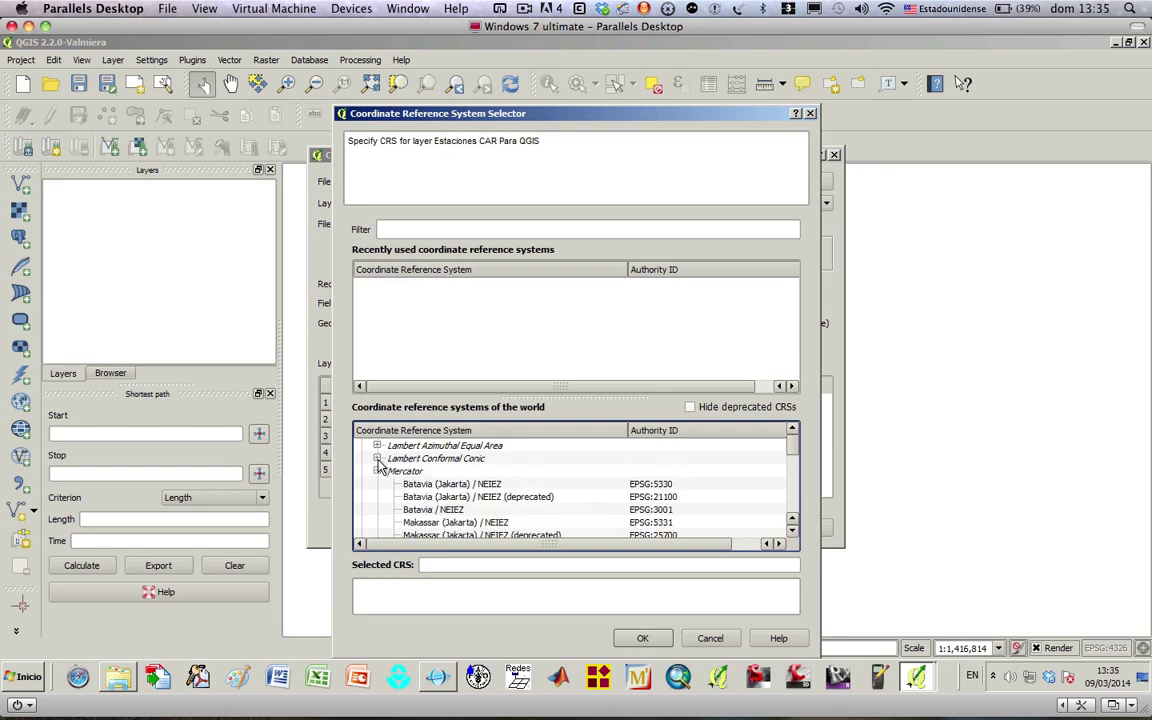
left_click(378, 472)
left_click(378, 484)
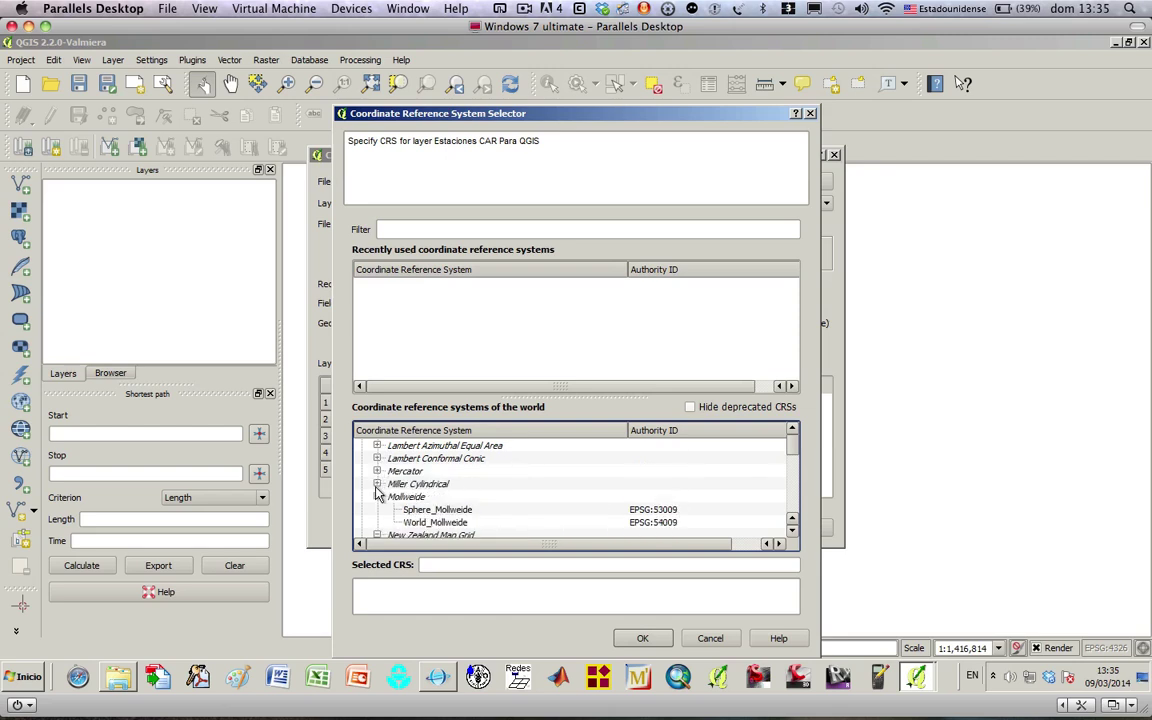
left_click(378, 497)
left_click(378, 510)
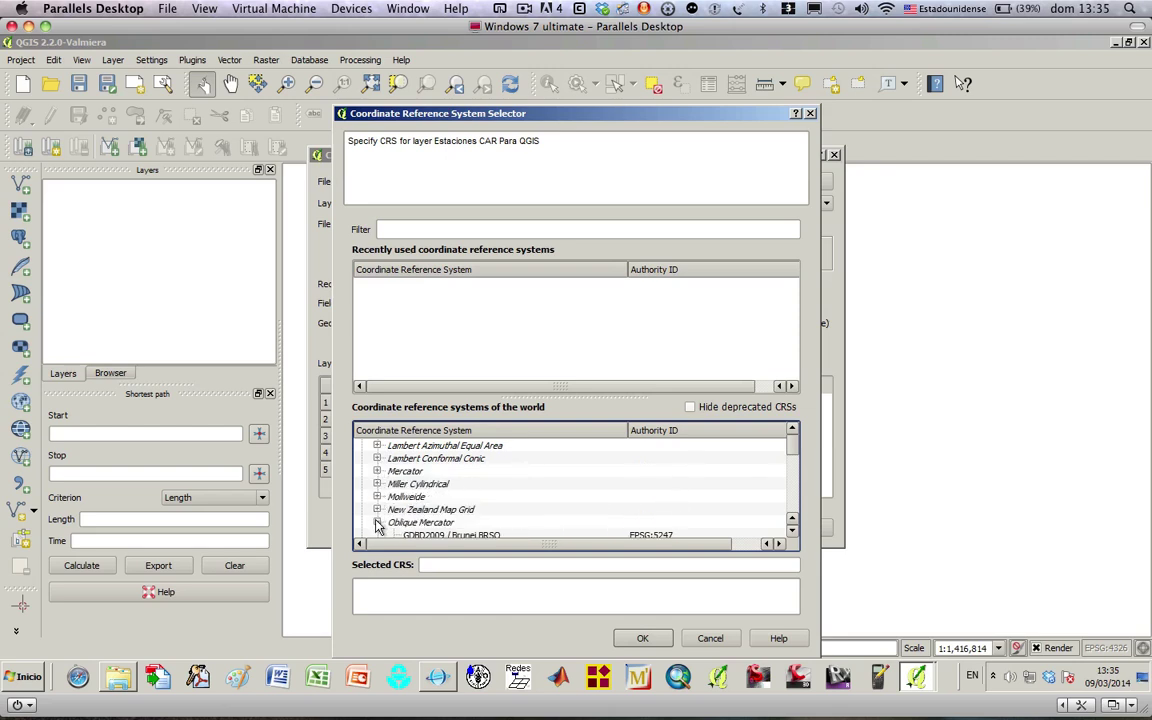
left_click(378, 523)
- Collapse the Oblique Stereographic Alternative group to reach the projection groups below it
left_click(792, 531)
left_click(792, 531)
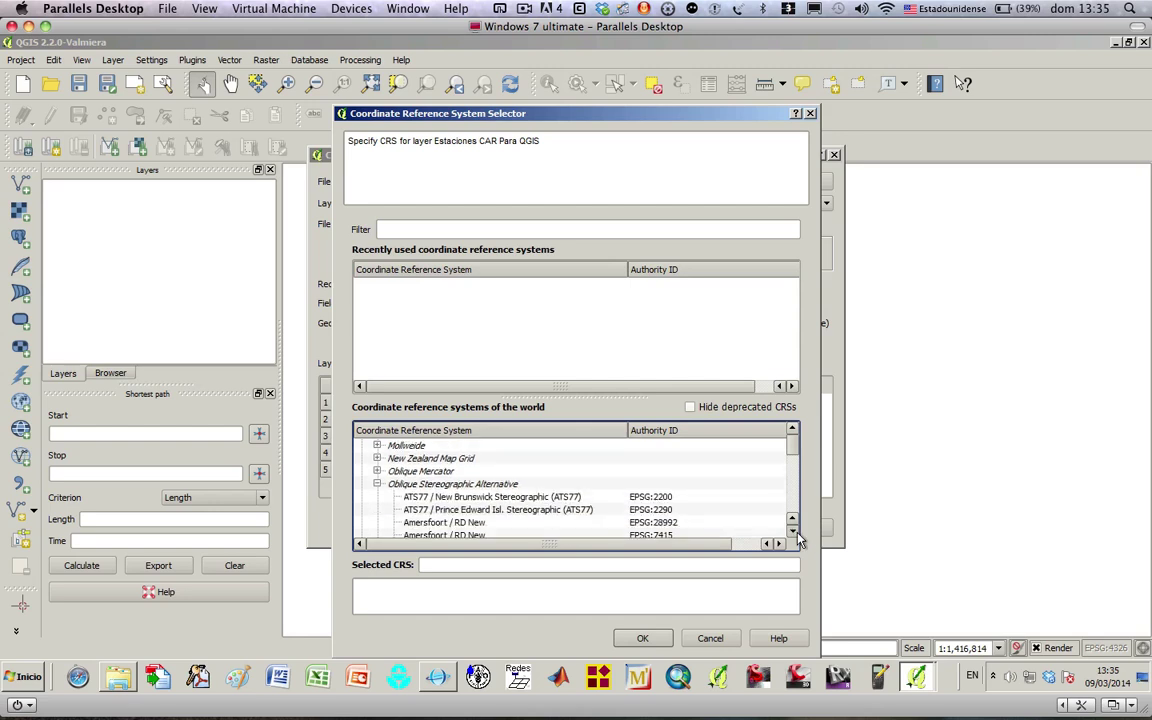
left_click(792, 531)
left_click(792, 531)
left_click(378, 458)
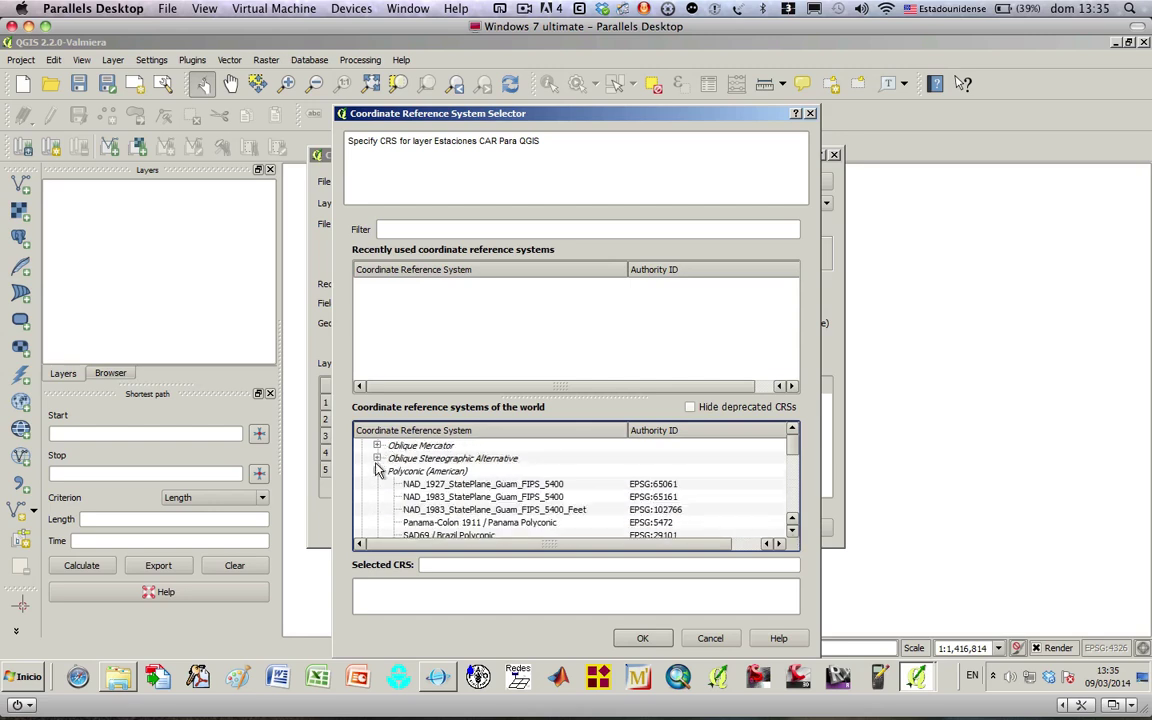
- Collapse the Polyconic (American), Robinson and Sinusoidal (Sanson-Flamsteed) projection groups in the CRS list
left_click(378, 471)
left_click(378, 484)
left_click(378, 497)
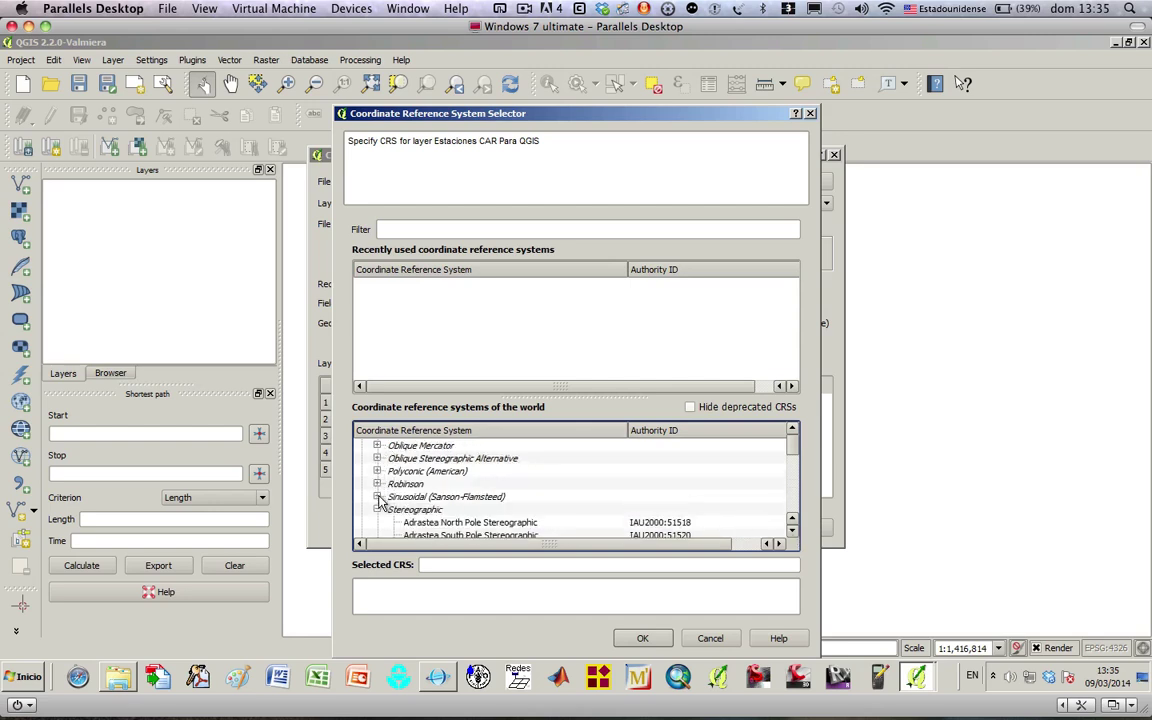
- Collapse the projection groups from Stereographic through Universal Transverse Mercator (UTM), including Swiss. Obl. Mercator, Transverse Mercator and Two Point Equidistant
left_click(792, 531)
left_click(792, 531)
left_click(792, 531)
left_click(792, 531)
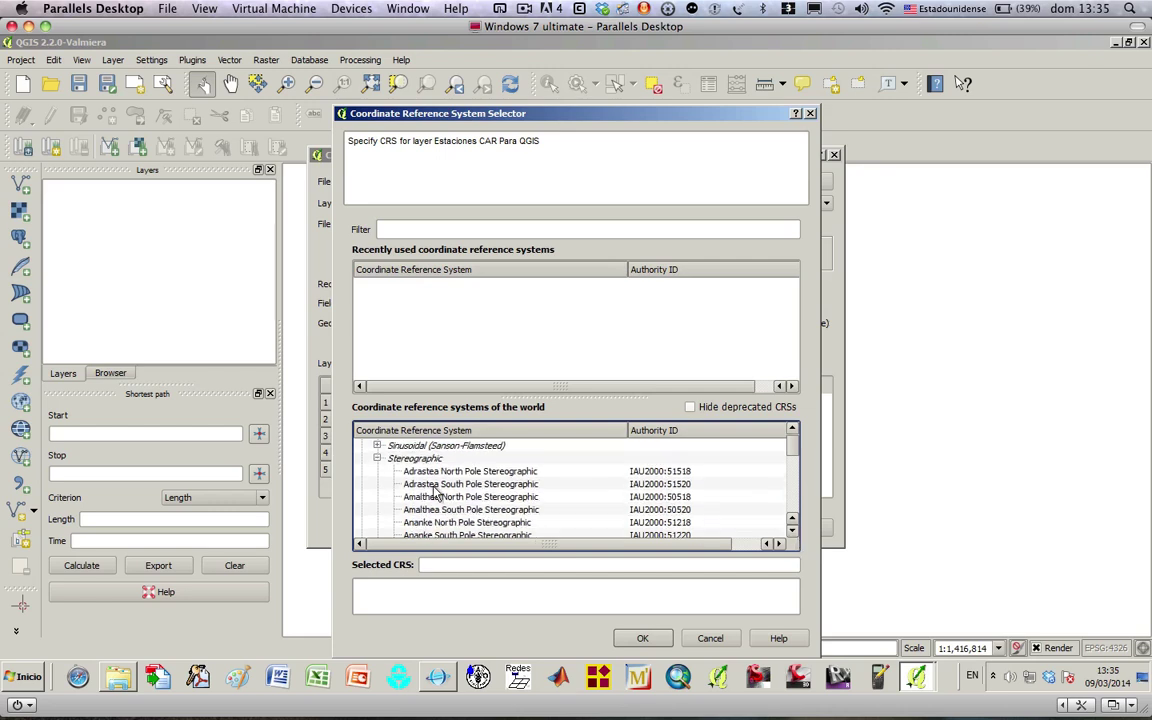
left_click(377, 458)
left_click(378, 471)
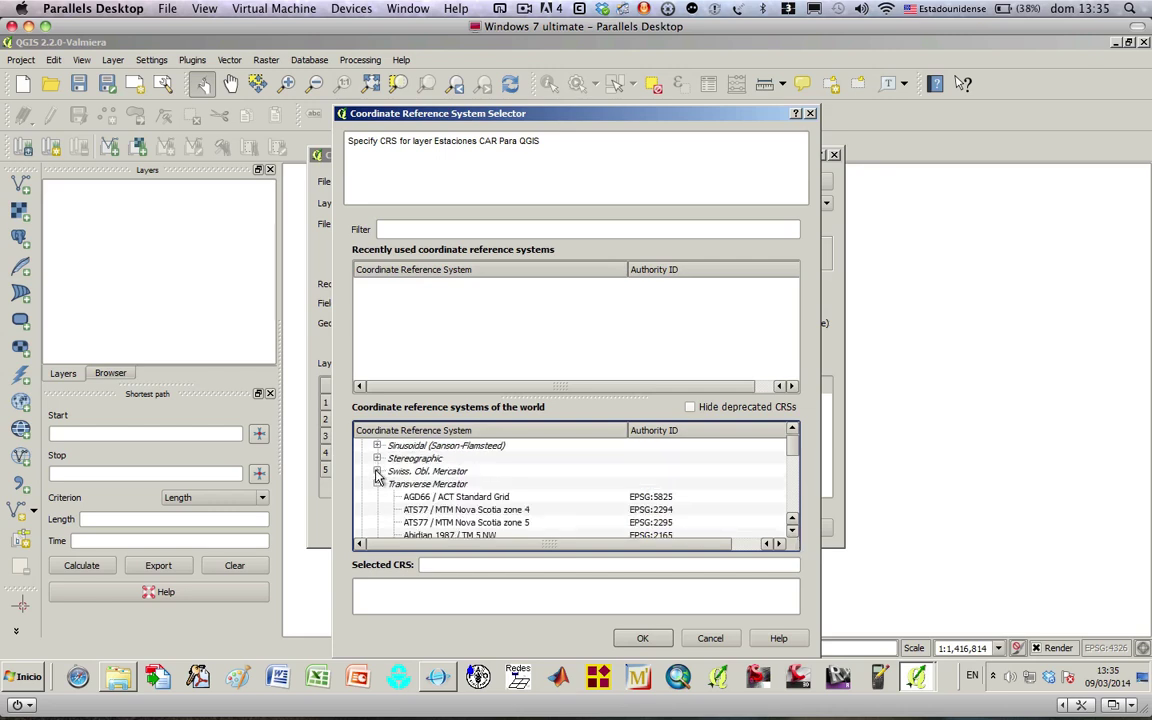
left_click(378, 484)
left_click(378, 497)
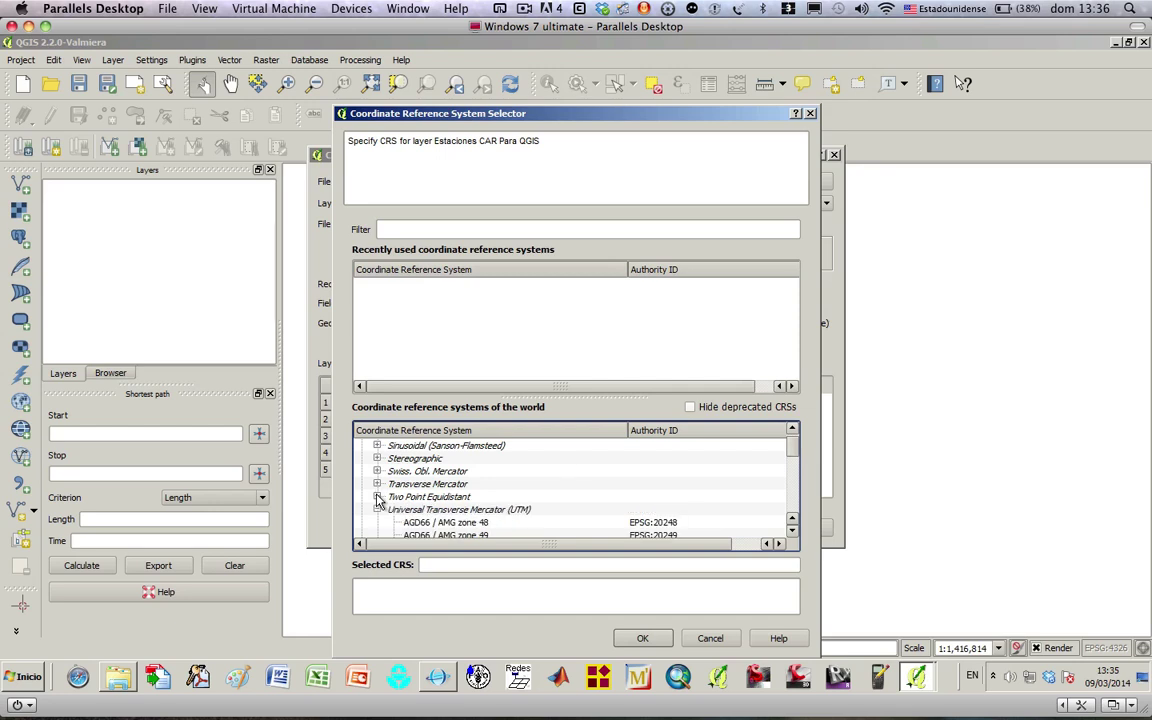
left_click(378, 510)
- Expand the Transverse Mercator group and assign MAGNA-SIRGAS / Colombia Bogota zone (EPSG:3116) to the station layer, dismissing the mouse battery alert
left_click(378, 484)
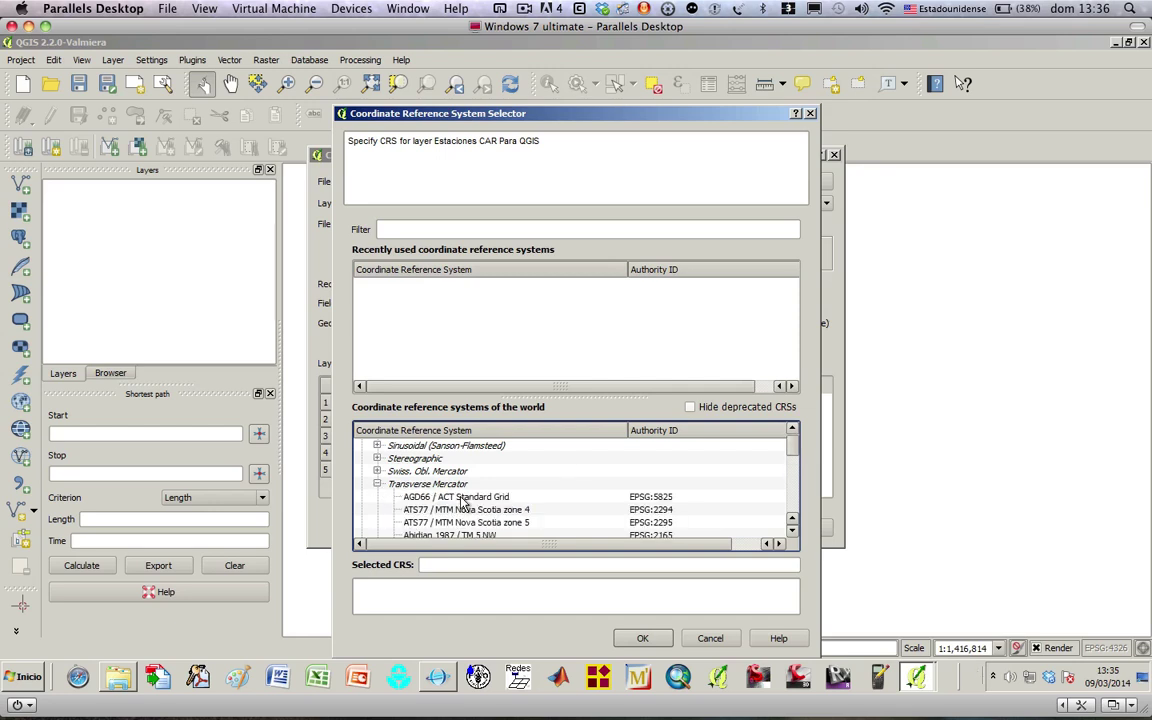
left_click(456, 497)
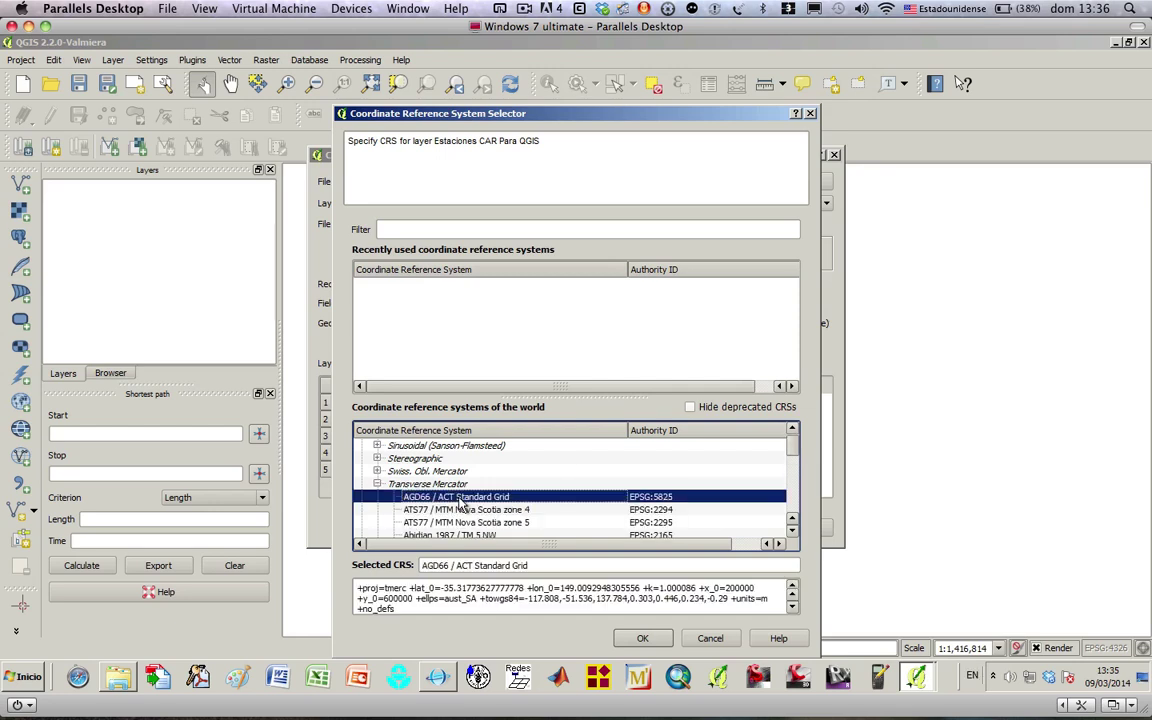
key("m")
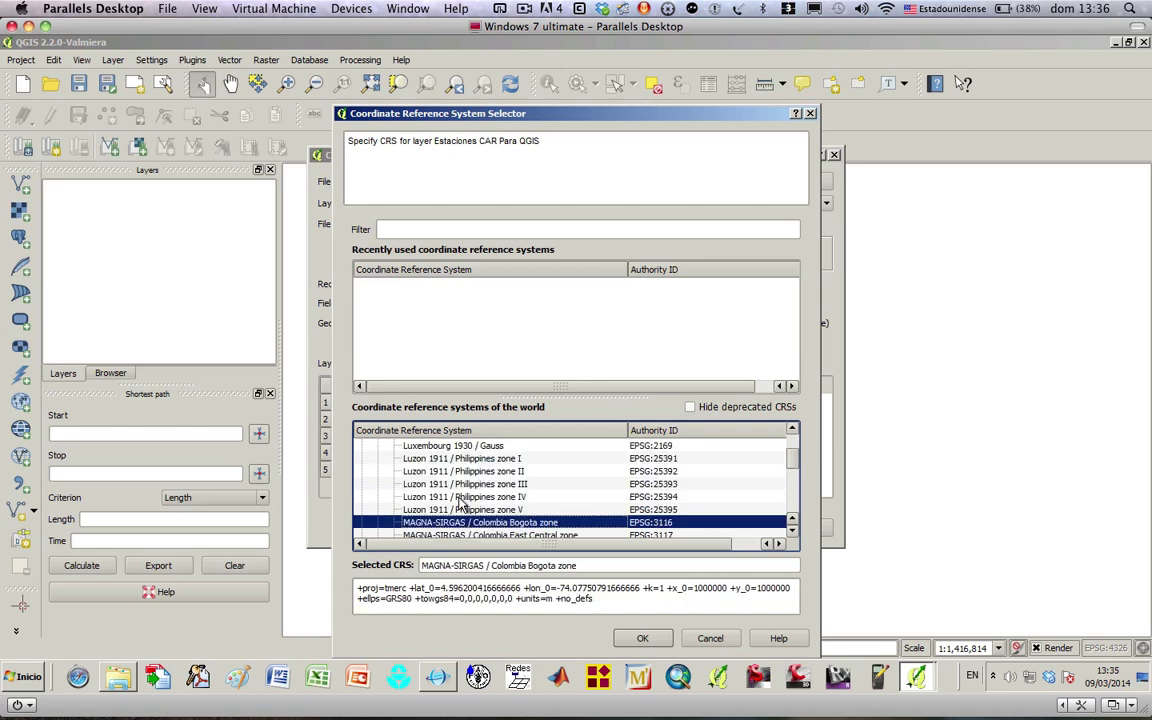
key("Down")
key("Up")
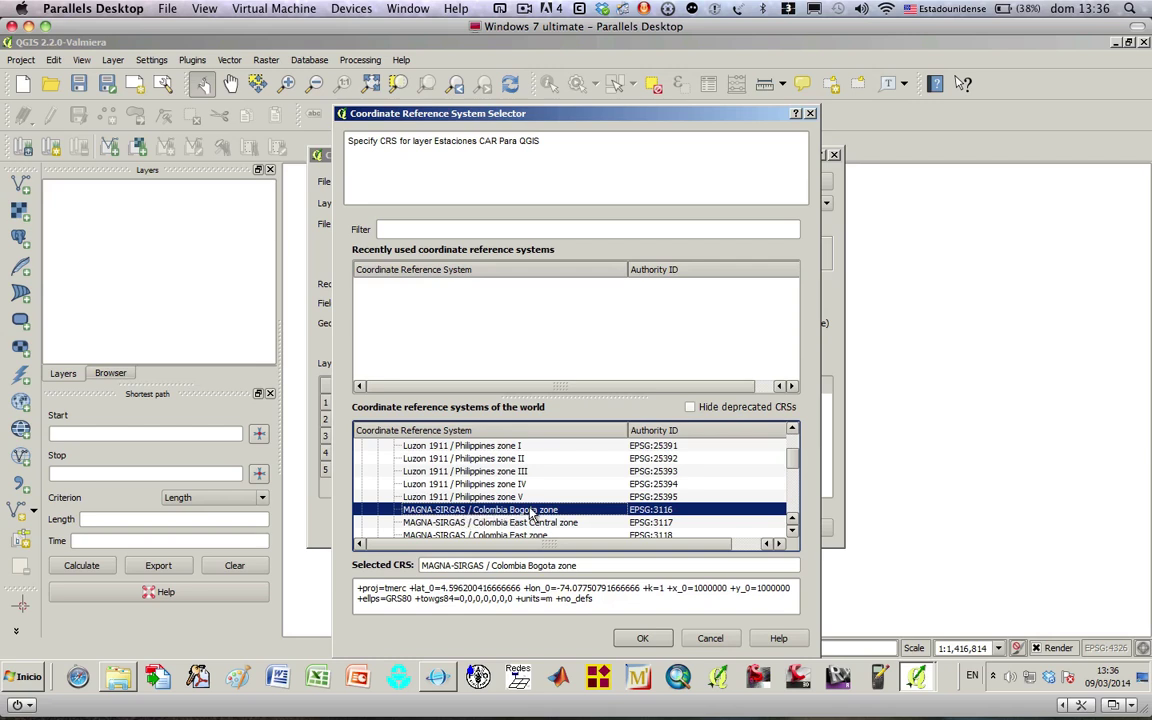
left_click(640, 639)
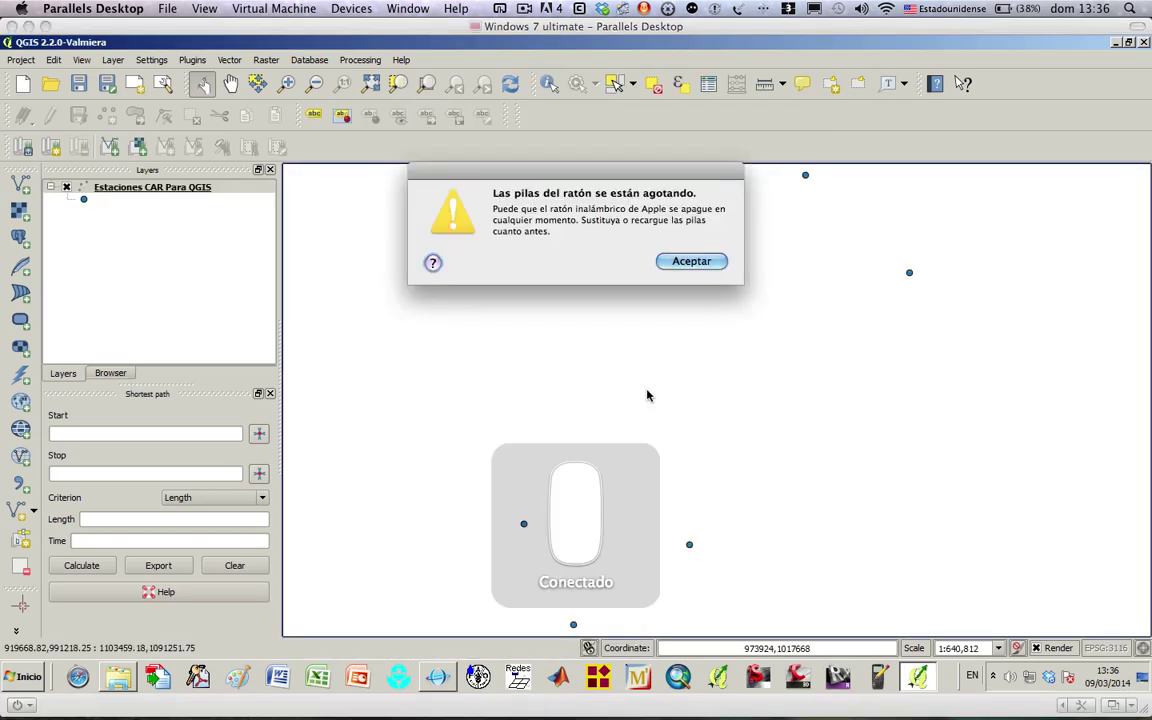
left_click(698, 263)
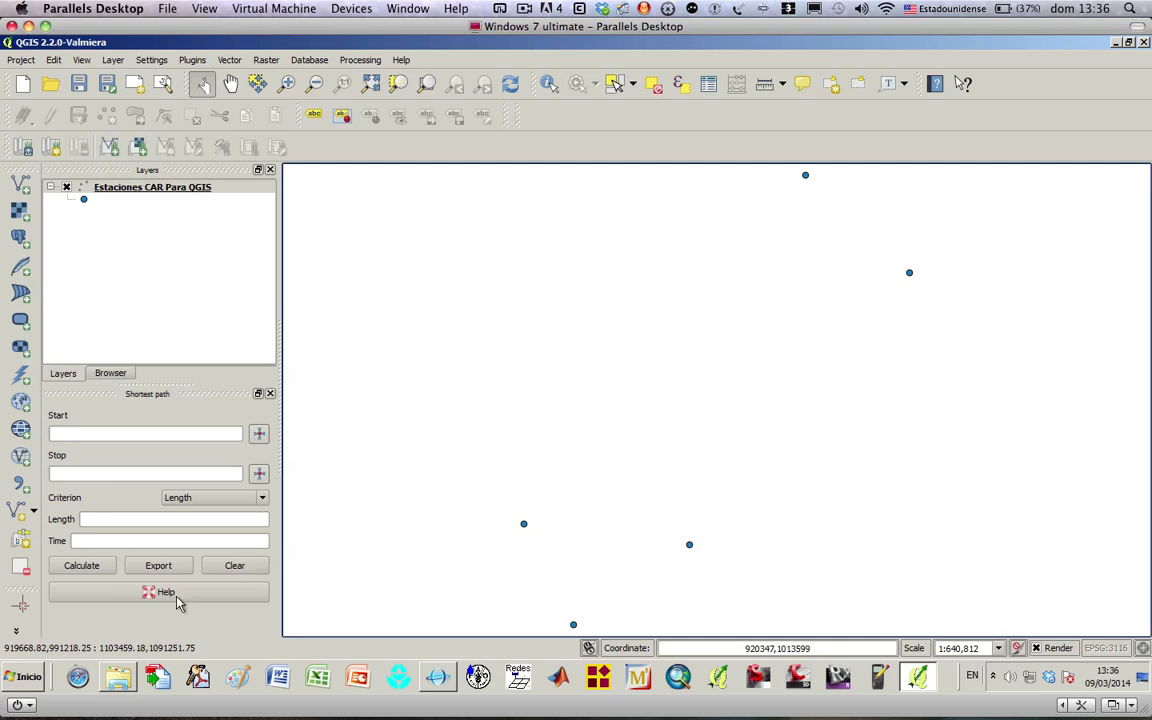
- Switch to Windows Explorer and open the Dropbox folder 01 UNIVERSIDAD/HIDROLOGIA 20141/TALLERES/06 SIG EN HIDROLOGIA/Material punto 02/capas_02
left_click(116, 594)
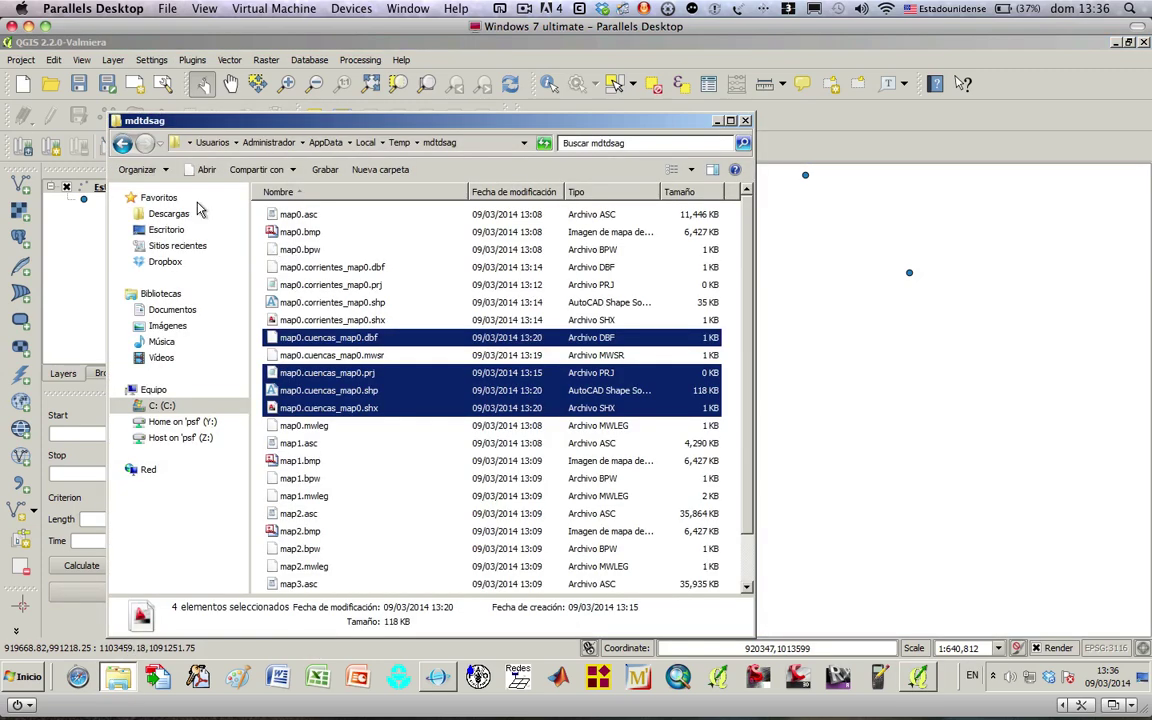
left_click(122, 143)
left_click(162, 261)
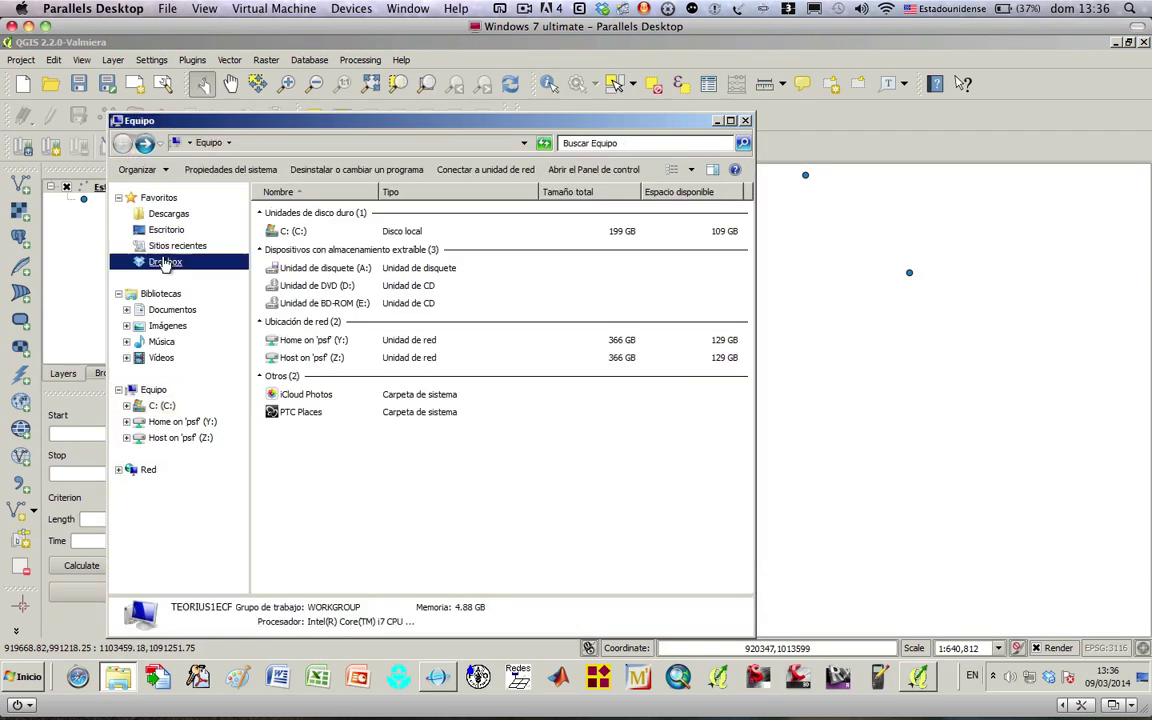
double_click(301, 233)
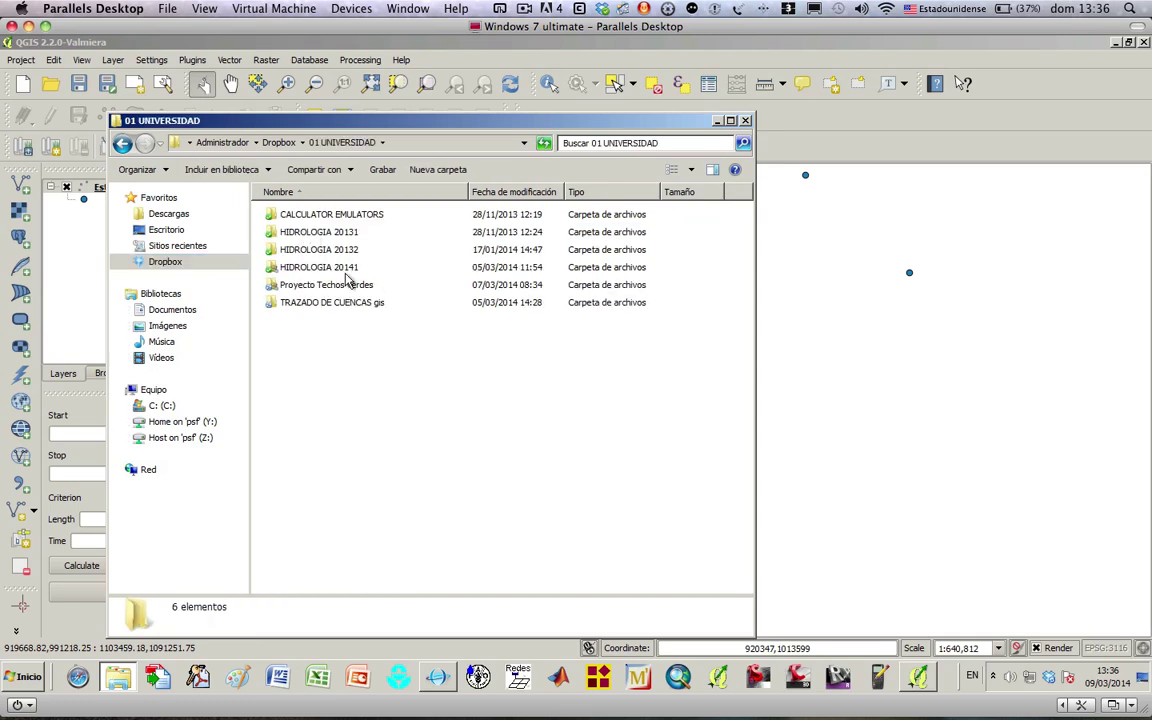
double_click(347, 270)
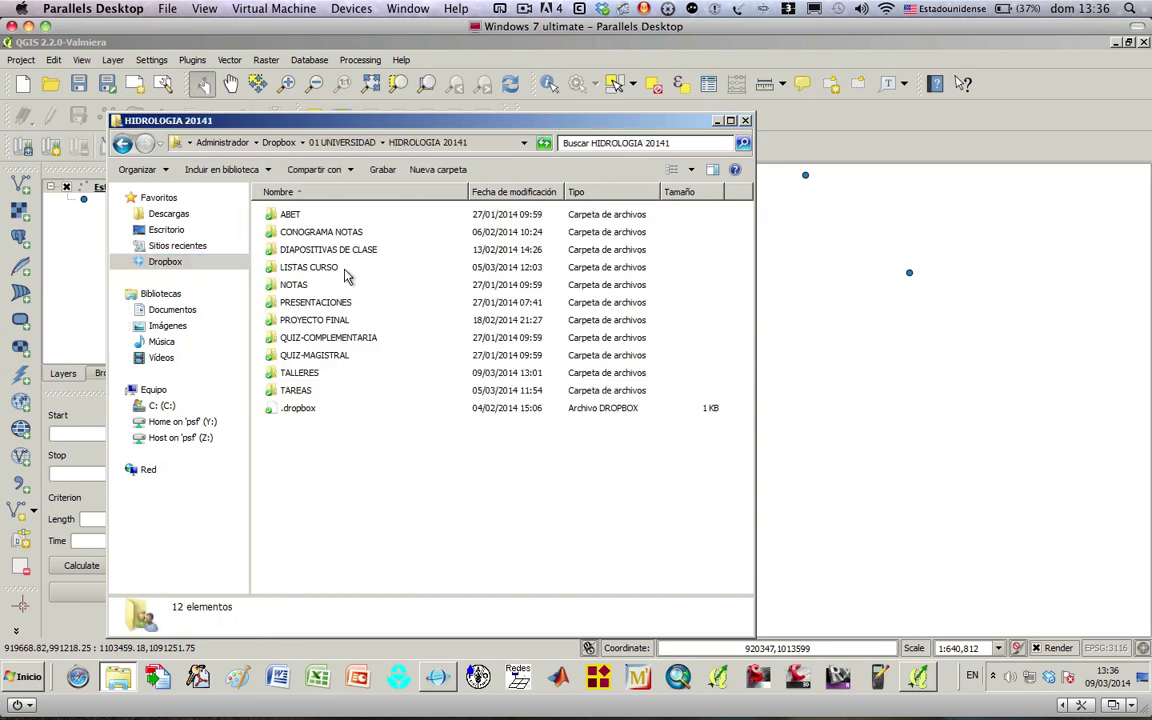
double_click(302, 374)
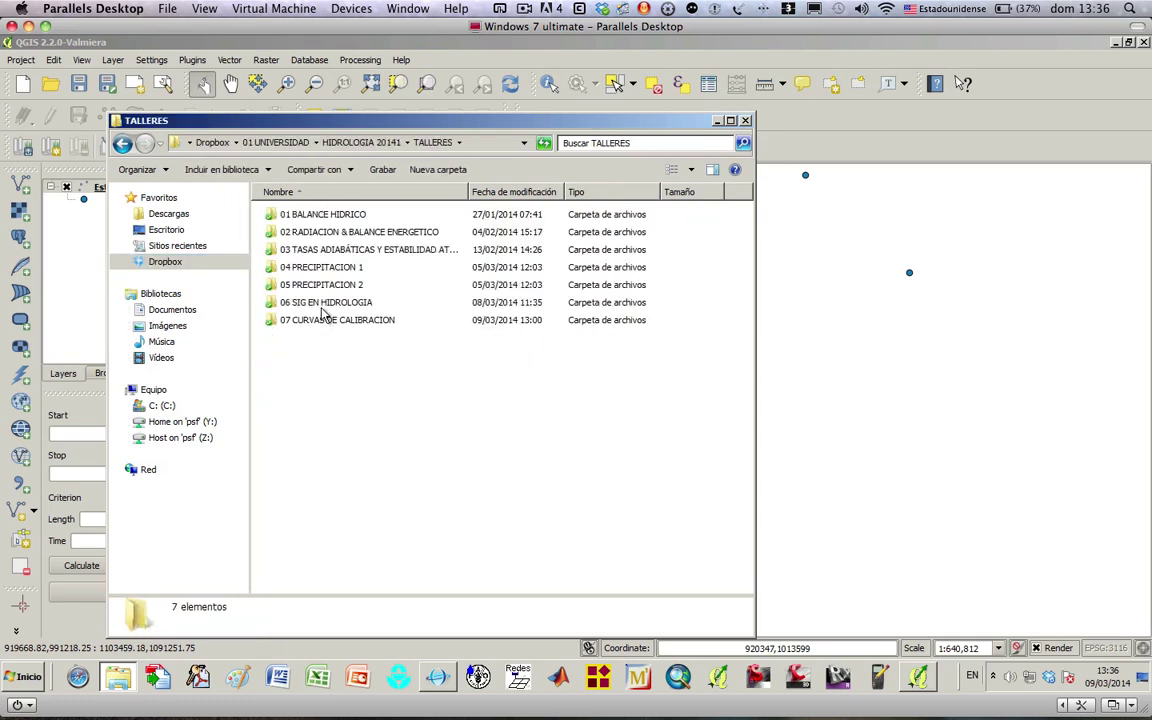
double_click(322, 302)
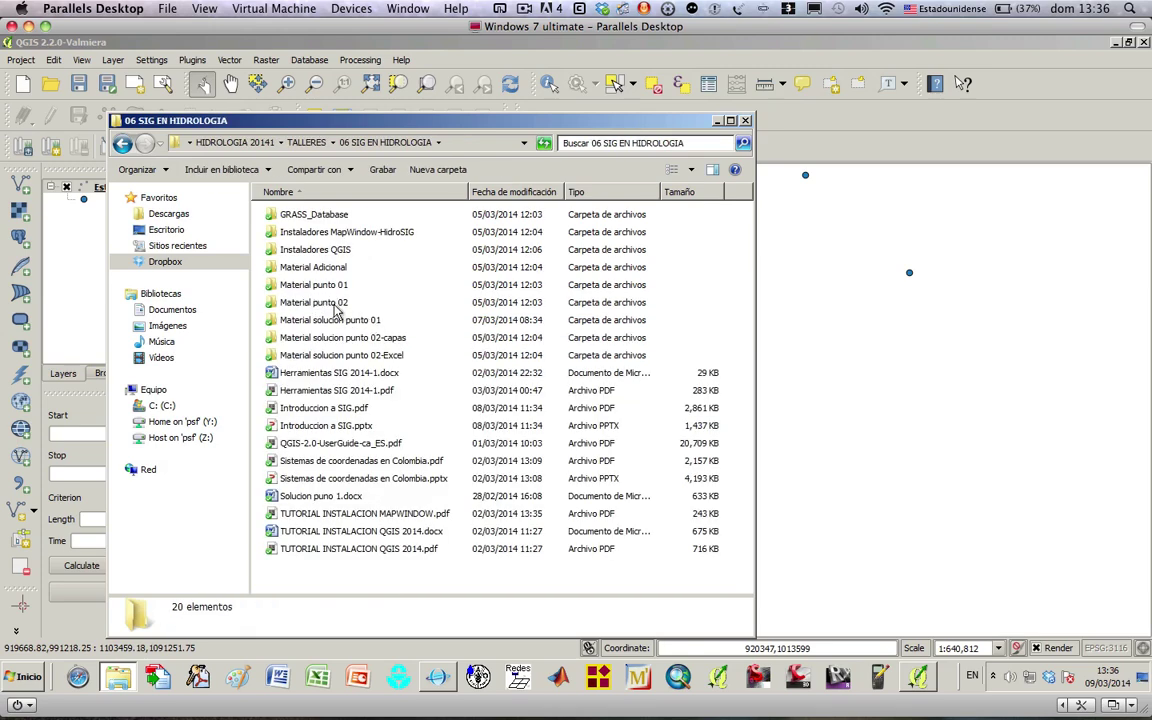
double_click(308, 300)
double_click(300, 216)
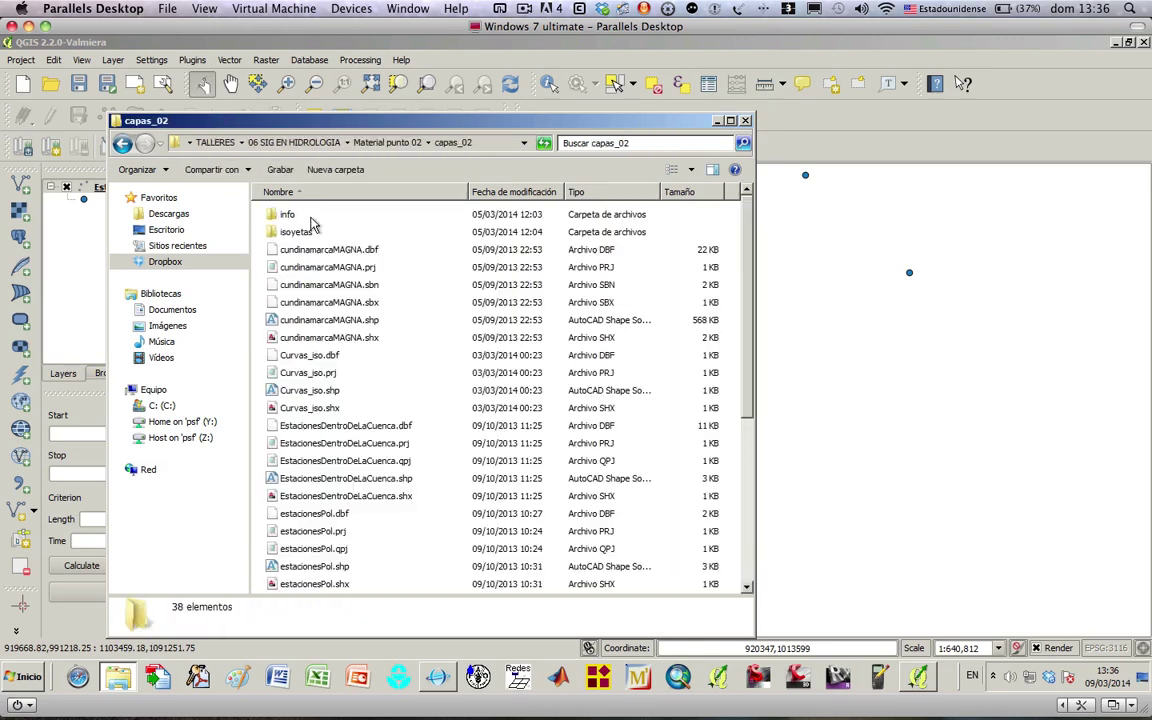
- Add cundinamarcaMAGNA.shp from the capas_02 folder to the QGIS project as a layer, and put the file window away
left_click_drag(290, 118, 645, 126)
left_click(607, 250)
key("Down")
key("Down")
key("Down")
key("Down")
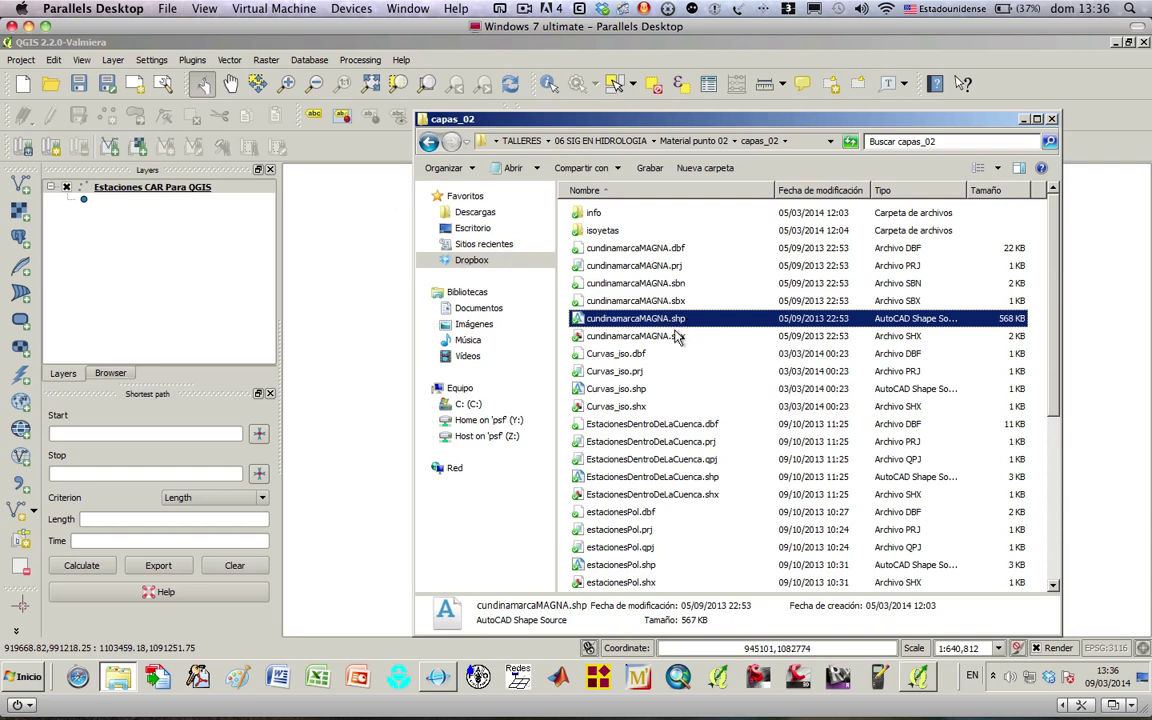
left_click(630, 336)
left_click(640, 318)
left_click_drag(246, 301, 244, 301)
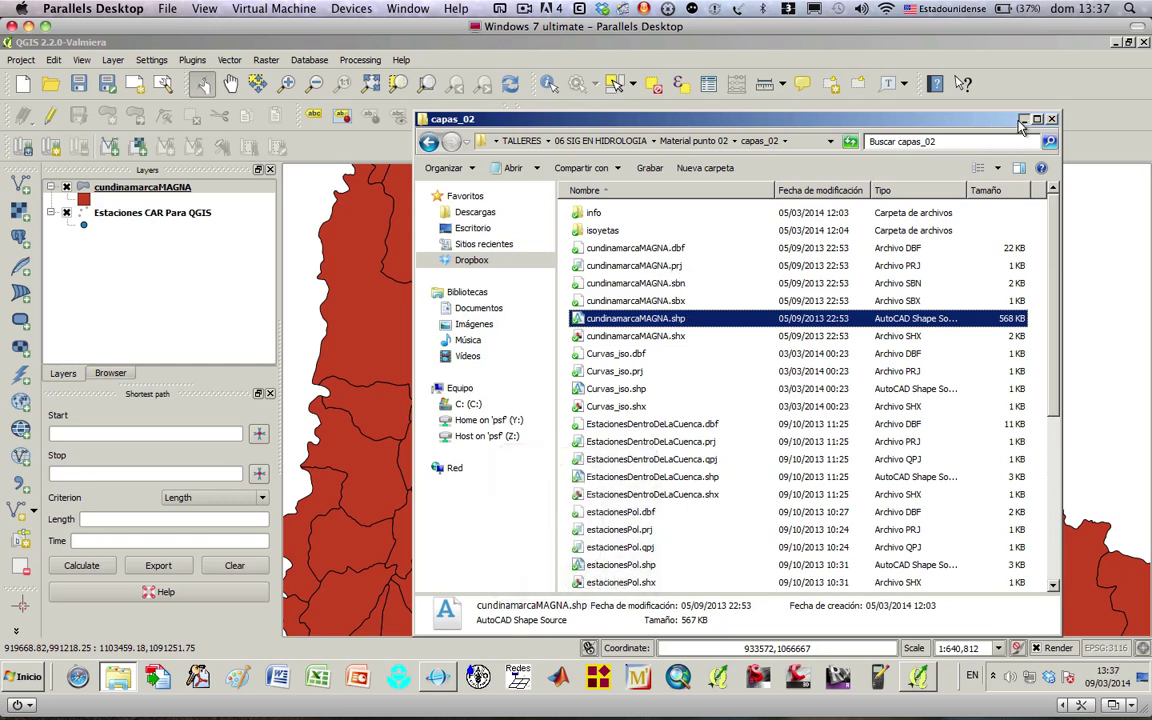
left_click(916, 105)
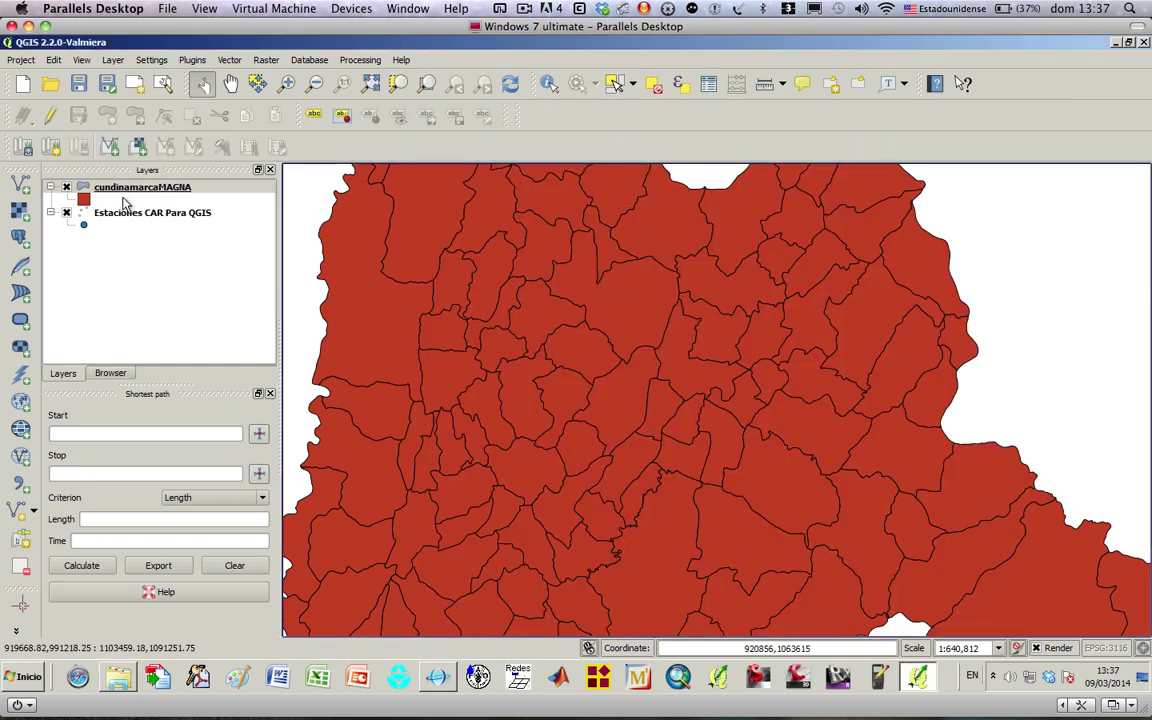
- Place the Estaciones CAR Para QGIS layer above cundinamarcaMAGNA so the station points draw over the municipalities
left_click_drag(118, 213, 126, 196)
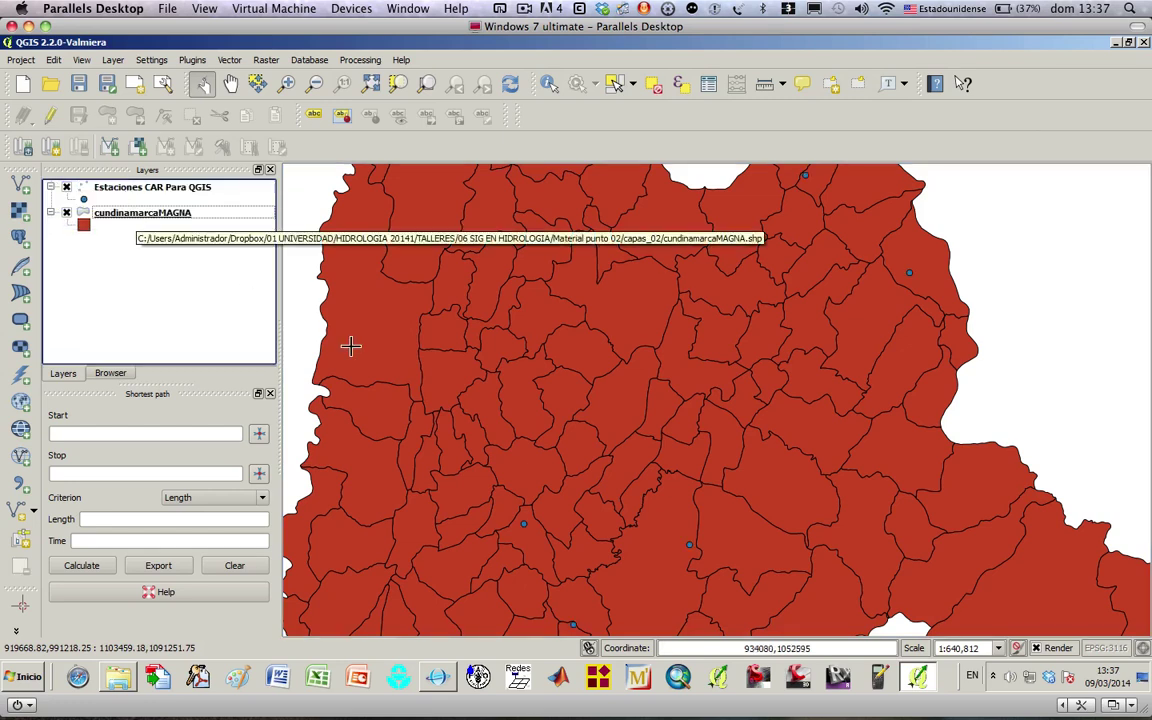
left_click(231, 83)
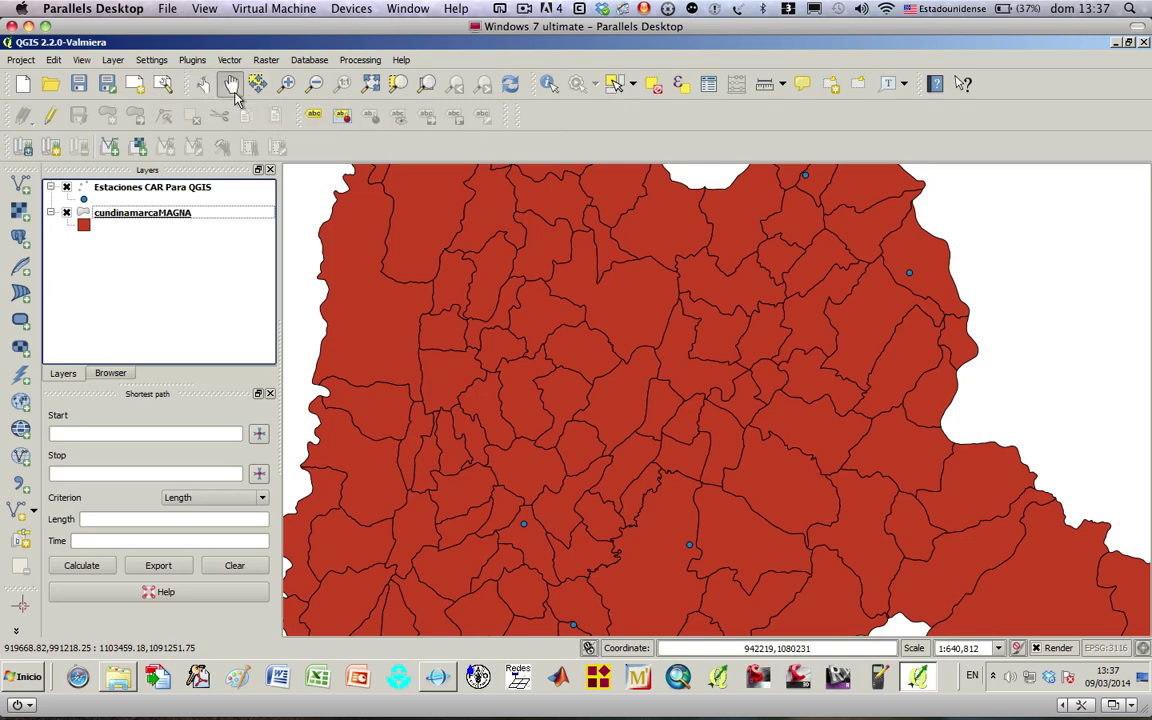
left_click_drag(669, 404, 679, 289)
left_click_drag(664, 375, 600, 381)
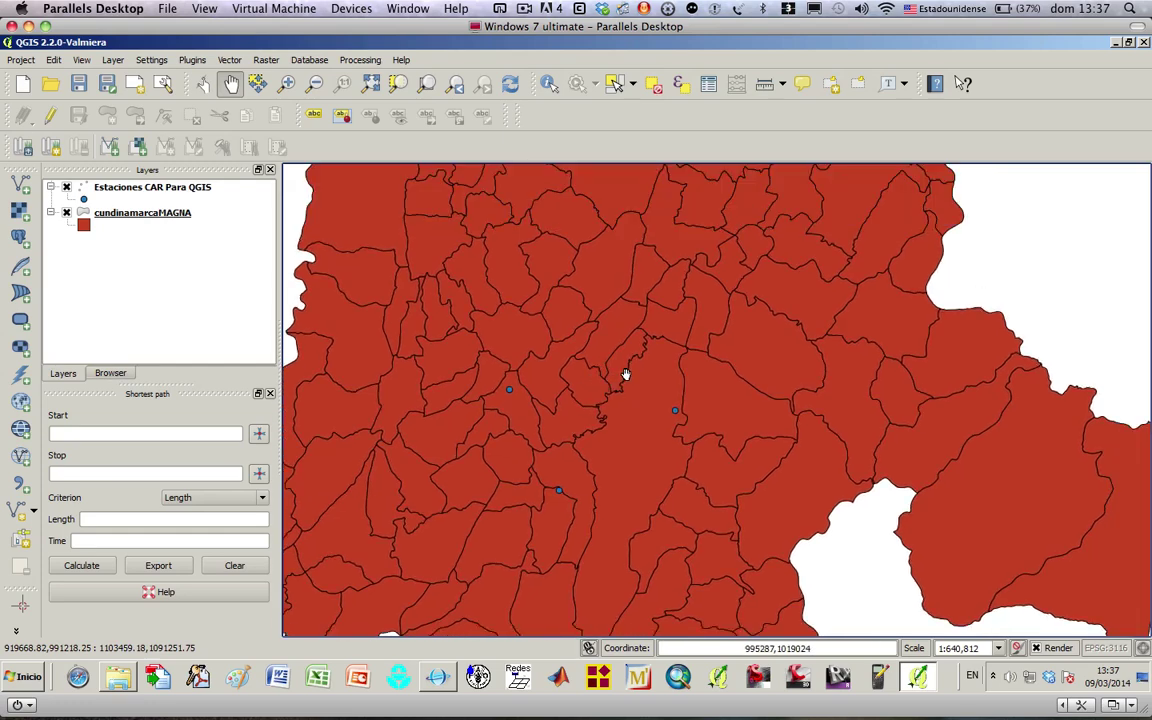
left_click_drag(588, 427, 591, 367)
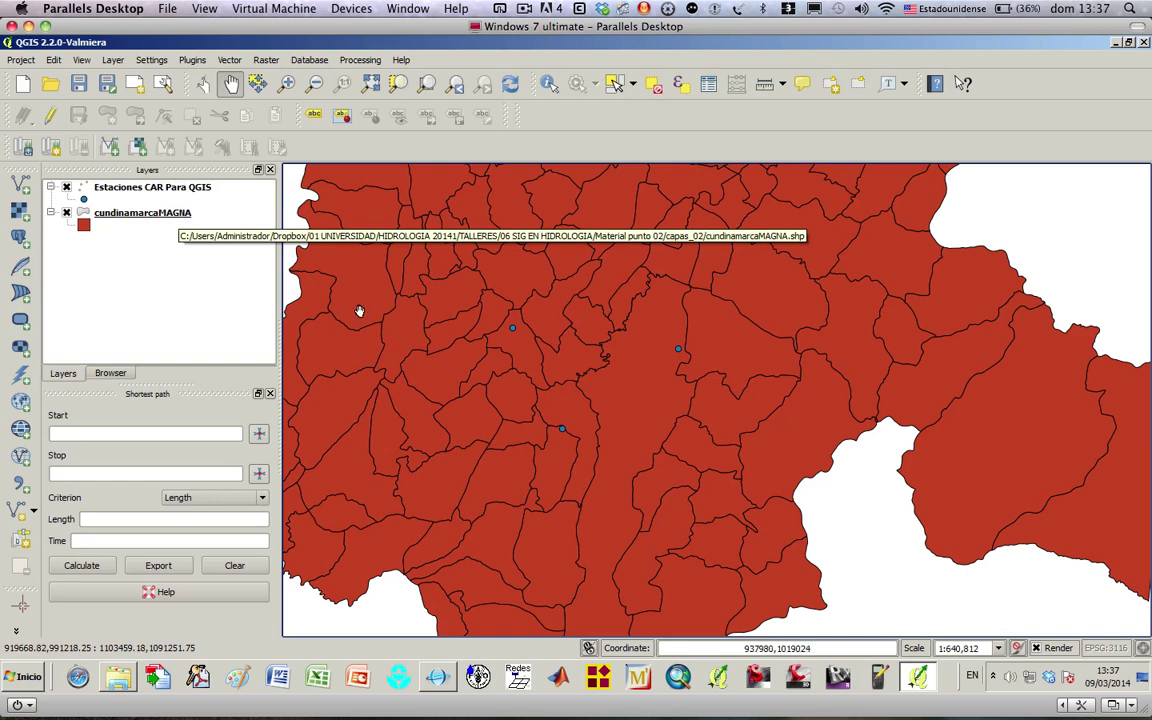
- Identify the westernmost visible station point in the Estaciones CAR Para QGIS layer to read its attributes, then close the results
left_click(160, 223)
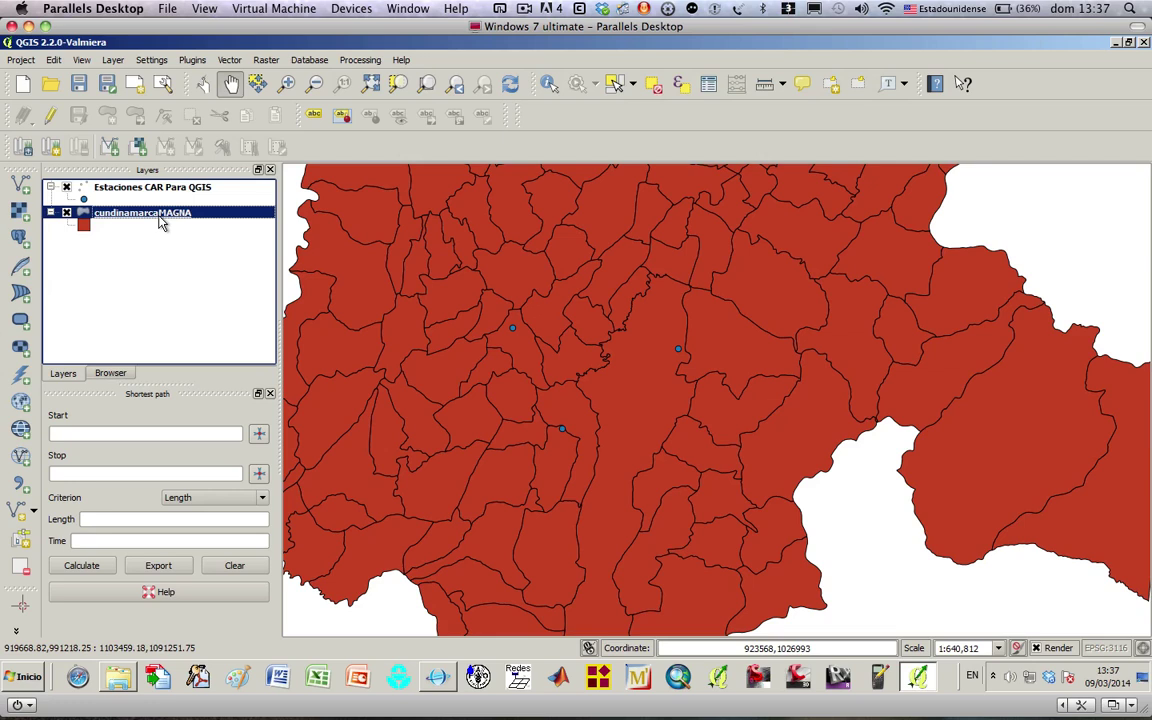
left_click(98, 188)
right_click(103, 190)
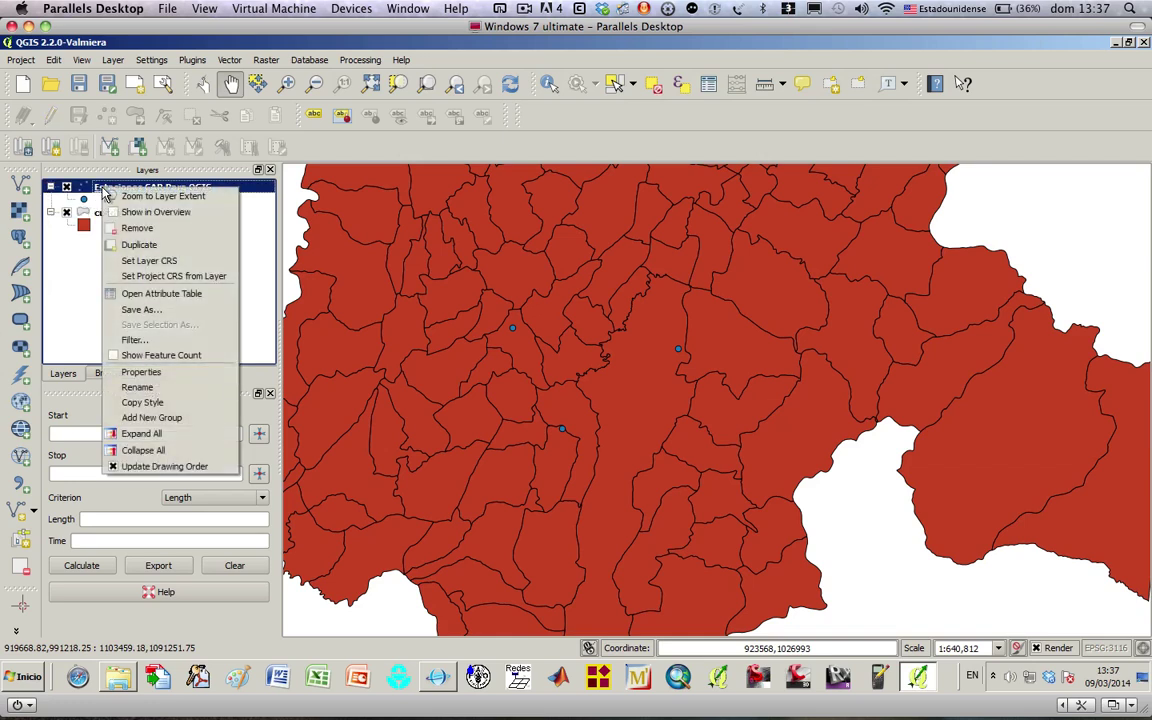
left_click(97, 196)
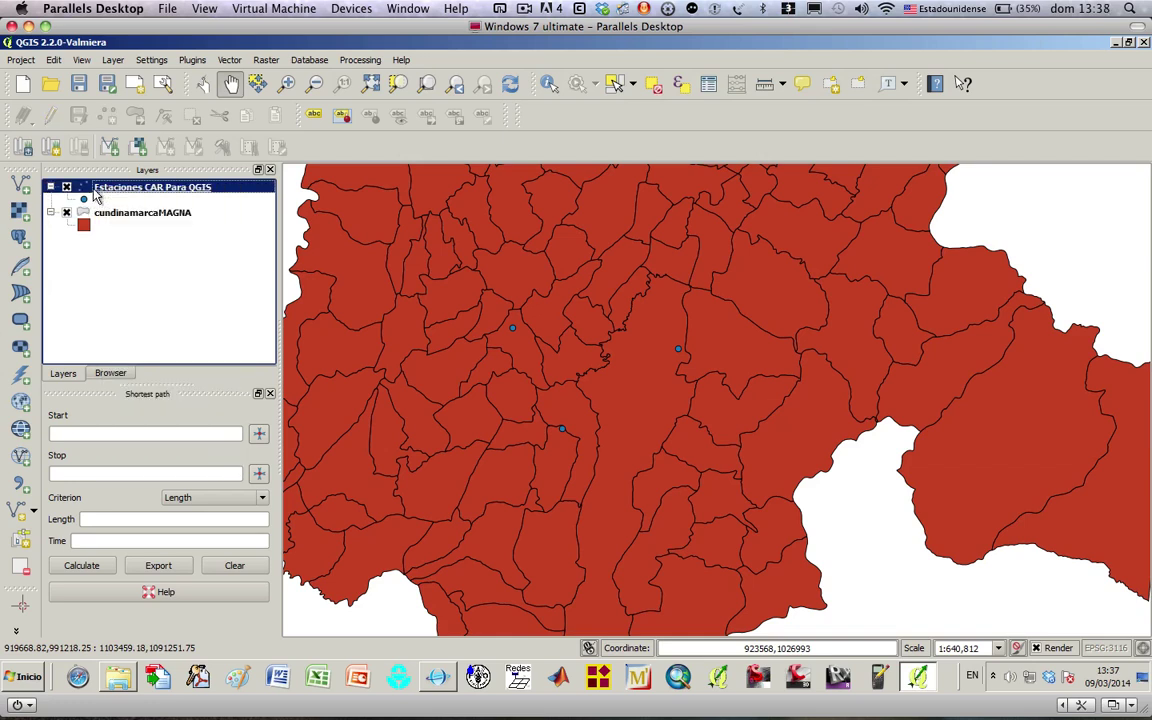
left_click(549, 86)
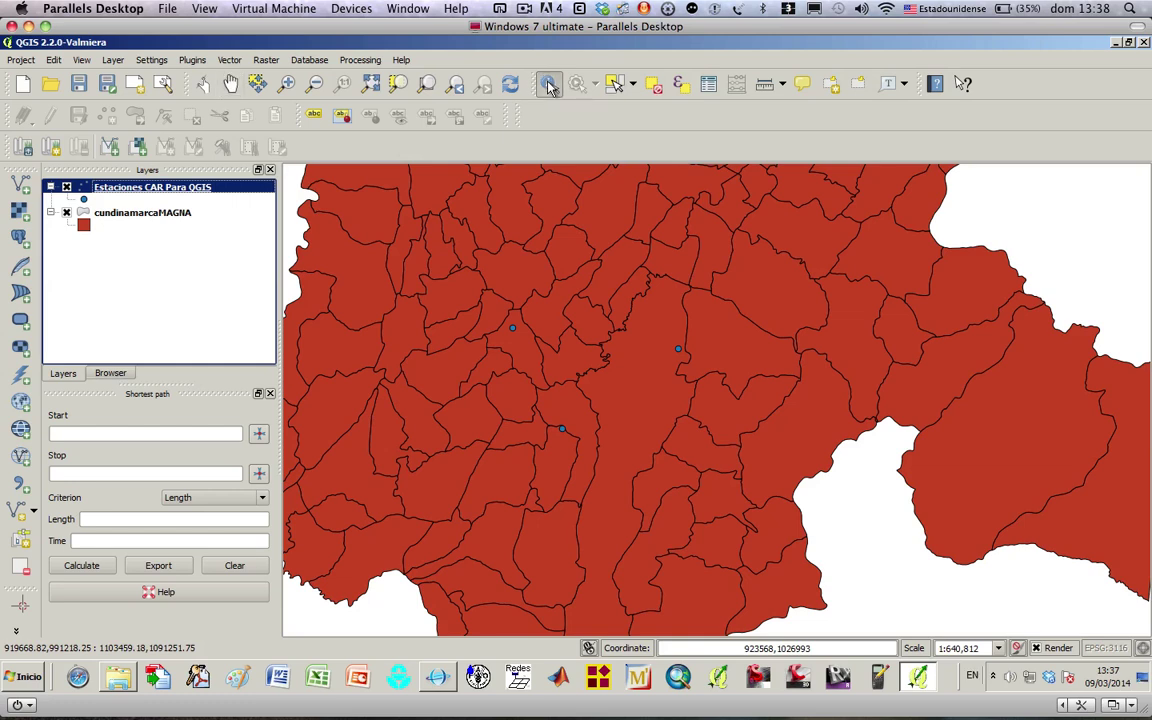
left_click(516, 331)
left_click_drag(535, 230, 735, 233)
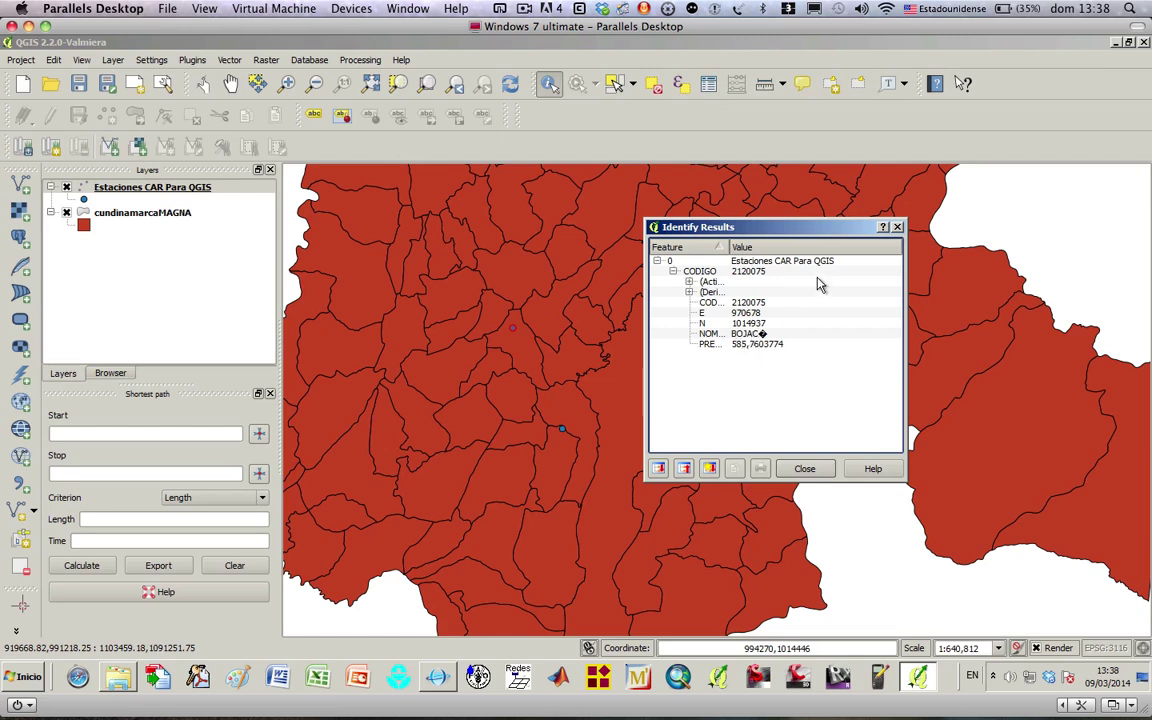
left_click_drag(771, 229, 798, 231)
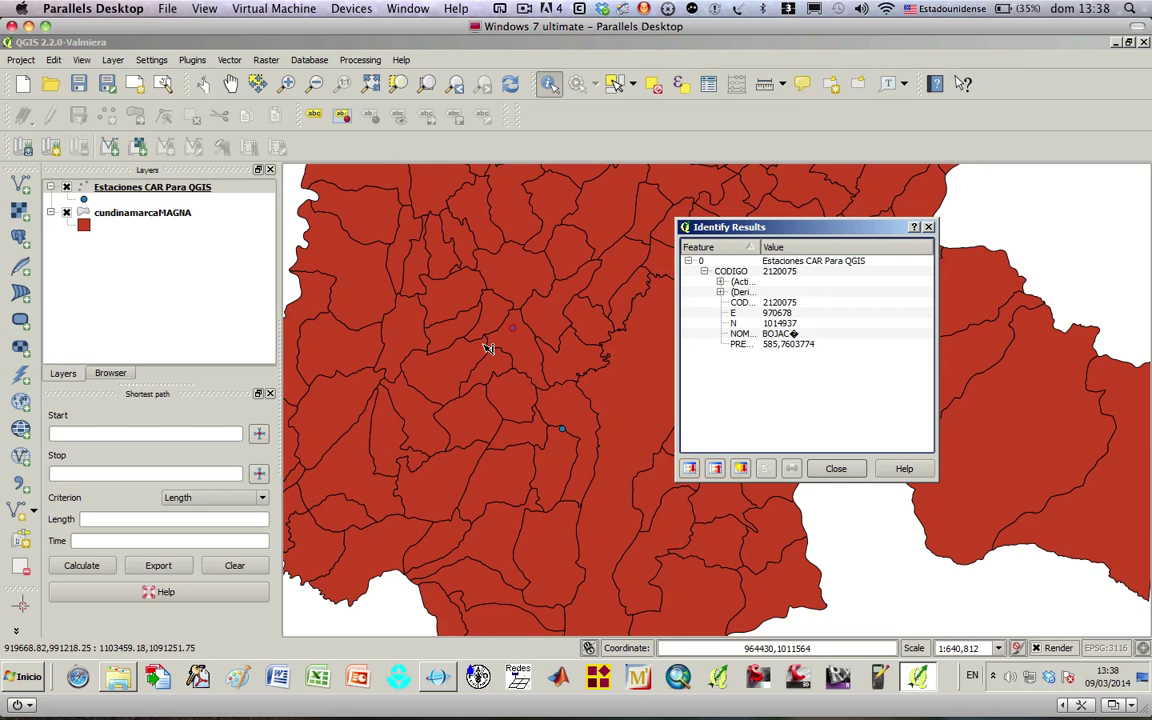
left_click(928, 227)
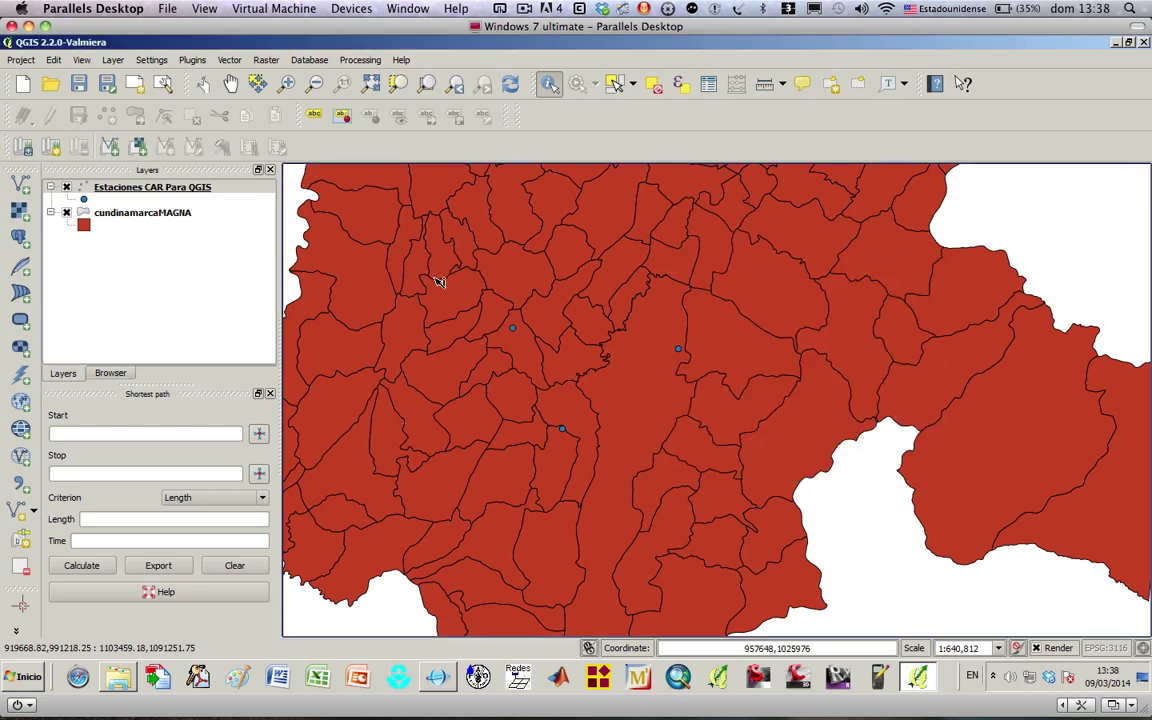
- Identify the cundinamarcaMAGNA municipality polygon containing that station to compare its name, and close the results
left_click(146, 214)
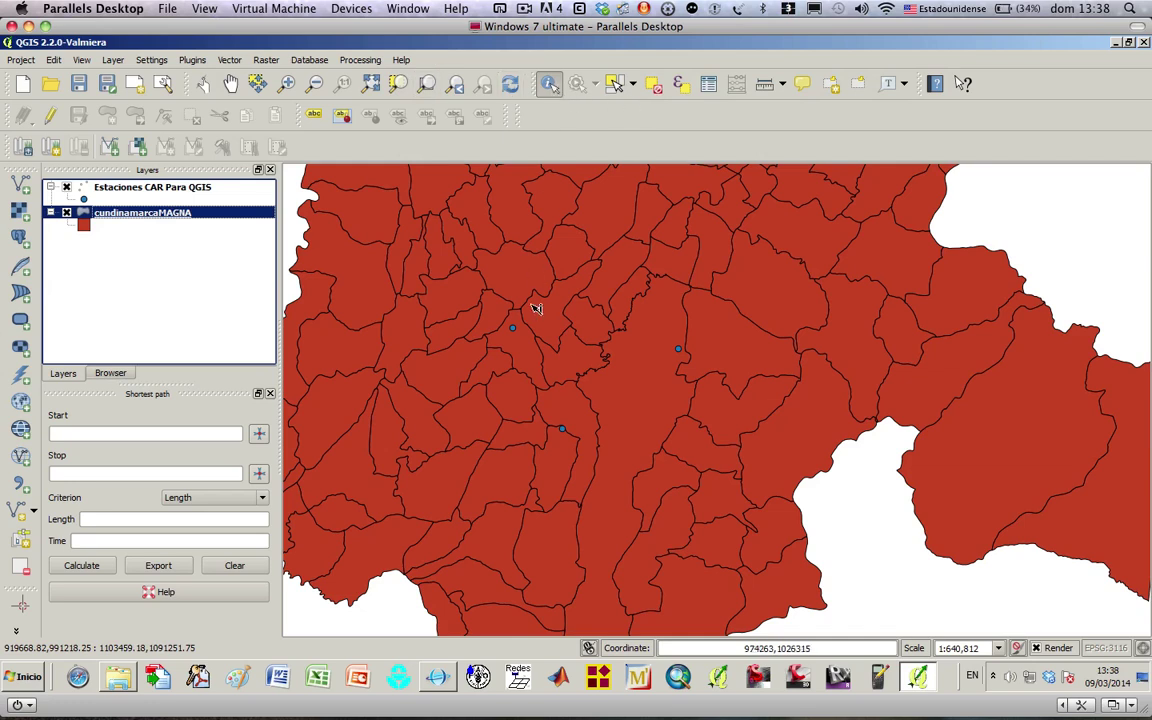
left_click(531, 352)
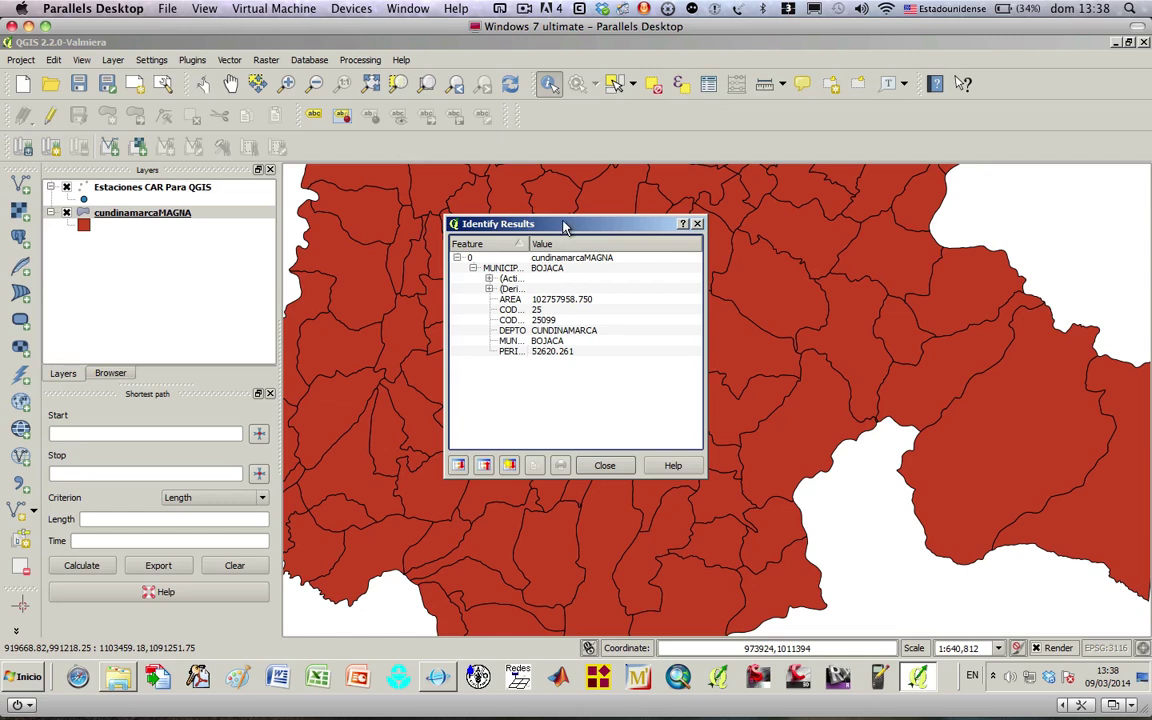
left_click_drag(551, 225, 750, 222)
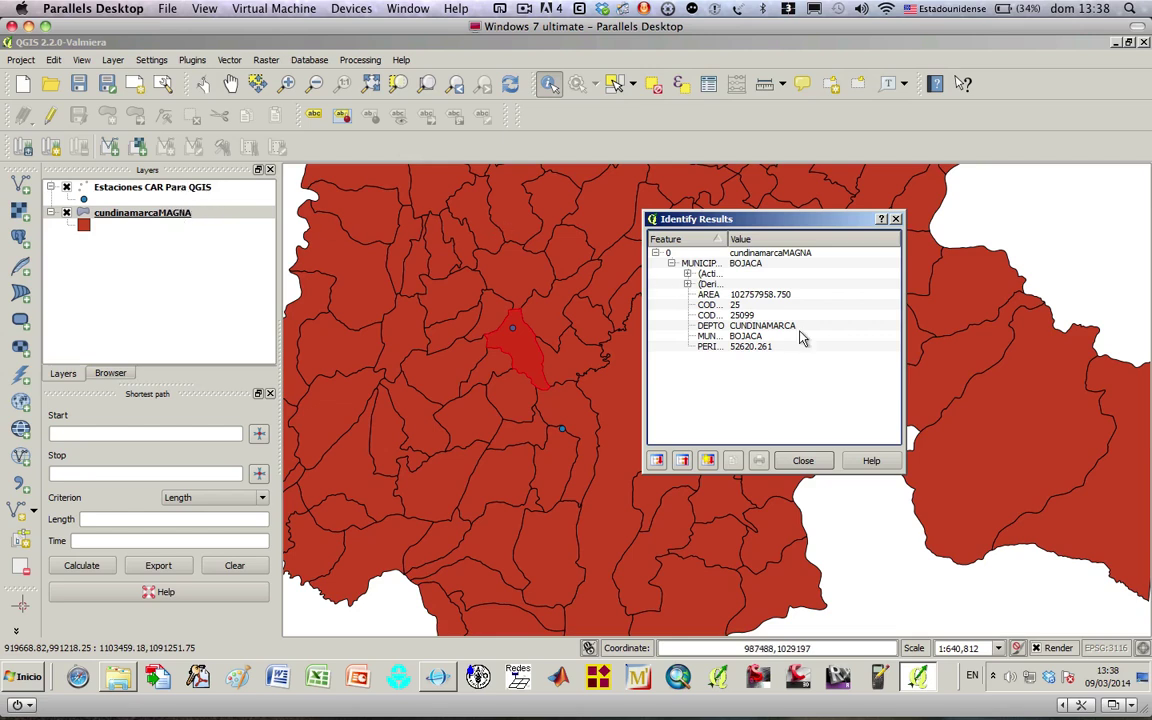
left_click(896, 220)
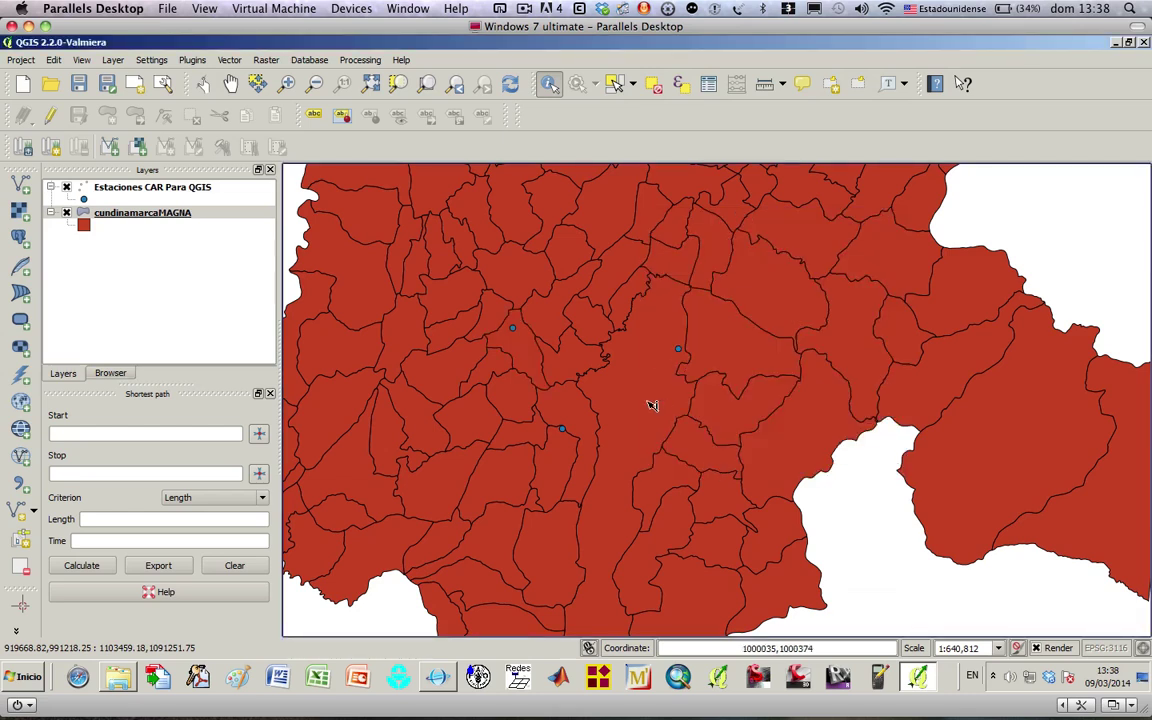
- Identify the large central cundinamarcaMAGNA municipality polygon containing the easternmost visible station to read its name, and close the results
left_click(644, 405)
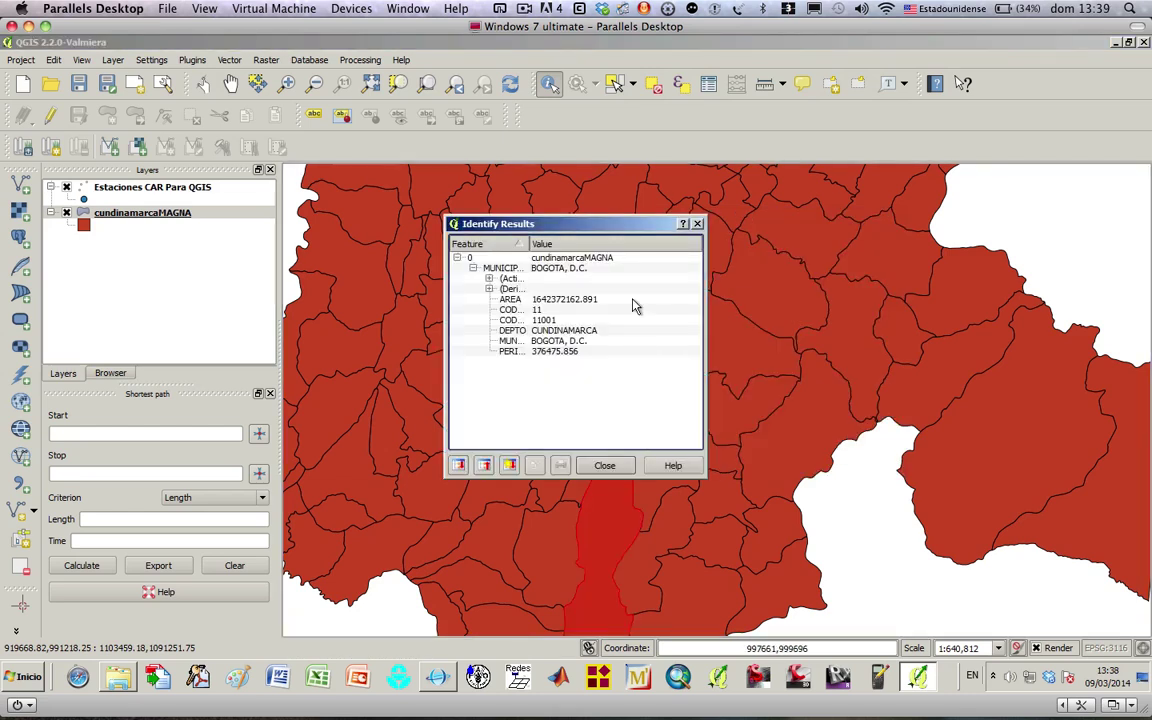
left_click_drag(617, 224, 961, 225)
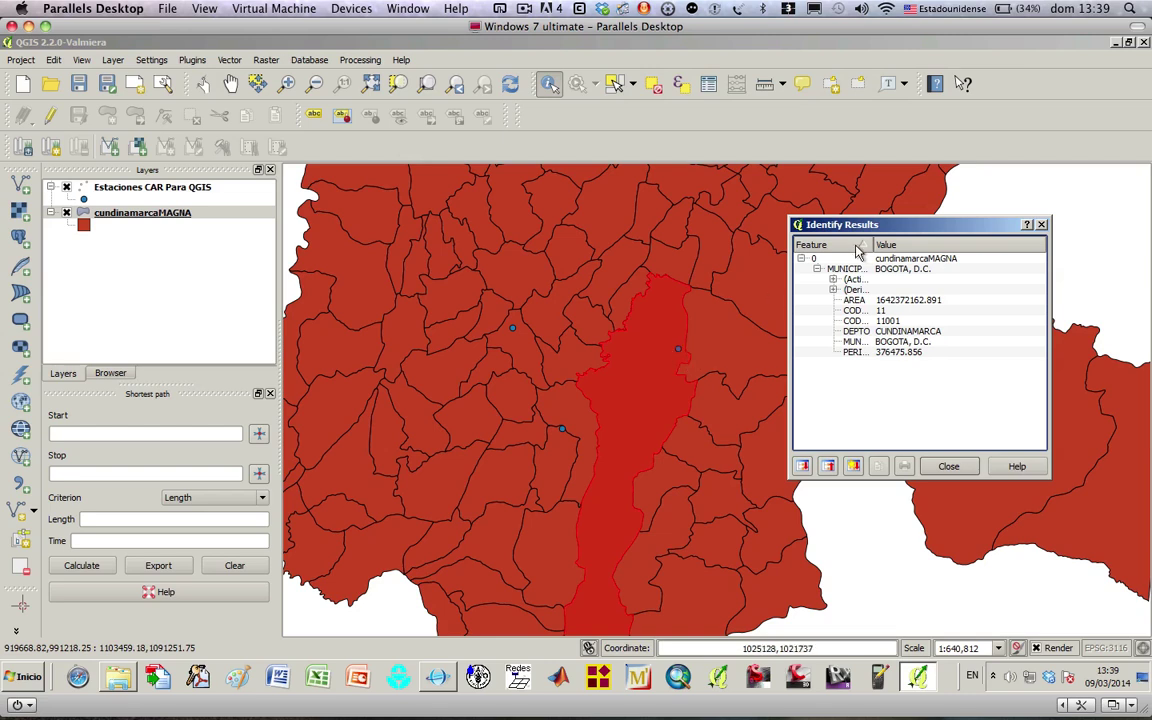
left_click(1043, 225)
- Identify the easternmost visible station in the Estaciones CAR Para QGIS layer to read its attributes, and close the results
left_click(185, 192)
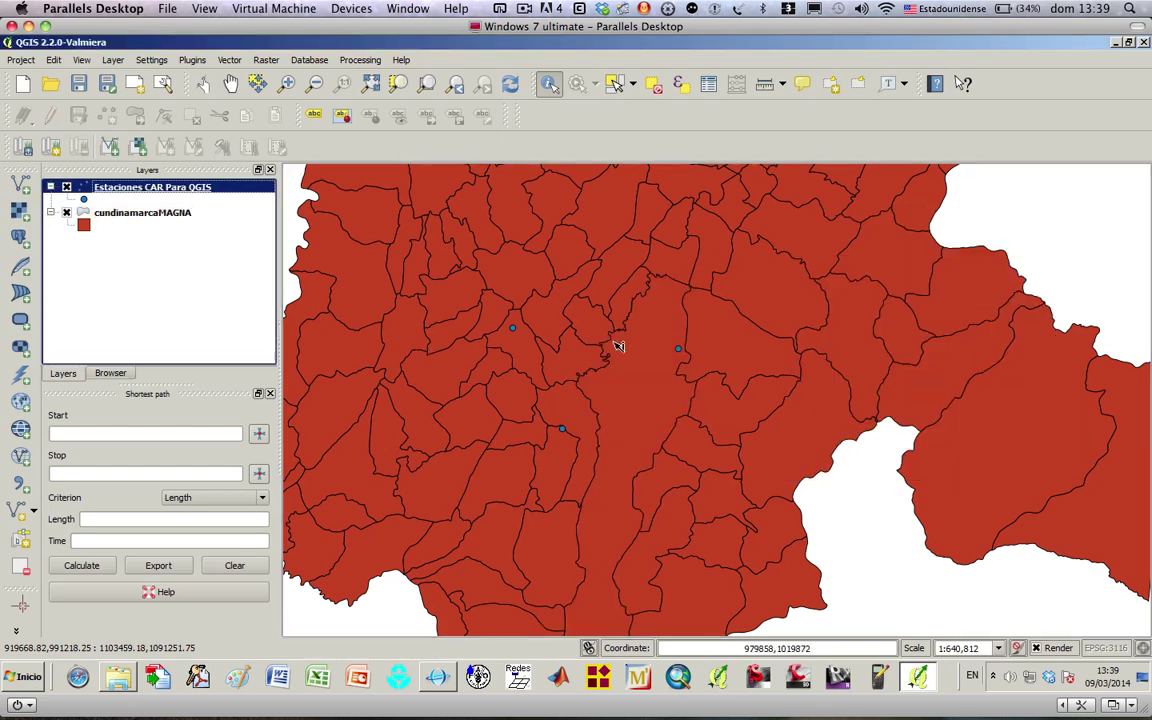
left_click(680, 352)
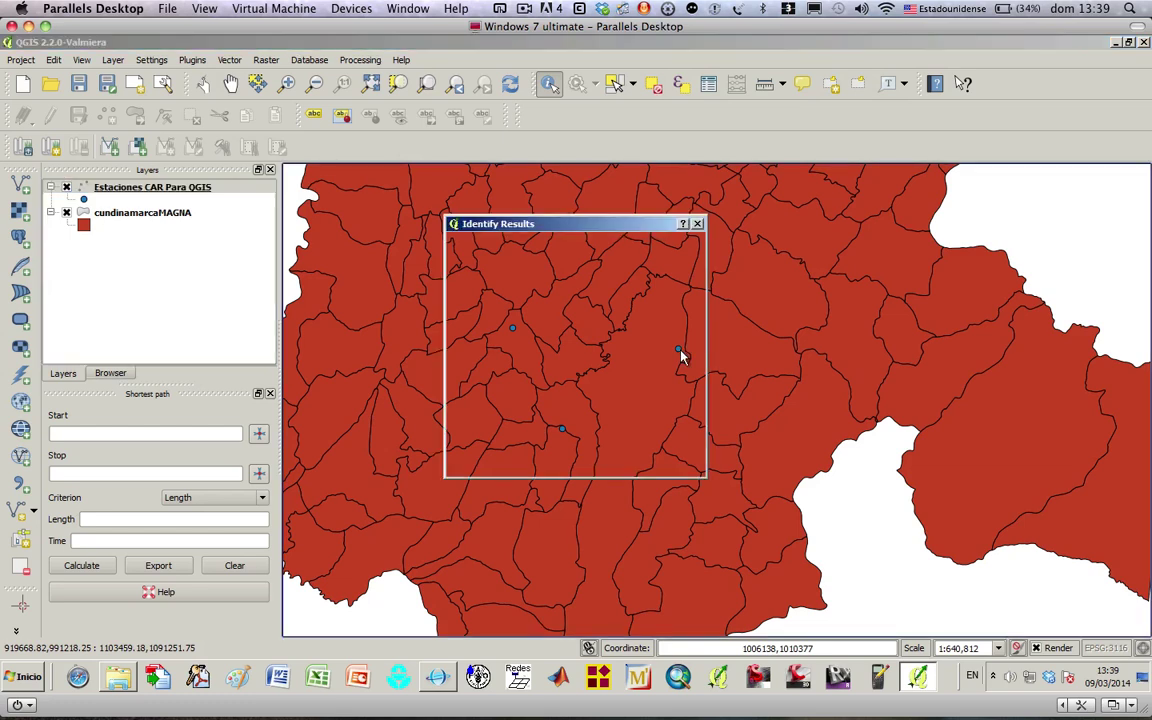
left_click_drag(625, 225, 922, 241)
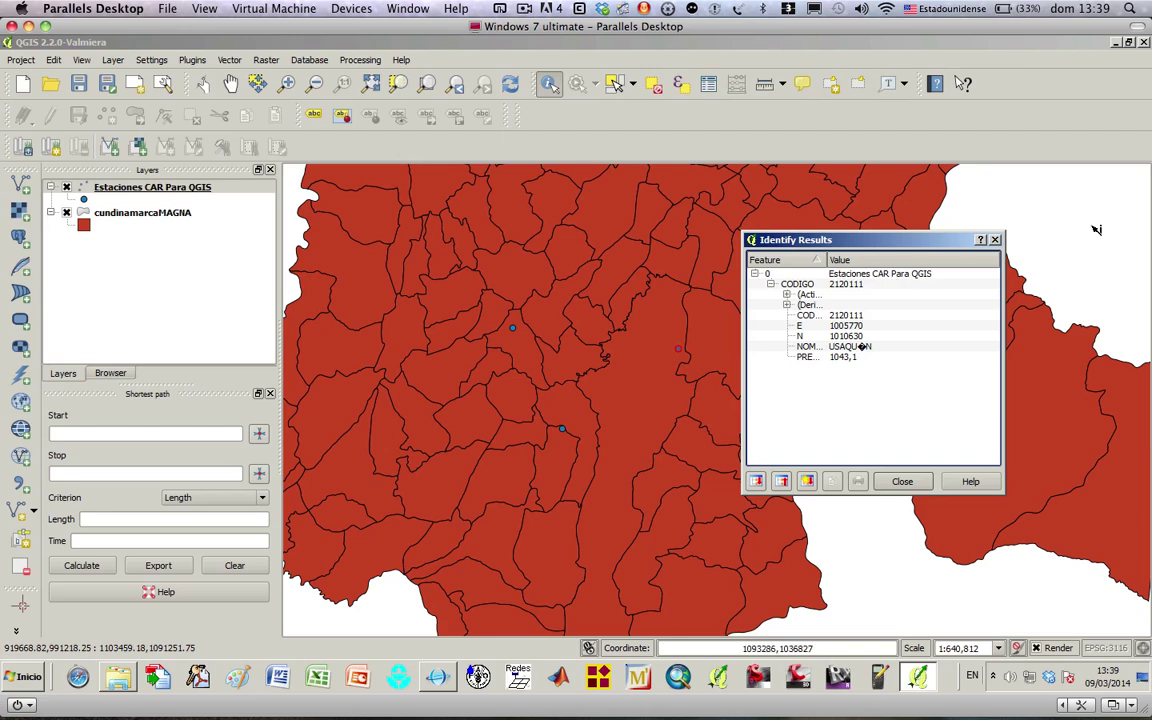
left_click(995, 241)
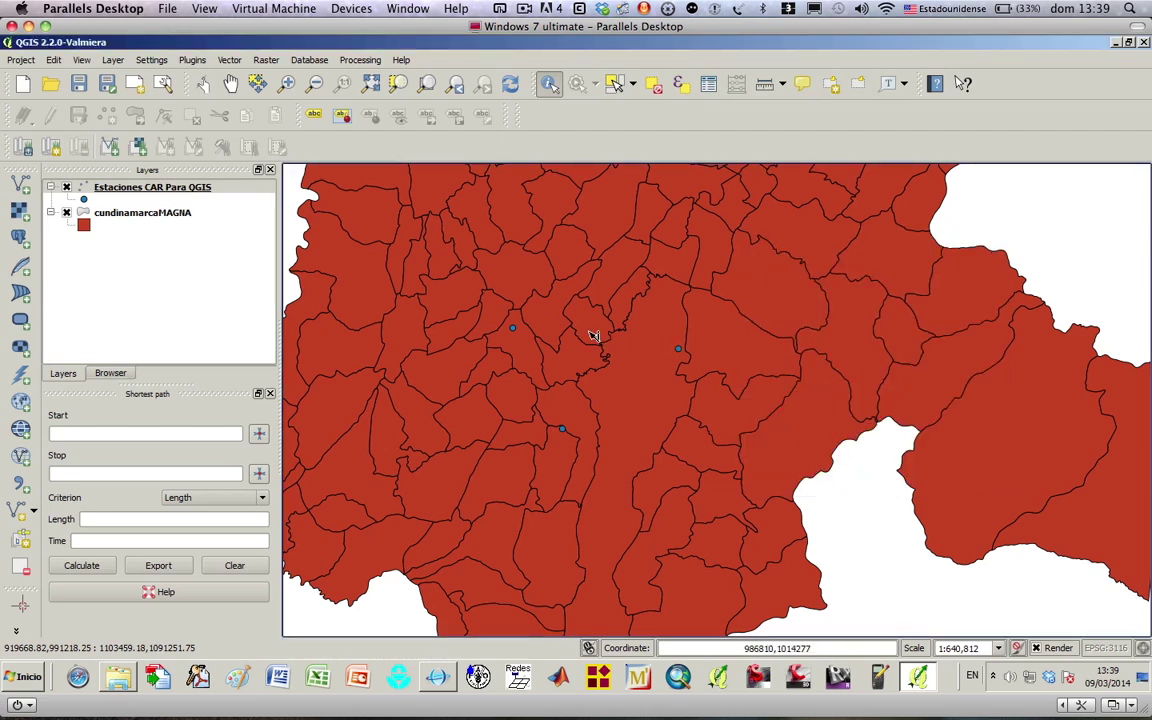
- Add map0.cuencas_map0.shp from the desktop's CUENCABOGOTA folder as a layer in MAGNA-SIRGAS / Colombia Bogota zone, and put the file window away
left_click(138, 216)
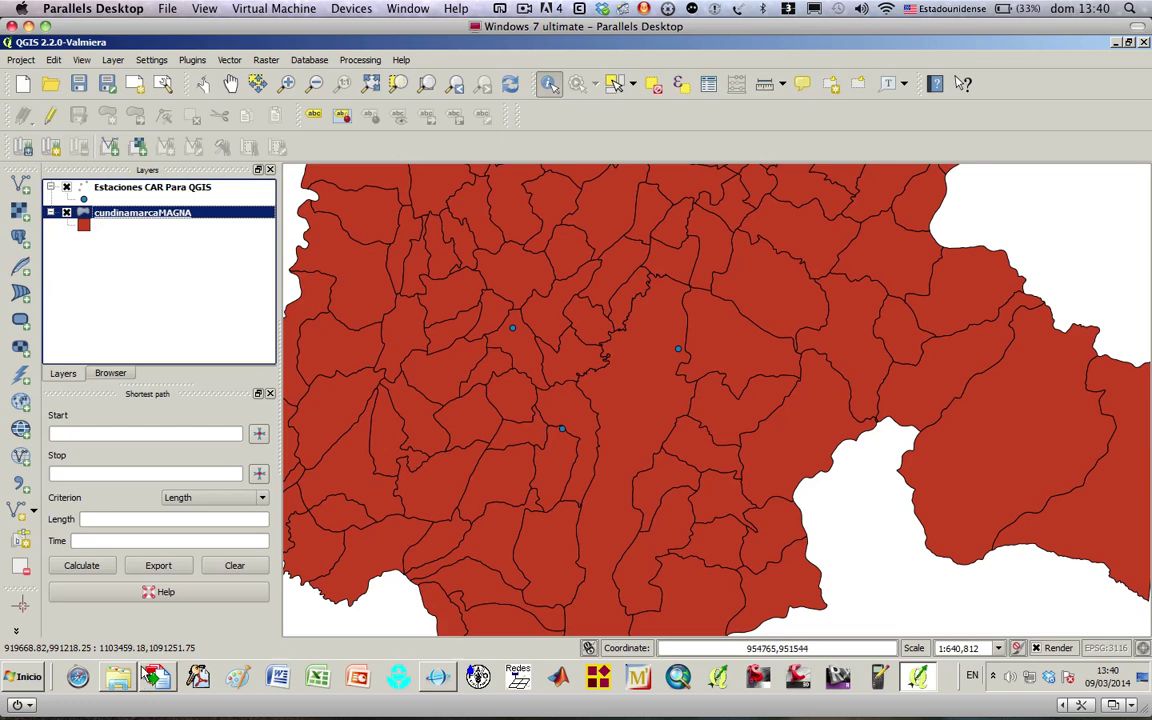
mouse_move(128, 680)
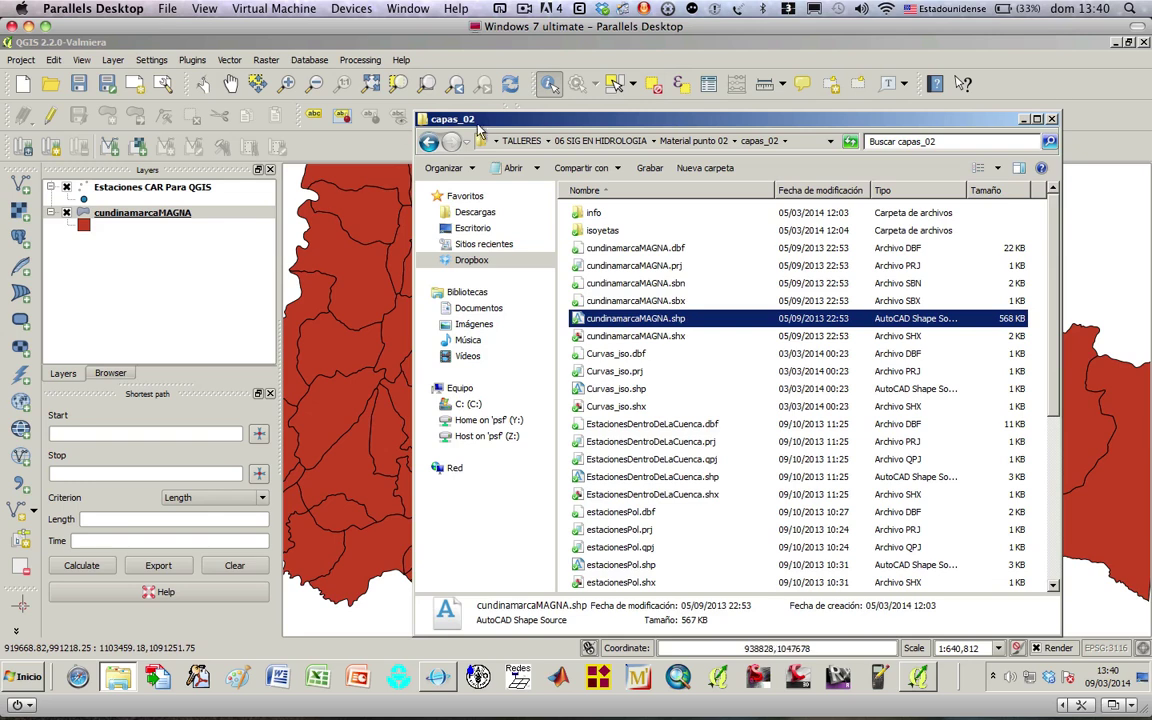
left_click(466, 228)
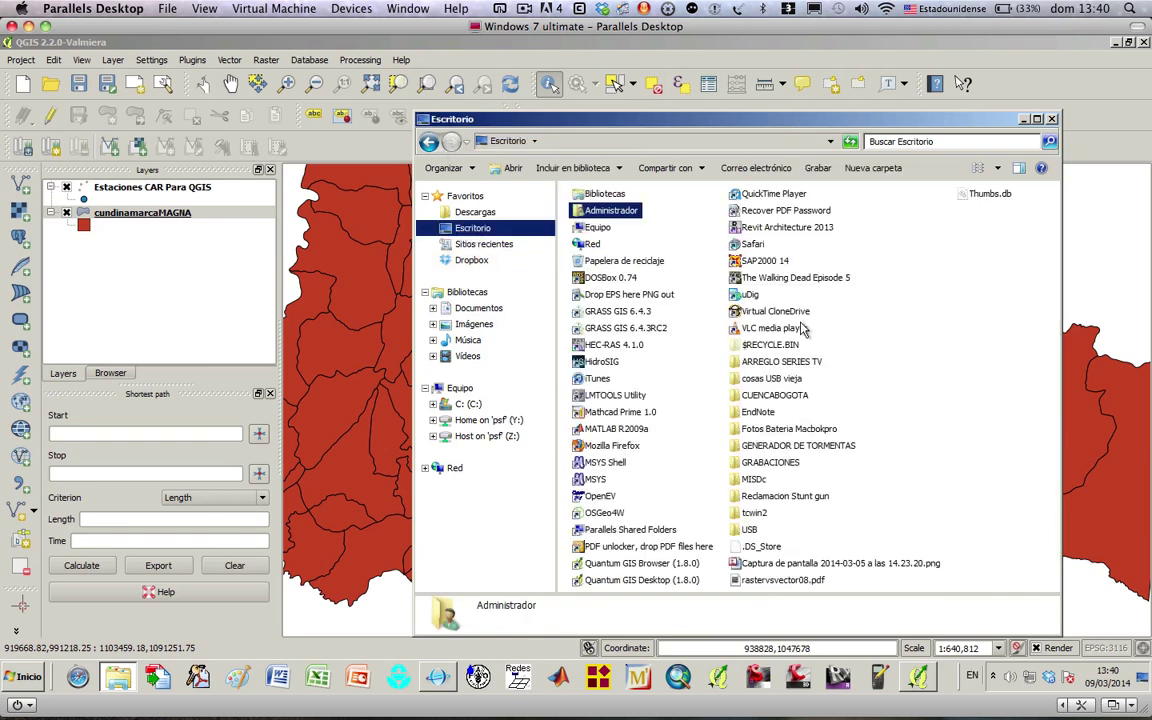
double_click(775, 395)
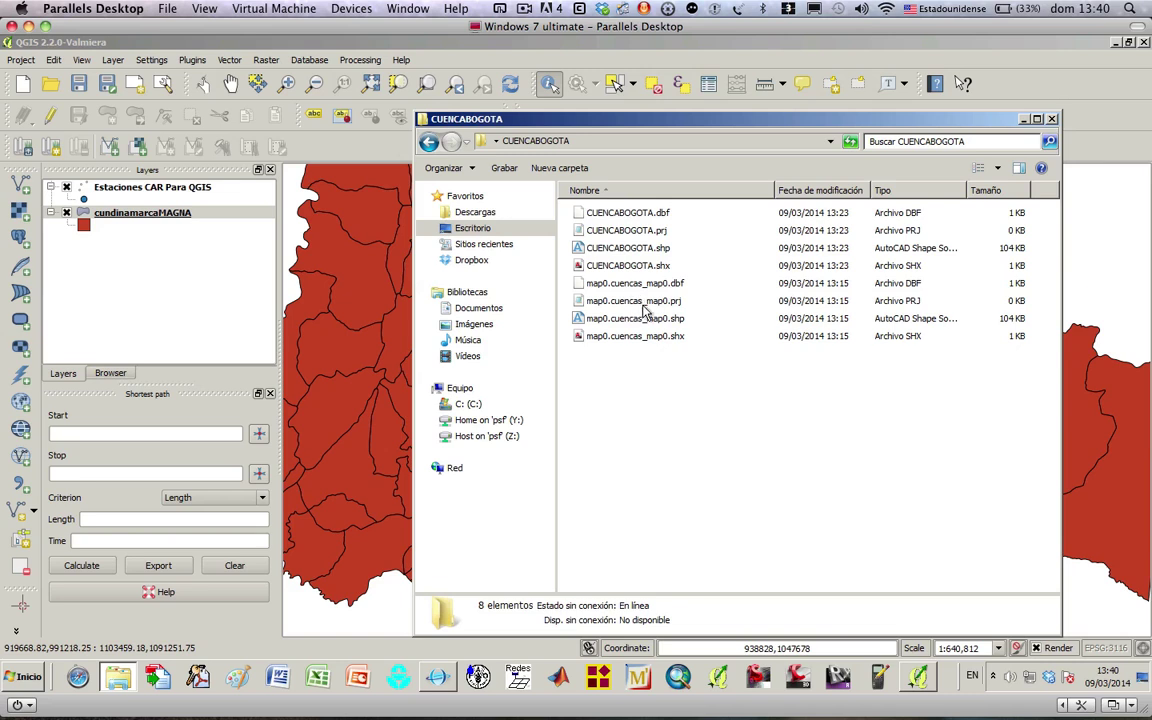
left_click_drag(657, 320, 232, 317)
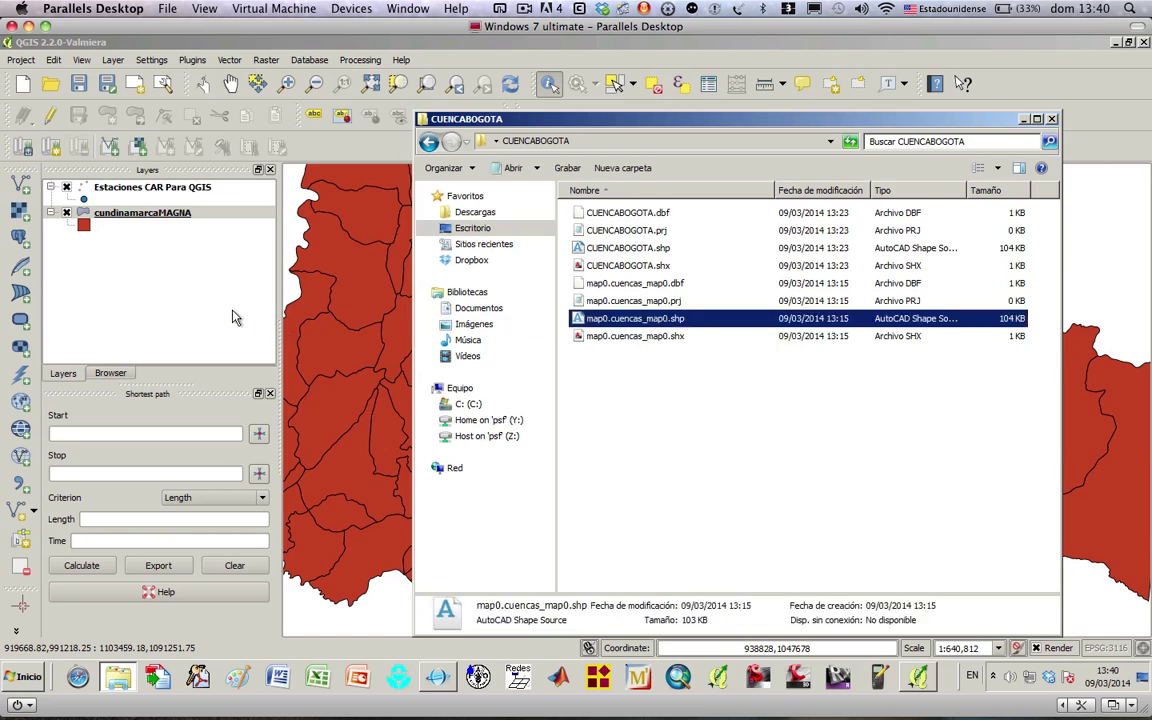
left_click(500, 283)
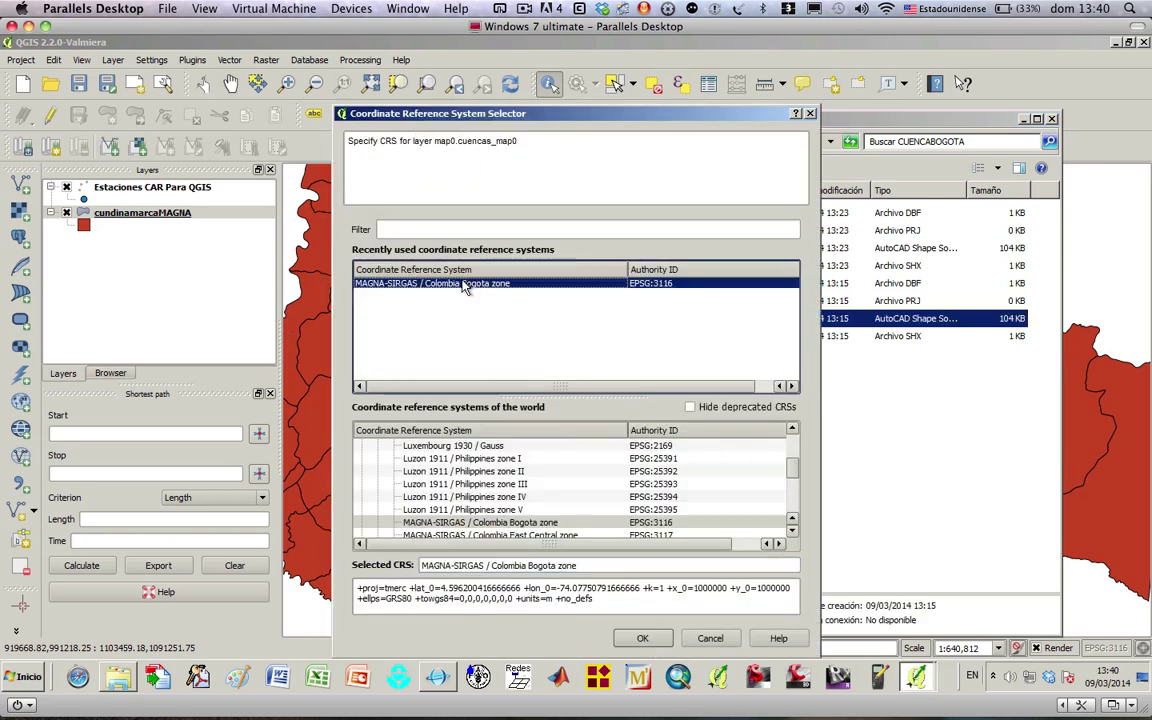
left_click(645, 638)
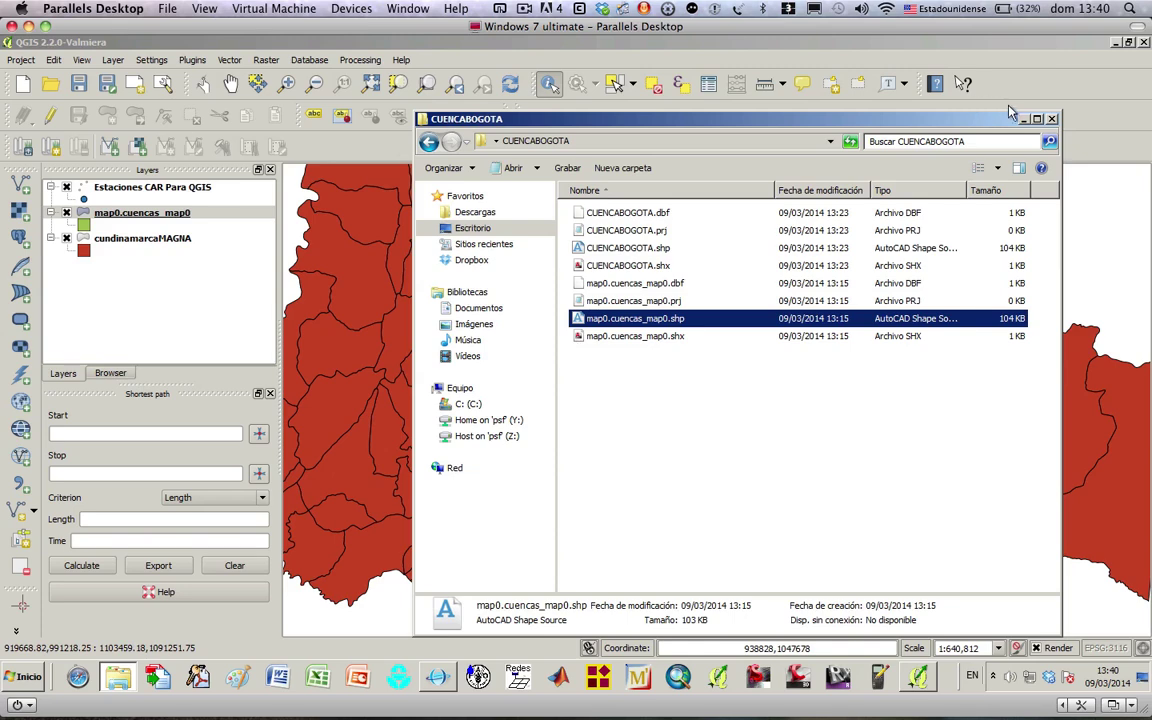
left_click(1024, 119)
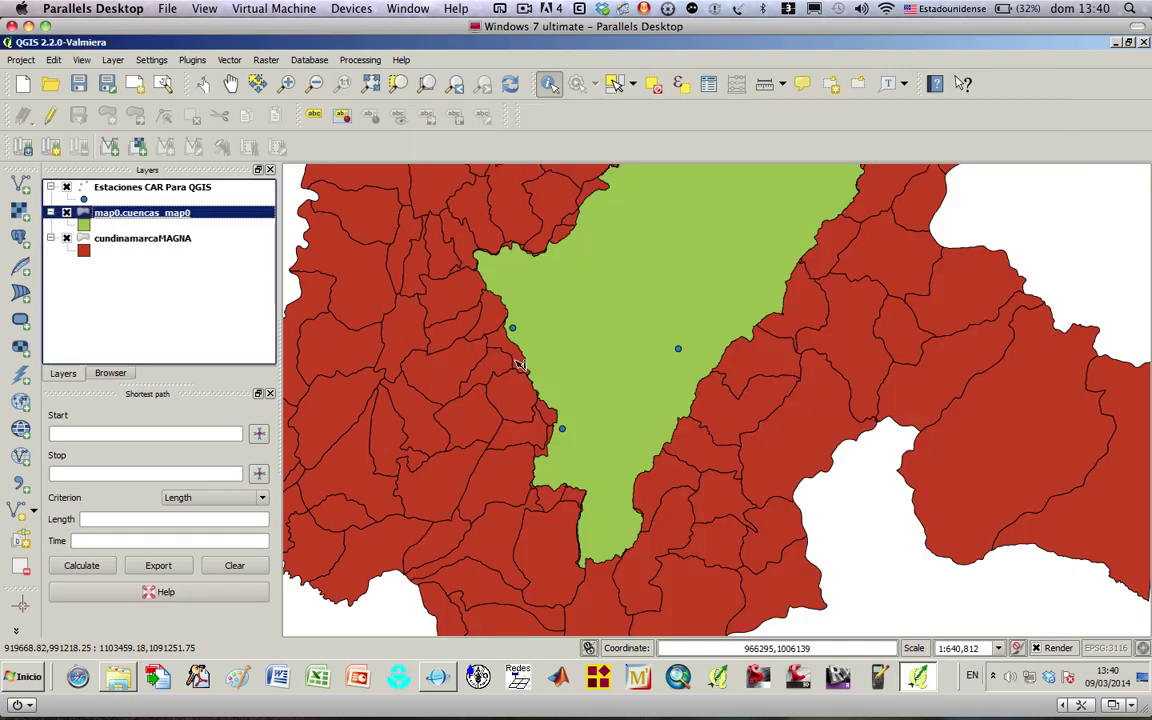
- Examine the full extent of the map0.cuencas_map0 basin and the positions of the stations in and around it
left_click(230, 83)
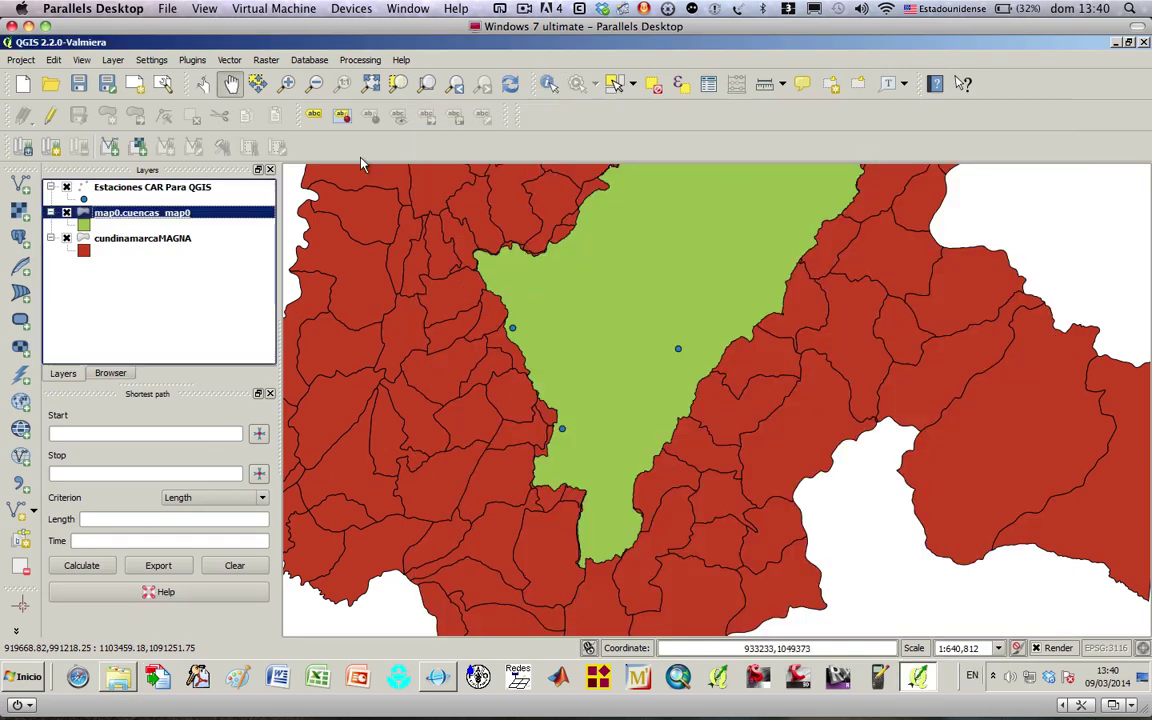
left_click_drag(436, 207, 384, 370)
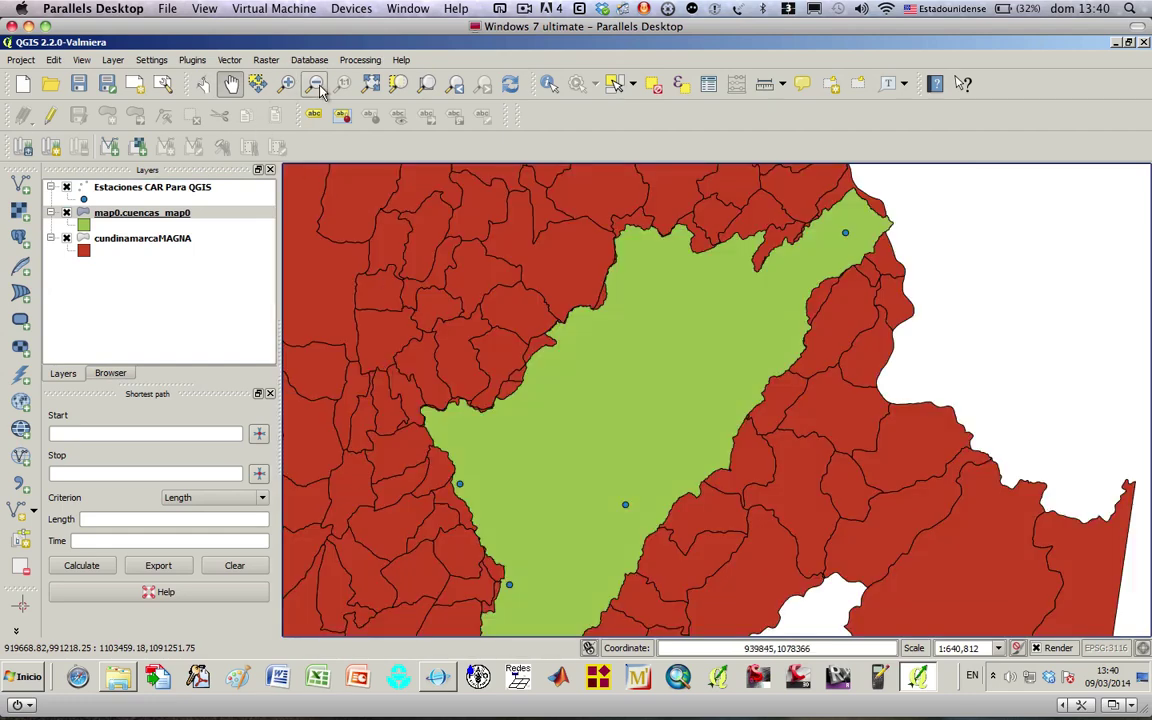
left_click(315, 88)
left_click(460, 300)
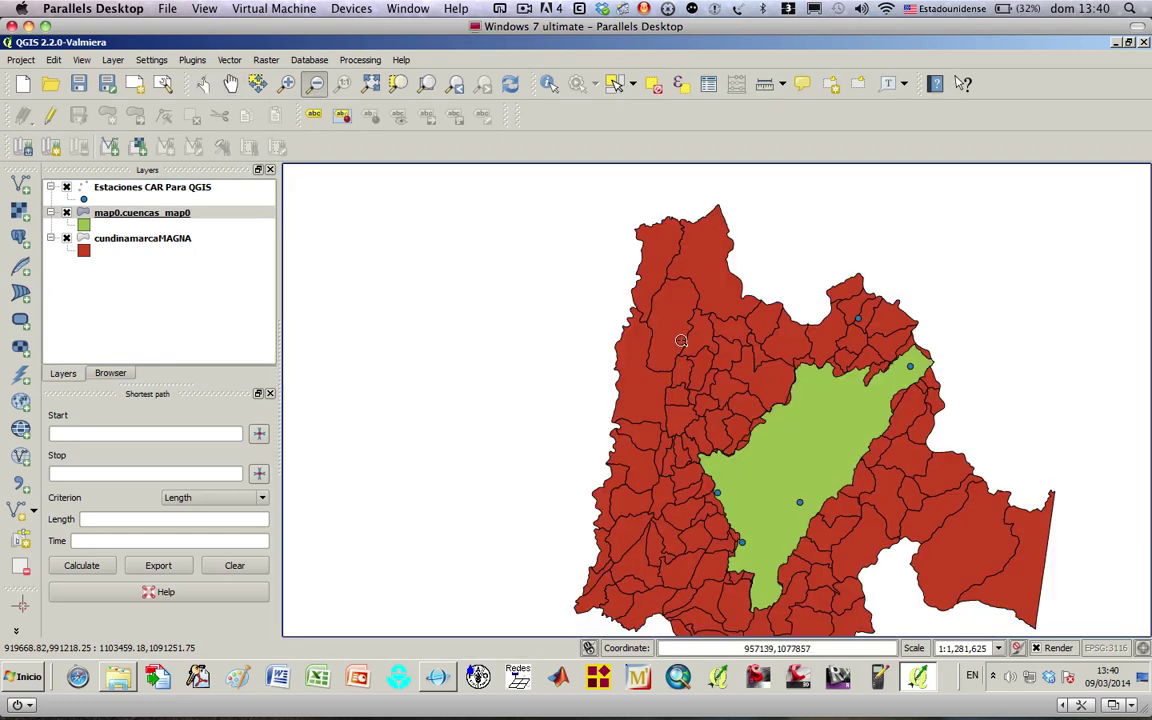
left_click(230, 83)
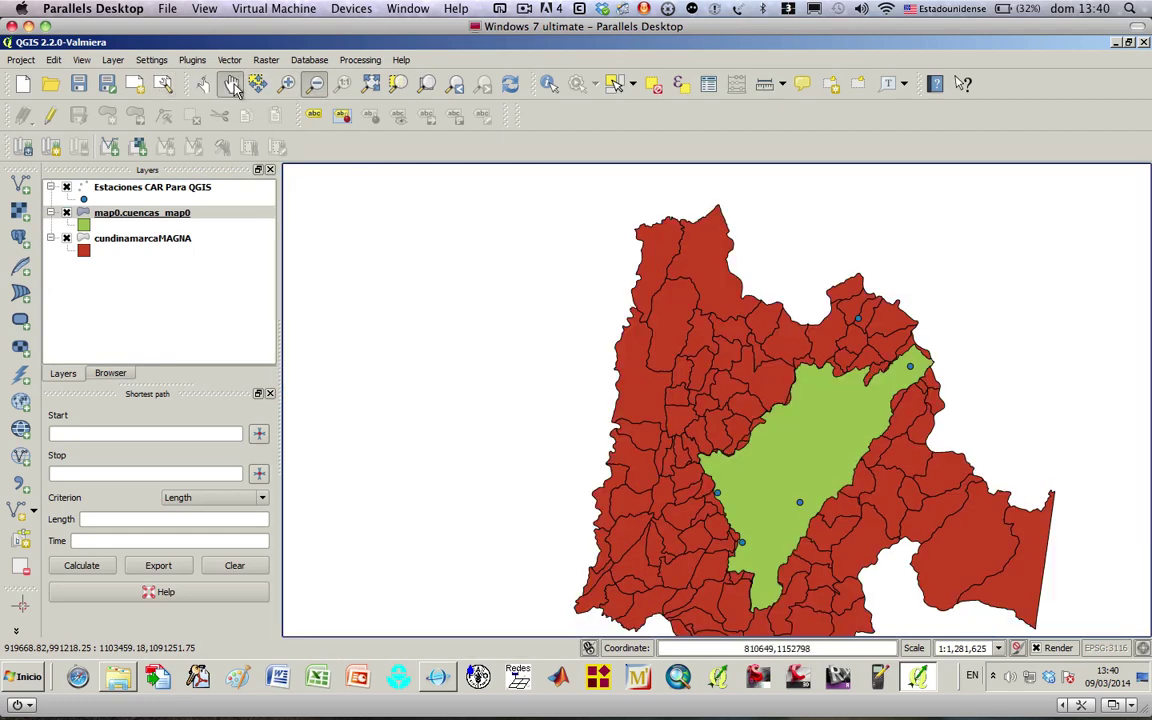
left_click_drag(602, 321, 428, 252)
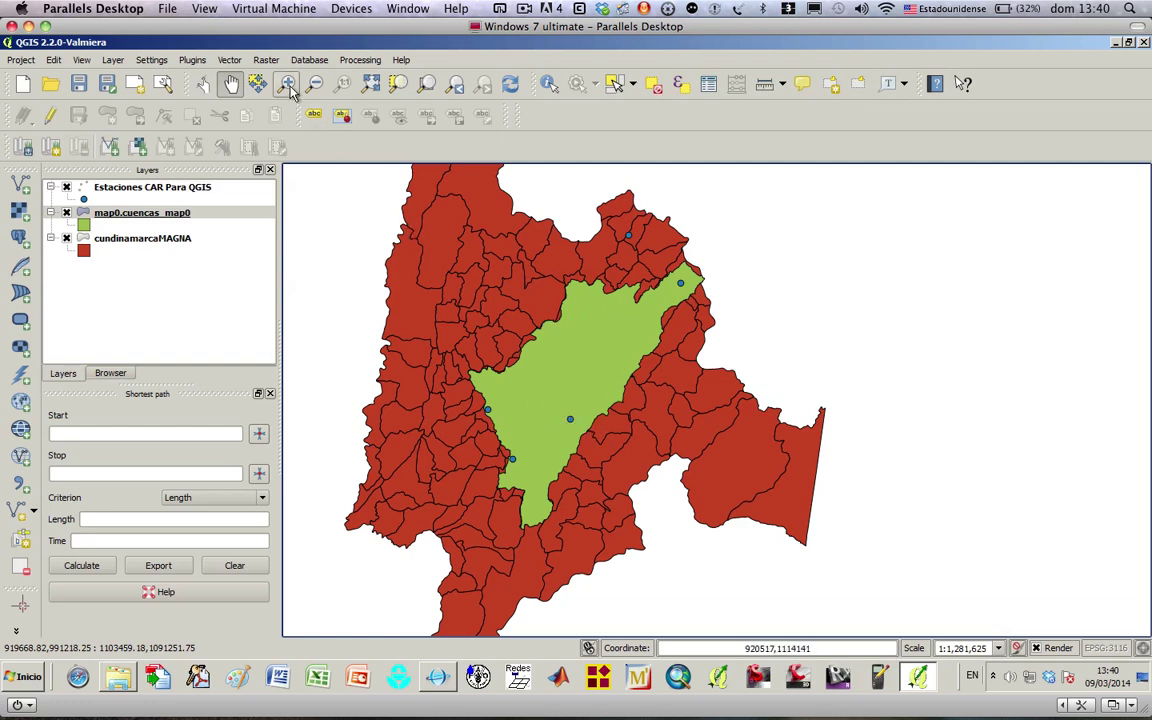
- Set up Voronoi Polygons with Estaciones CAR Para QGIS as the input point layer and a buffer region of 40 %
left_click(230, 60)
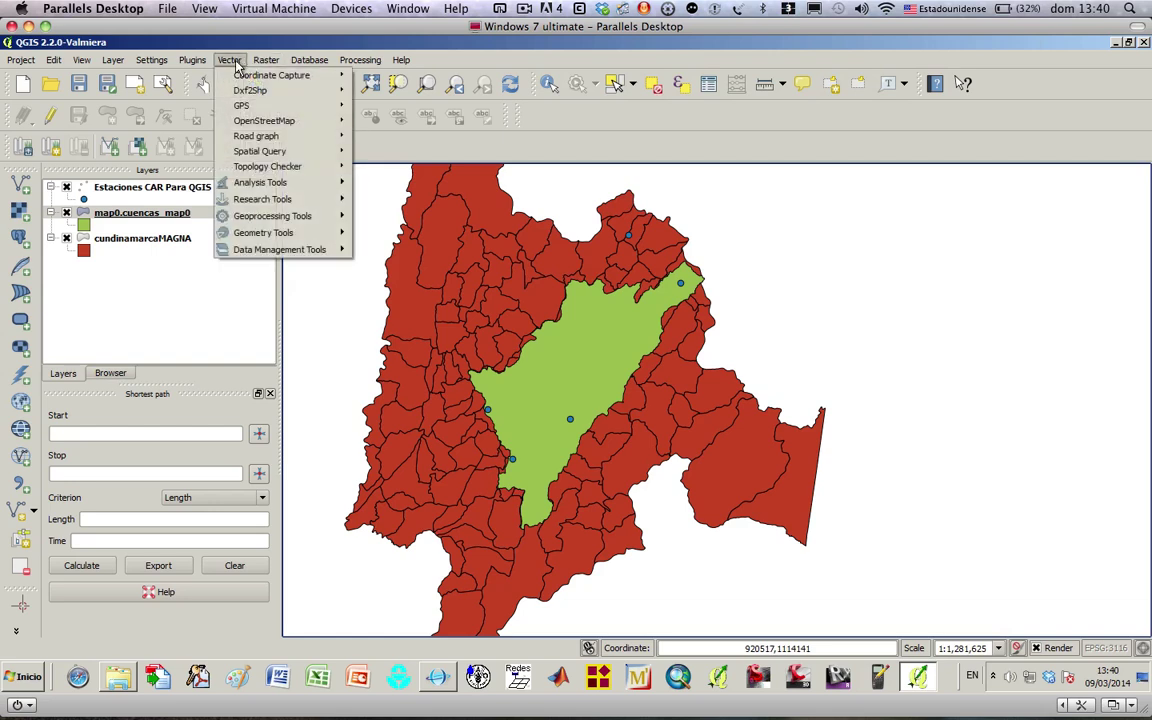
mouse_move(276, 155)
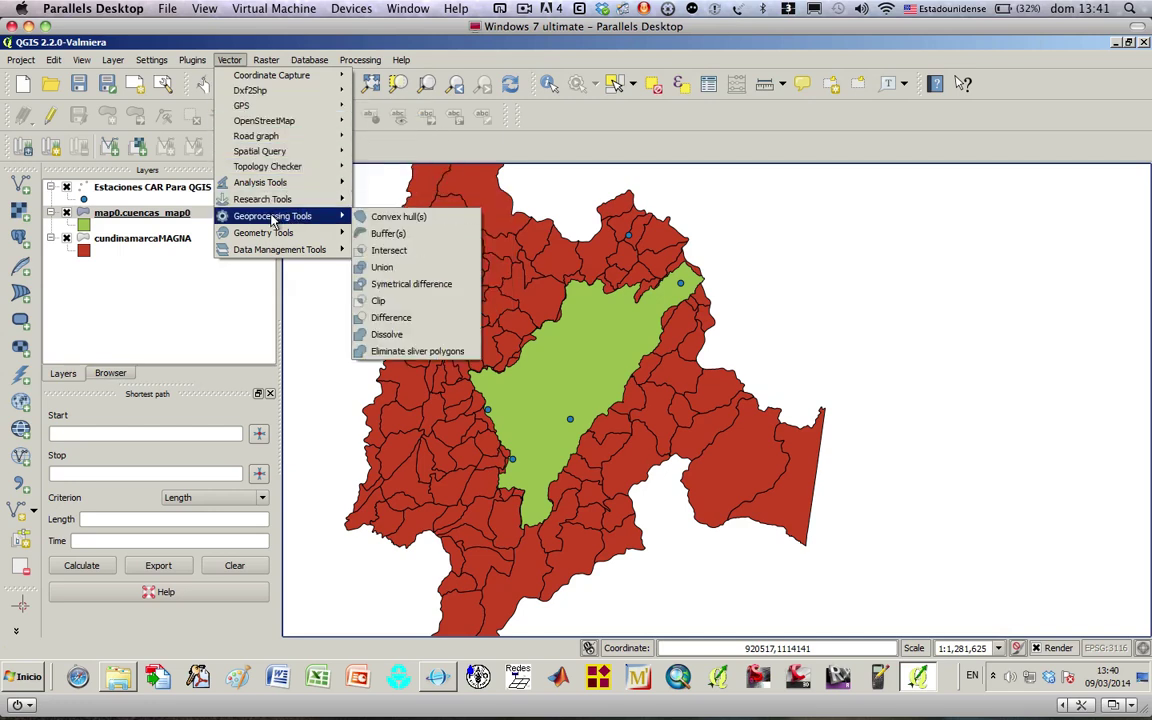
mouse_move(272, 220)
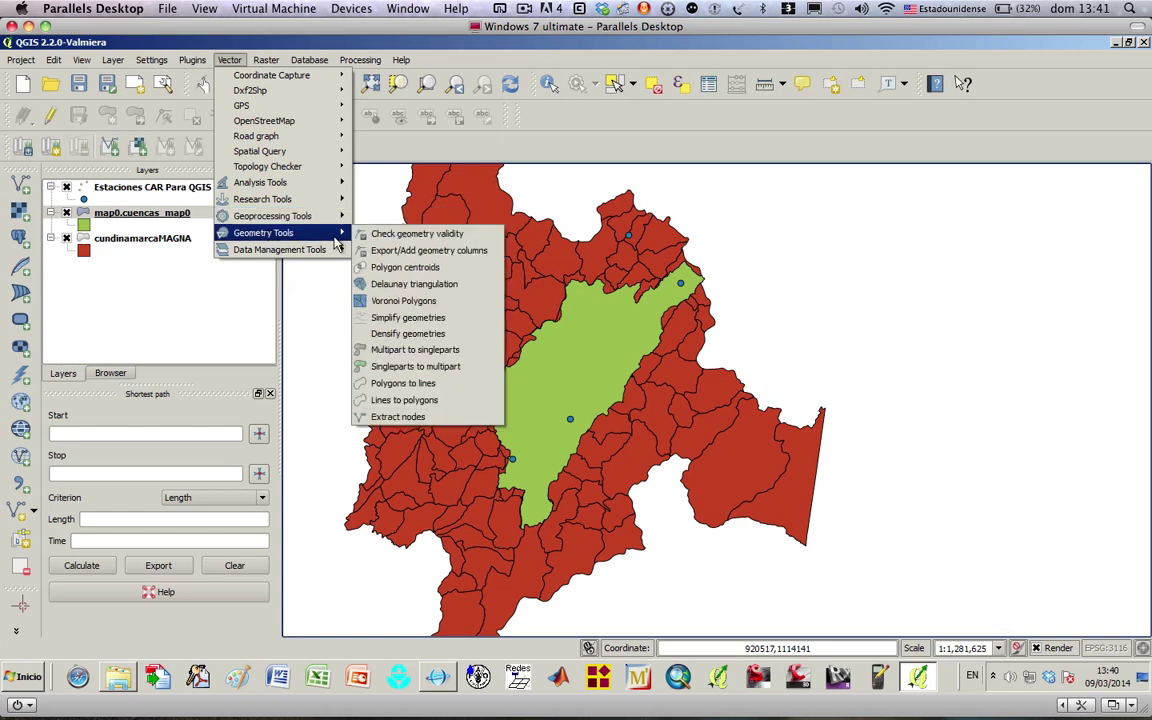
left_click(416, 302)
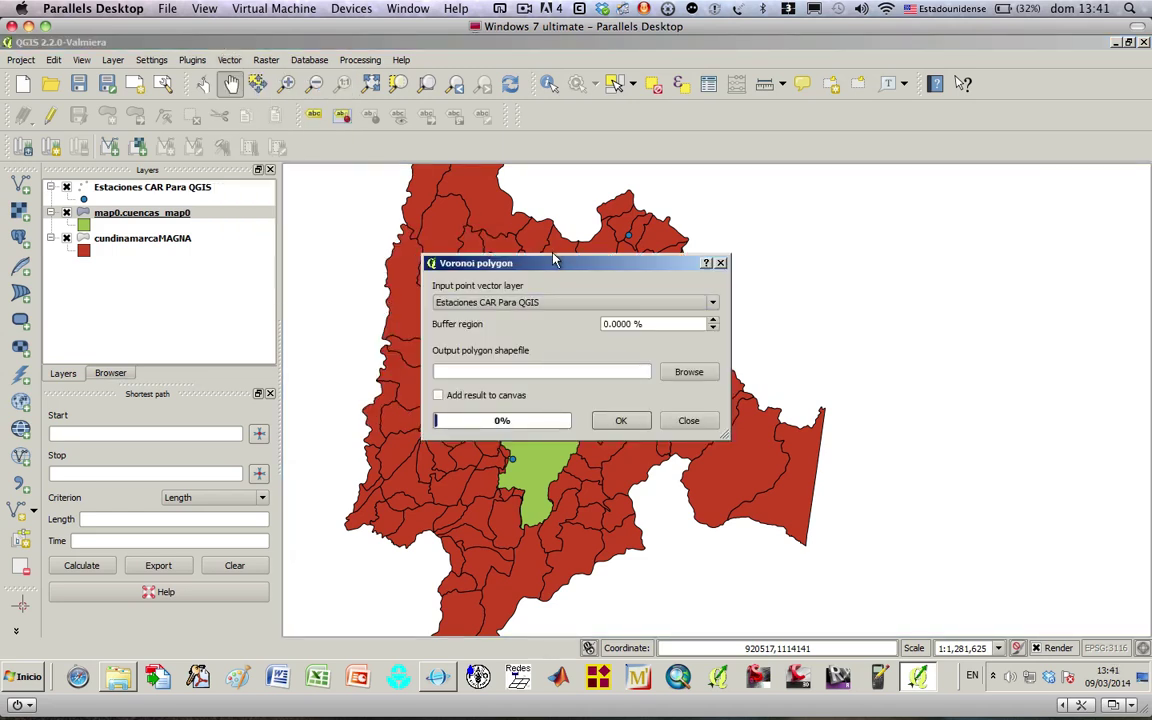
left_click_drag(551, 264, 902, 202)
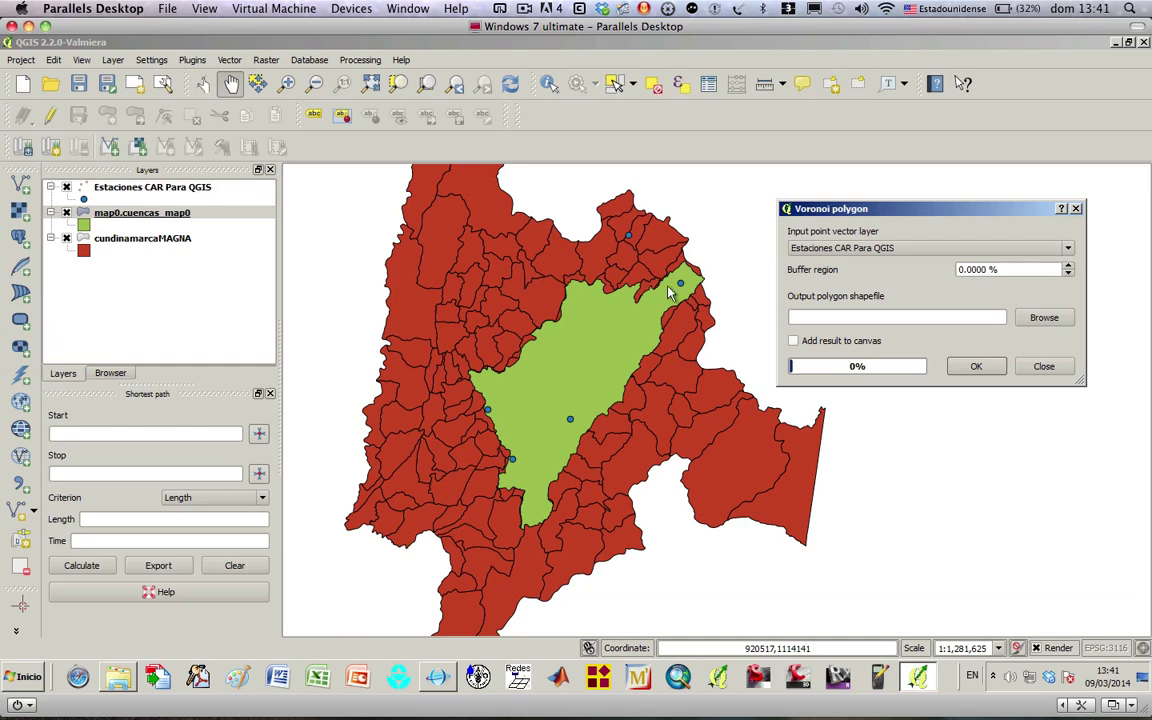
left_click(850, 248)
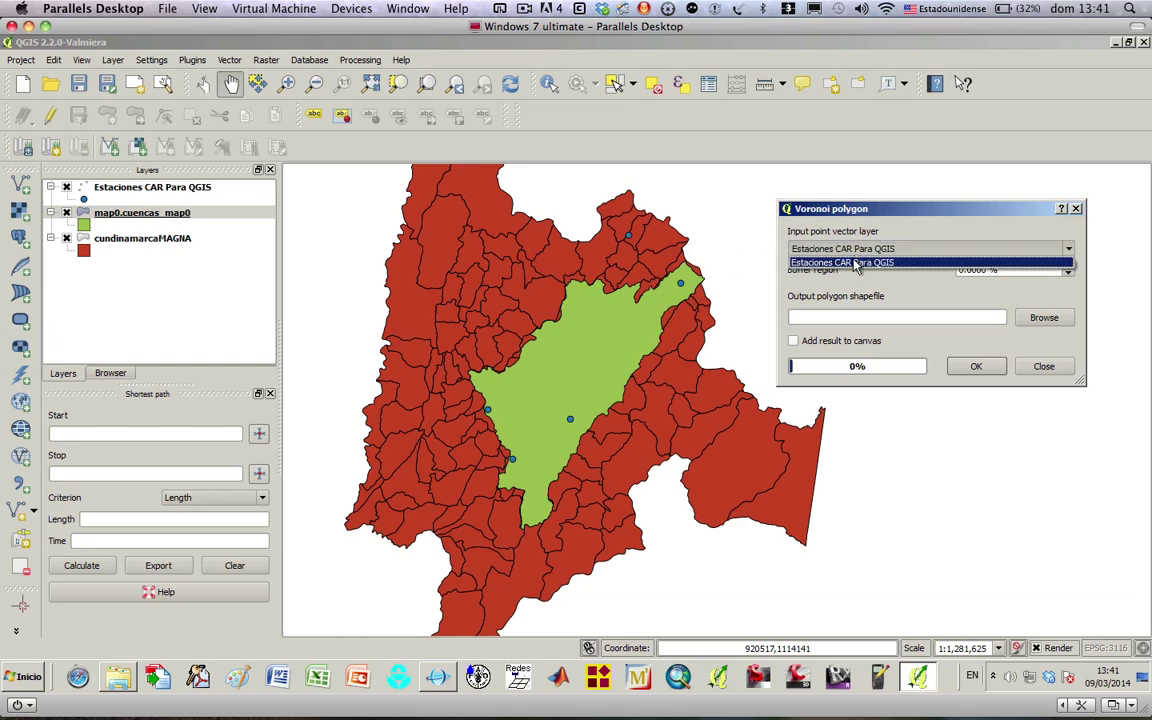
left_click(855, 263)
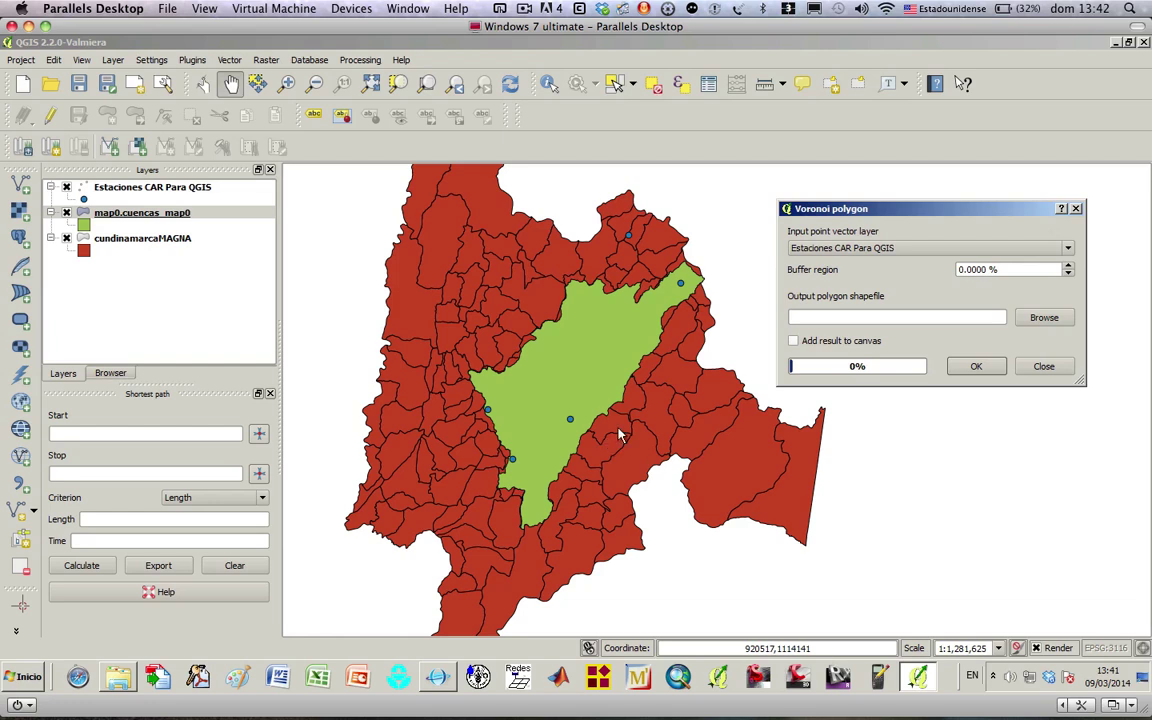
double_click(1008, 273)
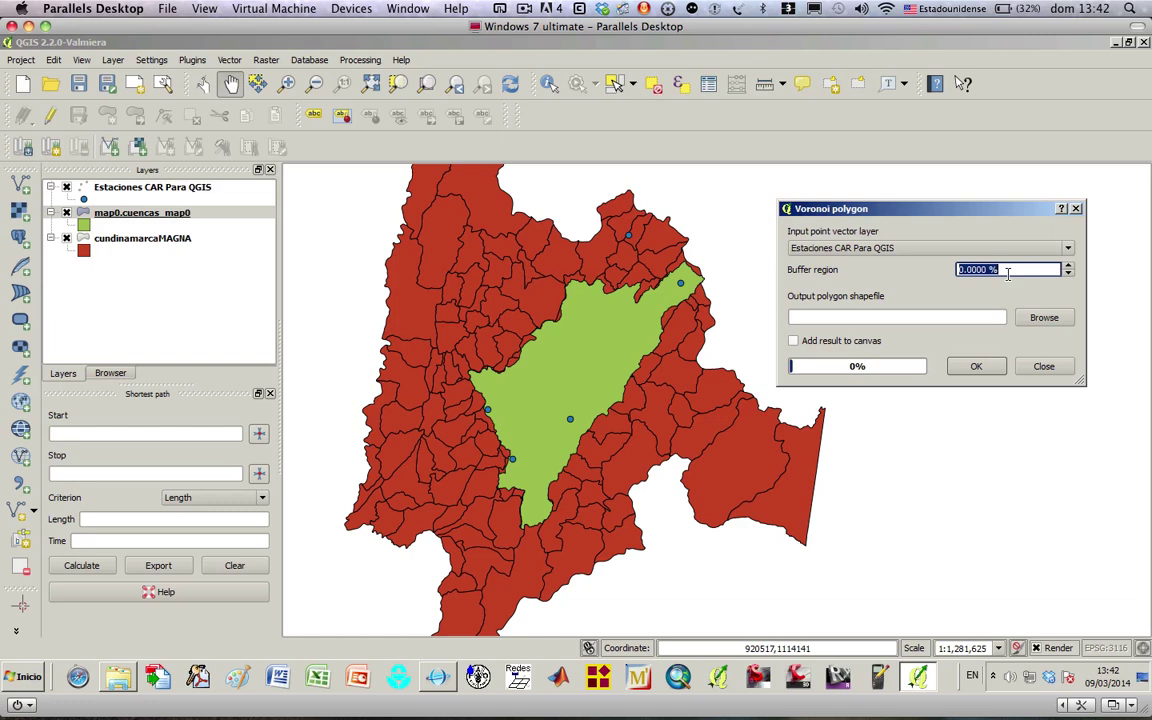
type("40")
- Set the Voronoi output shapefile to PV in Dropbox/01 UNIVERSIDAD/HIDROLOGIA 20141/TALLERES/06 SIG EN HIDROLOGIA/Material solucion punto 01
left_click(1040, 319)
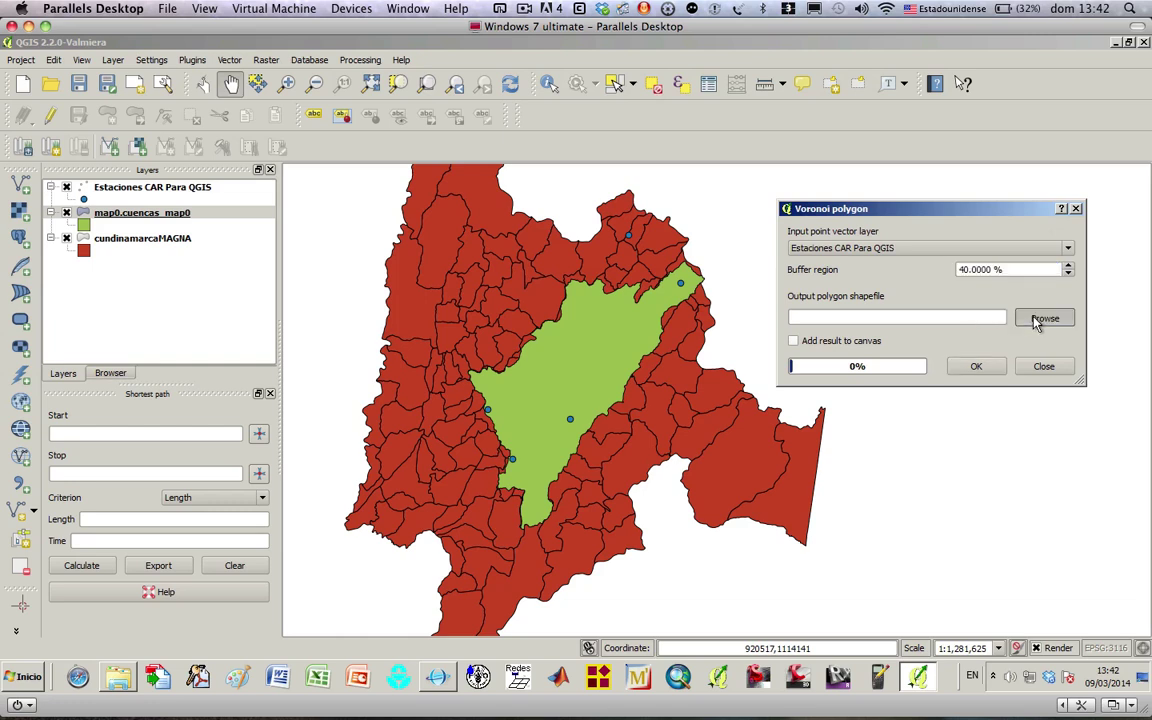
left_click(1038, 320)
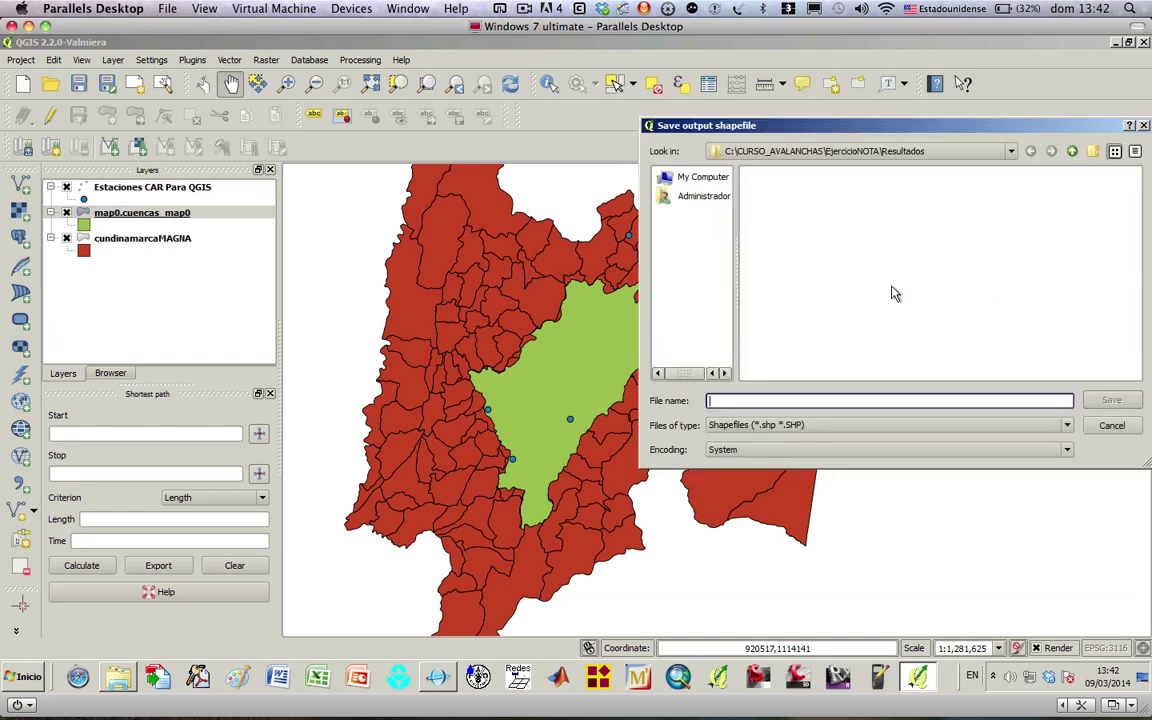
left_click(716, 199)
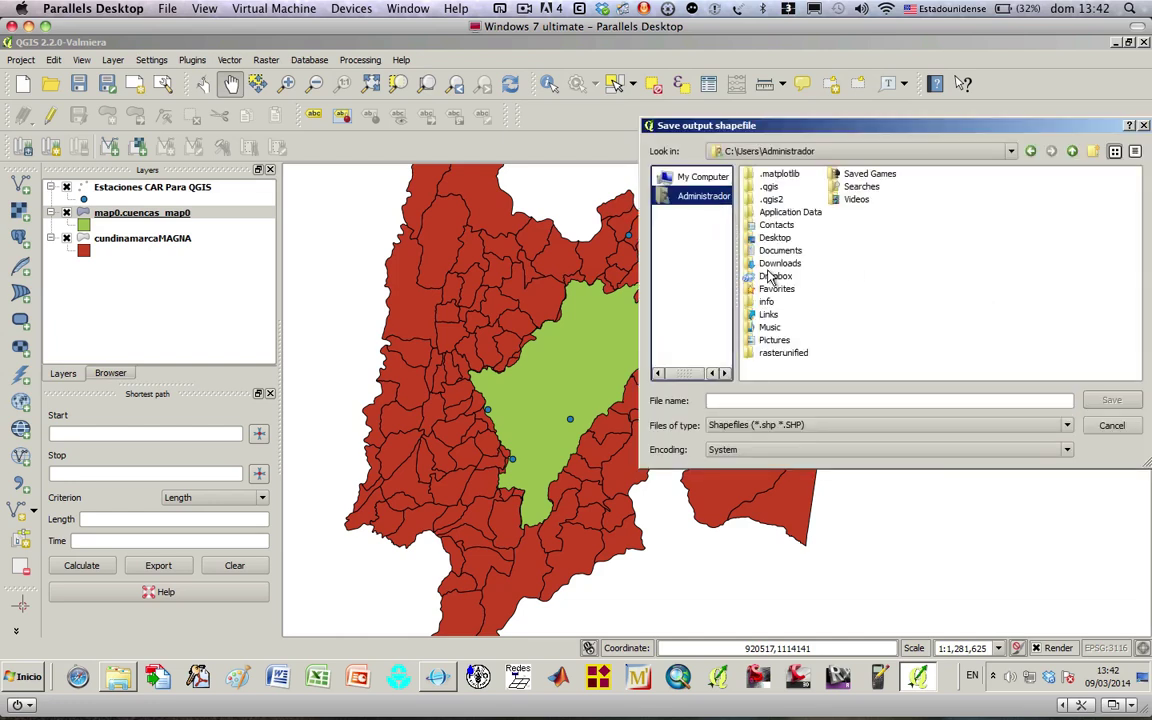
double_click(778, 238)
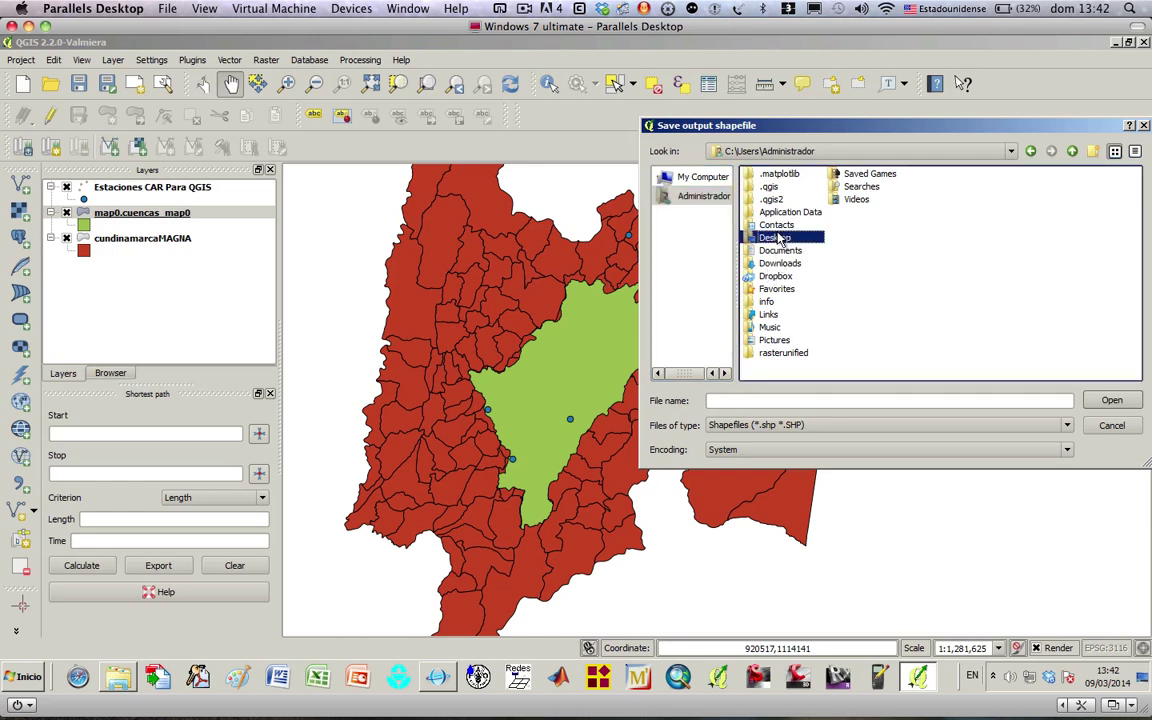
left_click(1031, 151)
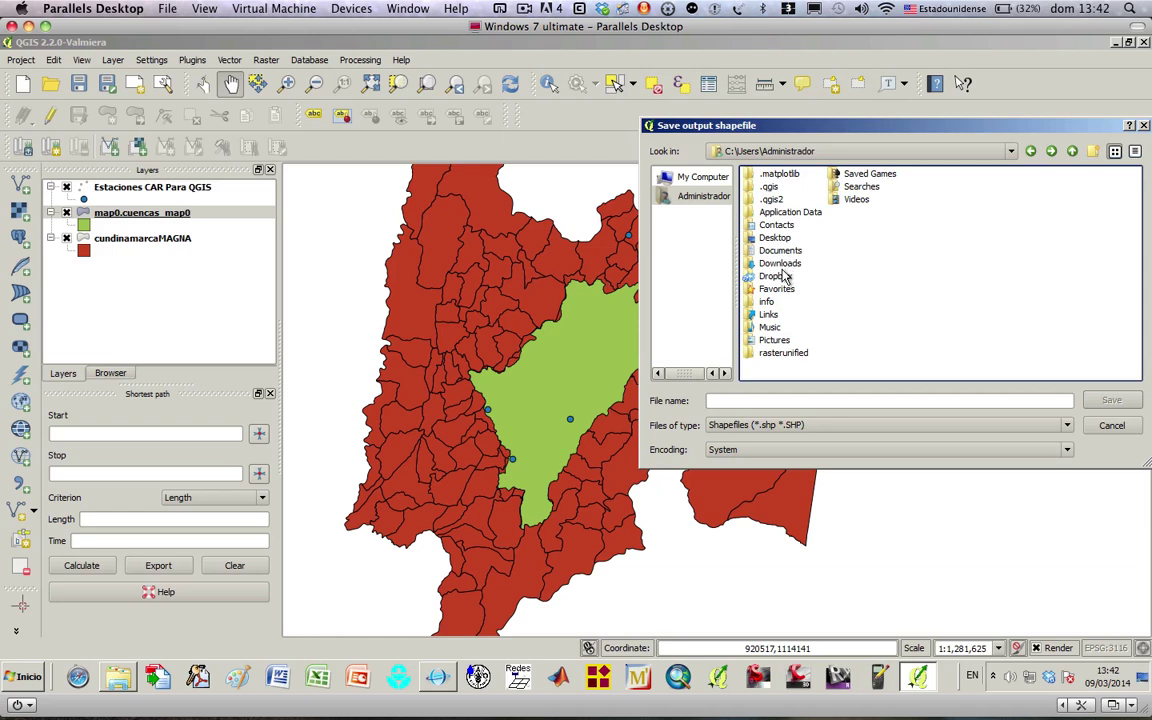
double_click(778, 277)
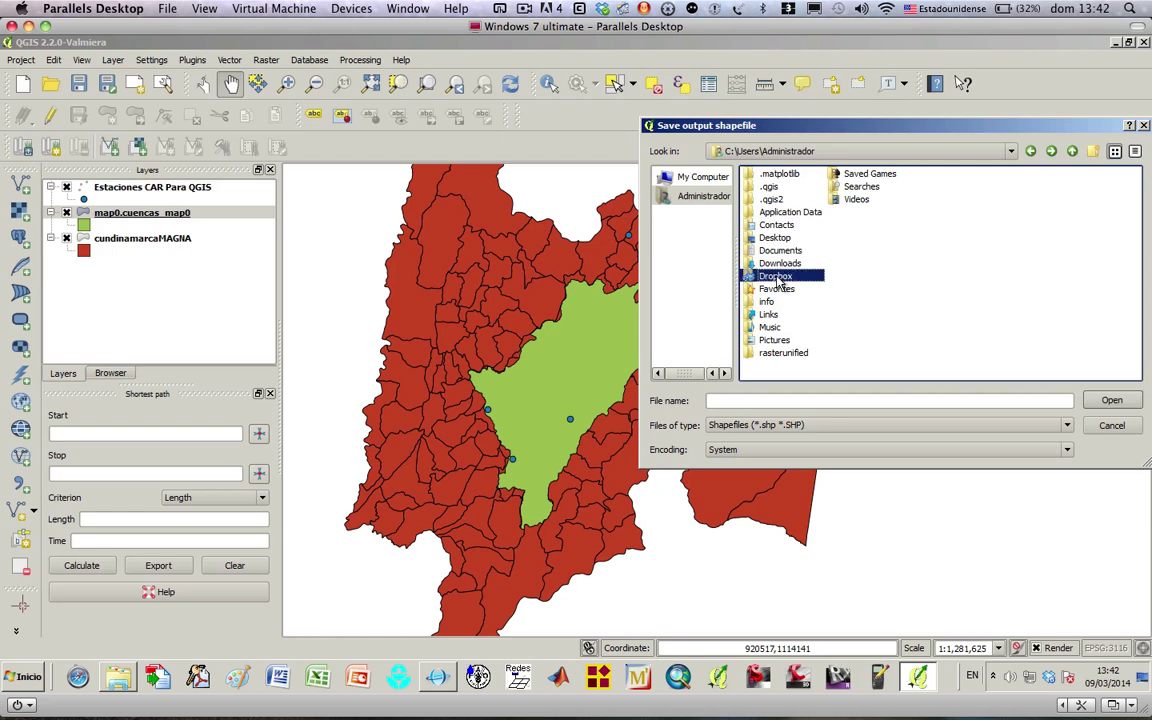
double_click(781, 187)
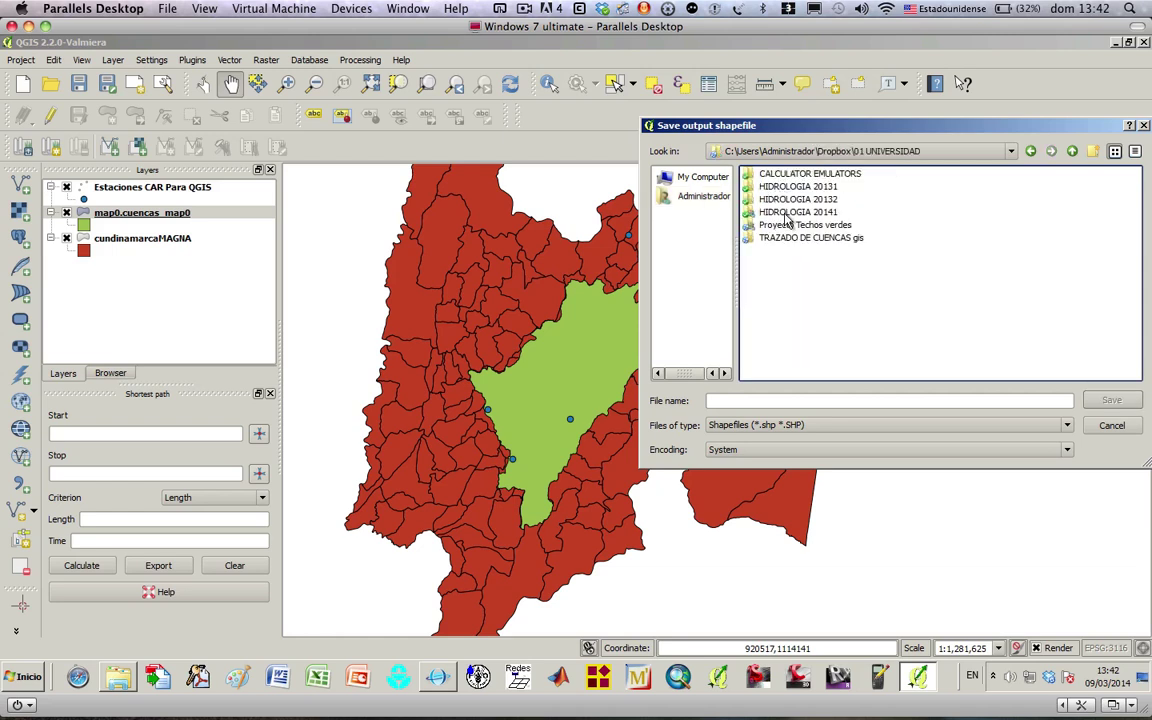
double_click(782, 212)
left_click(783, 289)
double_click(783, 289)
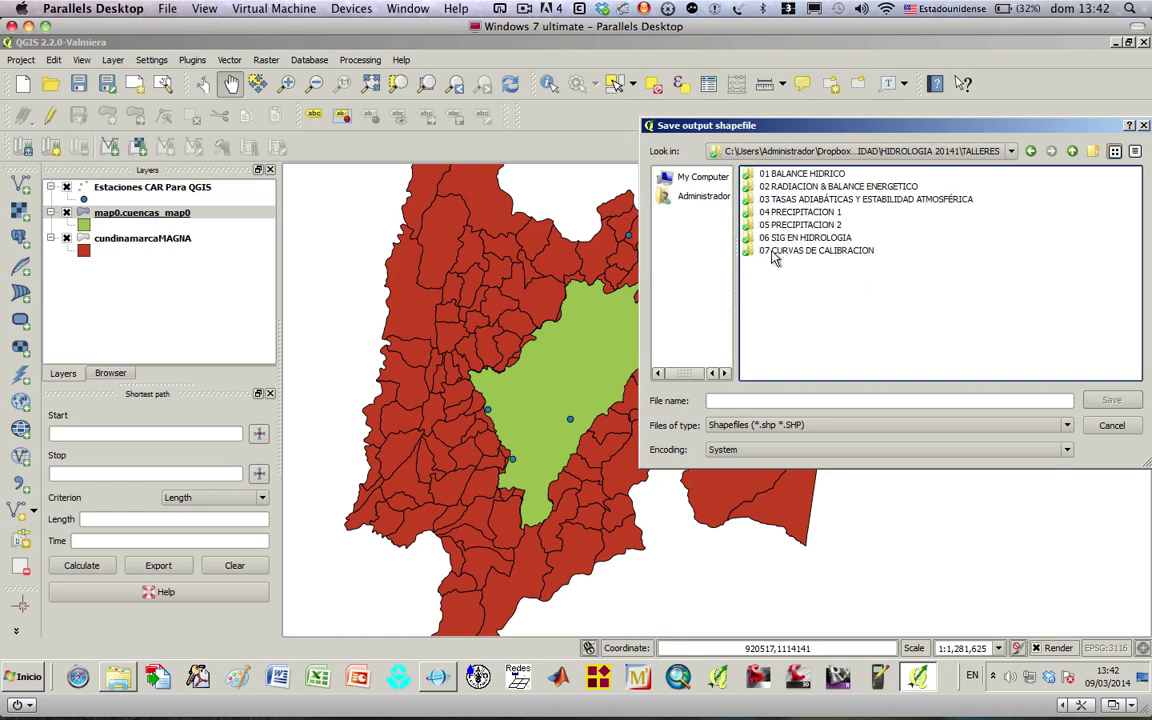
double_click(777, 238)
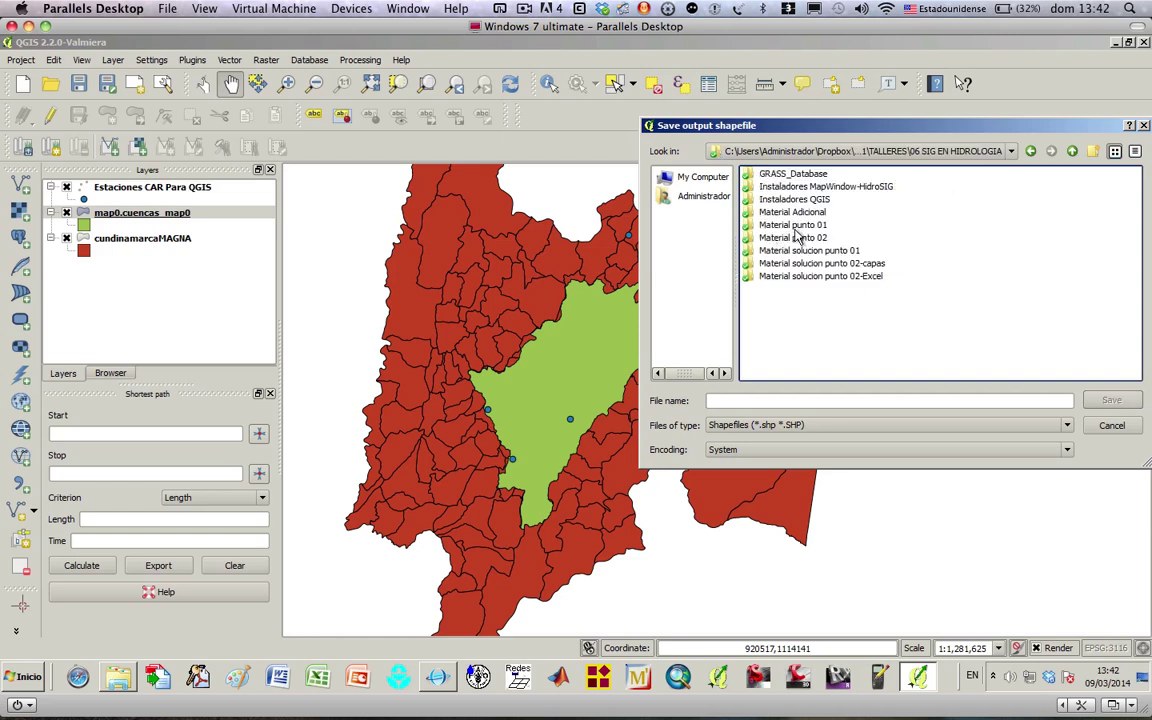
double_click(793, 251)
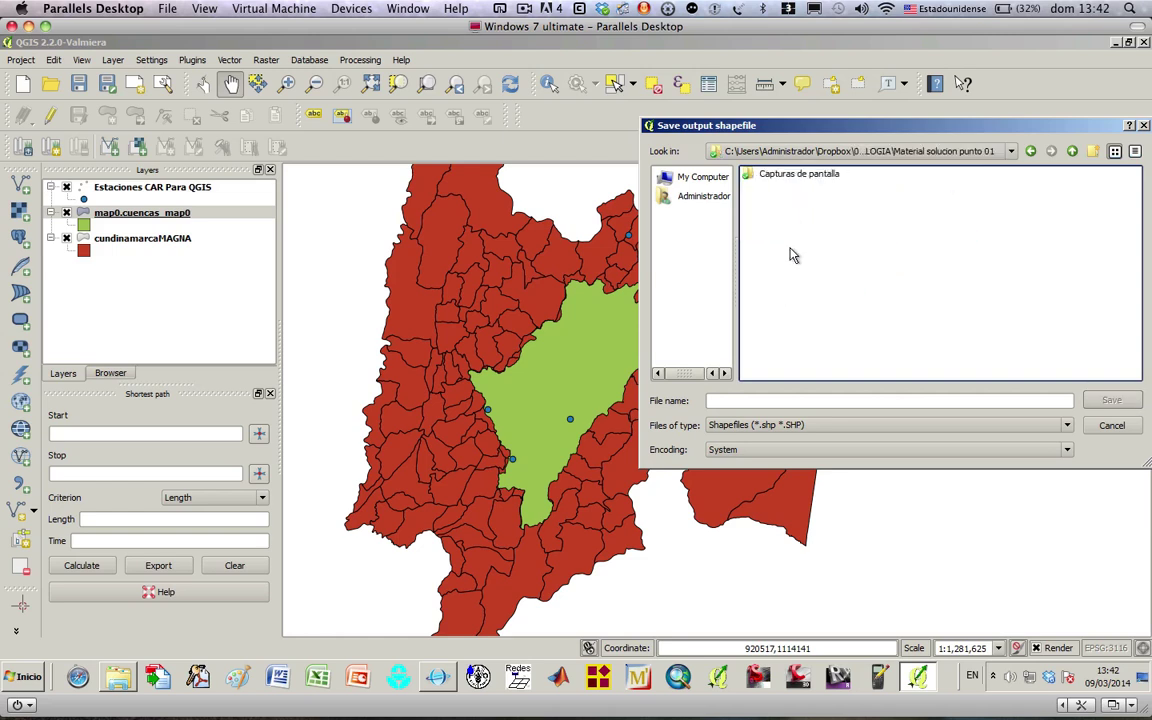
left_click(748, 399)
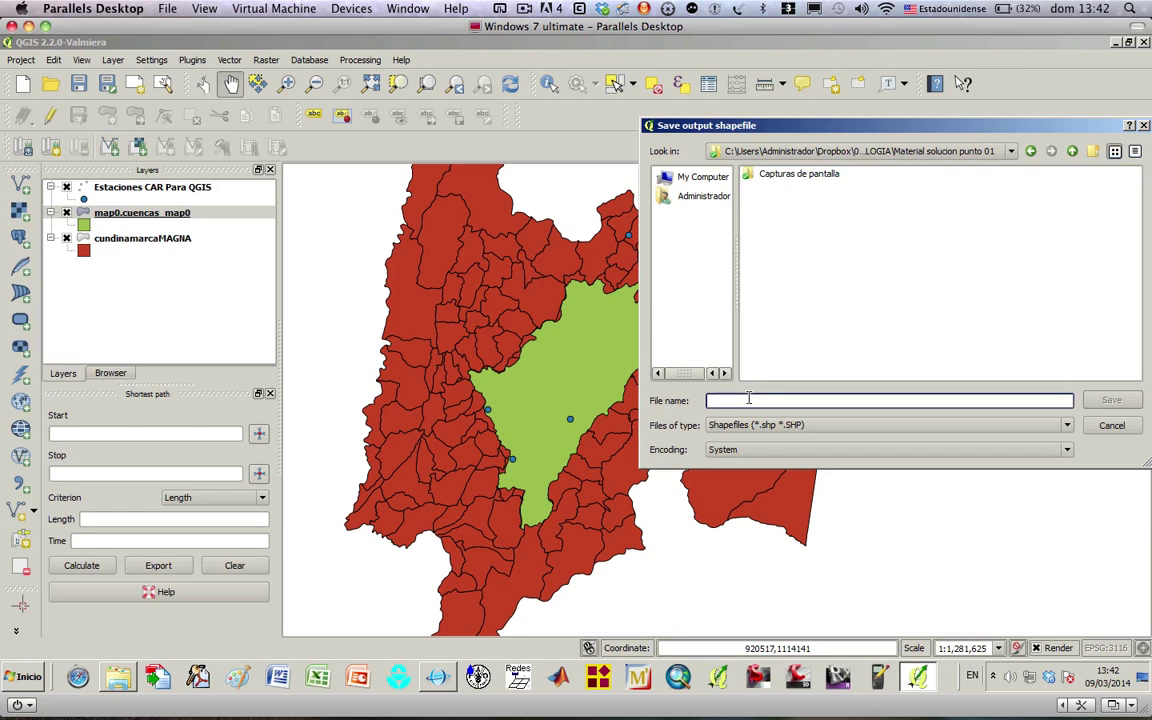
type("PV")
left_click(1118, 403)
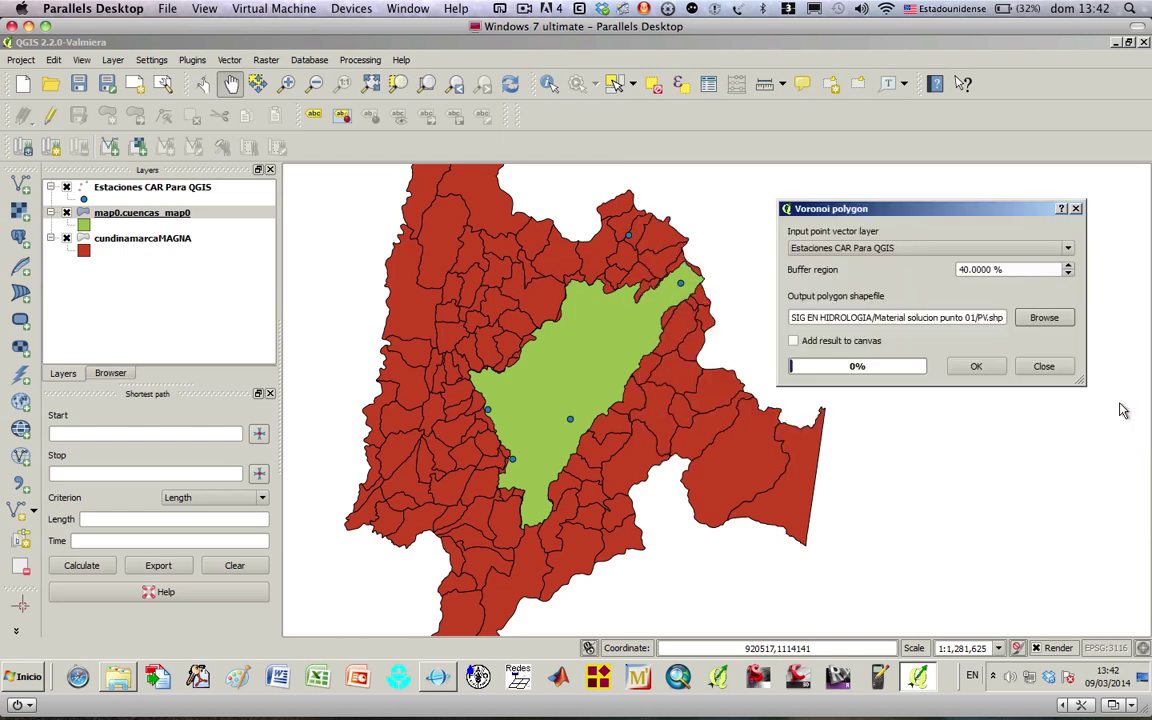
- Generate the Voronoi polygons with the result added to the canvas in MAGNA-SIRGAS / Colombia Bogota zone, and close the Voronoi tool
left_click(795, 342)
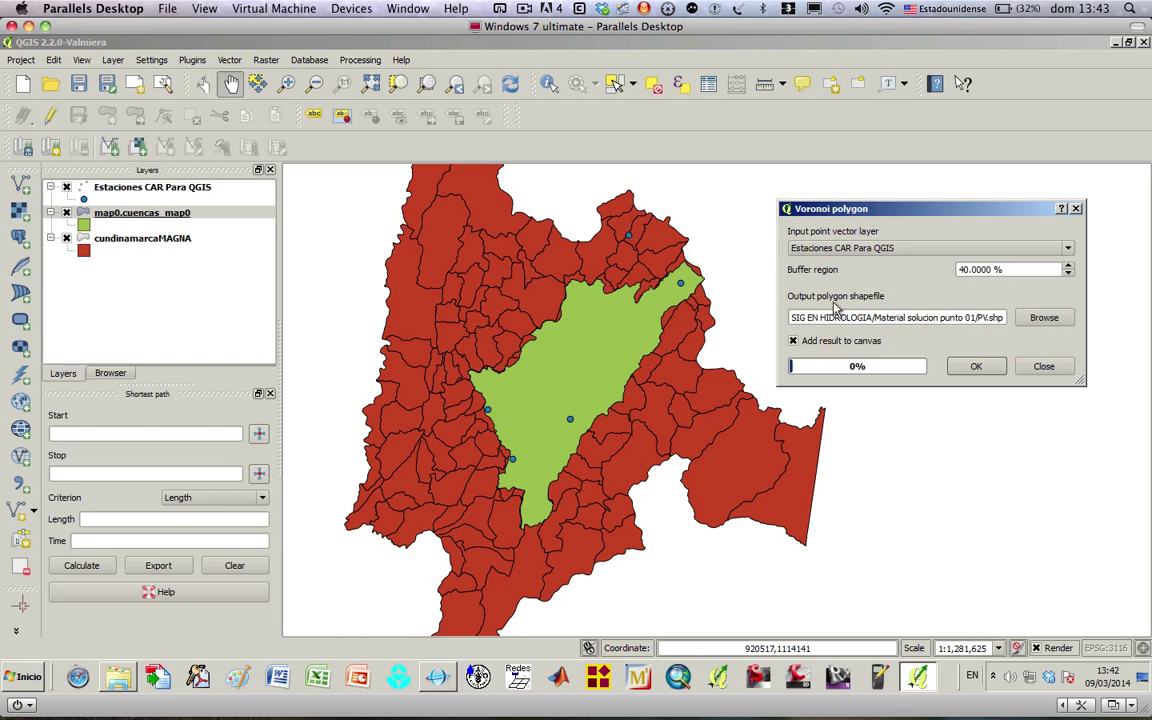
left_click(962, 368)
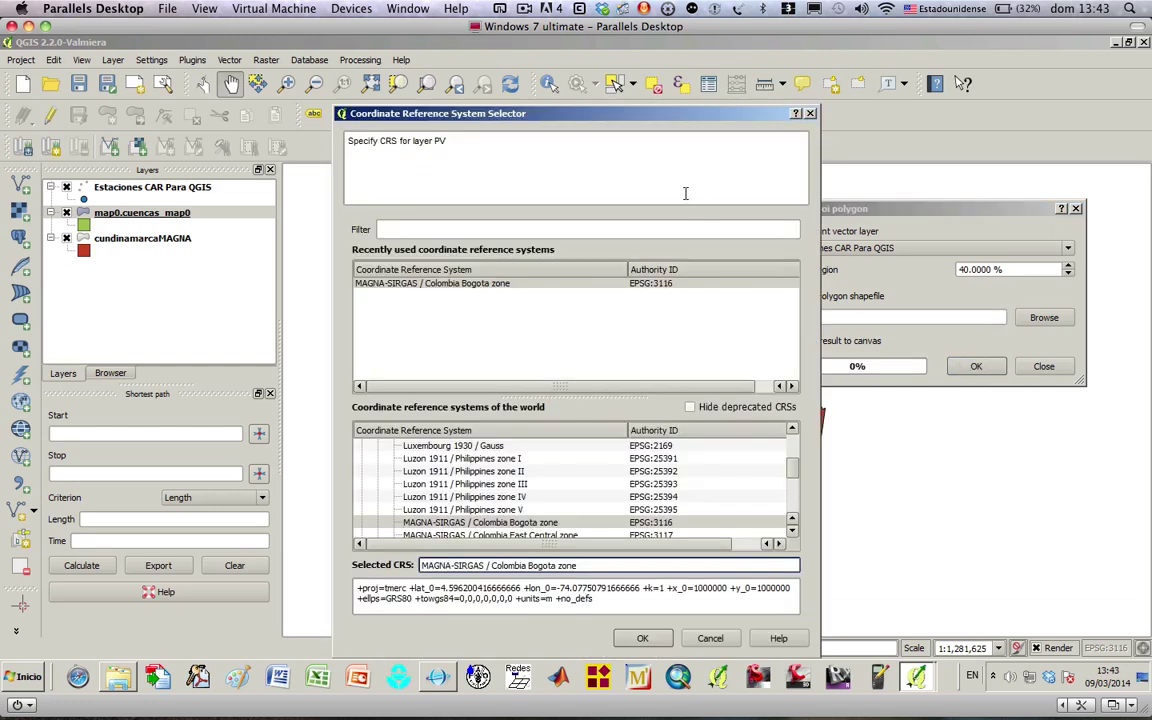
left_click(432, 285)
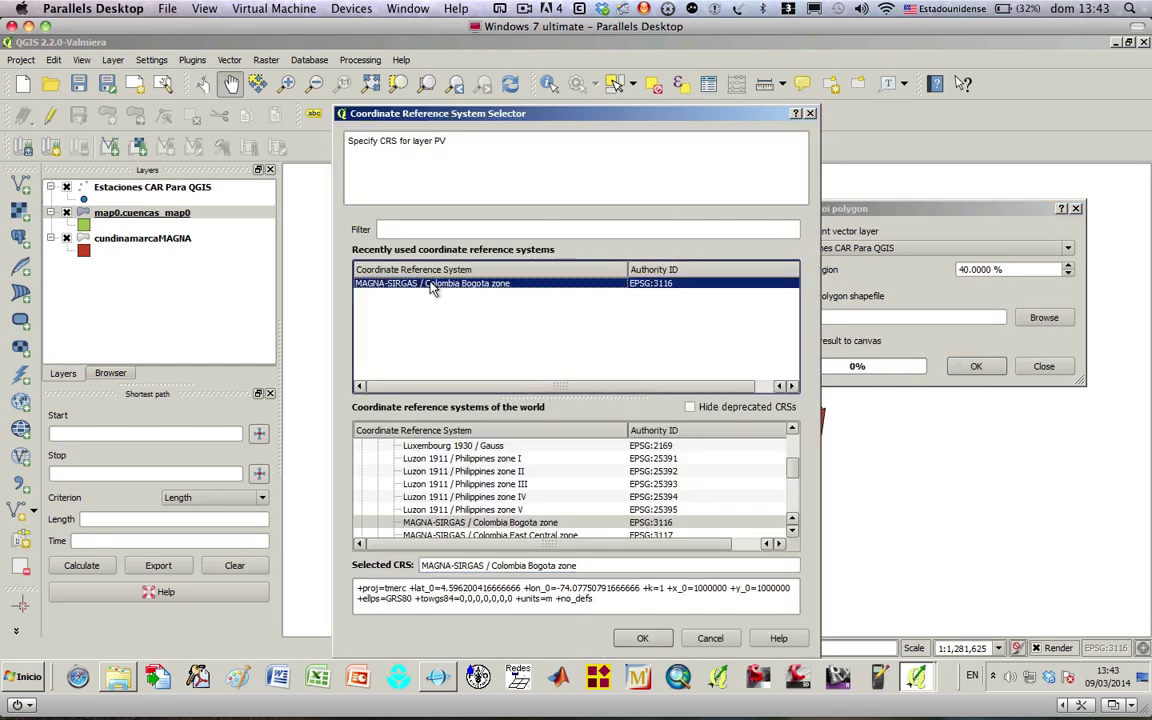
left_click(645, 639)
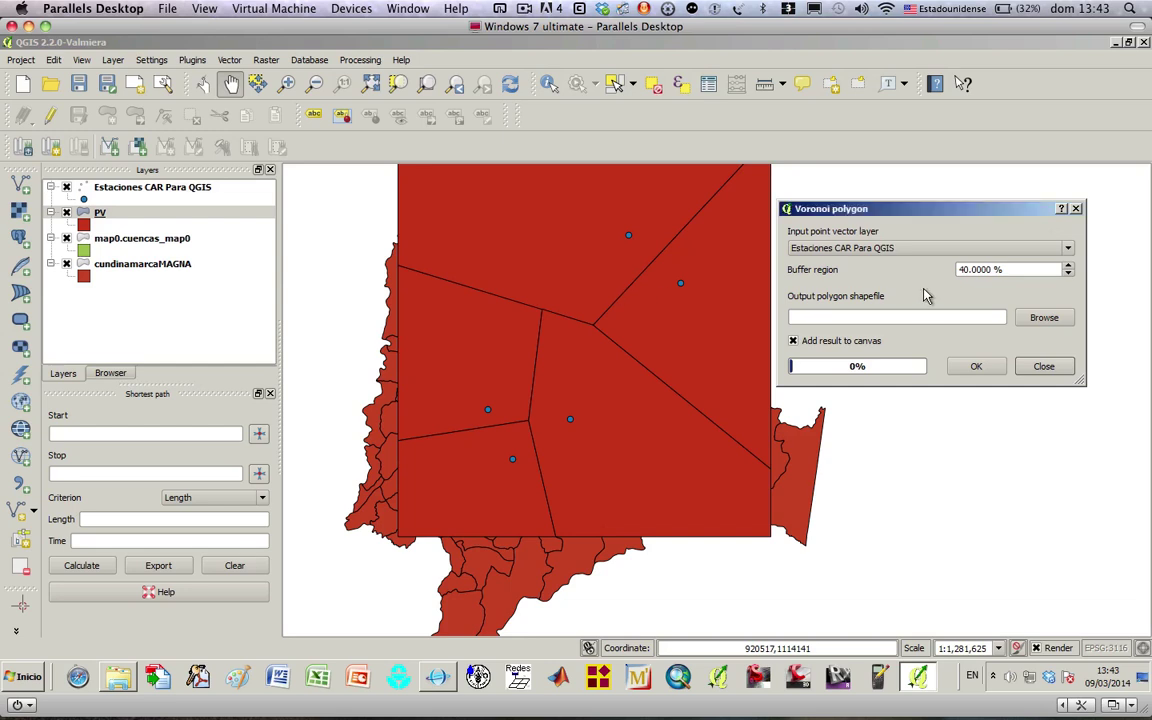
left_click_drag(903, 222, 943, 214)
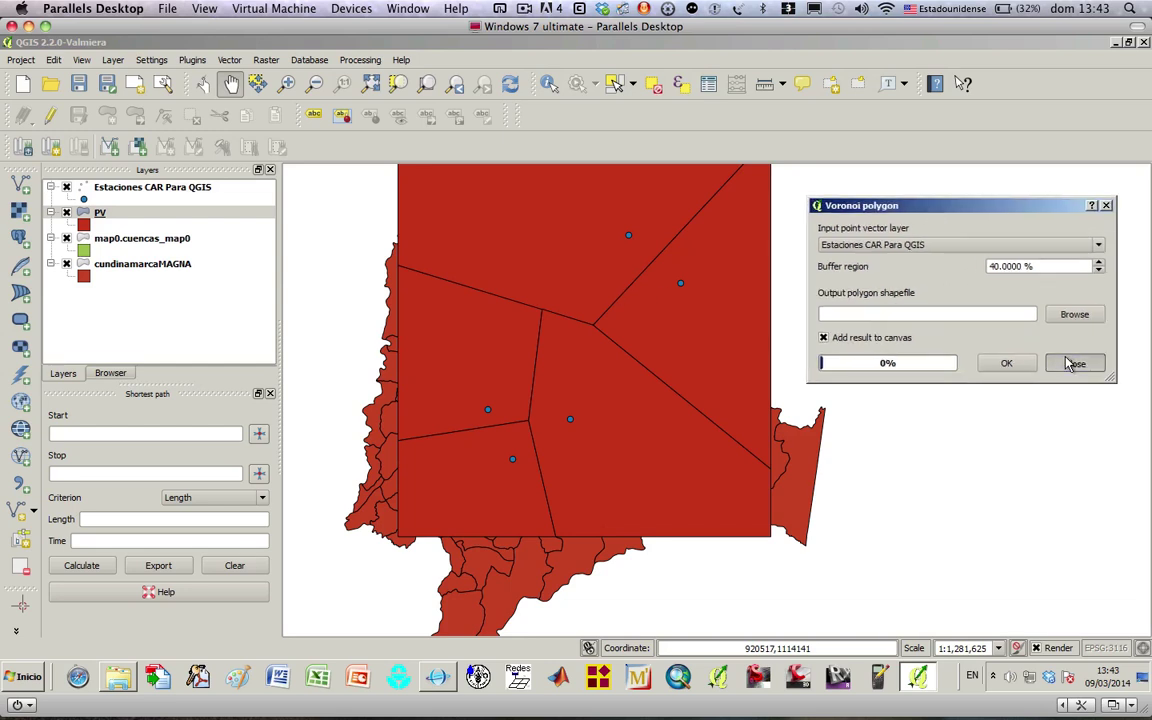
left_click(1071, 364)
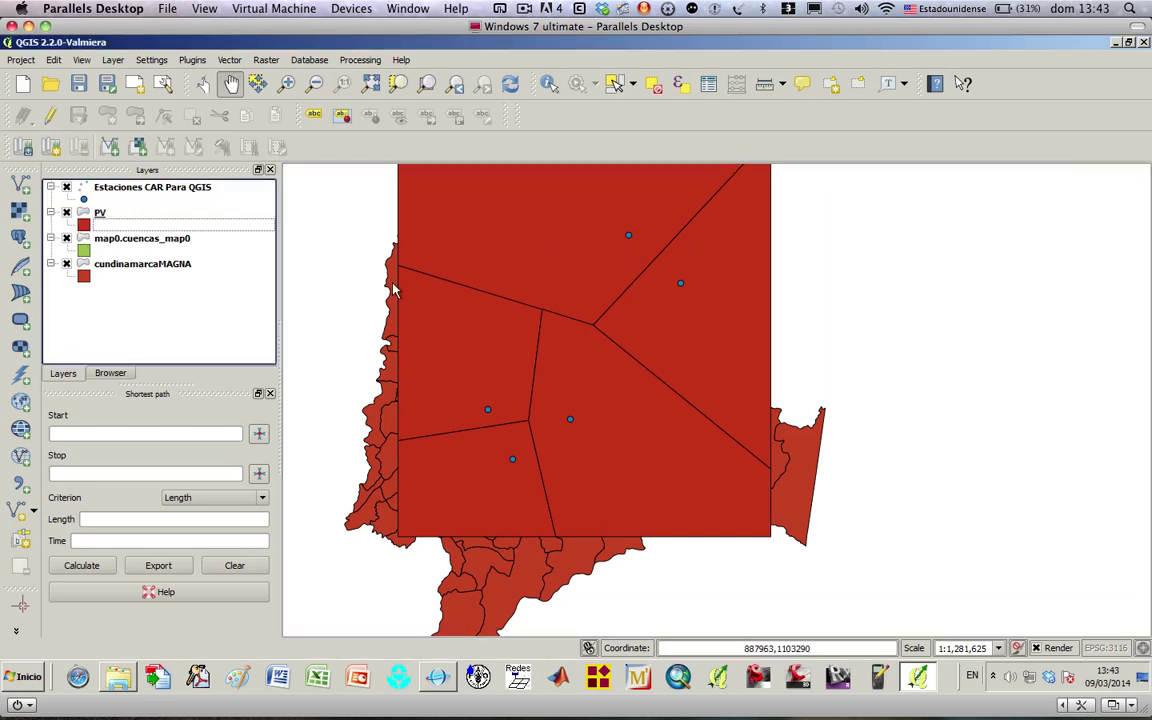
- Change the PV layer's fill color to bright green (RGB 0, 255, 127)
double_click(83, 228)
left_click(635, 284)
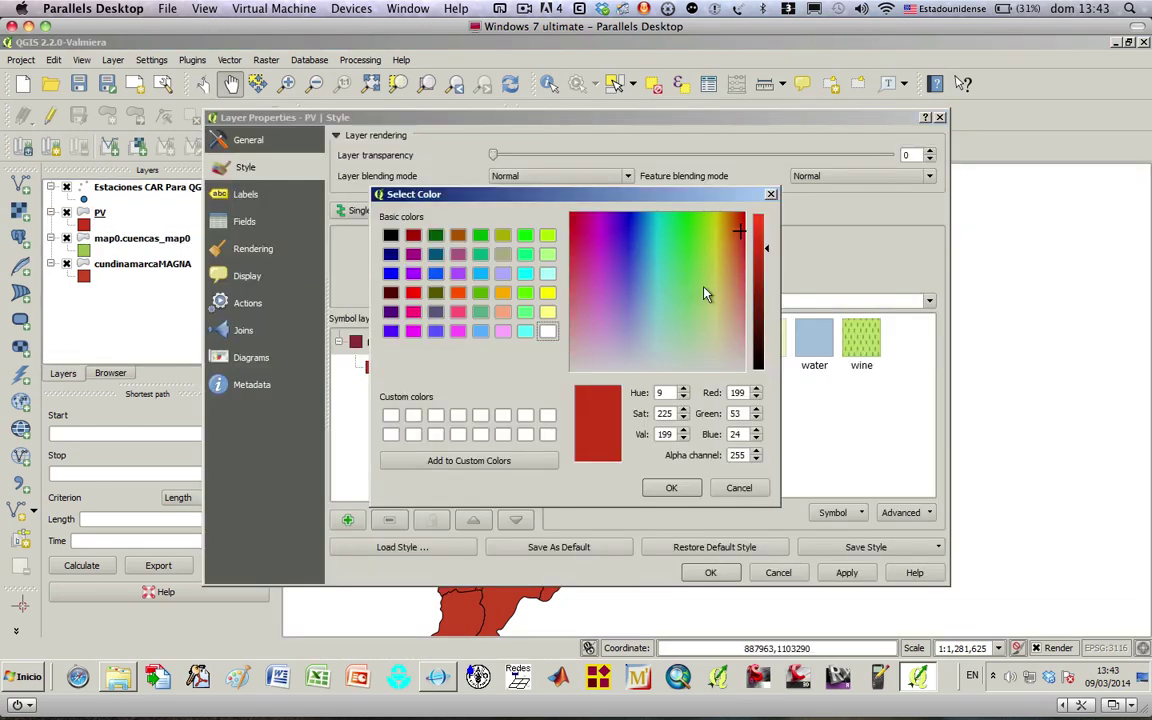
left_click(526, 255)
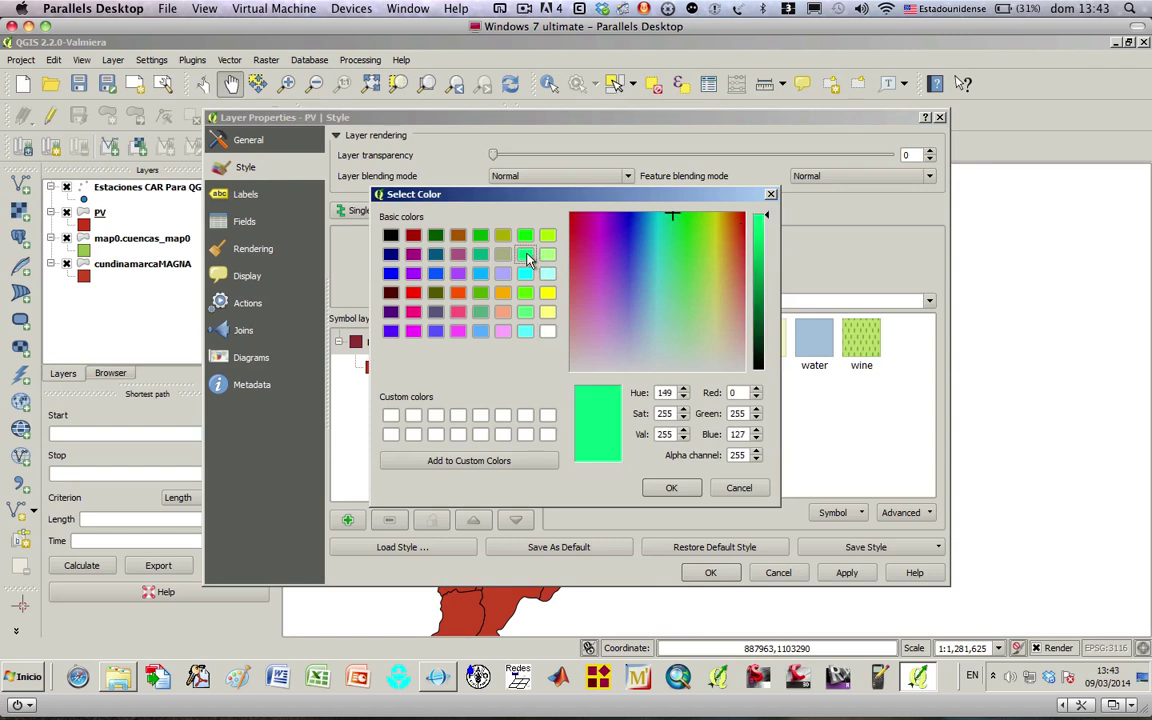
left_click(671, 488)
left_click(710, 572)
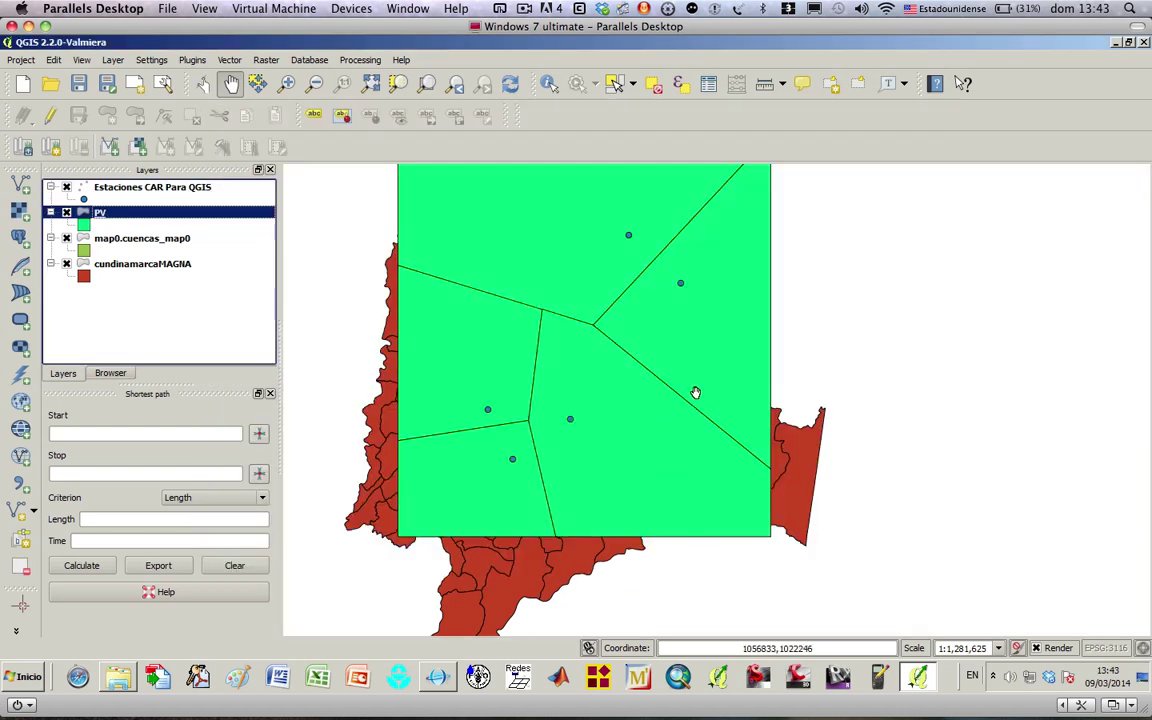
- Move the map0.cuencas_map0 basin layer to the top of the layer order, above the stations and the PV polygons
left_click_drag(818, 327, 789, 391)
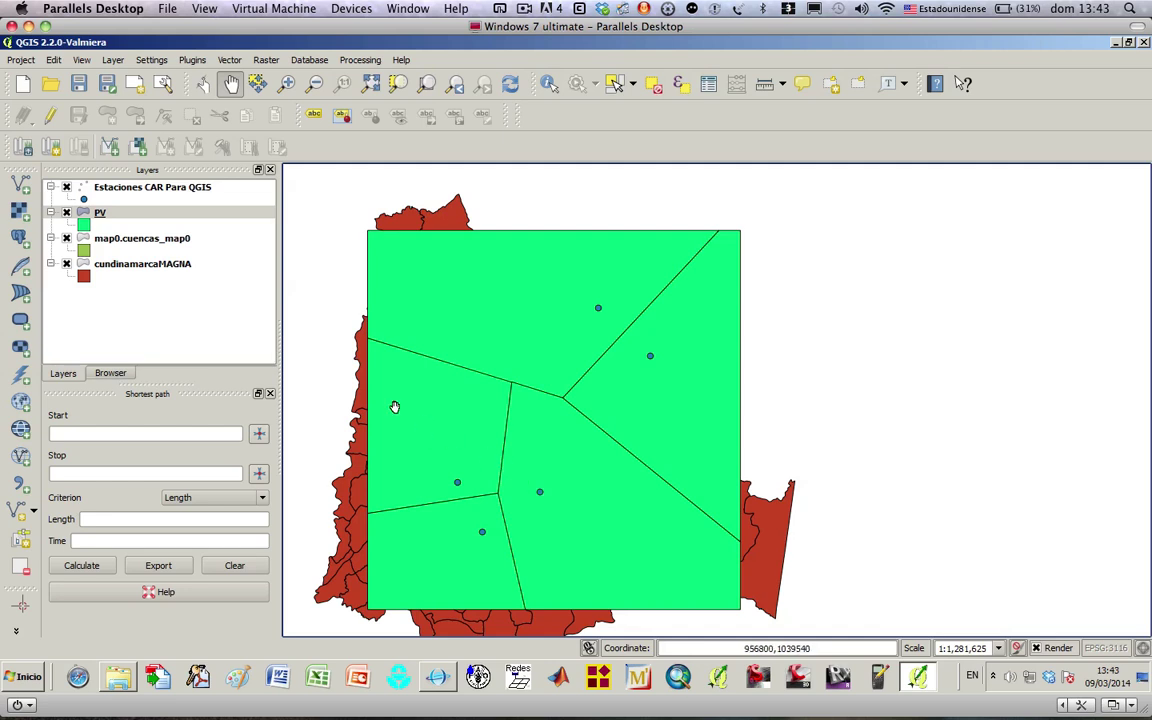
left_click_drag(130, 247, 127, 180)
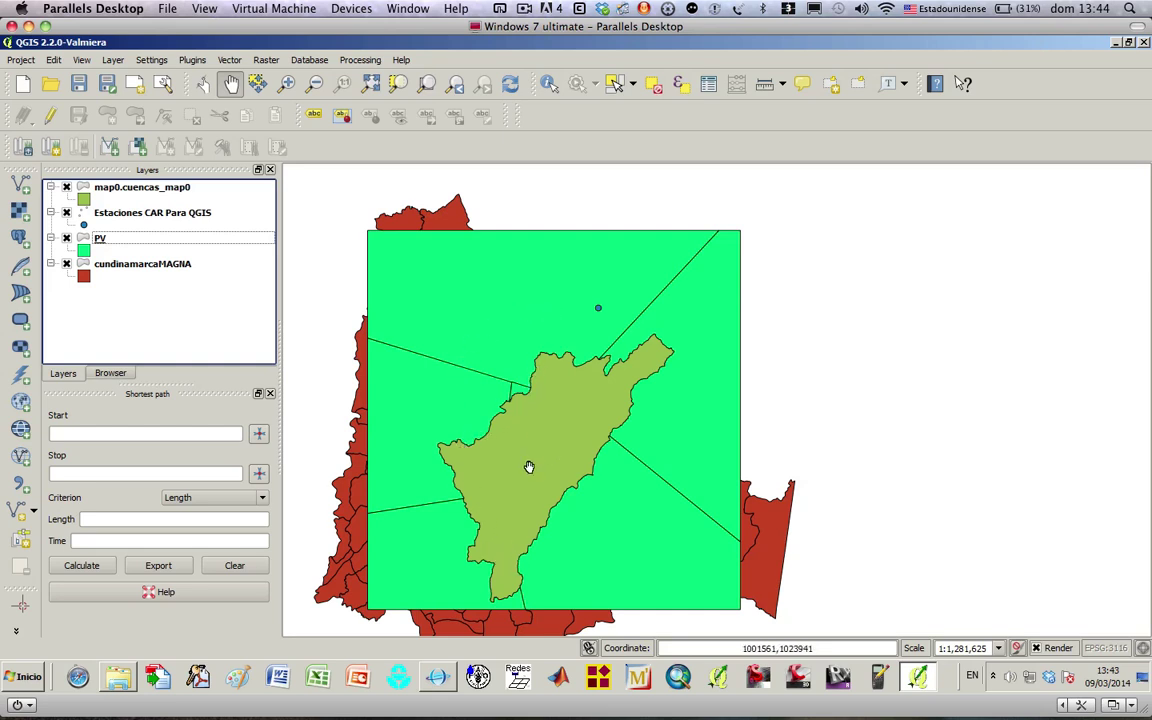
- Set up the Clip geoprocessing tool with PV as the input vector layer and map0.cuencas_map0 as the clip layer
left_click(229, 60)
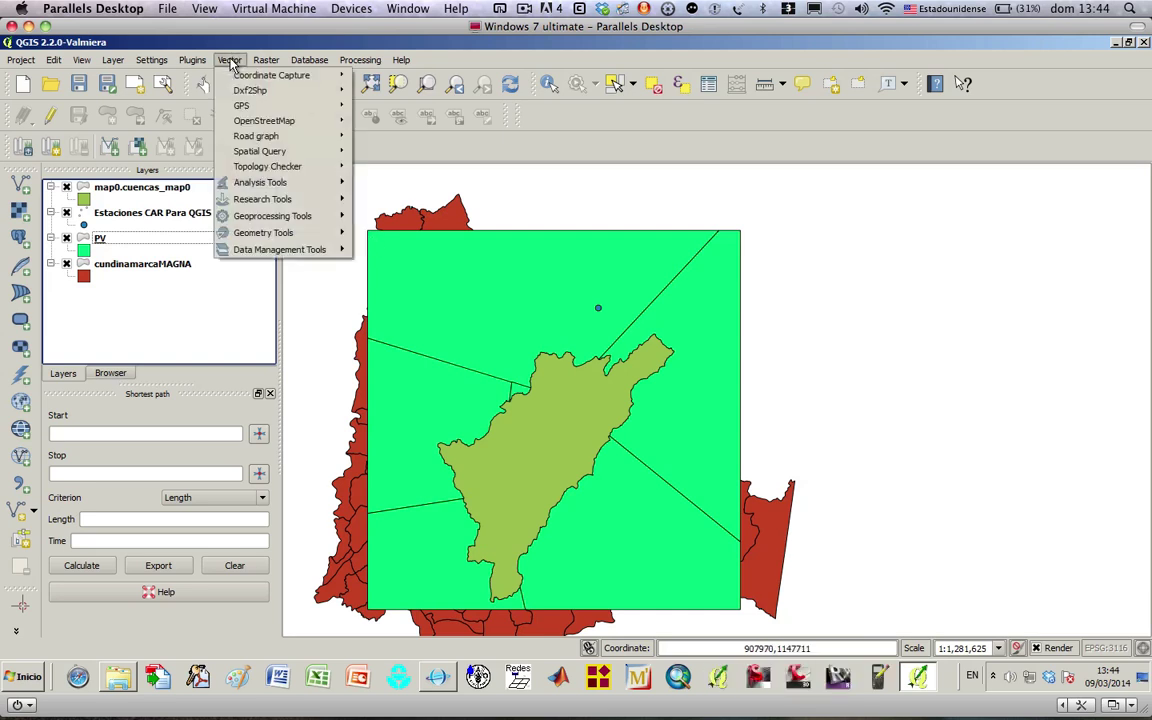
mouse_move(287, 203)
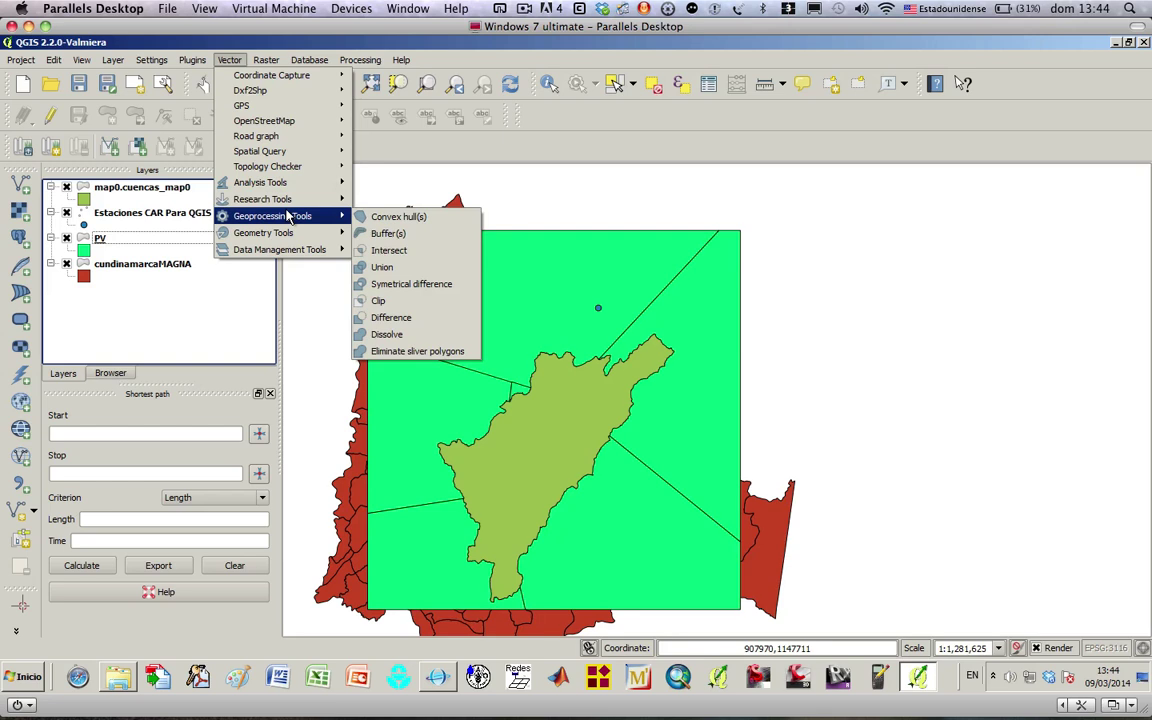
left_click(378, 302)
left_click_drag(528, 237, 865, 216)
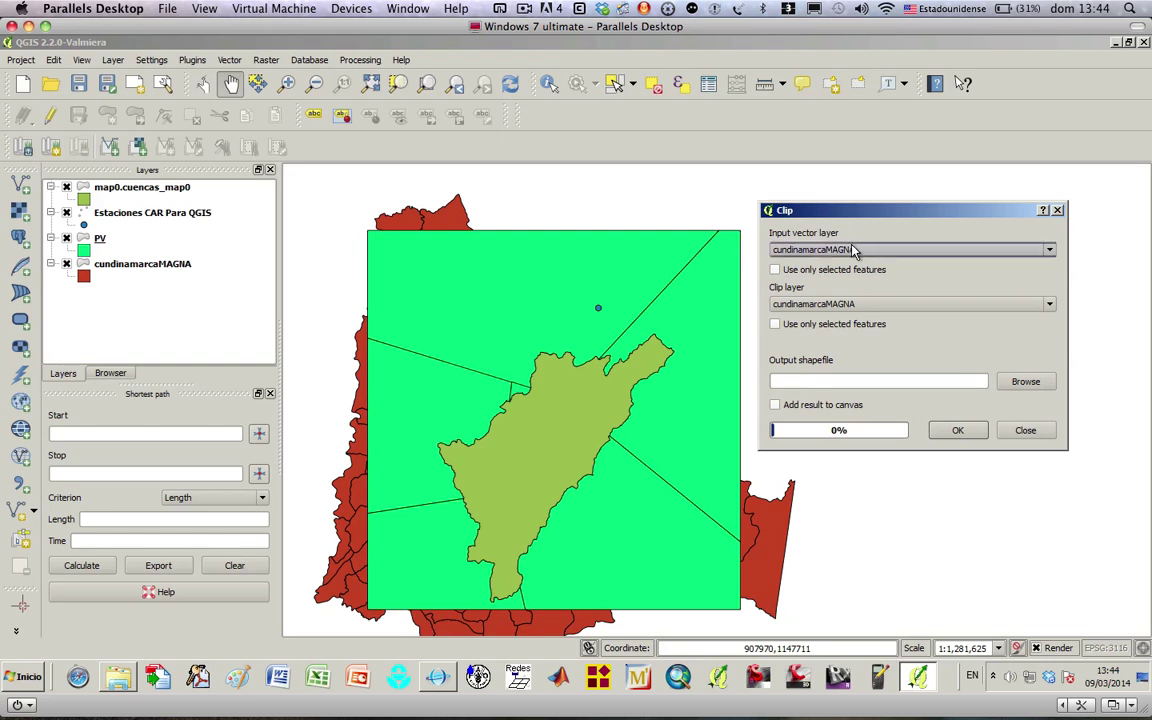
left_click(853, 250)
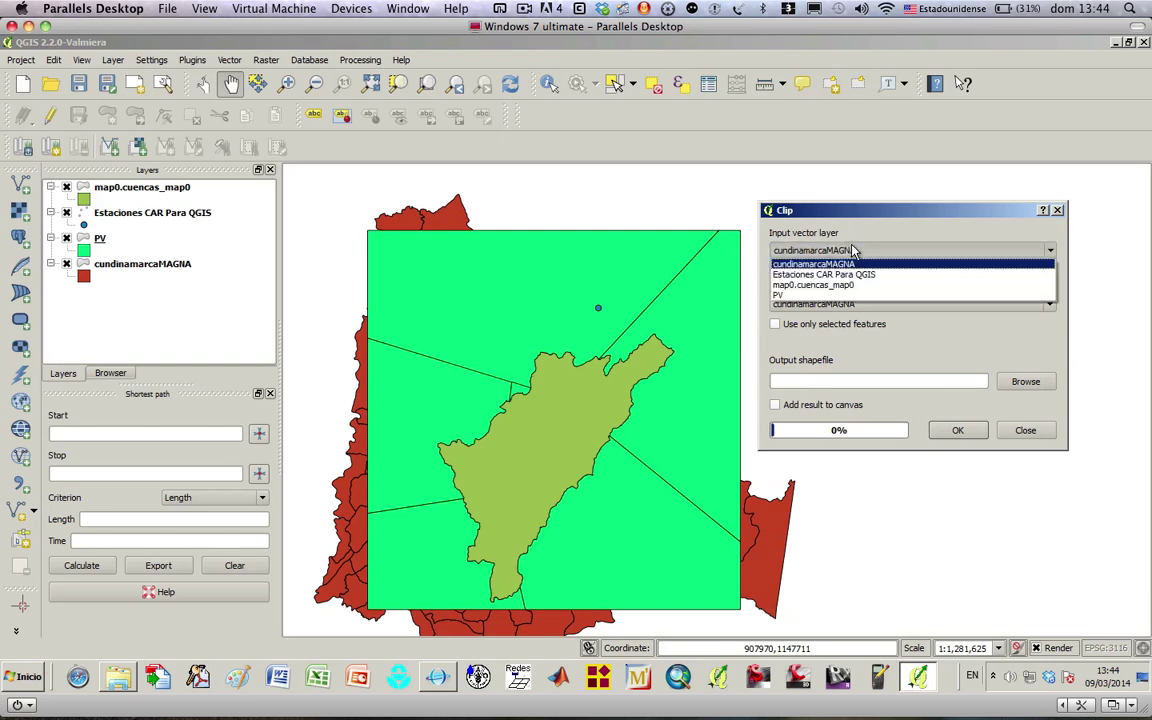
left_click(800, 299)
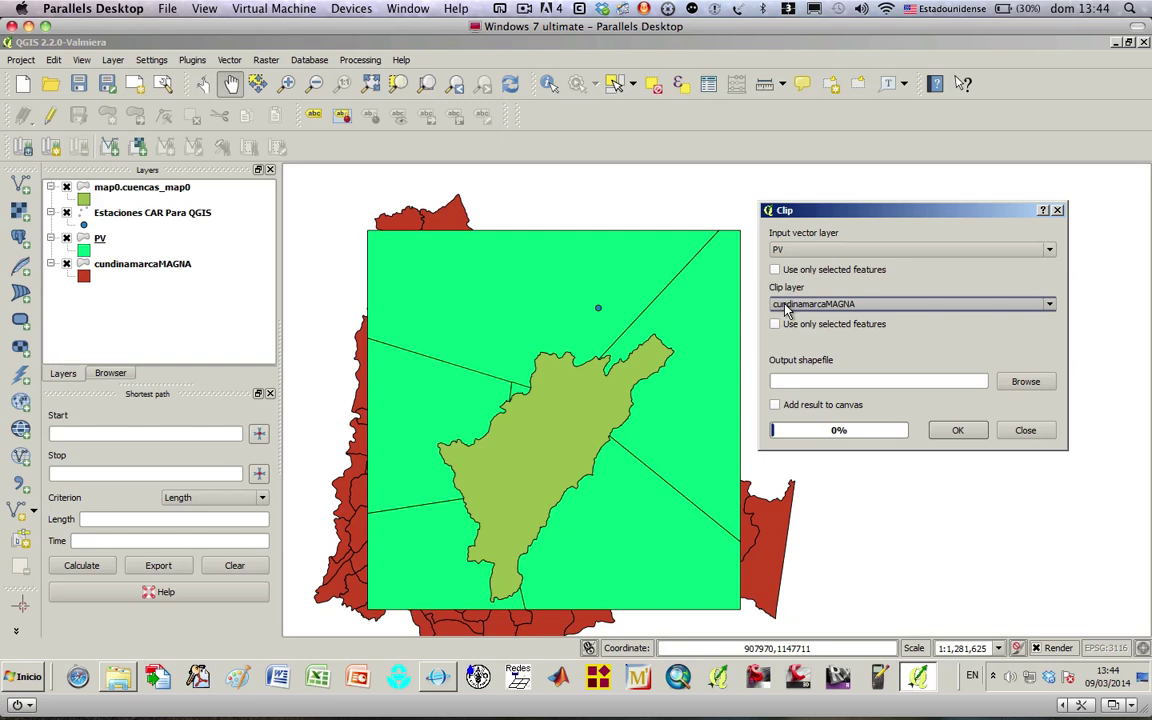
left_click(786, 308)
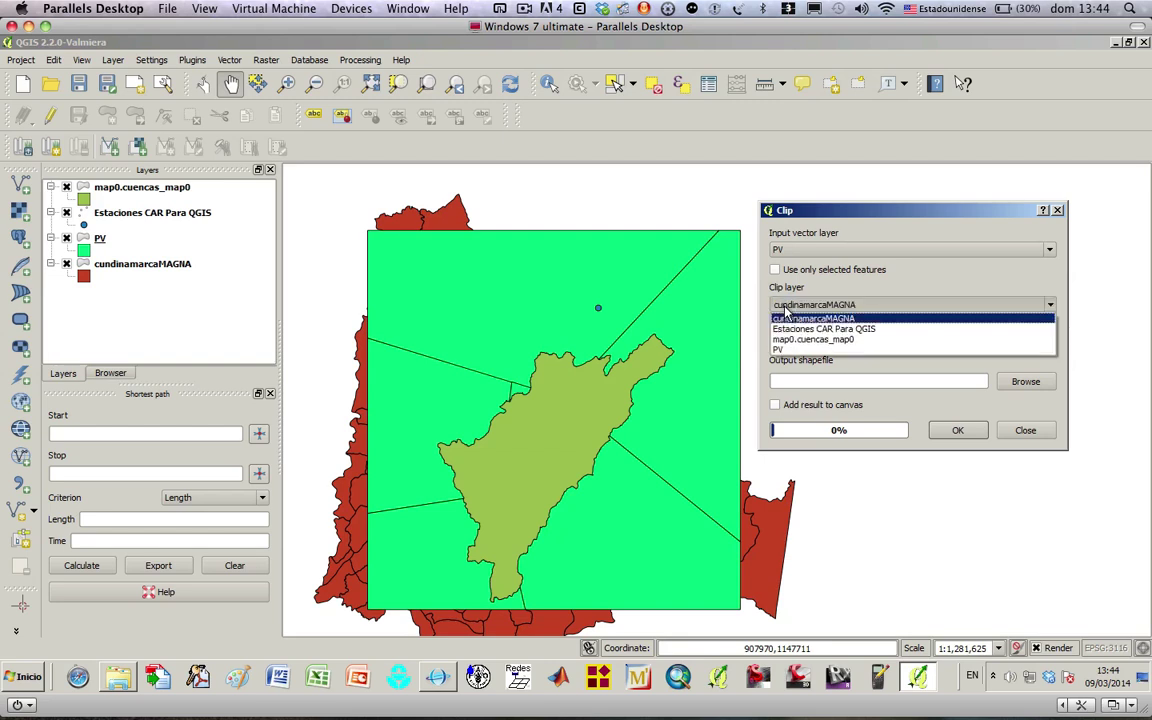
left_click(790, 339)
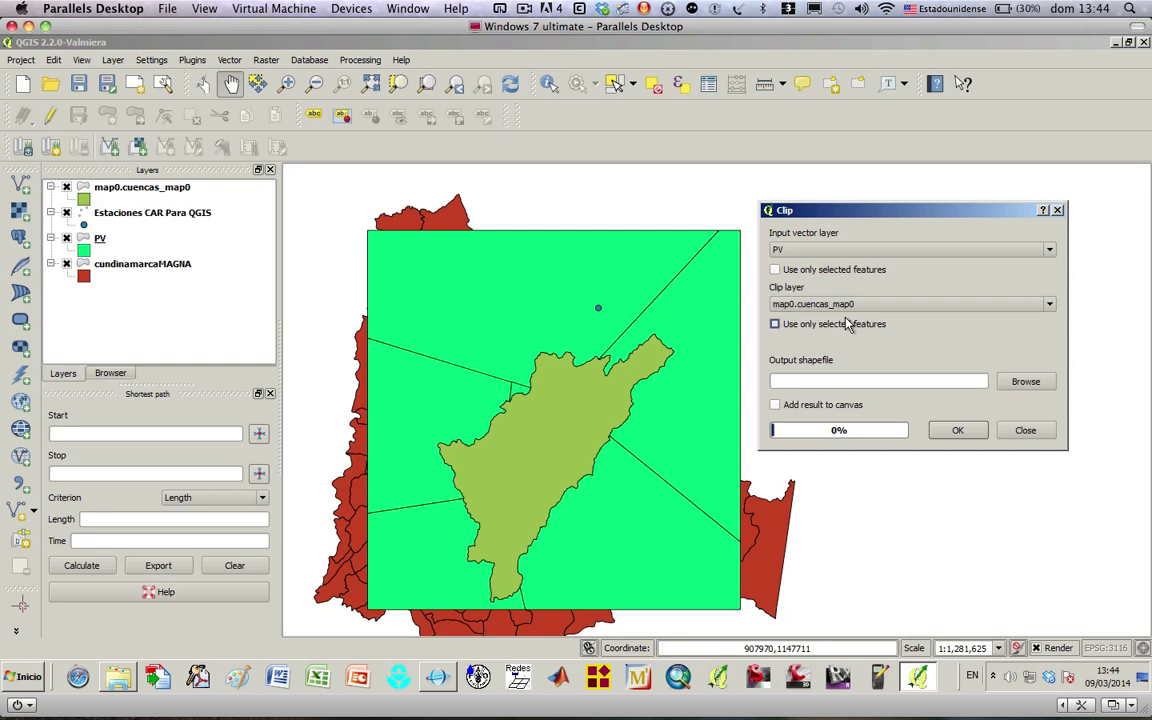
- Set the clip's output shapefile to POLIGONOSTHIESSEN in the Material solucion punto 01 folder, and have the result added to the canvas
left_click(1025, 381)
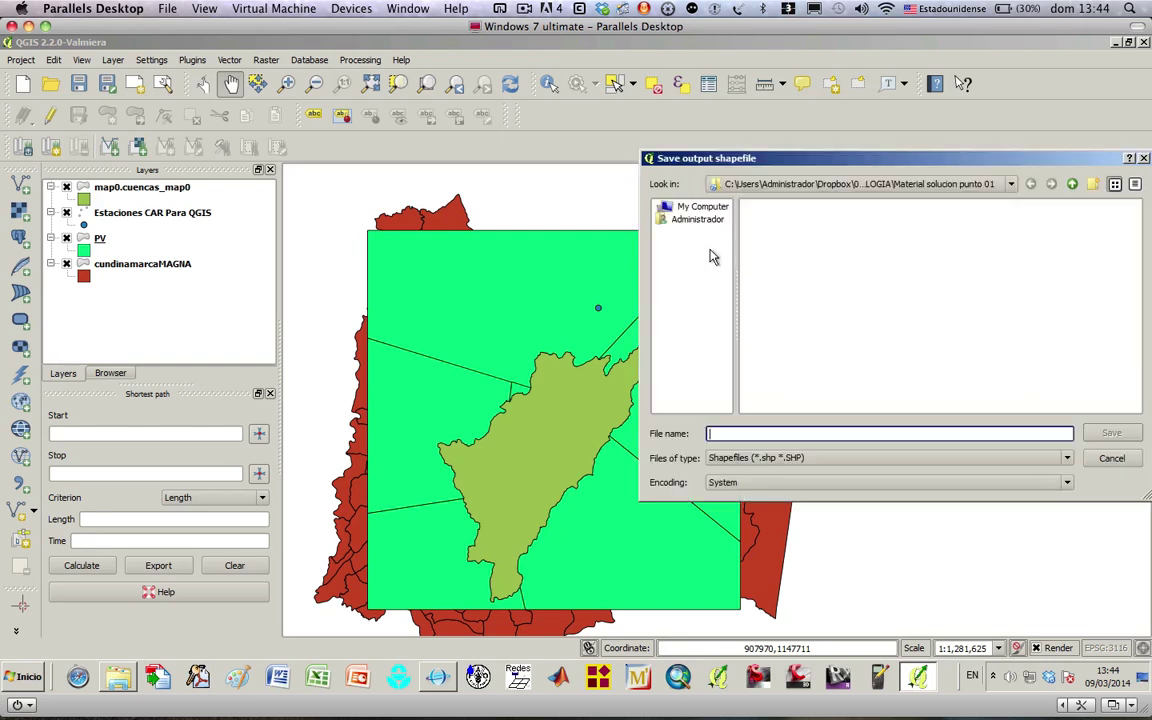
left_click(665, 305)
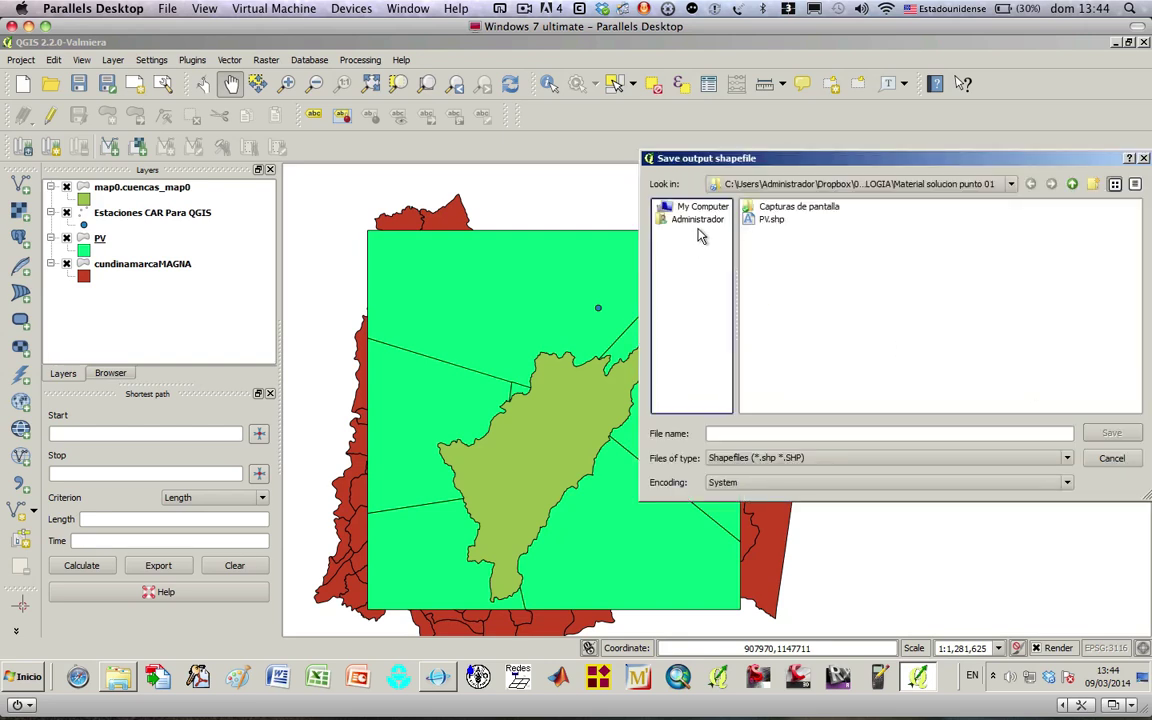
left_click(735, 432)
type("POLI")
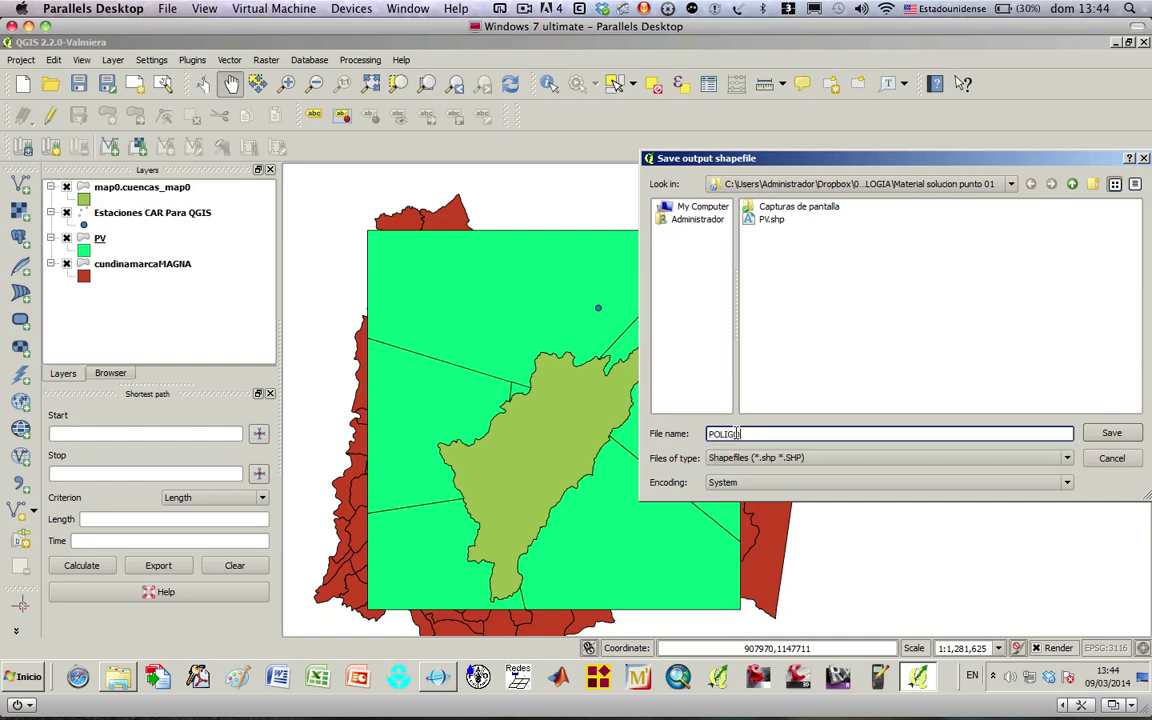
type("GONOS")
type("TIESS")
type("H")
left_click(1110, 433)
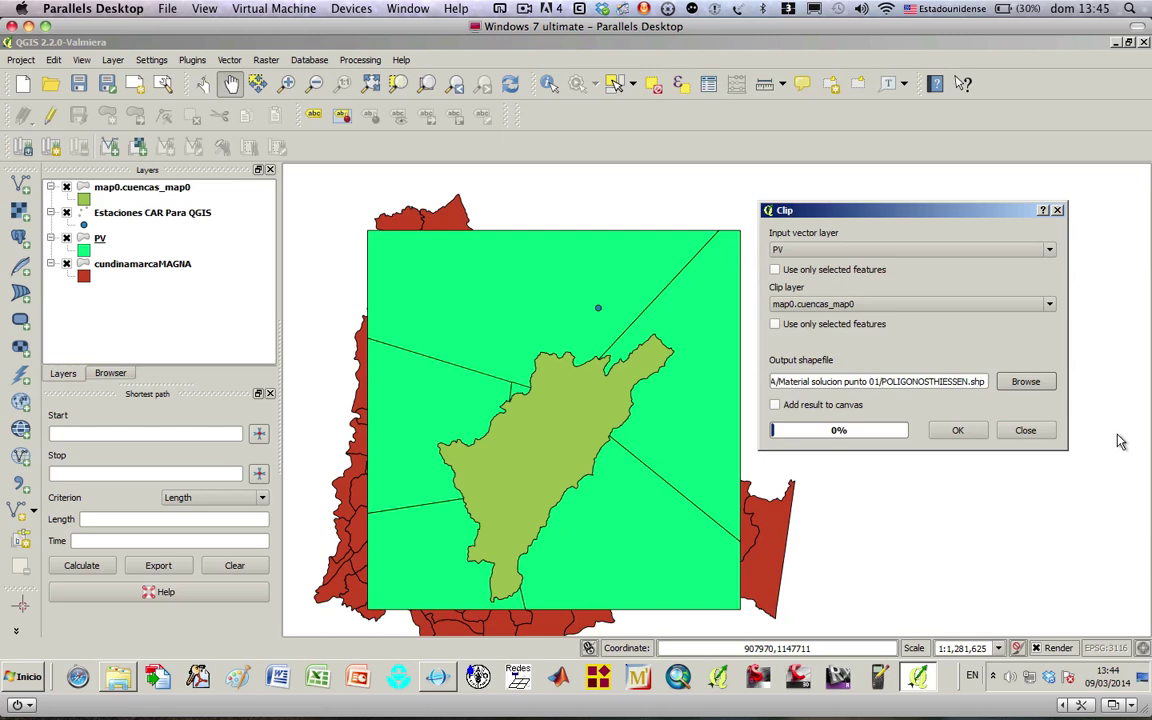
left_click(776, 406)
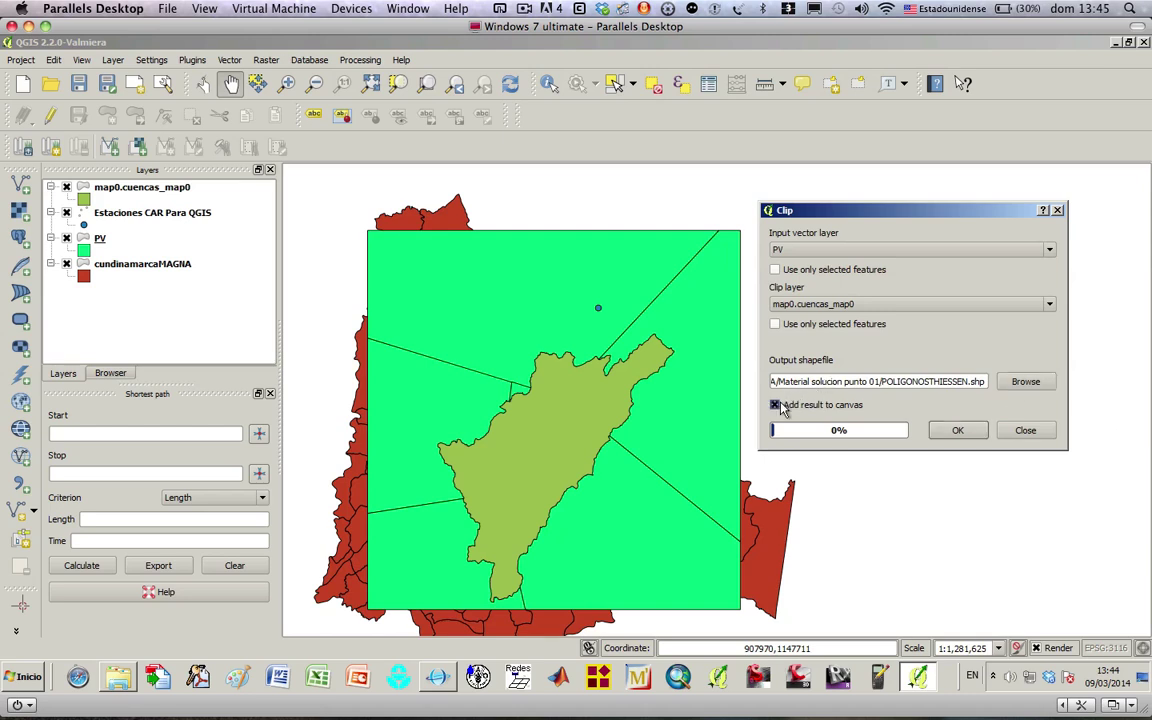
- Run the clip with CRS MAGNA-SIRGAS / Colombia Bogota zone (EPSG:3116), and move the resulting POLIGONOSTHIESSEN layer to the top of the layer order
left_click(946, 432)
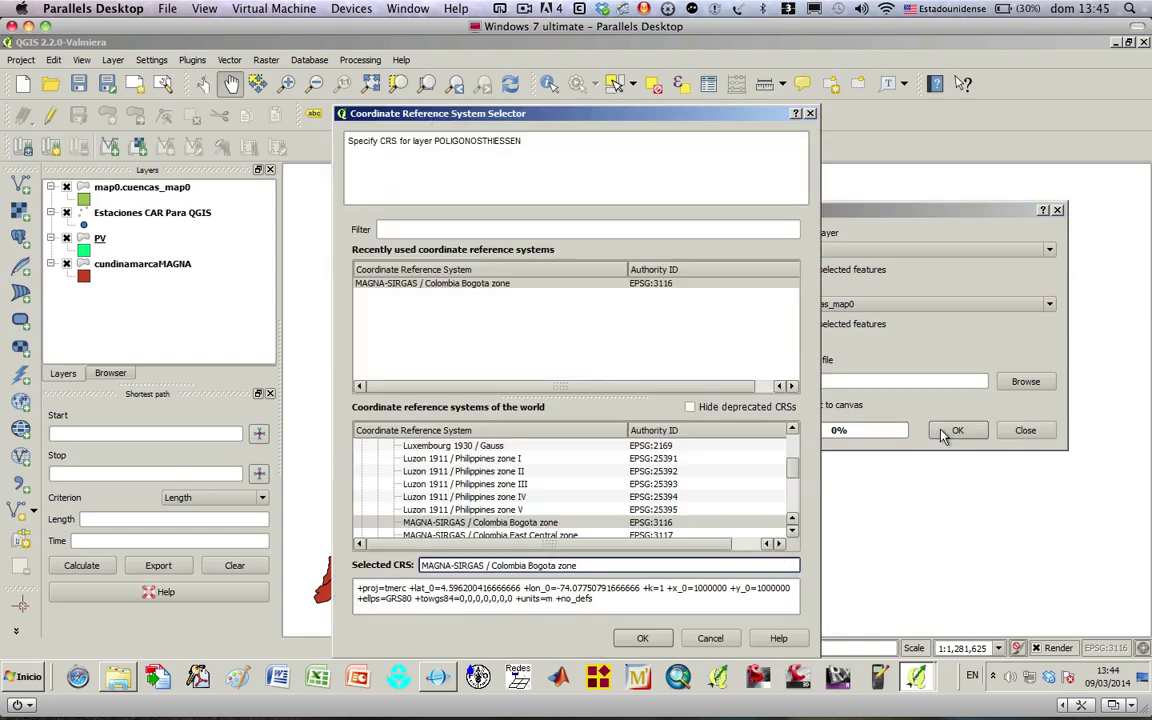
left_click(466, 285)
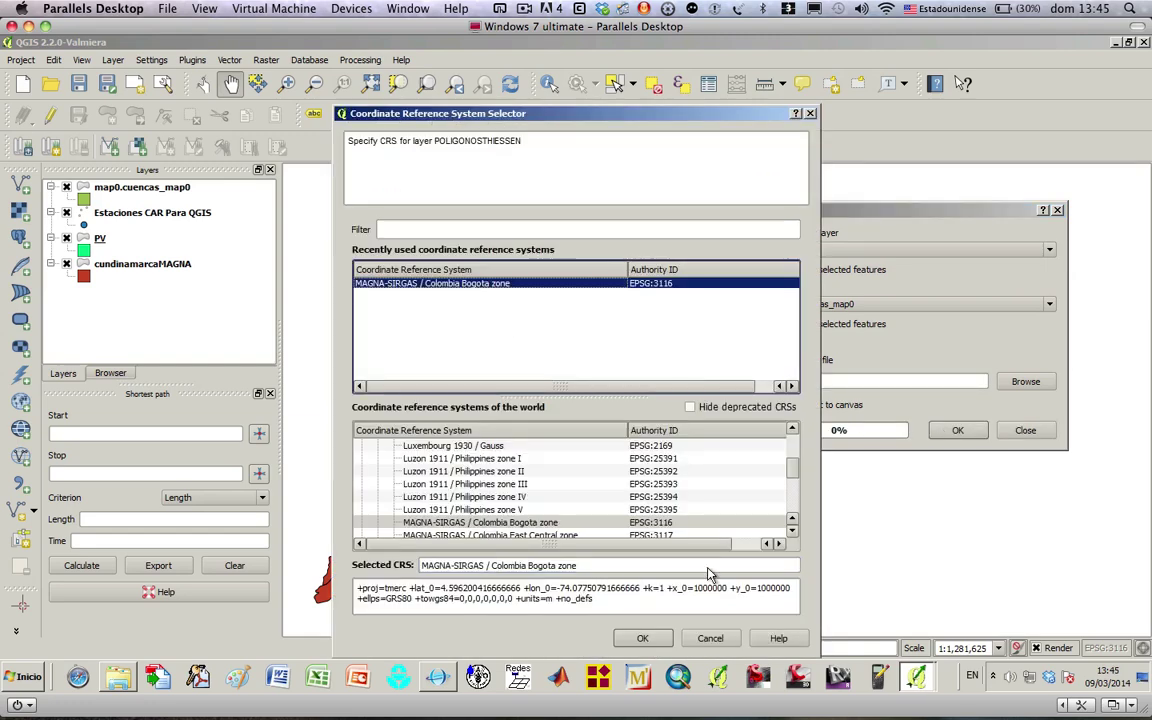
left_click(650, 642)
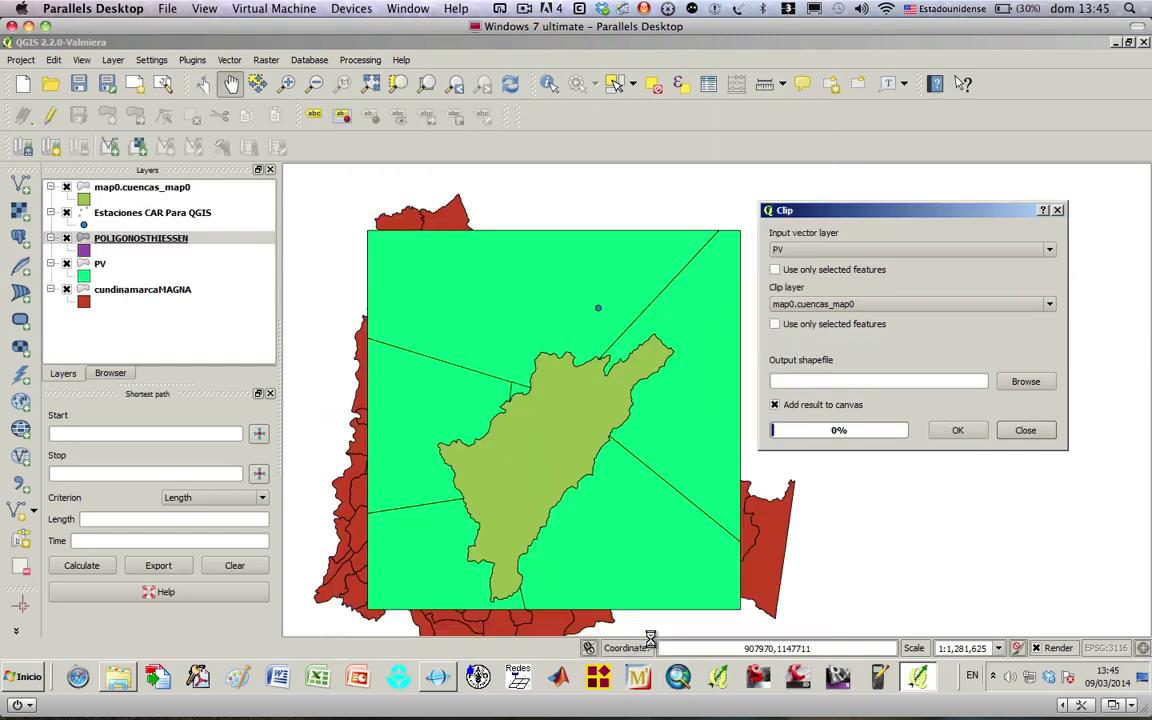
left_click(1026, 431)
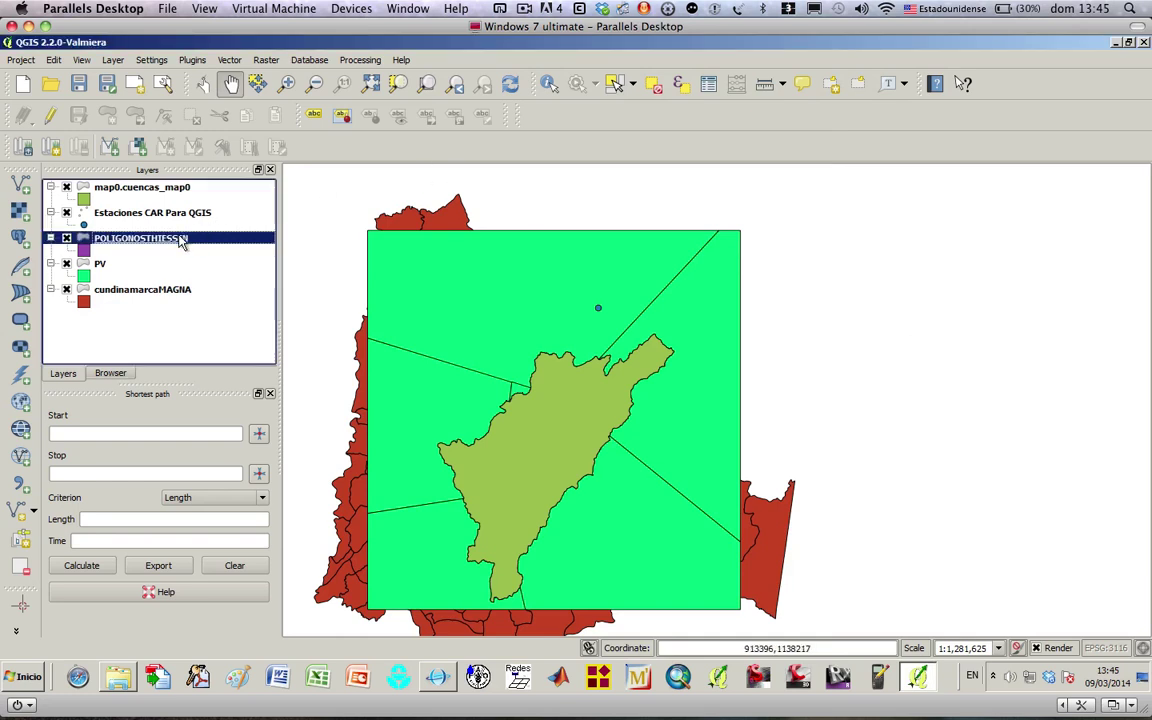
left_click_drag(165, 243, 147, 168)
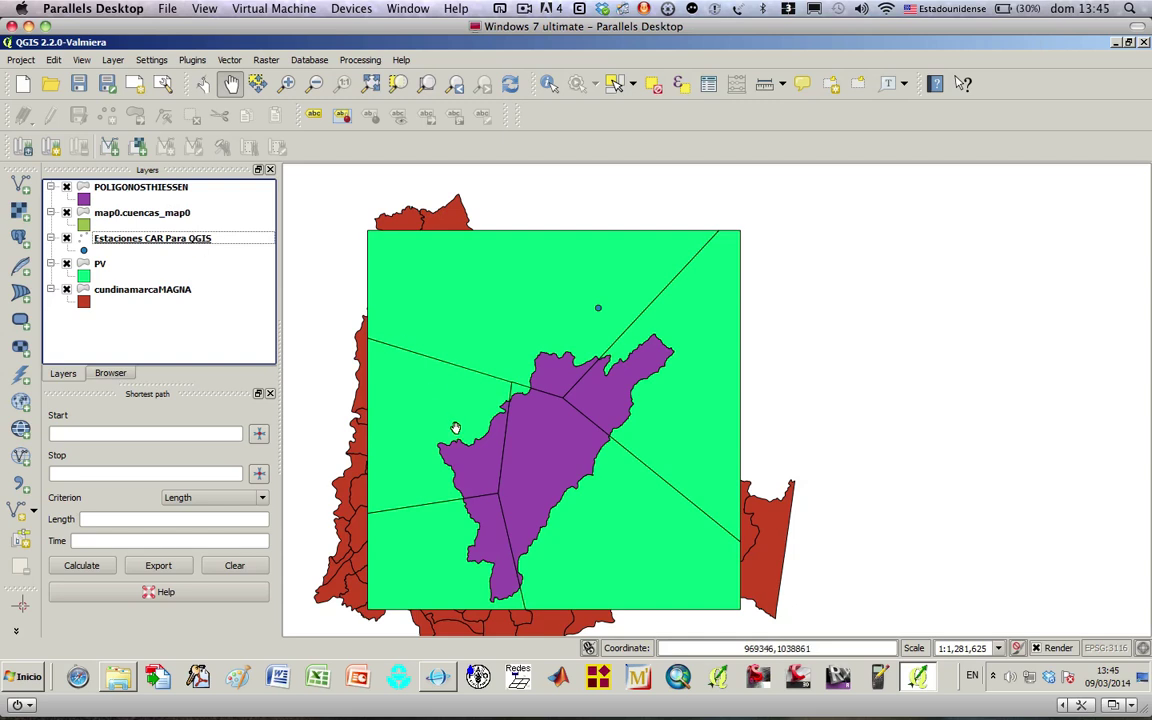
- Remove the PV layer from the project and move the Estaciones CAR Para QGIS layer above POLIGONOSTHIESSEN
left_click(100, 264)
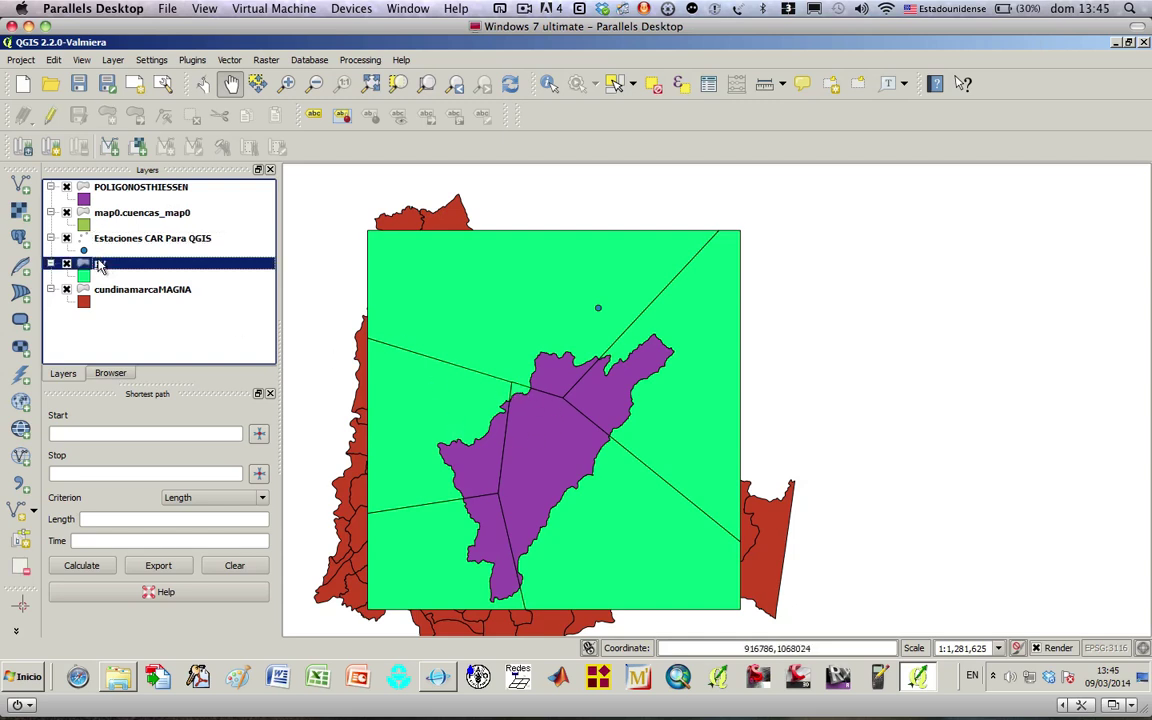
right_click(100, 264)
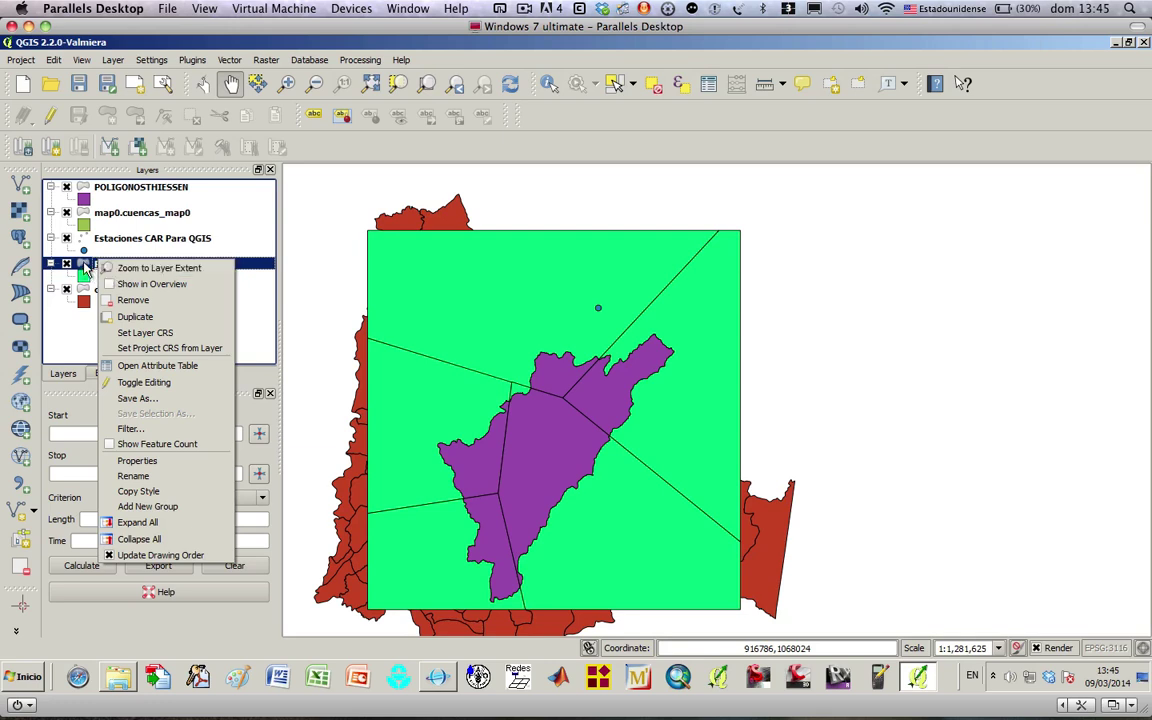
left_click(80, 245)
right_click(108, 265)
left_click(97, 262)
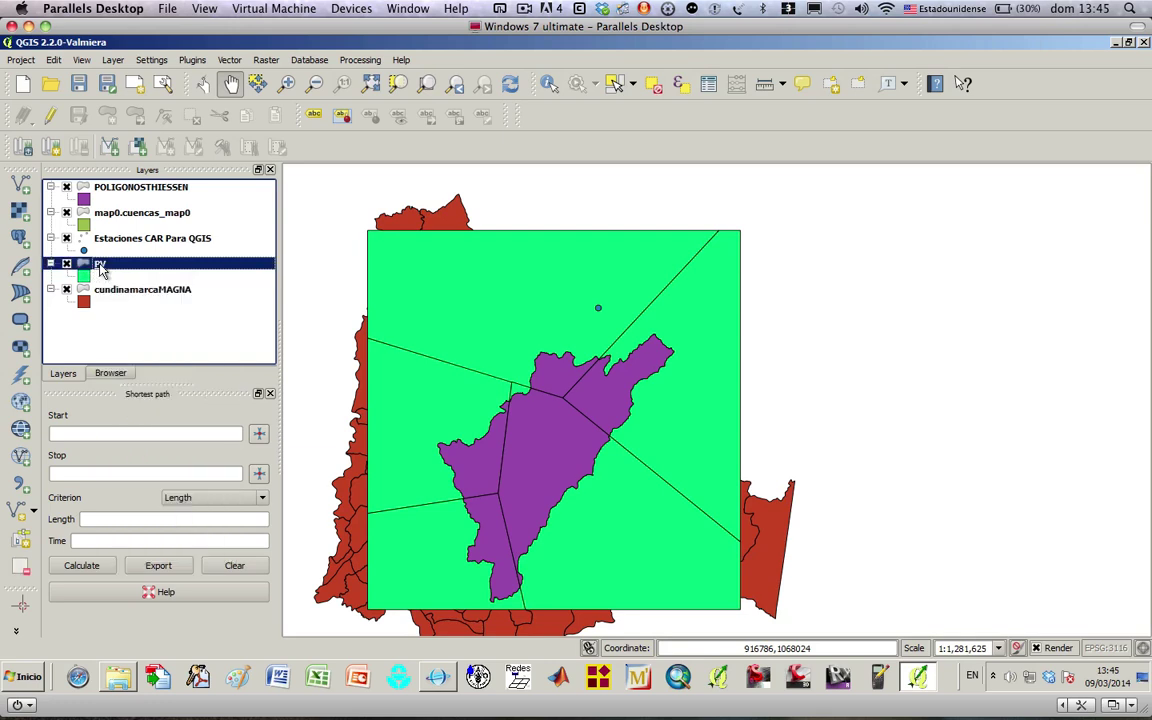
right_click(100, 265)
left_click(130, 303)
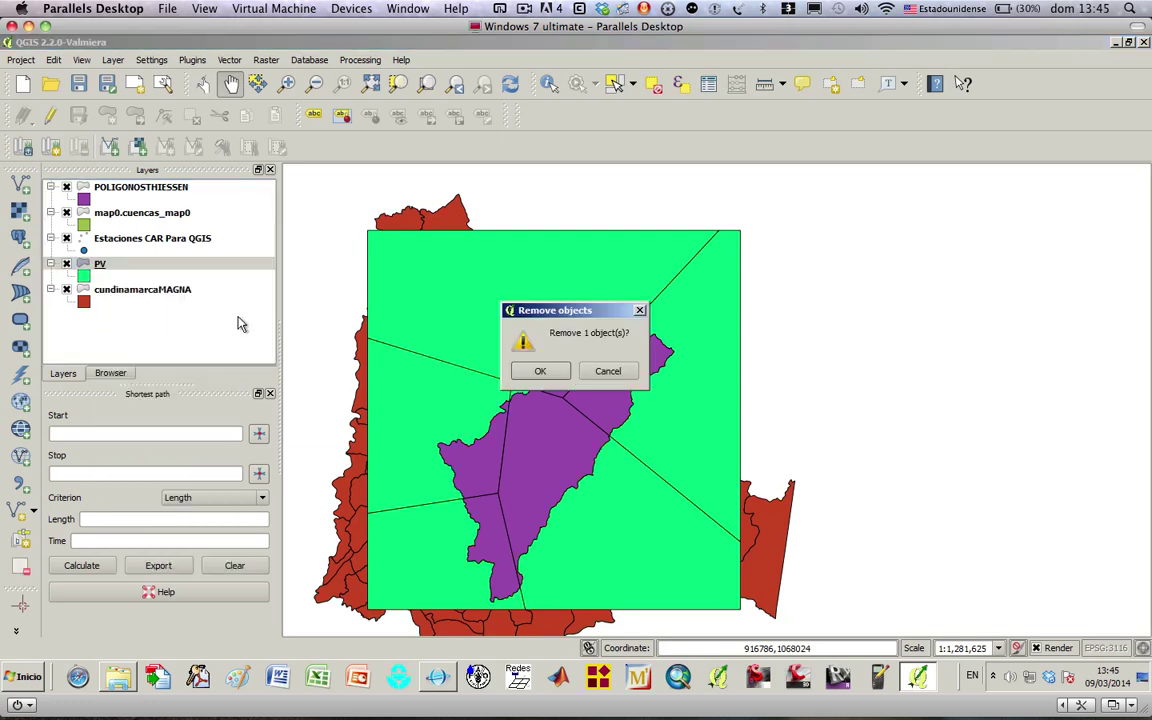
left_click(538, 371)
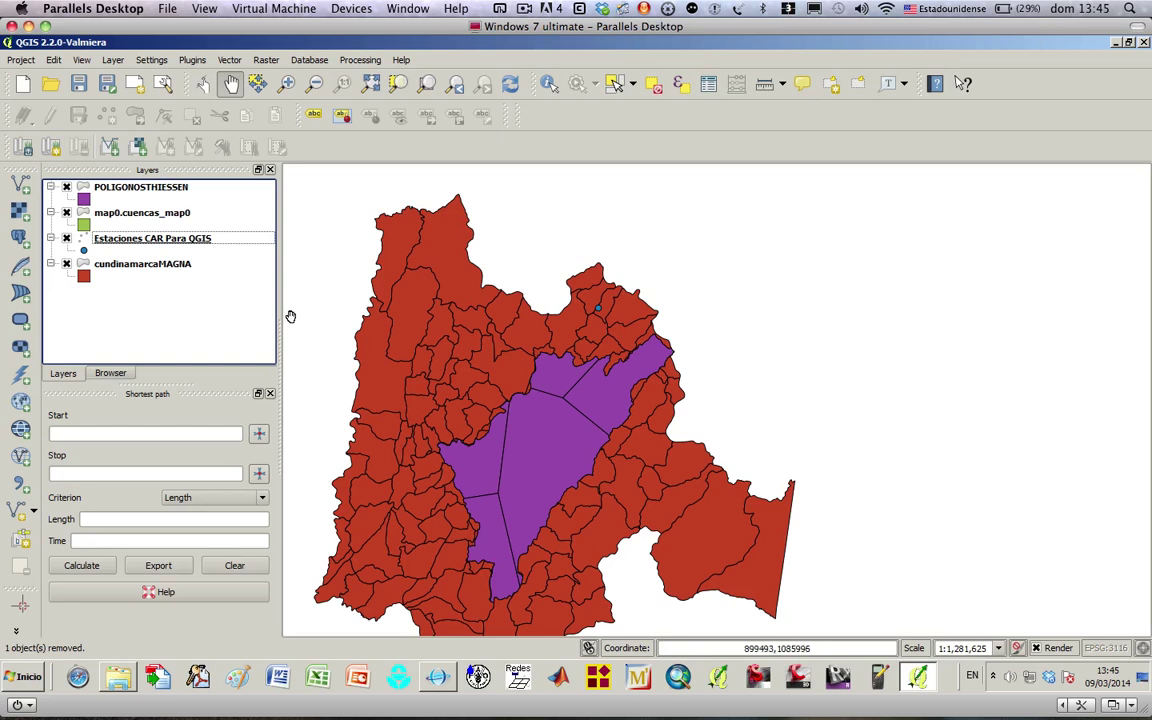
left_click_drag(135, 240, 137, 191)
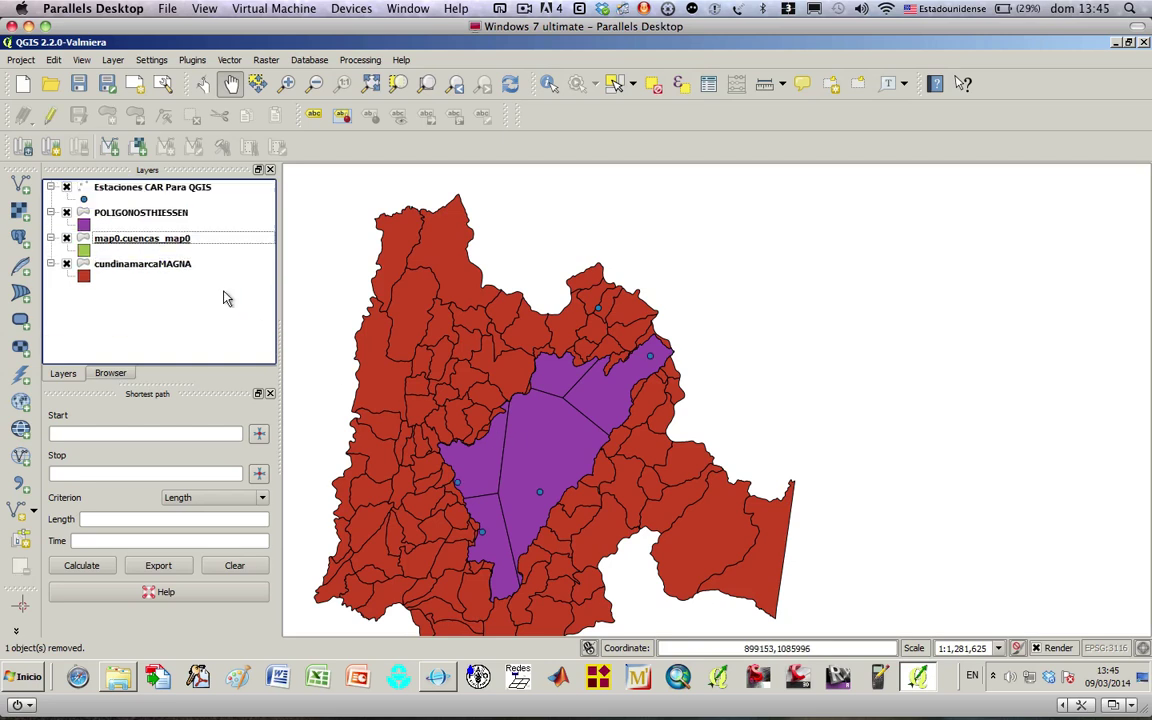
left_click_drag(526, 462, 545, 371)
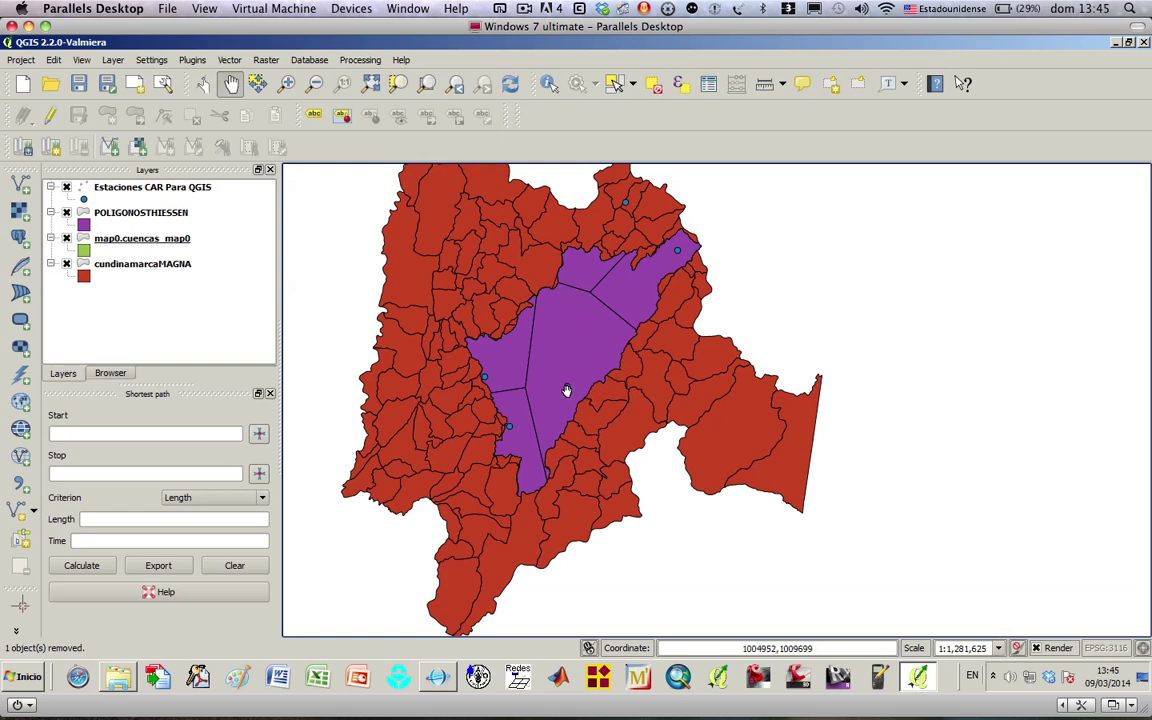
- Open the attribute table of the POLIGONOSTHIESSEN layer and enable editing on it
left_click(143, 220)
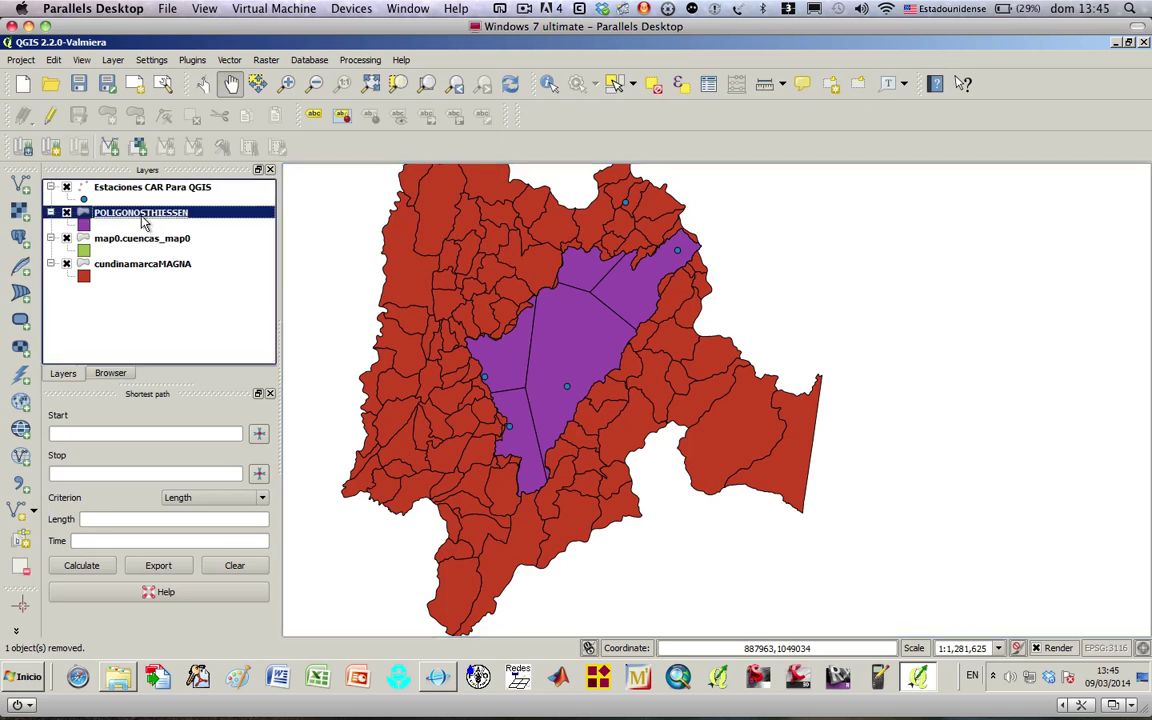
right_click(145, 222)
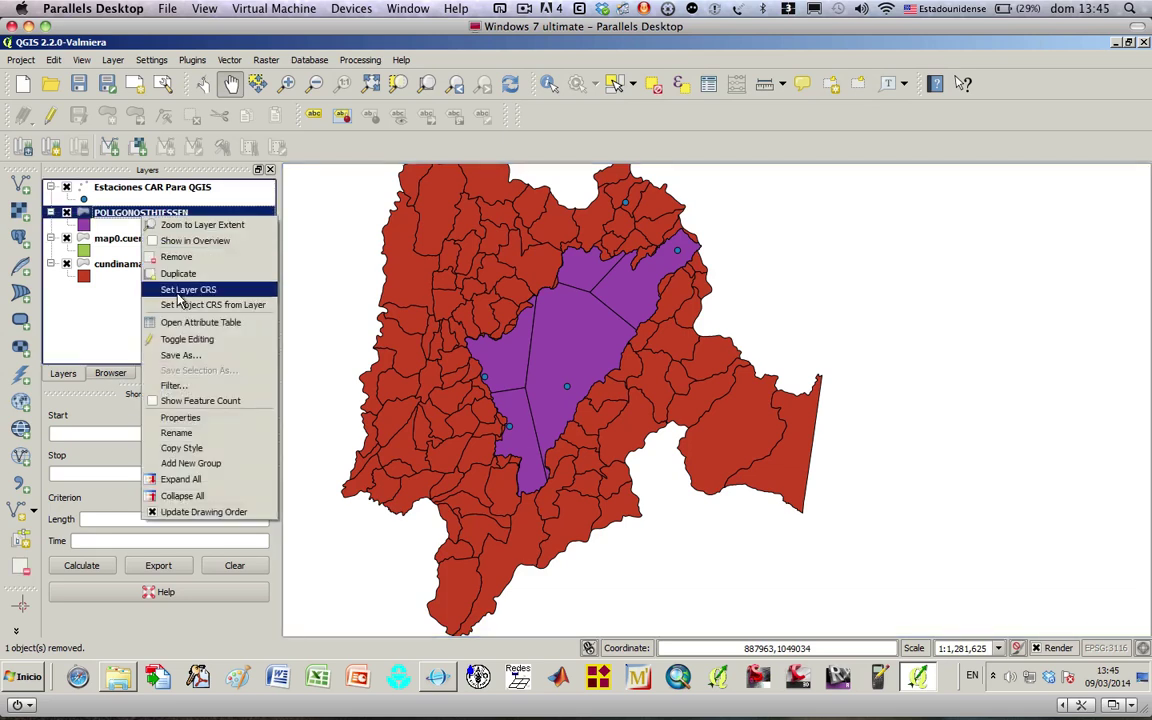
left_click(186, 326)
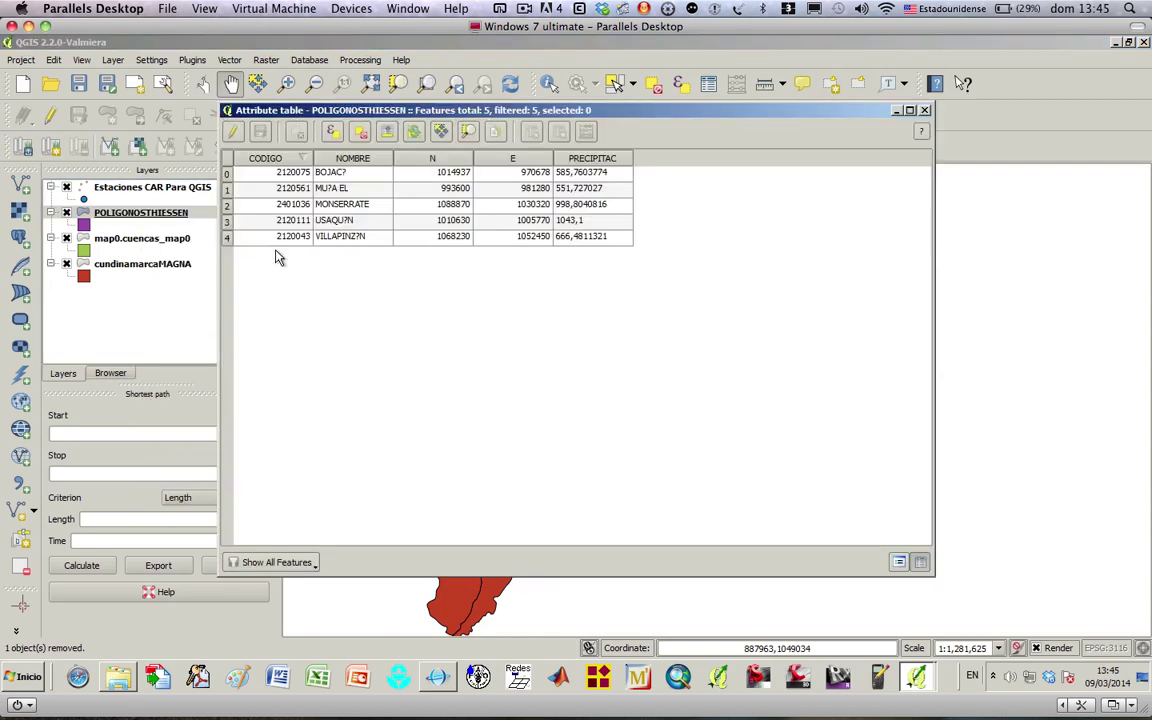
left_click_drag(384, 118, 514, 187)
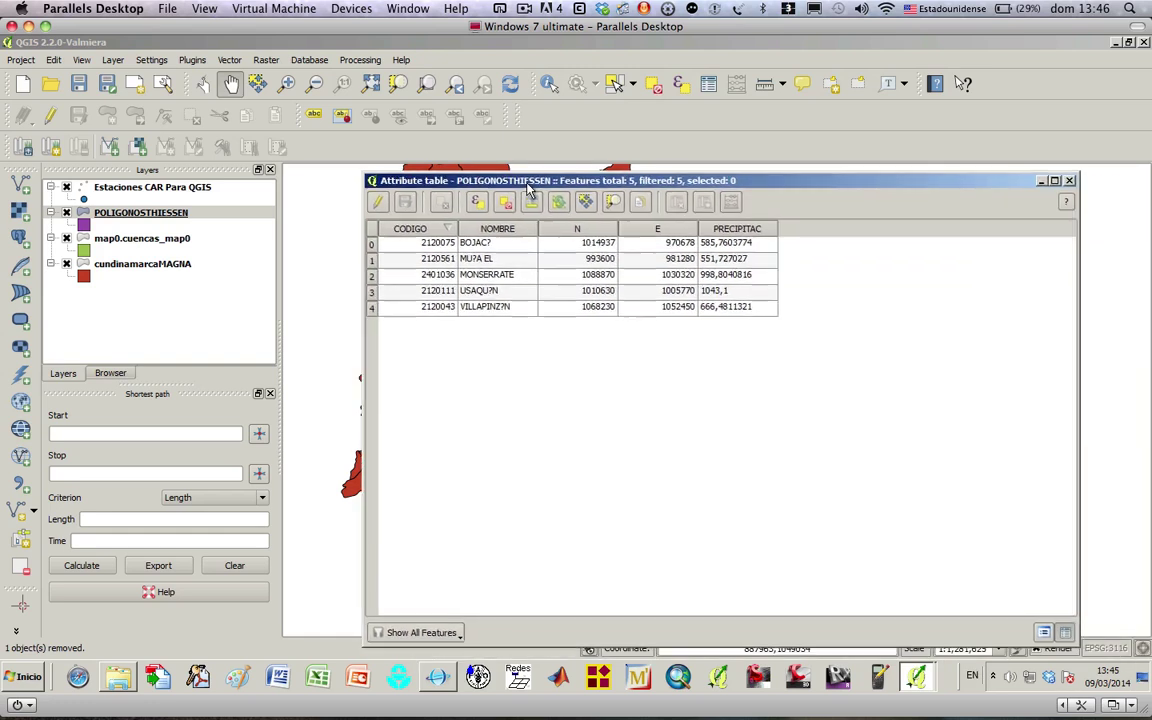
left_click(381, 208)
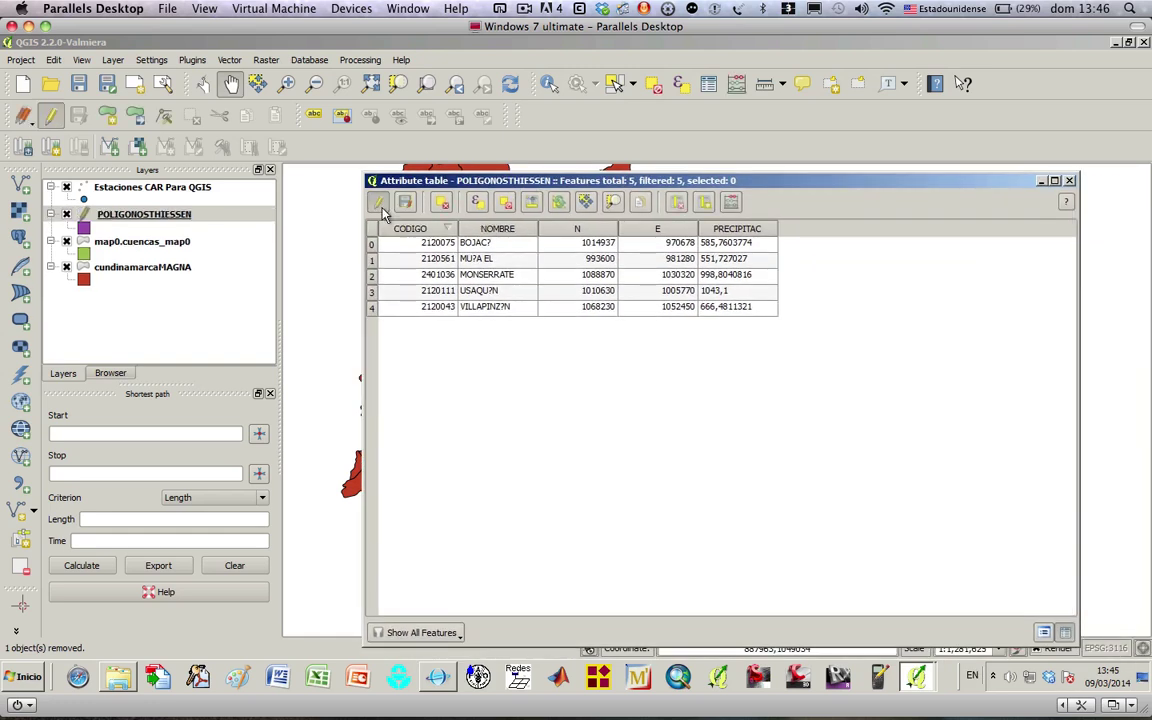
left_click_drag(525, 180, 860, 190)
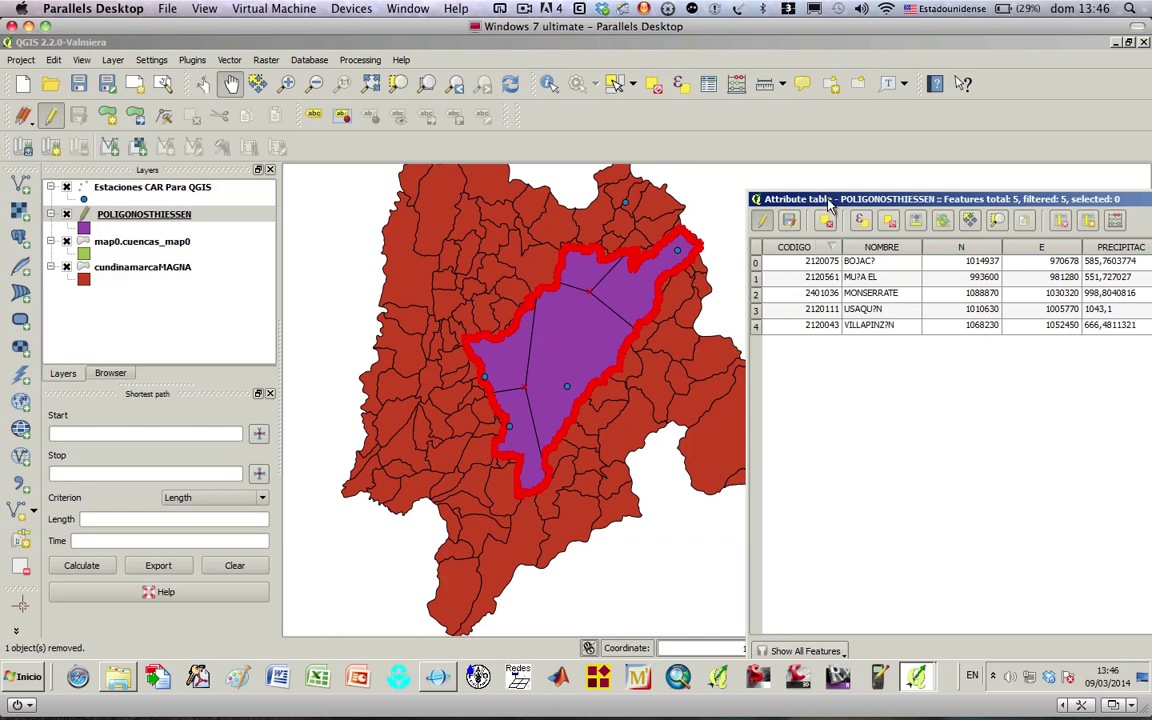
left_click_drag(748, 190, 393, 204)
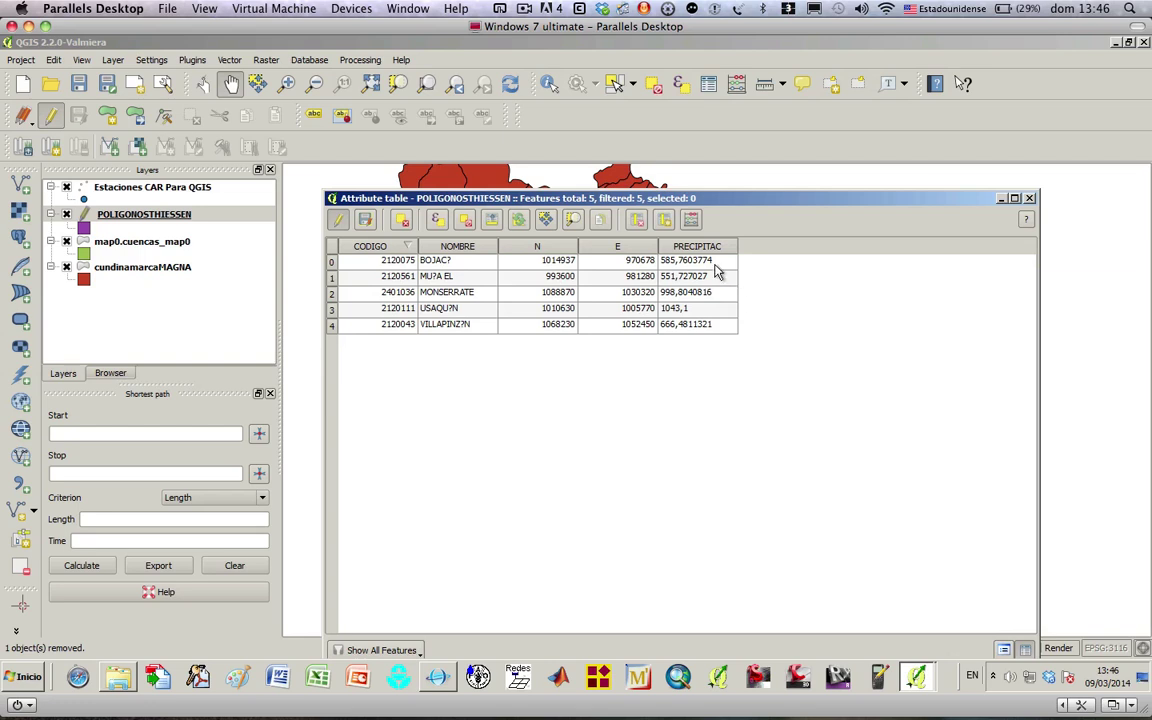
- Add a column named AREA to the POLIGONOSTHIESSEN table, as a decimal number (real) with width 16 and precision 2
left_click(665, 222)
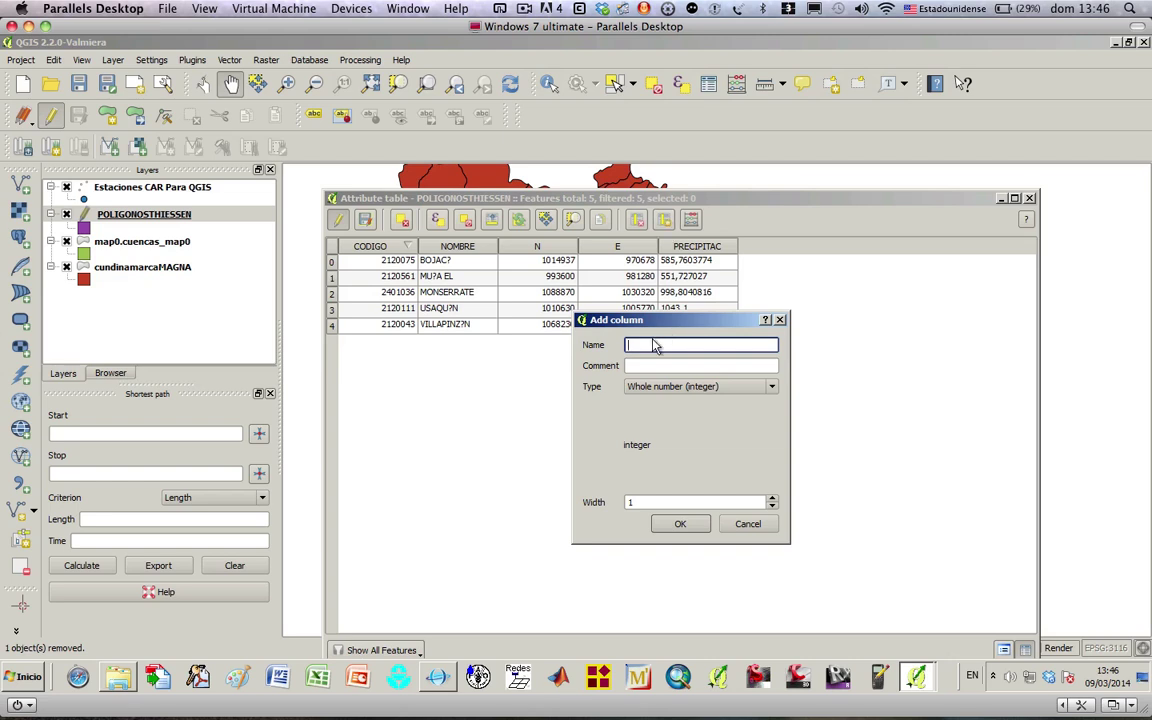
left_click(677, 388)
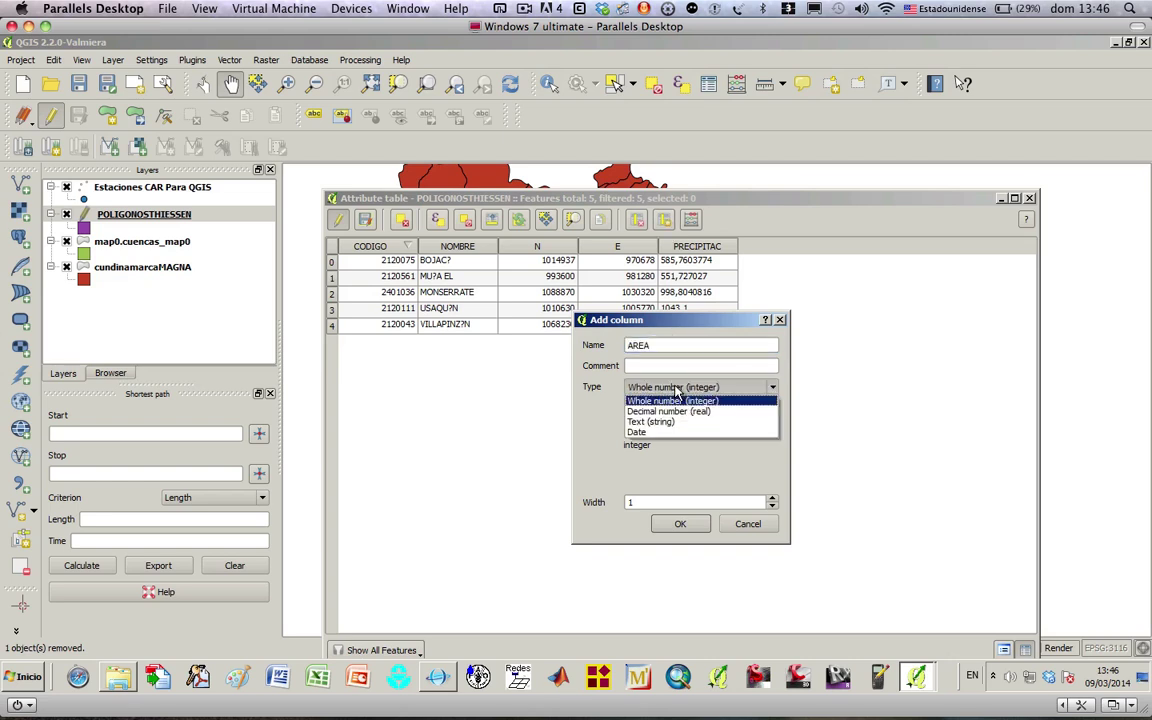
left_click(660, 412)
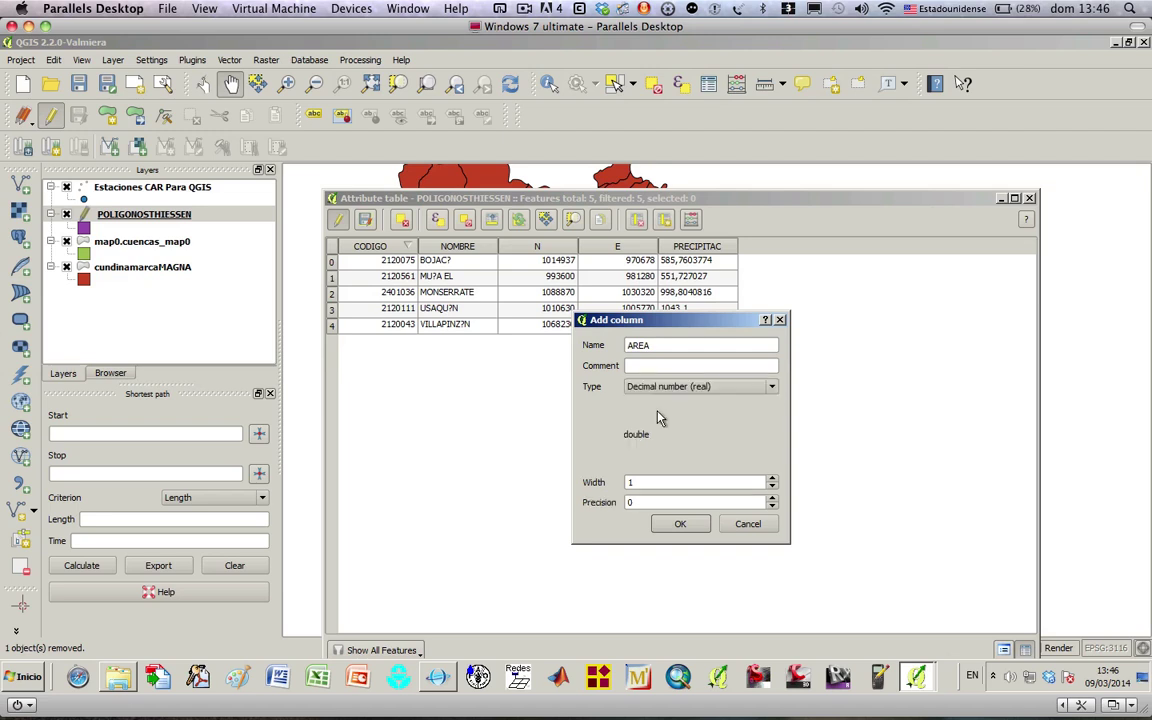
left_click(657, 483)
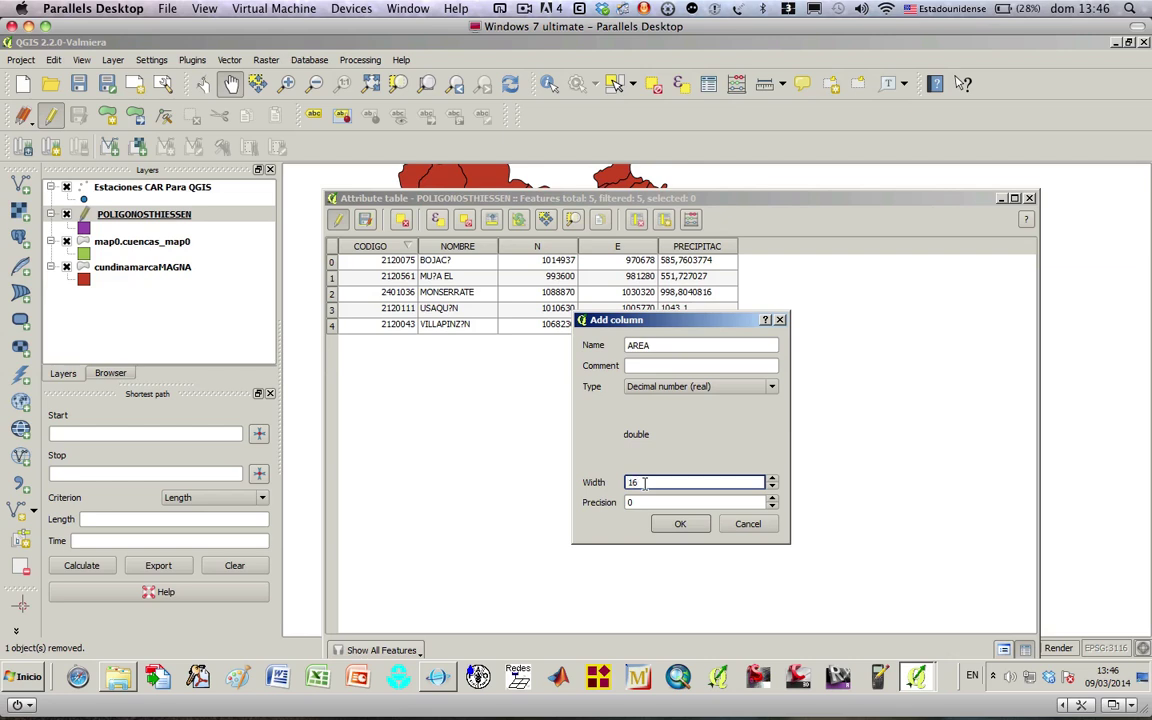
key("Tab")
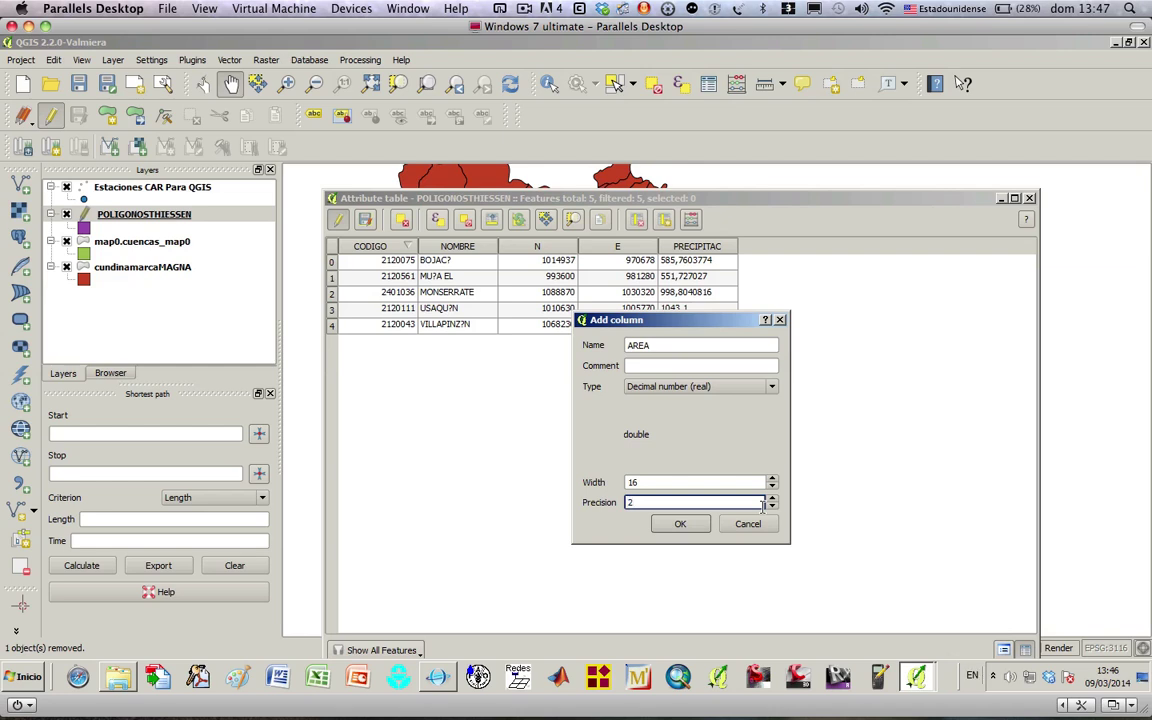
type("2")
left_click(679, 523)
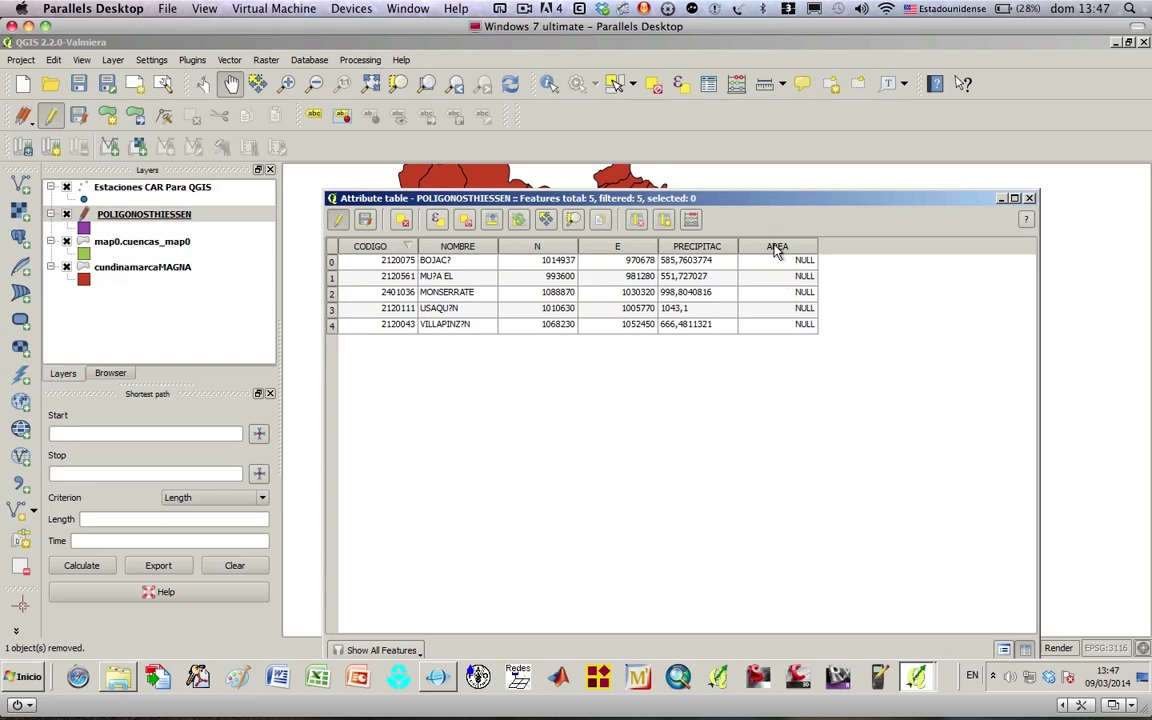
- Set up the field calculator to update the existing AREA field
left_click(692, 221)
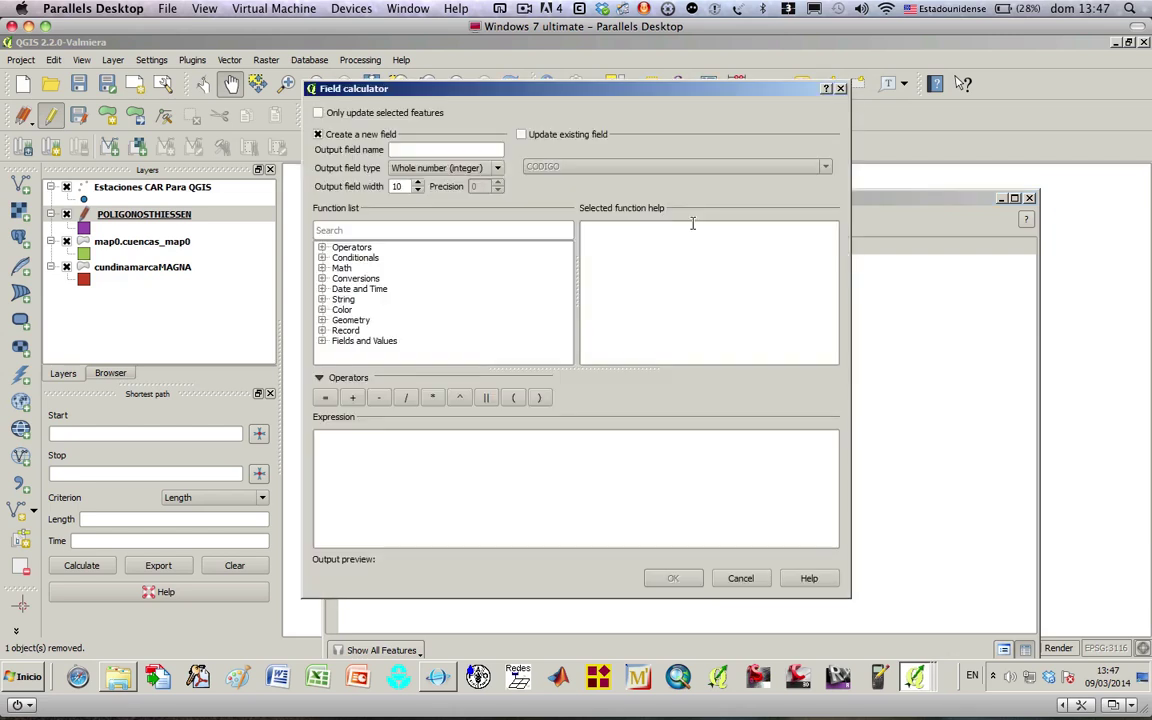
left_click_drag(535, 92, 700, 155)
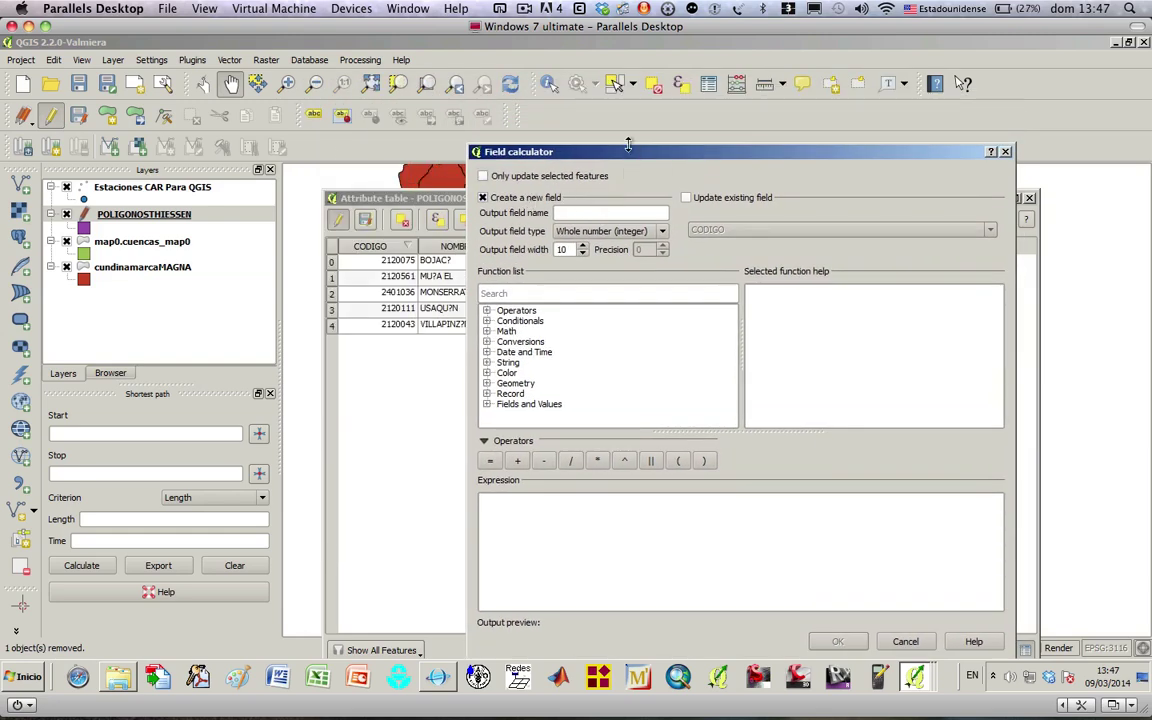
left_click_drag(626, 156, 609, 188)
left_click(670, 228)
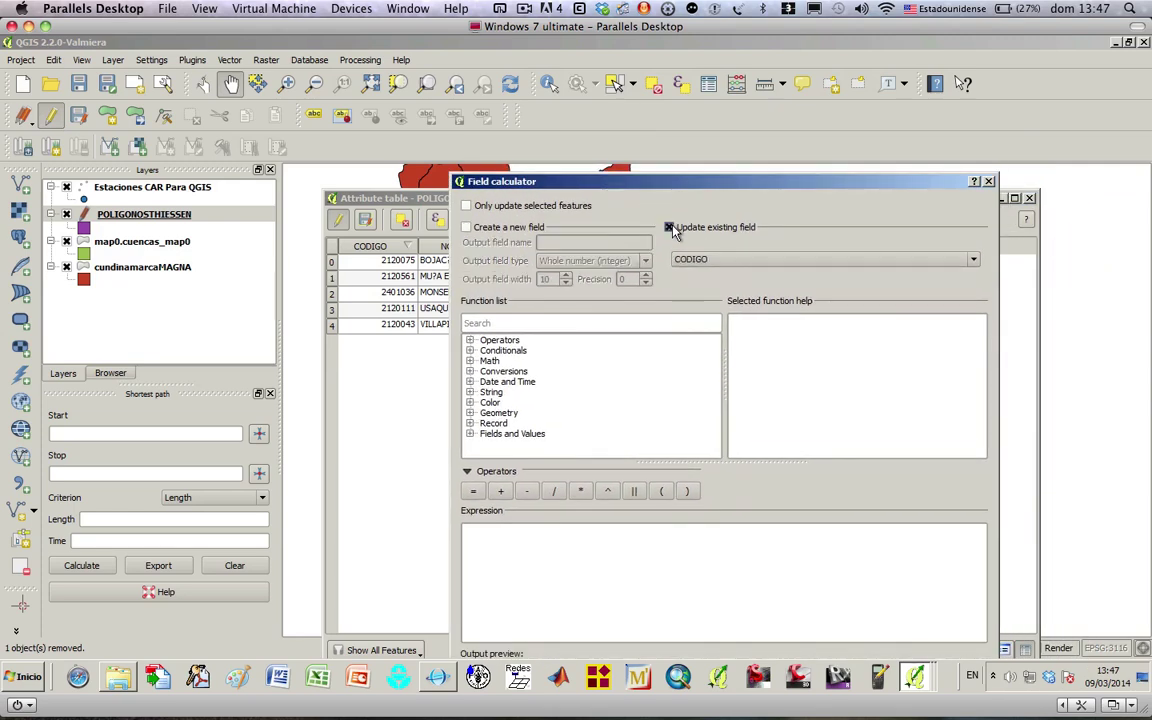
left_click(689, 259)
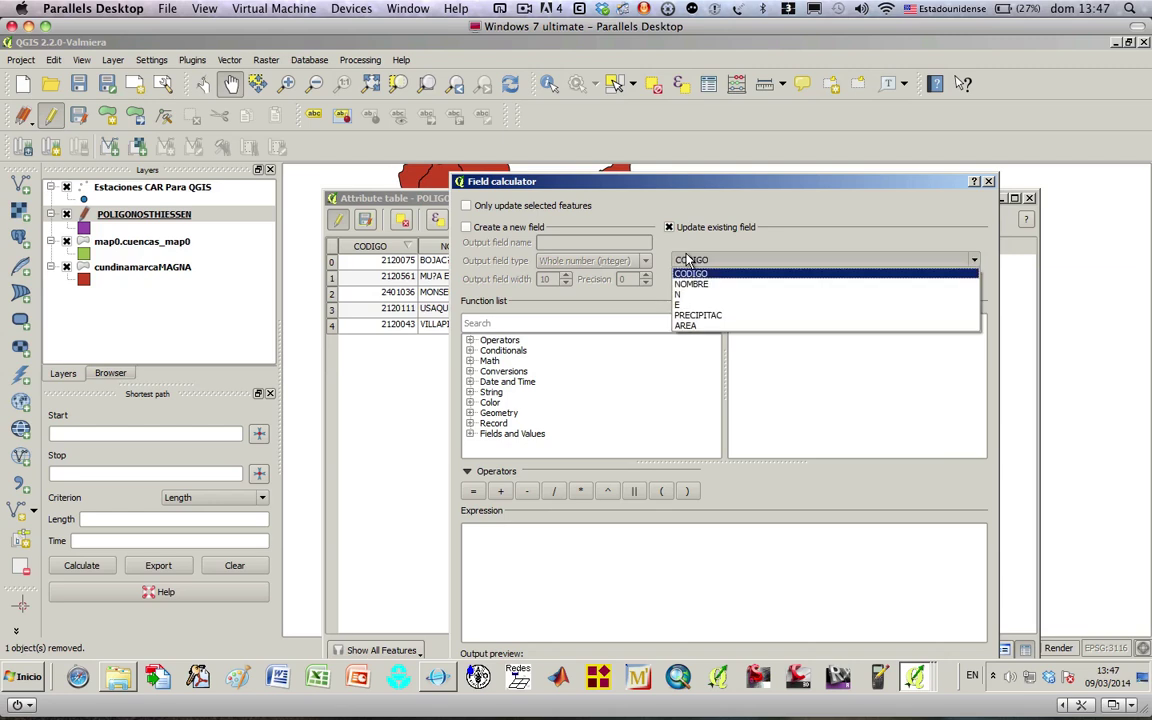
left_click(685, 327)
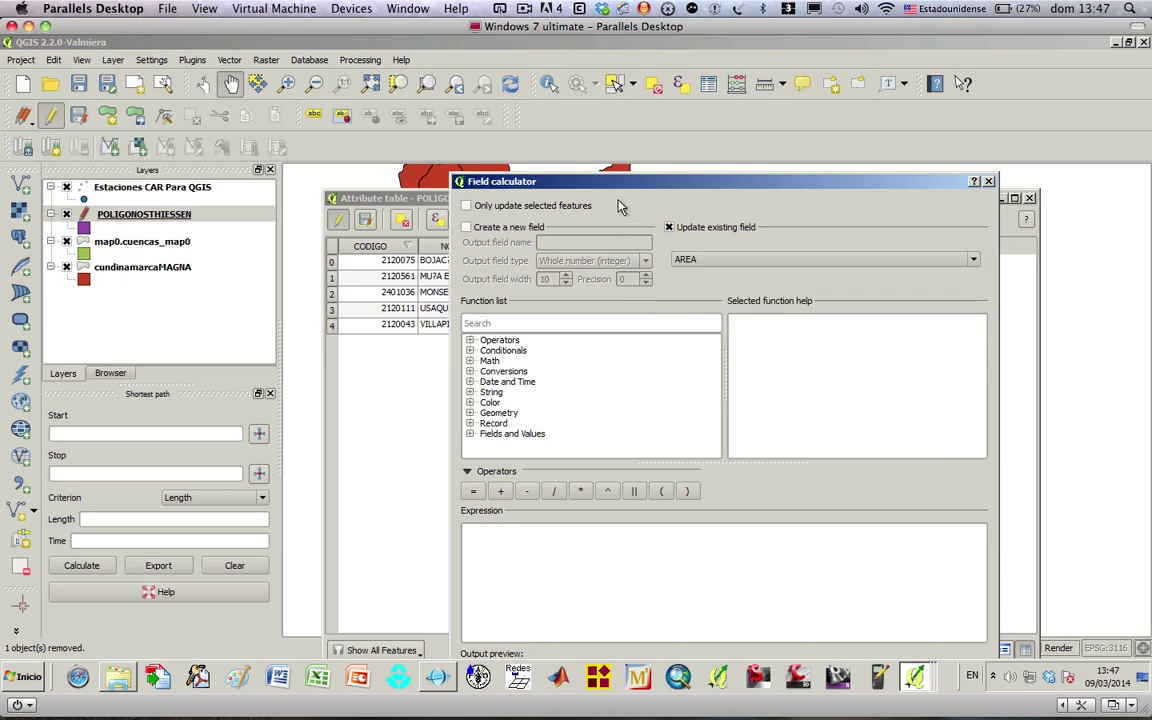
left_click_drag(612, 184, 607, 121)
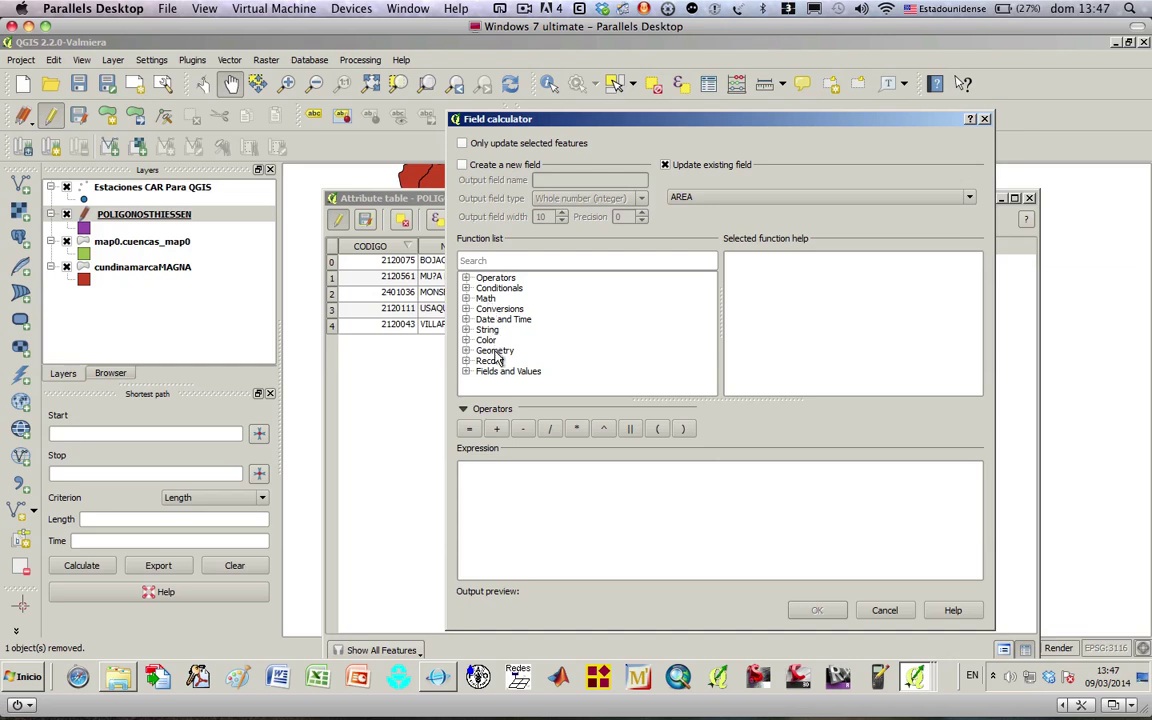
- Set the field calculator expression to the geometry function $area
left_click(466, 350)
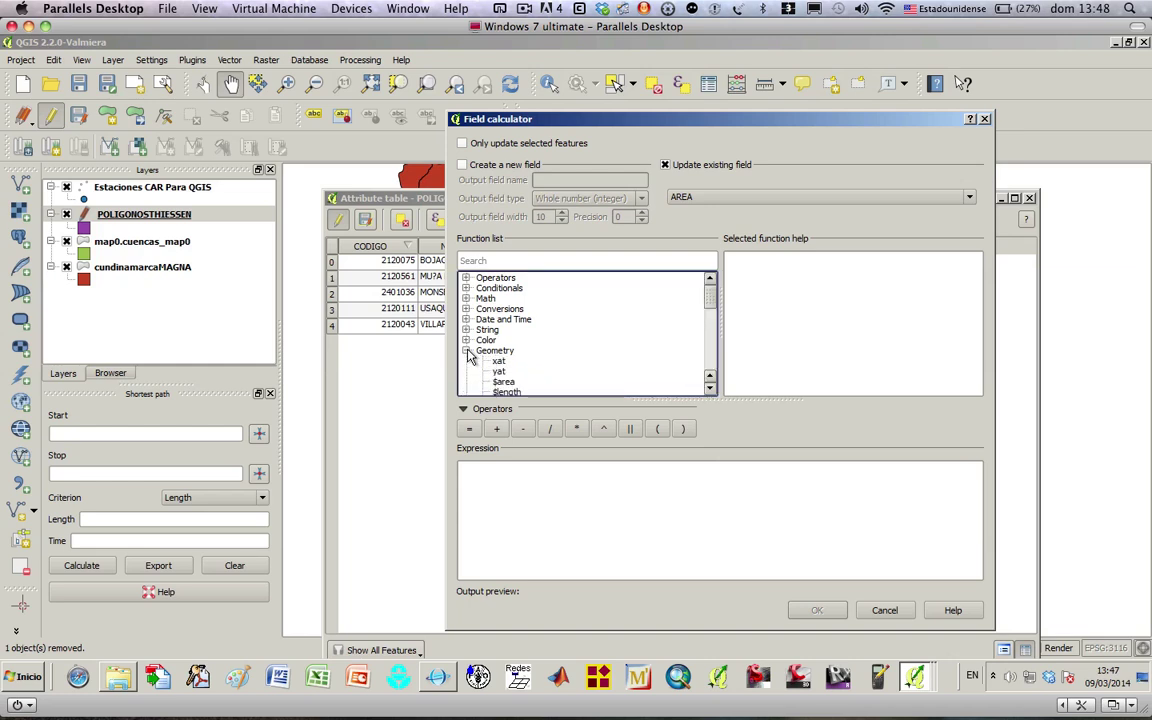
left_click(710, 388)
left_click(710, 388)
left_click(710, 388)
left_click(710, 388)
left_click(710, 388)
left_click(710, 388)
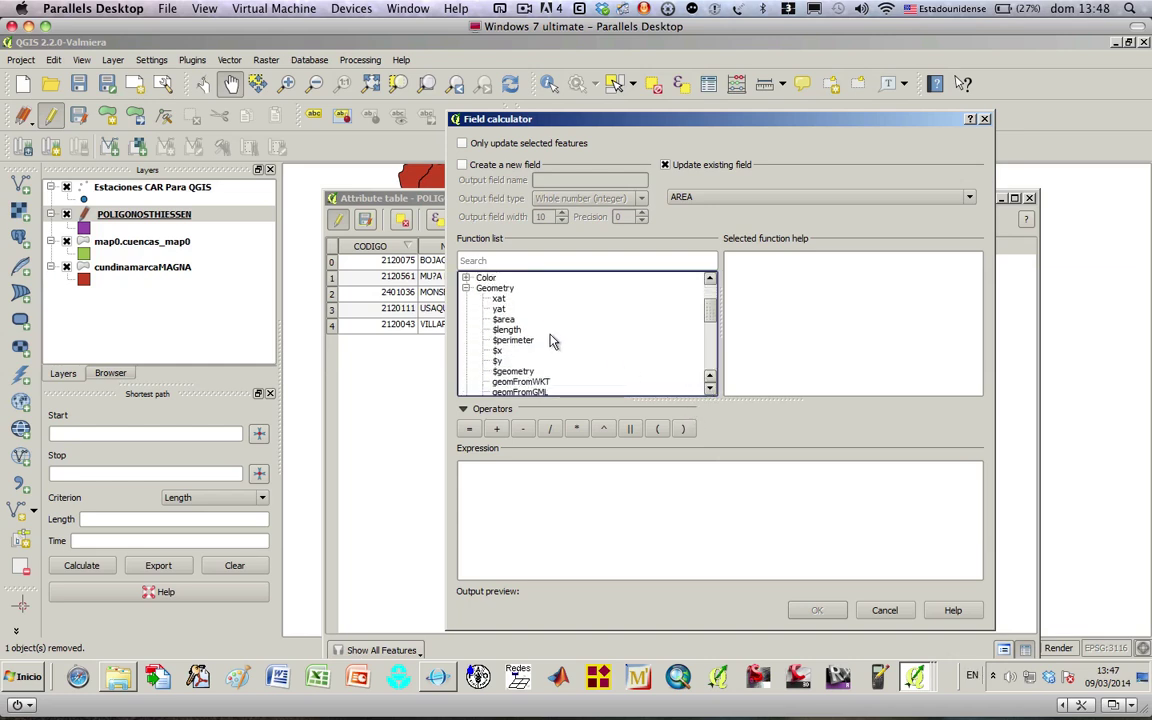
left_click(506, 321)
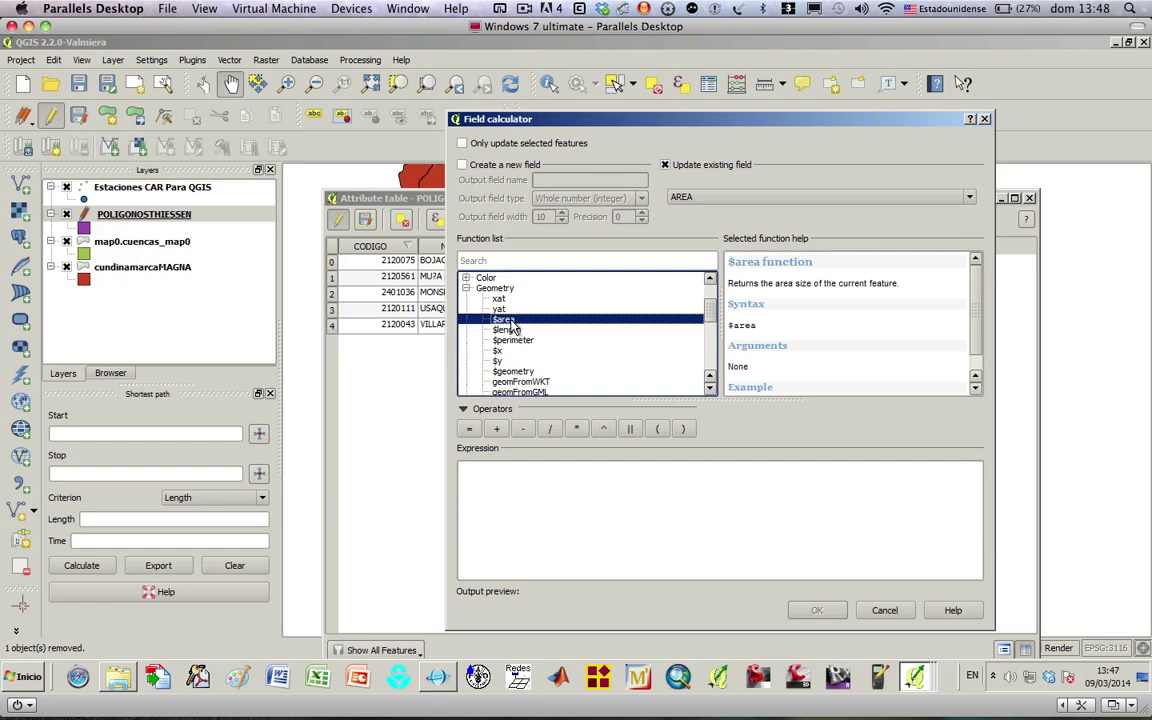
double_click(515, 321)
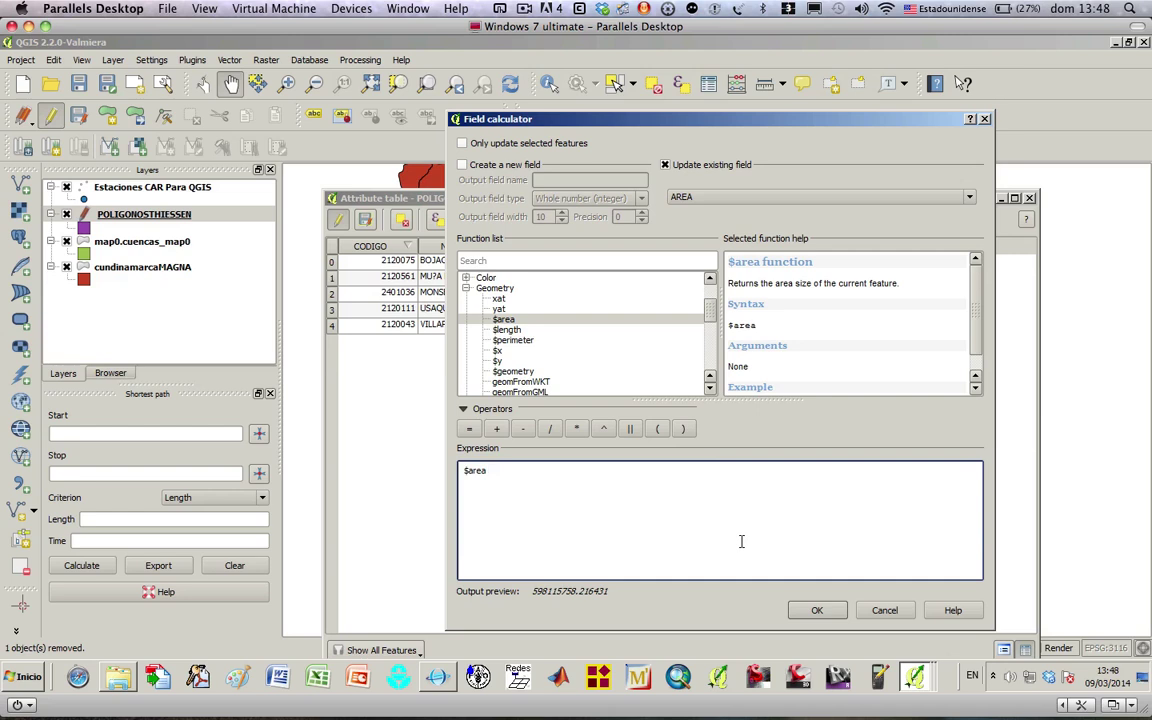
- Run the area calculation on the AREA field, select the USAQUÉN record to locate its polygon on the map, and close the table
left_click(811, 611)
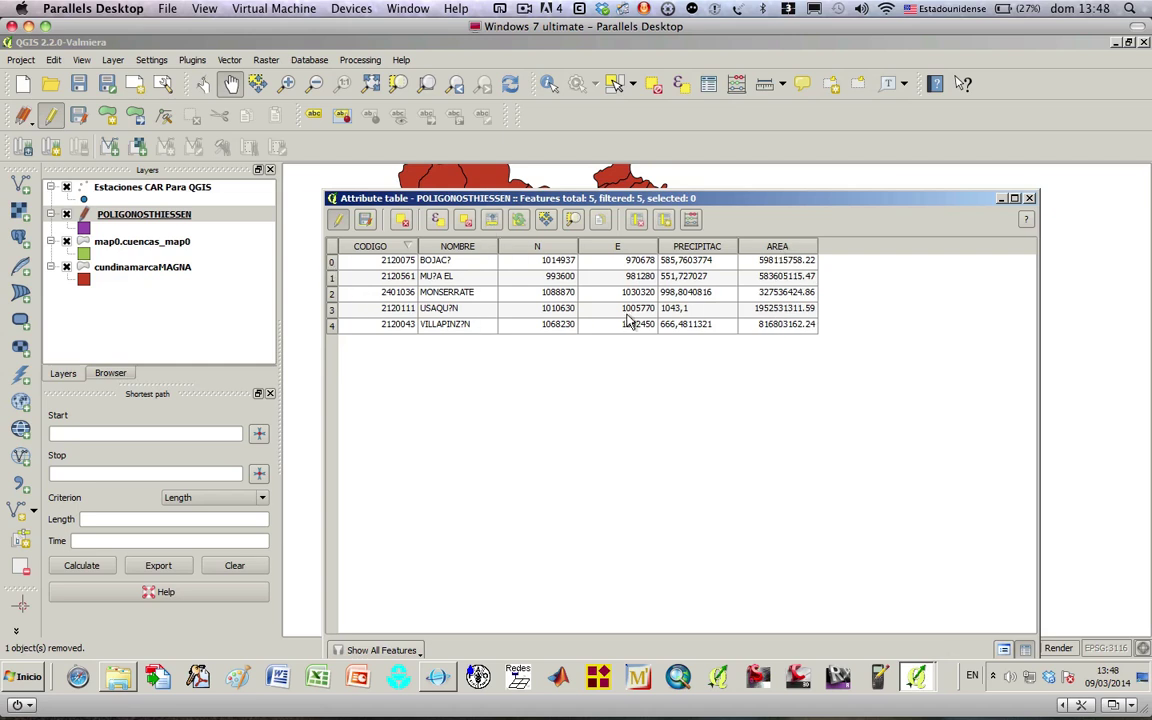
left_click(332, 310)
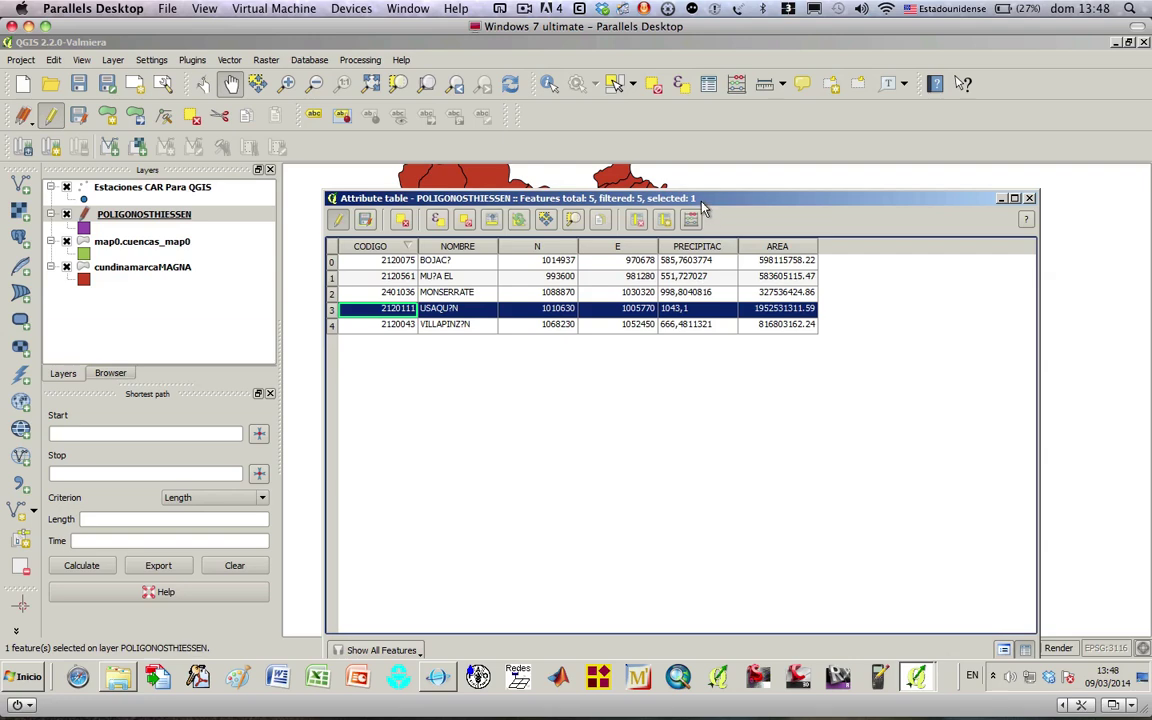
left_click_drag(701, 202, 1146, 203)
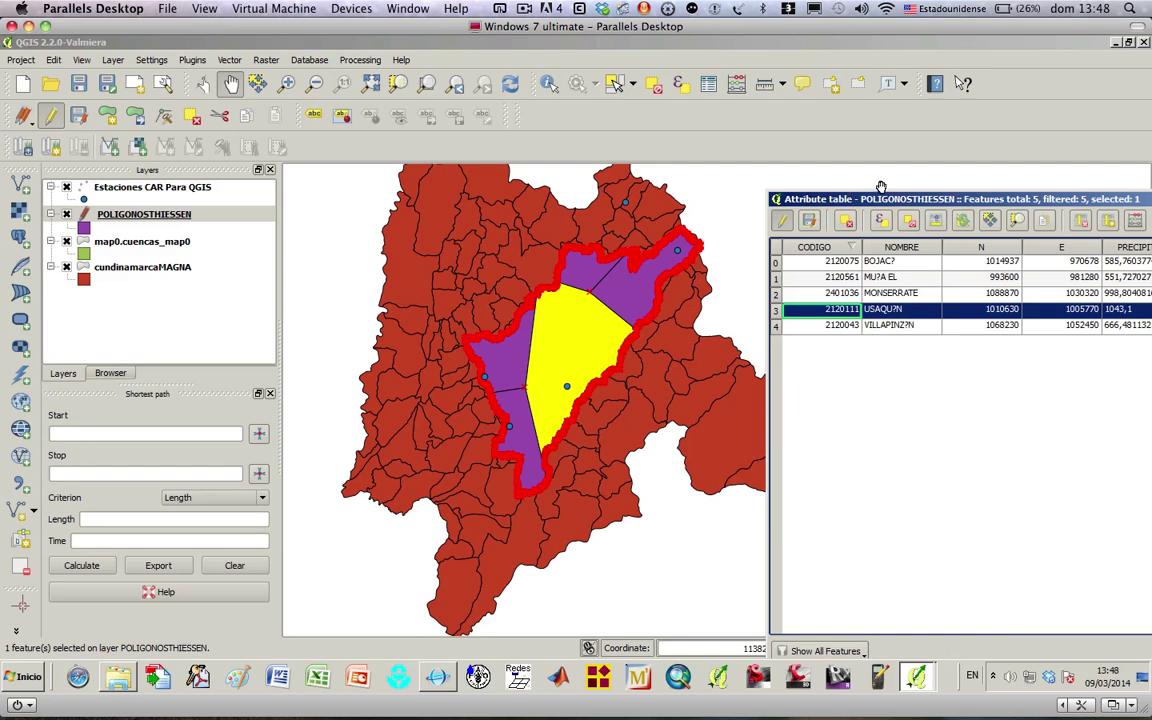
left_click_drag(873, 206, 437, 194)
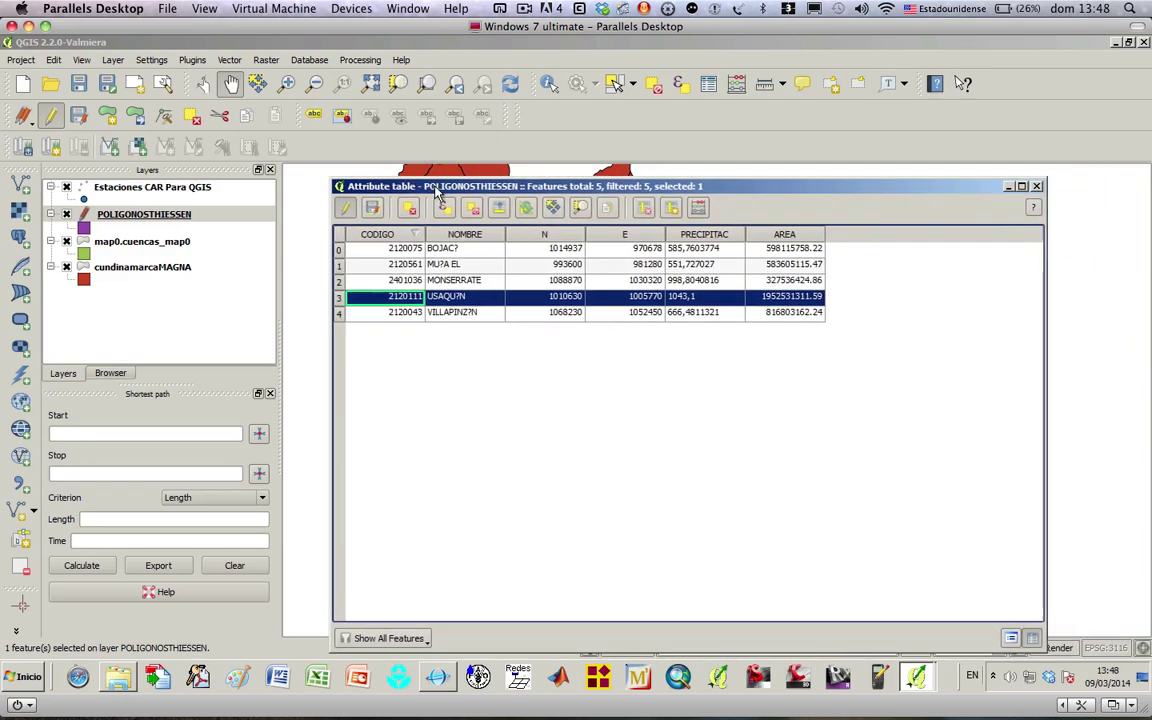
left_click(1036, 187)
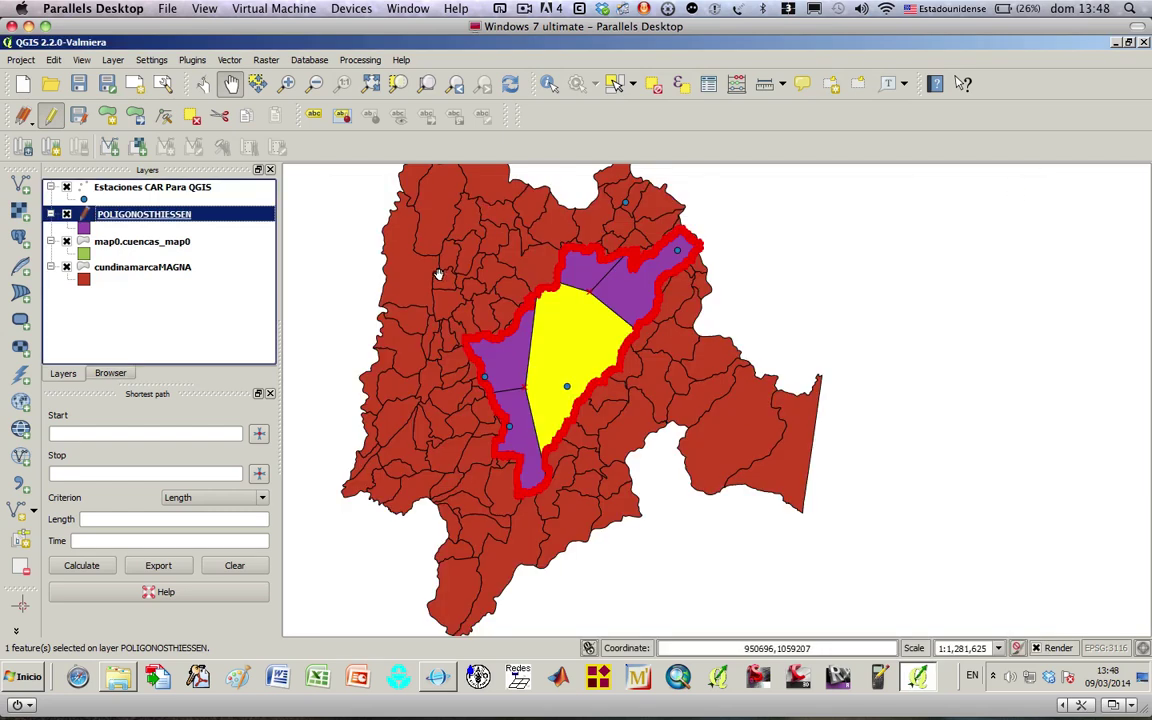
- Check the canvas units in the project properties
left_click(20, 60)
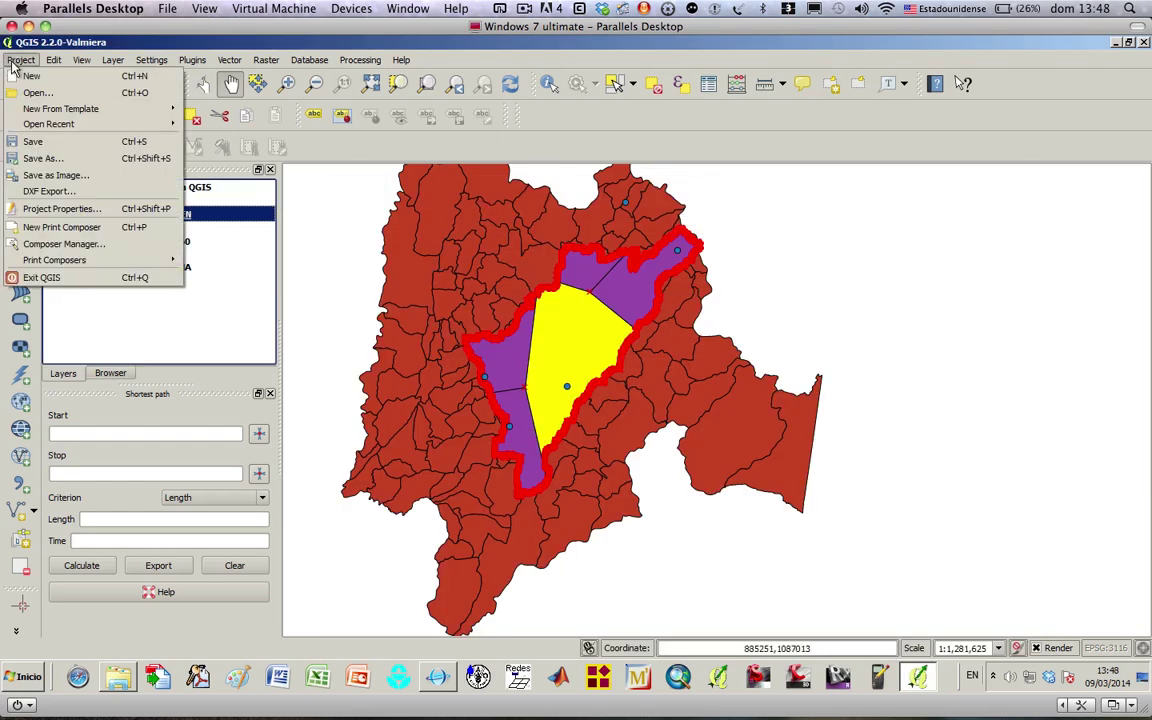
left_click(68, 209)
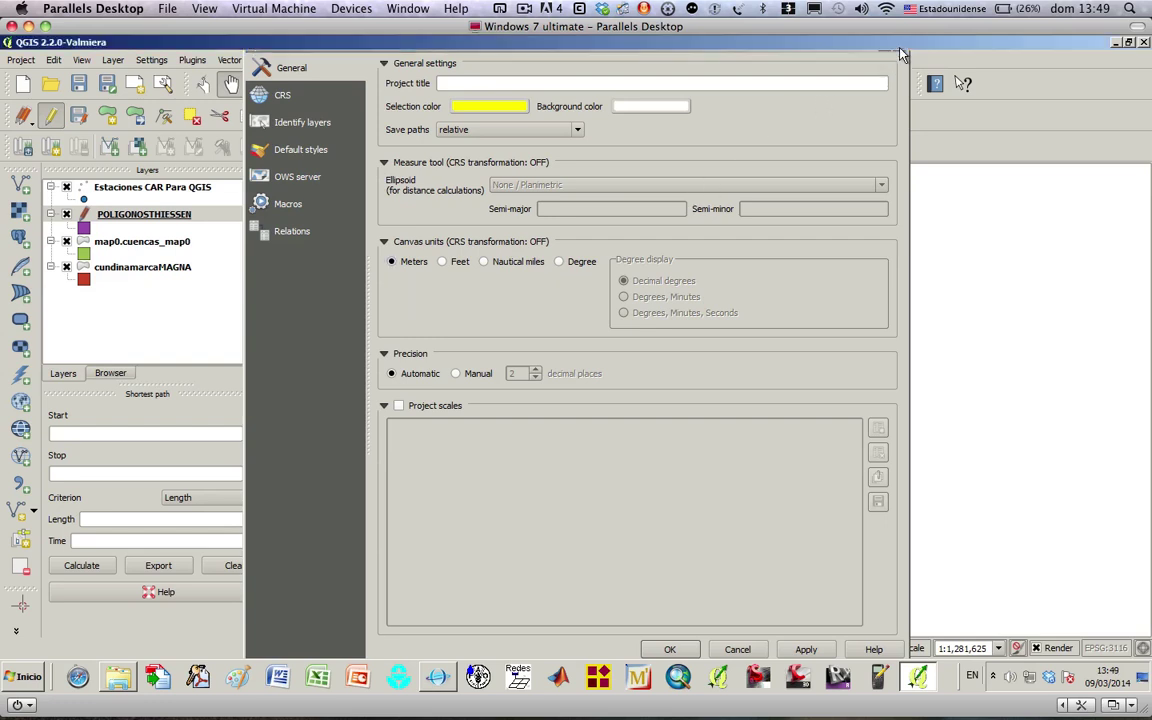
left_click(899, 45)
- Save the attribute edits of the POLIGONOSTHIESSEN layer and end its editing session
right_click(172, 218)
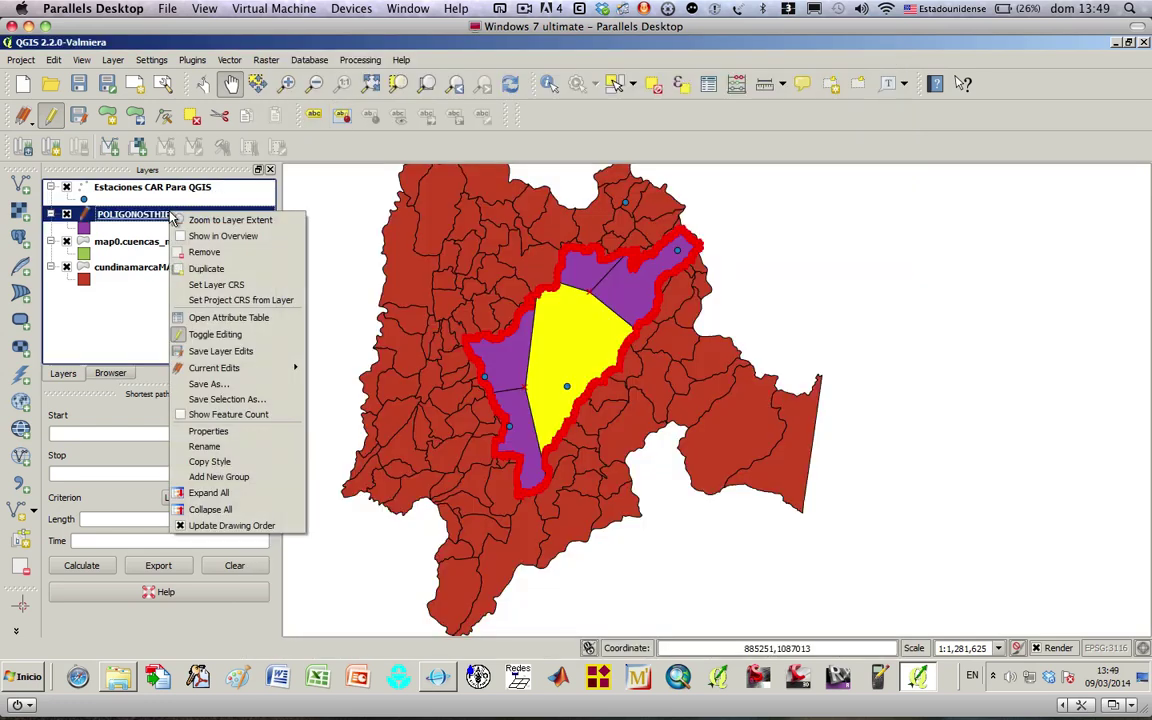
left_click(195, 244)
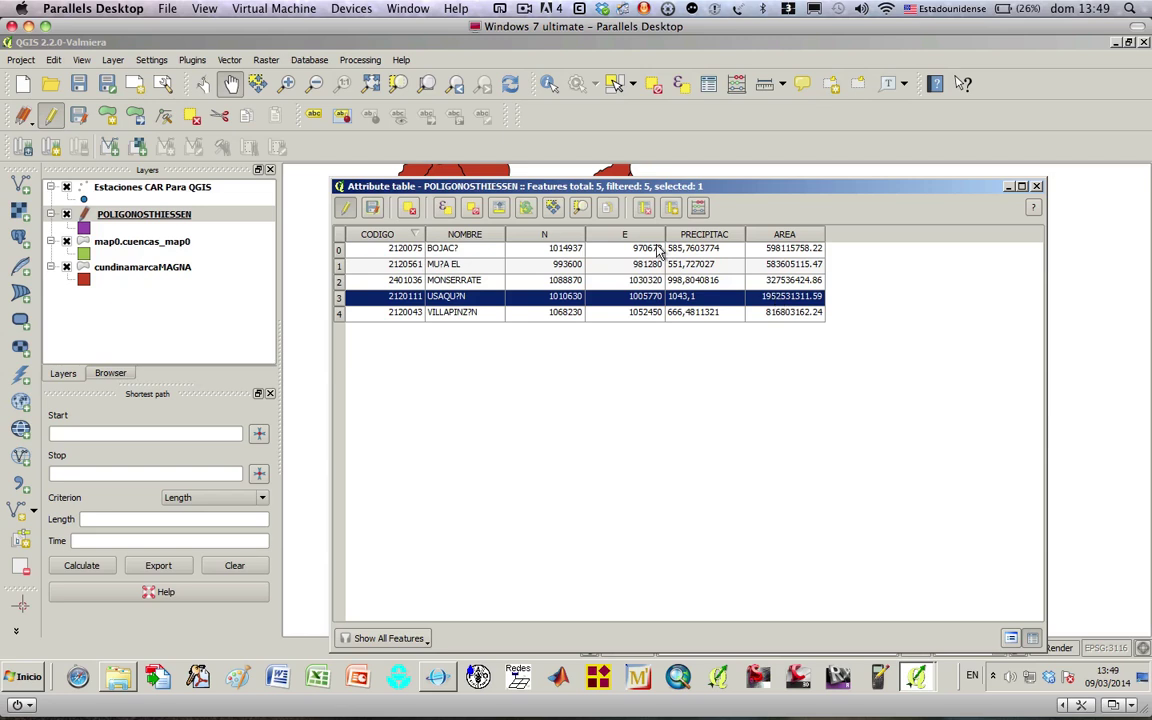
left_click(376, 209)
left_click_drag(442, 190, 676, 198)
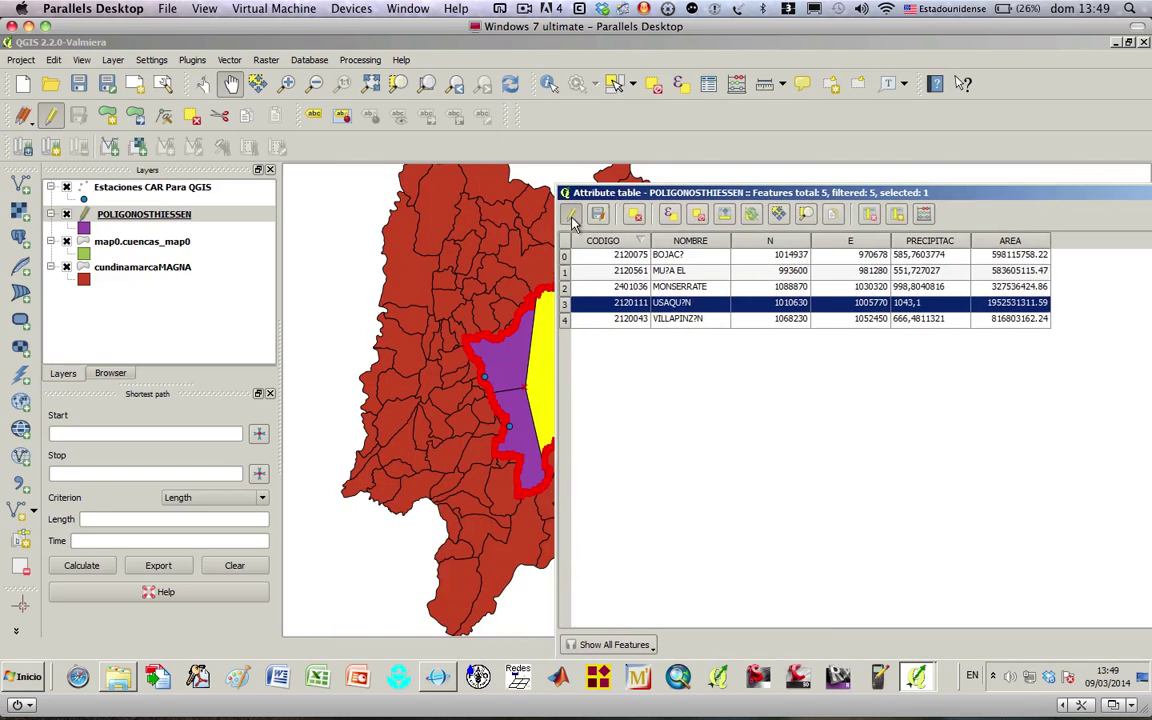
left_click(571, 216)
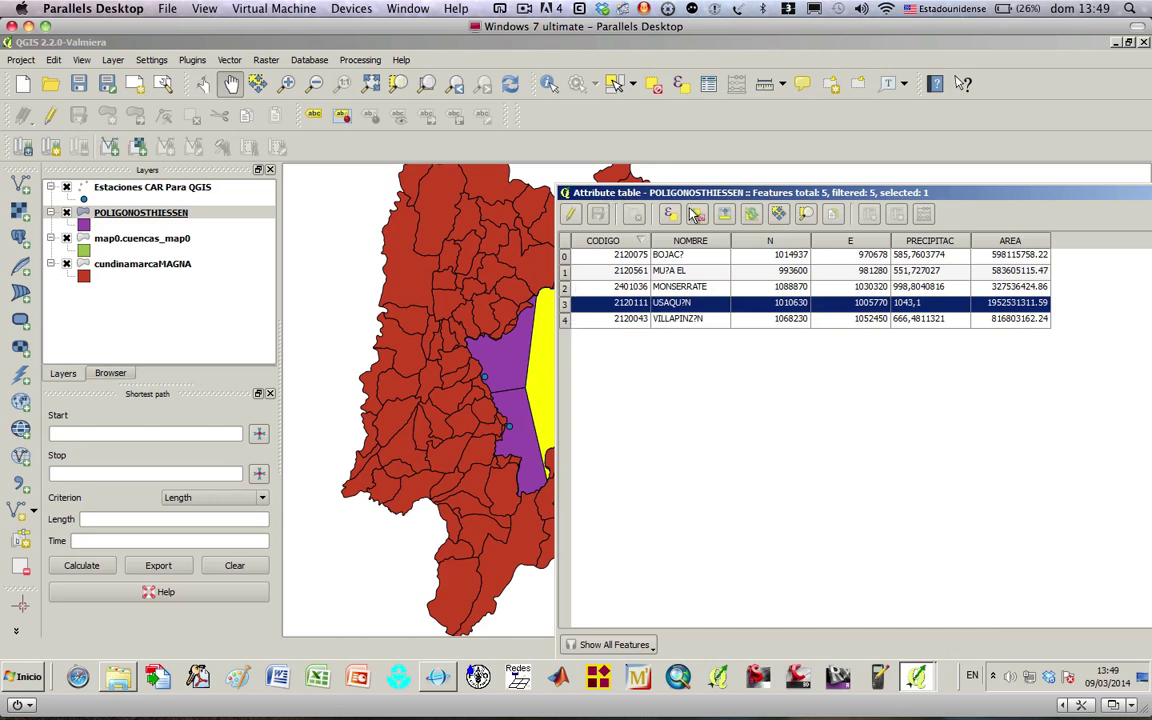
- Turn editing back on for the POLIGONOSTHIESSEN table, open the BOJACÁ station's CODIGO value for editing without changing it, and close the table
left_click_drag(778, 197, 575, 197)
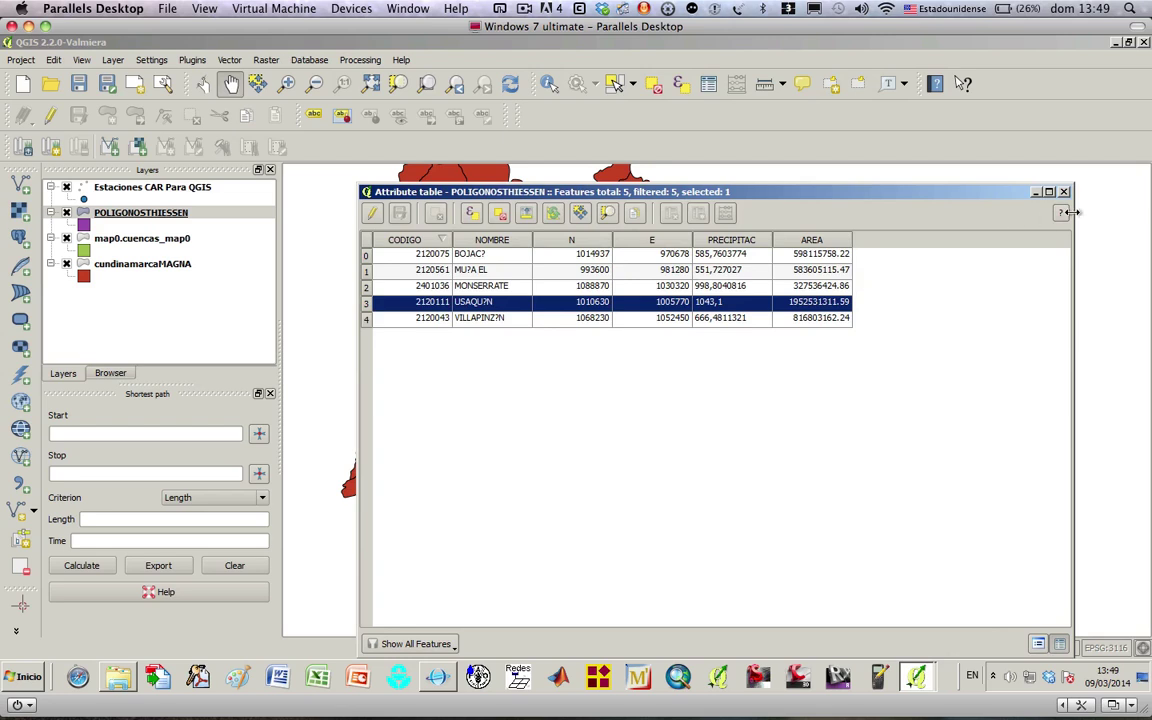
left_click(640, 287)
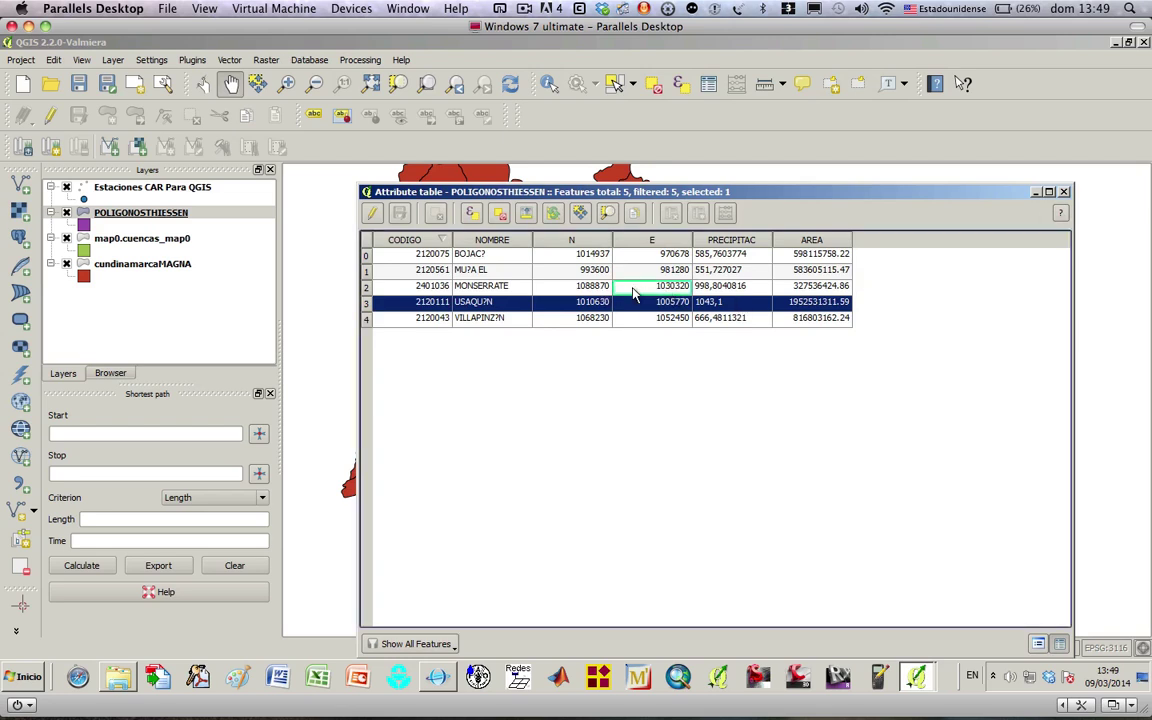
left_click(371, 212)
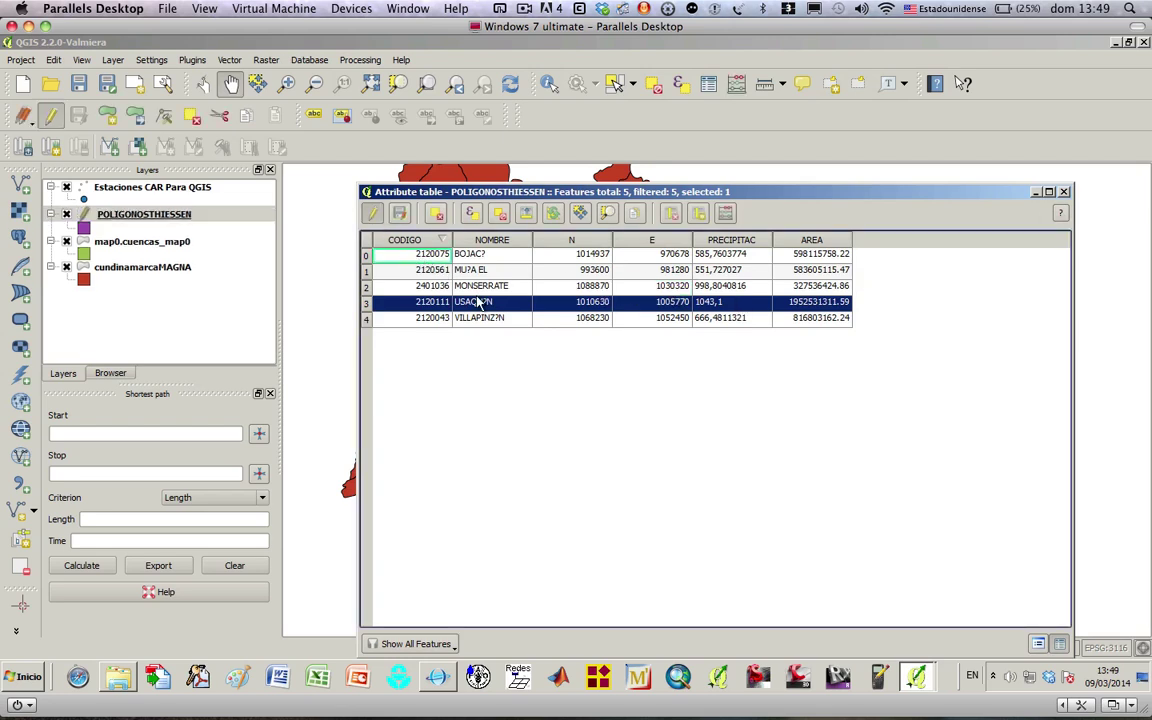
double_click(403, 254)
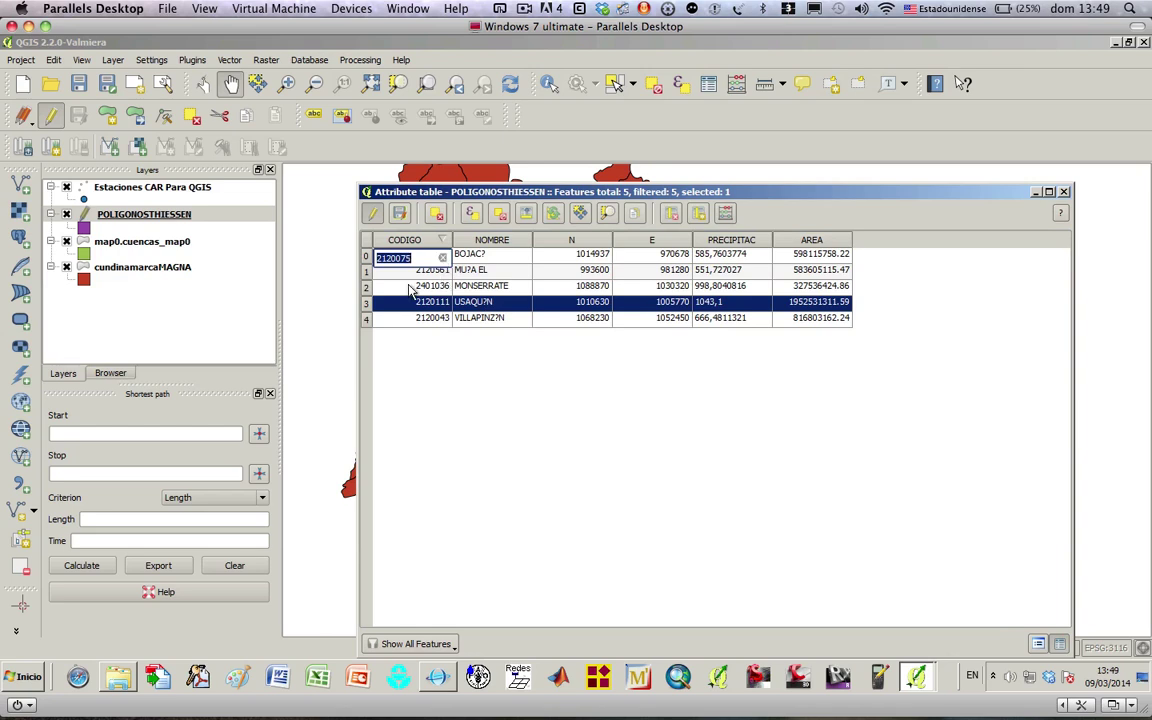
left_click(410, 287)
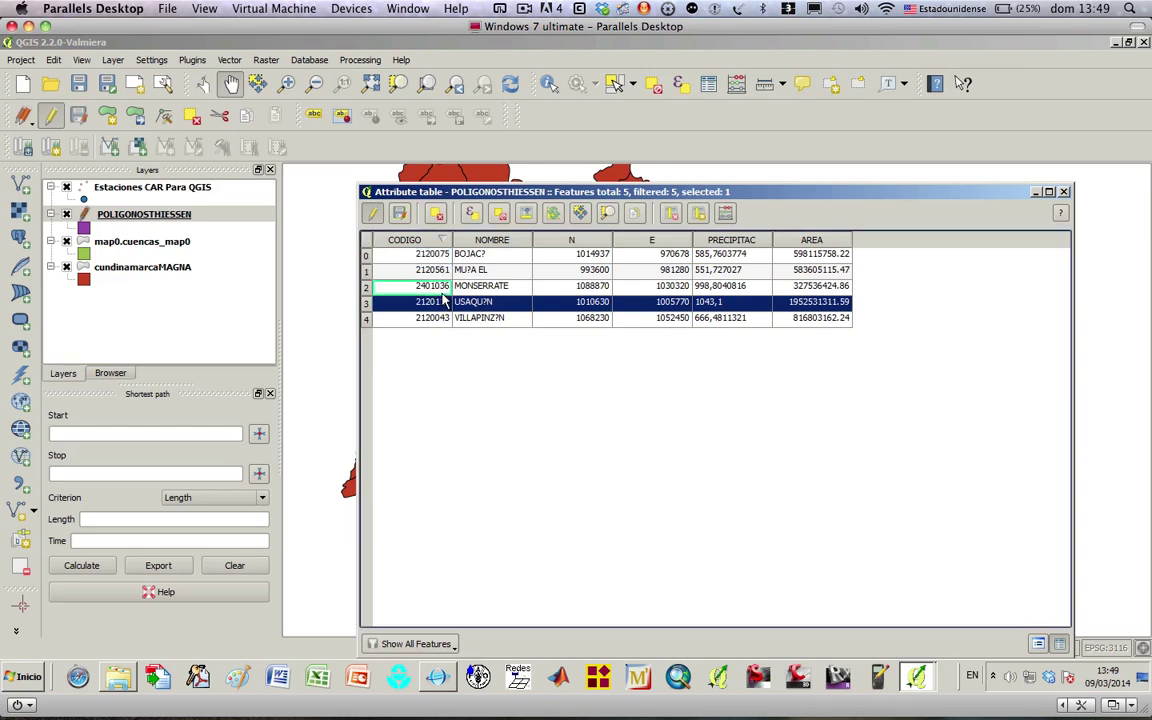
left_click(1064, 191)
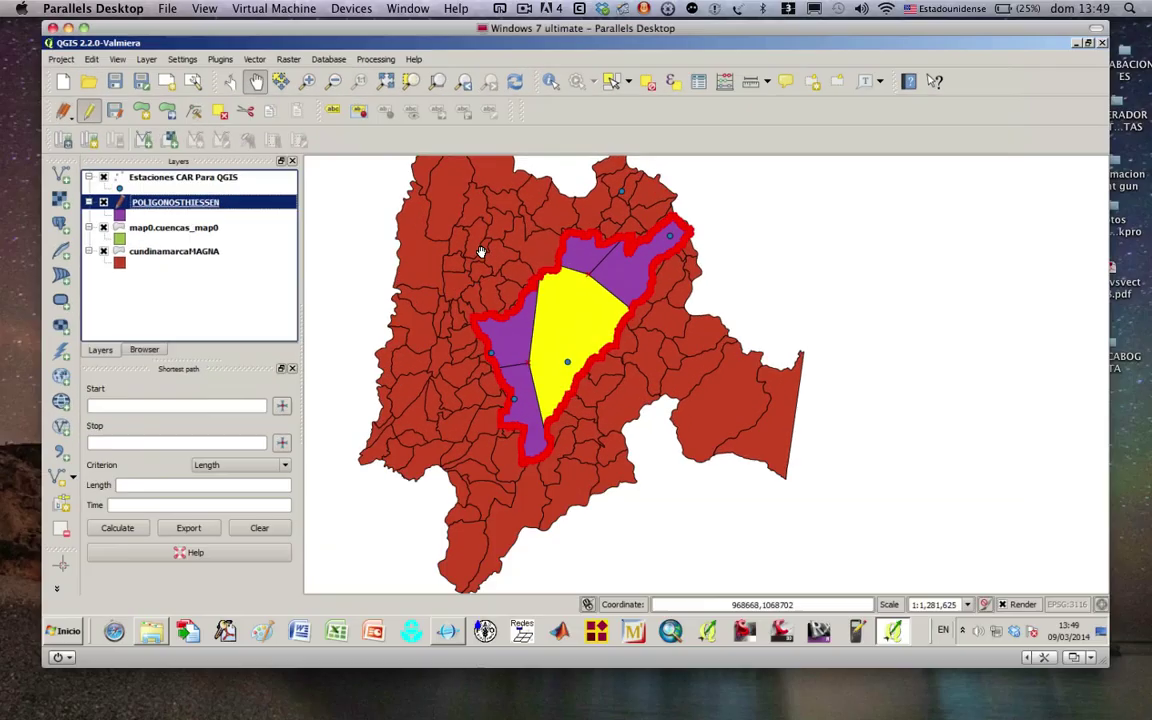
- Switch to Finder and open the Solucion punto 02 workbook from the Material solucion punto 02-Excel folder in Excel
key("super+Tab")
key("super+Tab")
key("super+Tab")
key("super+Tab")
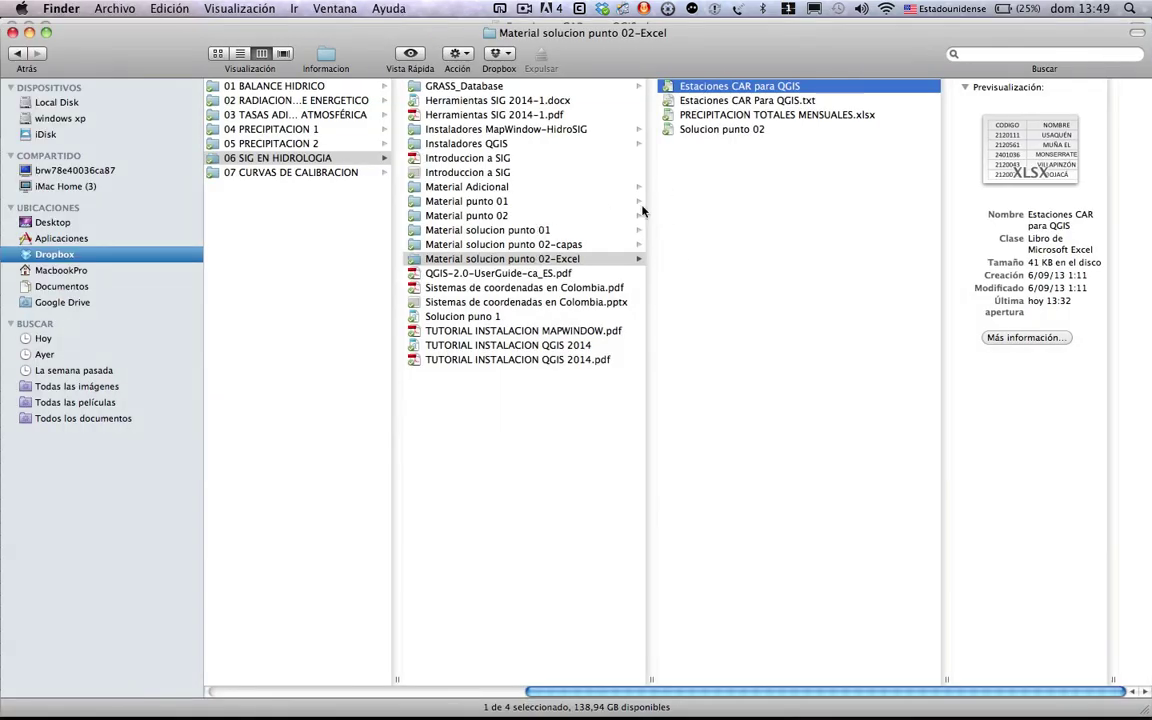
double_click(723, 133)
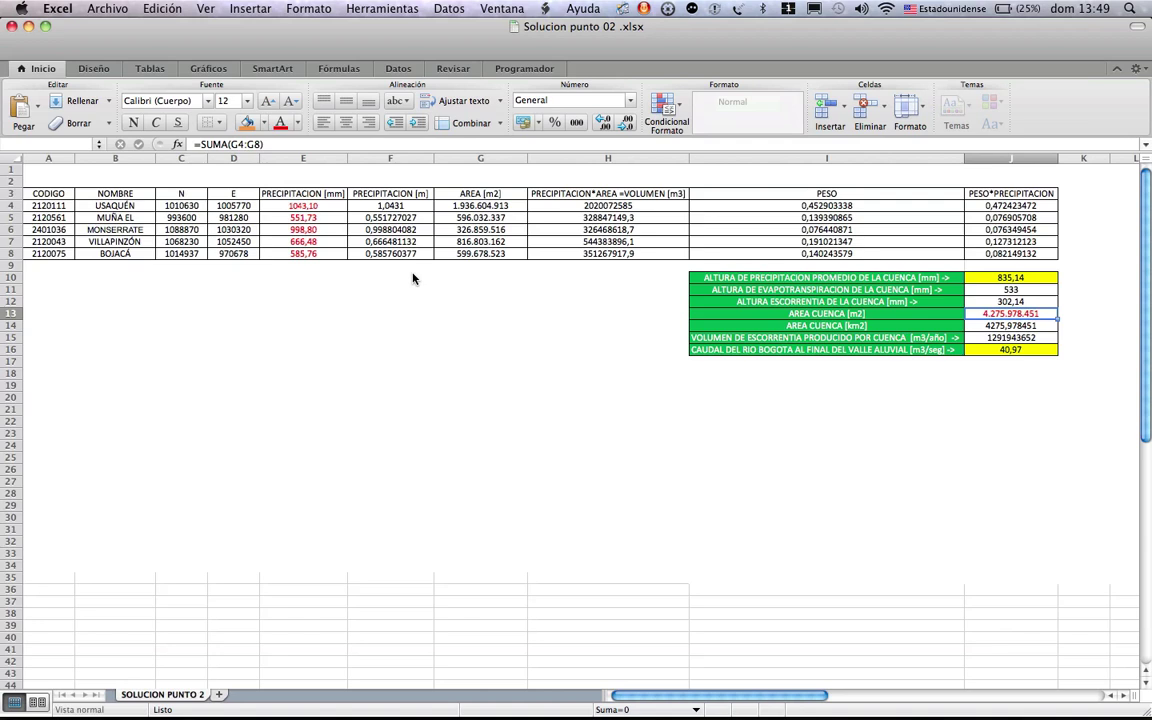
- Examine the stations' precipitation values and the polygon areas in G4:G8
left_click(296, 252)
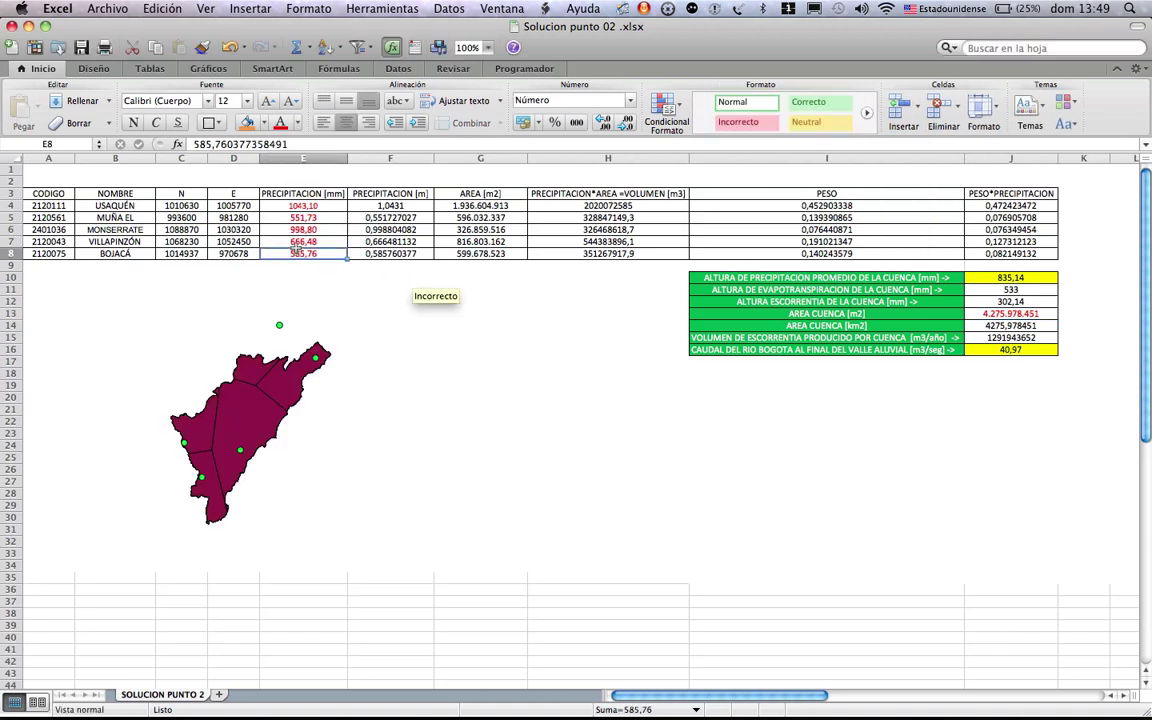
key("Left")
key("Left")
key("Left")
key("Up")
key("Right")
key("Right")
key("Right")
key("Right")
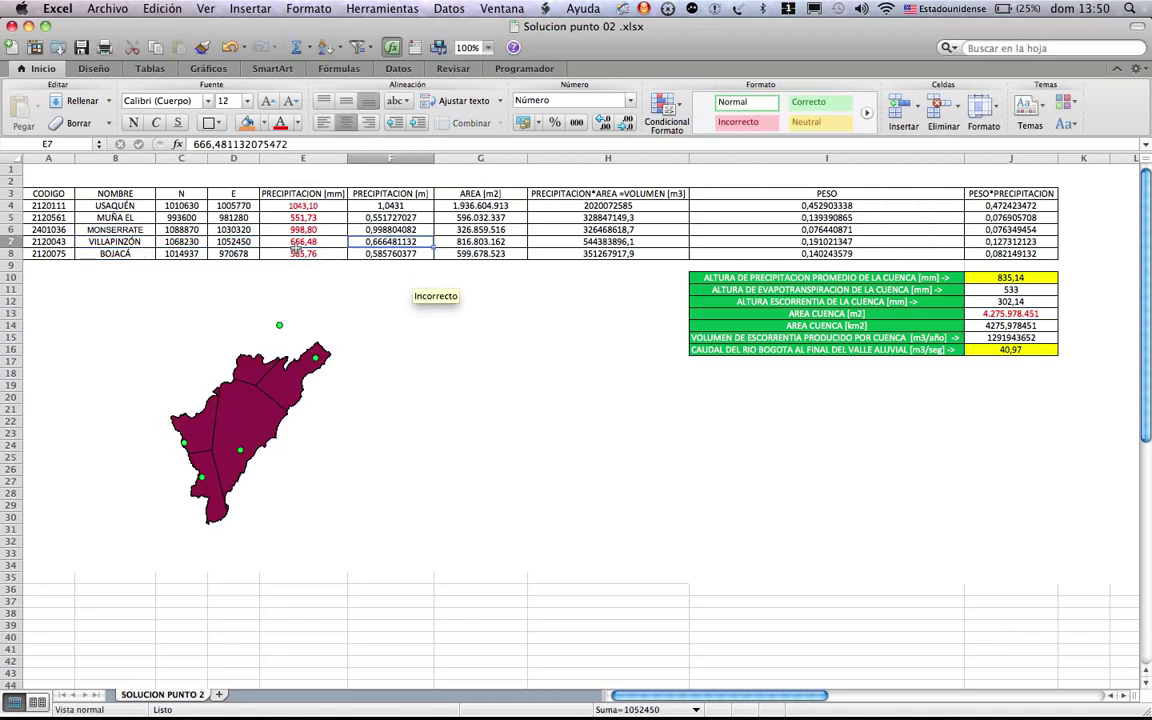
key("Up")
key("Right")
key("Right")
key("Up")
key("Up")
key("Left")
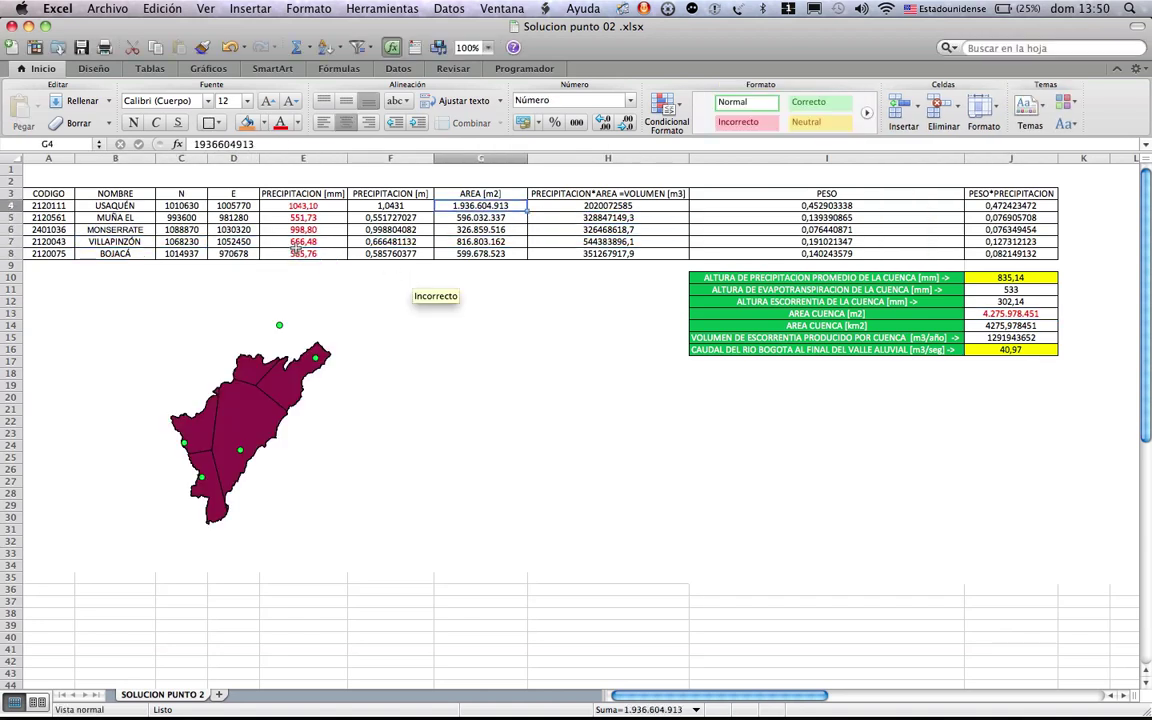
key("shift+Down")
key("shift+Down")
key("shift+Down")
key("shift+Down")
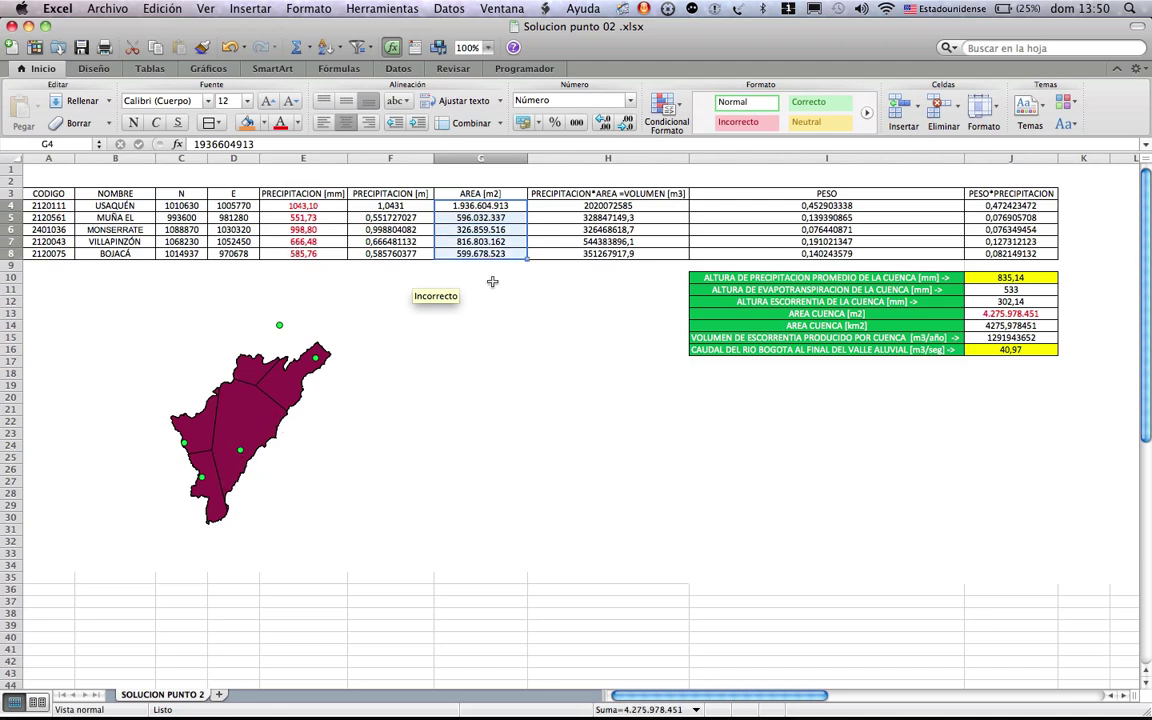
- Examine the formulas behind USAQUÉN's area weight in I4 and its weighted precipitation in J4
key("Right")
key("Right")
key("Right")
key("Right")
key("Right")
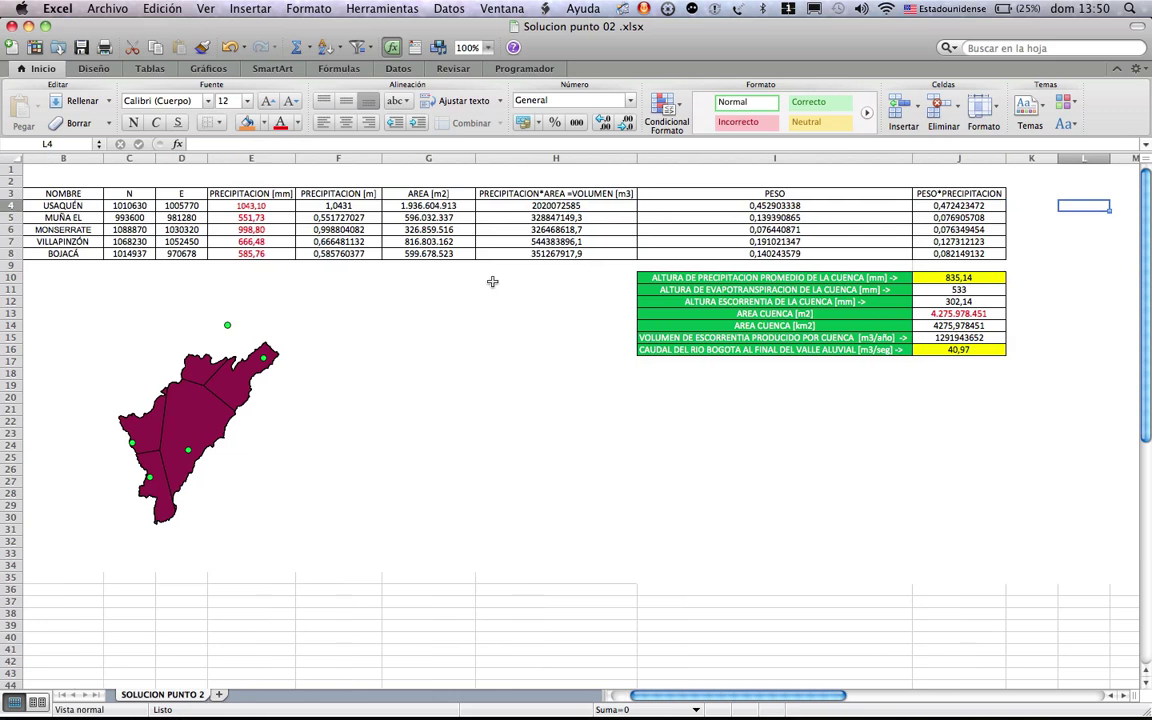
key("Left")
key("Left")
key("Left")
key("Right")
key("Right")
key("Right")
key("Left")
key("Left")
key("Left")
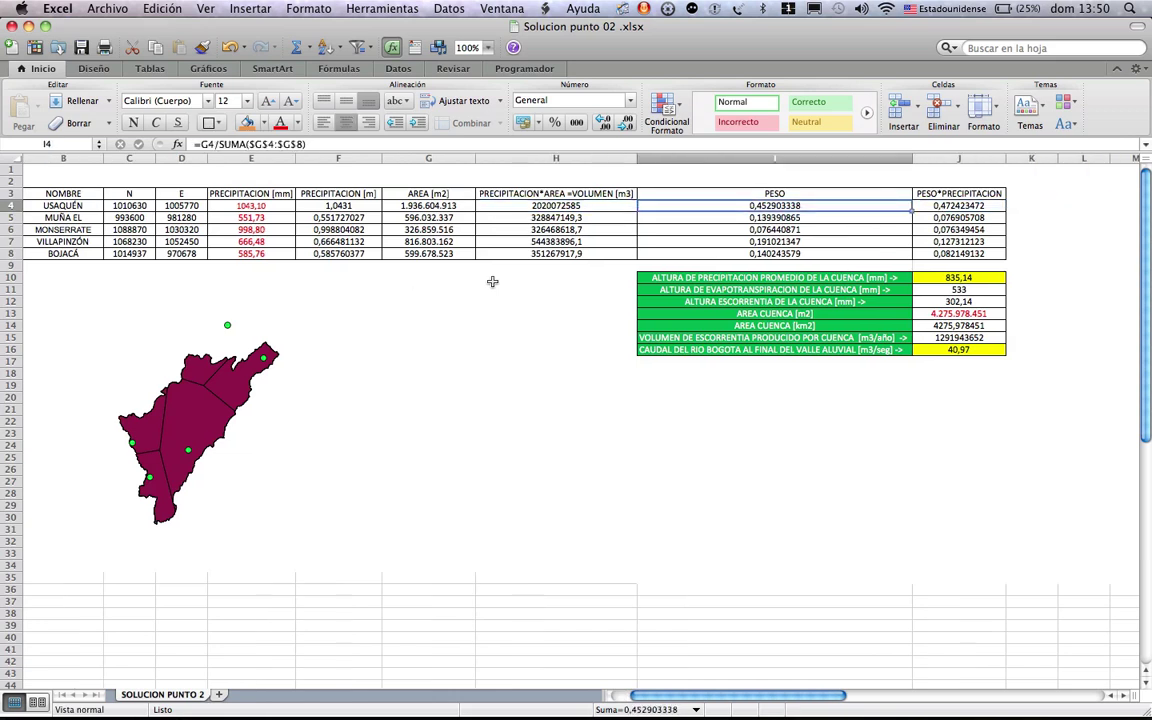
left_click(323, 146)
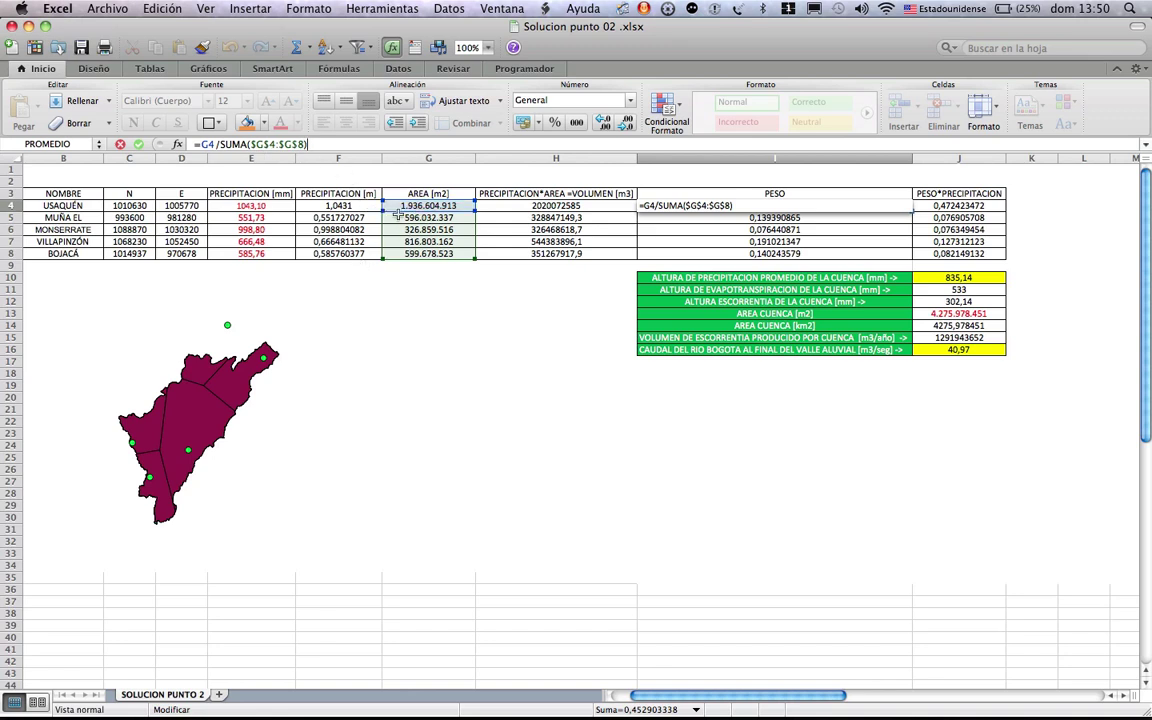
key("Tab")
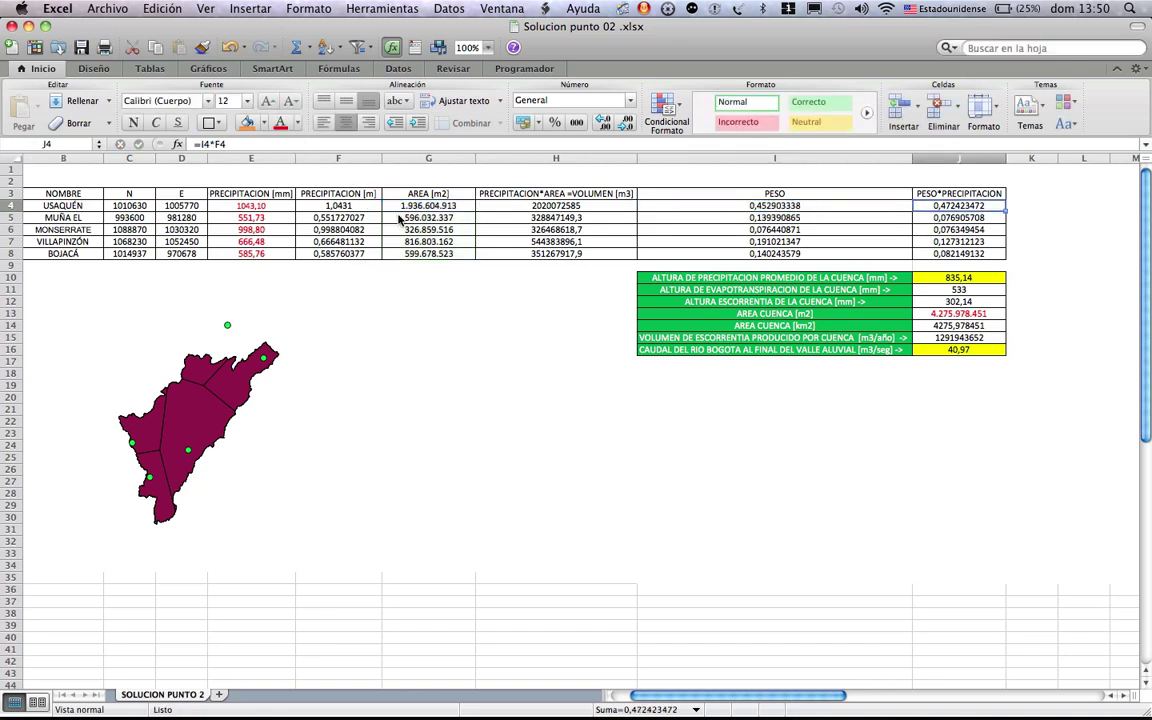
left_click(228, 144)
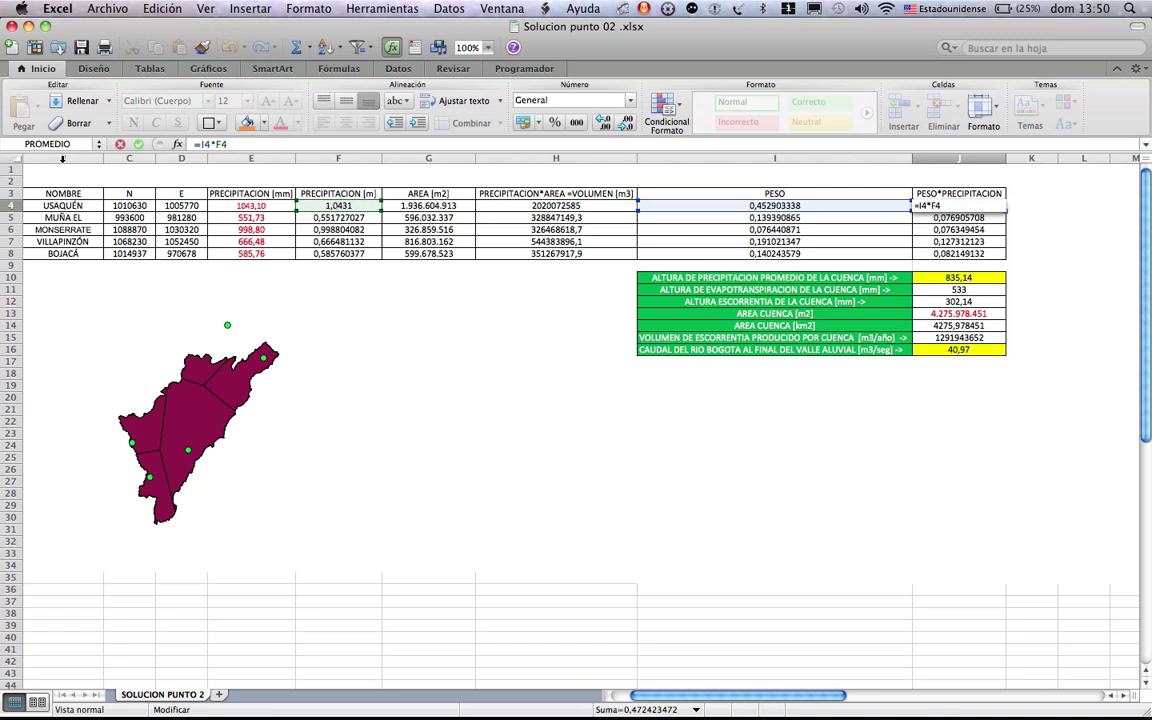
key("Return")
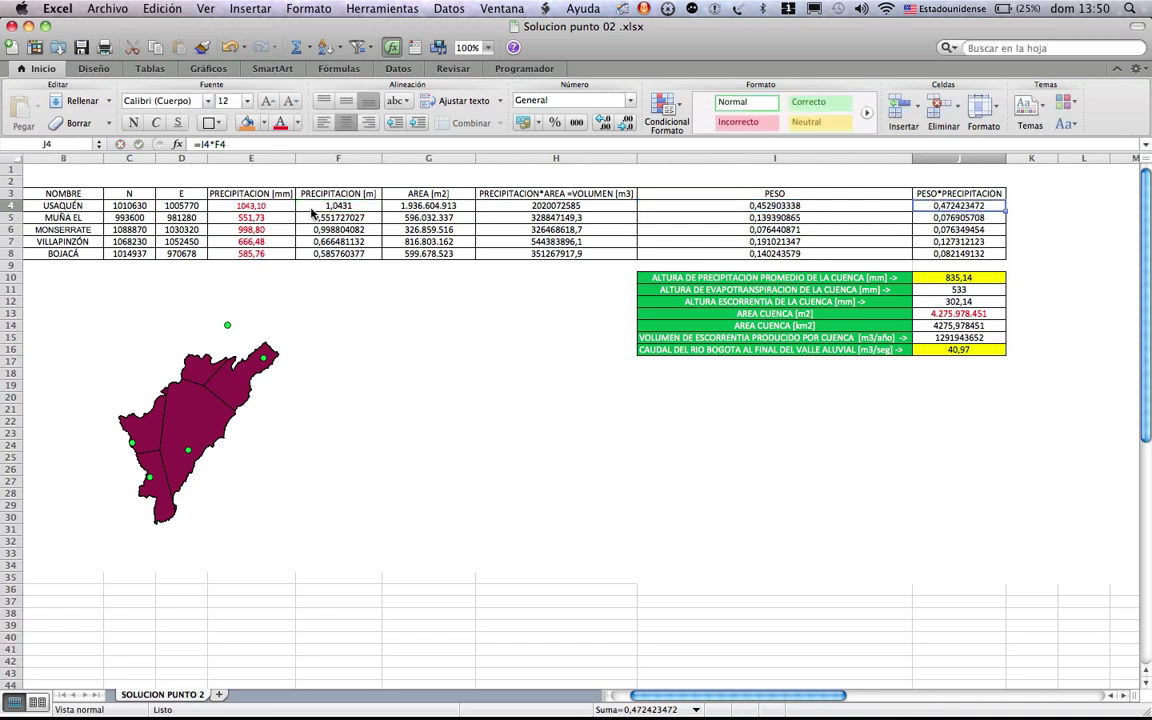
- Review the basin's average precipitation height formula in J10 and the weighted precipitation values in J4:J8
key("Down")
key("Down")
key("Down")
key("Down")
key("Down")
key("Down")
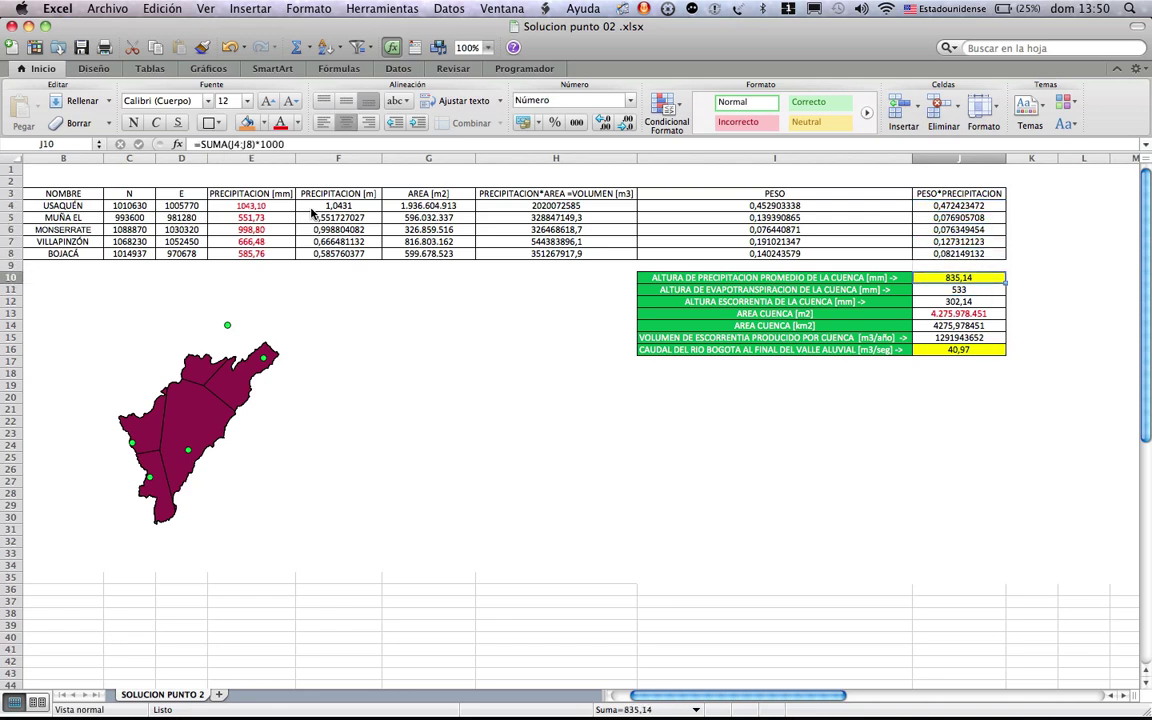
left_click_drag(955, 205, 963, 256)
left_click(958, 277)
left_click(755, 272, "shift")
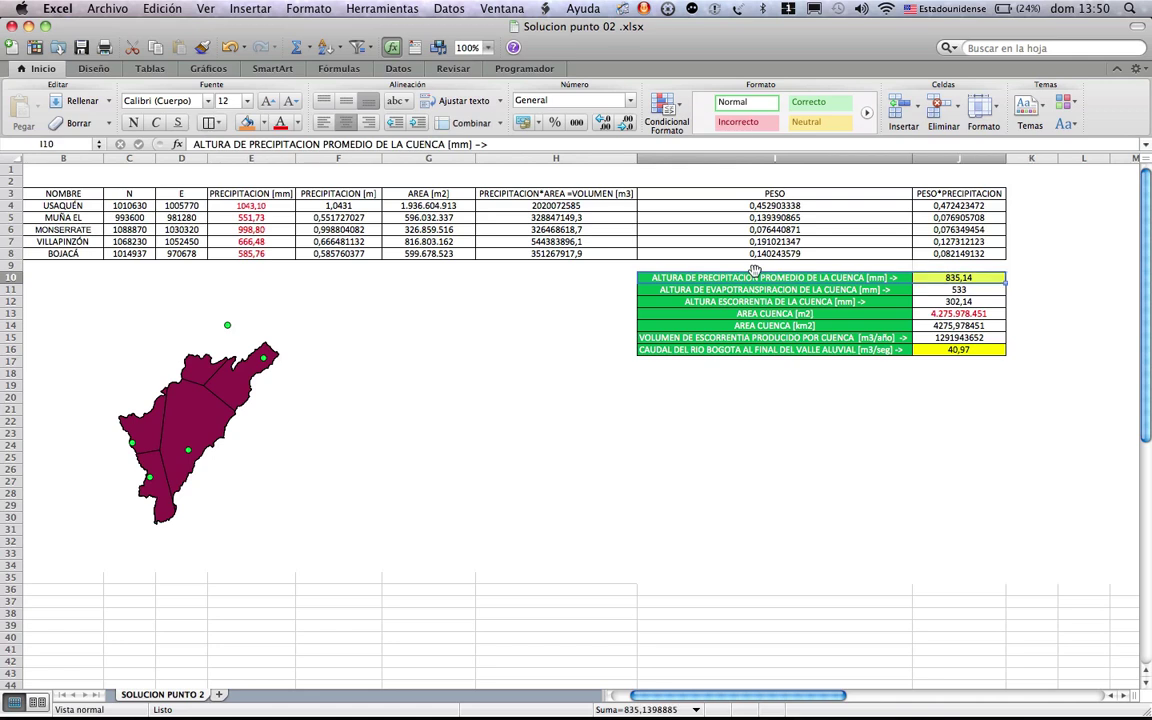
- Inspect the basin's evapotranspiration height in J11 and the formula for the runoff height in J12
key("Down")
key("Right")
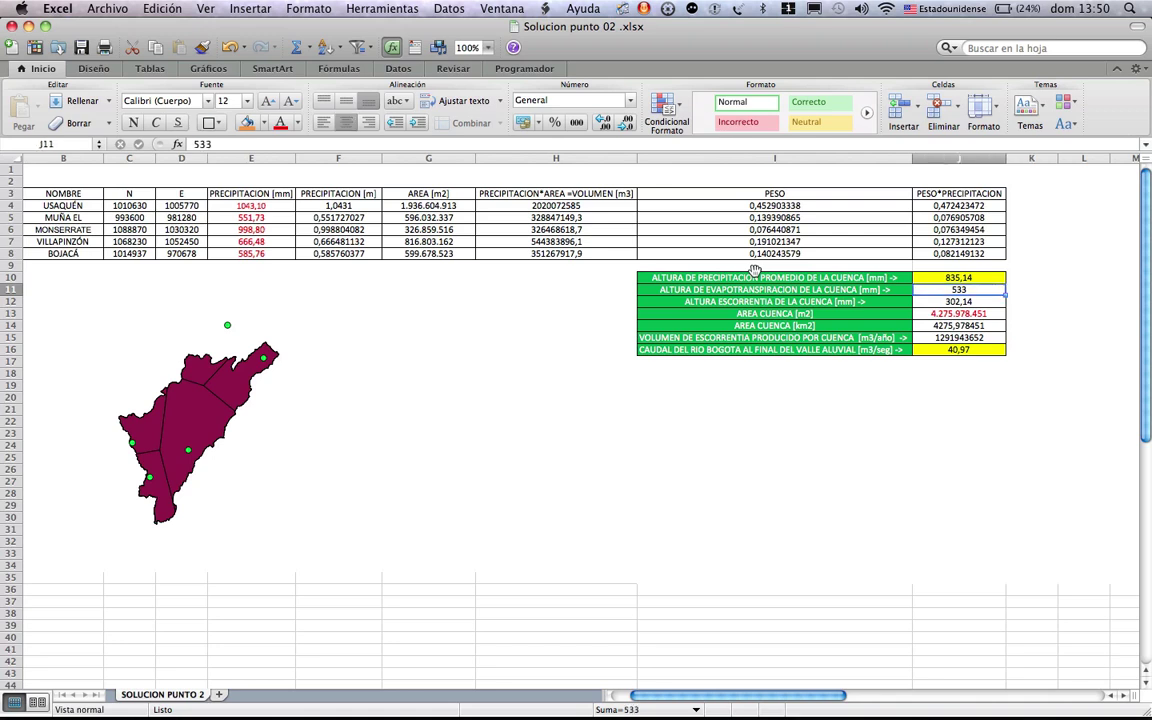
key("Down")
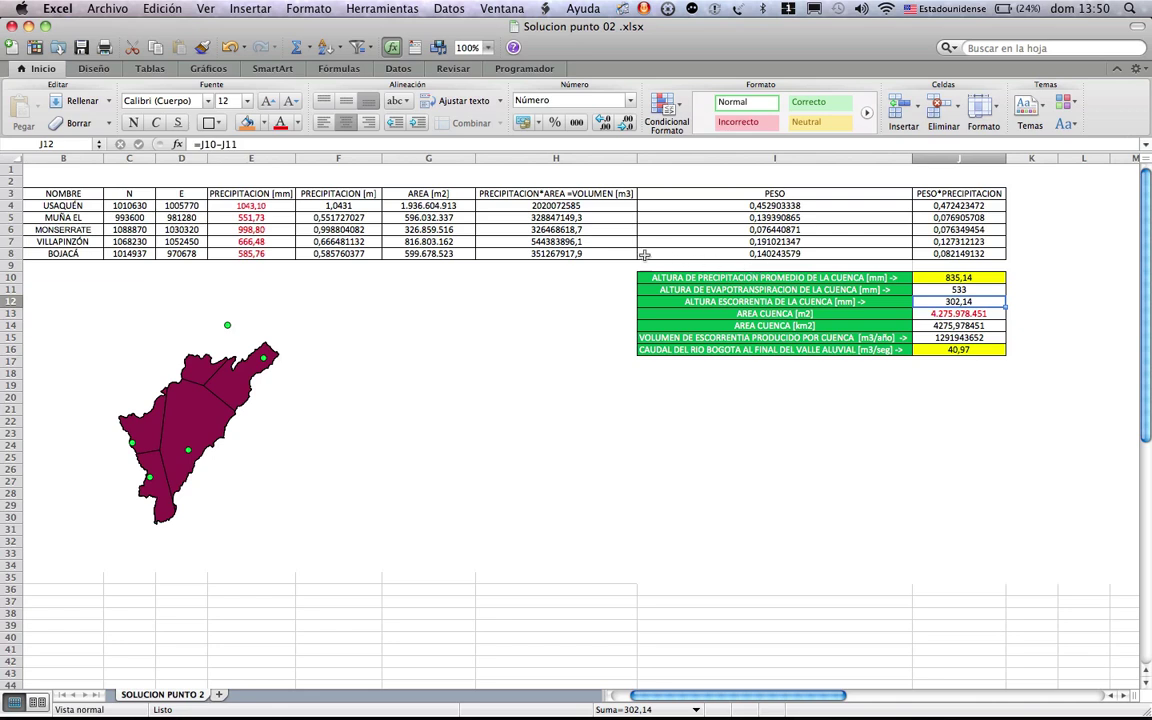
double_click(955, 301)
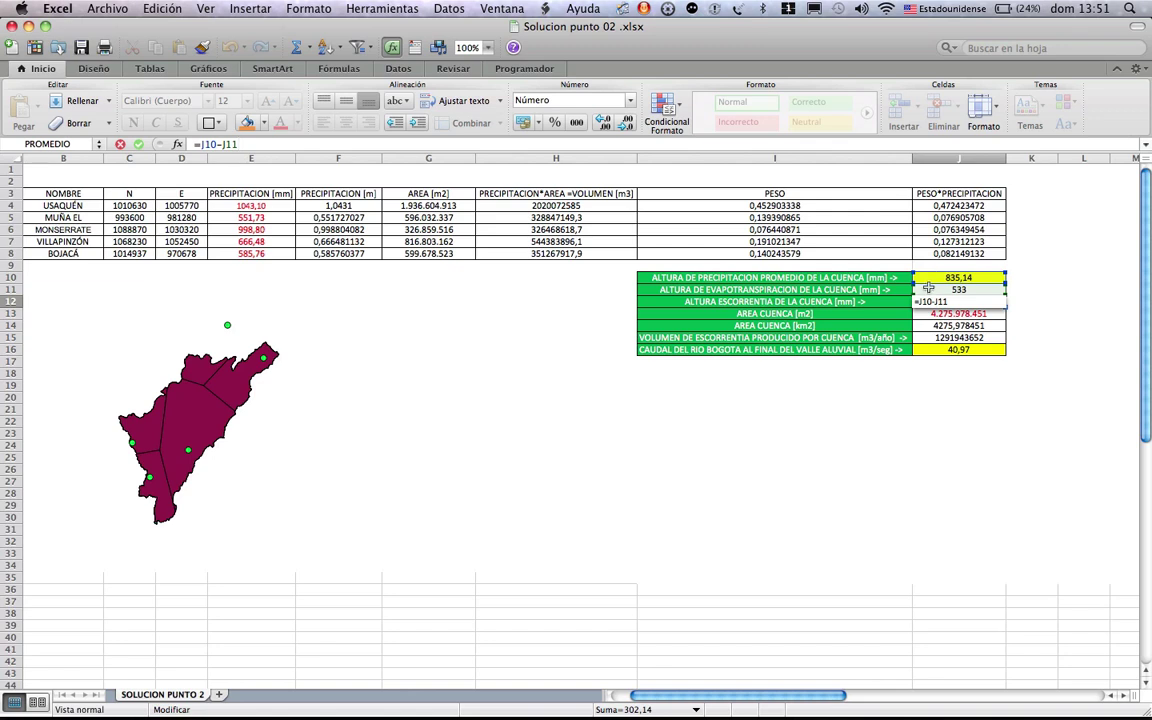
key("Return")
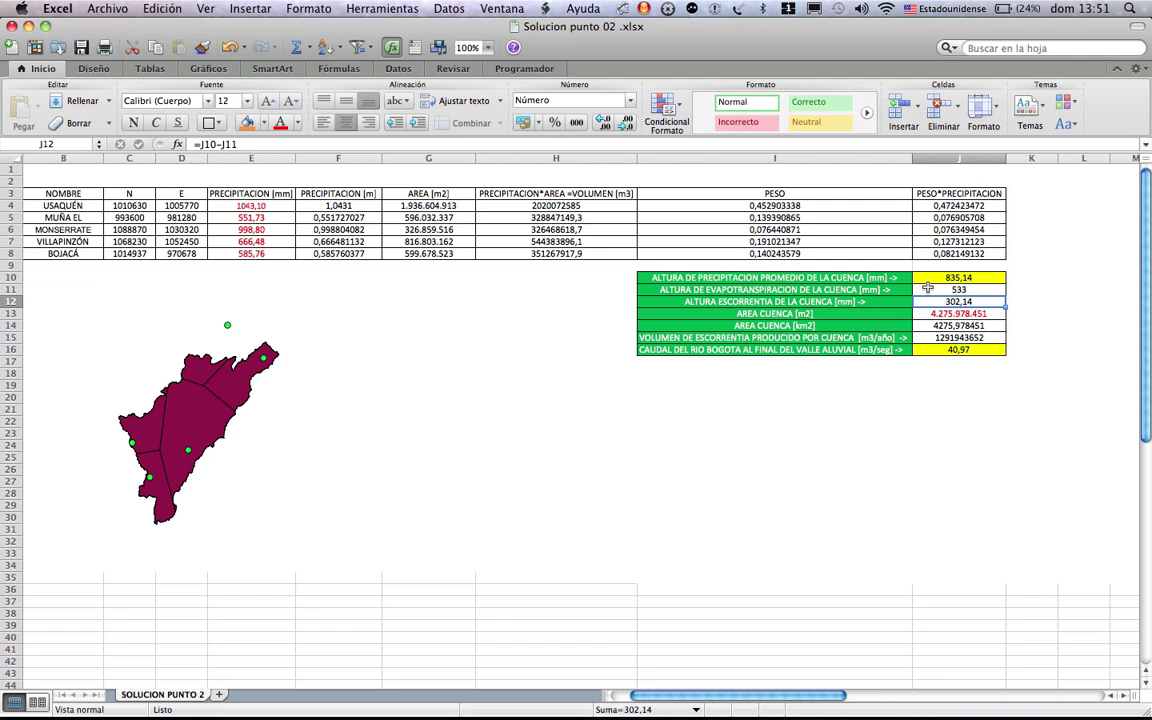
- Review the basin's precipitation and evapotranspiration heights in rows 10 and 11 and the runoff height formula in J12
mouse_move(928, 296)
left_mouse_down()
mouse_move(556, 300)
mouse_move(888, 292)
mouse_move(712, 249)
left_mouse_up()
left_click(791, 276)
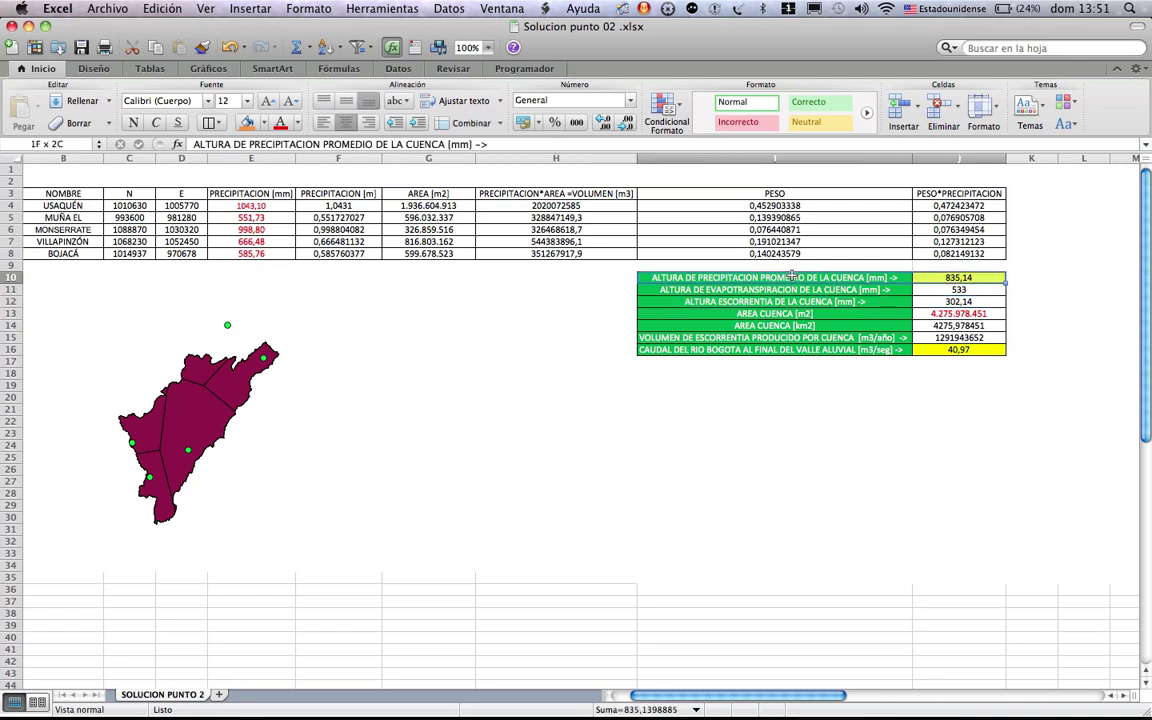
key("shift+Down")
key("shift+Right")
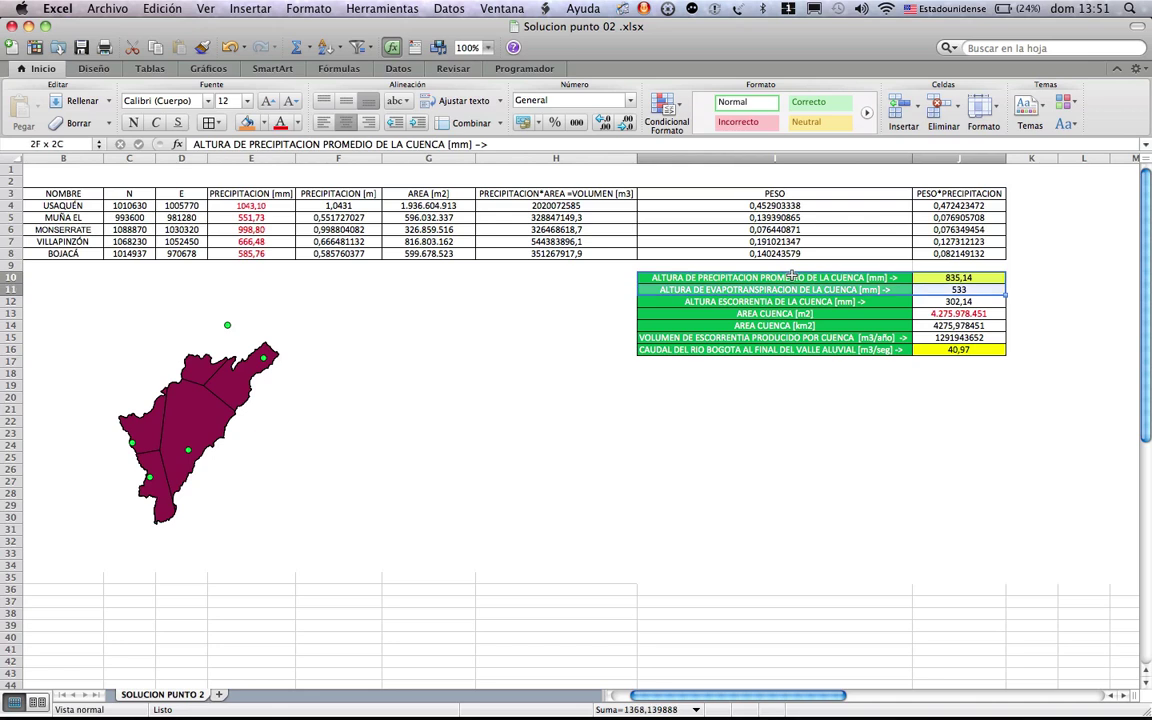
key("Down")
key("Right")
key("Down")
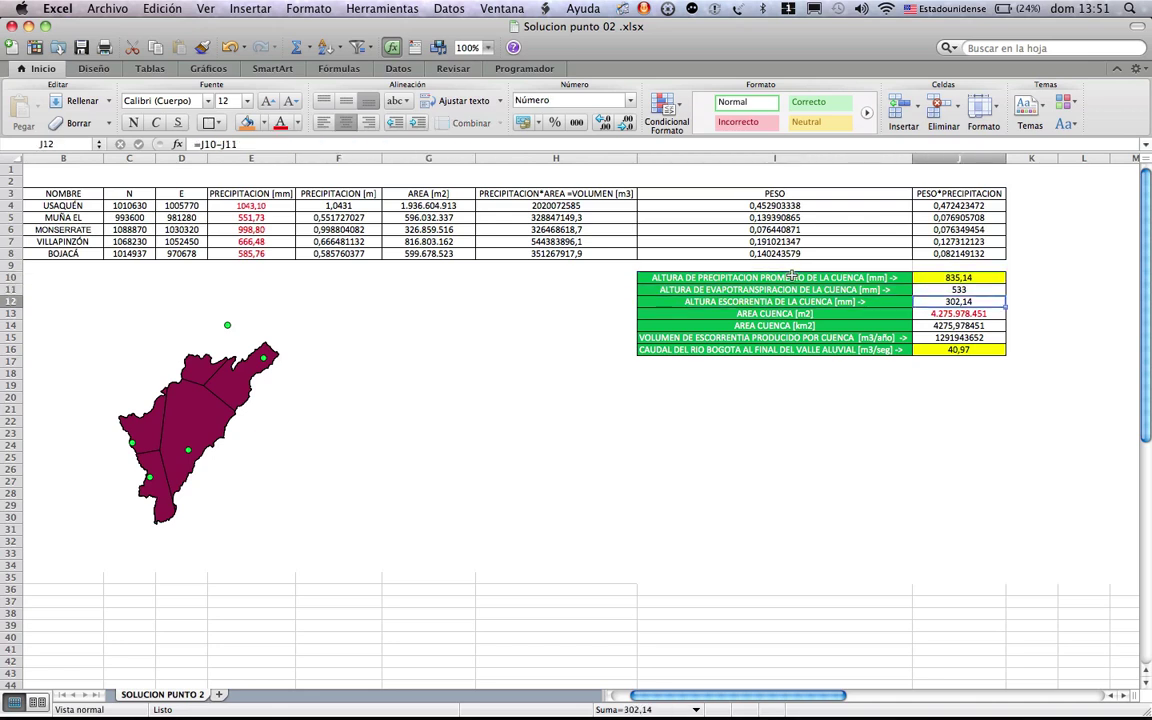
key("Left")
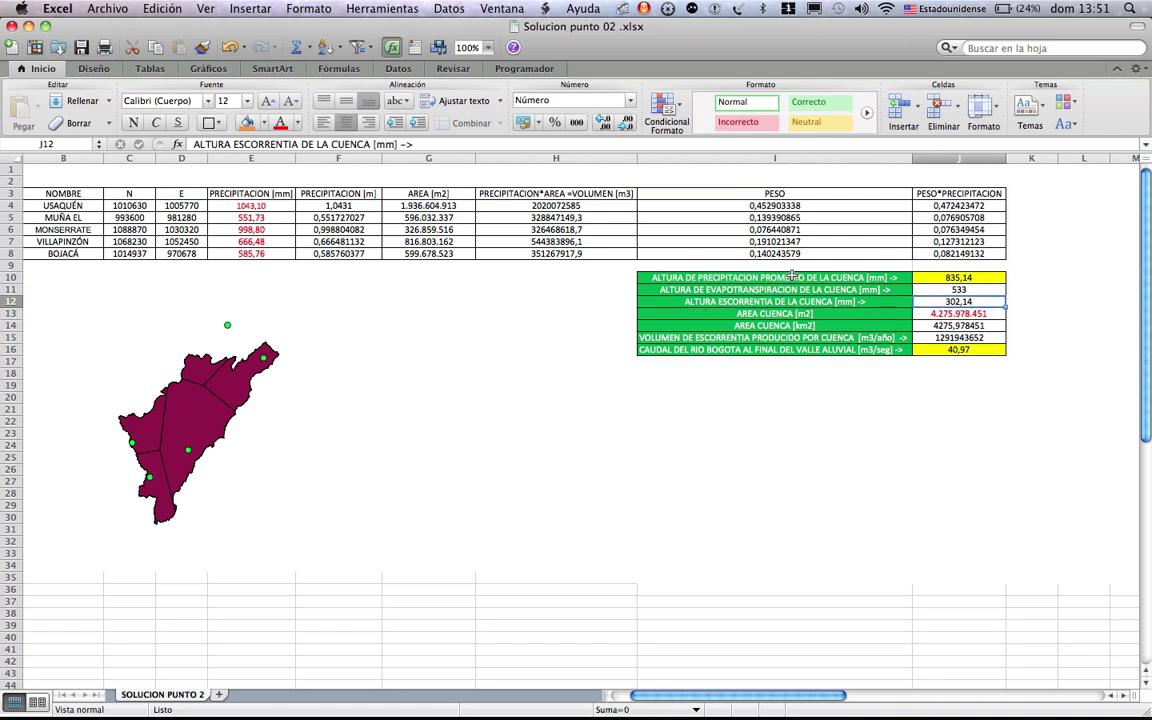
key("Right")
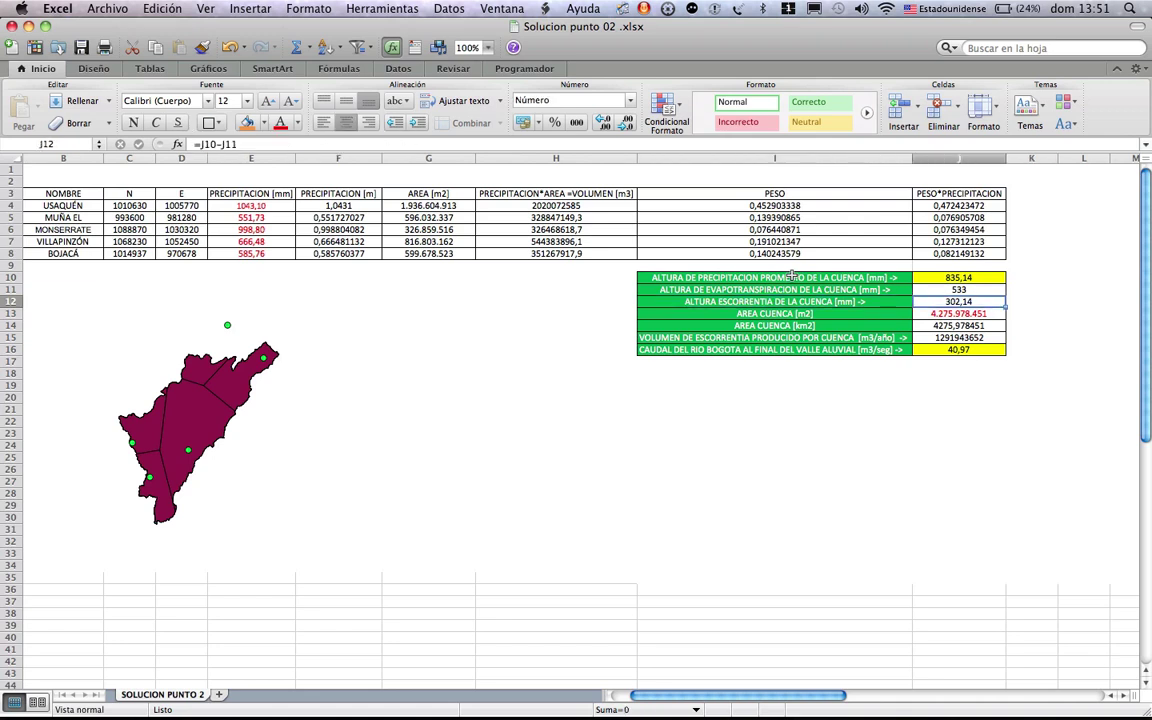
- Inspect the basin area formula in J13 and the polygon areas it references
key("Down")
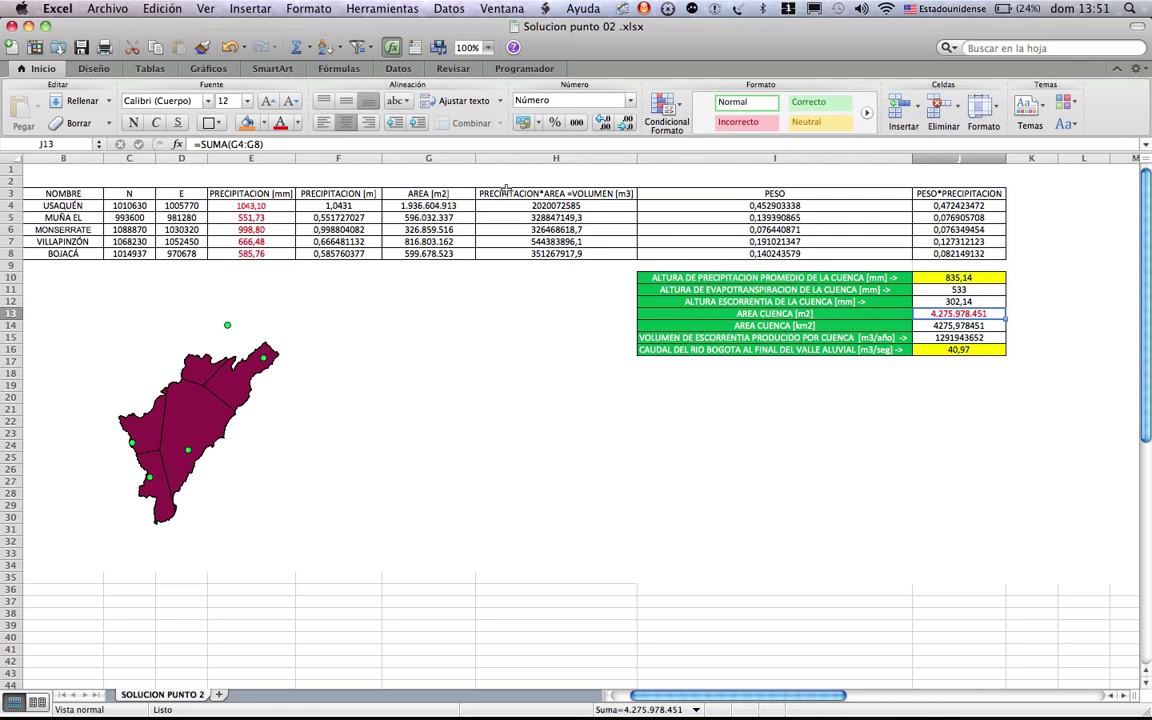
key("ctrl+u")
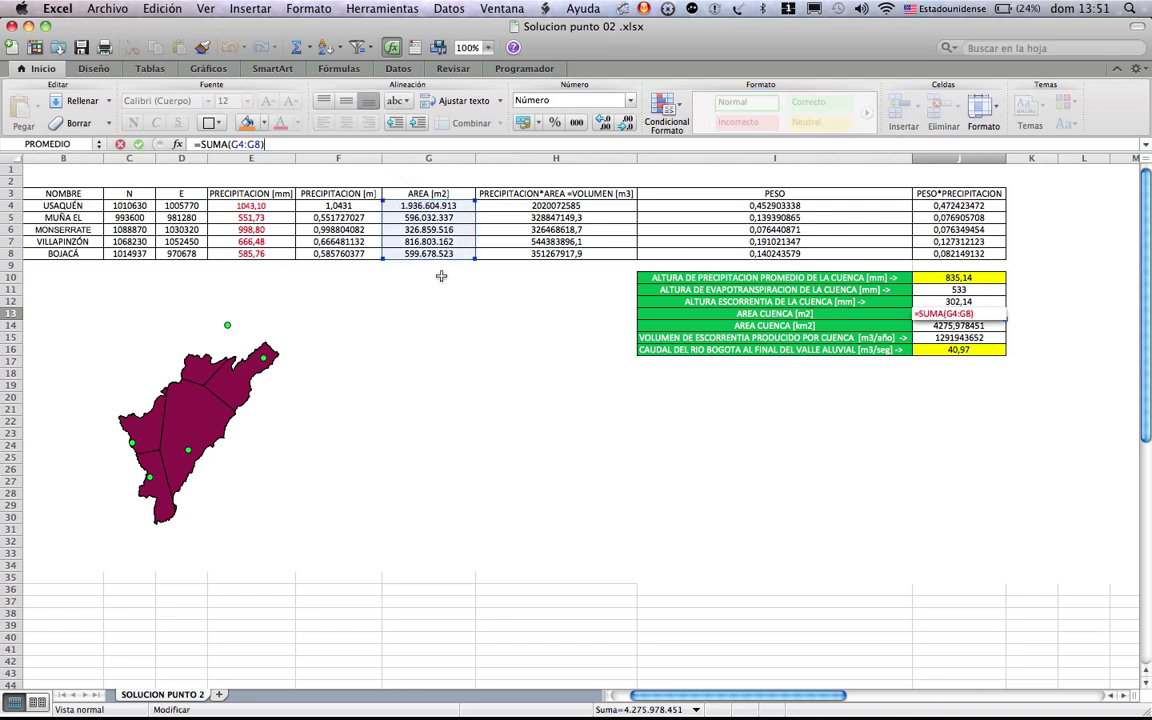
key("Escape")
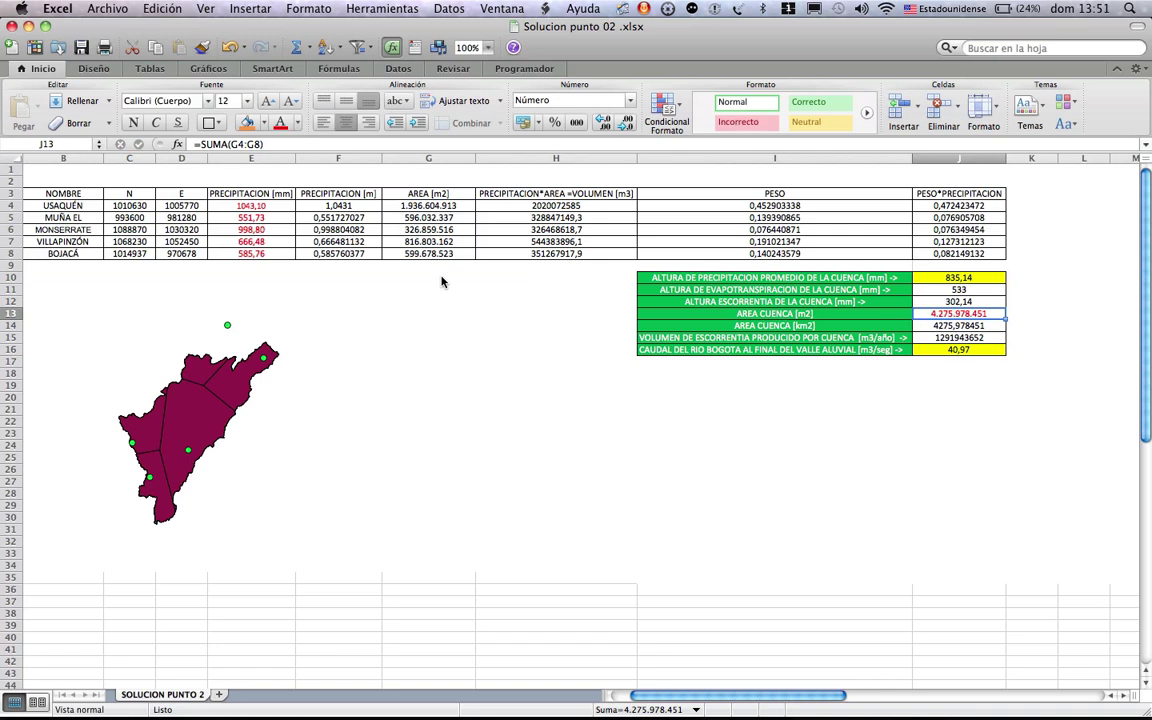
- Review the basin's annual runoff volume in row 15 and its formula in J15
key("Down")
key("Down")
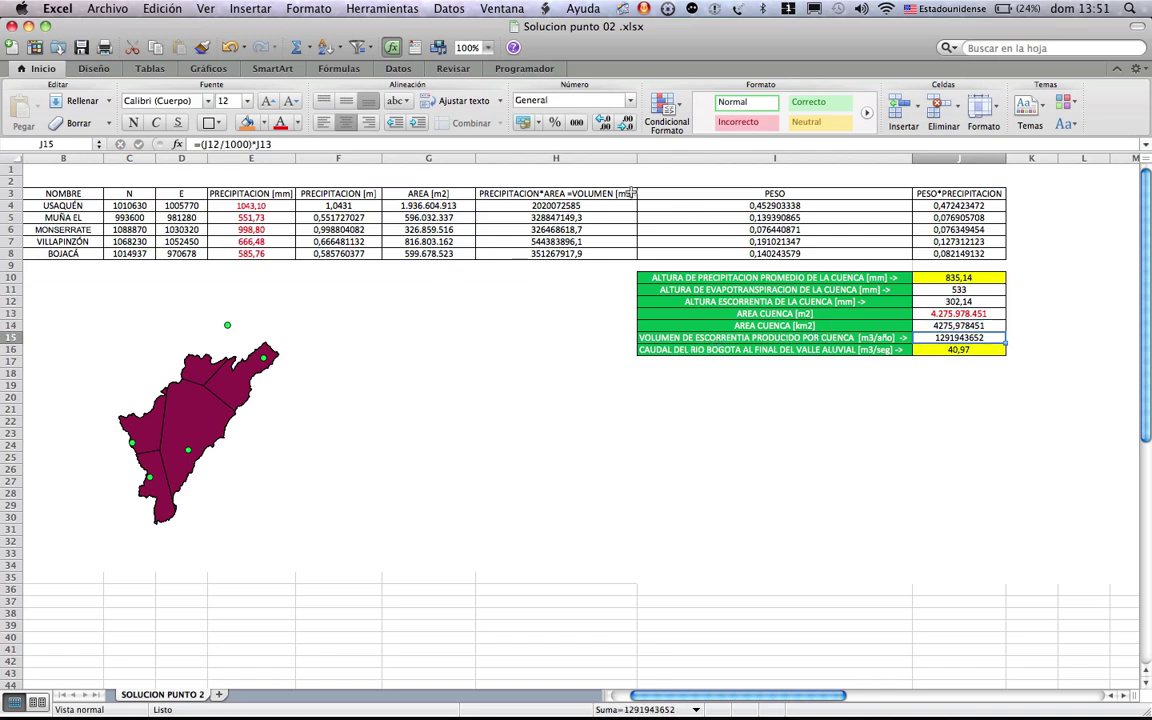
left_click(474, 140)
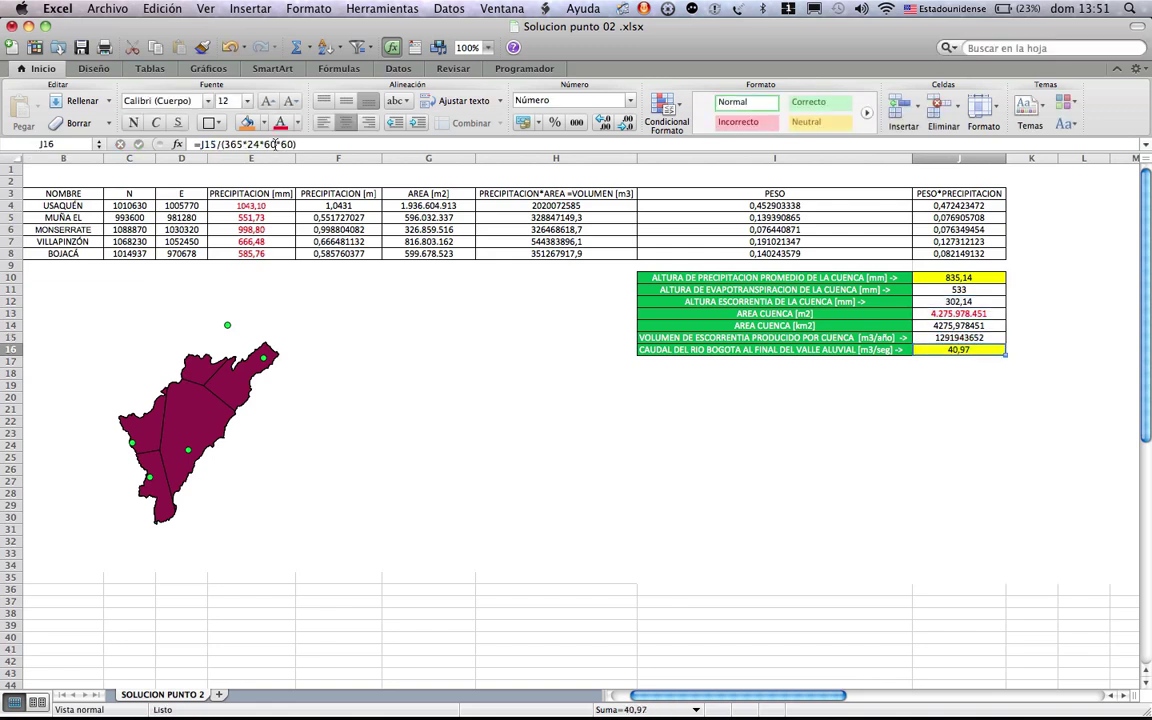
key("ctrl+Return")
key("Left")
key("Left")
key("Right")
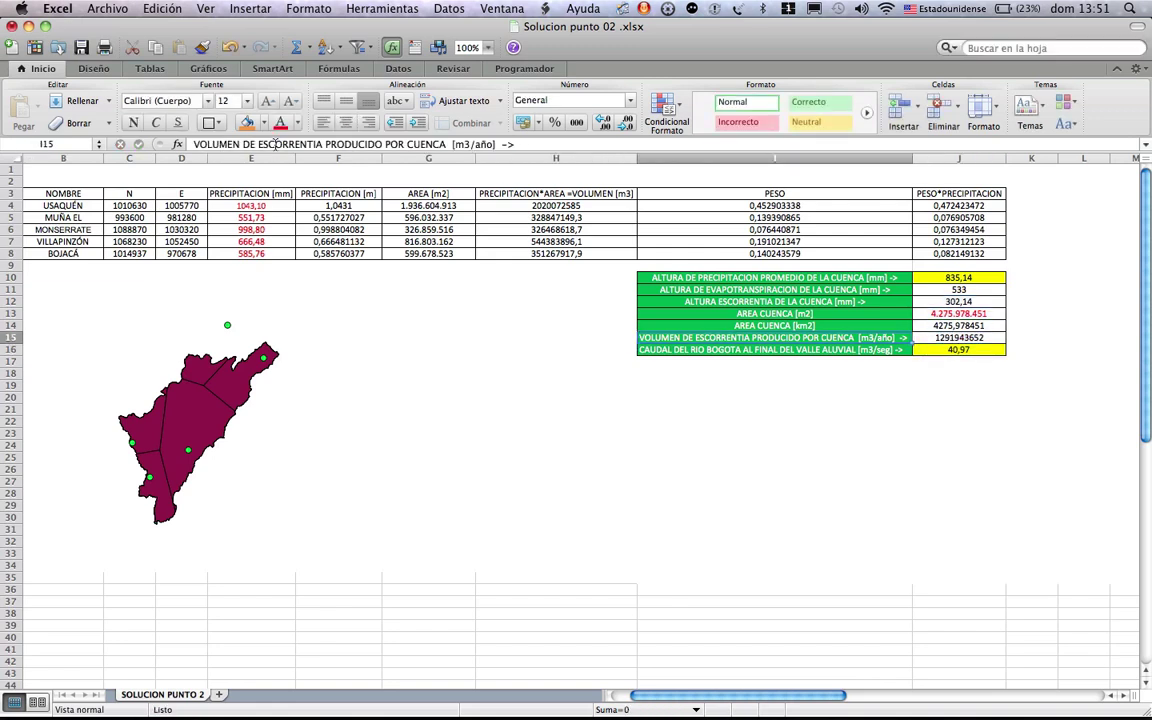
key("shift+Right")
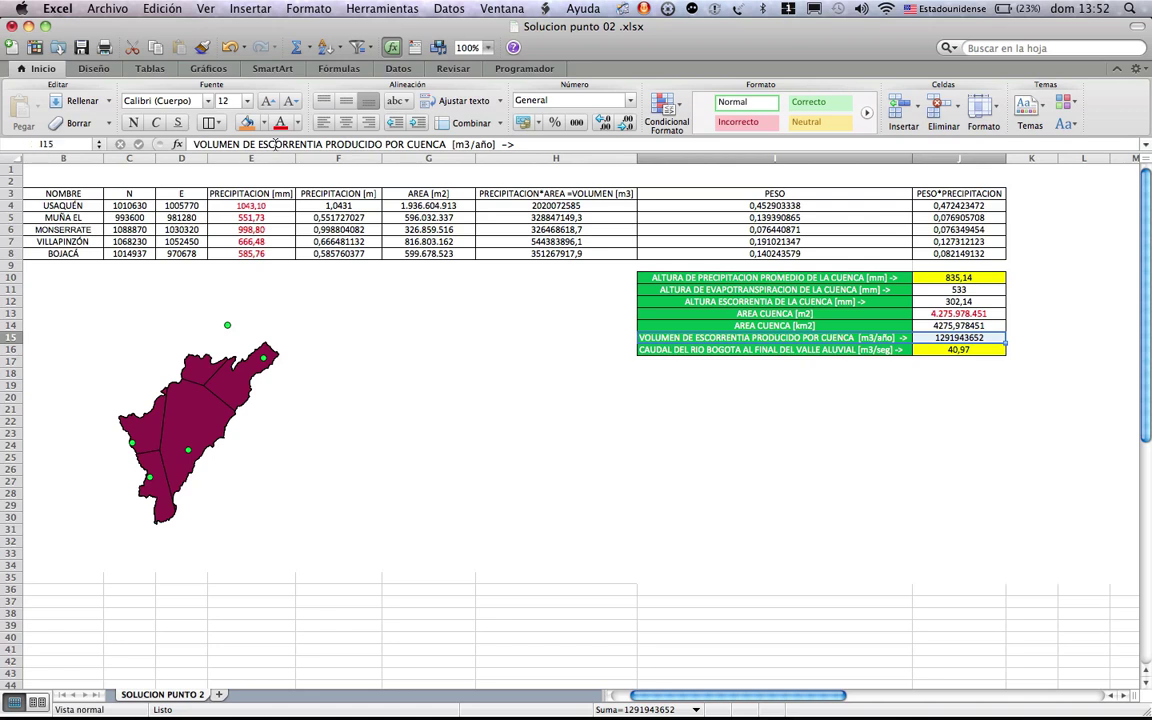
- Examine the formula in J16 that converts the annual runoff volume into the Bogotá river's flow in m3/seg
key("Down")
key("Right")
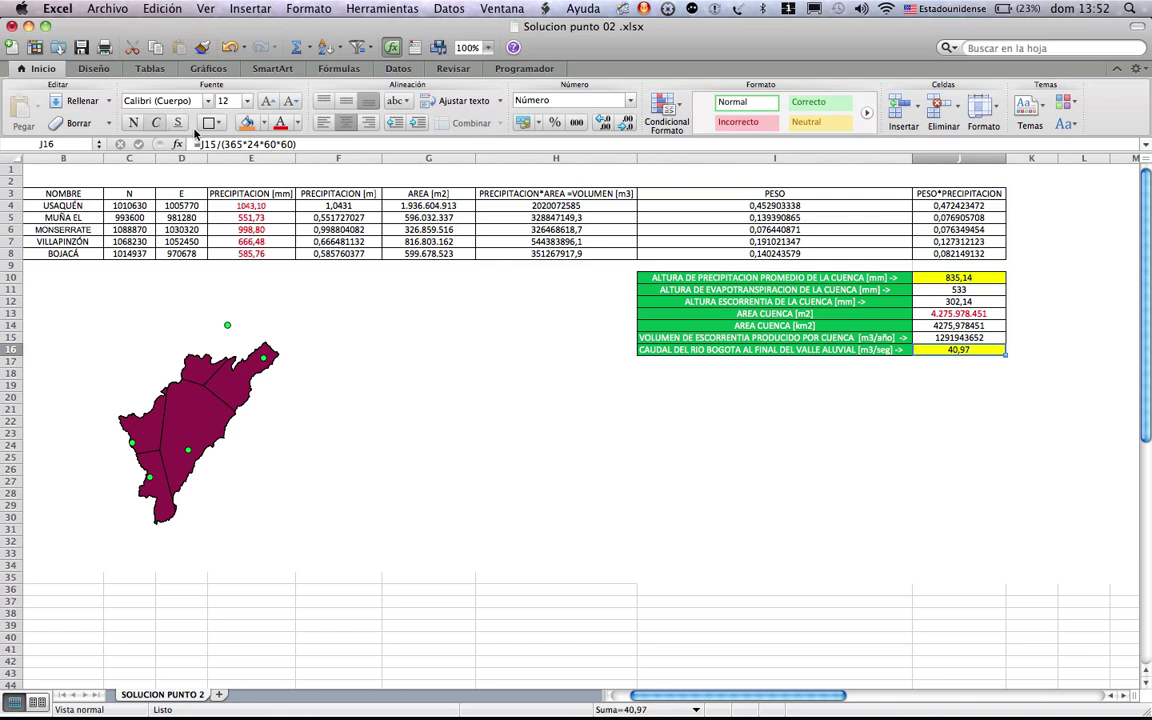
left_click(268, 143)
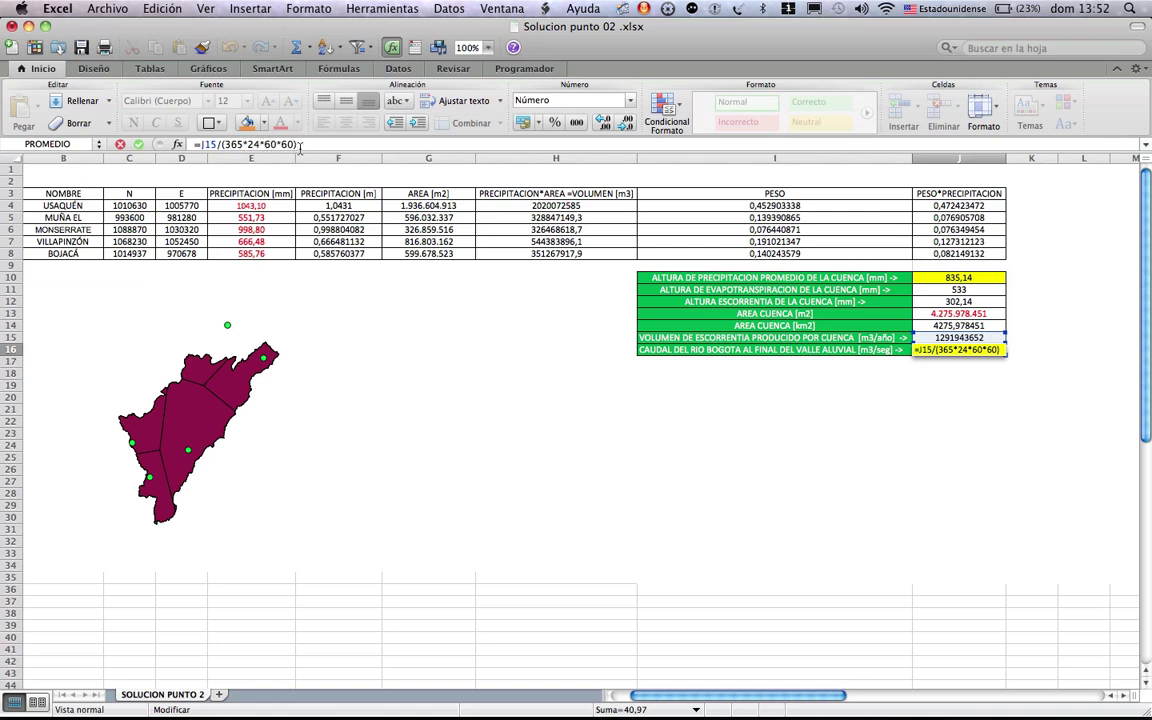
key("Return")
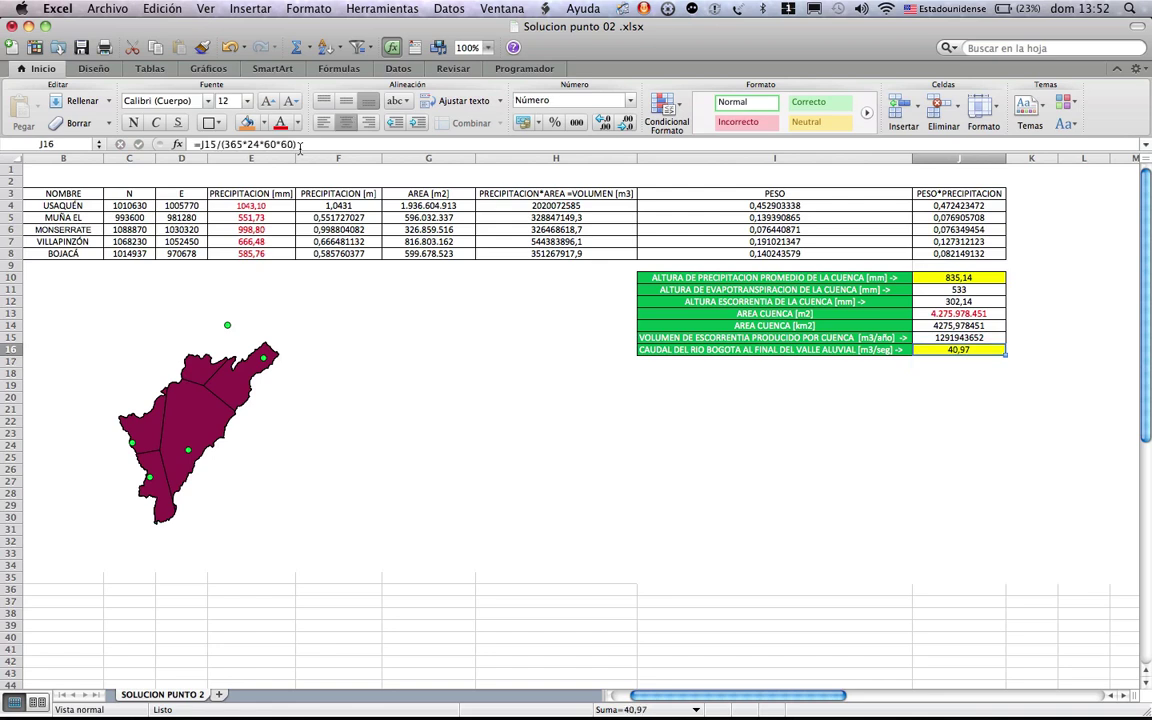
key("Left")
key("Left")
key("Right")
key("shift+Right")
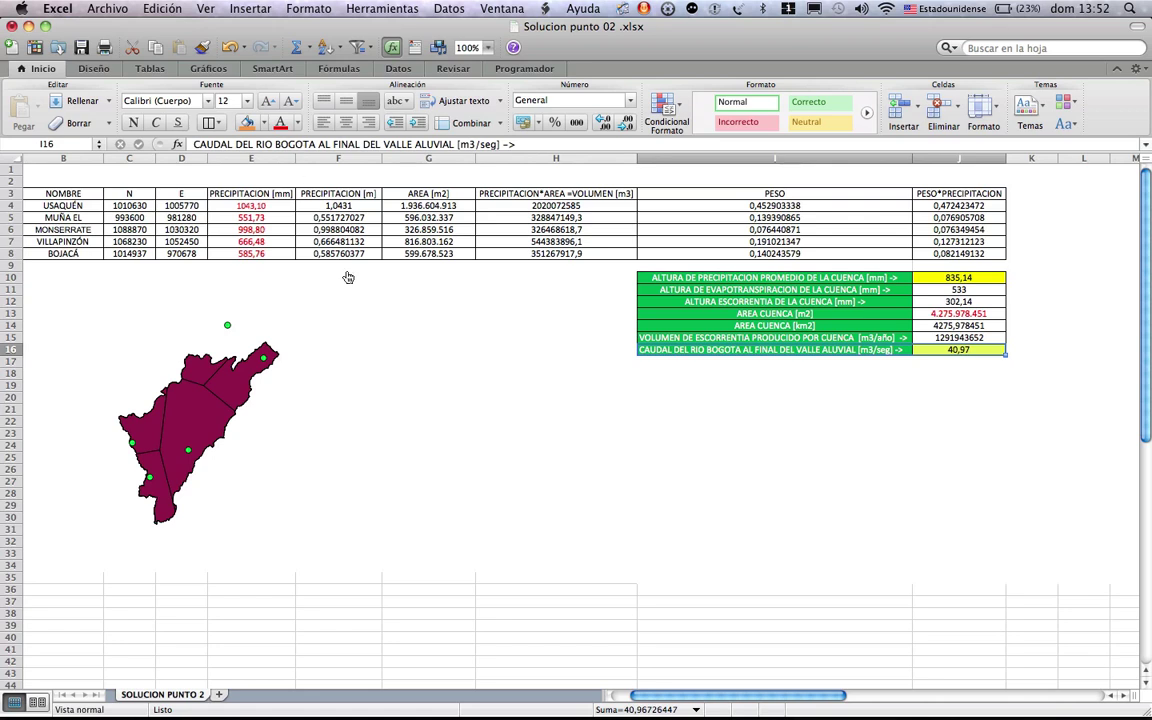
- Check the long-term balance results in MapWindow GIS and switch to QGIS to view the Thiessen polygons
key("super+Tab")
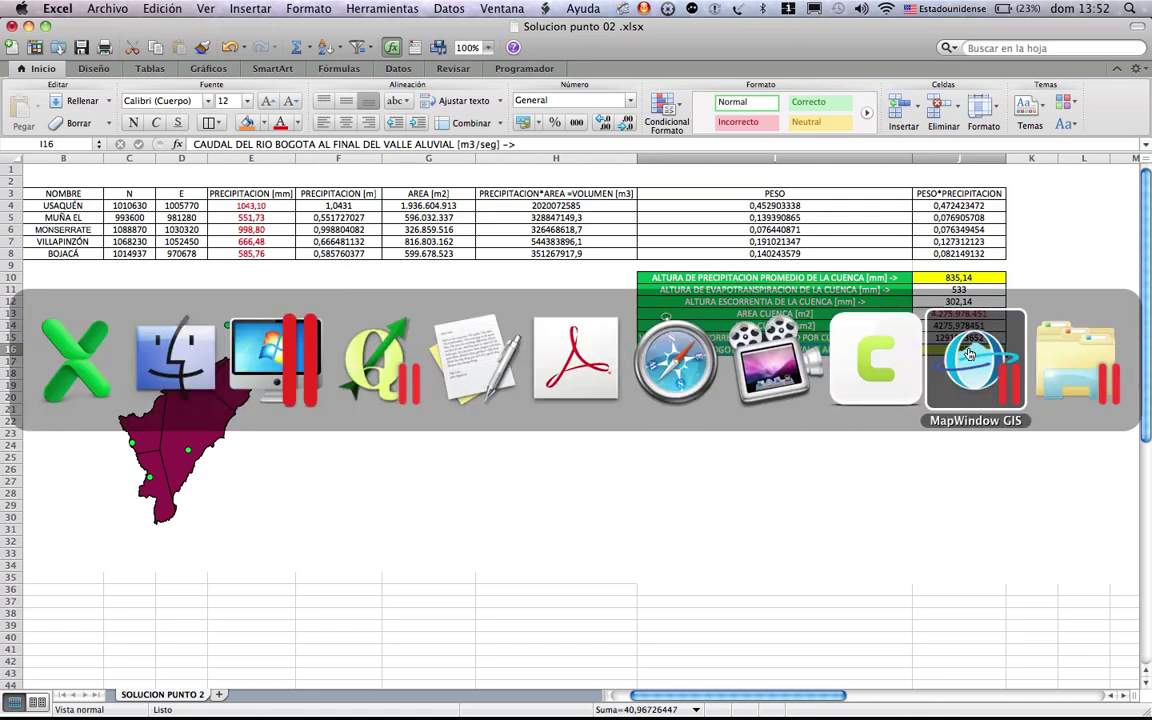
left_click(970, 358)
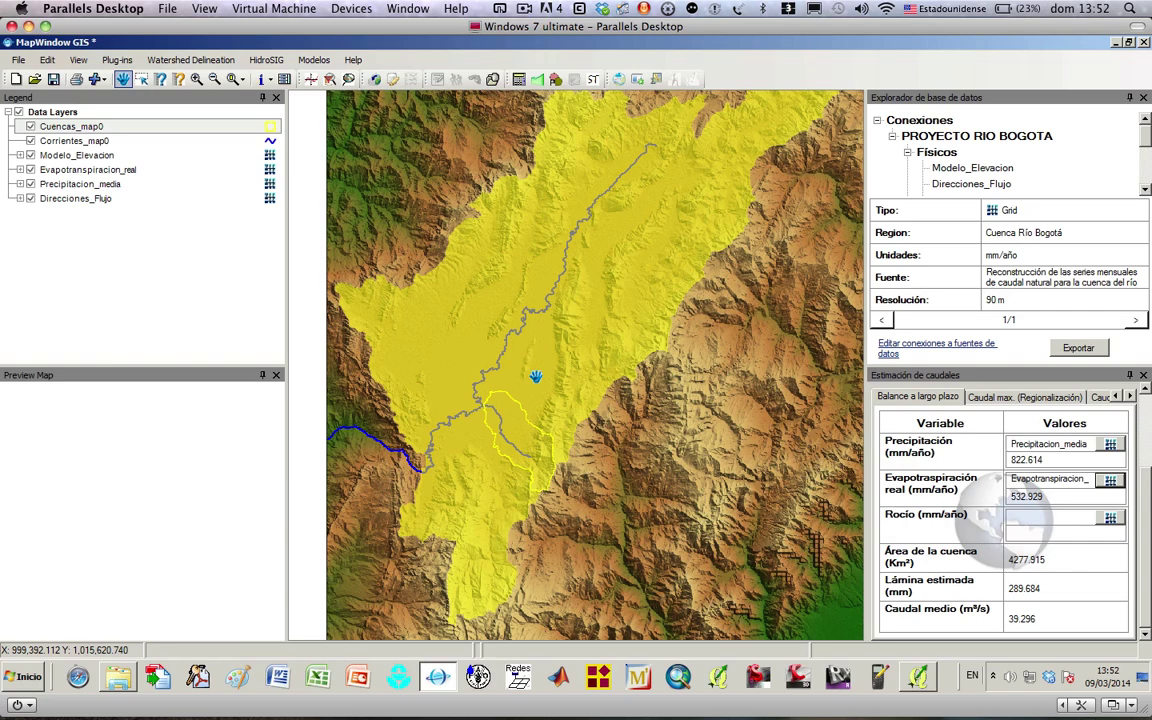
key("super+Tab")
key("super+Tab")
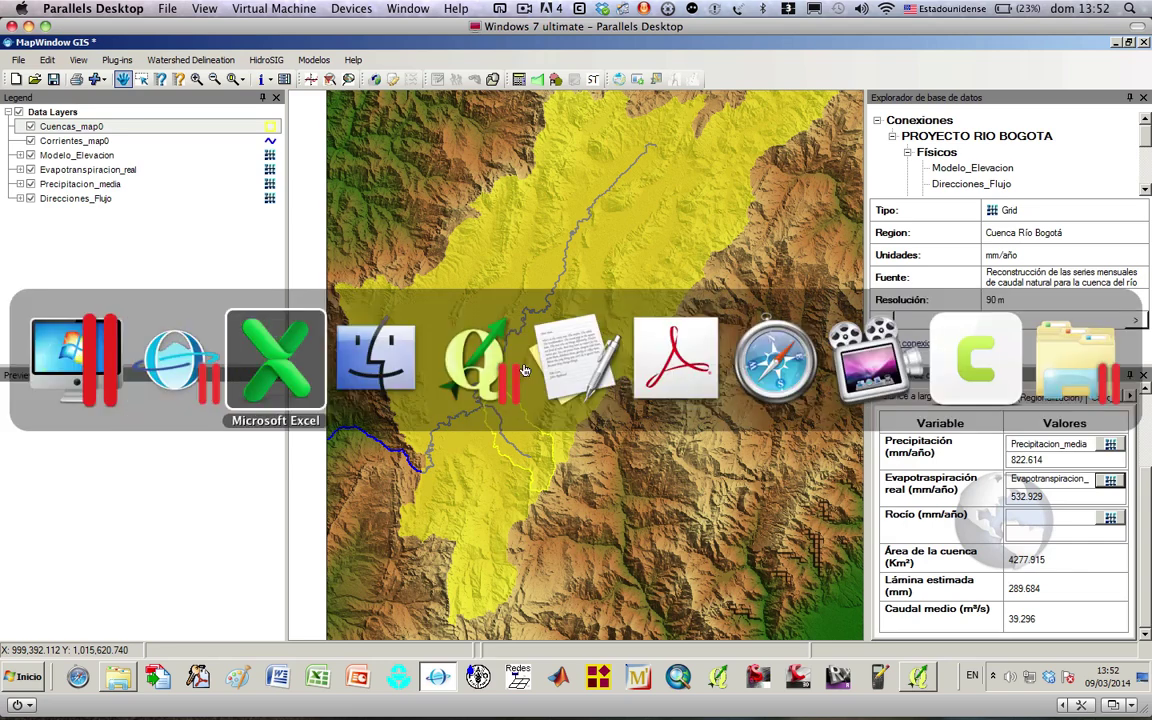
key("super+Tab")
key("super+Tab")
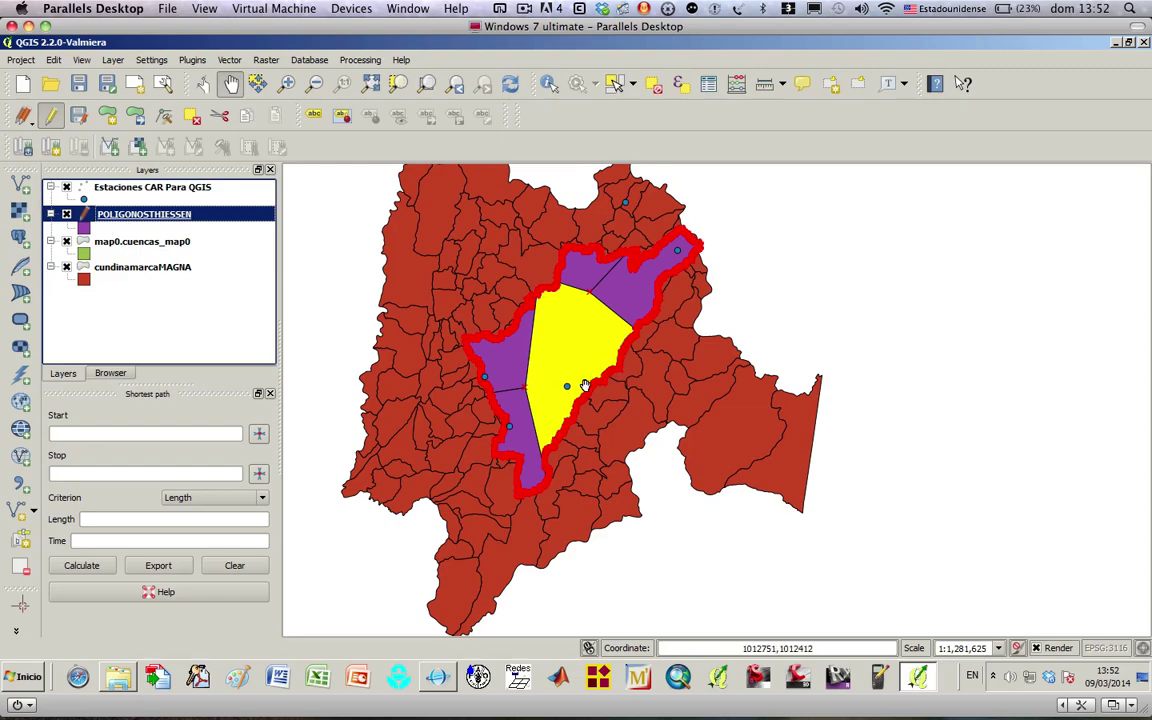
- Switch back to the Excel workbook and go to column A to show the whole station table
key("super+Tab")
key("super+Tab")
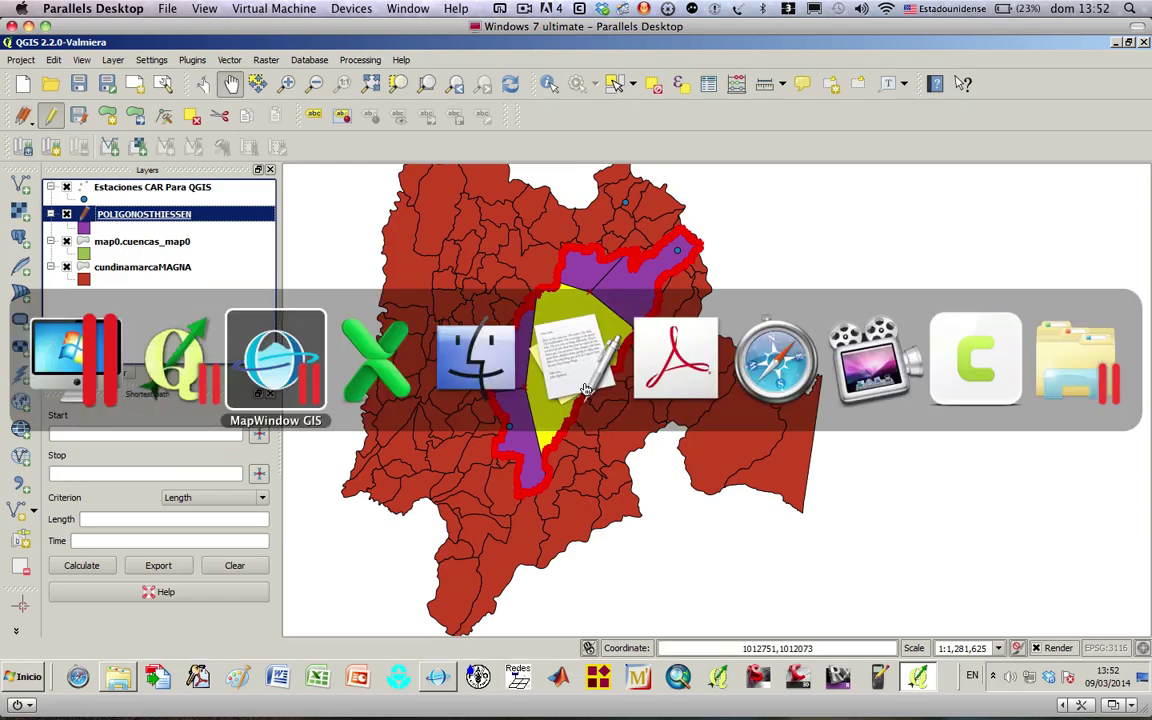
key("super+Tab")
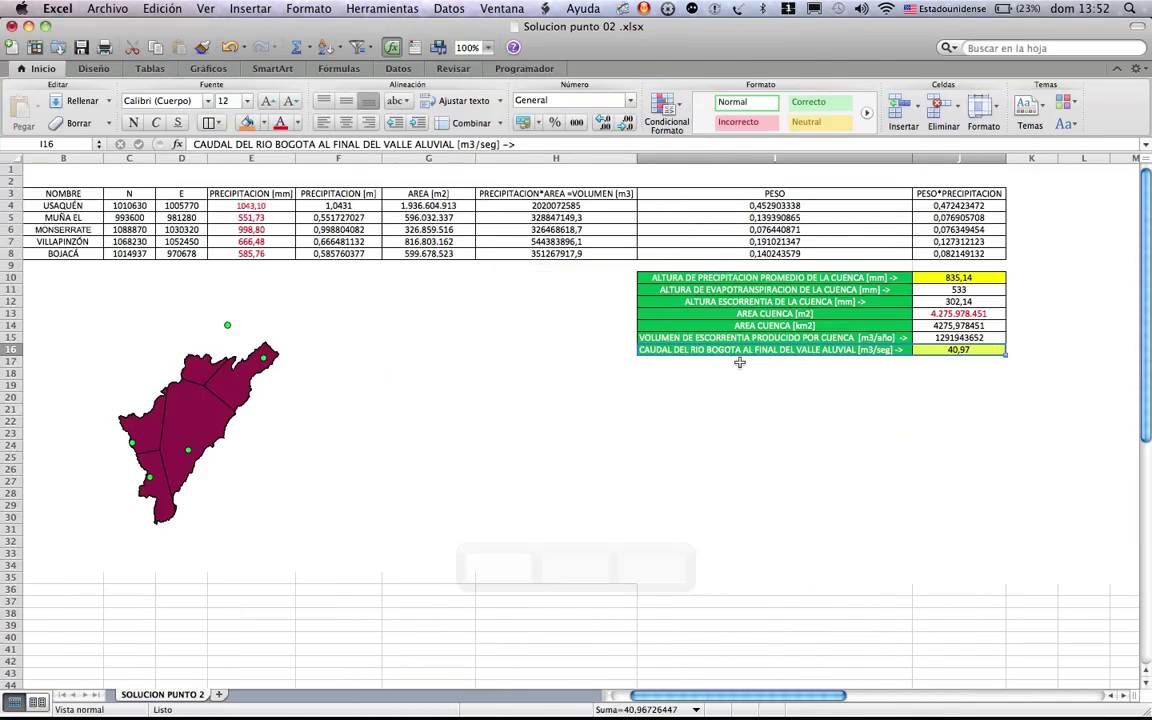
left_click(765, 388)
key("Up")
key("Up")
key("Up")
key("Up")
key("Up")
key("Up")
key("Up")
key("Up")
key("Up")
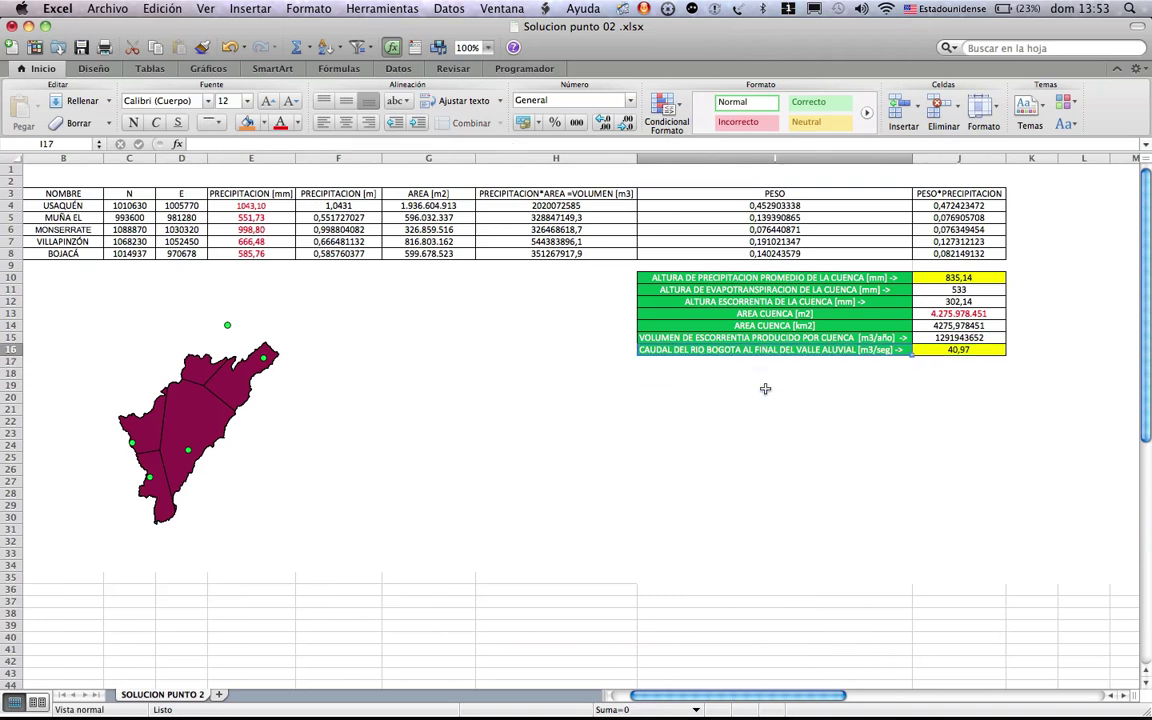
key("Up")
key("Left")
key("Left")
key("Left")
key("Left")
key("Left")
key("Left")
key("Left")
key("Left")
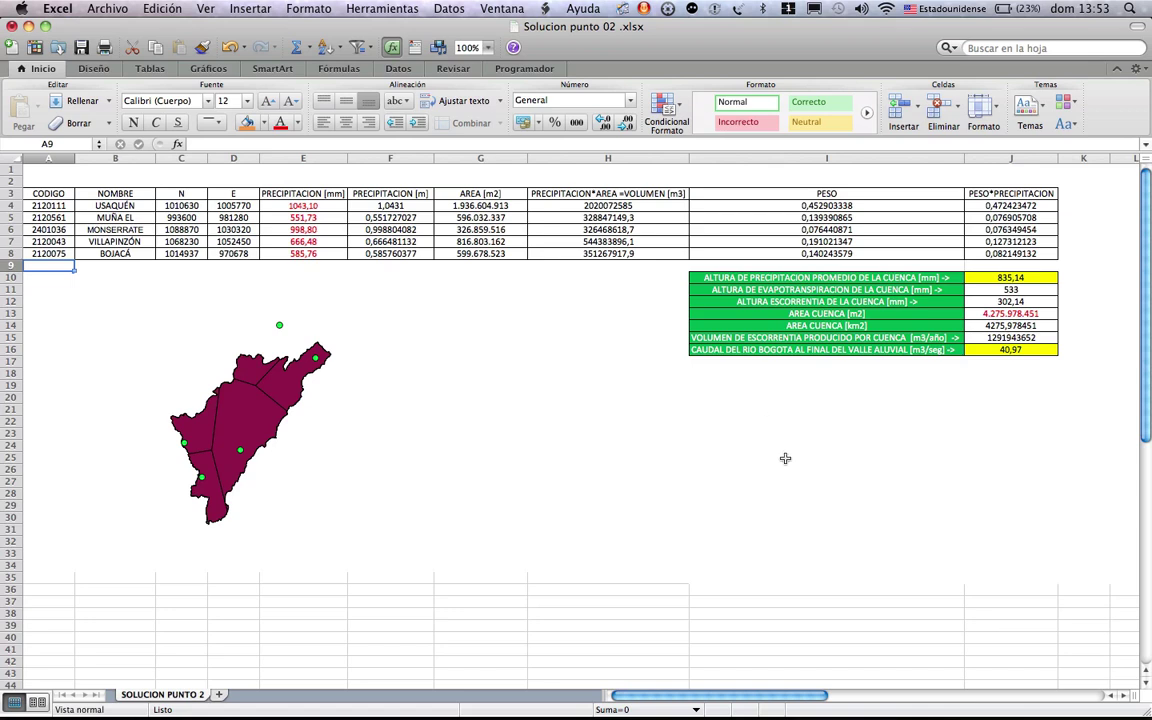
- Review the stations' precipitation values in E4:E8 alongside the Thiessen polygon picture
scroll(785, 458, "down", 5)
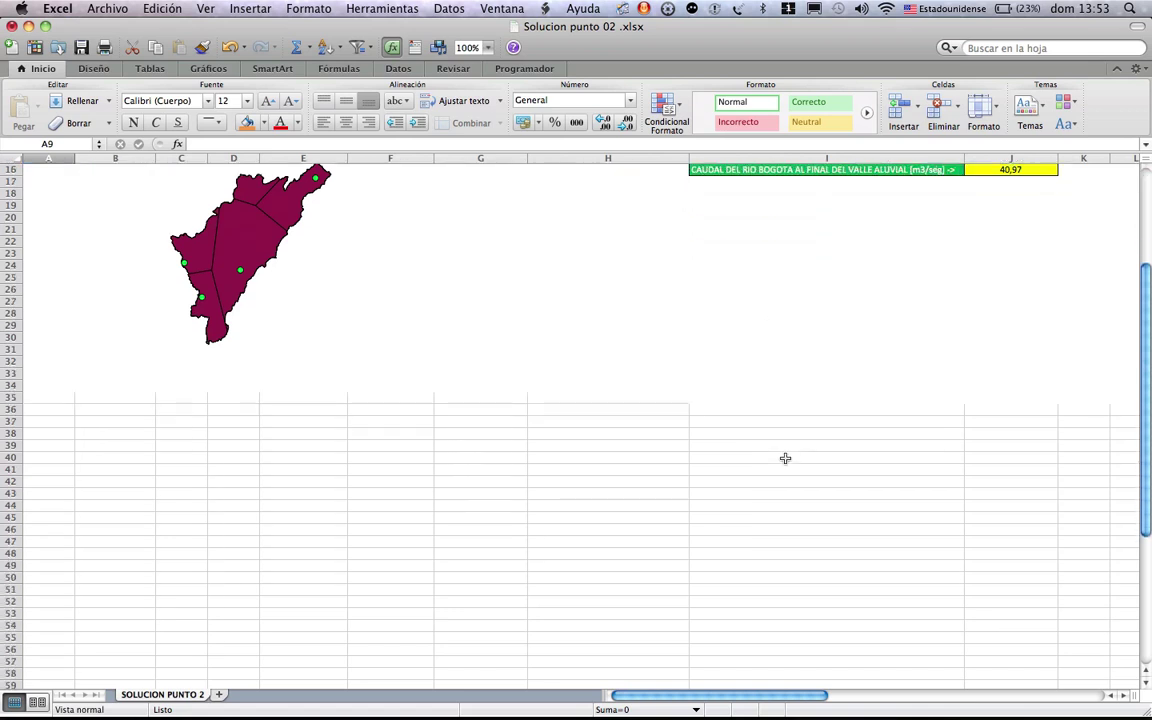
scroll(785, 458, "up", 6)
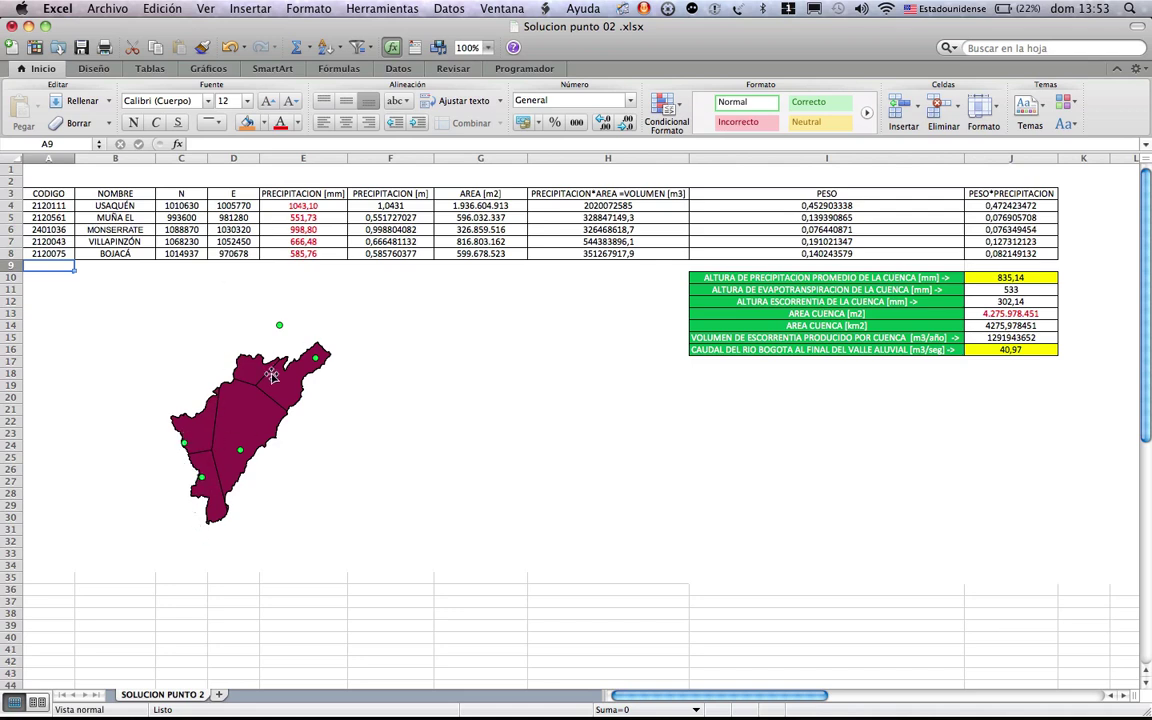
left_click_drag(290, 205, 285, 255)
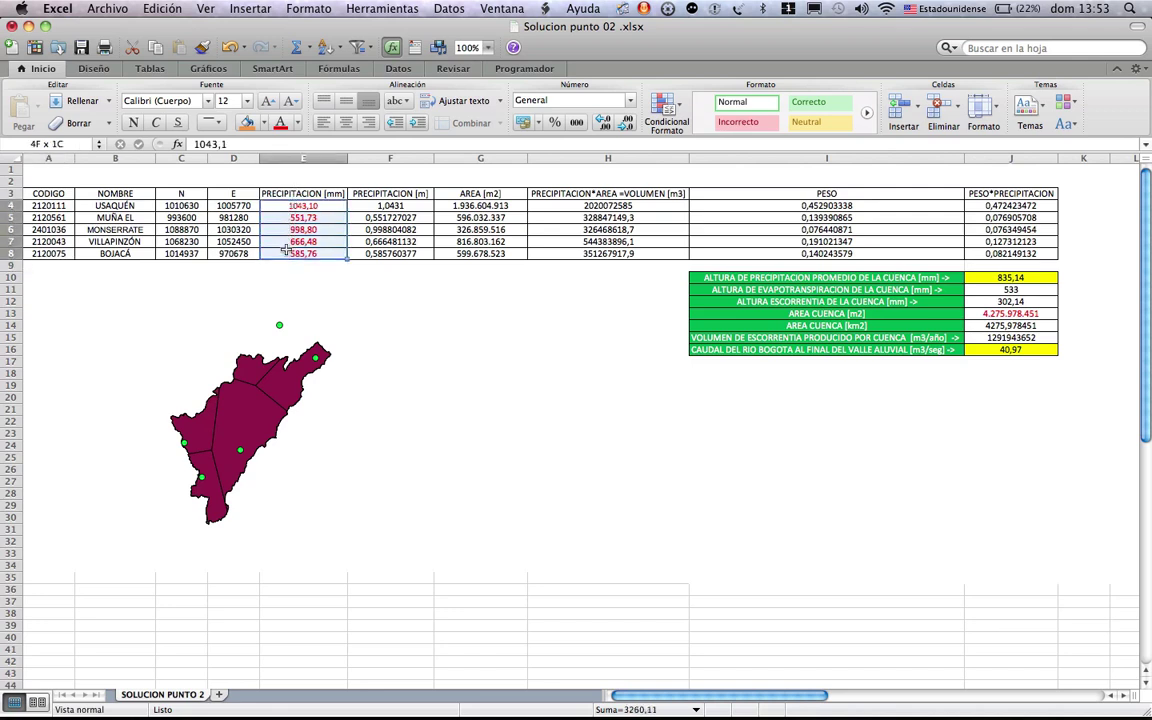
left_click(288, 297)
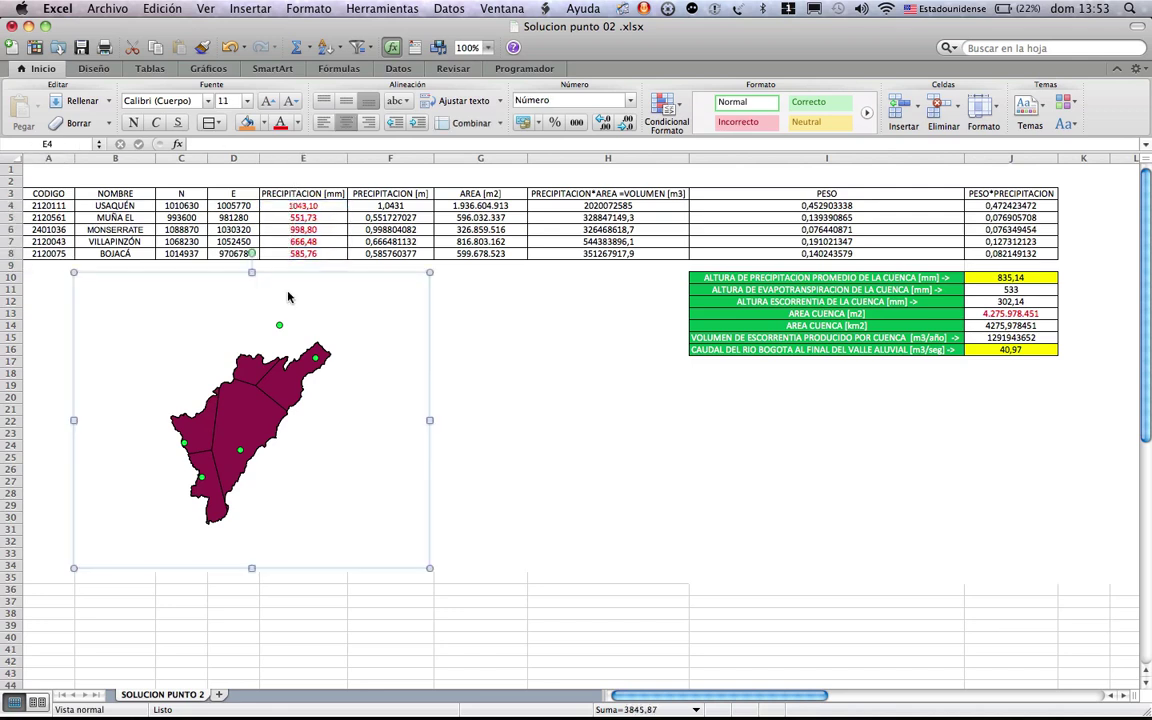
- Select the basin result values in column J from the river flow in J16 up to row 9 for review
left_click(1010, 374)
key("Up")
key("Up")
key("shift+Up")
key("shift+Up")
key("shift+Up")
key("shift+Up")
key("shift+Up")
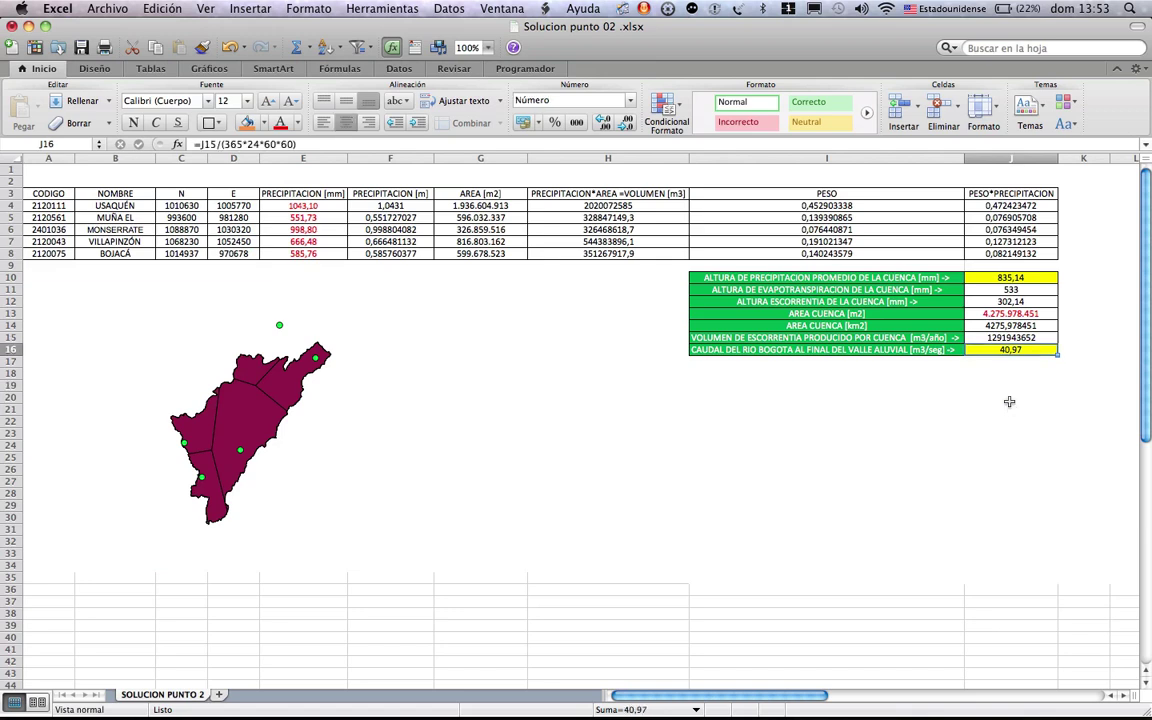
key("shift+Up")
key("shift+Up")
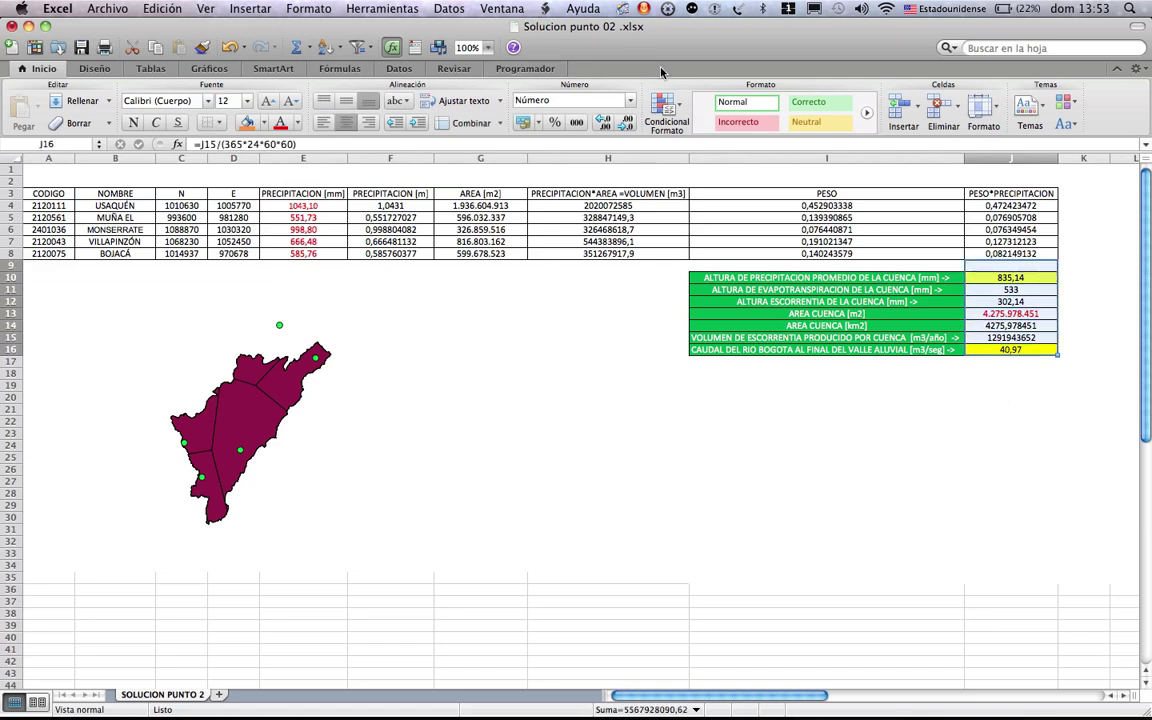
key("super+Tab")
key("super+Tab")
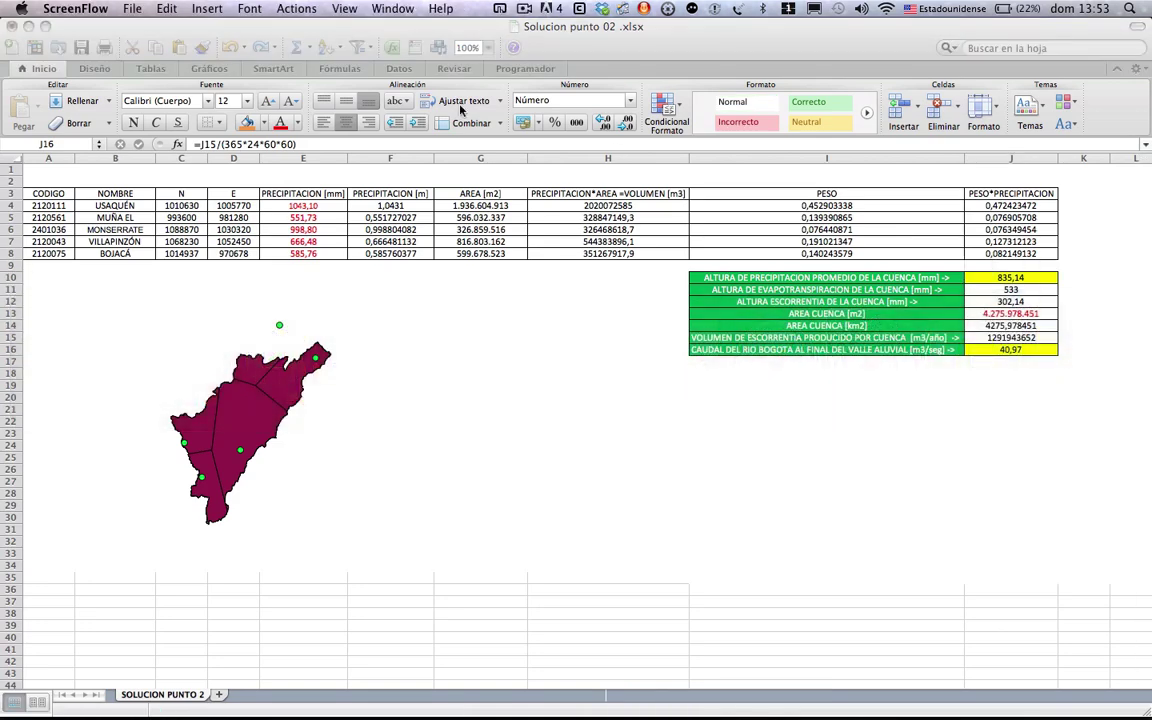